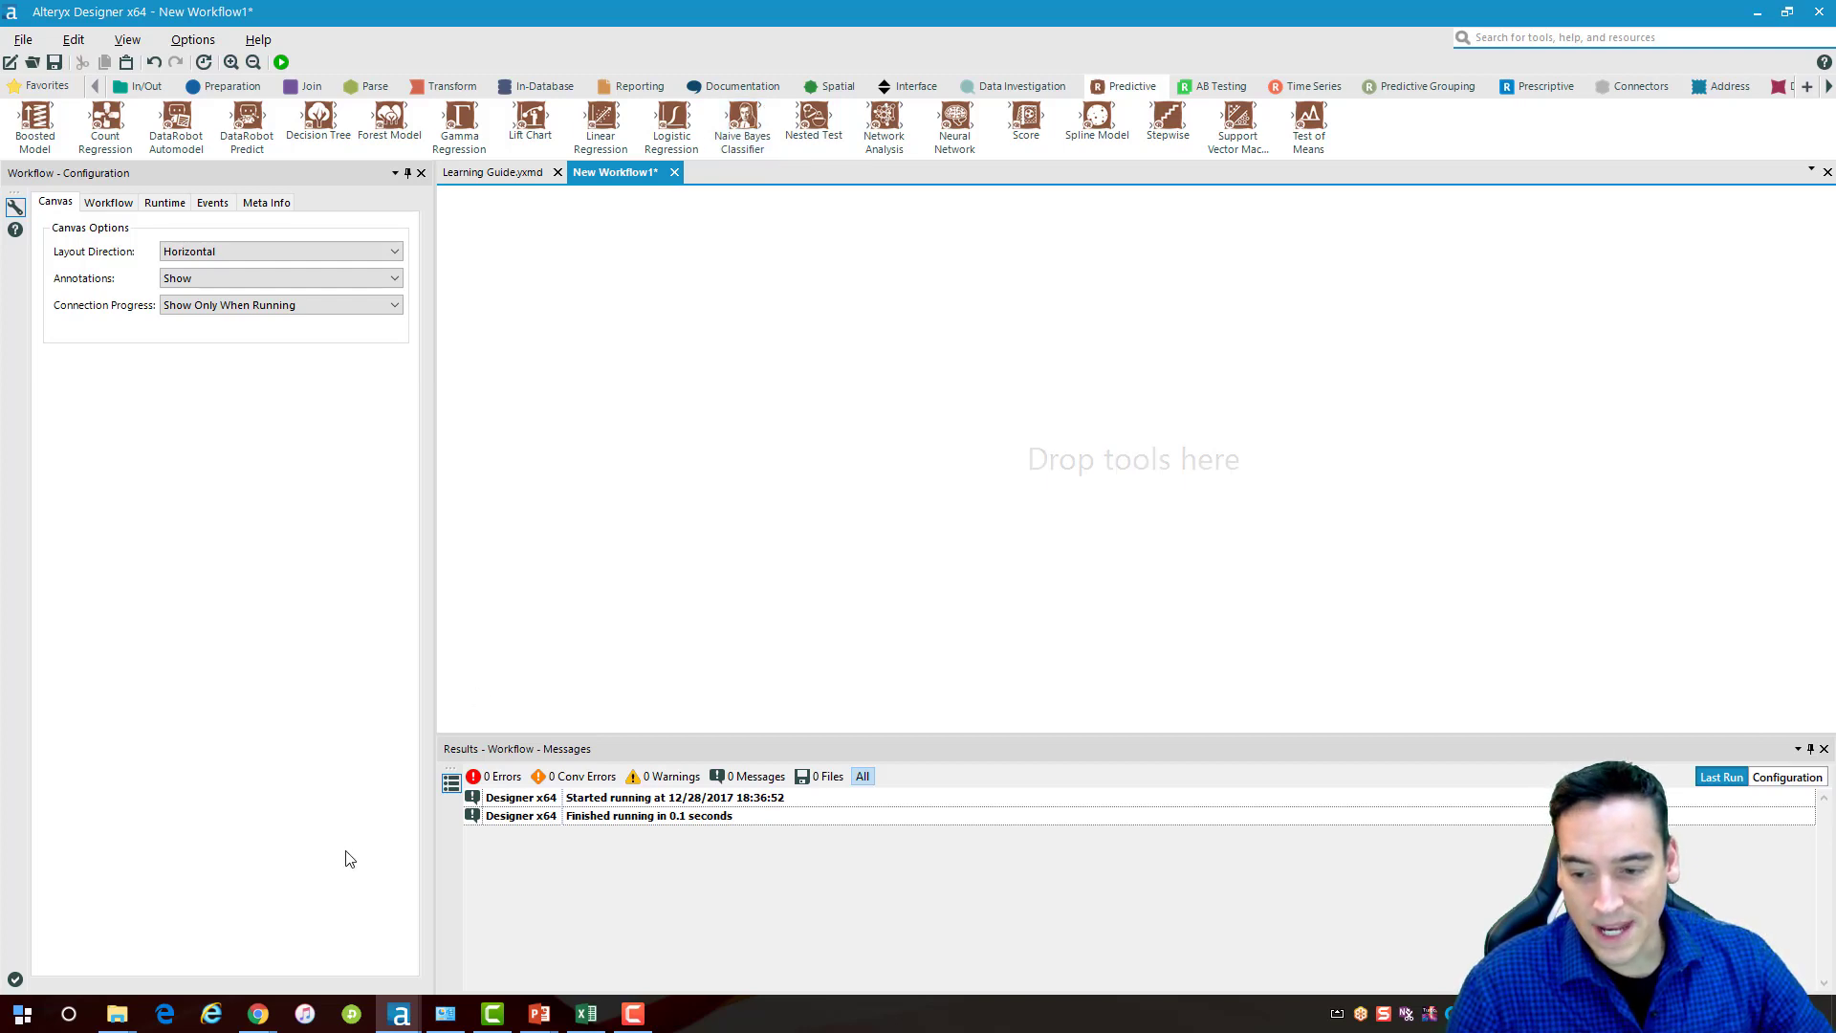
Switch to Chrome and view the Data page of Kaggle's Titanic: Machine Learning from Disaster competition
{"action": "mouse_move", "coordinate": [266, 1007]}
{"action": "left_click", "coordinate": [283, 966]}
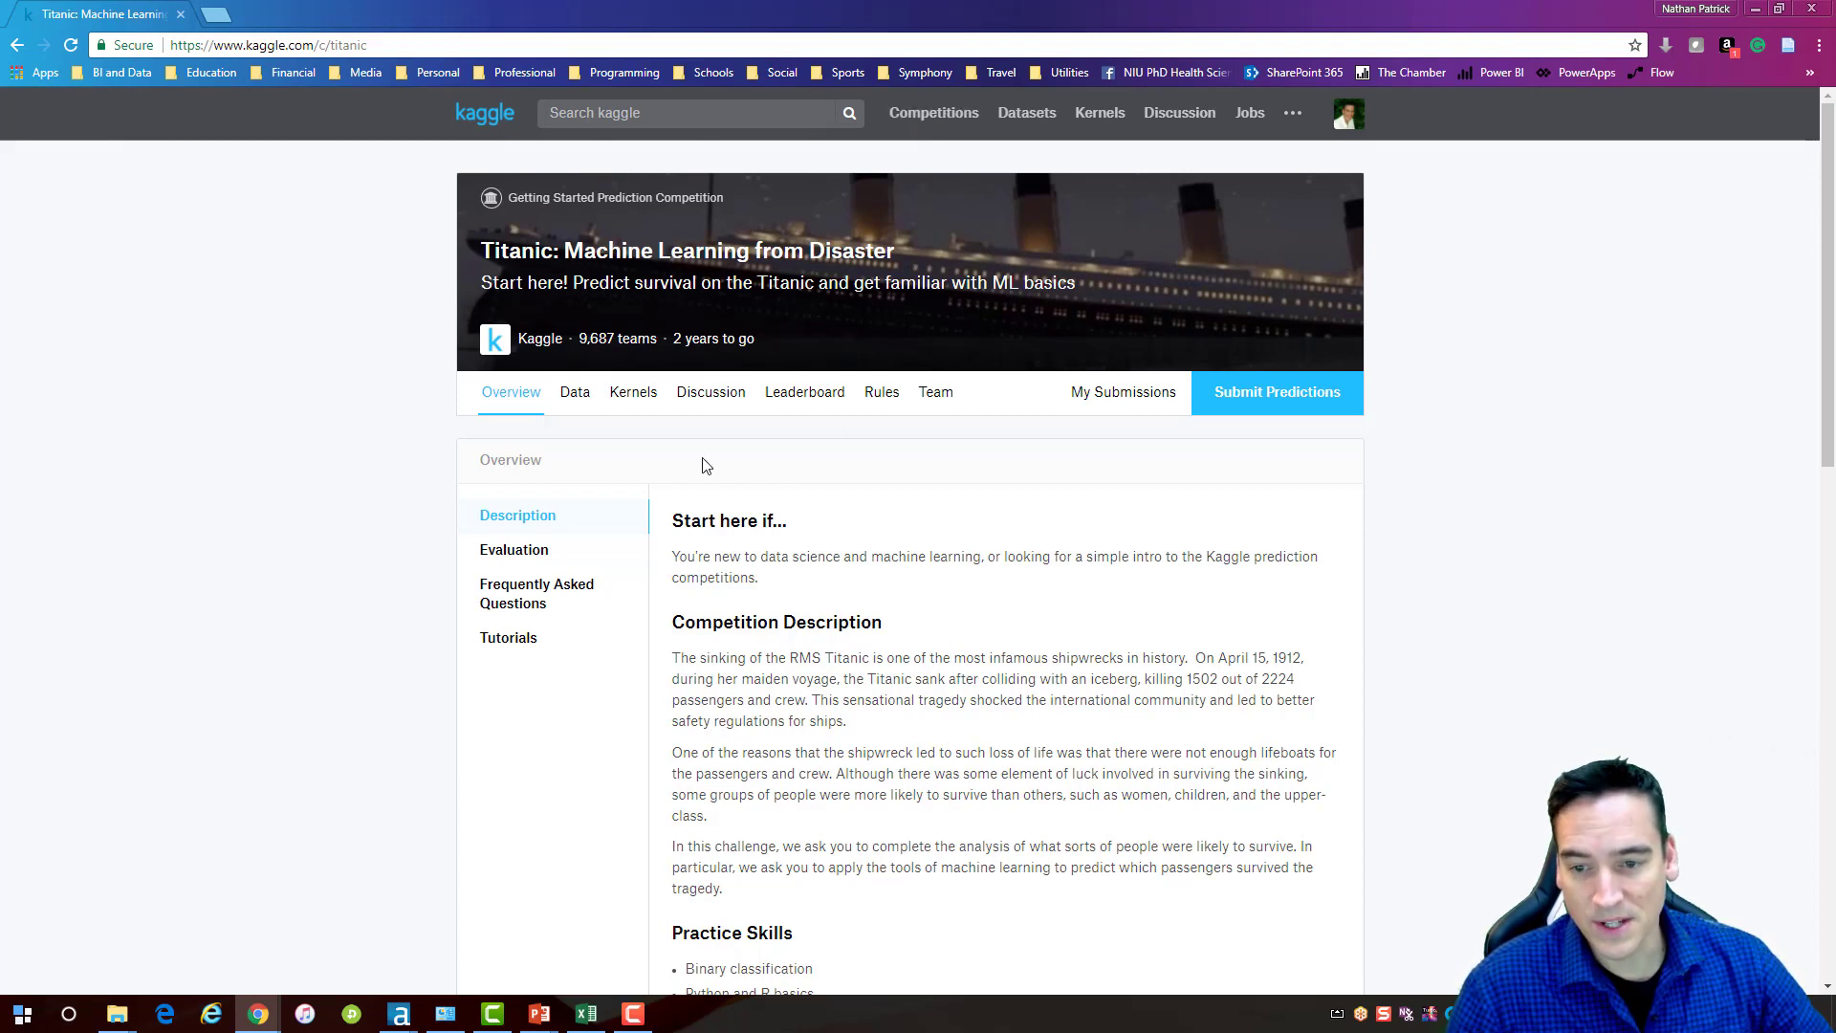
{"action": "left_click", "coordinate": [584, 401]}
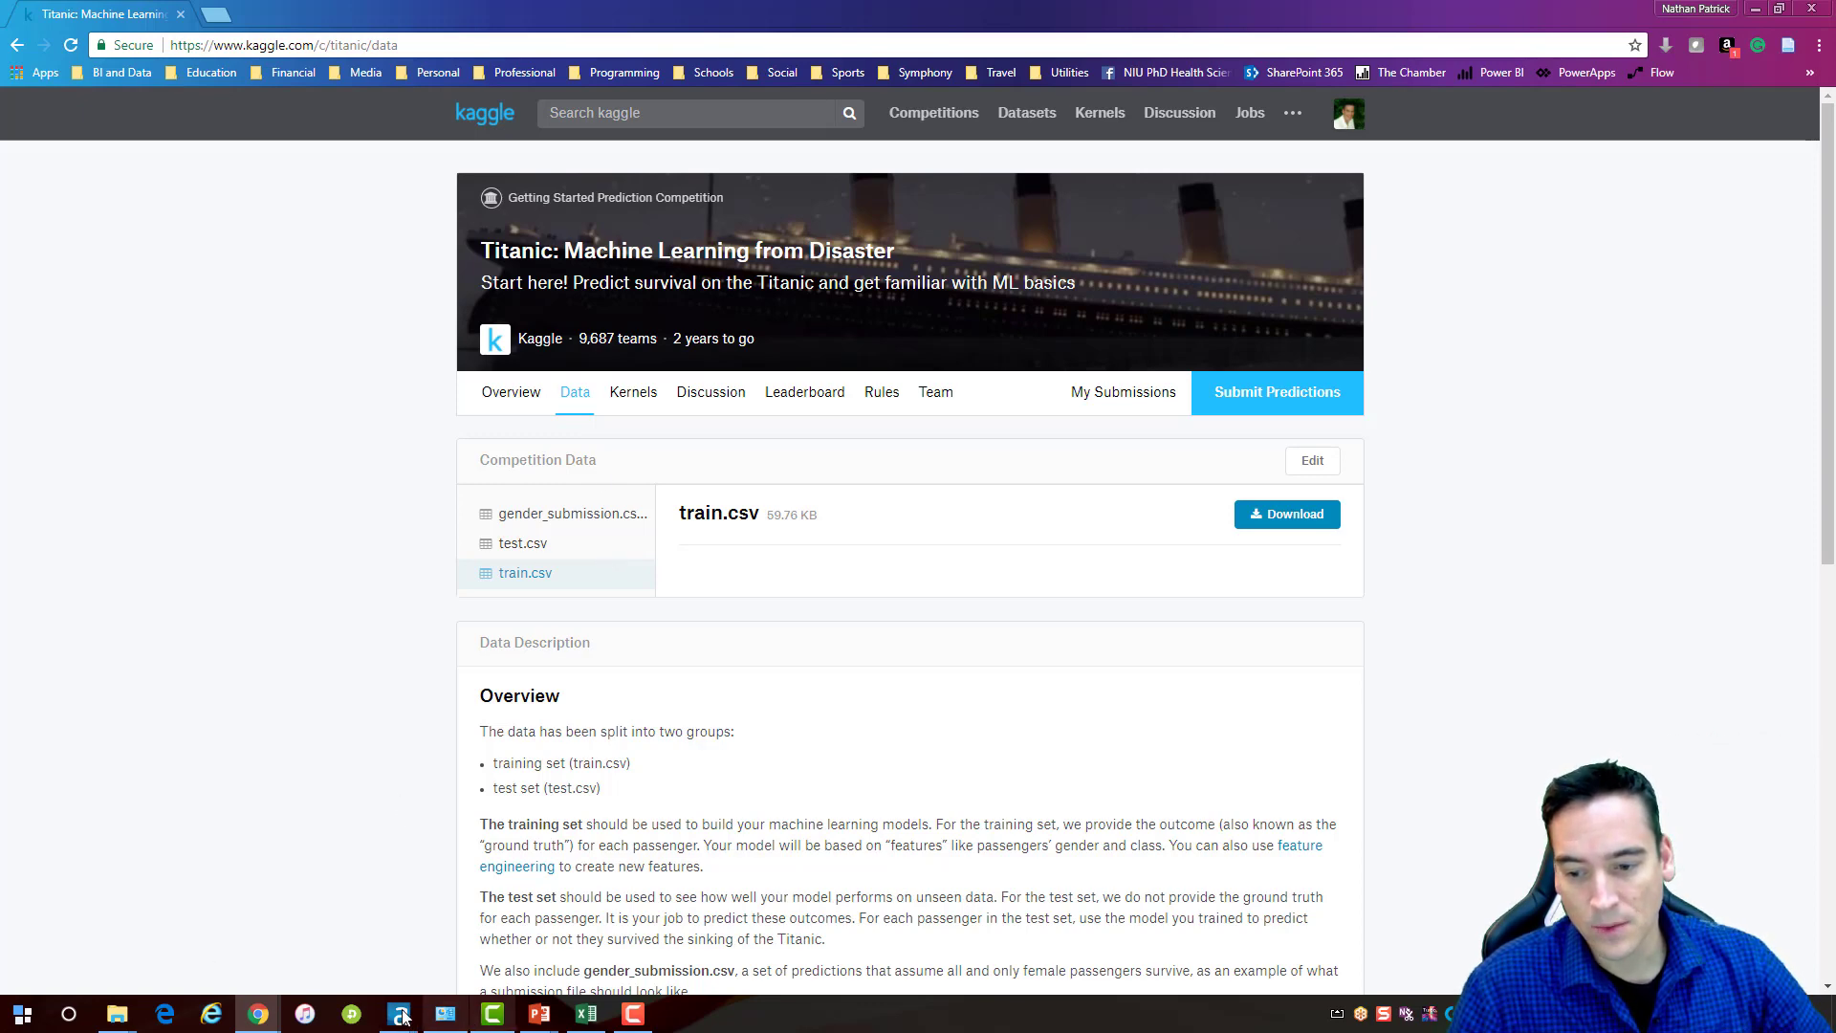
Switch back to Alteryx Designer, place an Input Data tool on the canvas connected to train.csv, and review its previewed columns
{"action": "mouse_move", "coordinate": [401, 1016]}
{"action": "left_click", "coordinate": [466, 968]}
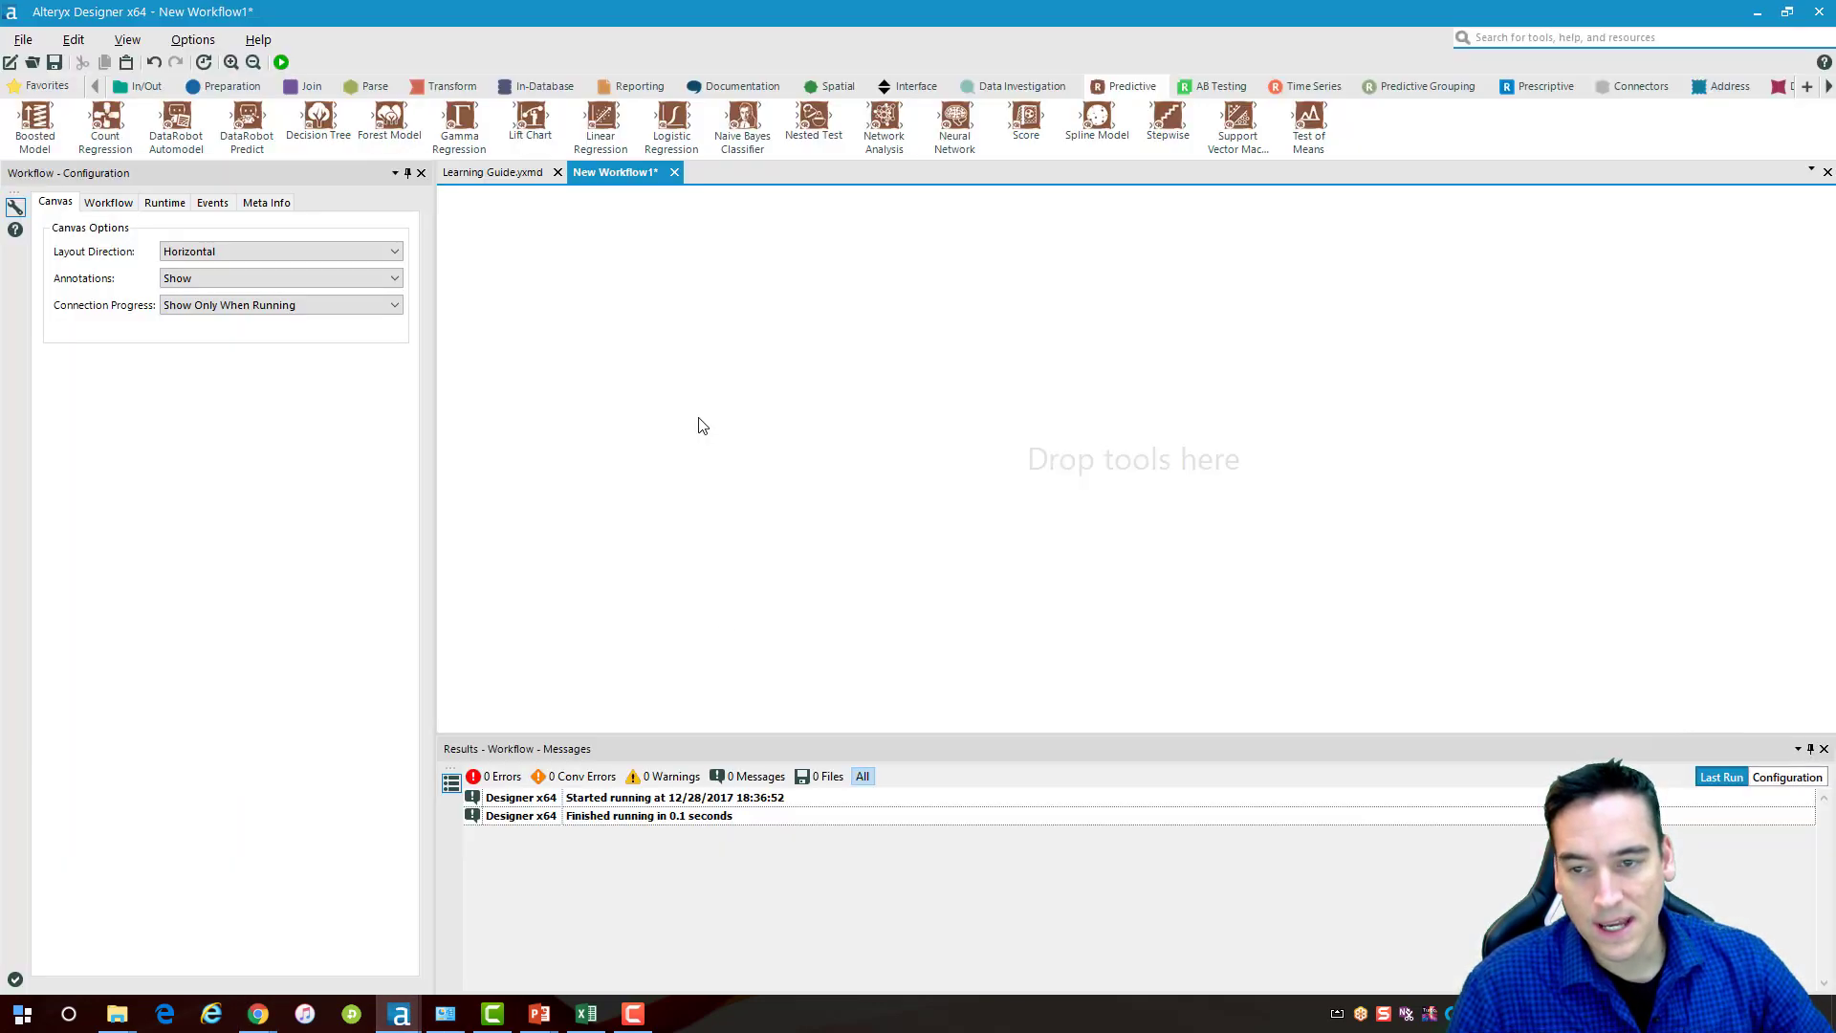
{"action": "left_click", "coordinate": [122, 85]}
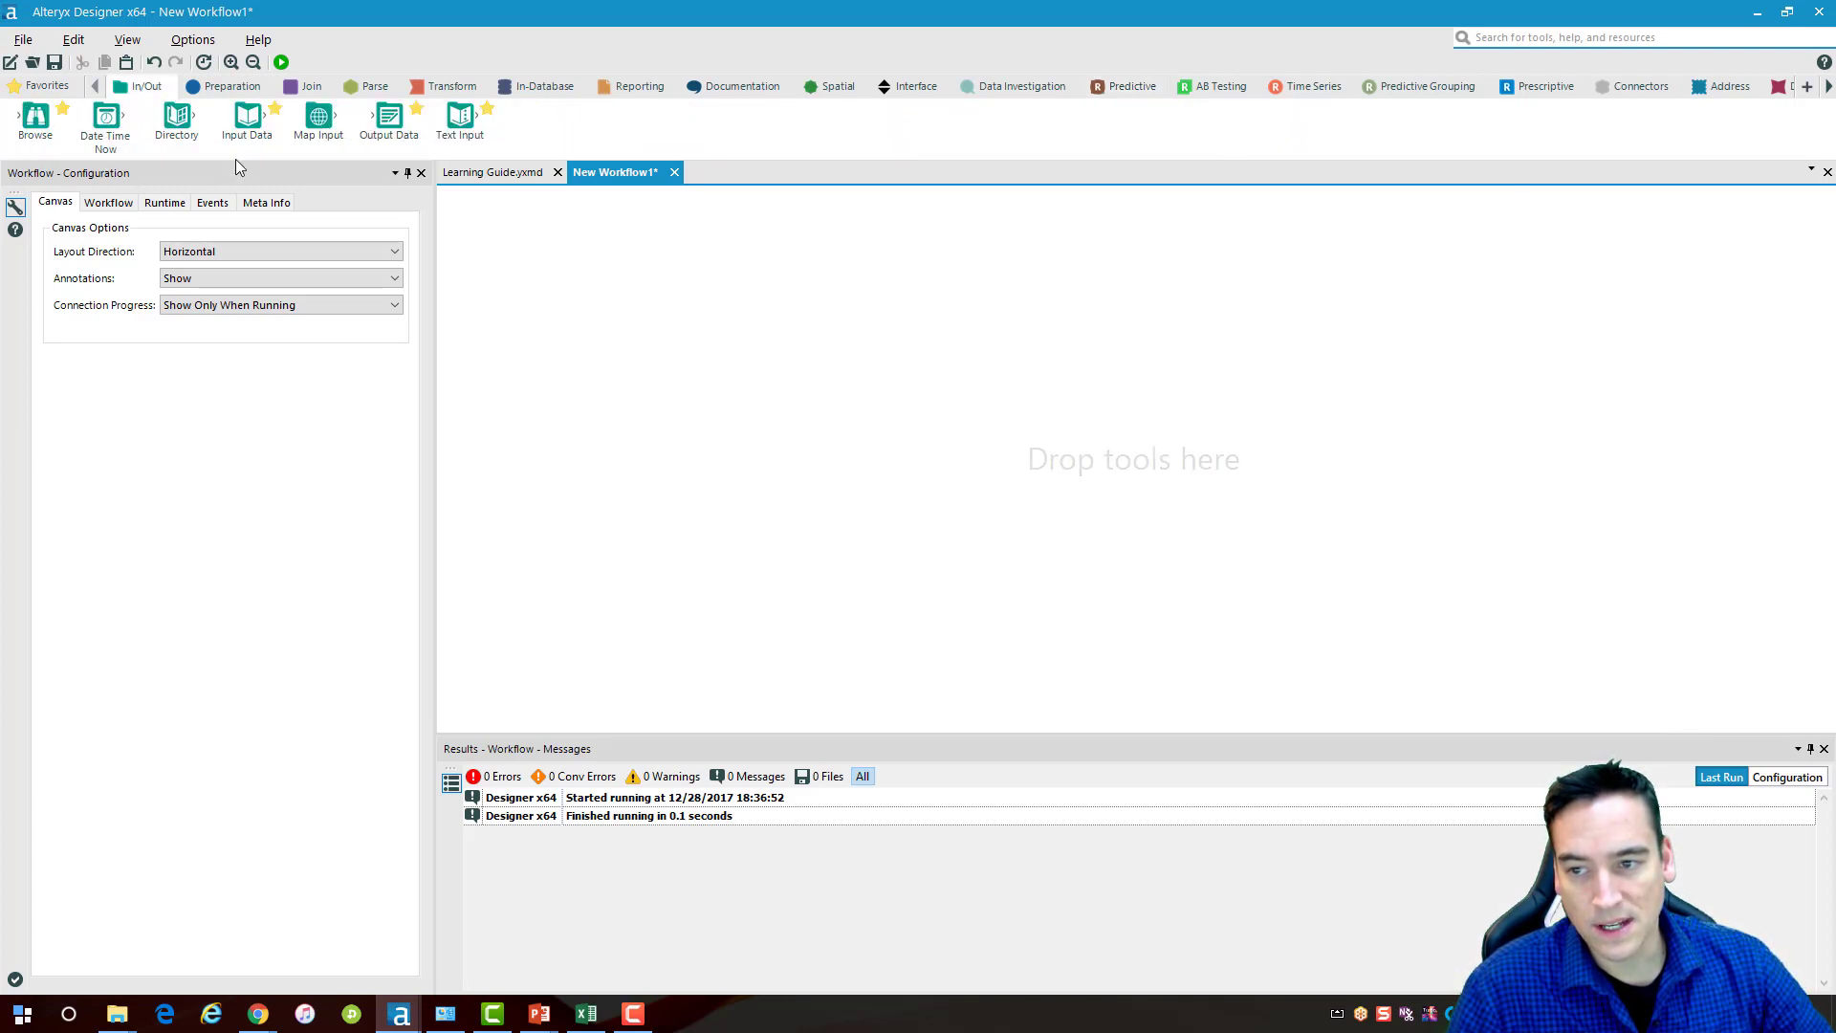
{"action": "left_click_drag", "start_coordinate": [247, 117], "coordinate": [602, 297]}
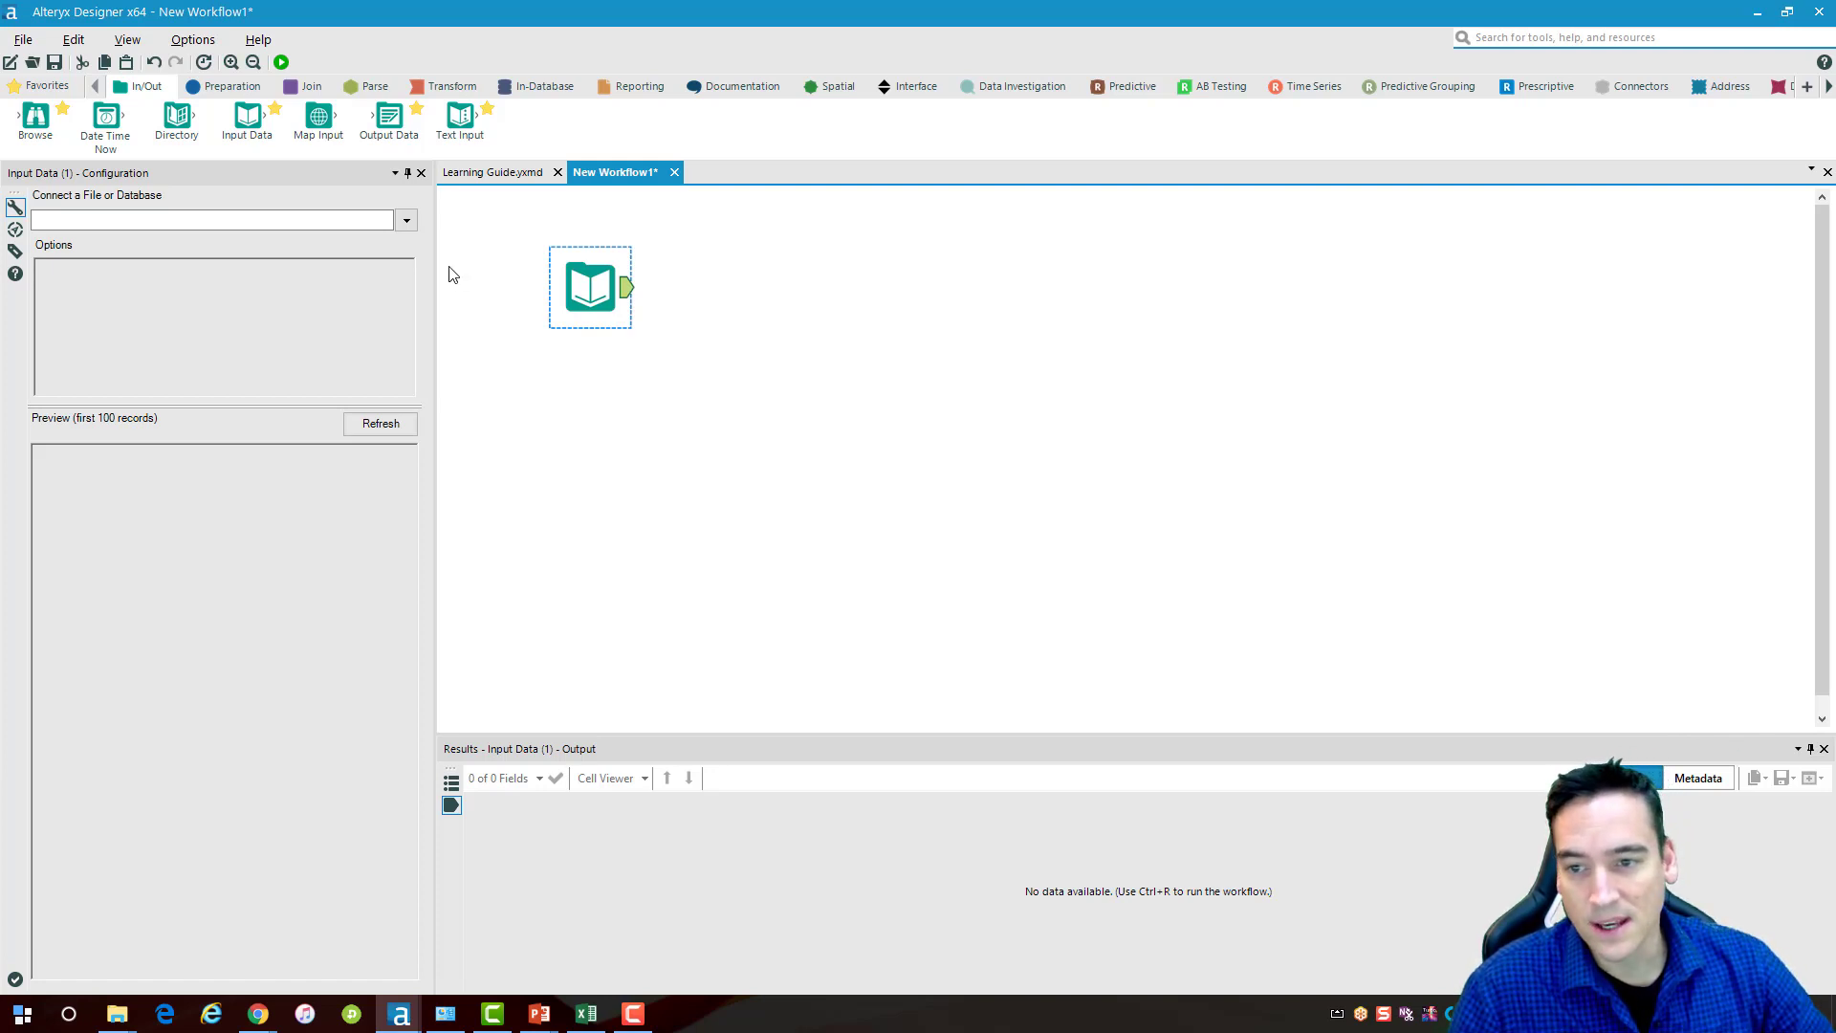
{"action": "left_click", "coordinate": [406, 222]}
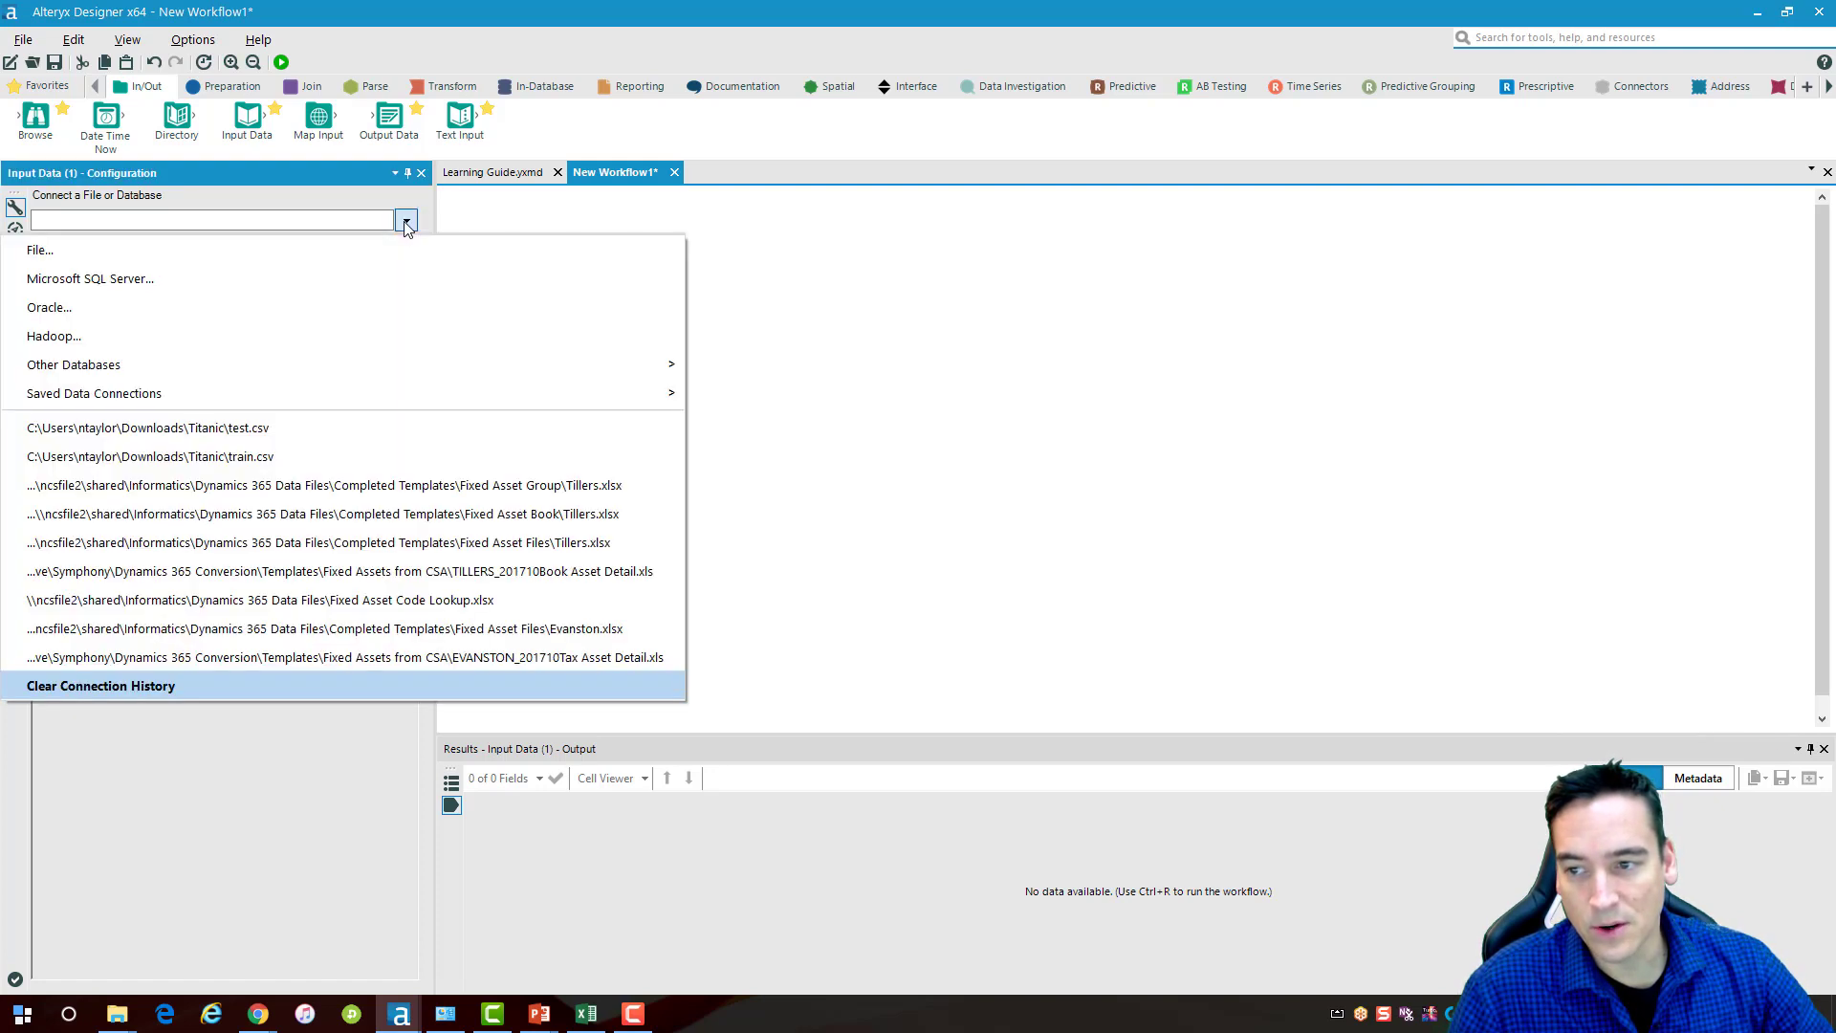
{"action": "left_click", "coordinate": [381, 247]}
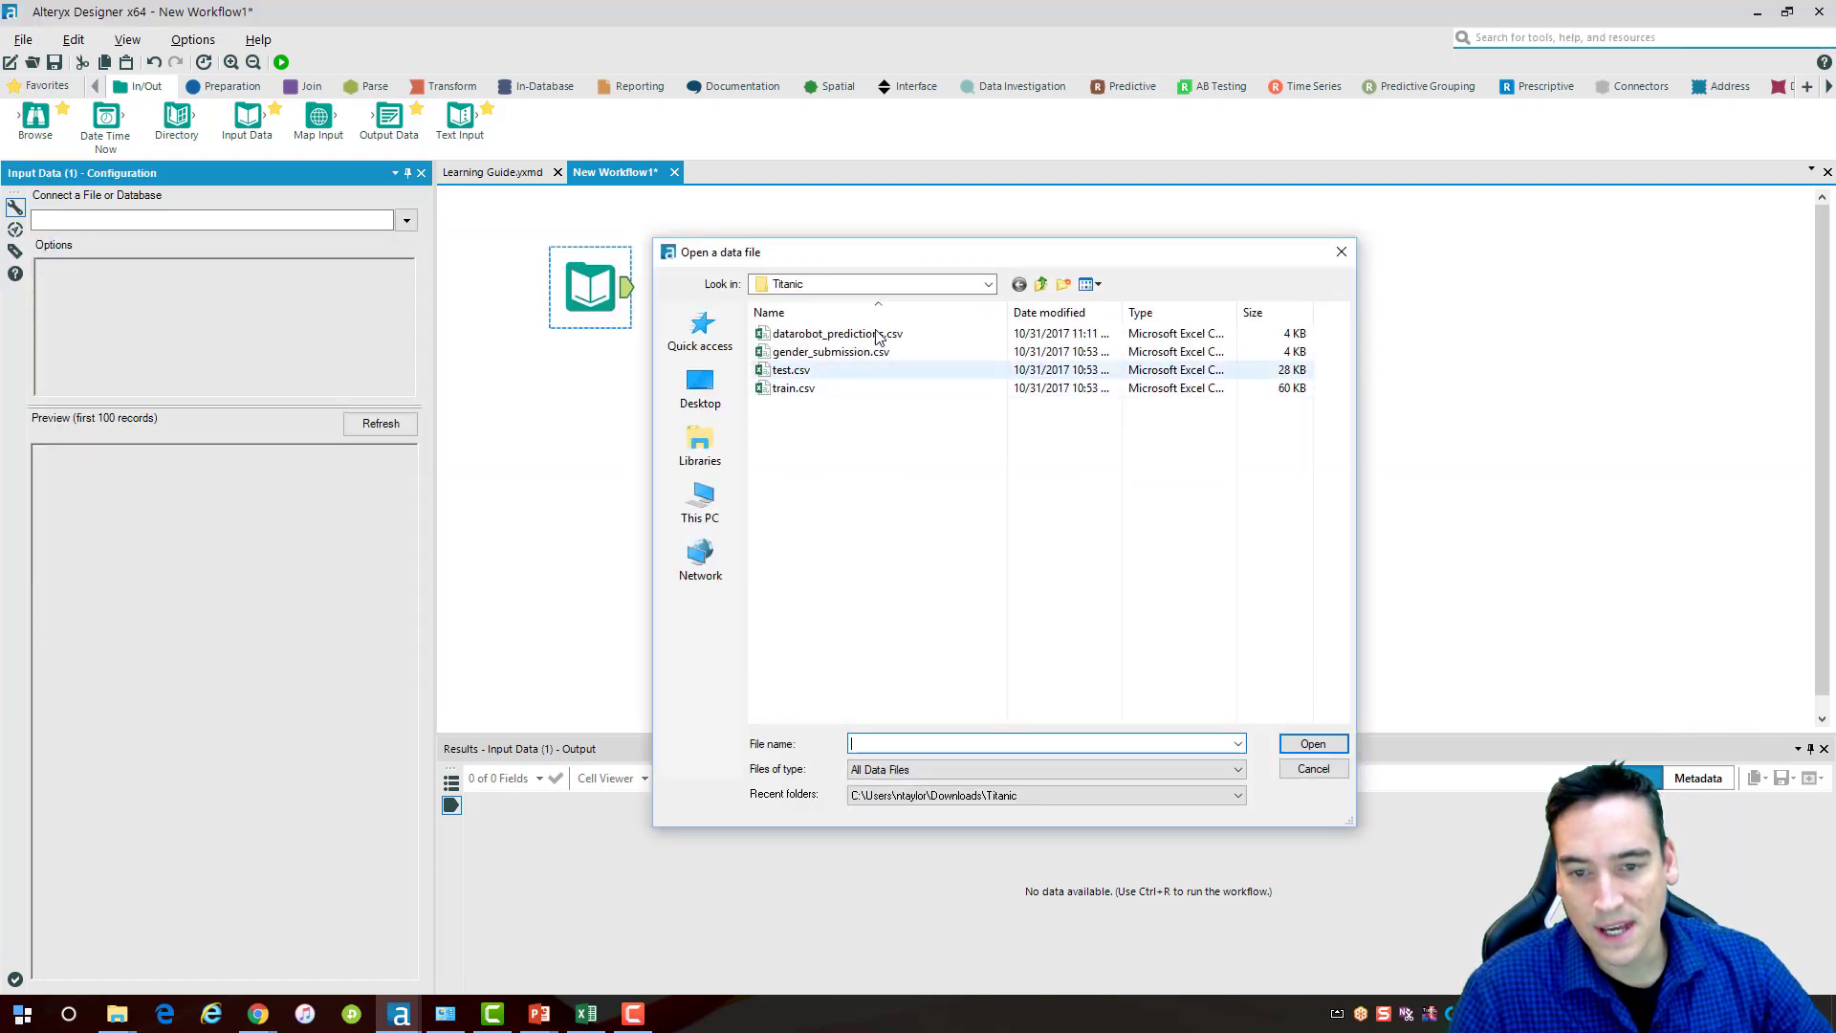
{"action": "left_click", "coordinate": [800, 388]}
{"action": "left_click", "coordinate": [1313, 745]}
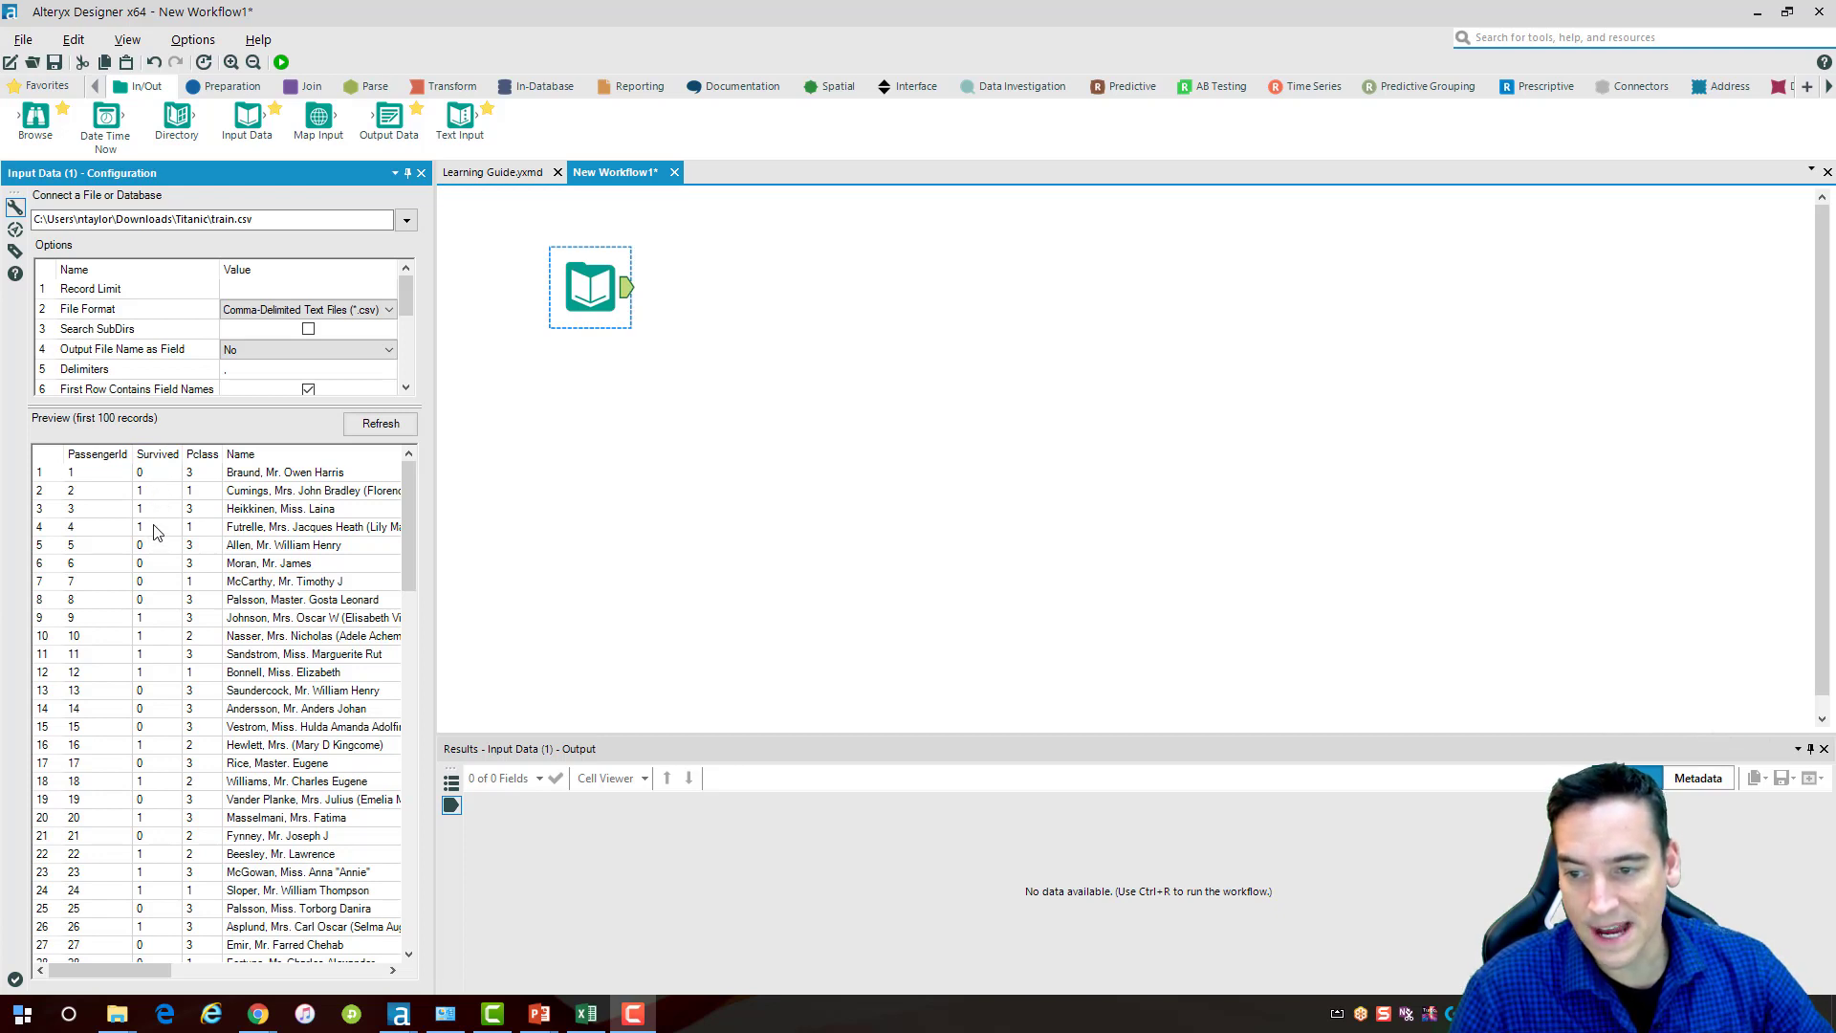
{"action": "left_click_drag", "start_coordinate": [157, 974], "coordinate": [328, 974]}
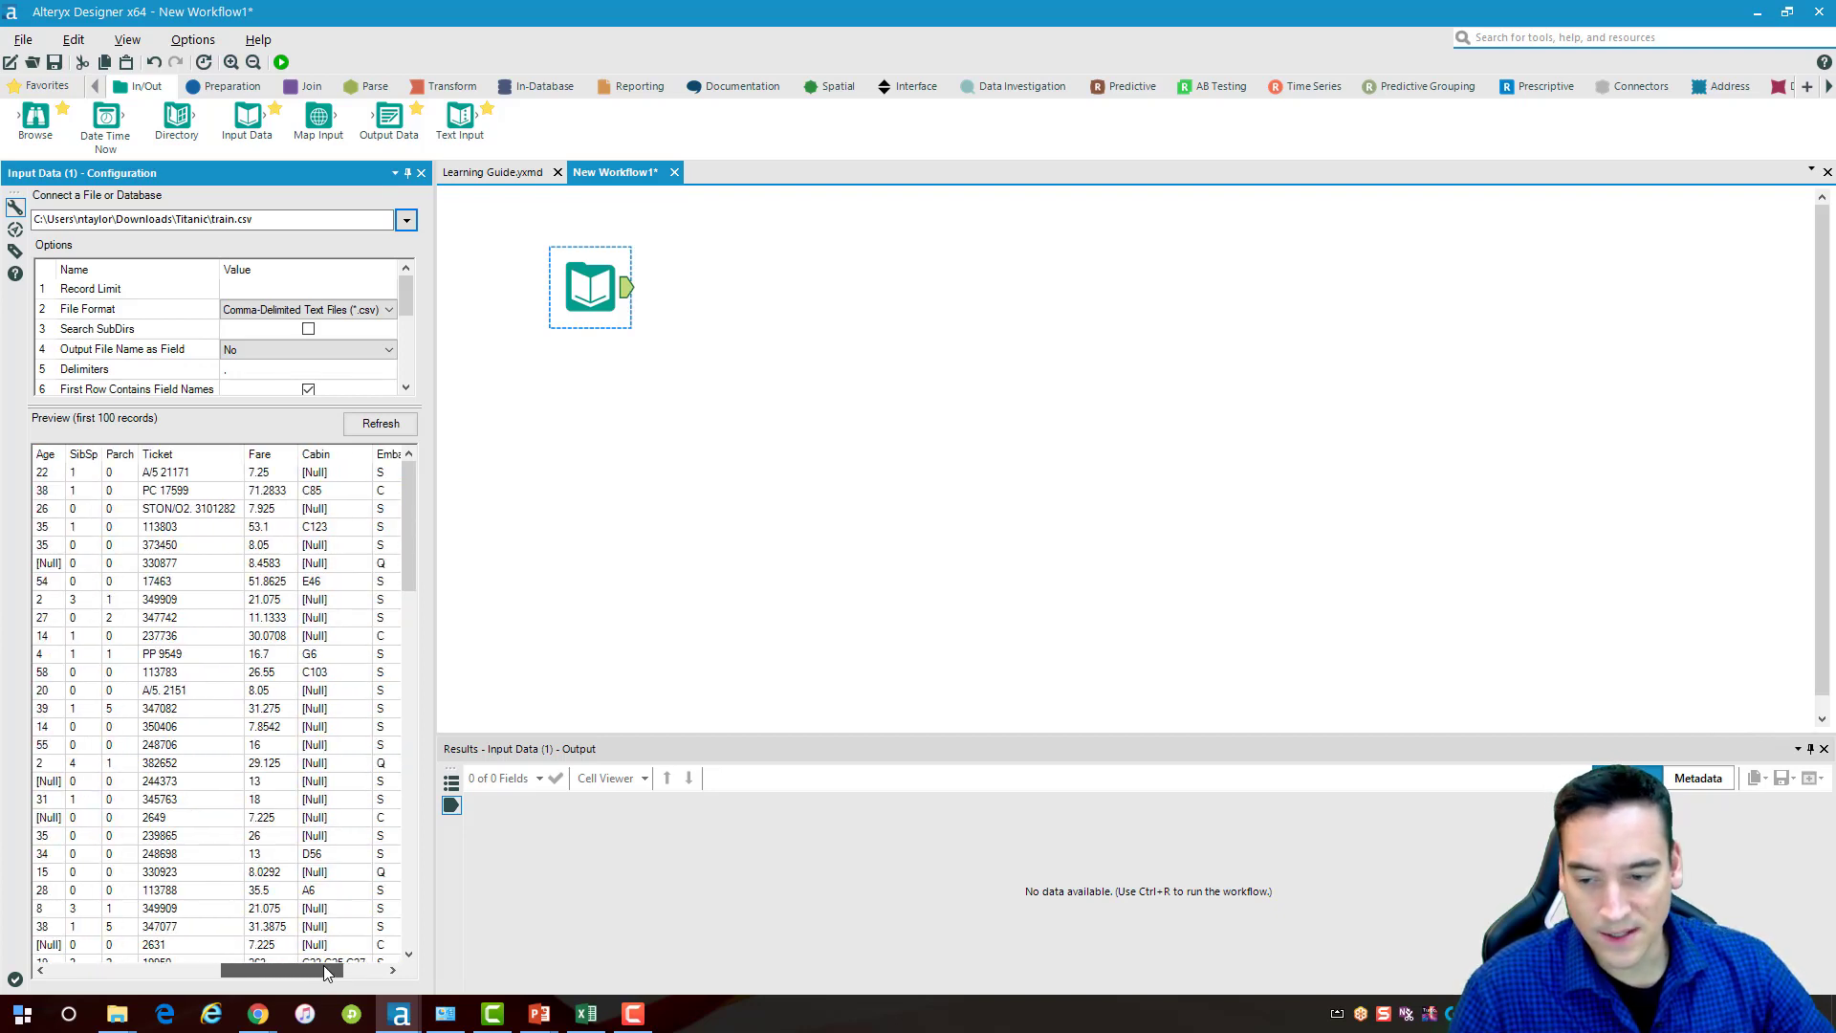
{"action": "left_click_drag", "start_coordinate": [325, 970], "coordinate": [128, 965]}
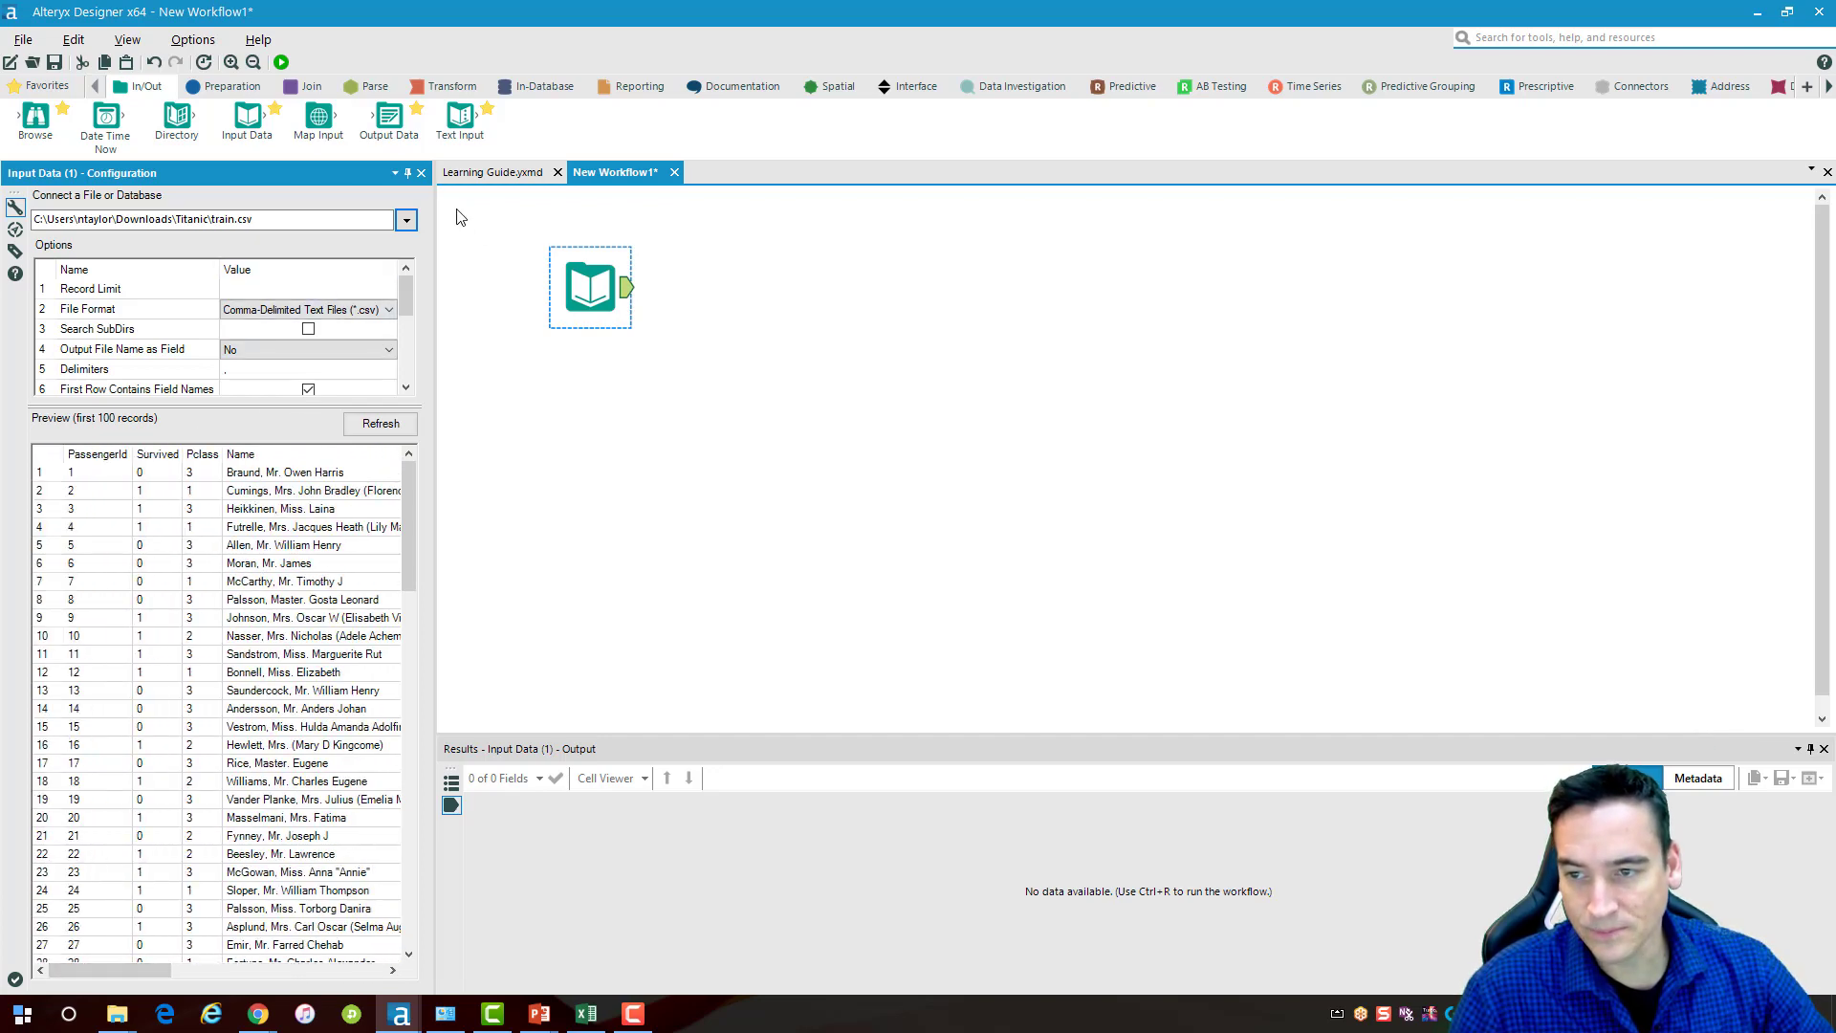
Chain an Auto Field tool and a Select tool after the train.csv input, and shift all three tools toward the canvas's upper-left corner
{"action": "left_click", "coordinate": [228, 86]}
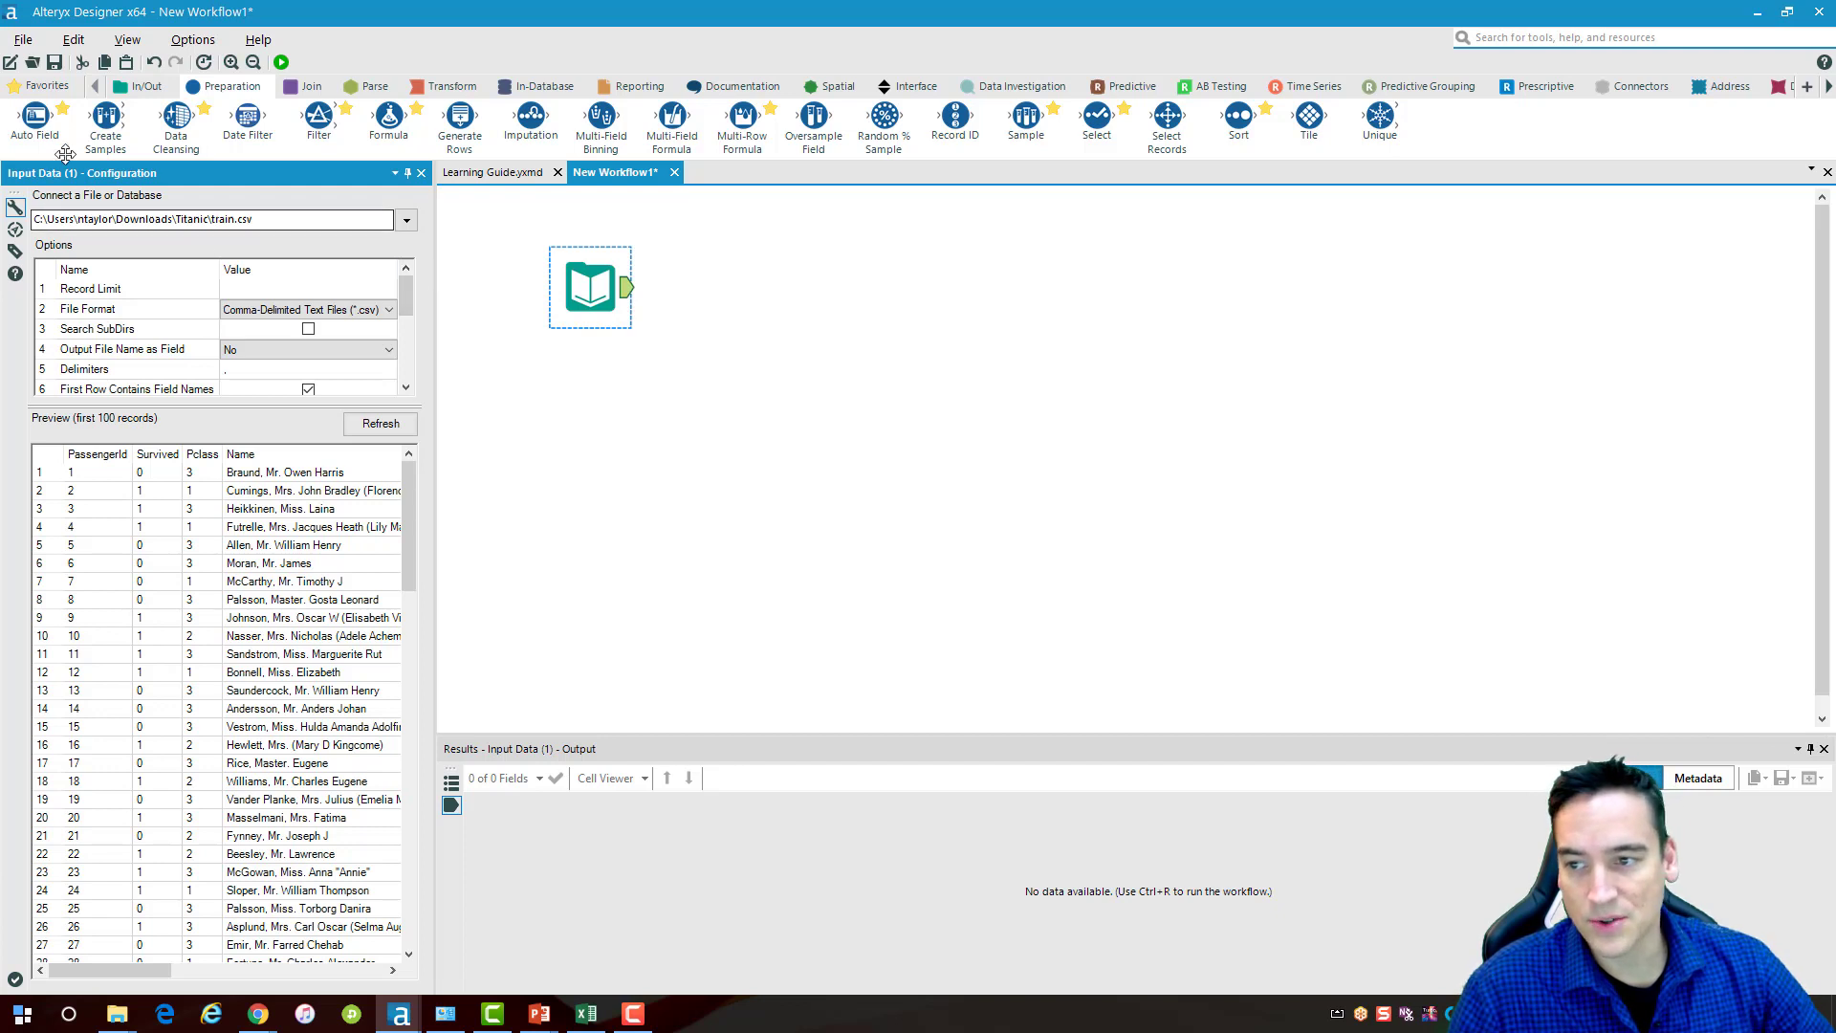
{"action": "left_click_drag", "start_coordinate": [35, 116], "coordinate": [719, 292]}
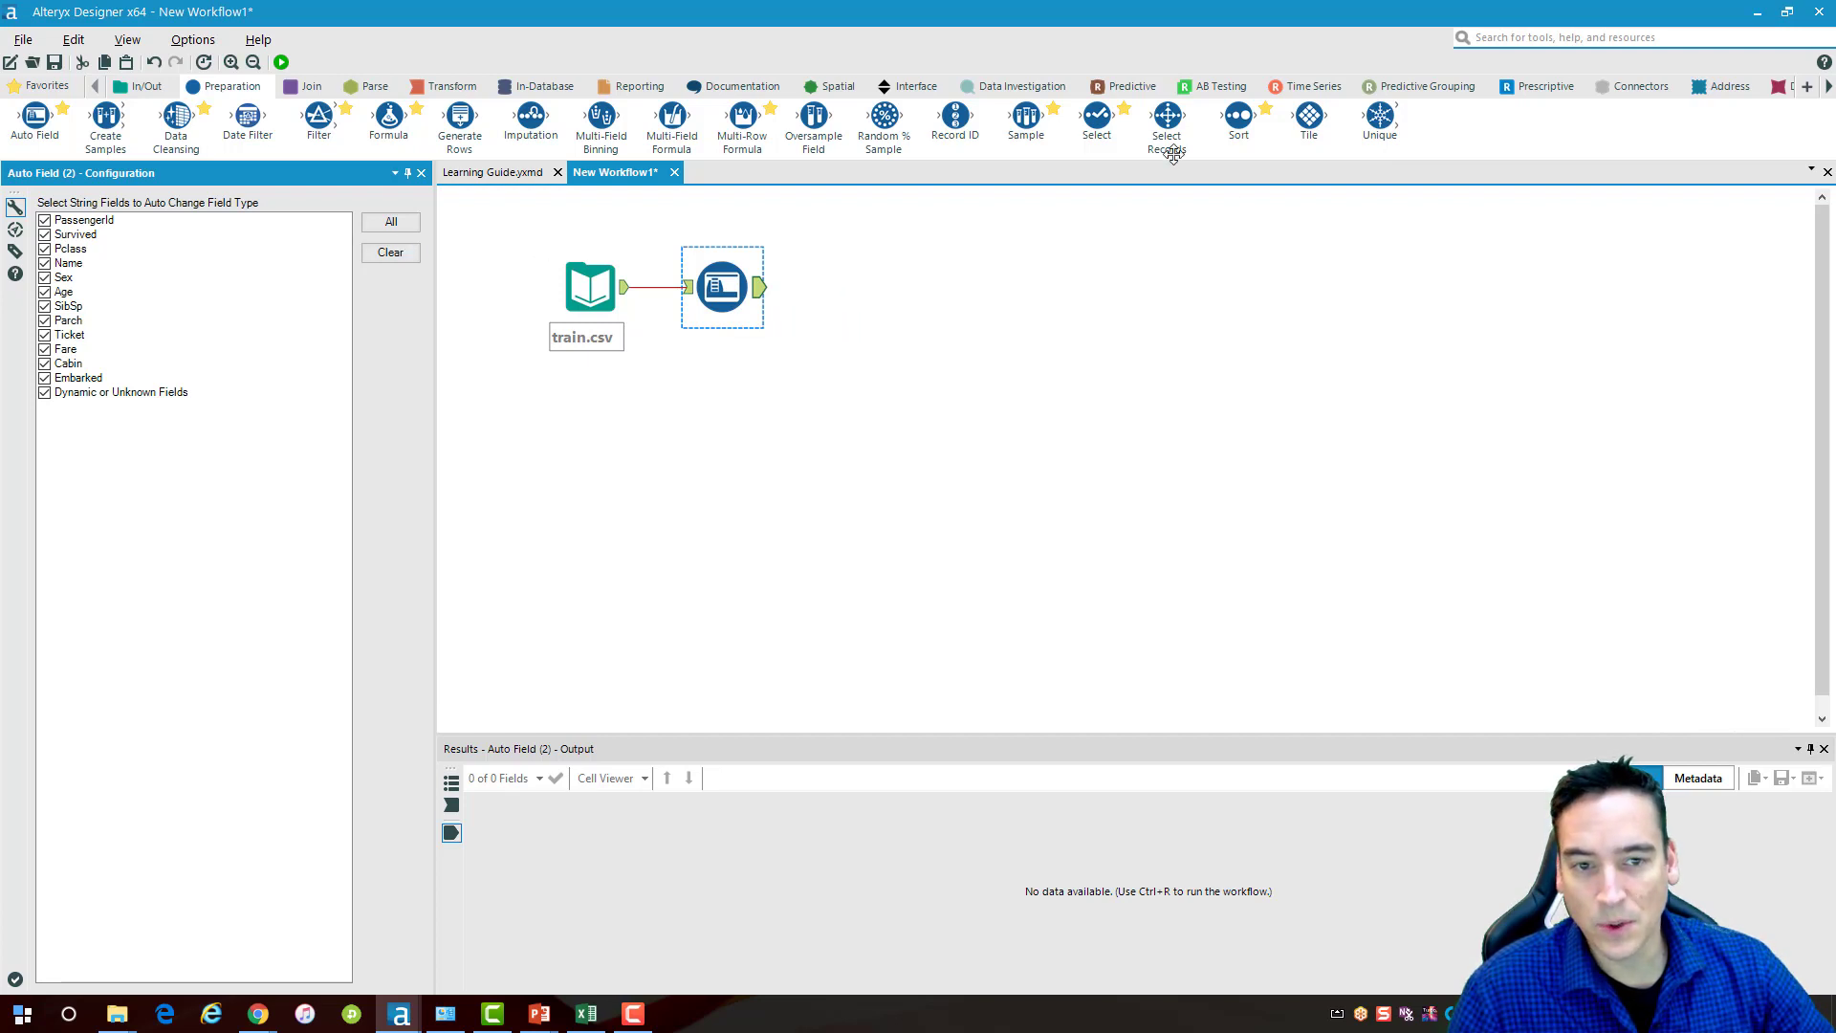
{"action": "left_click_drag", "start_coordinate": [1097, 116], "coordinate": [854, 288]}
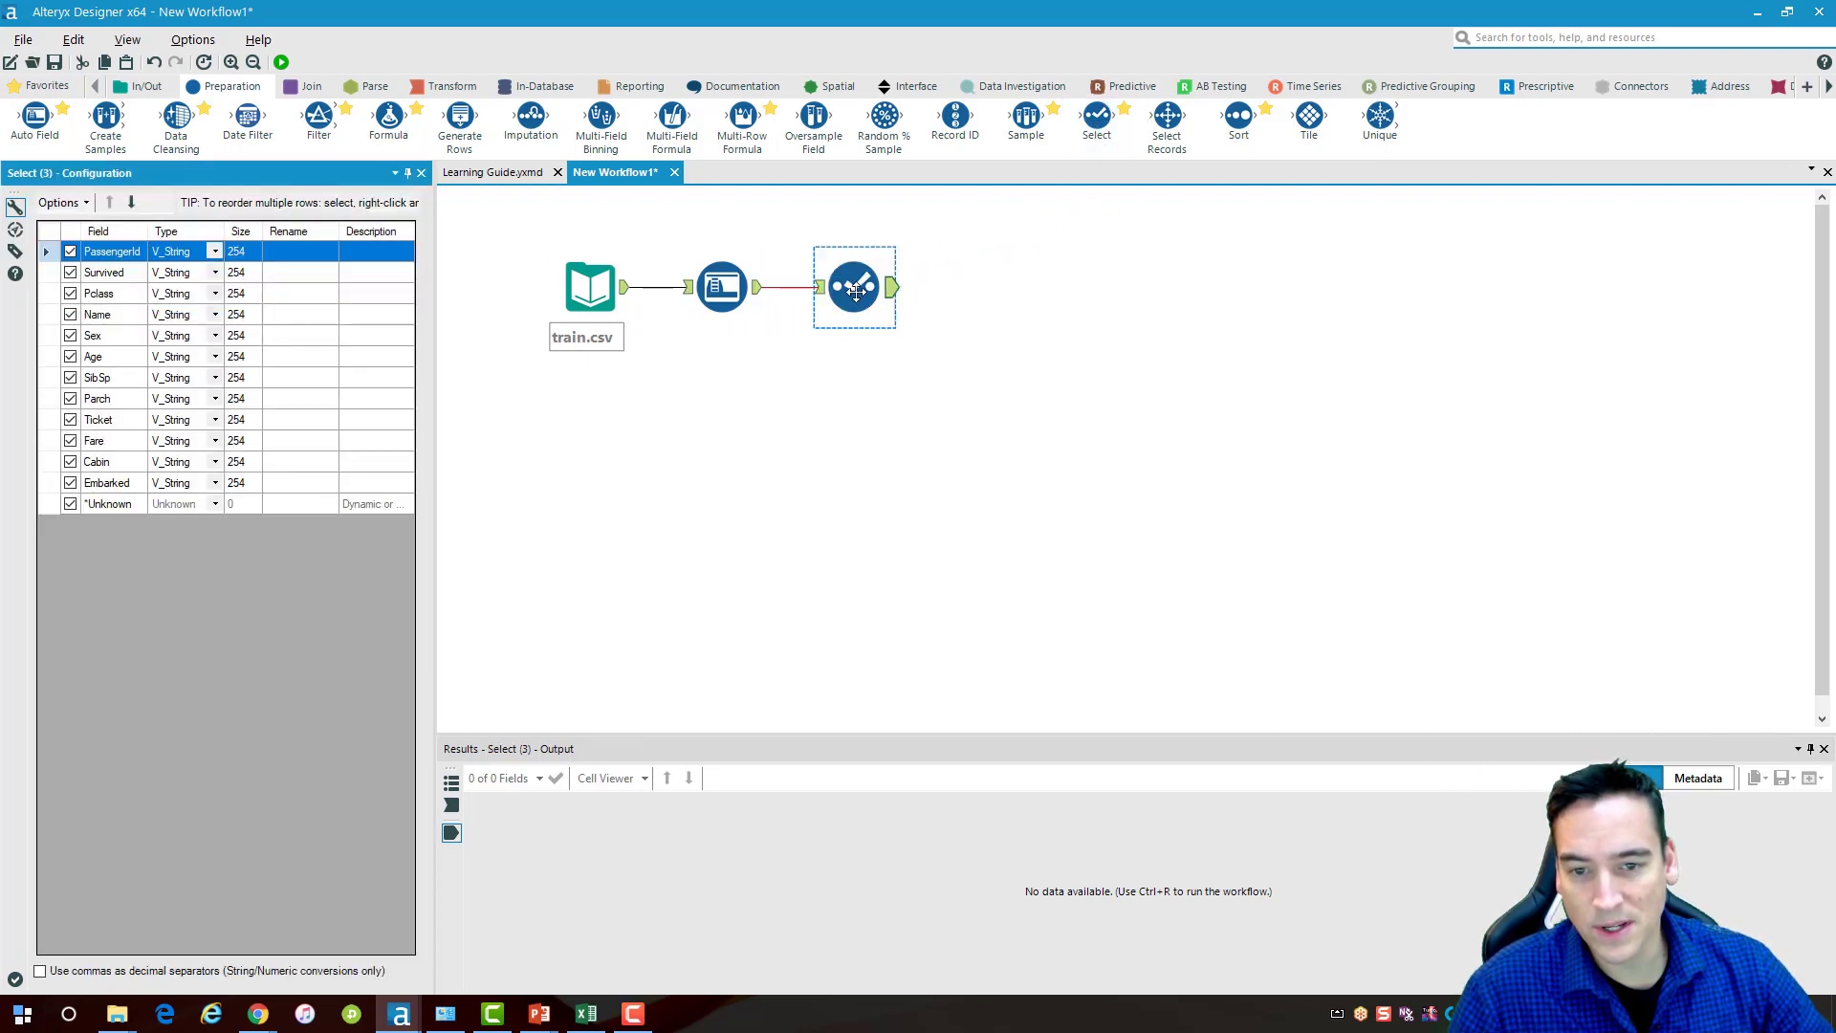
{"action": "left_click_drag", "start_coordinate": [693, 328], "coordinate": [1090, 450]}
{"action": "left_click_drag", "start_coordinate": [582, 277], "coordinate": [500, 261]}
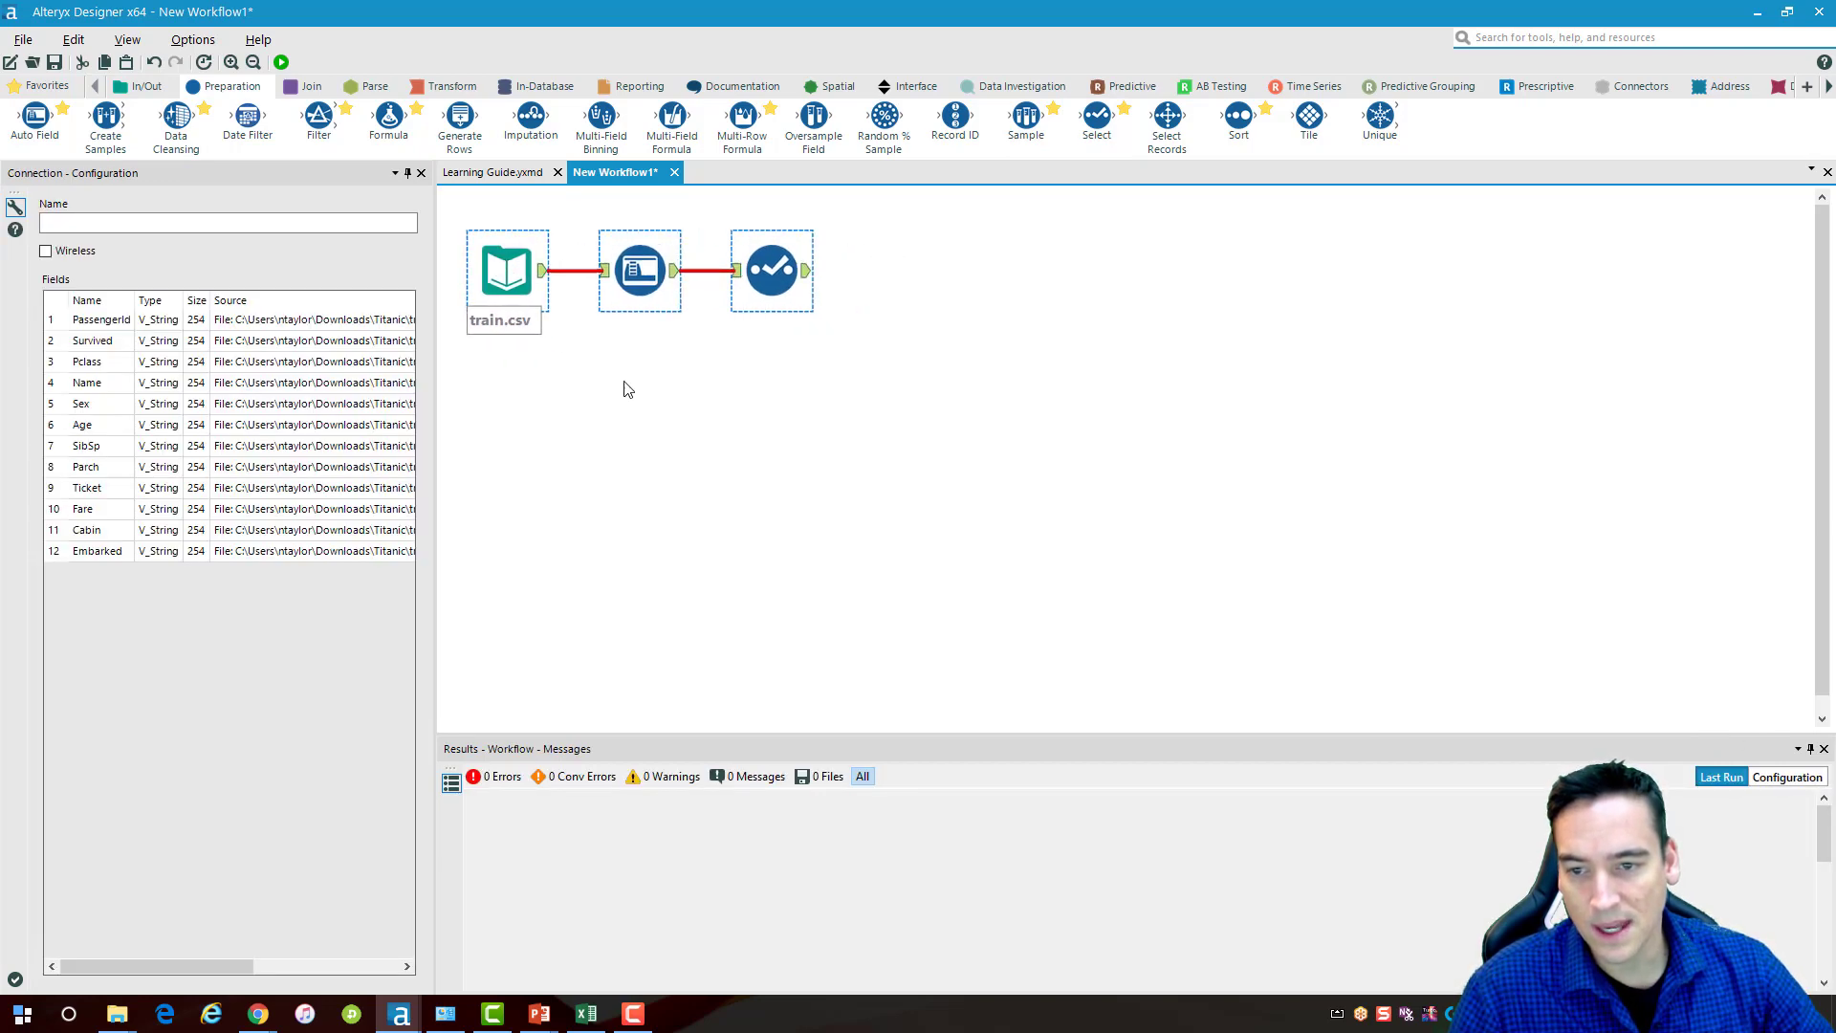
Run the workflow and check the resulting field types in the Select tool's configuration
{"action": "key", "text": "ctrl+r"}
{"action": "left_click", "coordinate": [623, 336]}
{"action": "left_click", "coordinate": [281, 63]}
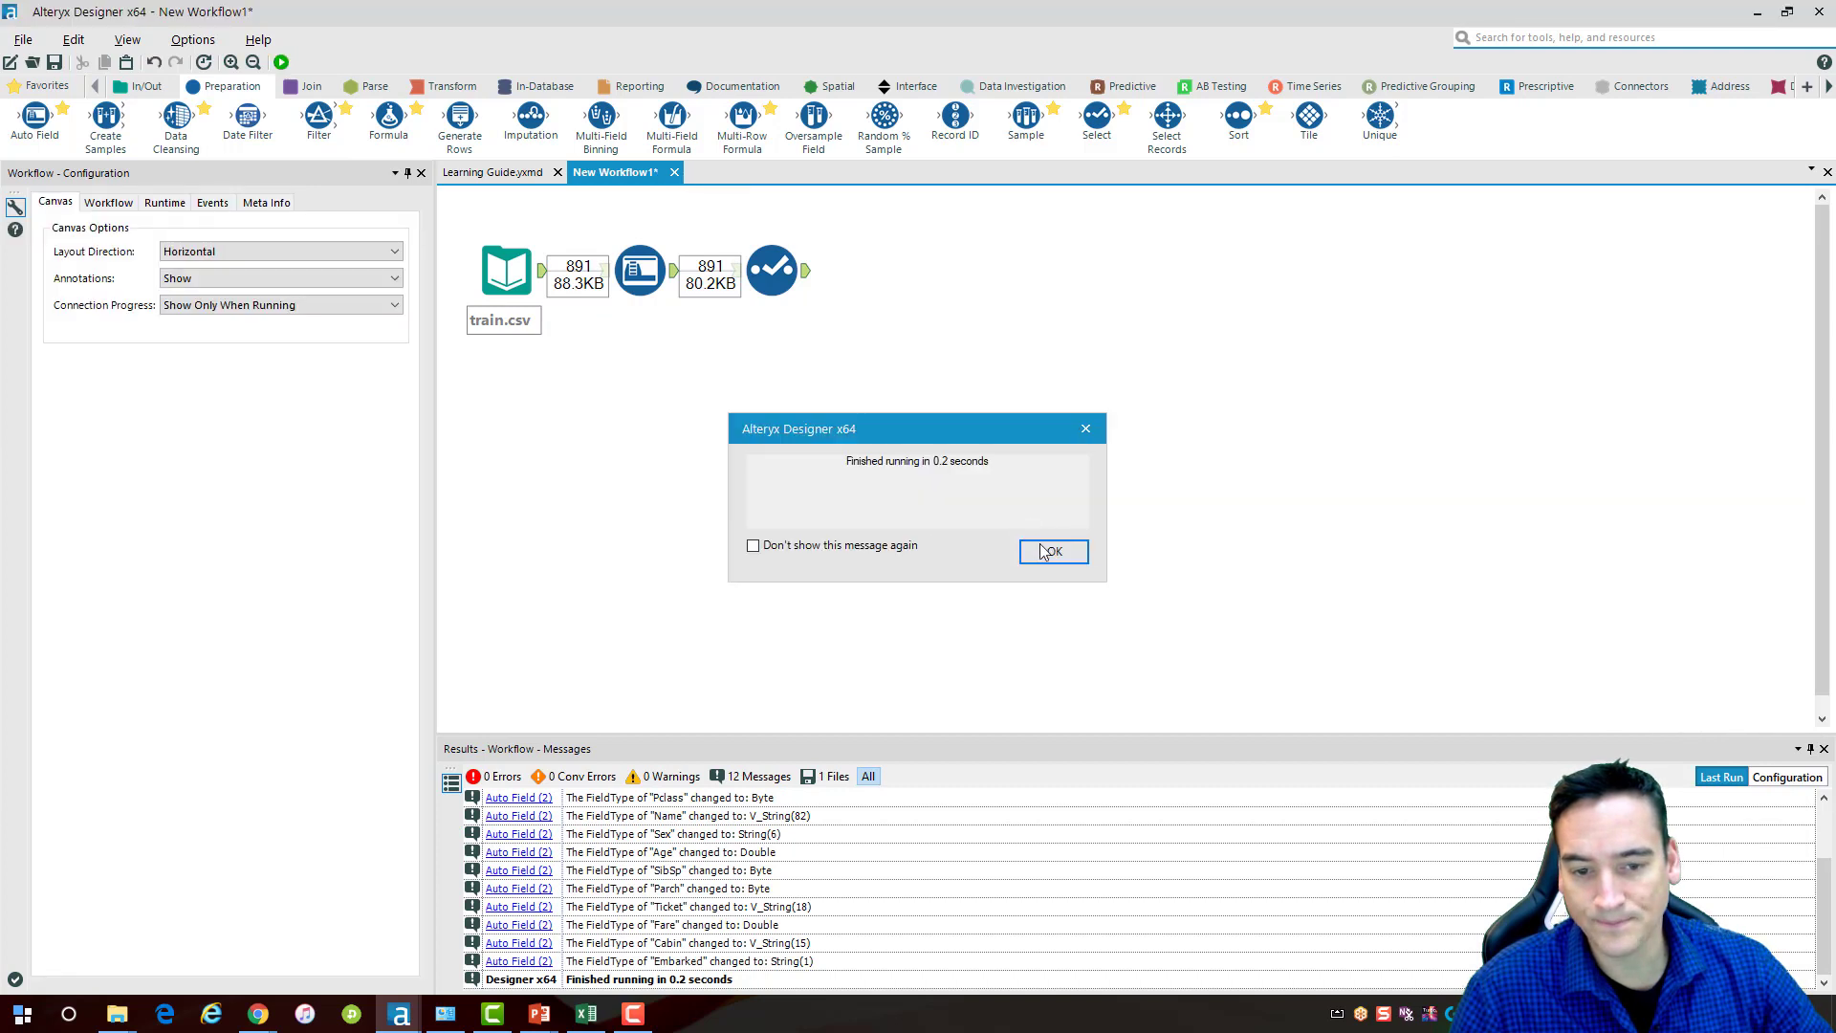
{"action": "left_click", "coordinate": [1052, 553]}
{"action": "left_click", "coordinate": [772, 271]}
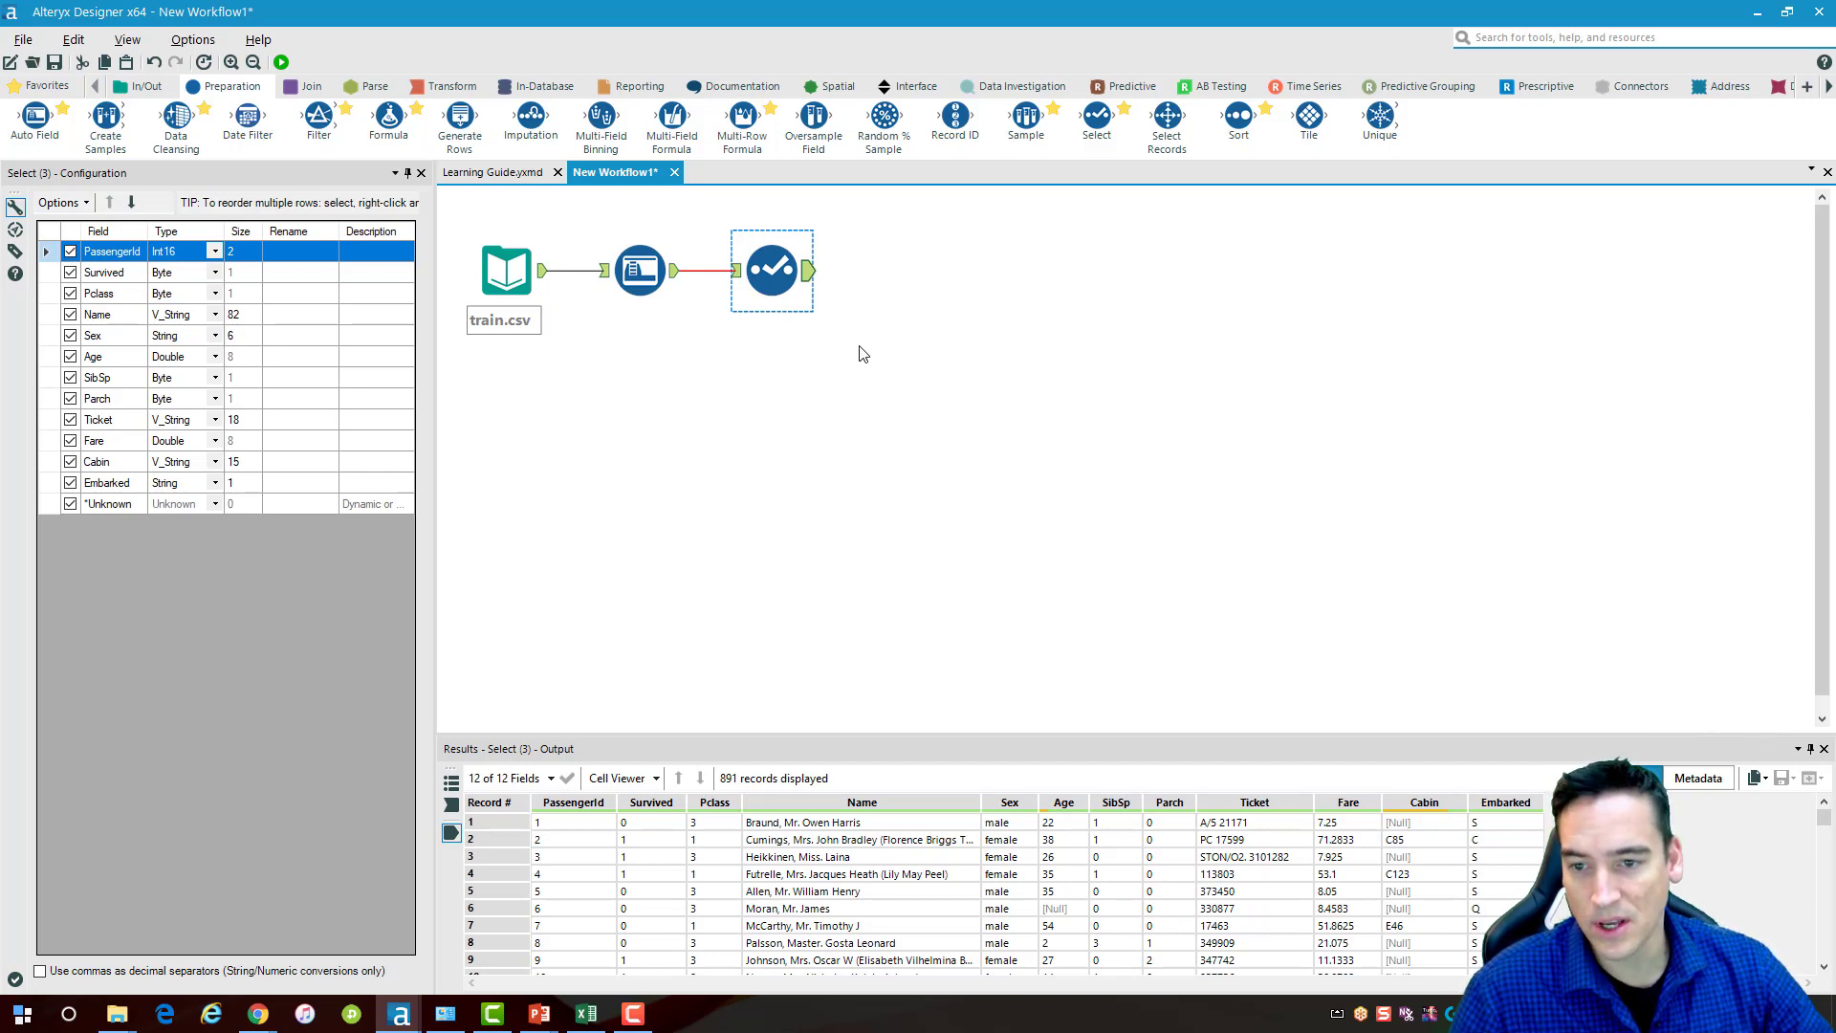
Add a Naive Bayes Classifier after the Select tool, name its model Titanic_Predictor, and check the available target fields
{"action": "left_click", "coordinate": [1109, 87]}
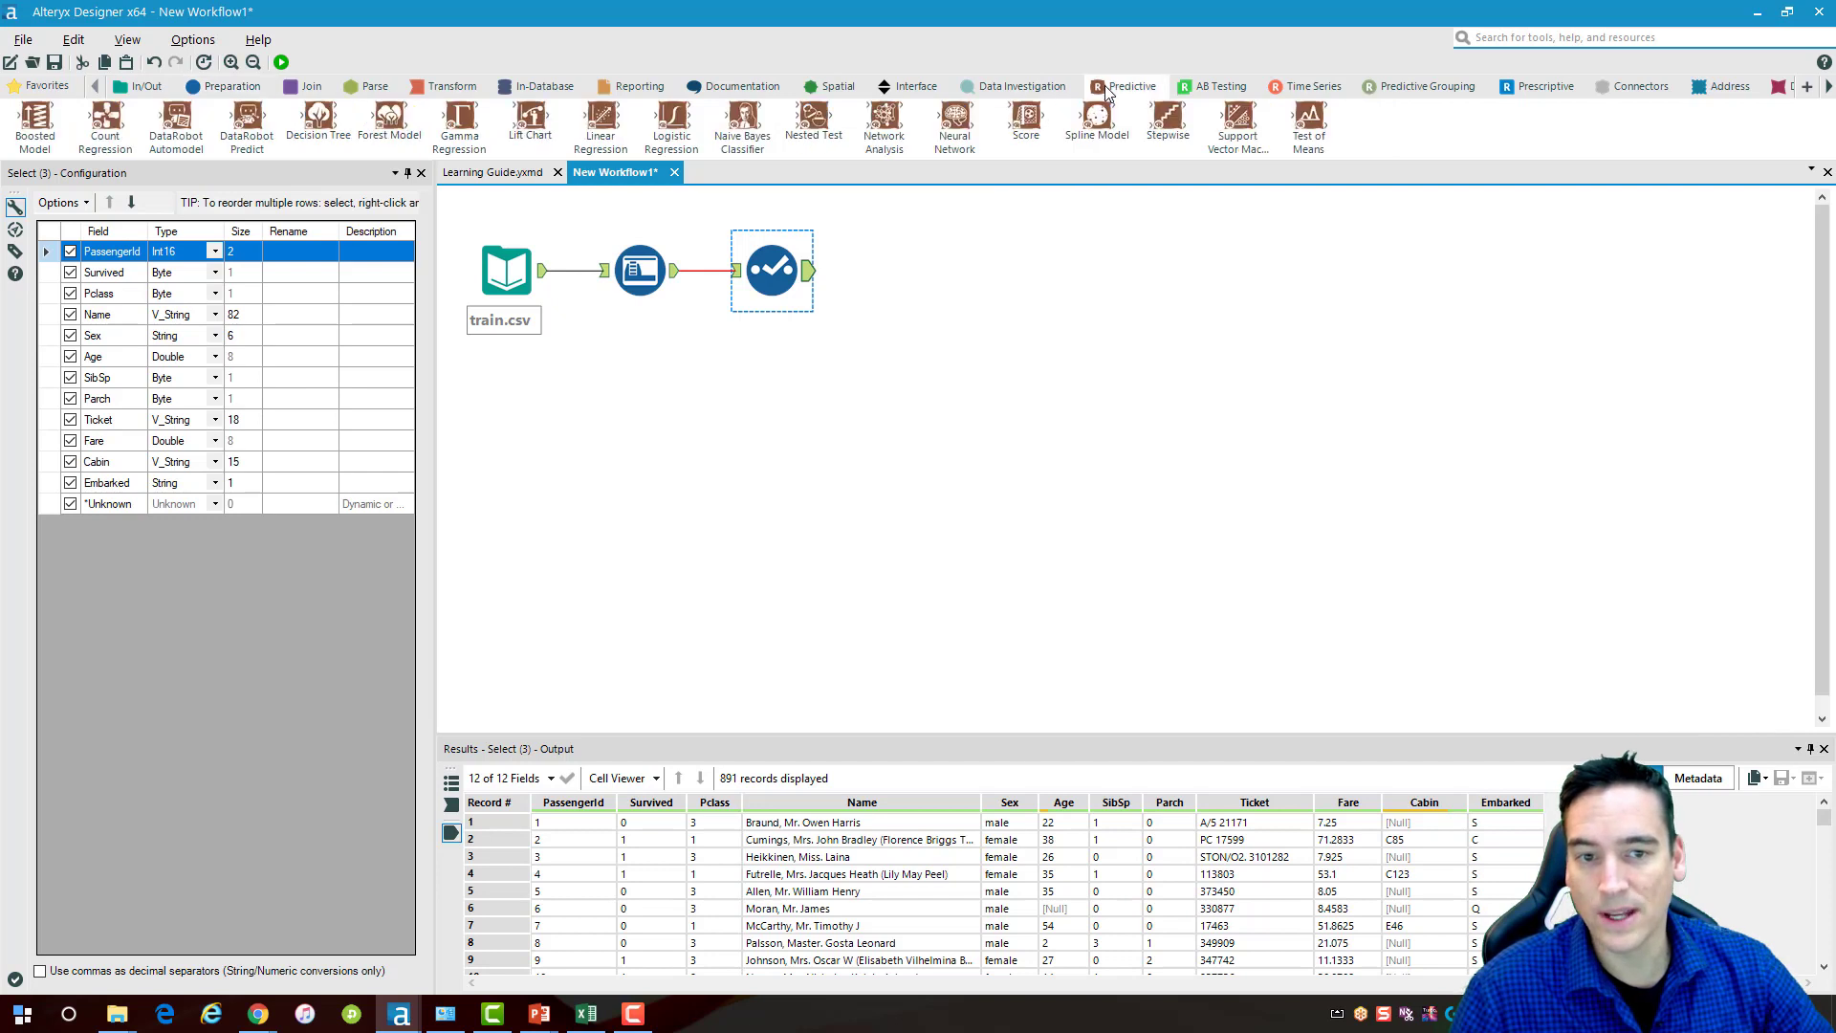
{"action": "left_click_drag", "start_coordinate": [742, 120], "coordinate": [941, 277]}
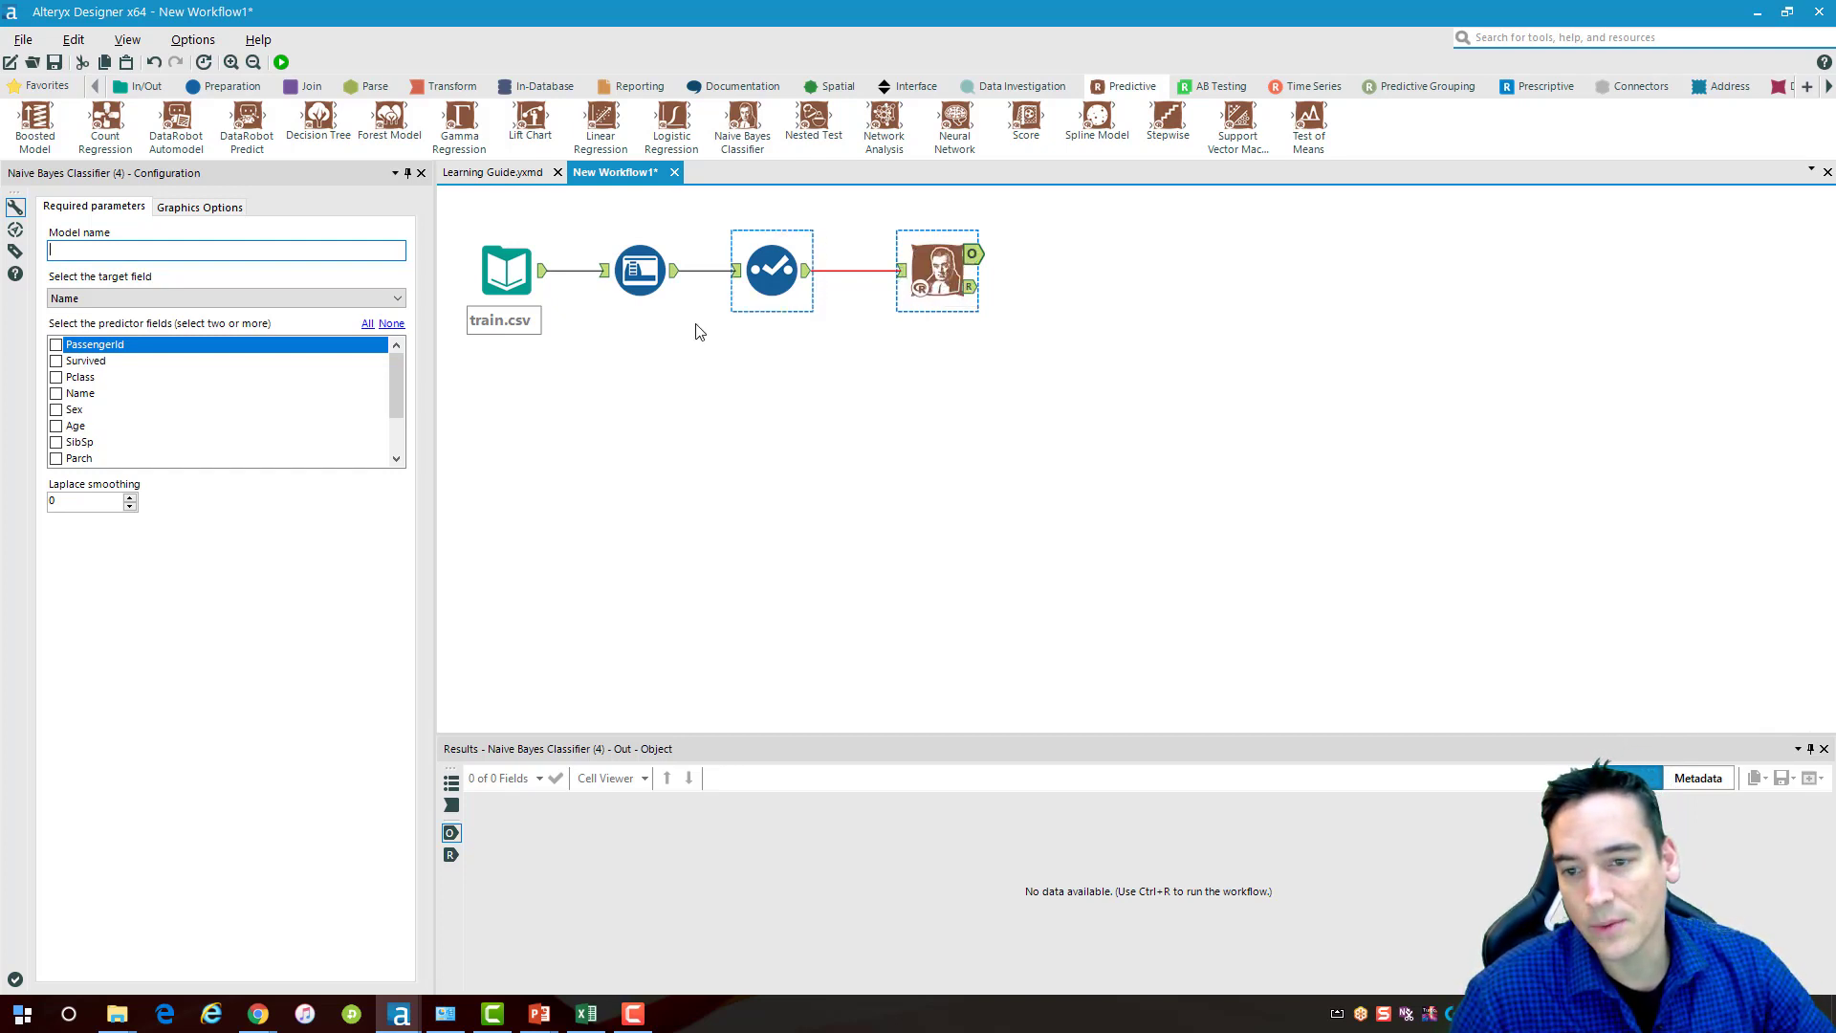
{"action": "left_click", "coordinate": [304, 251]}
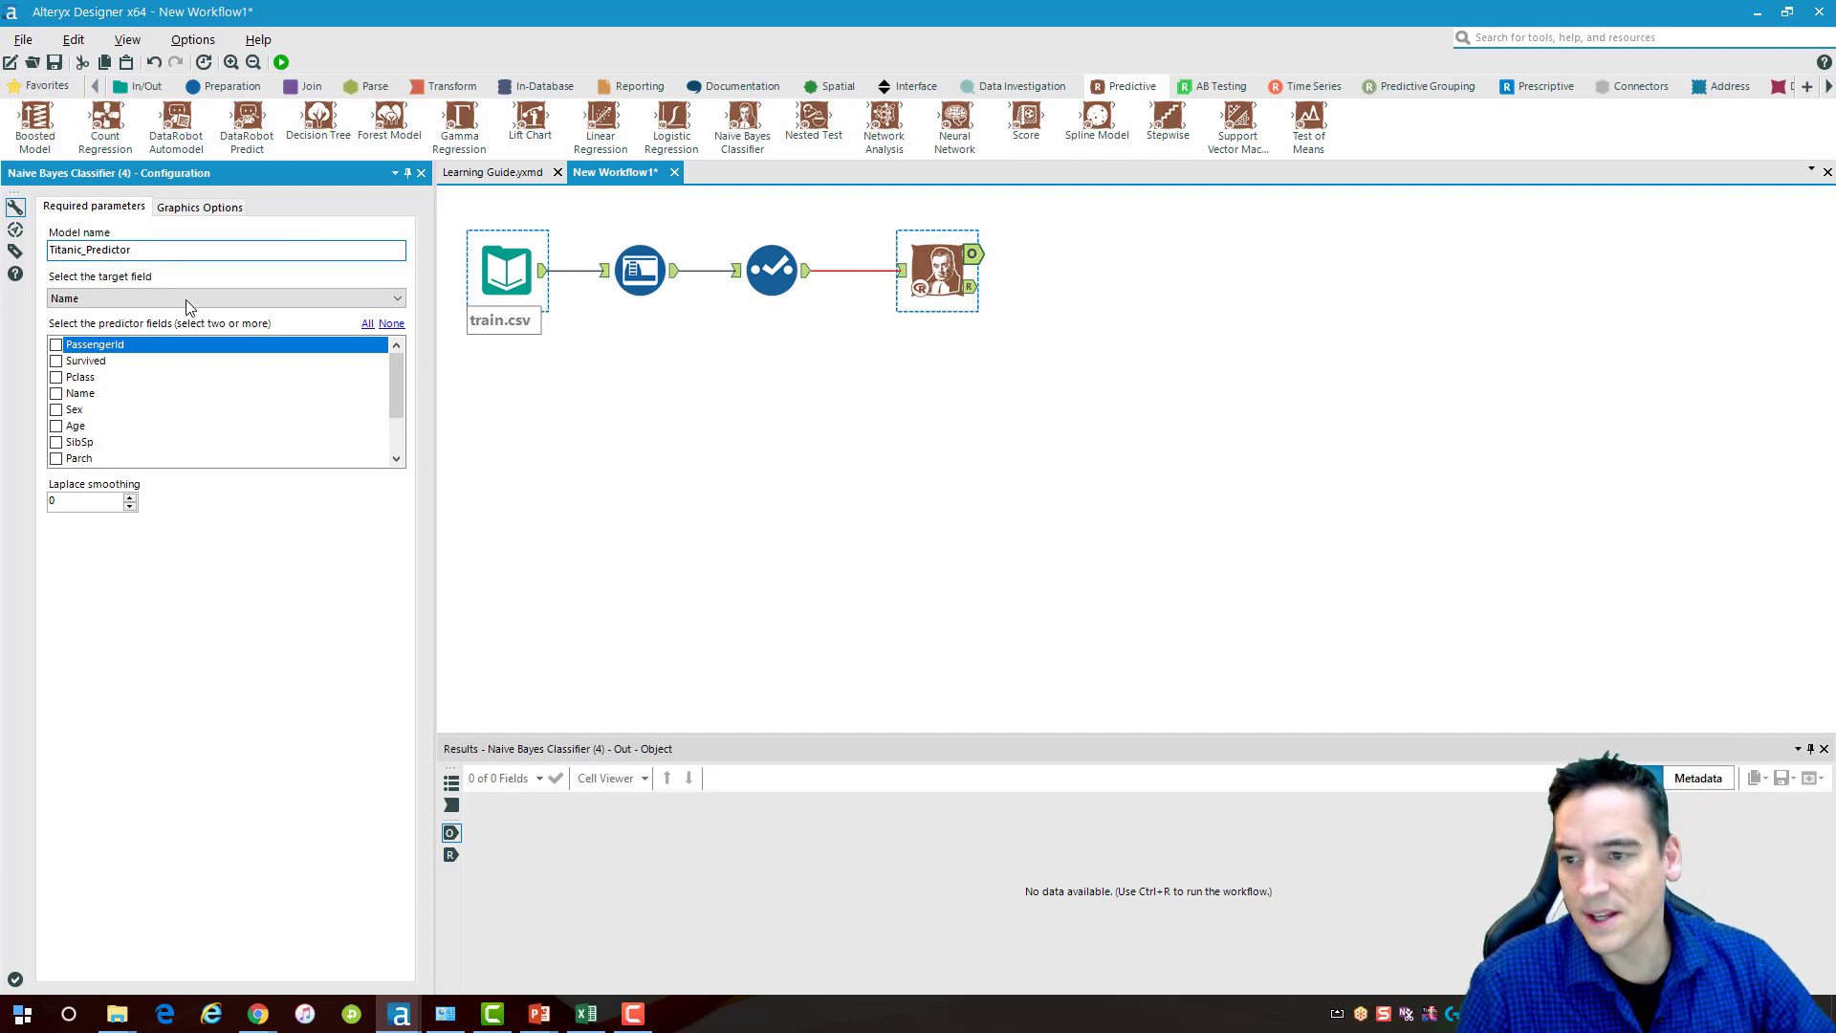
{"action": "left_click", "coordinate": [145, 300]}
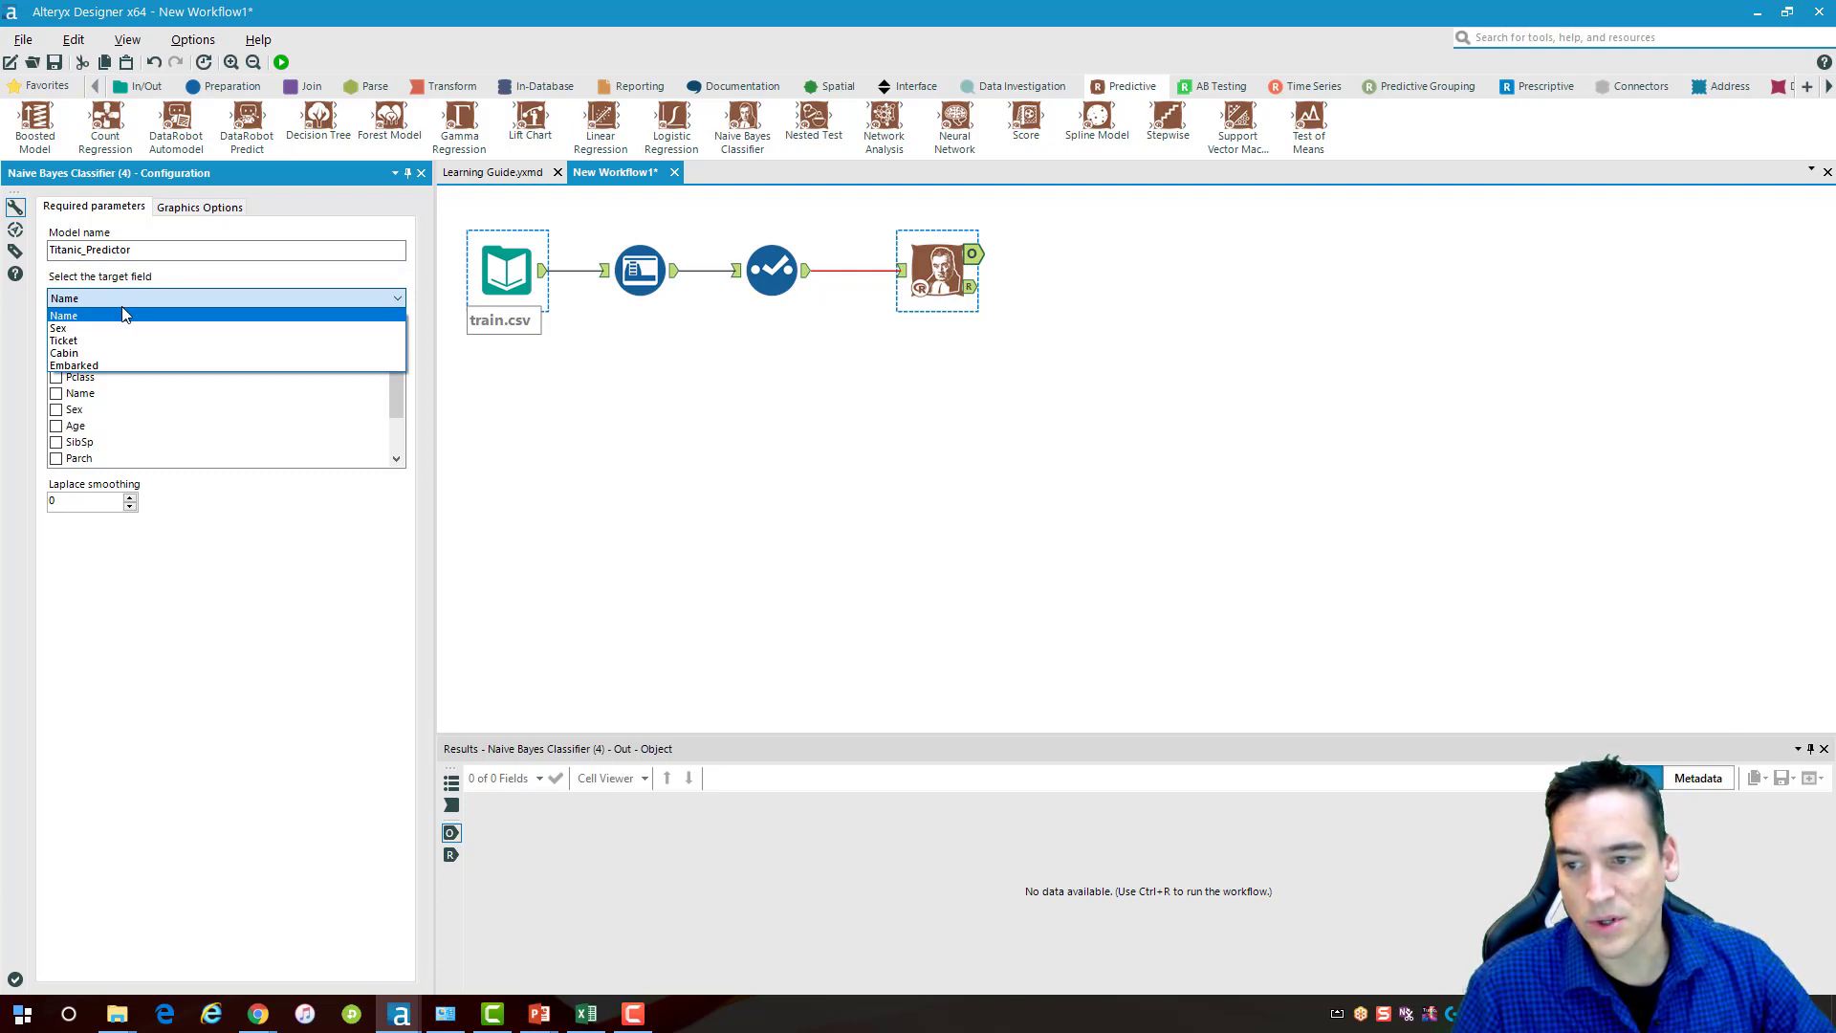
{"action": "left_click", "coordinate": [651, 395]}
Change the Survived field's data type to V_String in the Select tool
{"action": "left_click", "coordinate": [777, 285]}
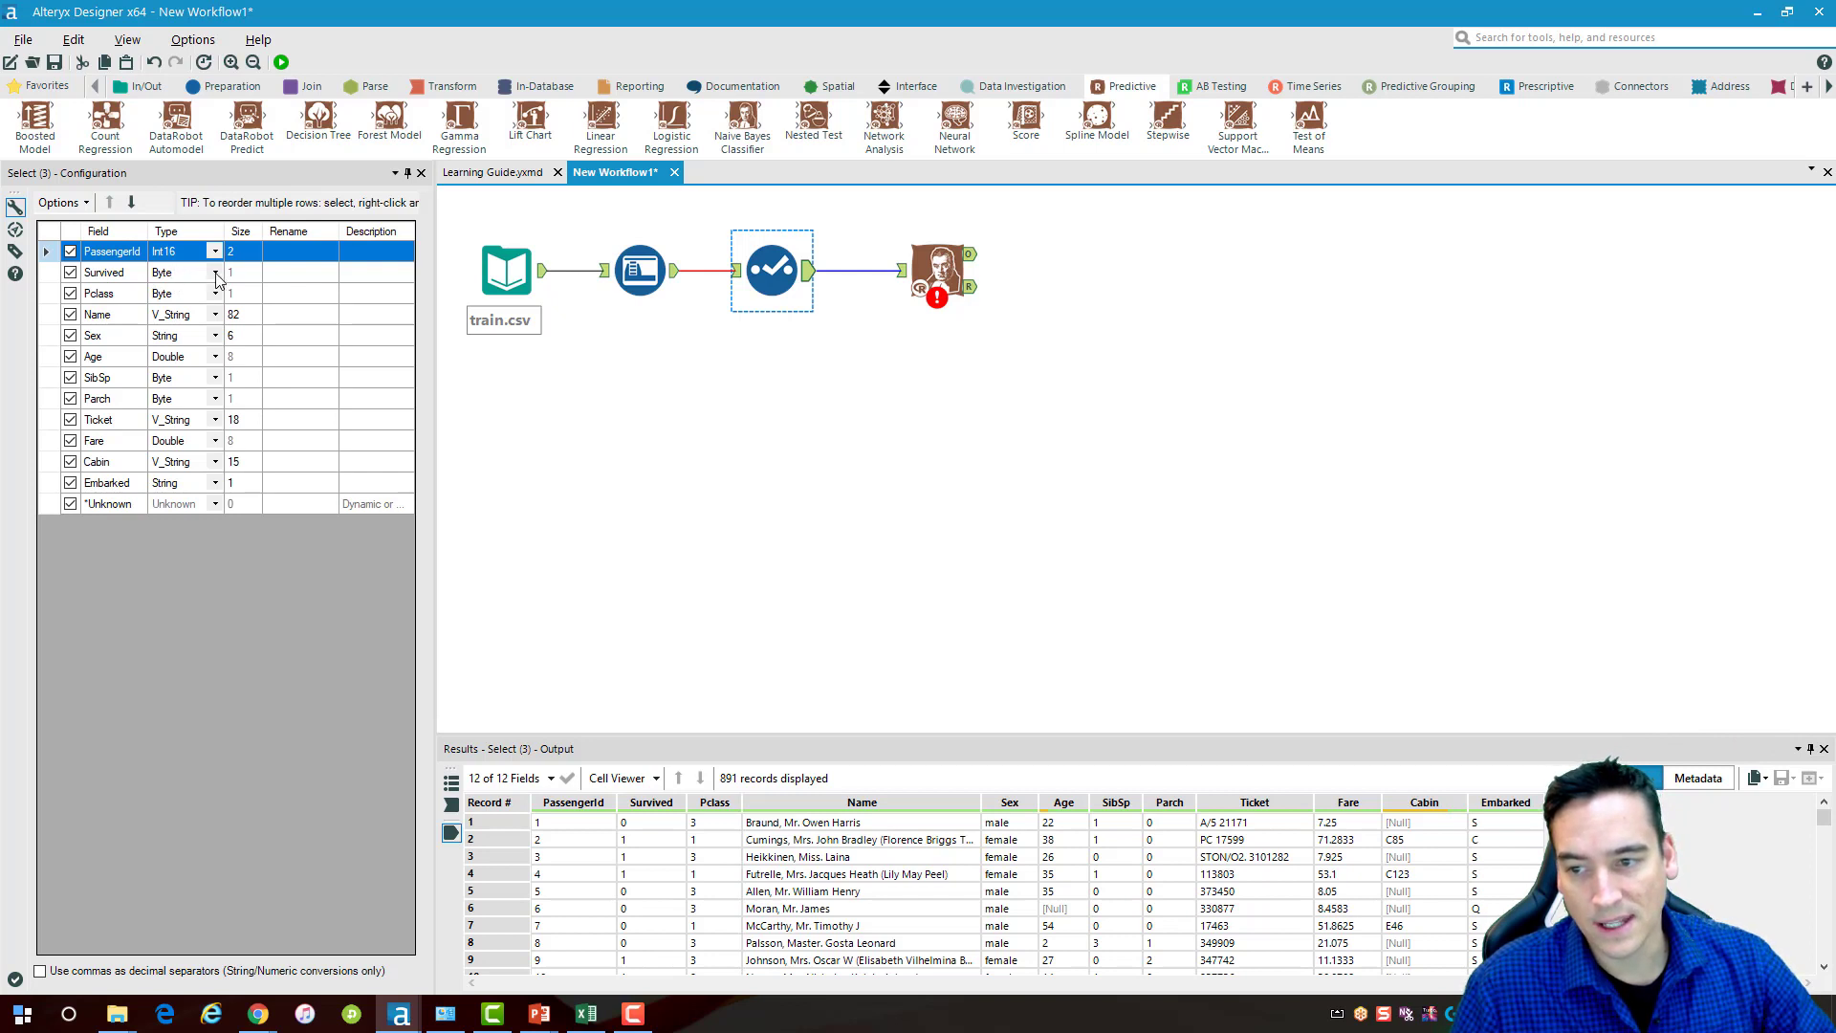
{"action": "left_click", "coordinate": [216, 274]}
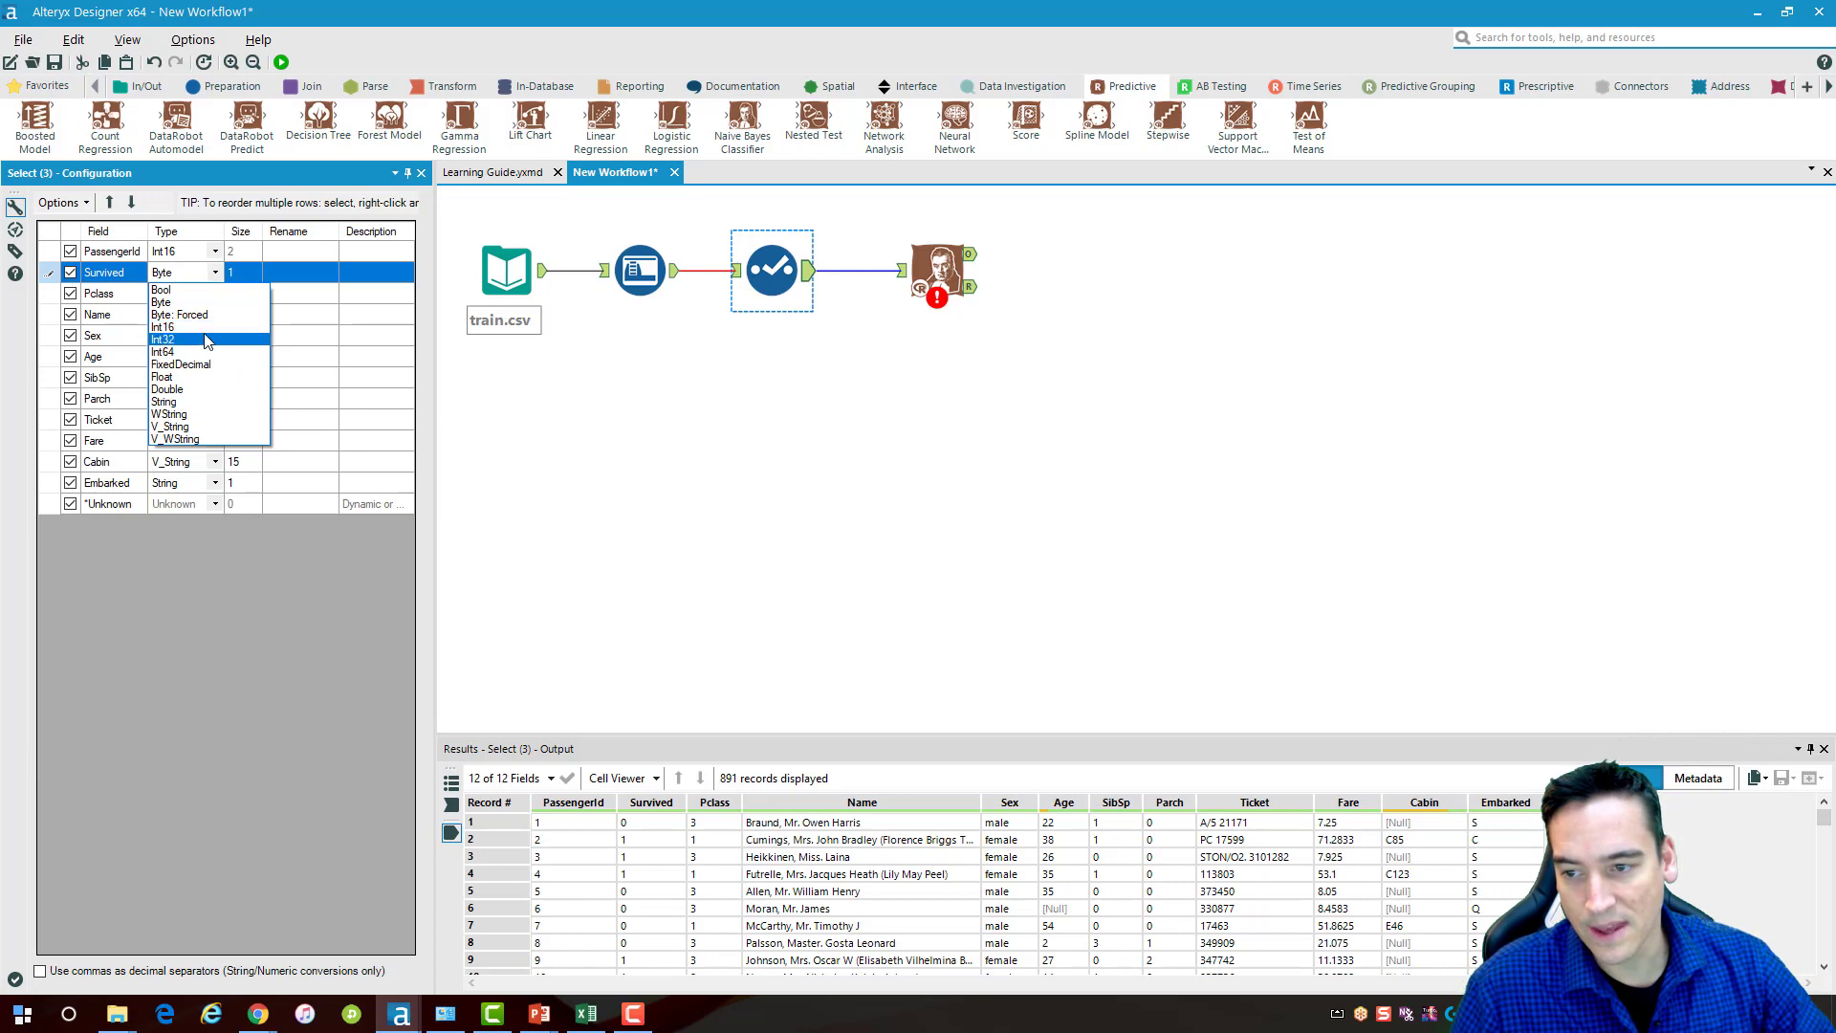
{"action": "left_click", "coordinate": [222, 429]}
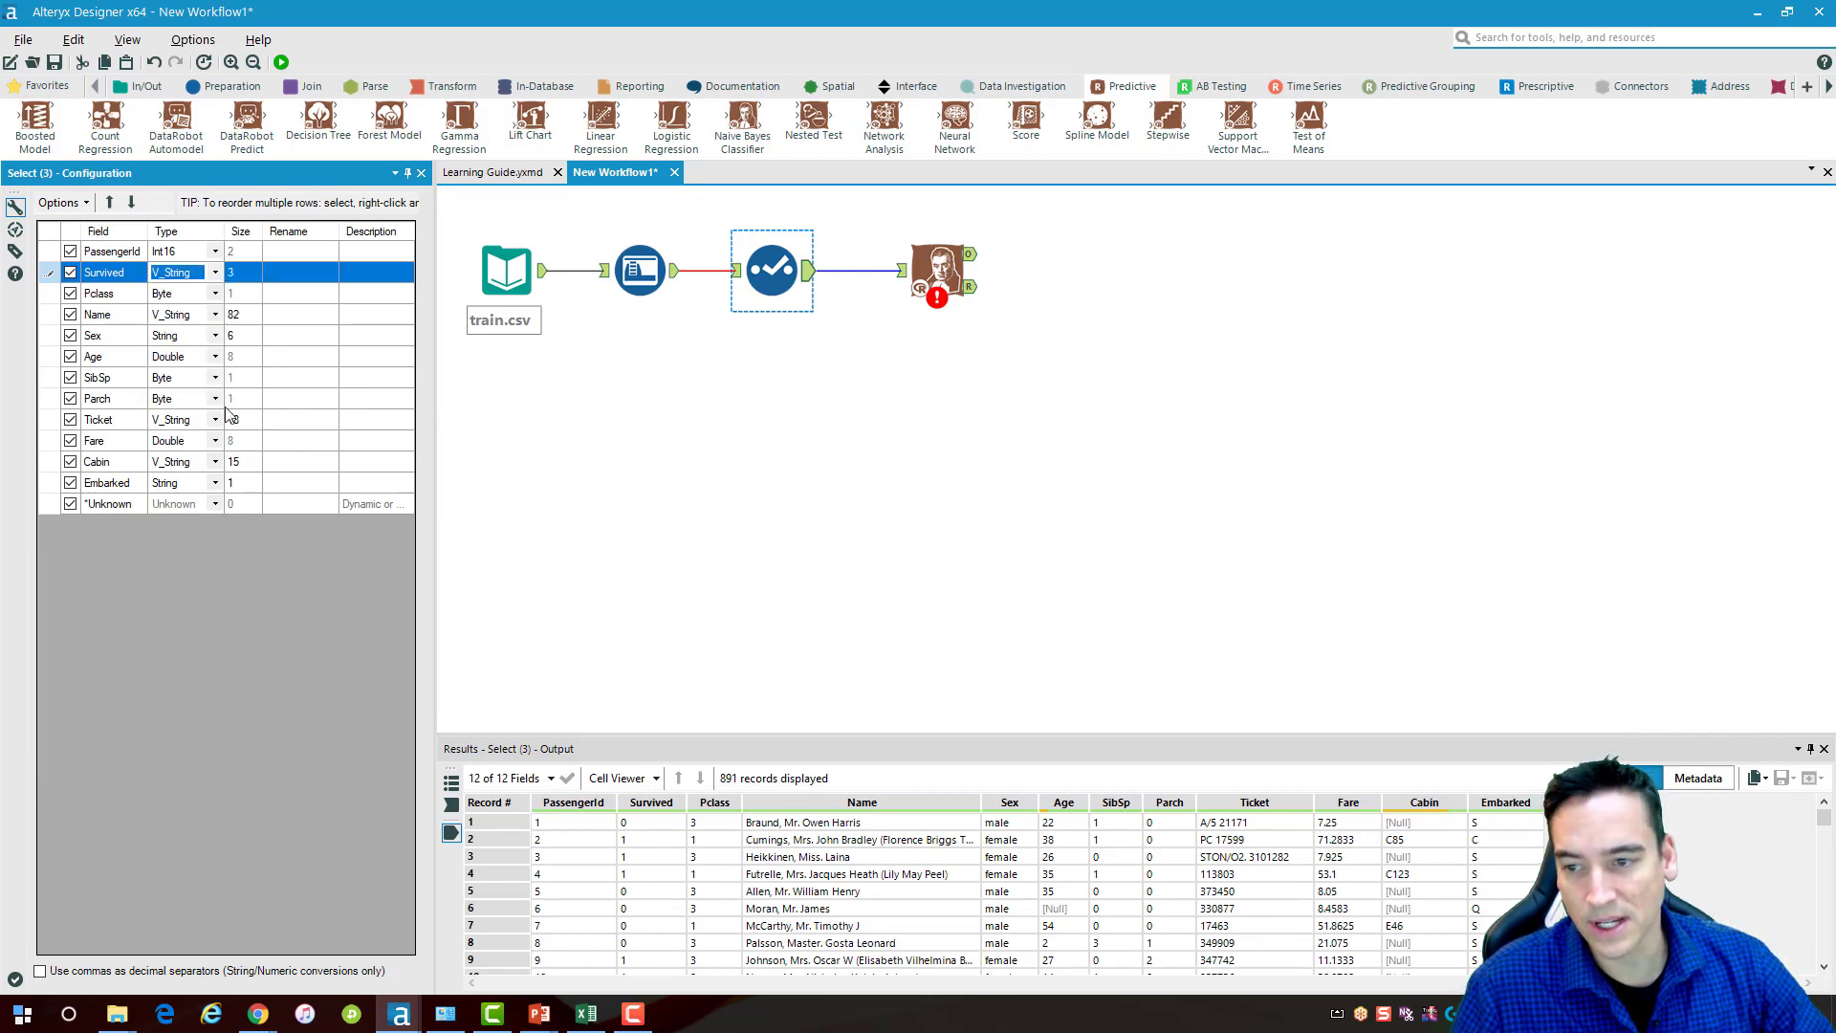
{"action": "left_click", "coordinate": [940, 409]}
Set the Naive Bayes Classifier's target field to Survived
{"action": "left_click", "coordinate": [943, 276]}
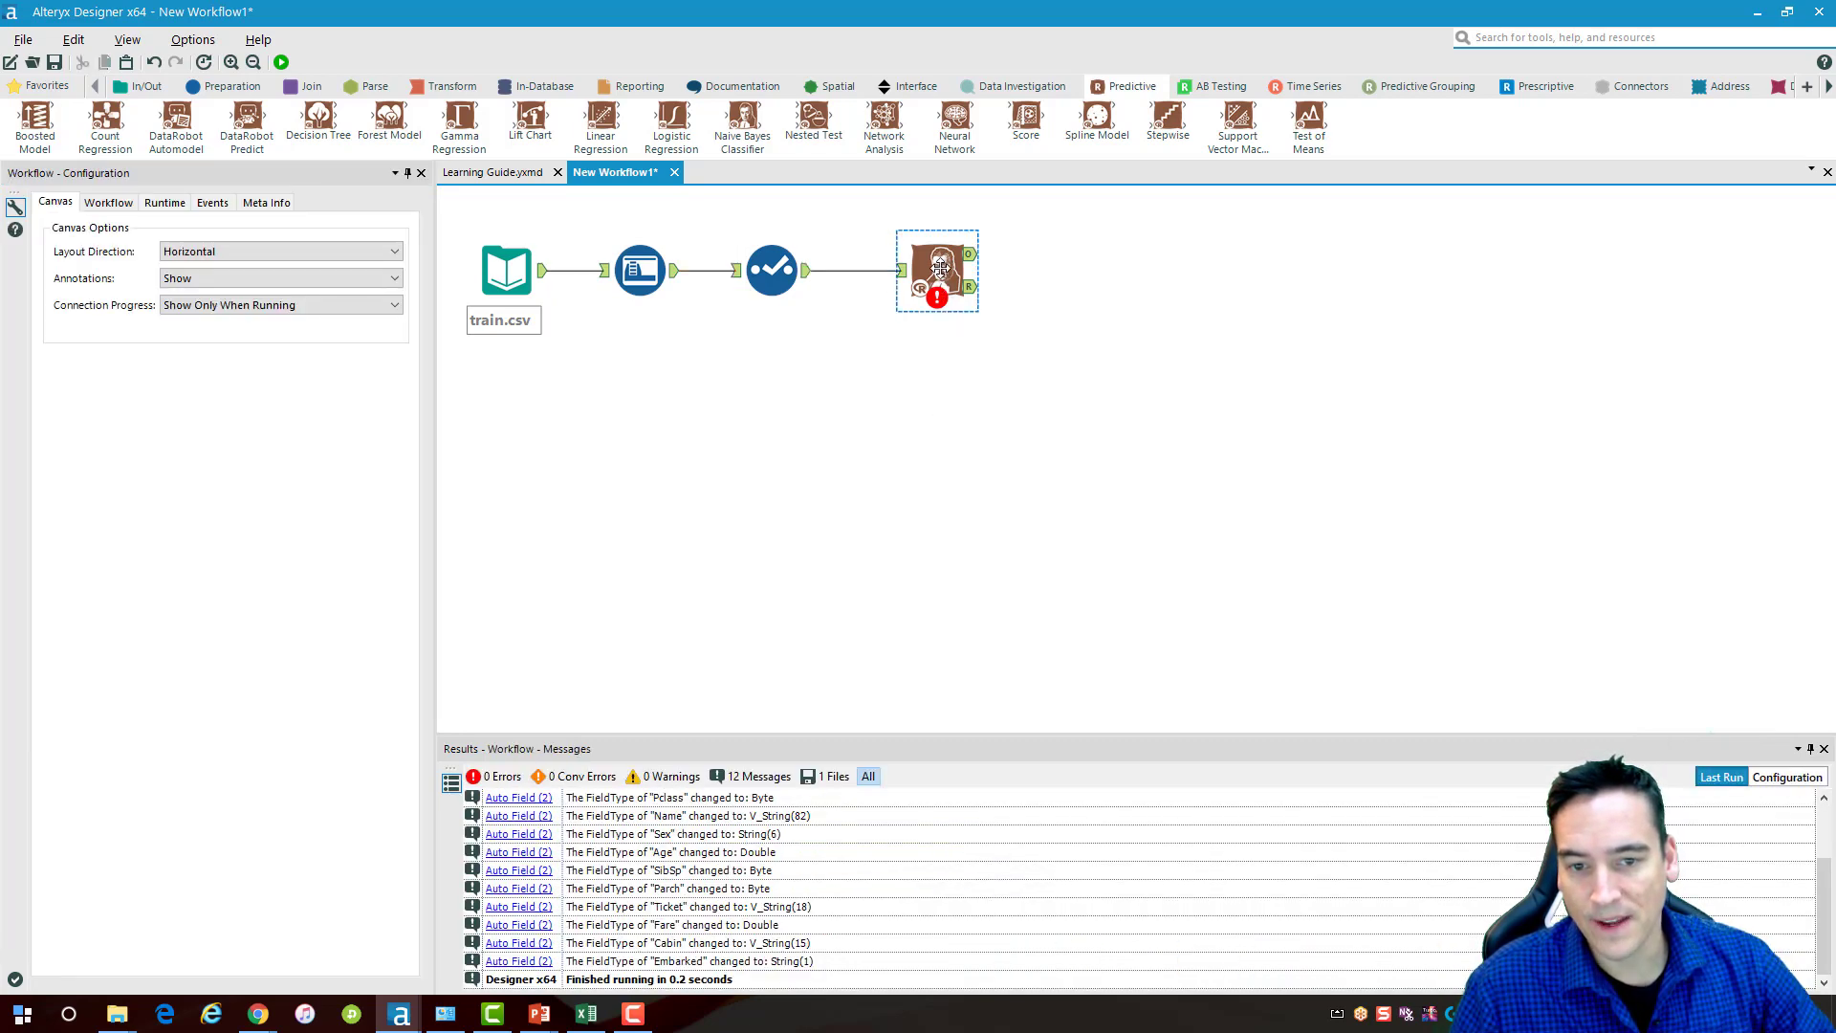
{"action": "left_click", "coordinate": [398, 300]}
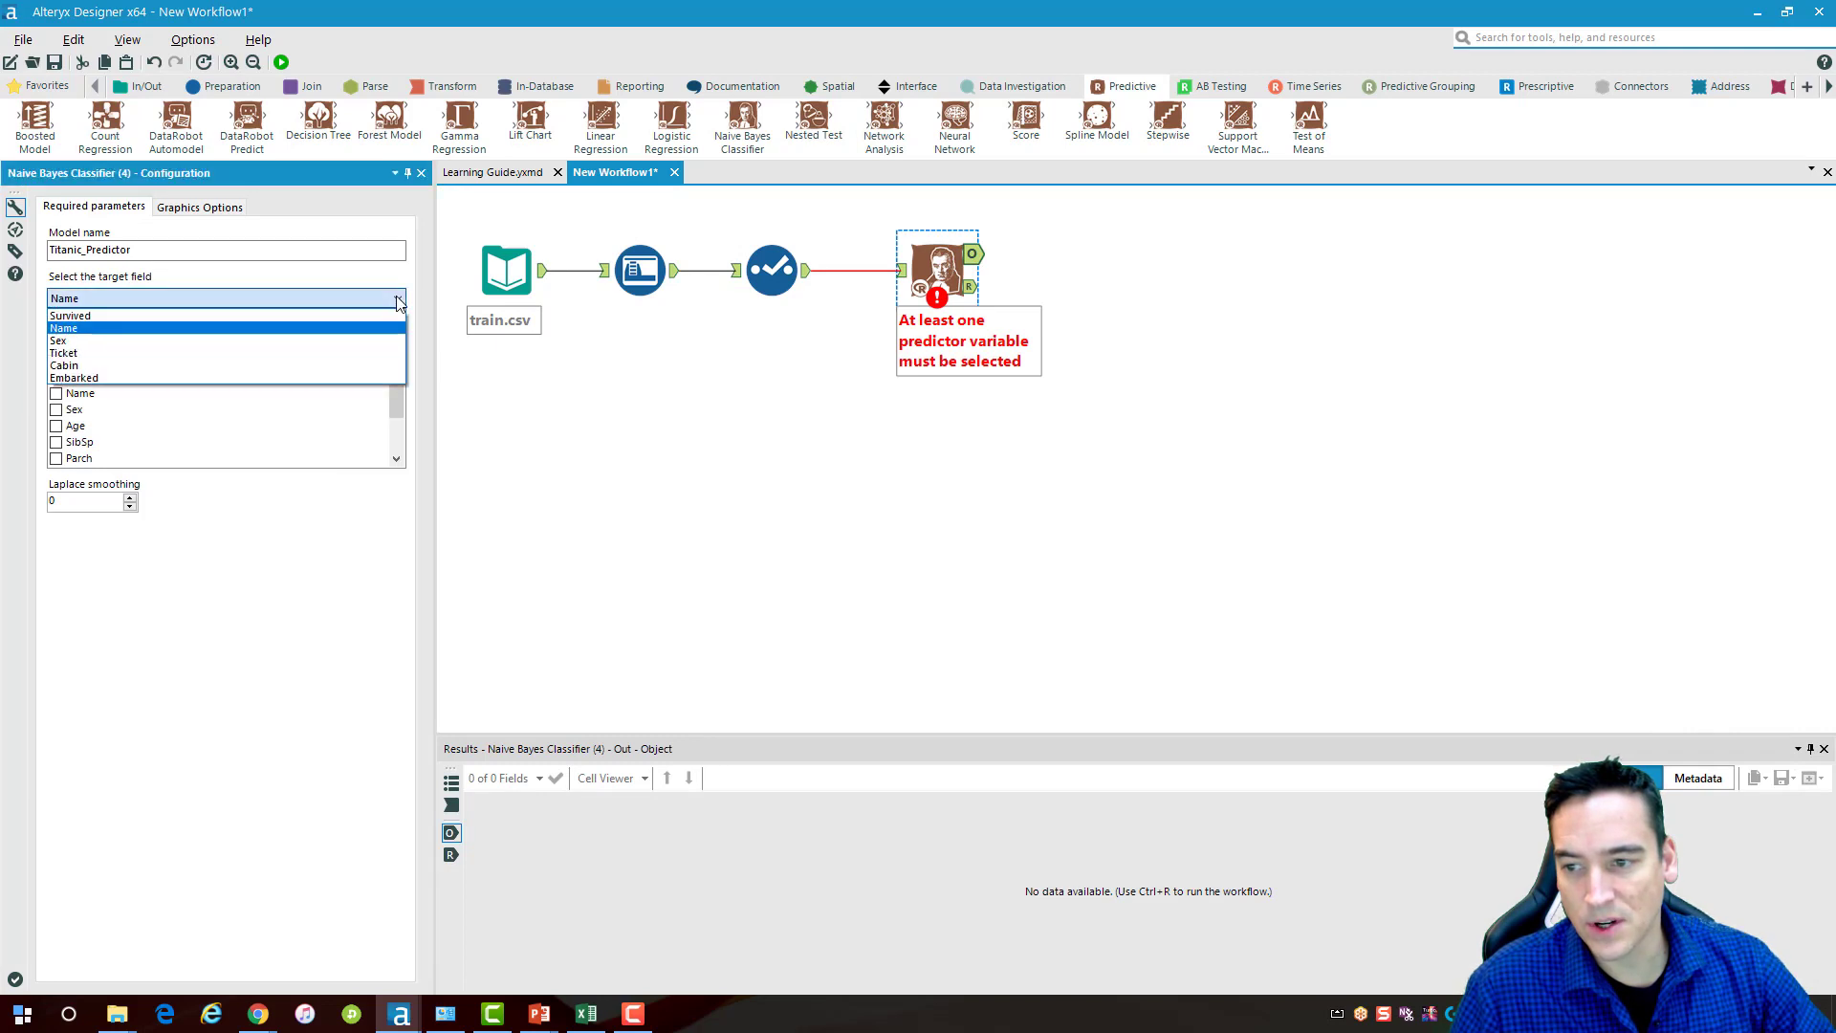
{"action": "left_click", "coordinate": [112, 316]}
{"action": "left_click", "coordinate": [722, 367]}
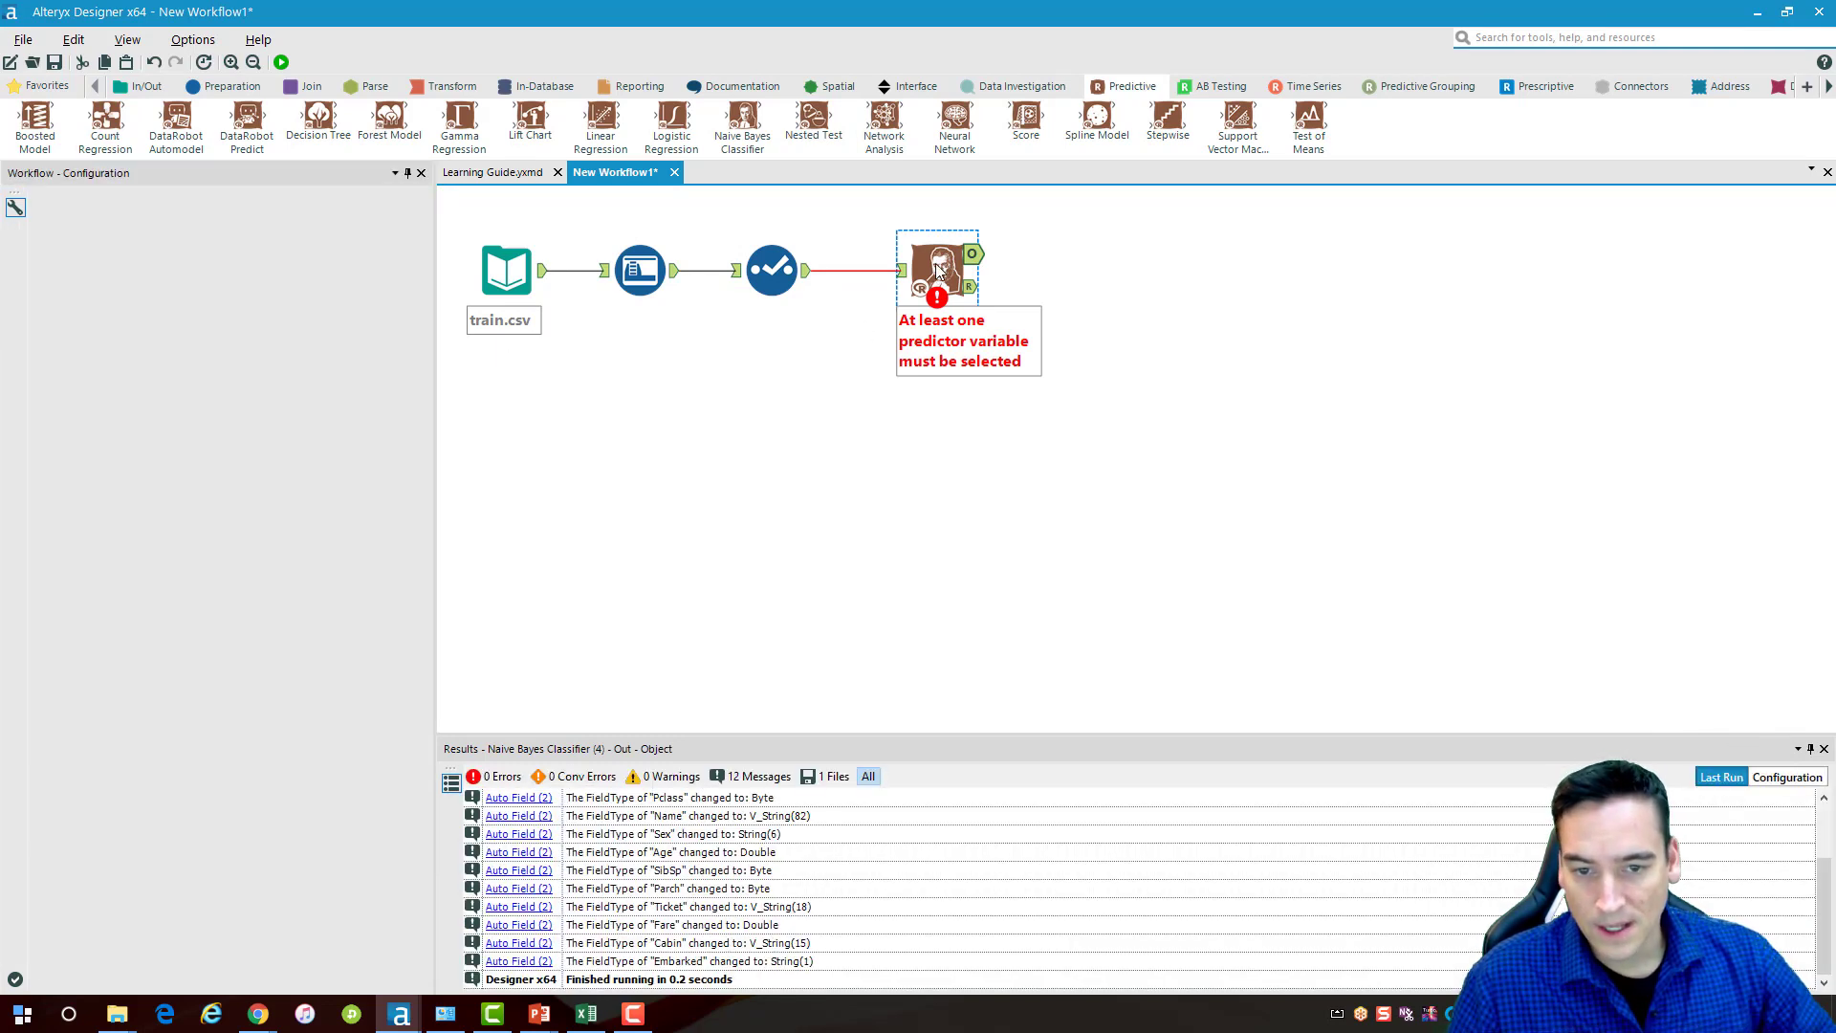
Use every field except PassengerId and Survived as predictors in the Naive Bayes Classifier, and set Laplace smoothing to 1
{"action": "left_click", "coordinate": [935, 262]}
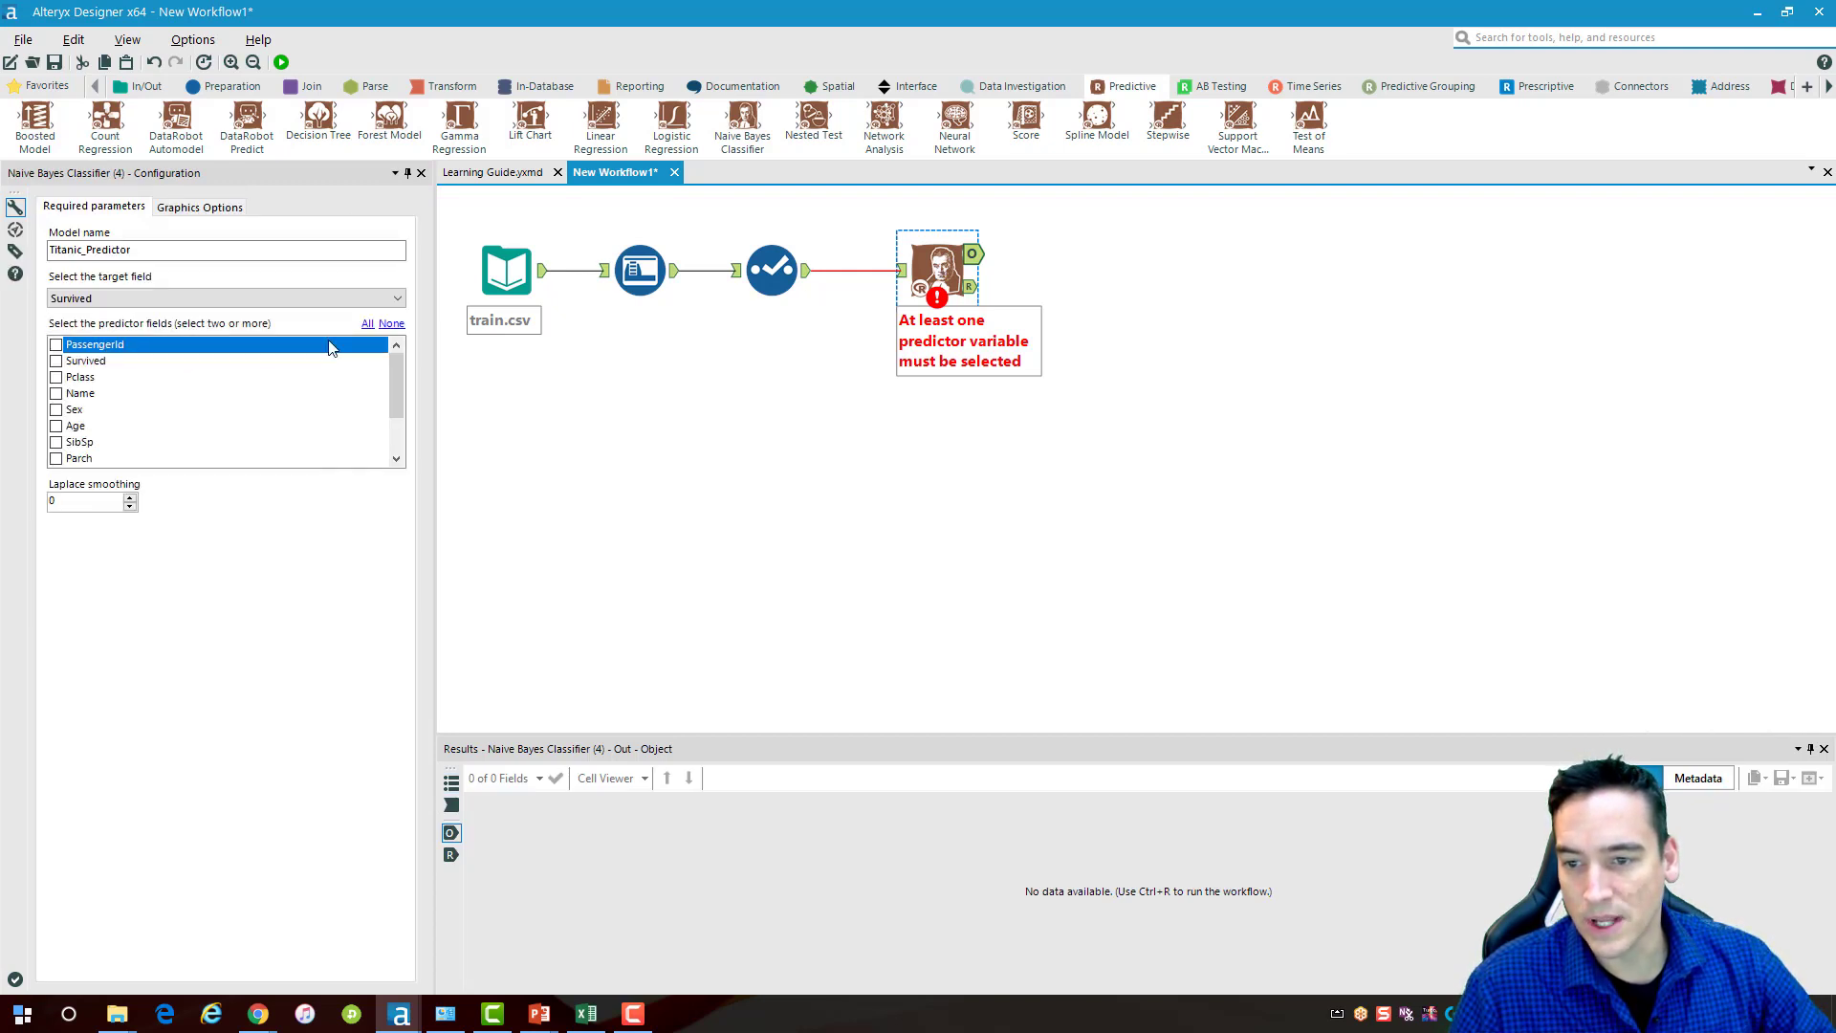
{"action": "left_click", "coordinate": [369, 325]}
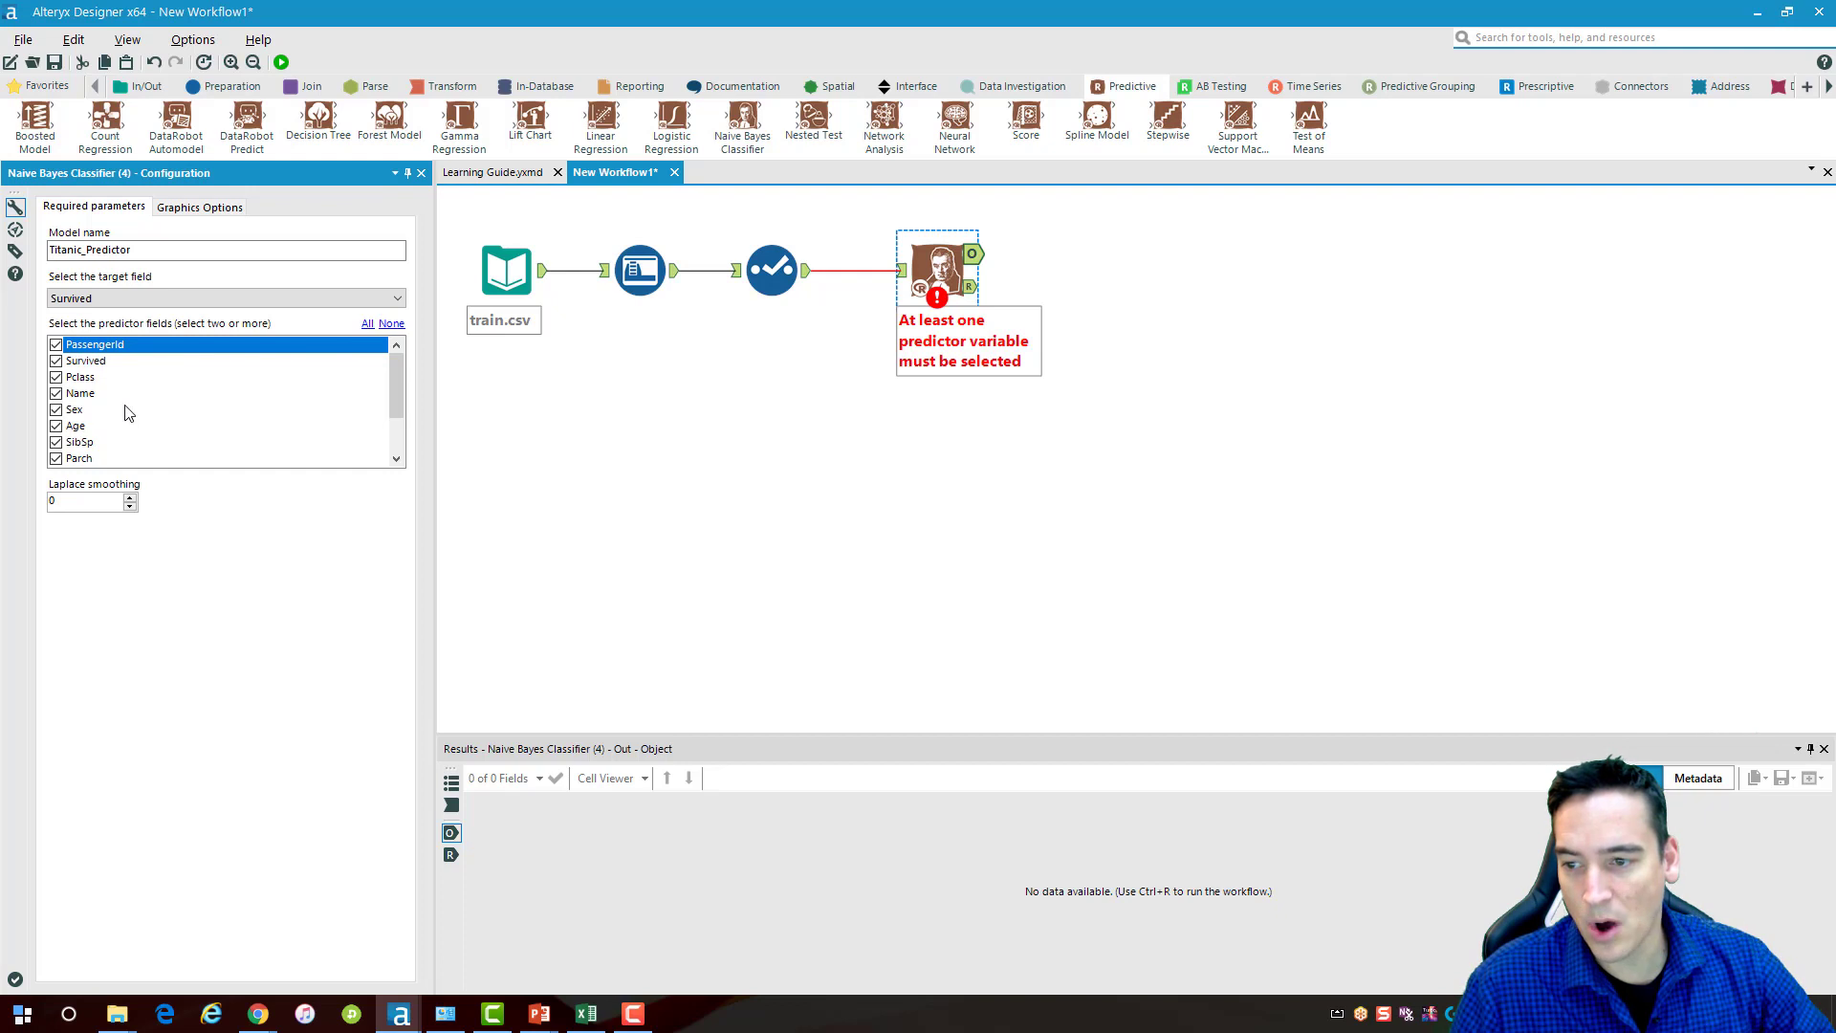
{"action": "left_click", "coordinate": [56, 344]}
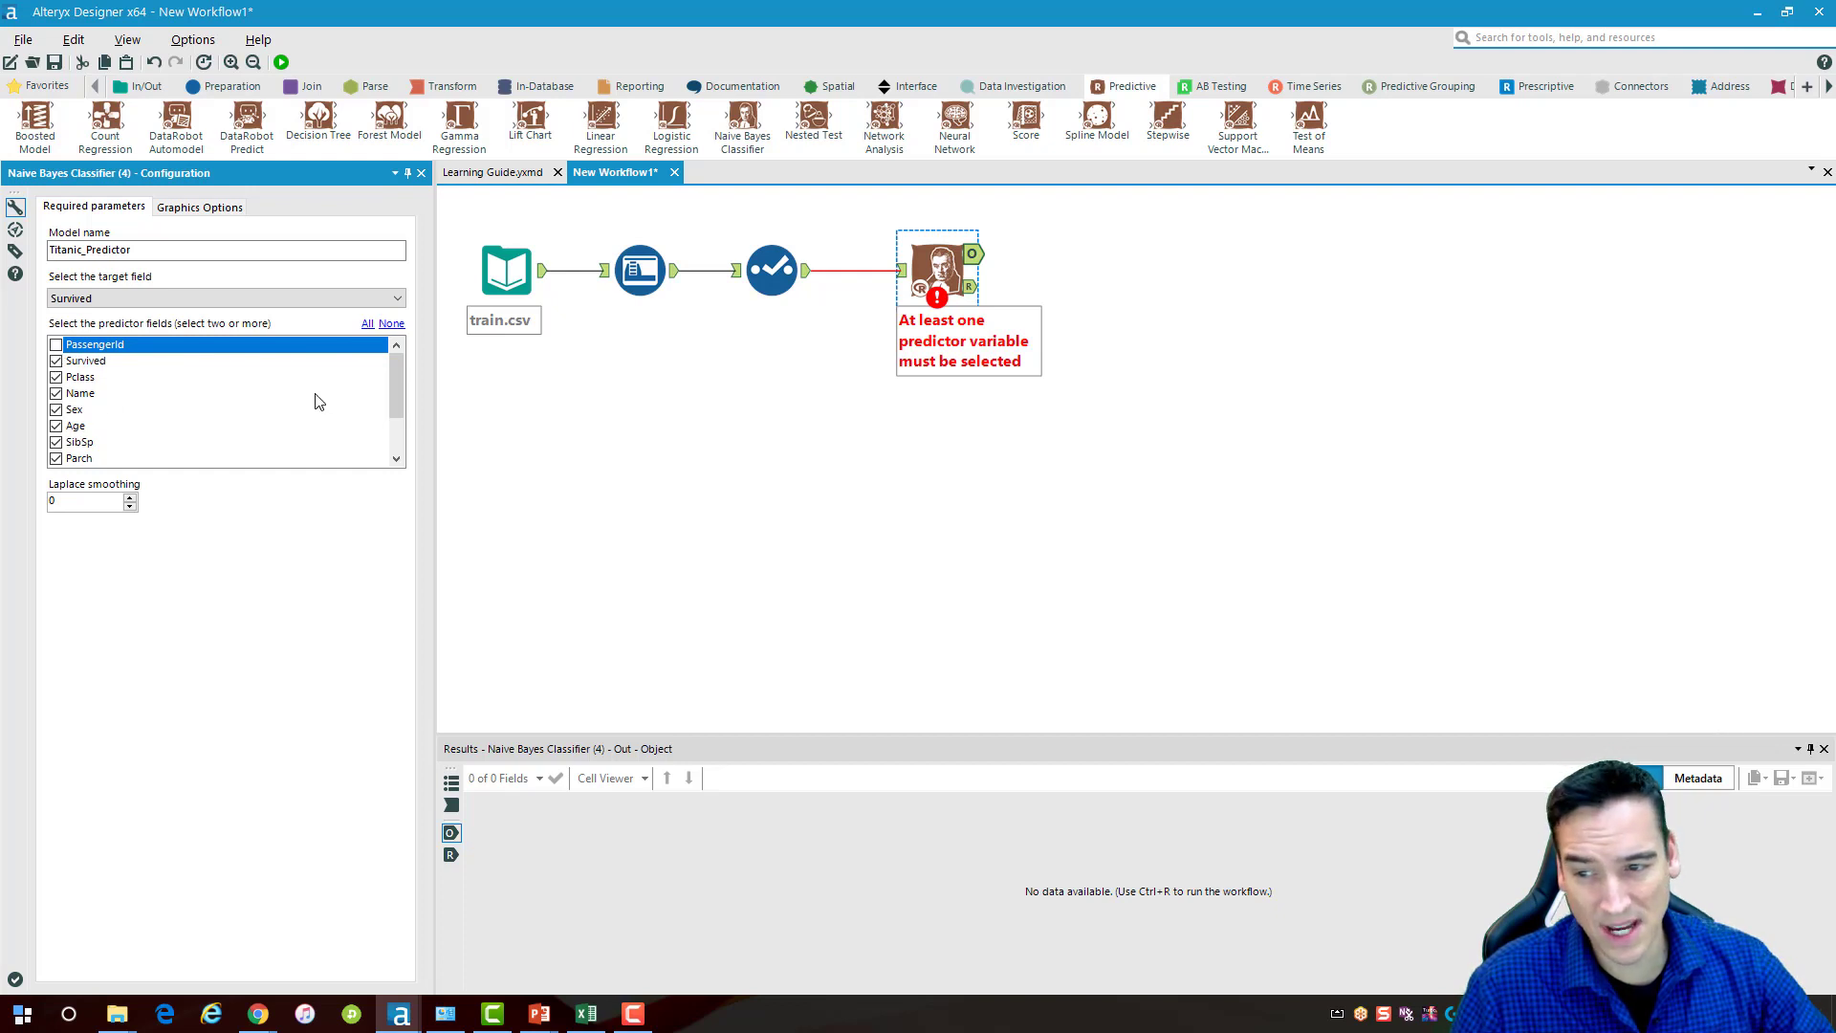
{"action": "left_click", "coordinate": [56, 362]}
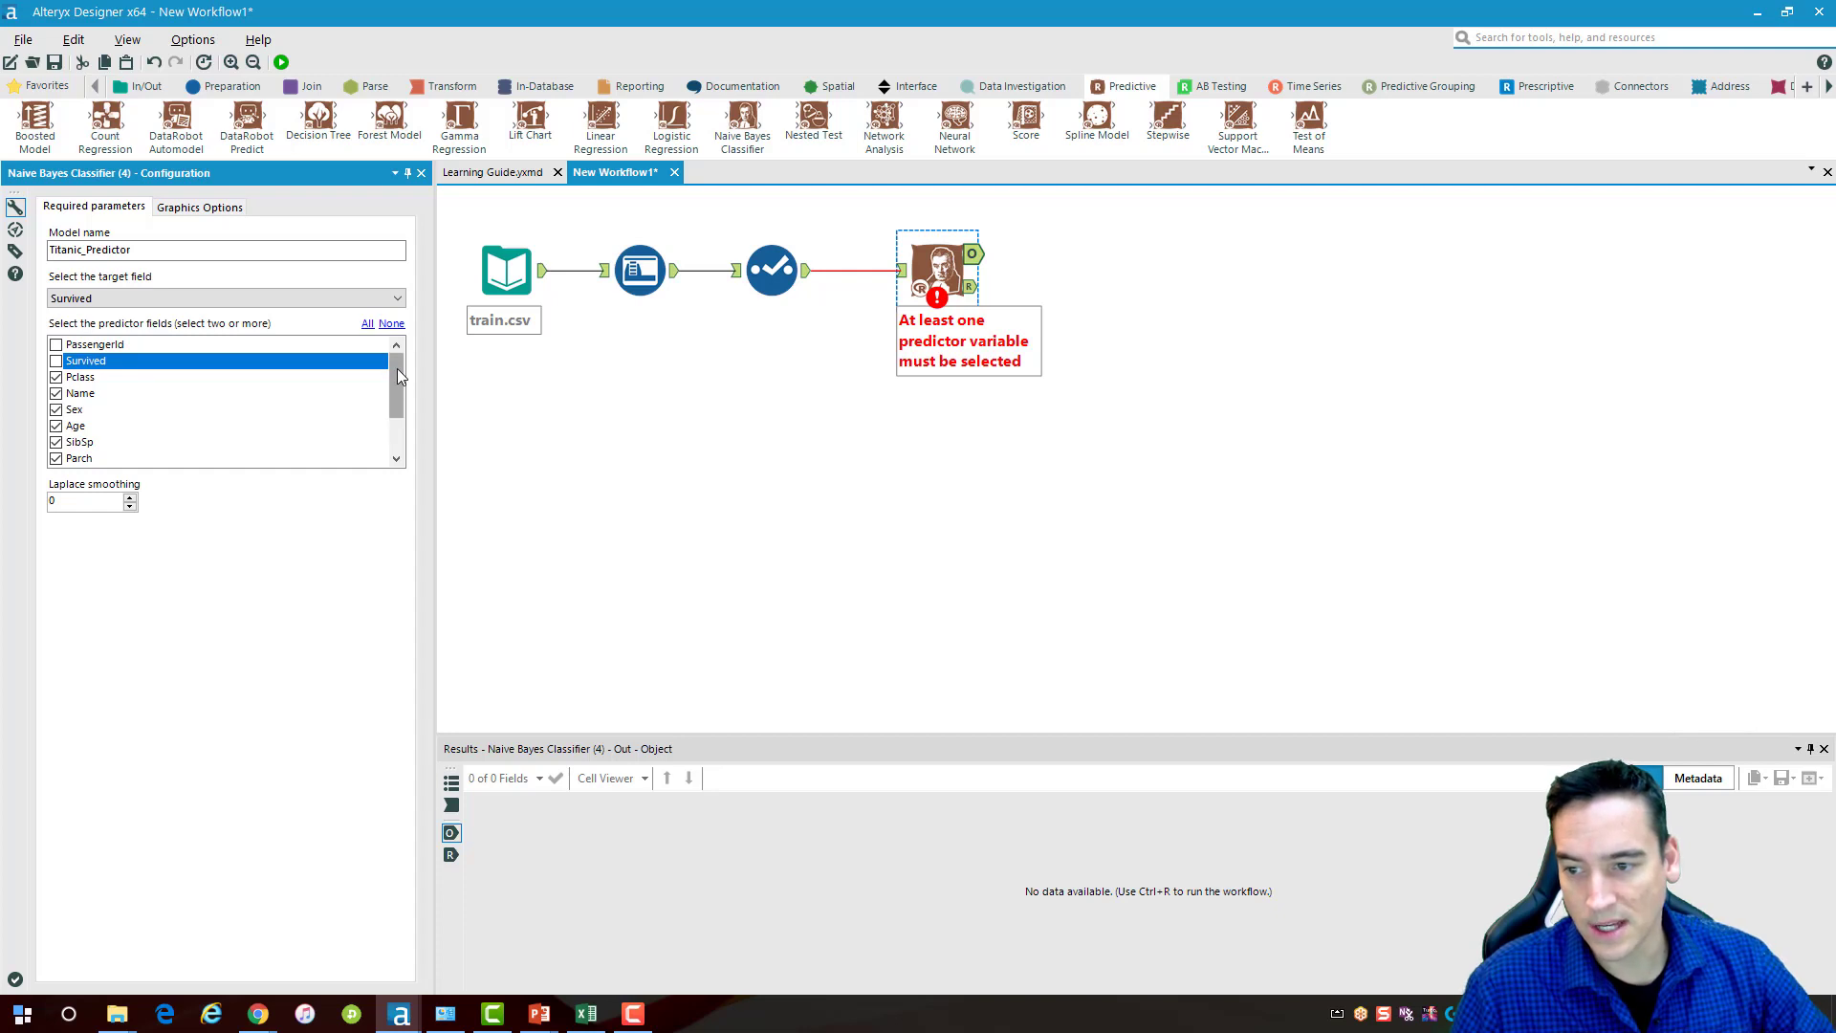
{"action": "mouse_move", "coordinate": [398, 369]}
{"action": "left_mouse_down"}
{"action": "mouse_move", "coordinate": [402, 431]}
{"action": "mouse_move", "coordinate": [400, 353]}
{"action": "left_mouse_up"}
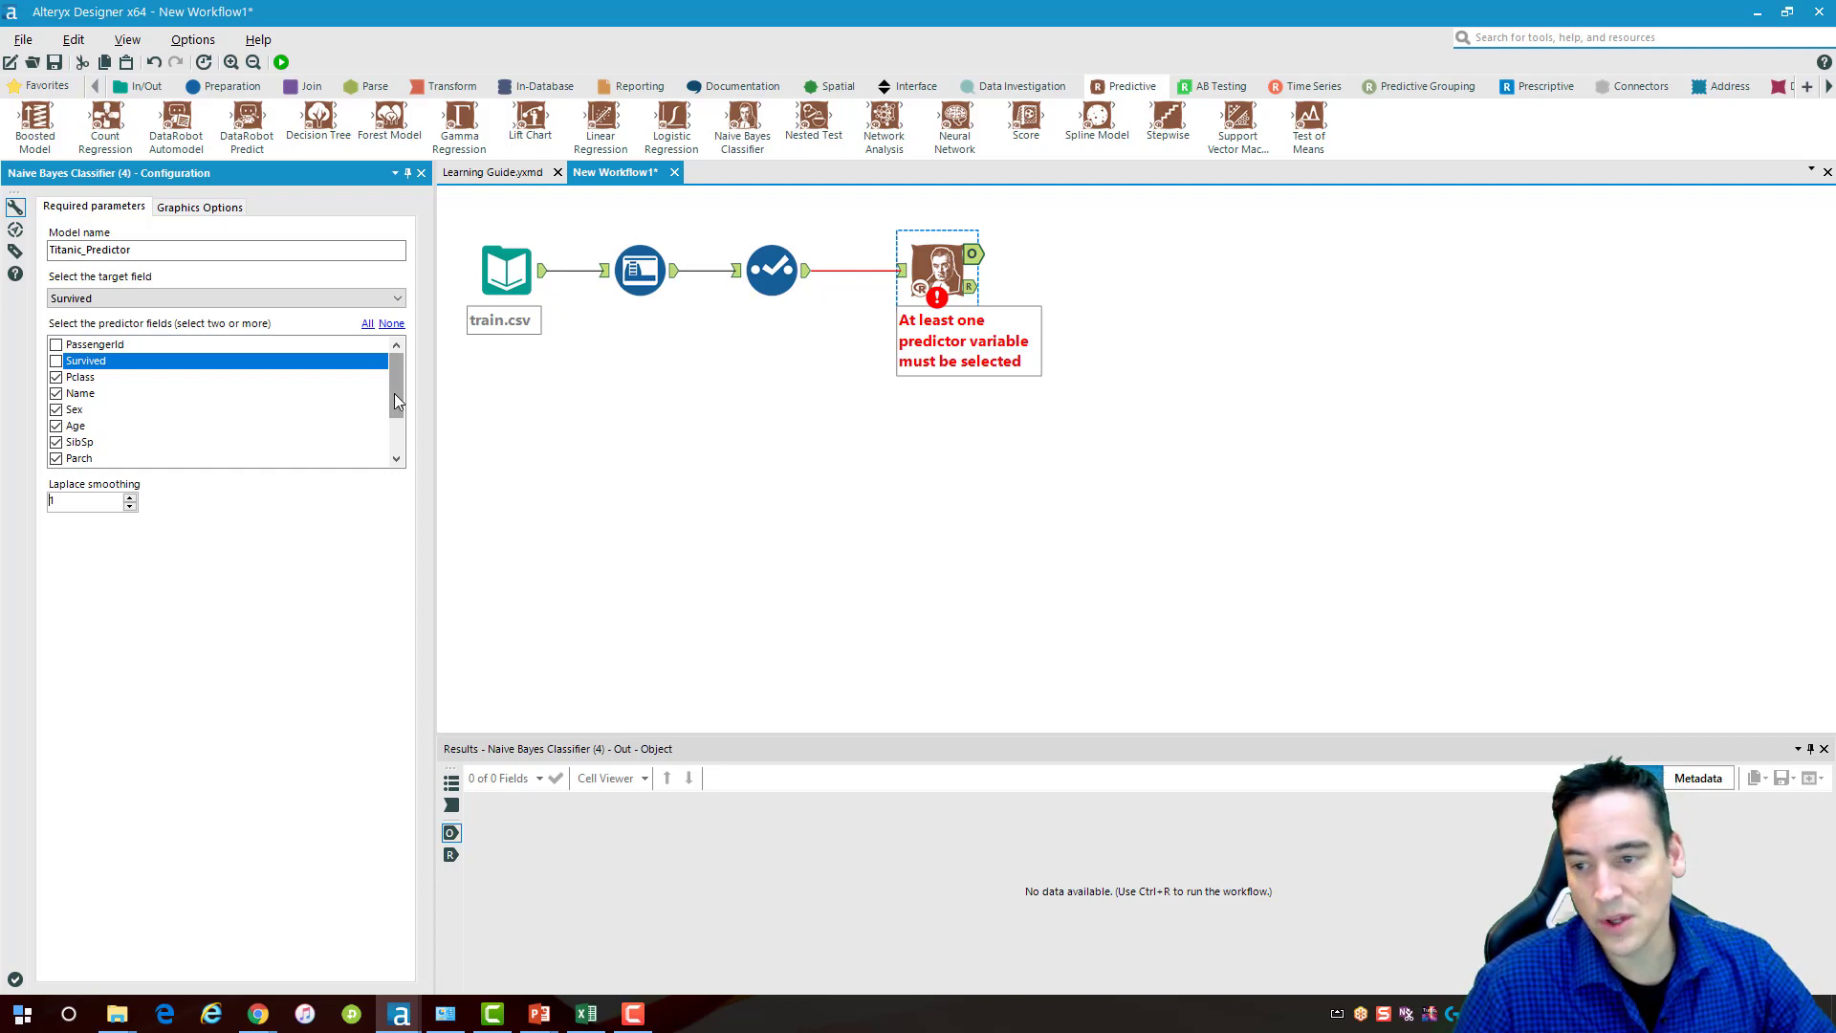
{"action": "left_click_drag", "start_coordinate": [397, 396], "coordinate": [398, 403]}
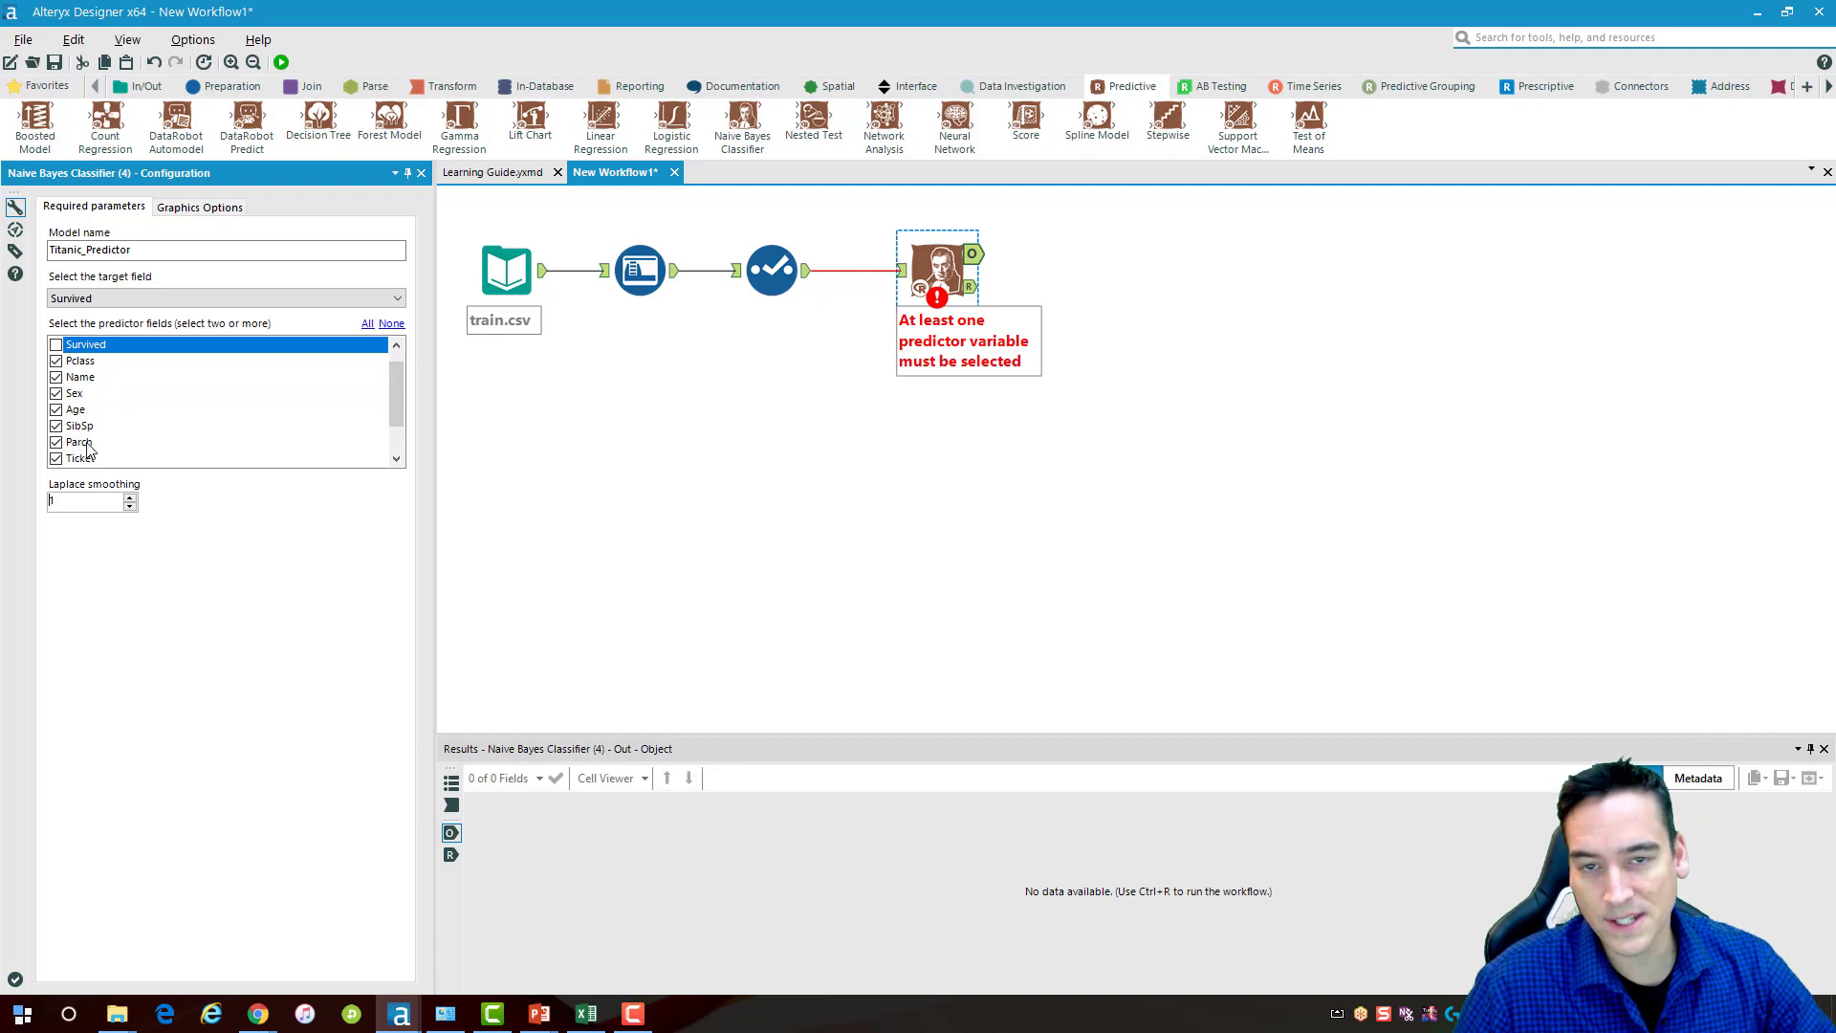
{"action": "left_click_drag", "start_coordinate": [399, 383], "coordinate": [399, 388]}
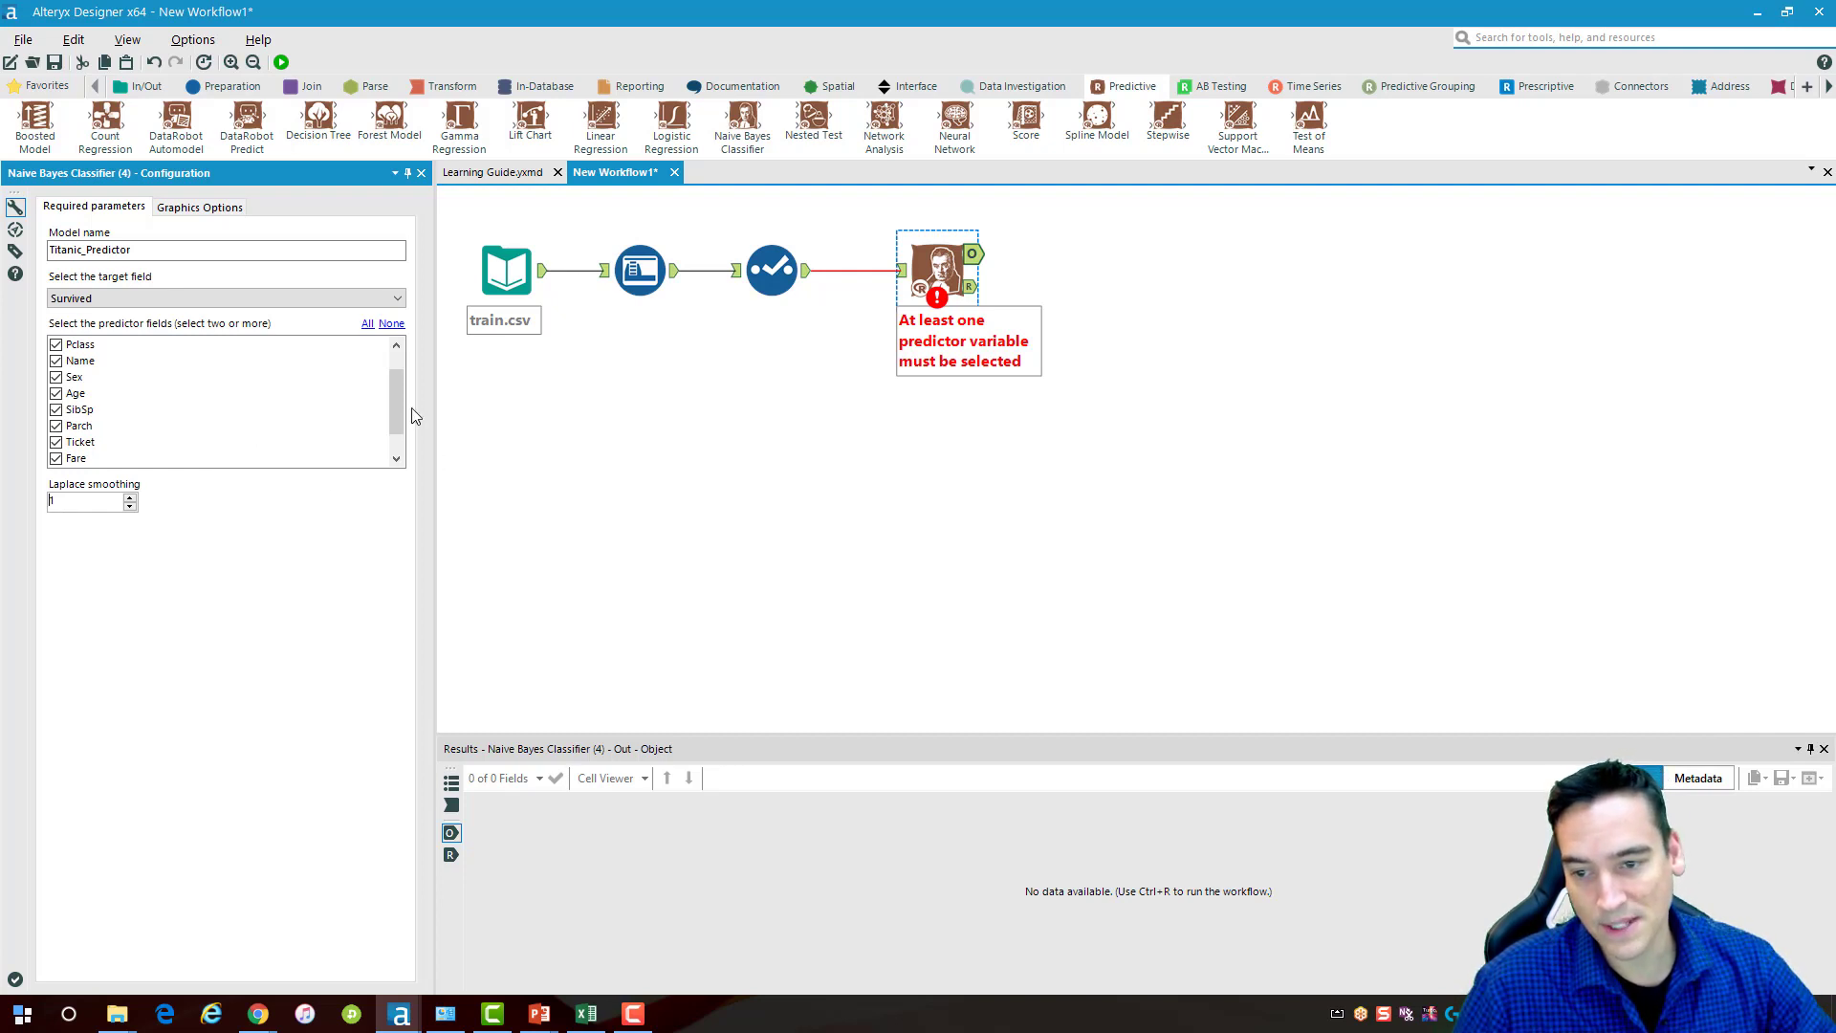
{"action": "left_click_drag", "start_coordinate": [392, 396], "coordinate": [400, 363]}
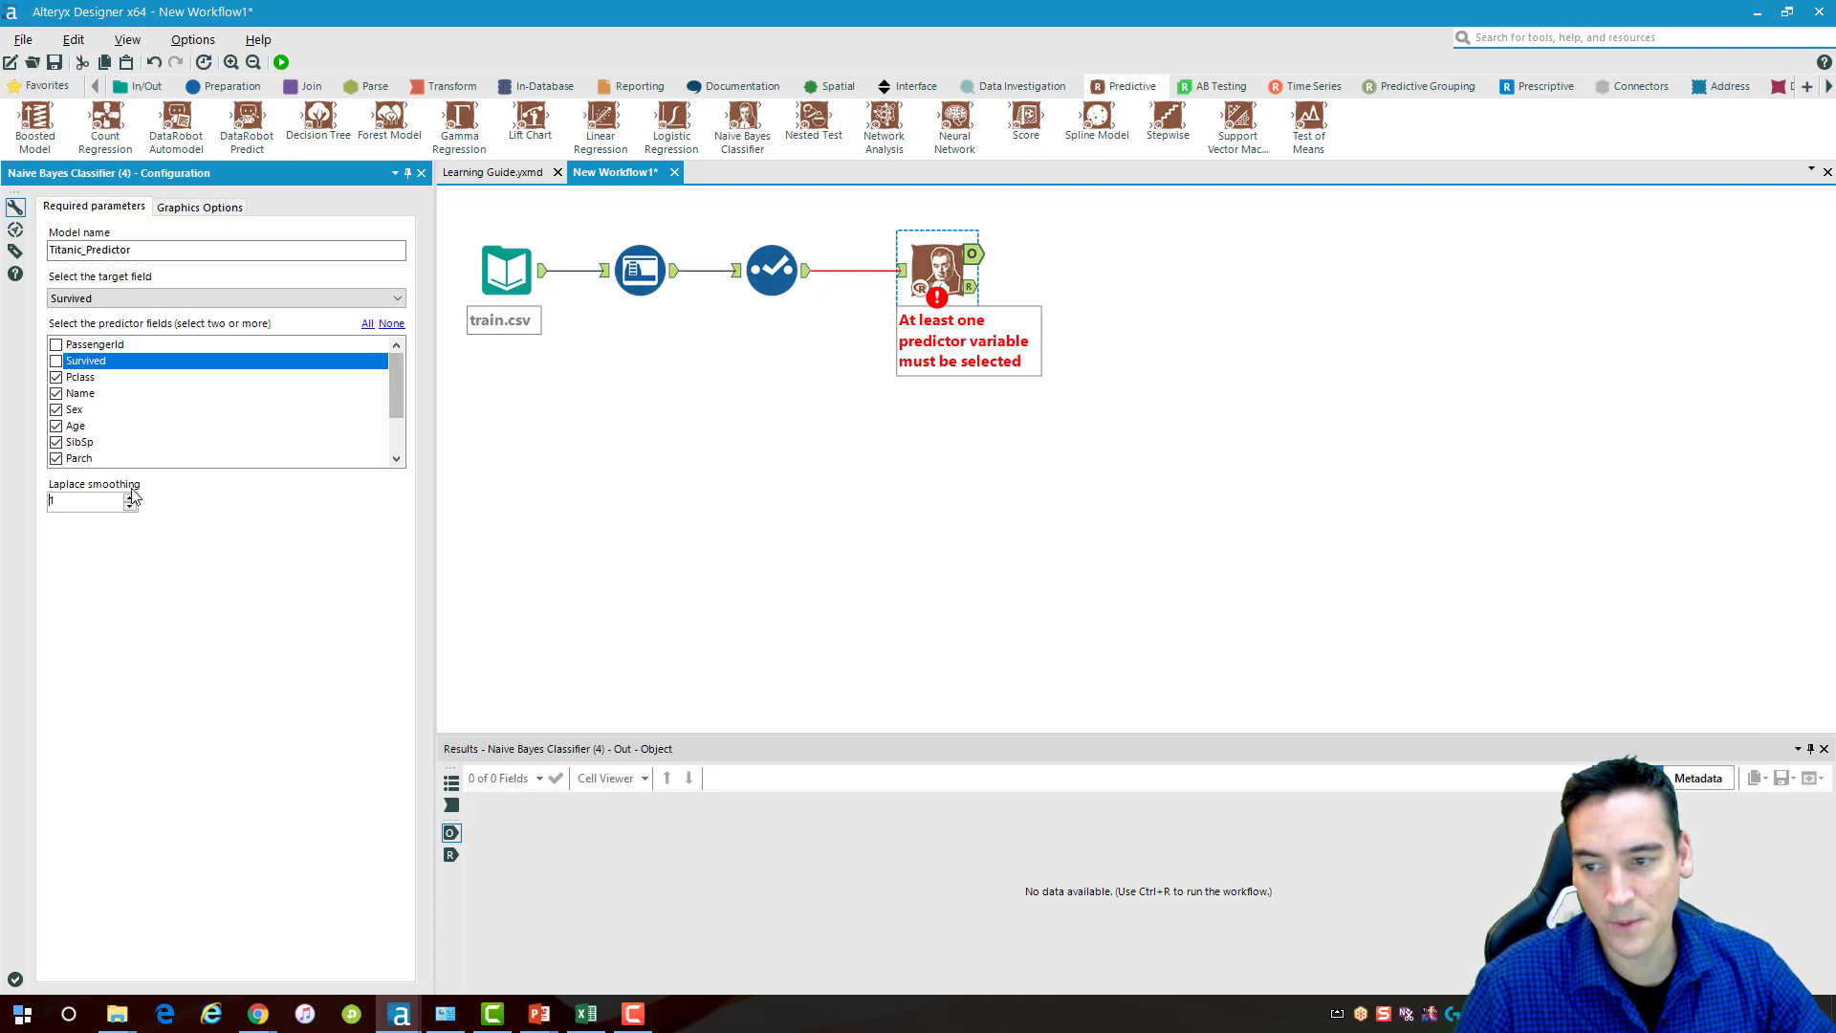
{"action": "left_click", "coordinate": [827, 465]}
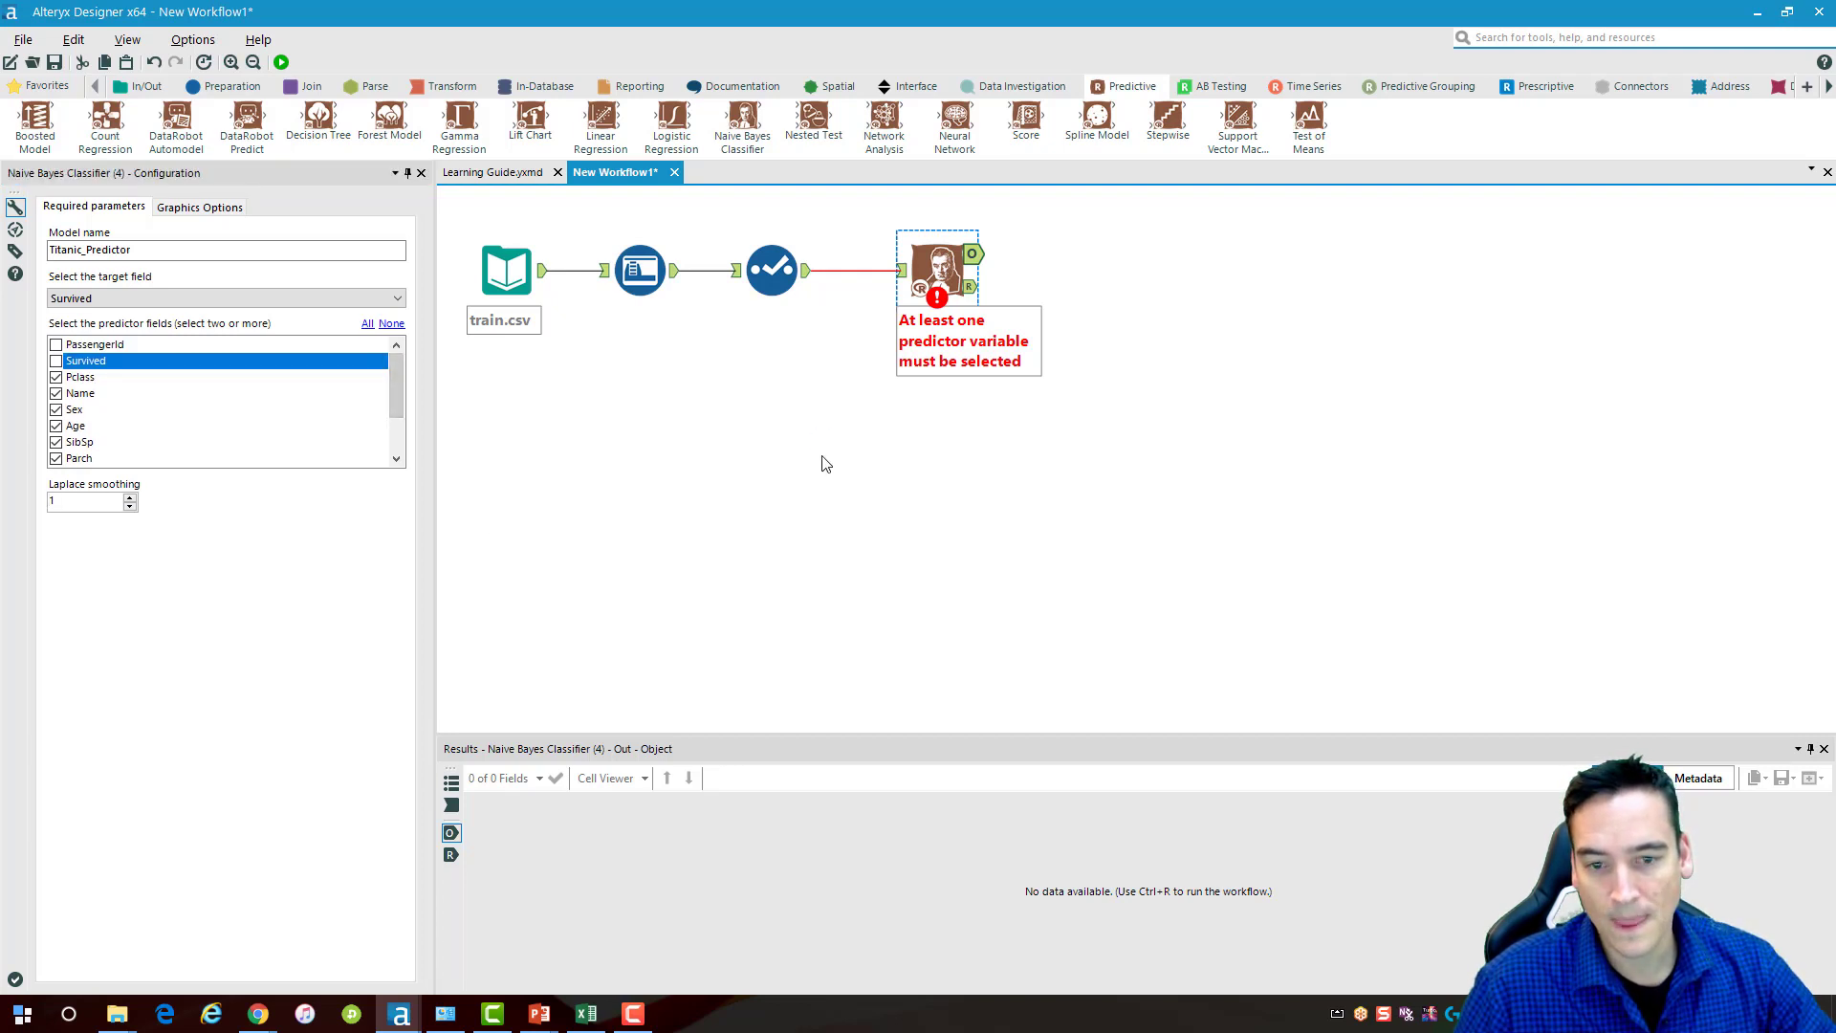
Run the workflow and inspect the first error reported by the Naive Bayes Classifier
{"action": "left_click", "coordinate": [931, 273]}
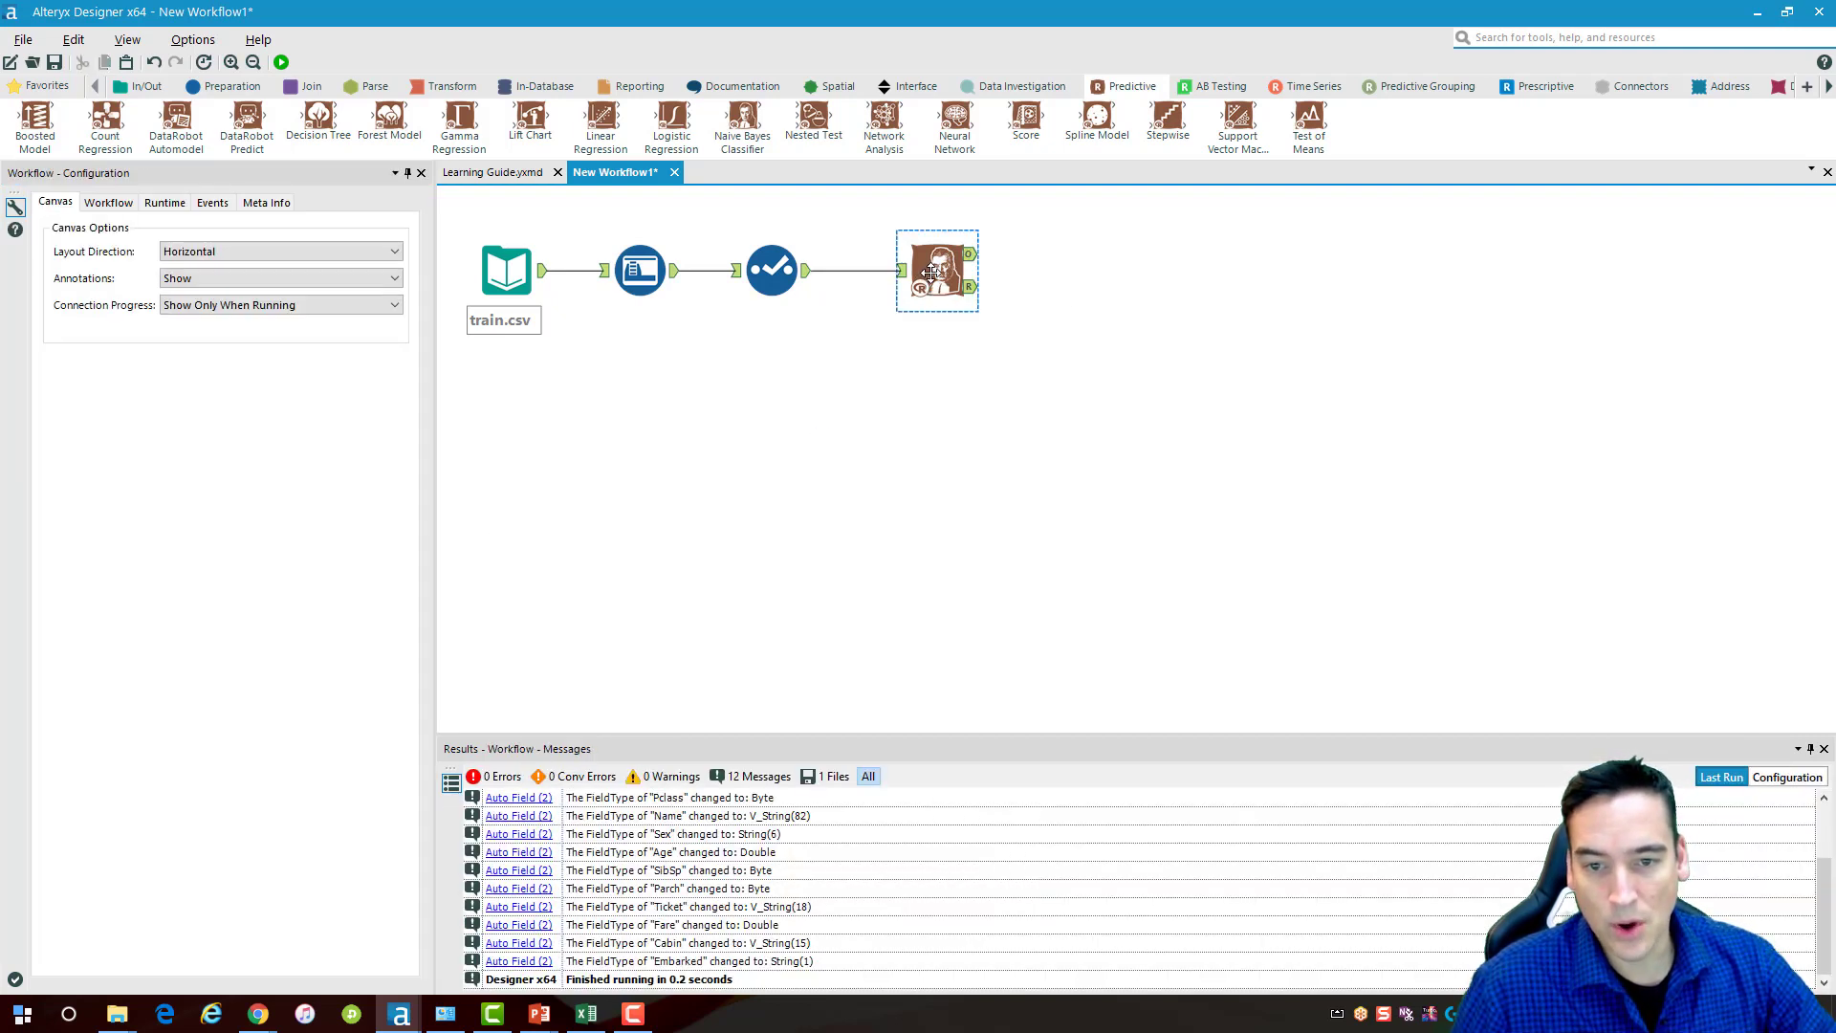
{"action": "left_click", "coordinate": [281, 63]}
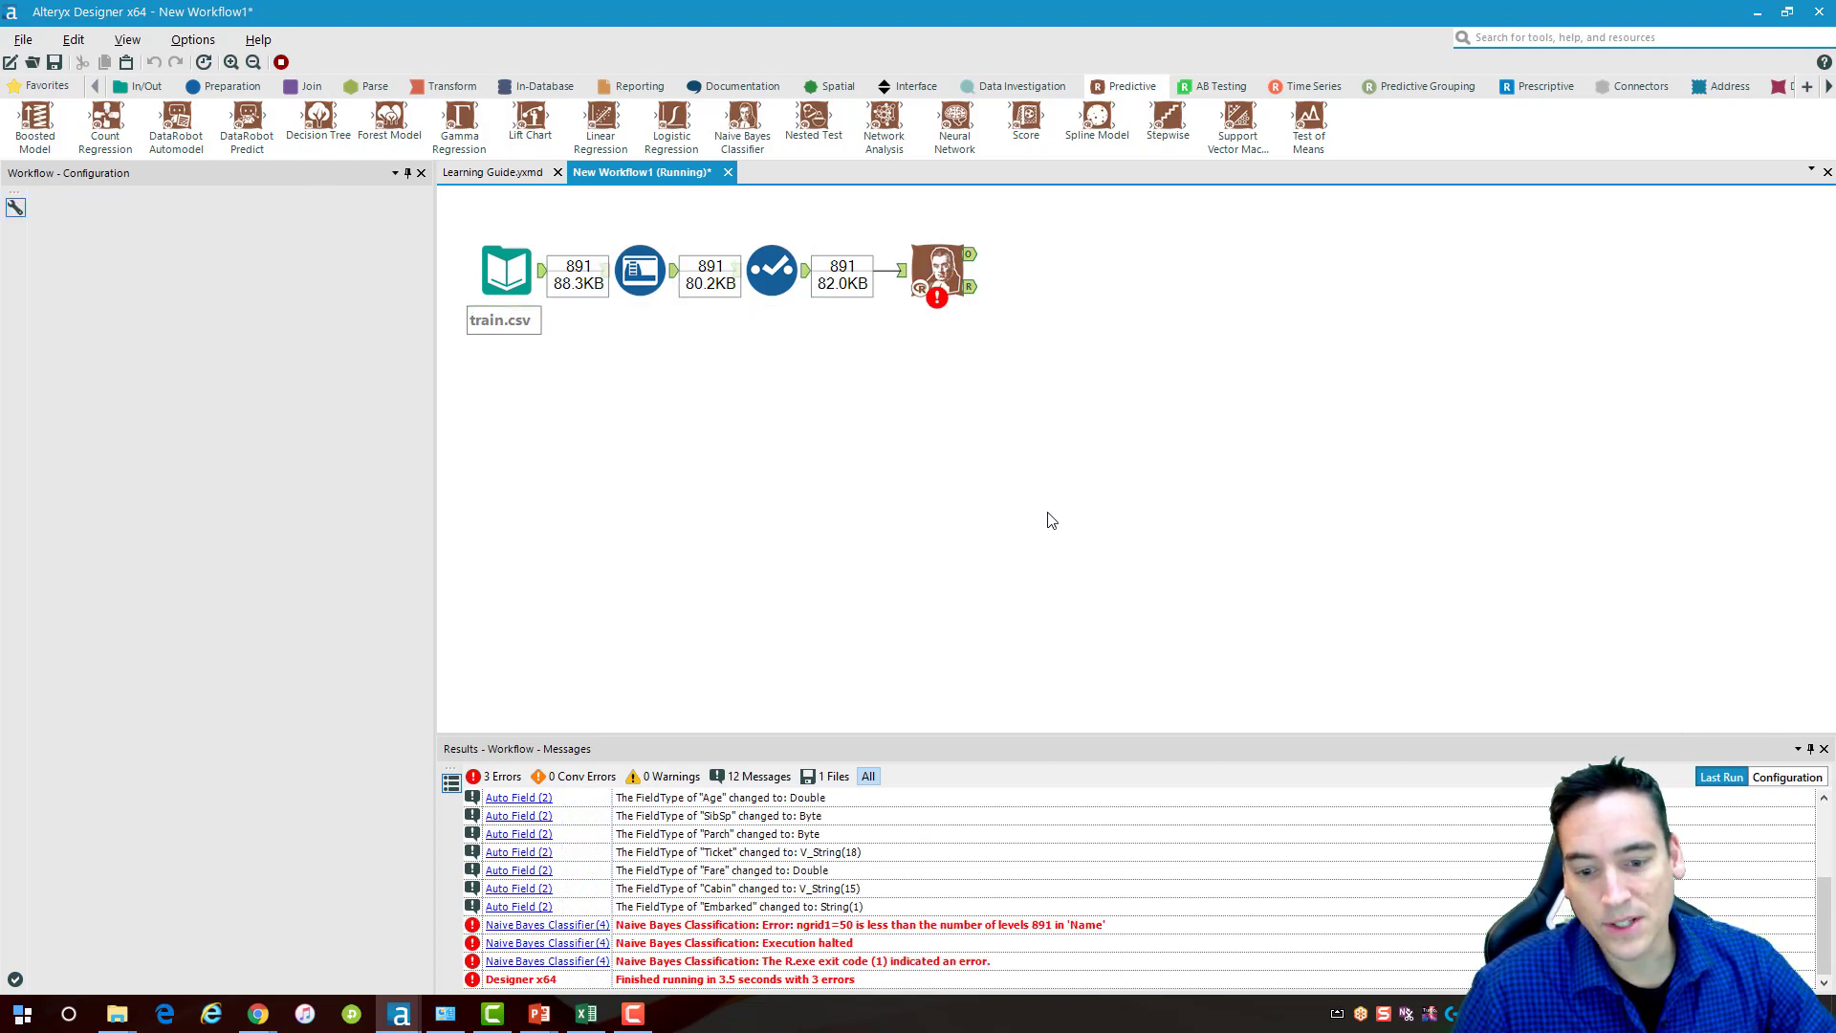
{"action": "left_click", "coordinate": [1078, 555]}
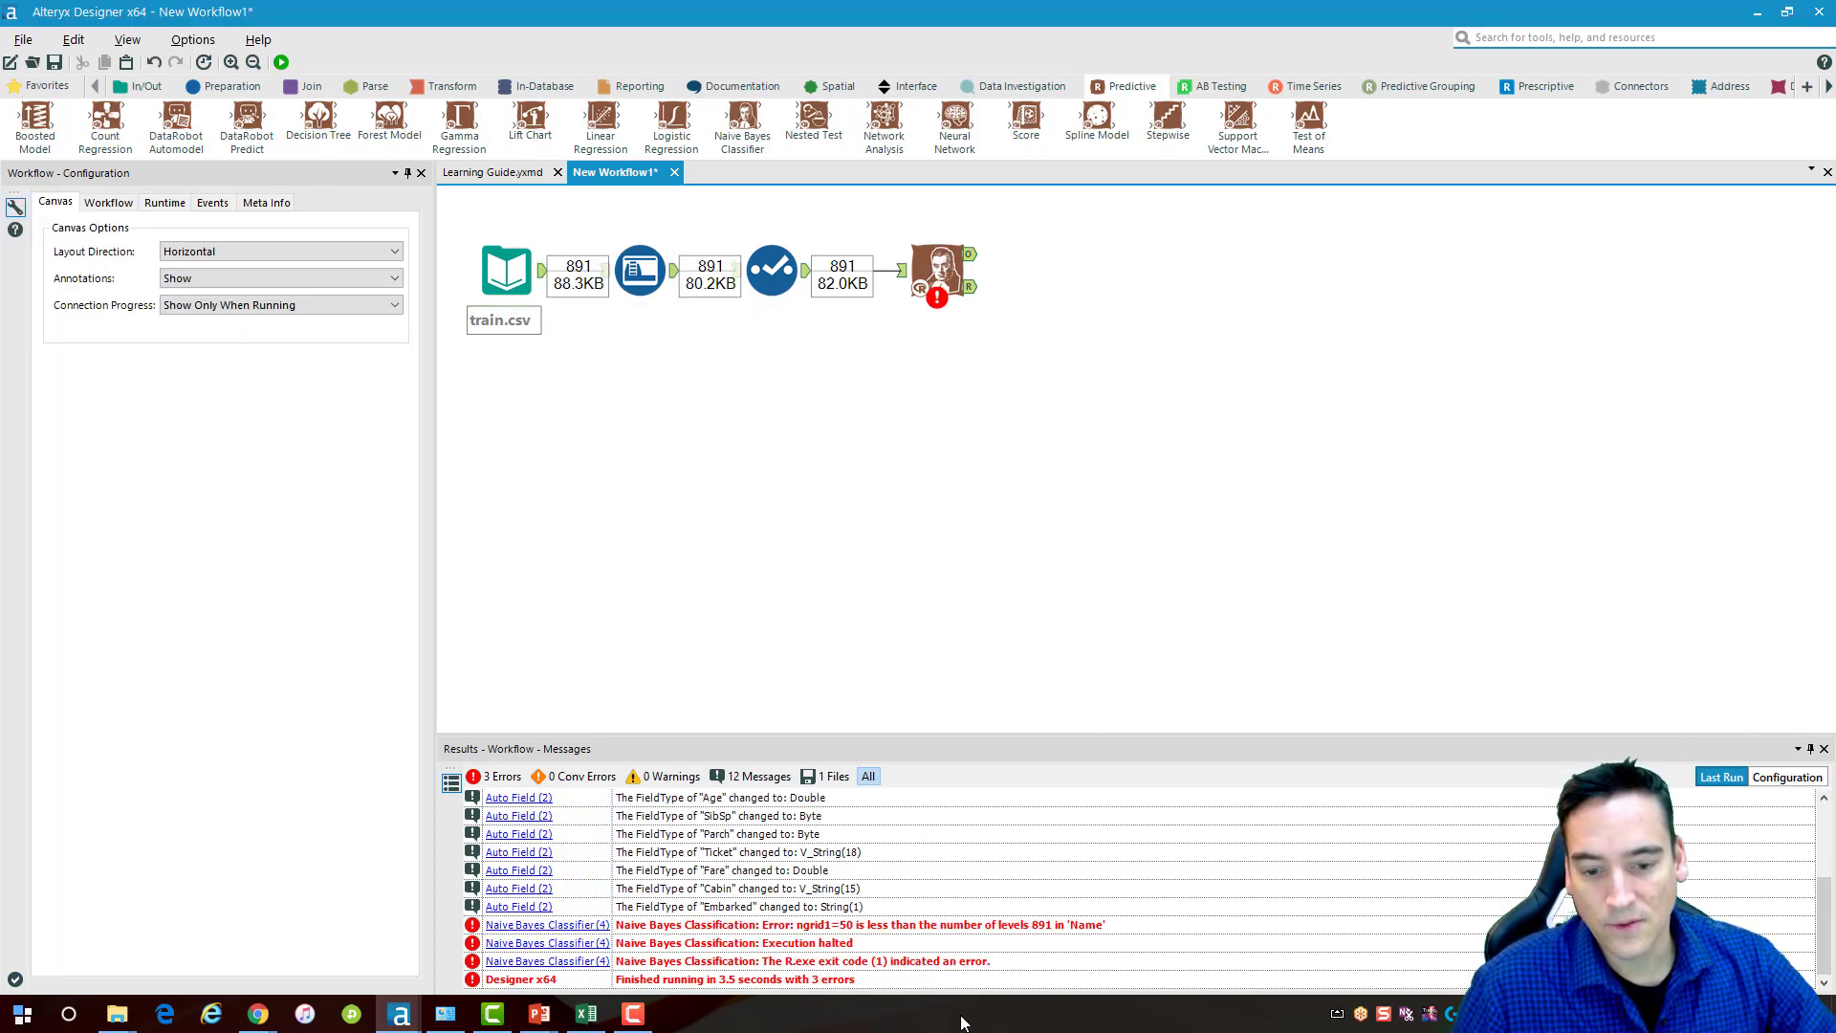
{"action": "left_click", "coordinate": [697, 928]}
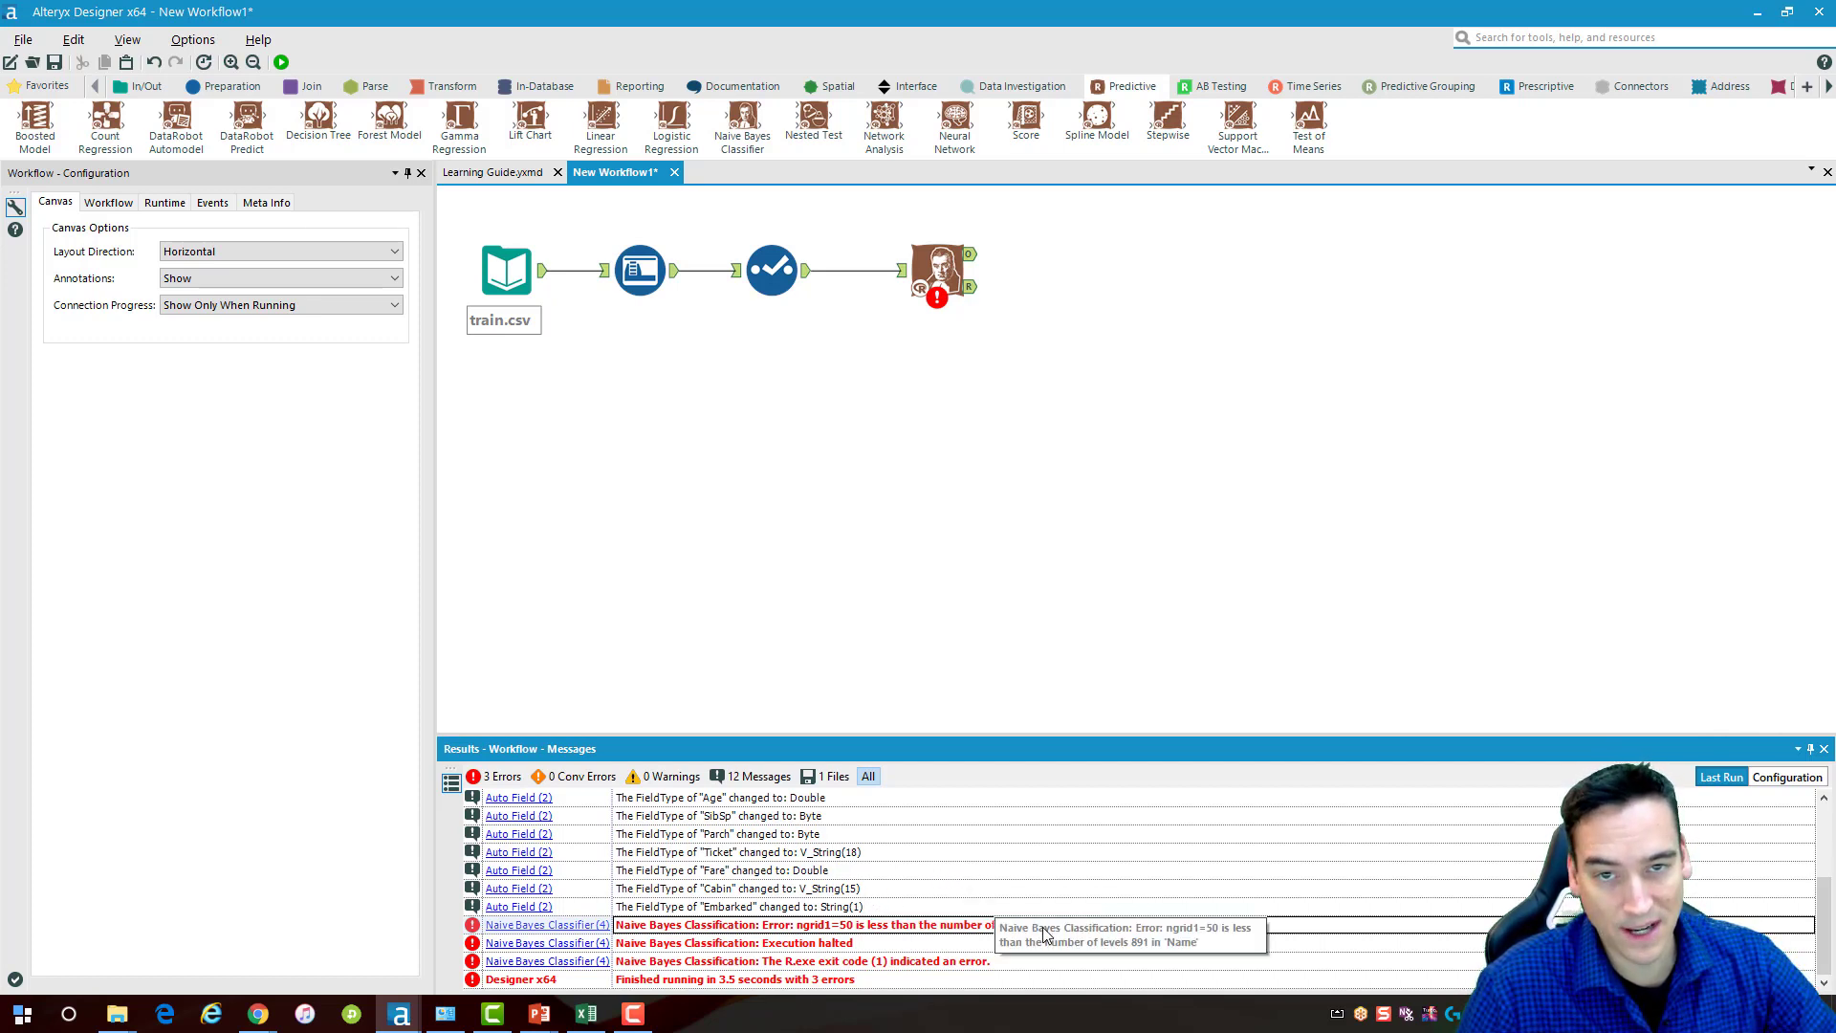
Exclude the Name field from the Naive Bayes Classifier's predictors and rerun the workflow
{"action": "left_click", "coordinate": [940, 270]}
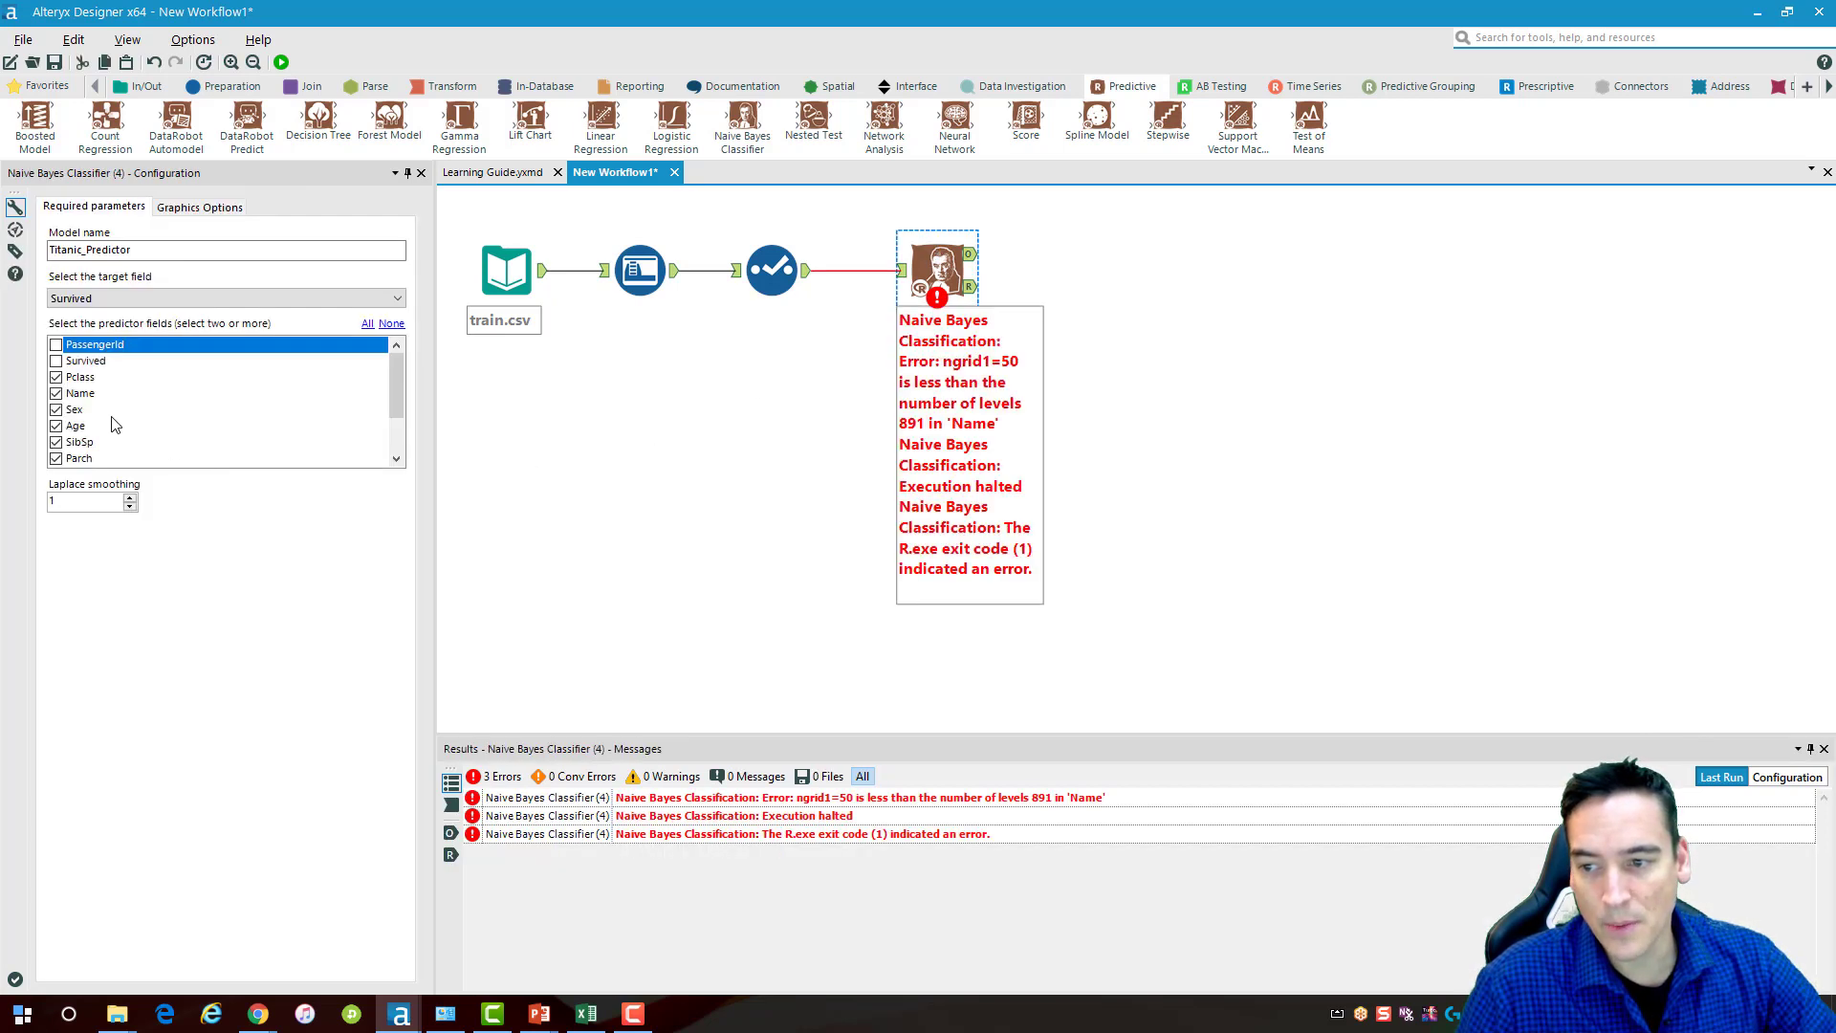
{"action": "left_click", "coordinate": [57, 393]}
{"action": "left_click", "coordinate": [737, 504]}
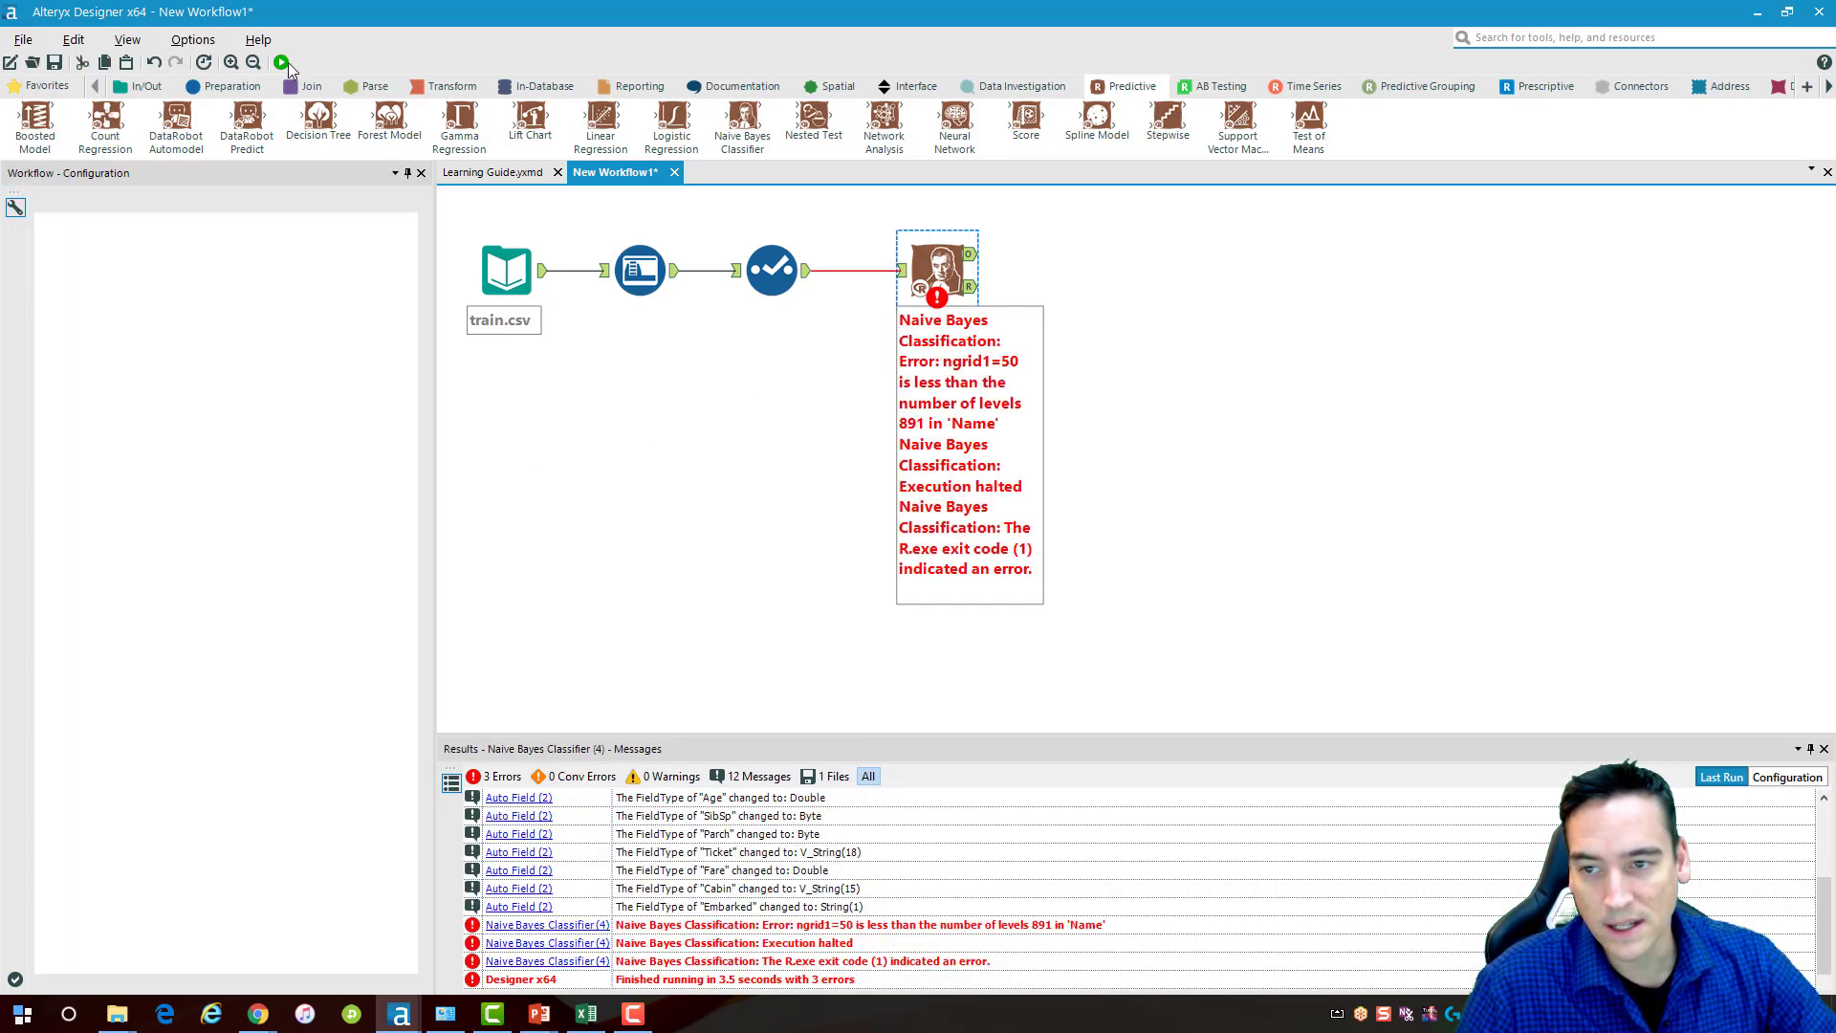
{"action": "left_click", "coordinate": [281, 60]}
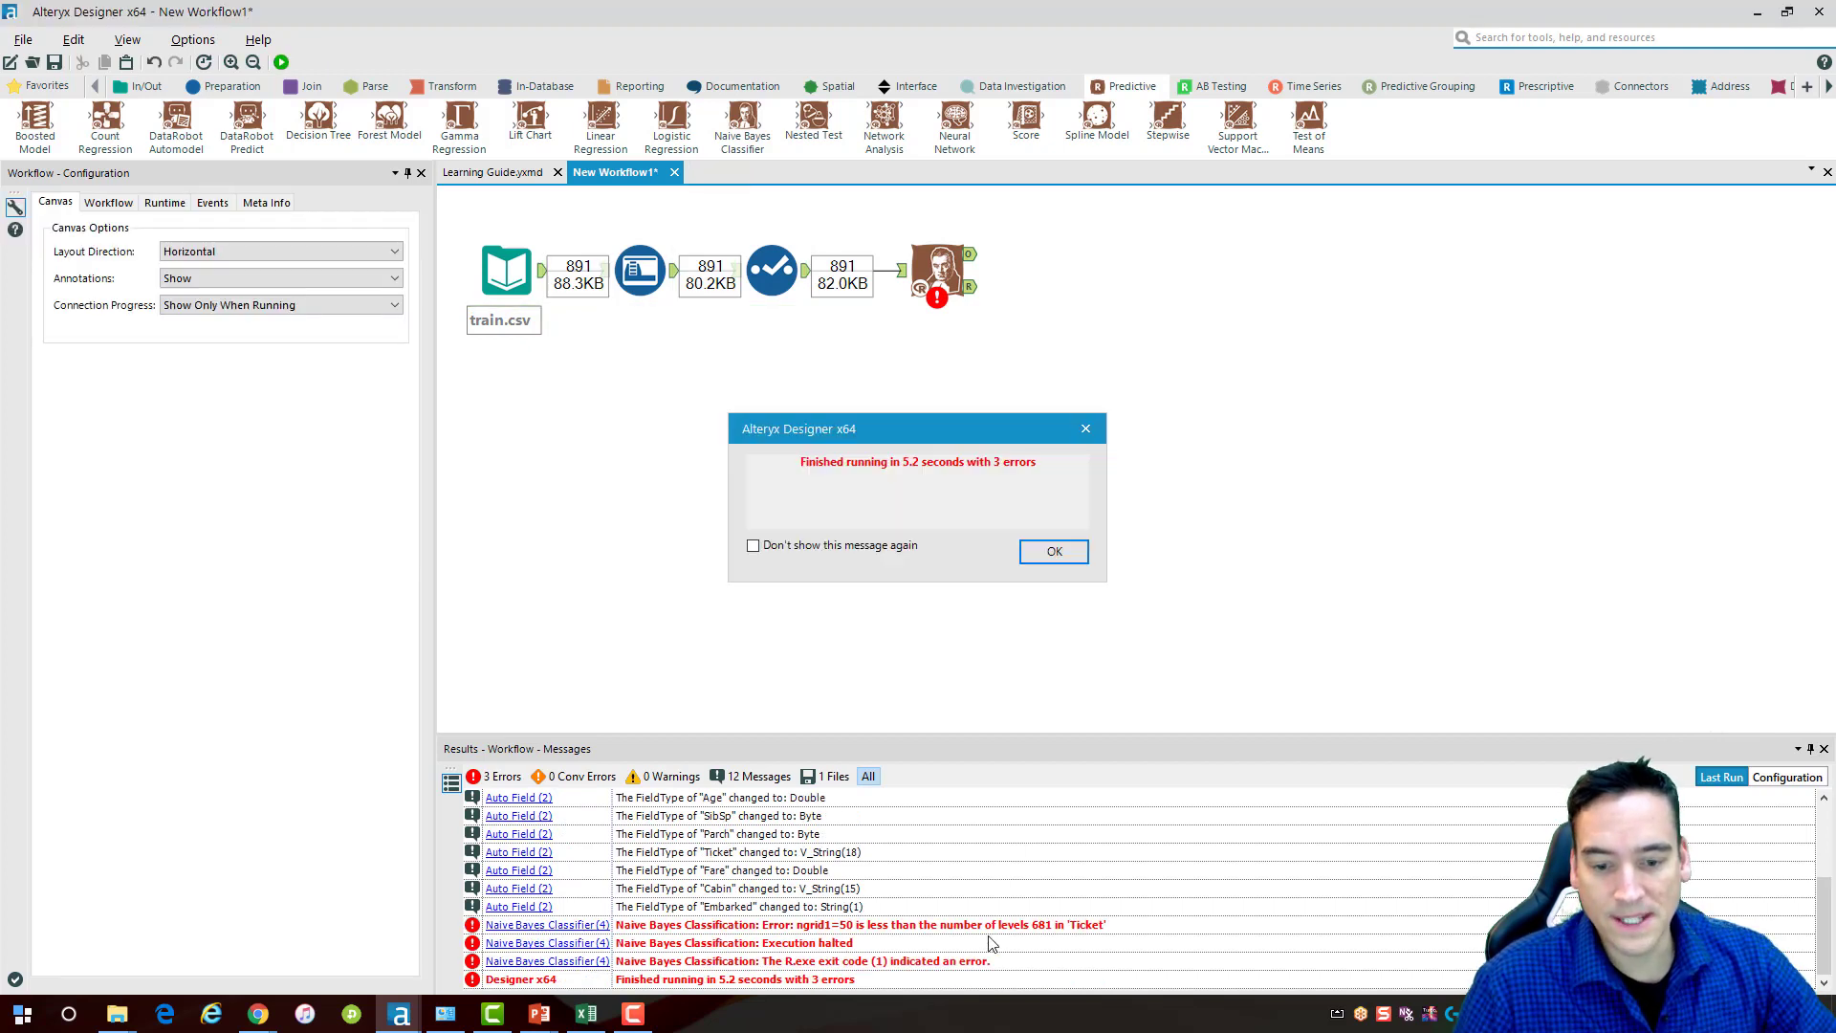
{"action": "left_click", "coordinate": [1052, 552]}
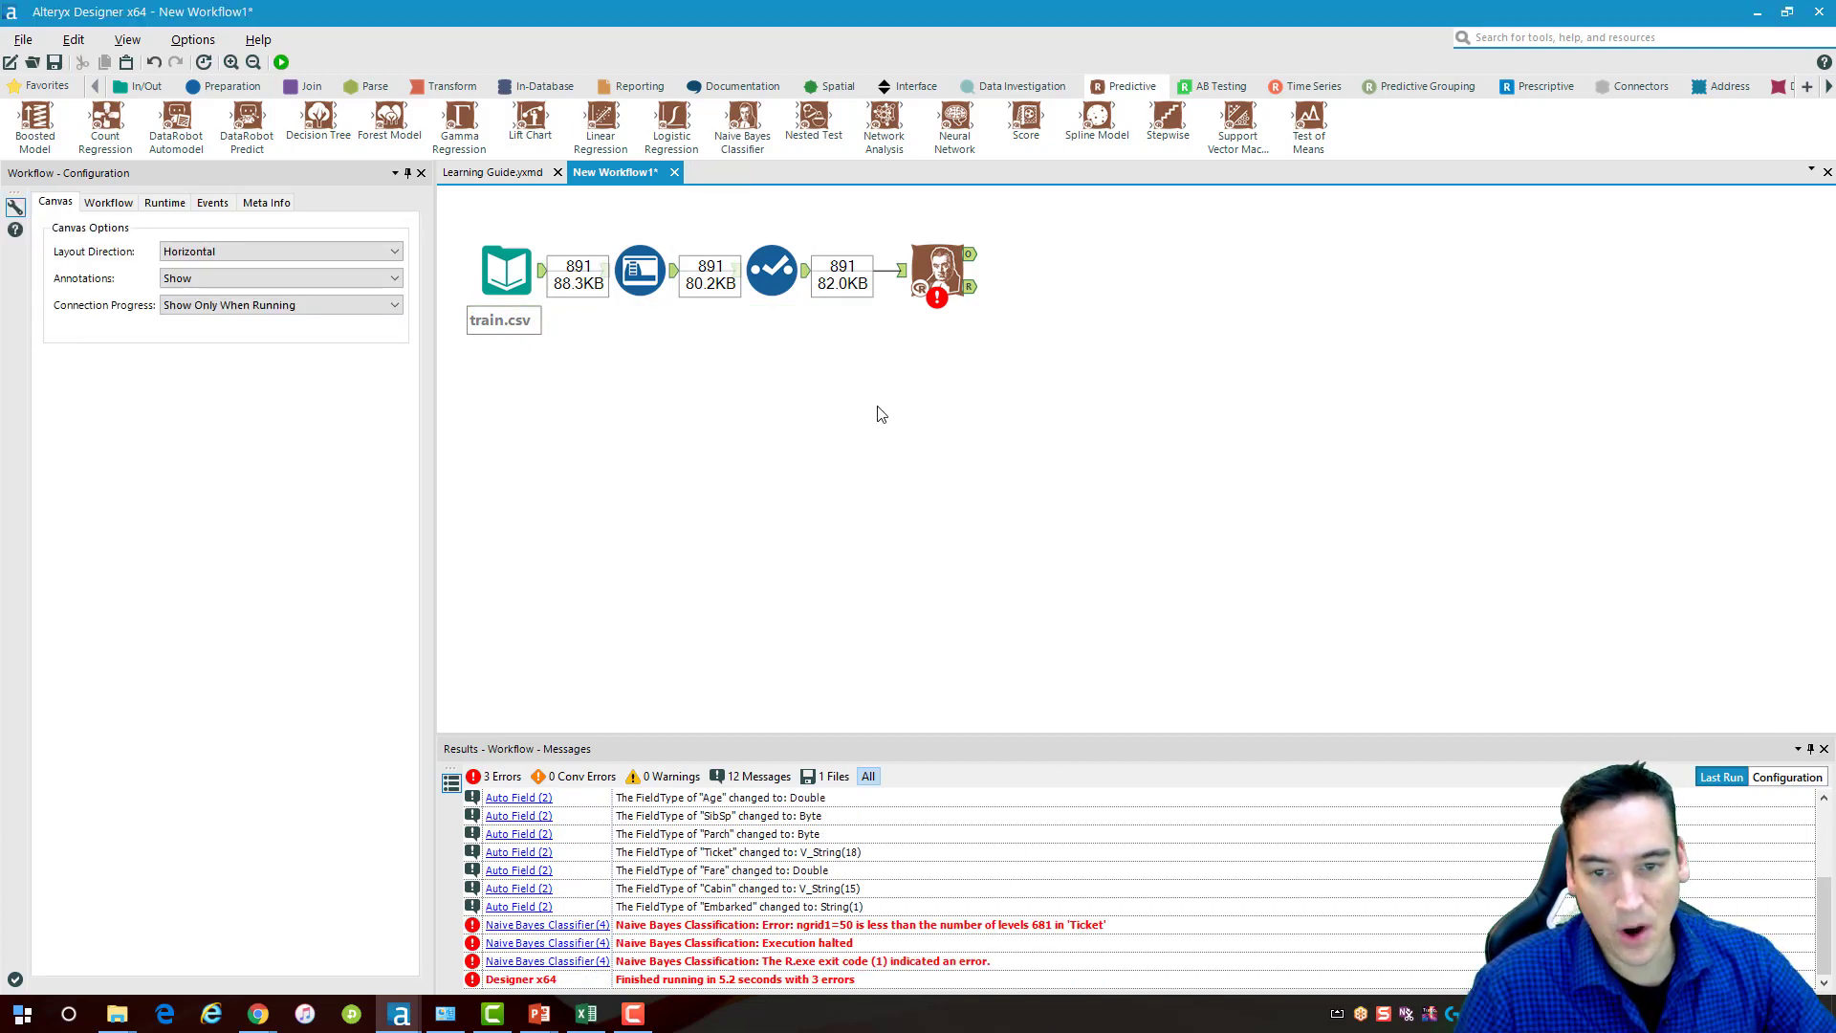
View the Select tool's output data and examine the Ticket values of the first four records
{"action": "left_click", "coordinate": [780, 271]}
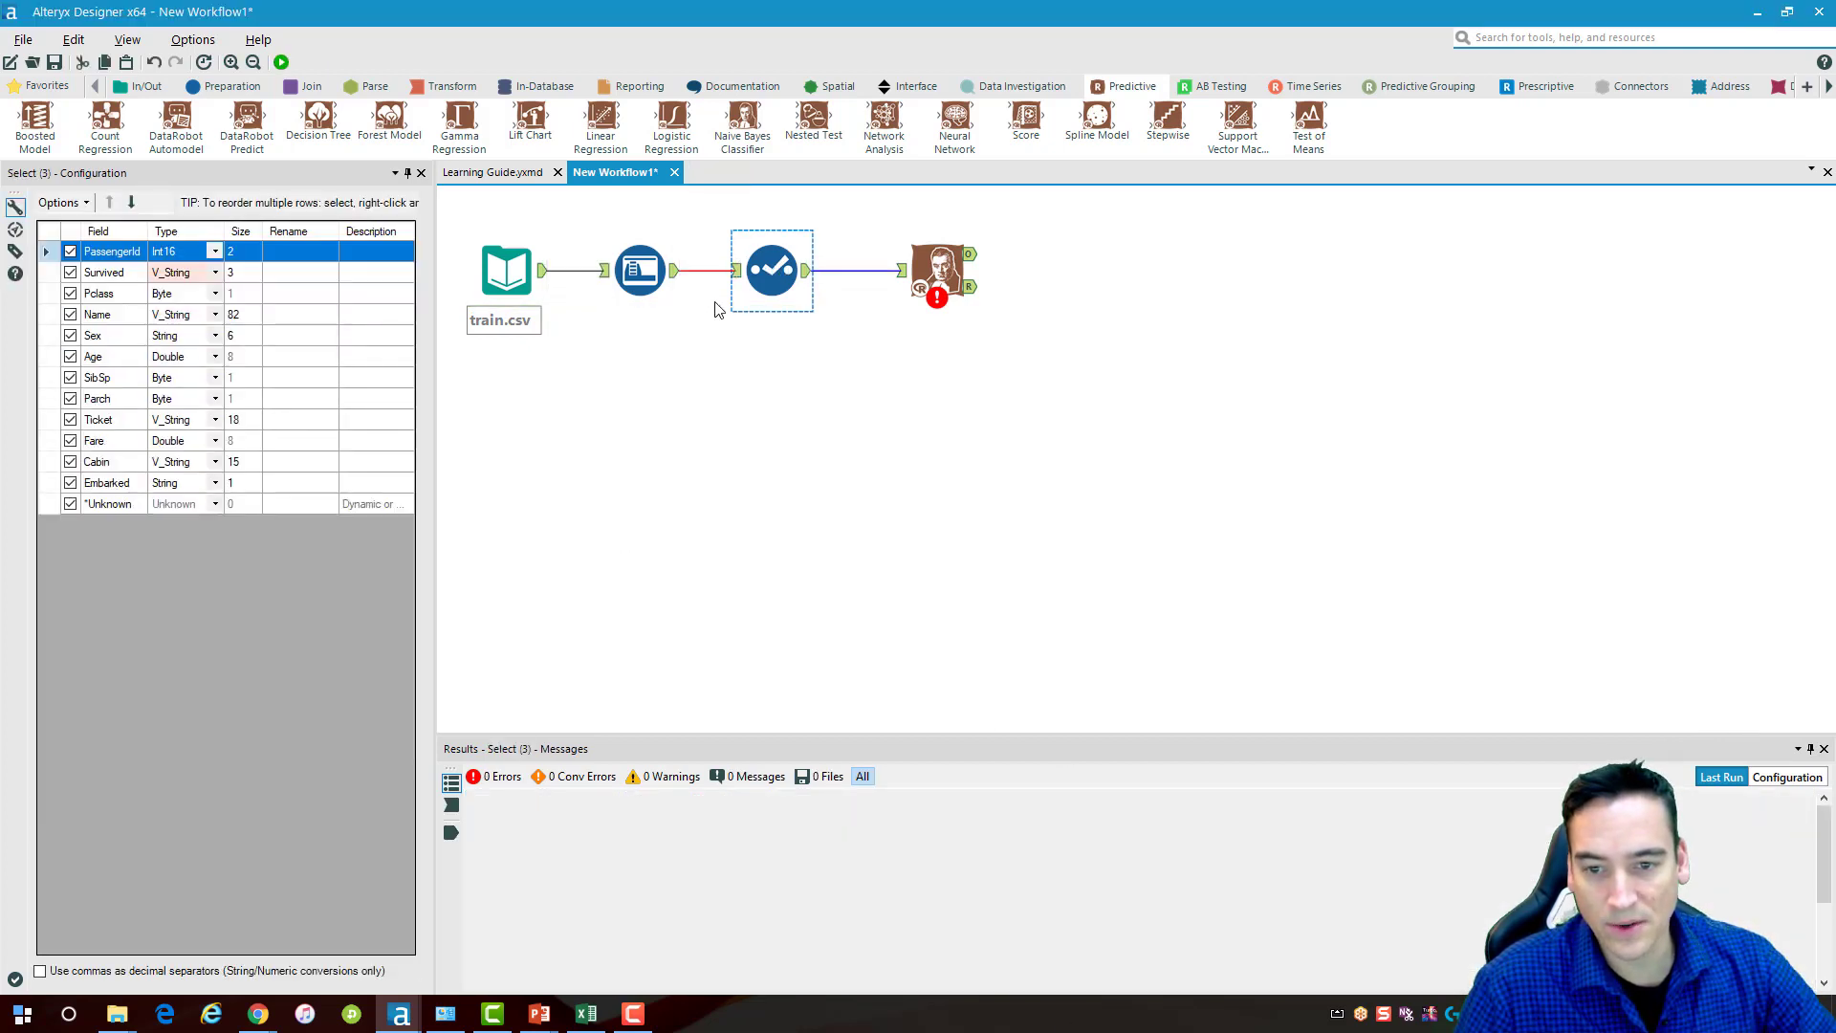
{"action": "left_click", "coordinate": [809, 270]}
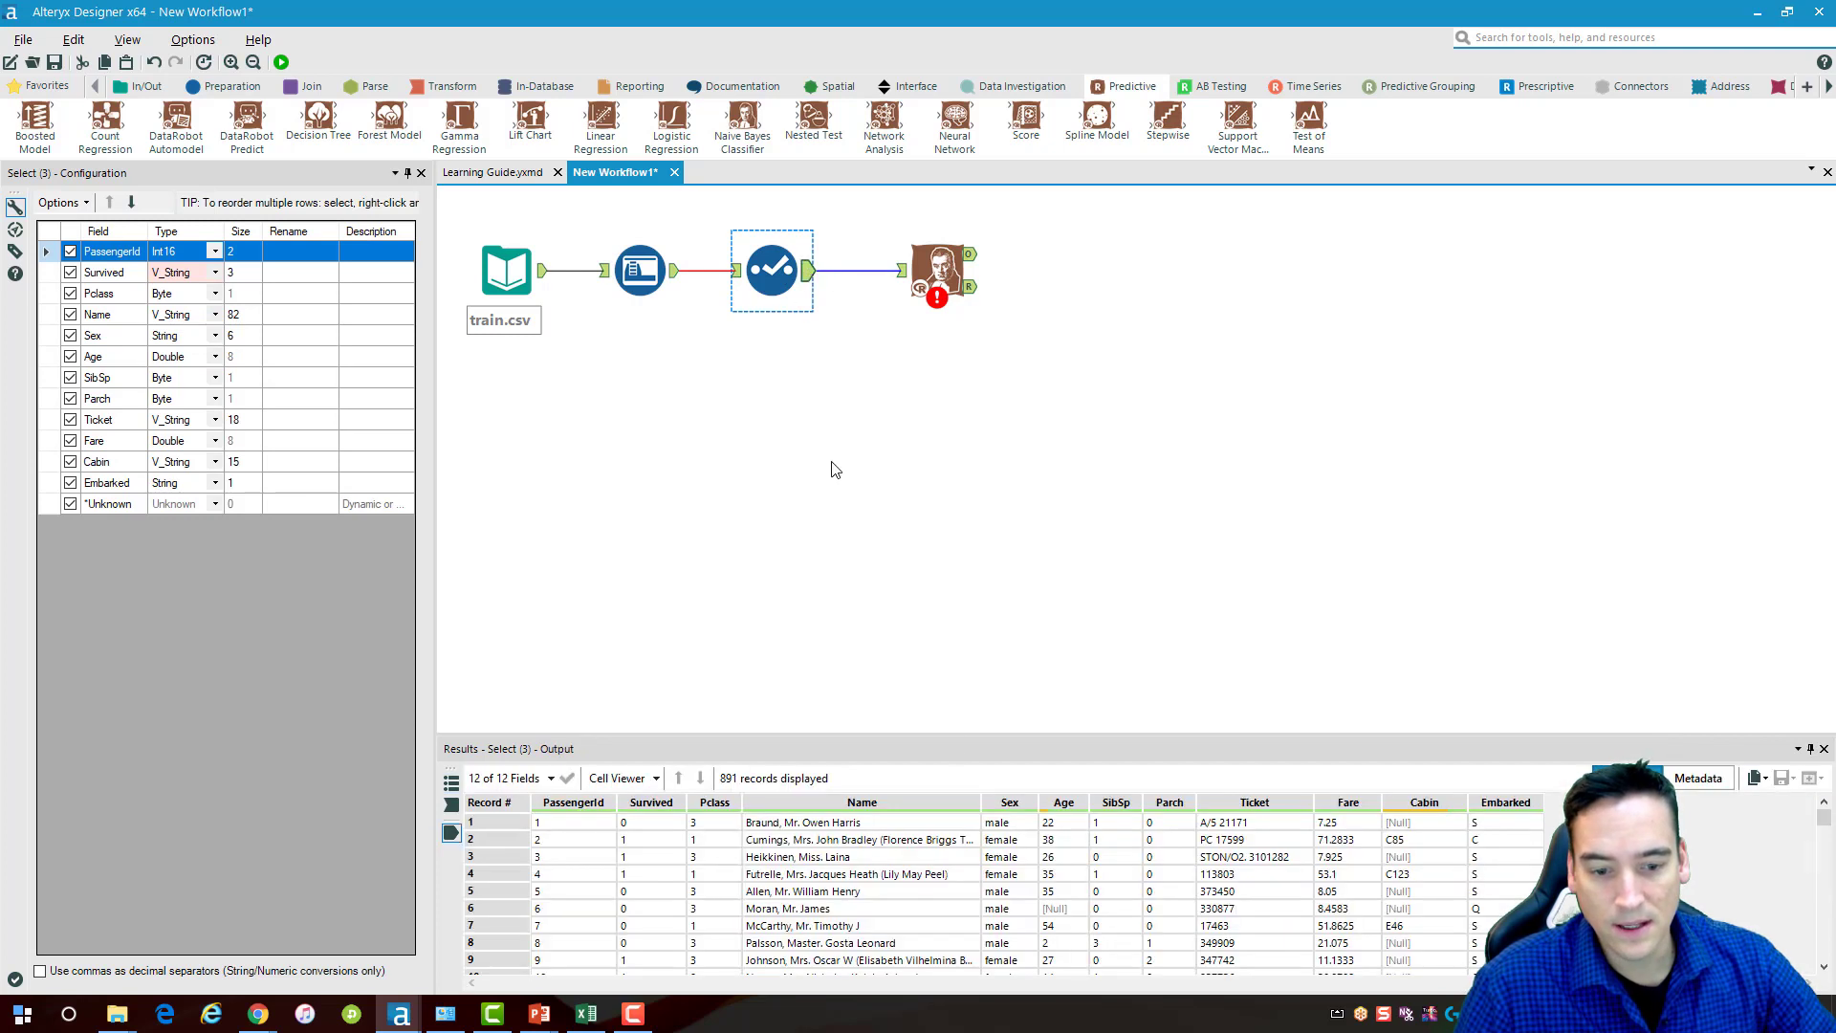
{"action": "left_click", "coordinate": [1224, 824]}
{"action": "left_click", "coordinate": [1228, 840]}
{"action": "left_click", "coordinate": [1230, 857]}
{"action": "left_click", "coordinate": [1231, 874]}
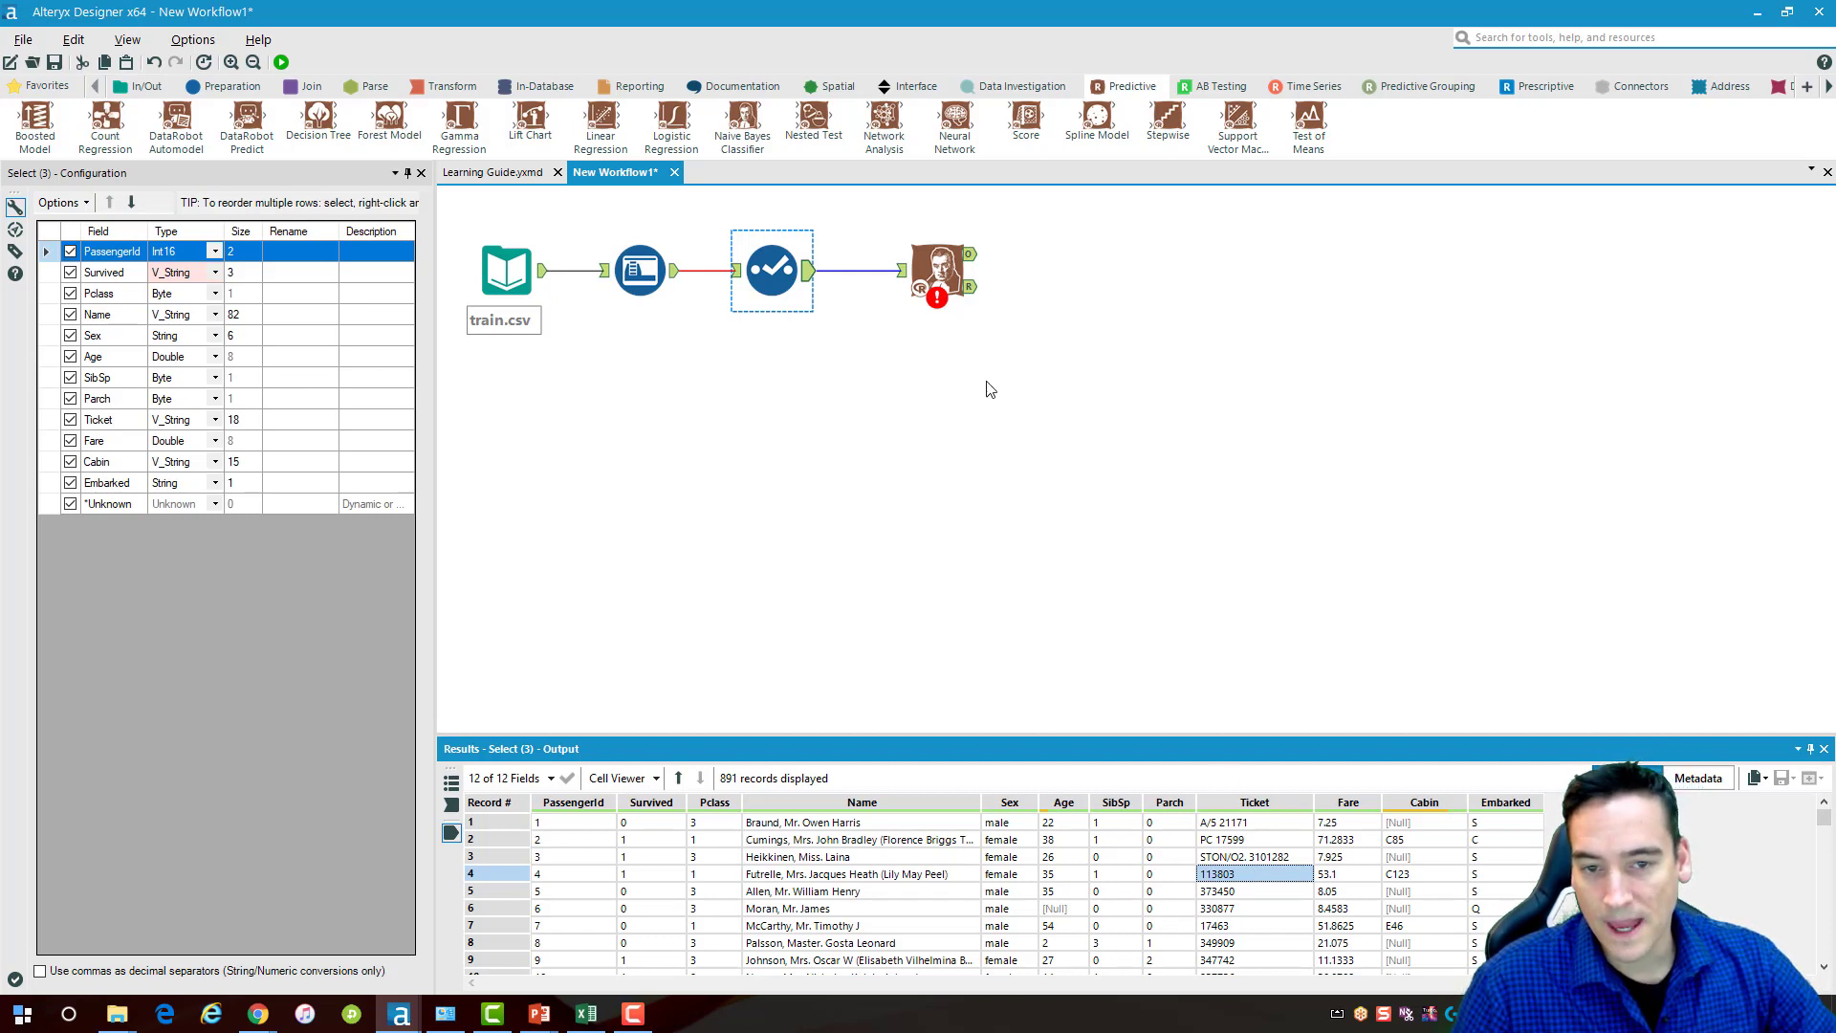
{"action": "left_click", "coordinate": [954, 281], "text": "ctrl"}
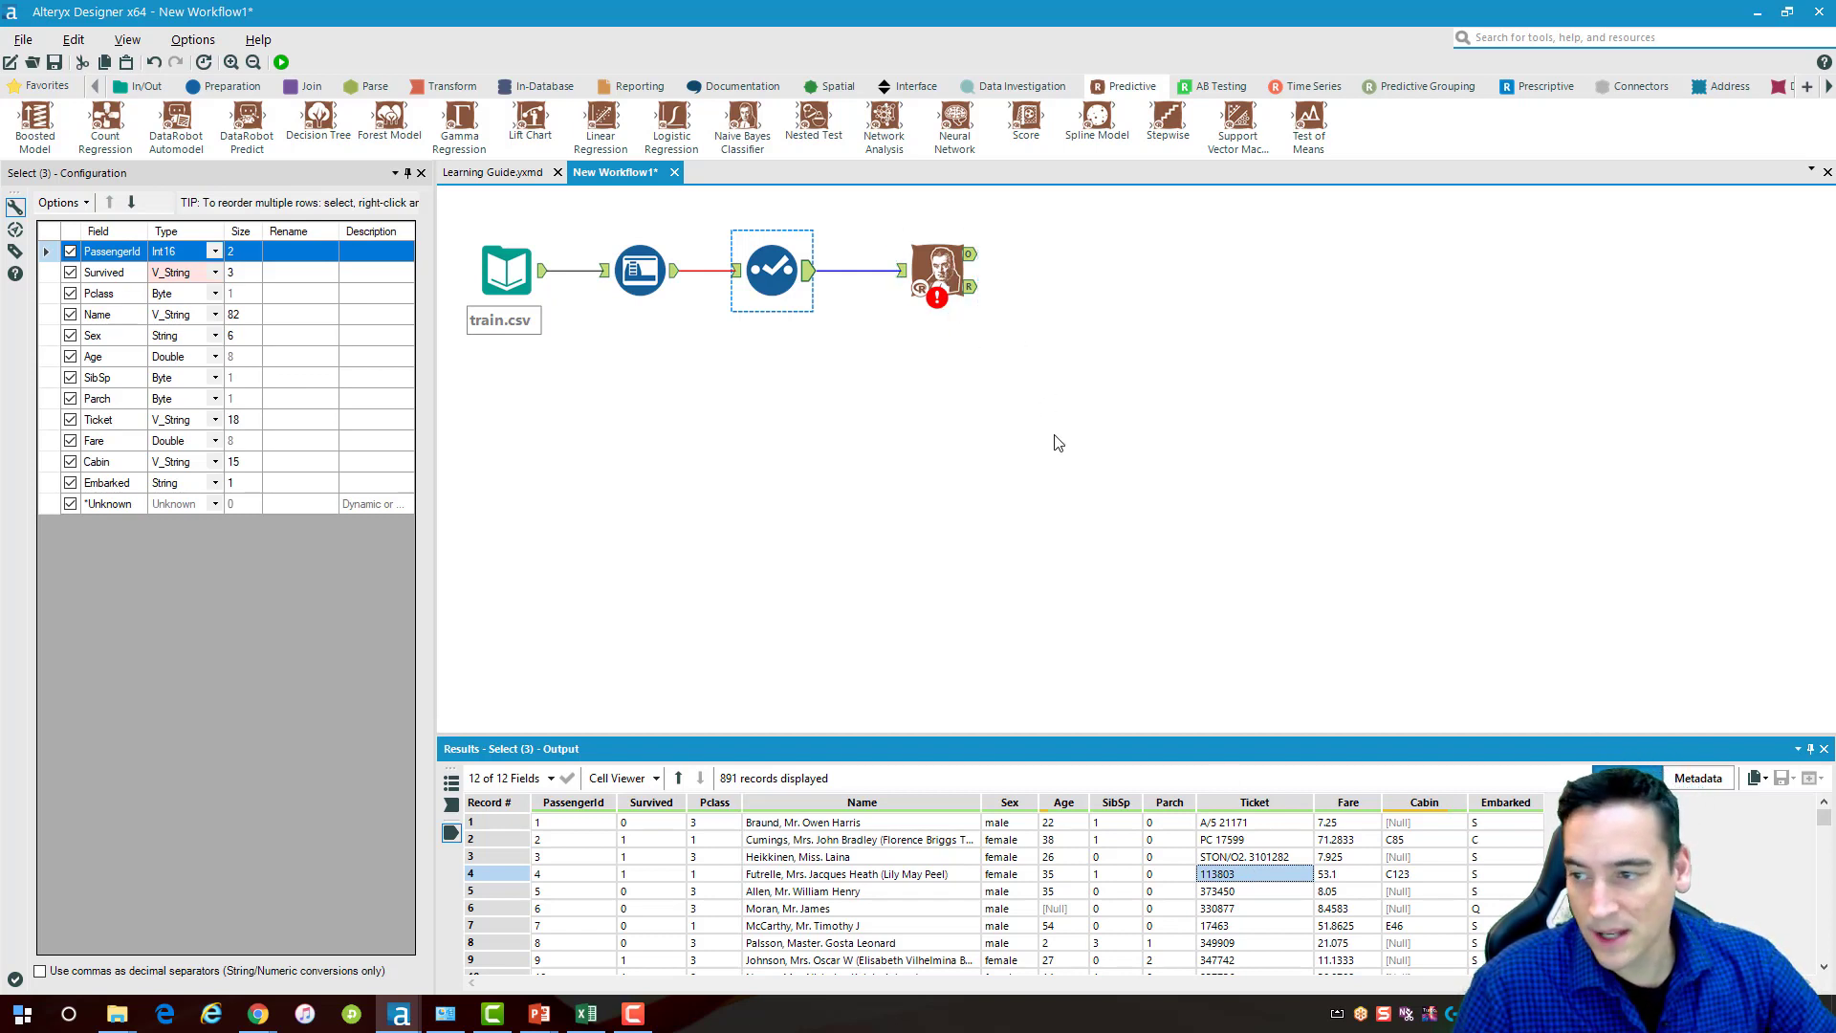
Insert a Formula tool between the Select tool and the Naive Bayes Classifier, and add a new output column named Outcome
{"action": "left_click", "coordinate": [233, 86]}
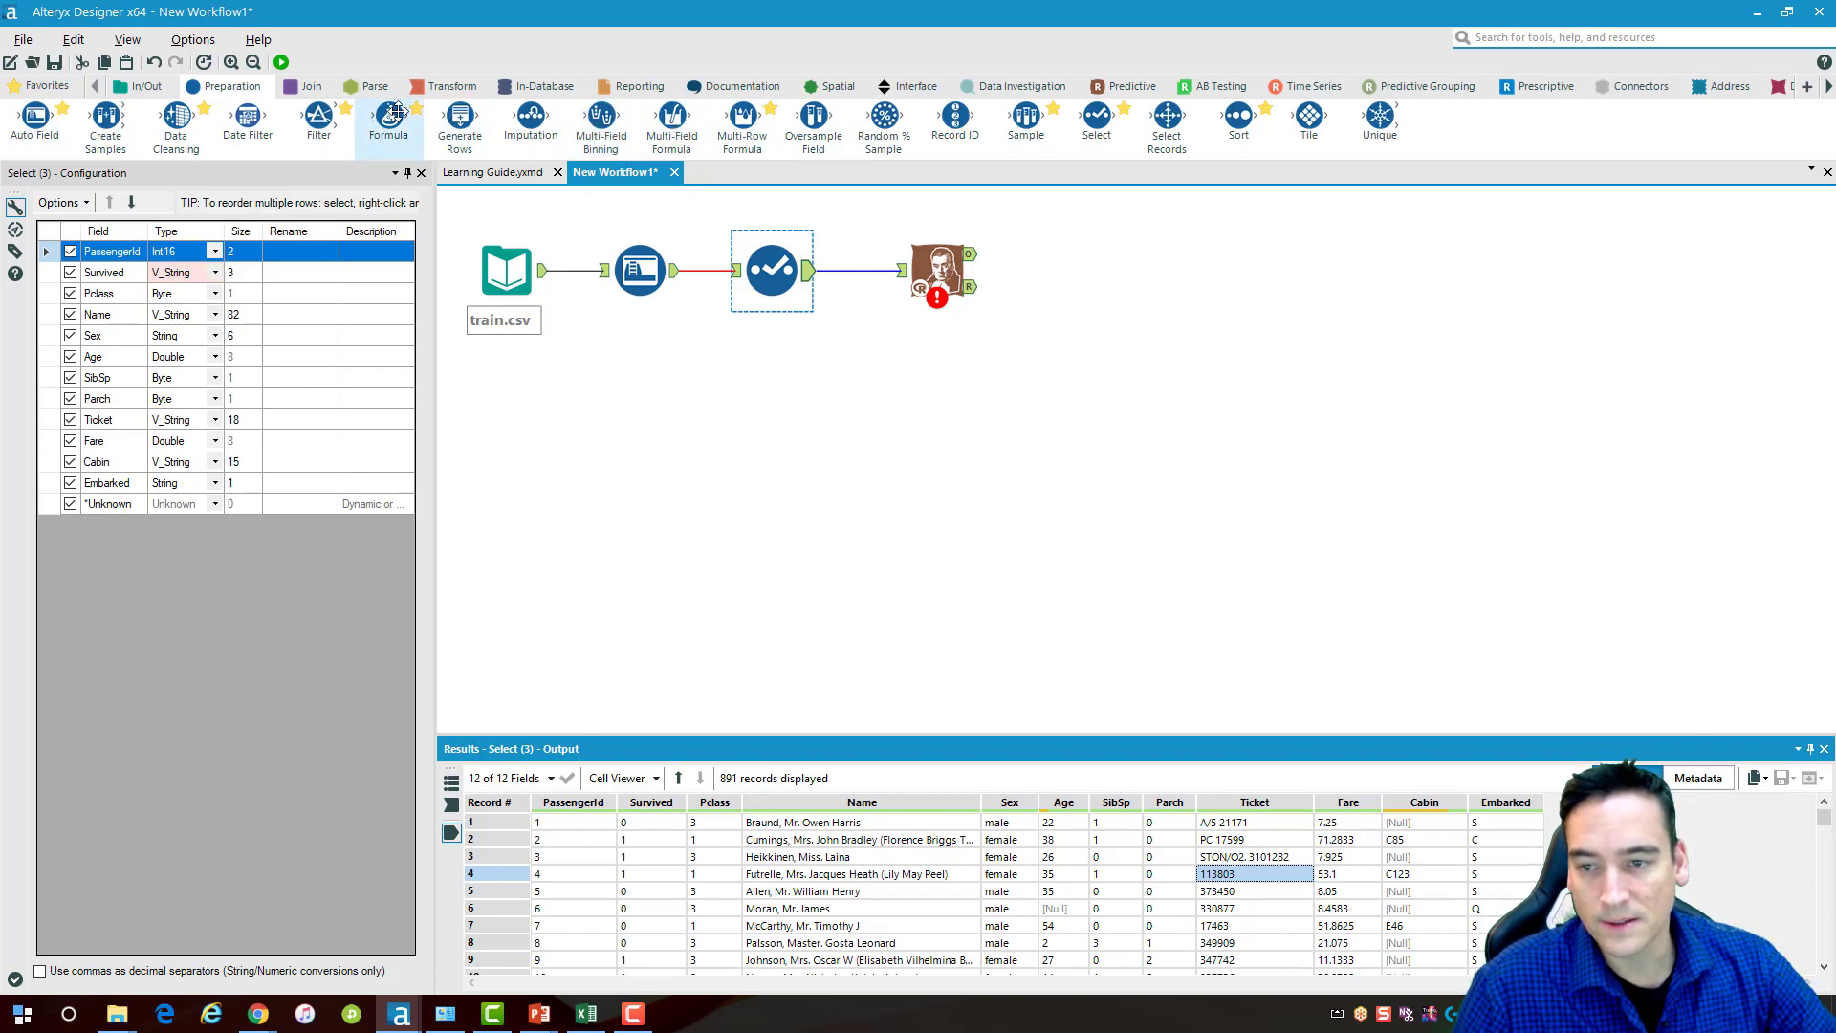
{"action": "left_click_drag", "start_coordinate": [397, 112], "coordinate": [904, 278]}
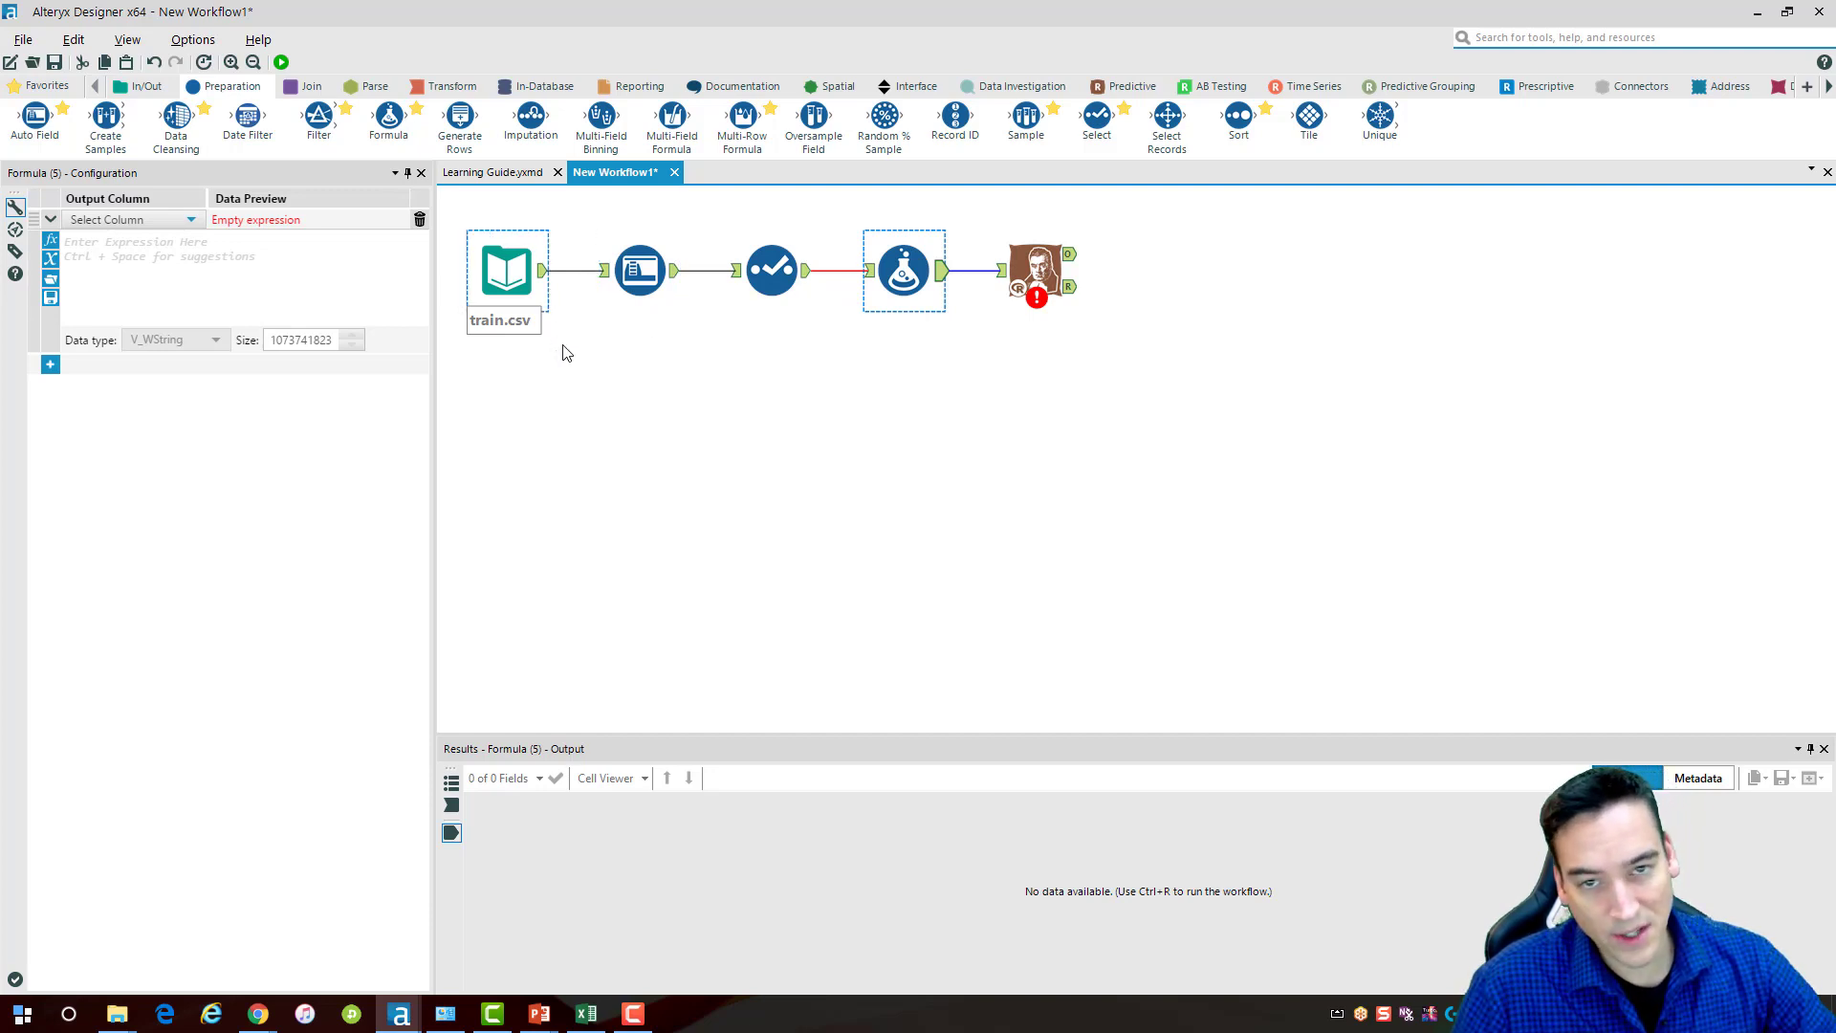
{"action": "left_click", "coordinate": [180, 226]}
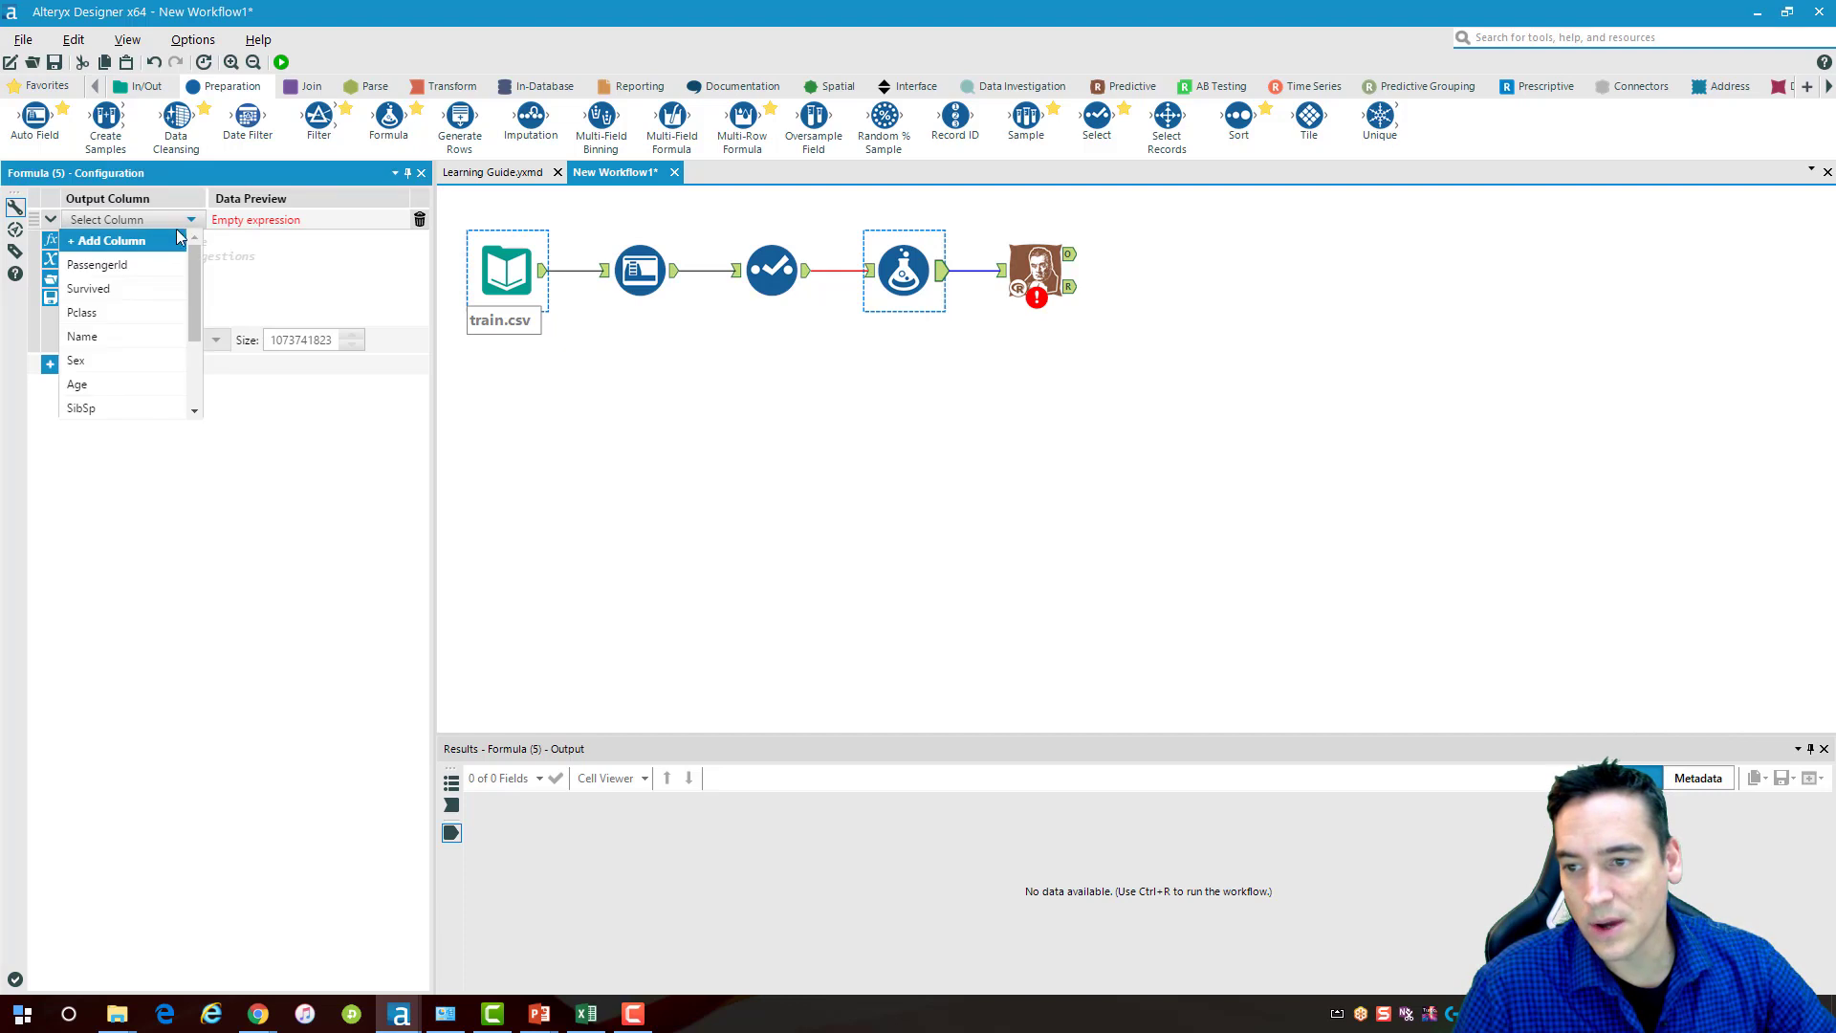
{"action": "left_click", "coordinate": [143, 240]}
{"action": "type", "text": "Outcome"}
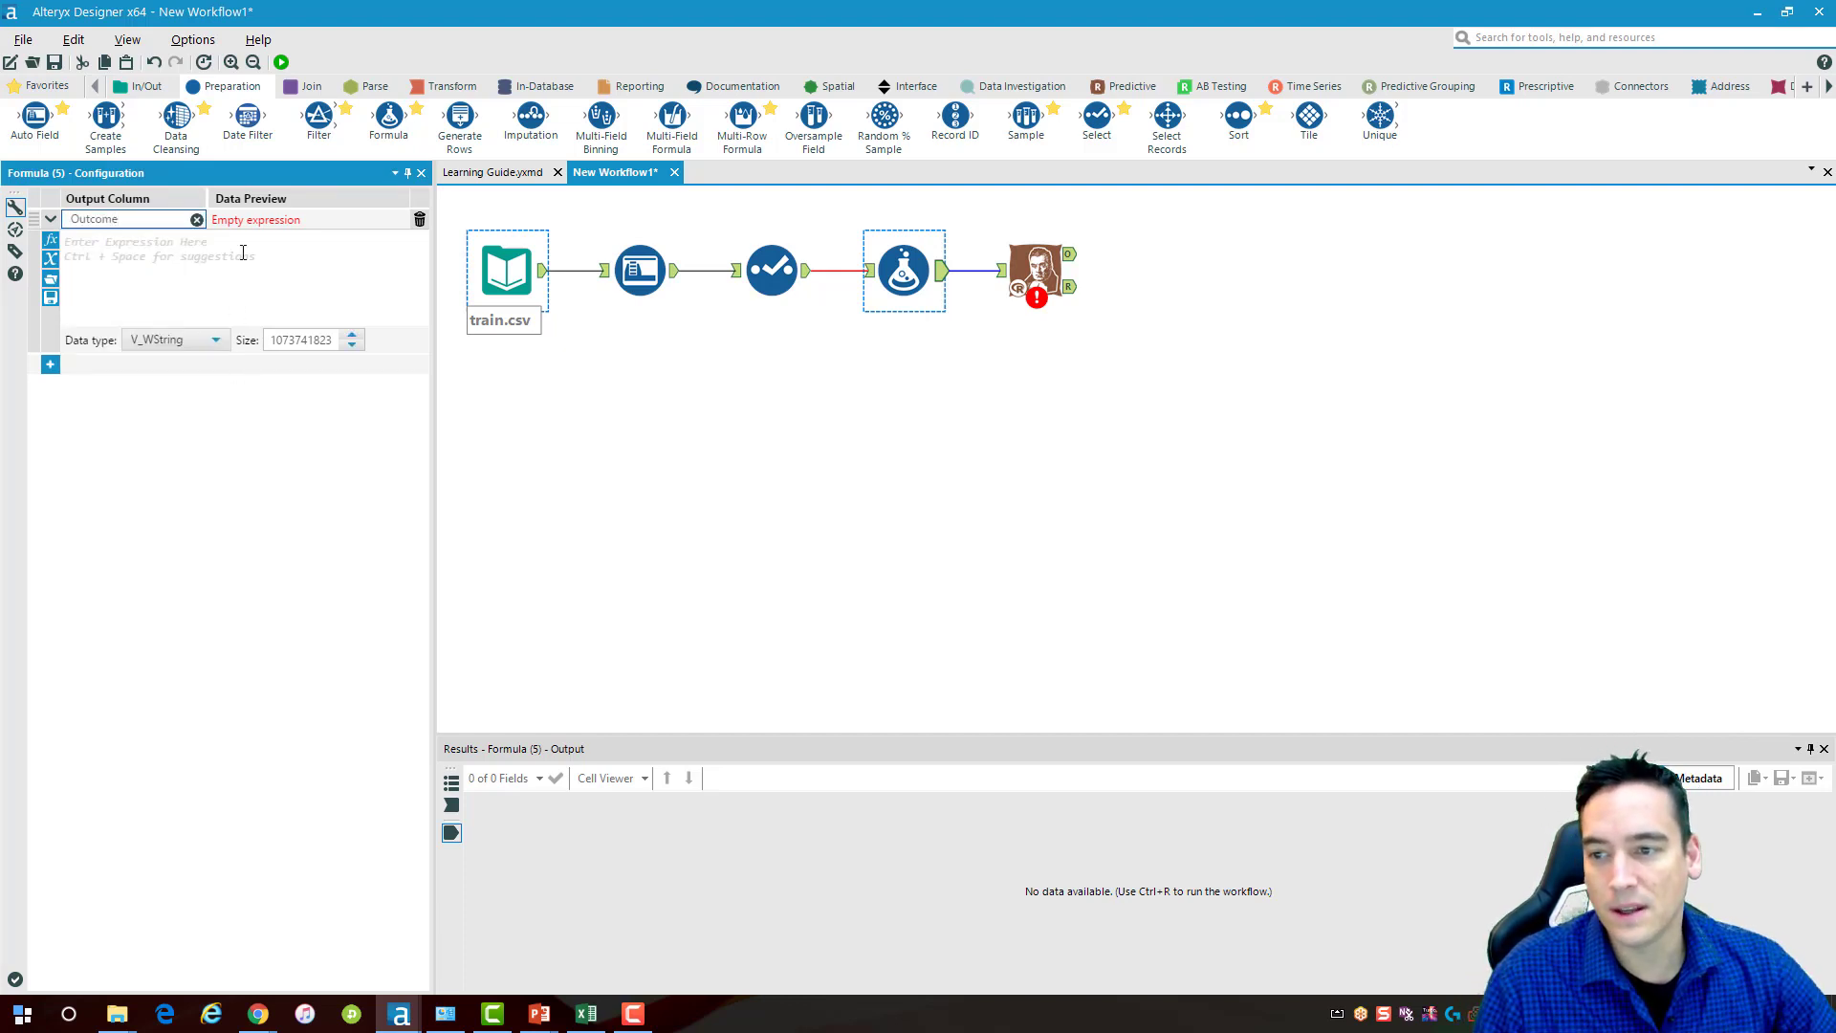
Start the Outcome expression with the IF c THEN t ELSE f ENDIF template and set its condition to [Survived] = "0"
{"action": "left_click", "coordinate": [299, 286]}
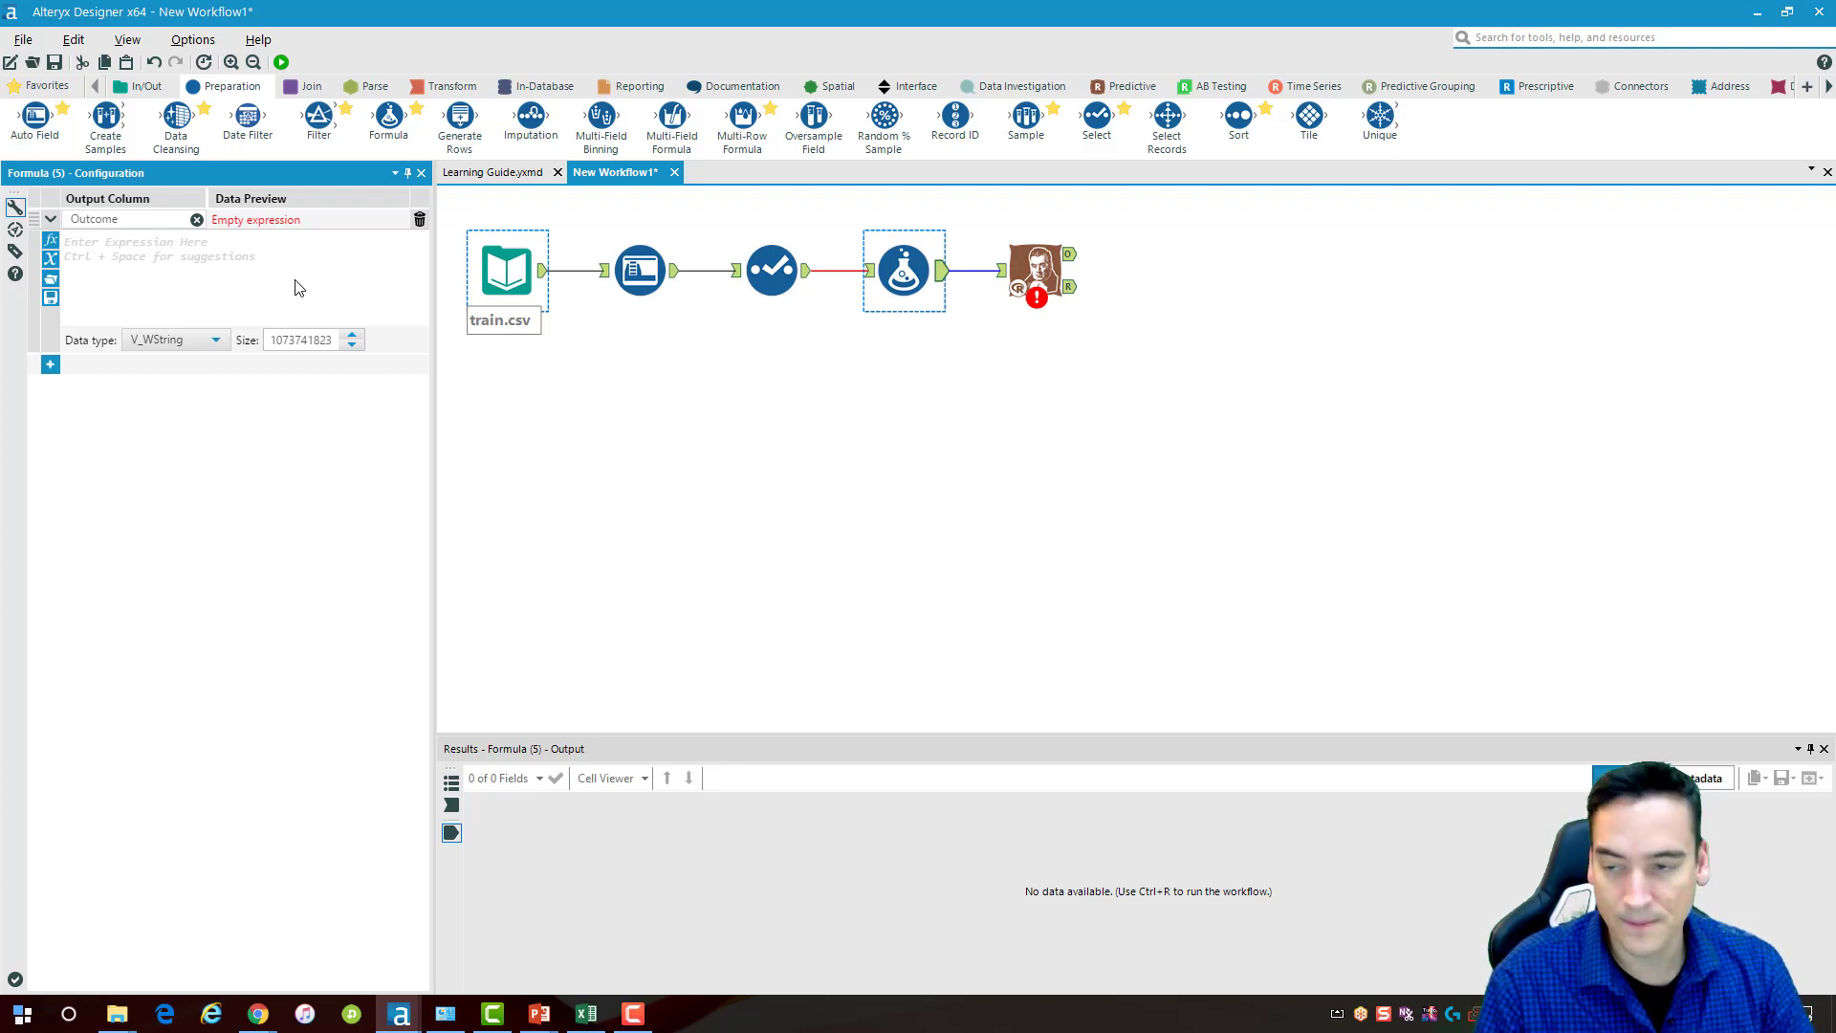
{"action": "type", "text": "IF"}
{"action": "key", "text": "Return"}
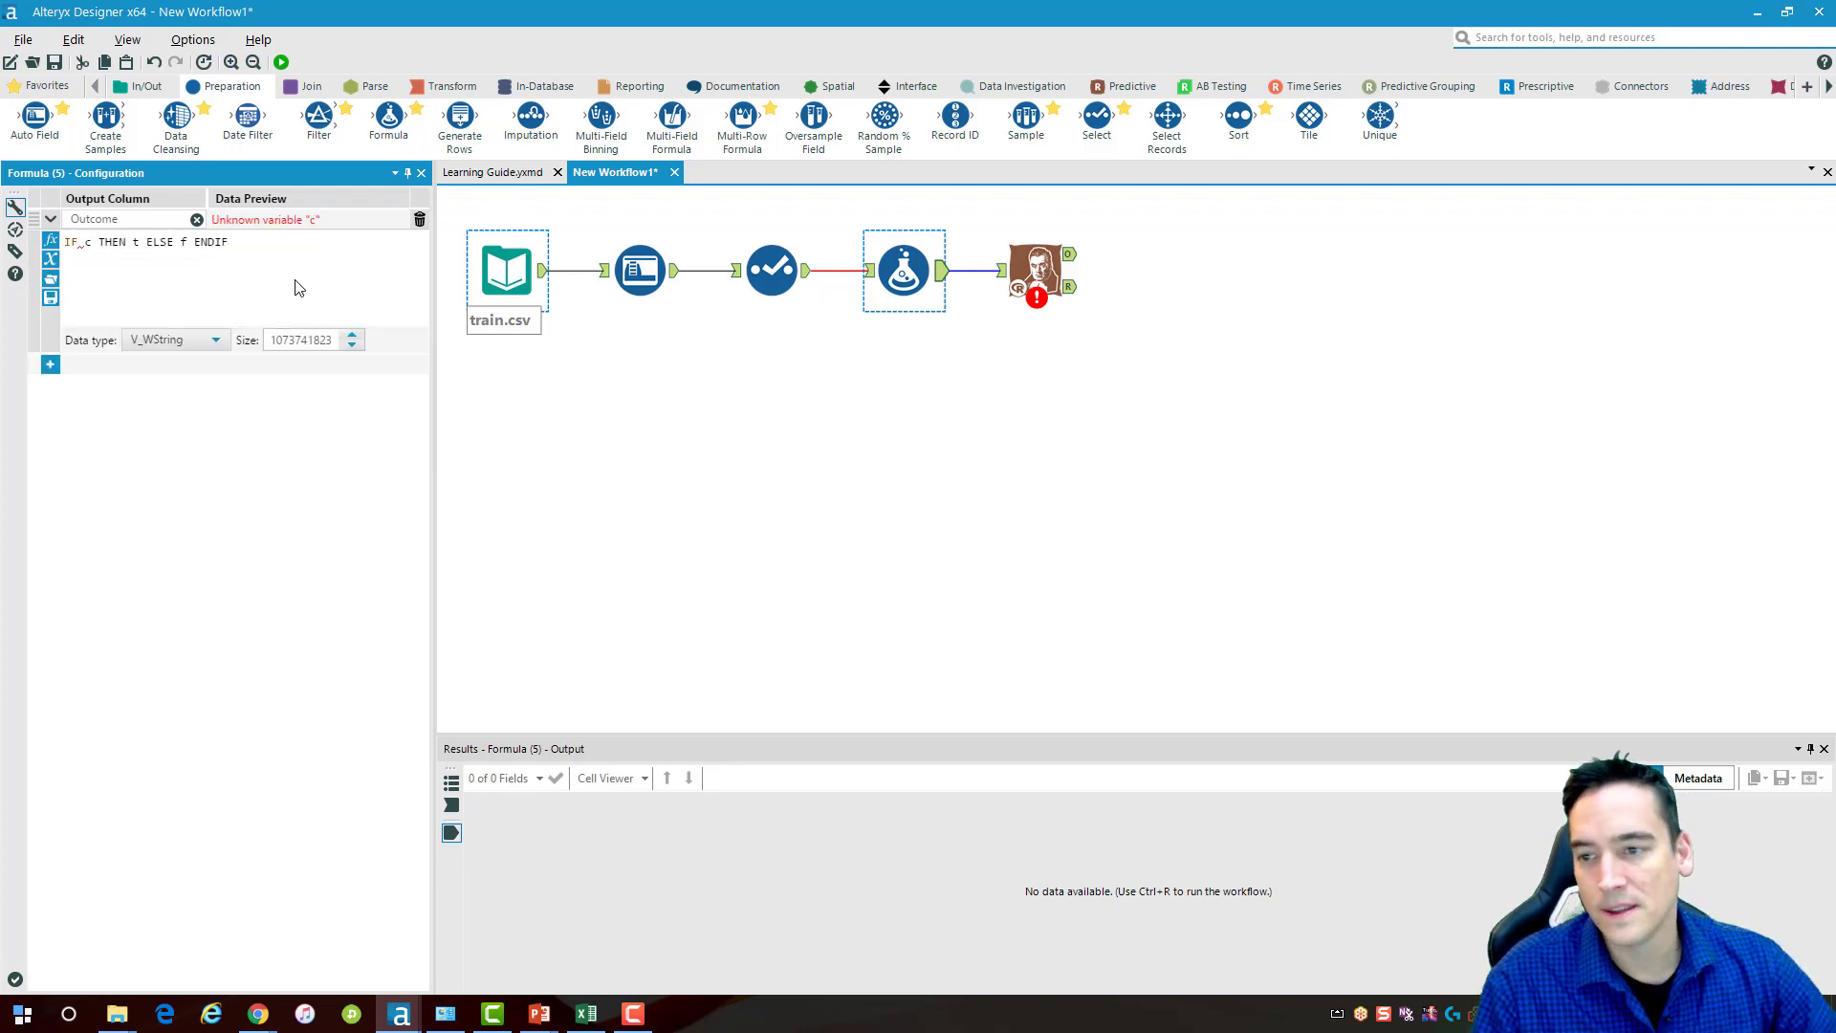
{"action": "key", "text": "BackSpace"}
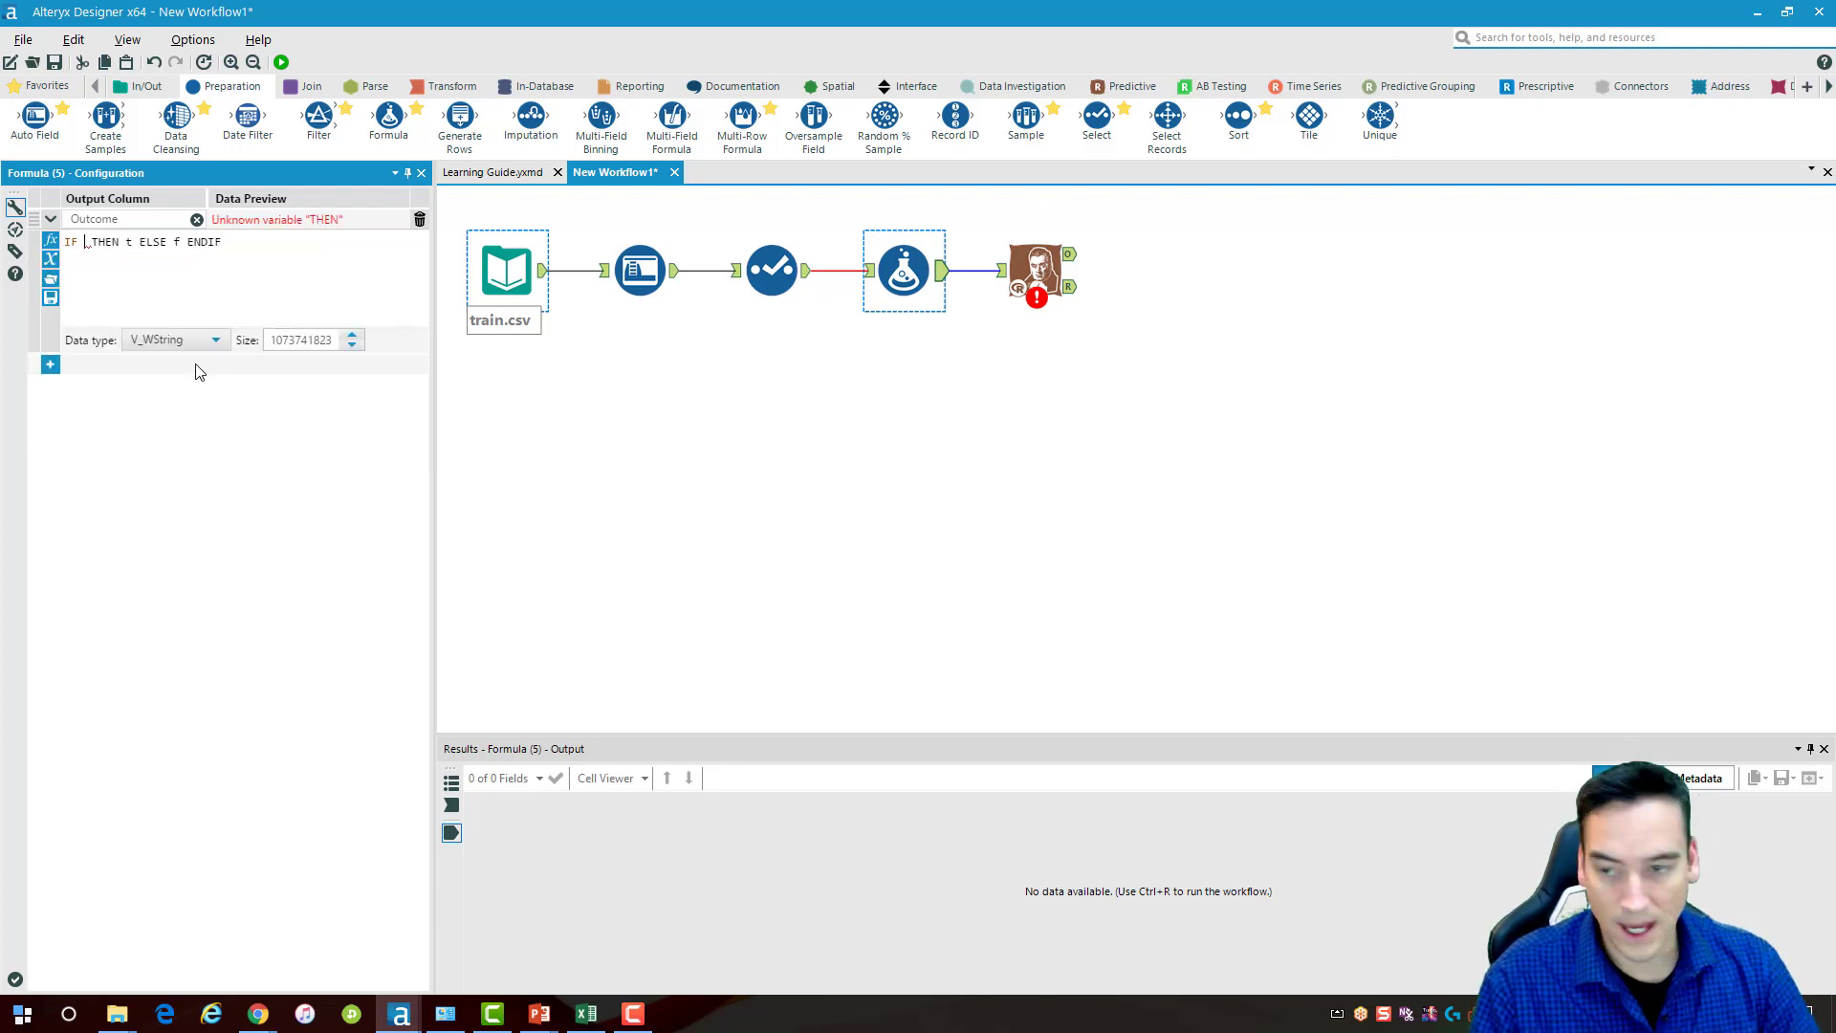
{"action": "type", "text": "["}
{"action": "key", "text": "Down"}
{"action": "key", "text": "Return"}
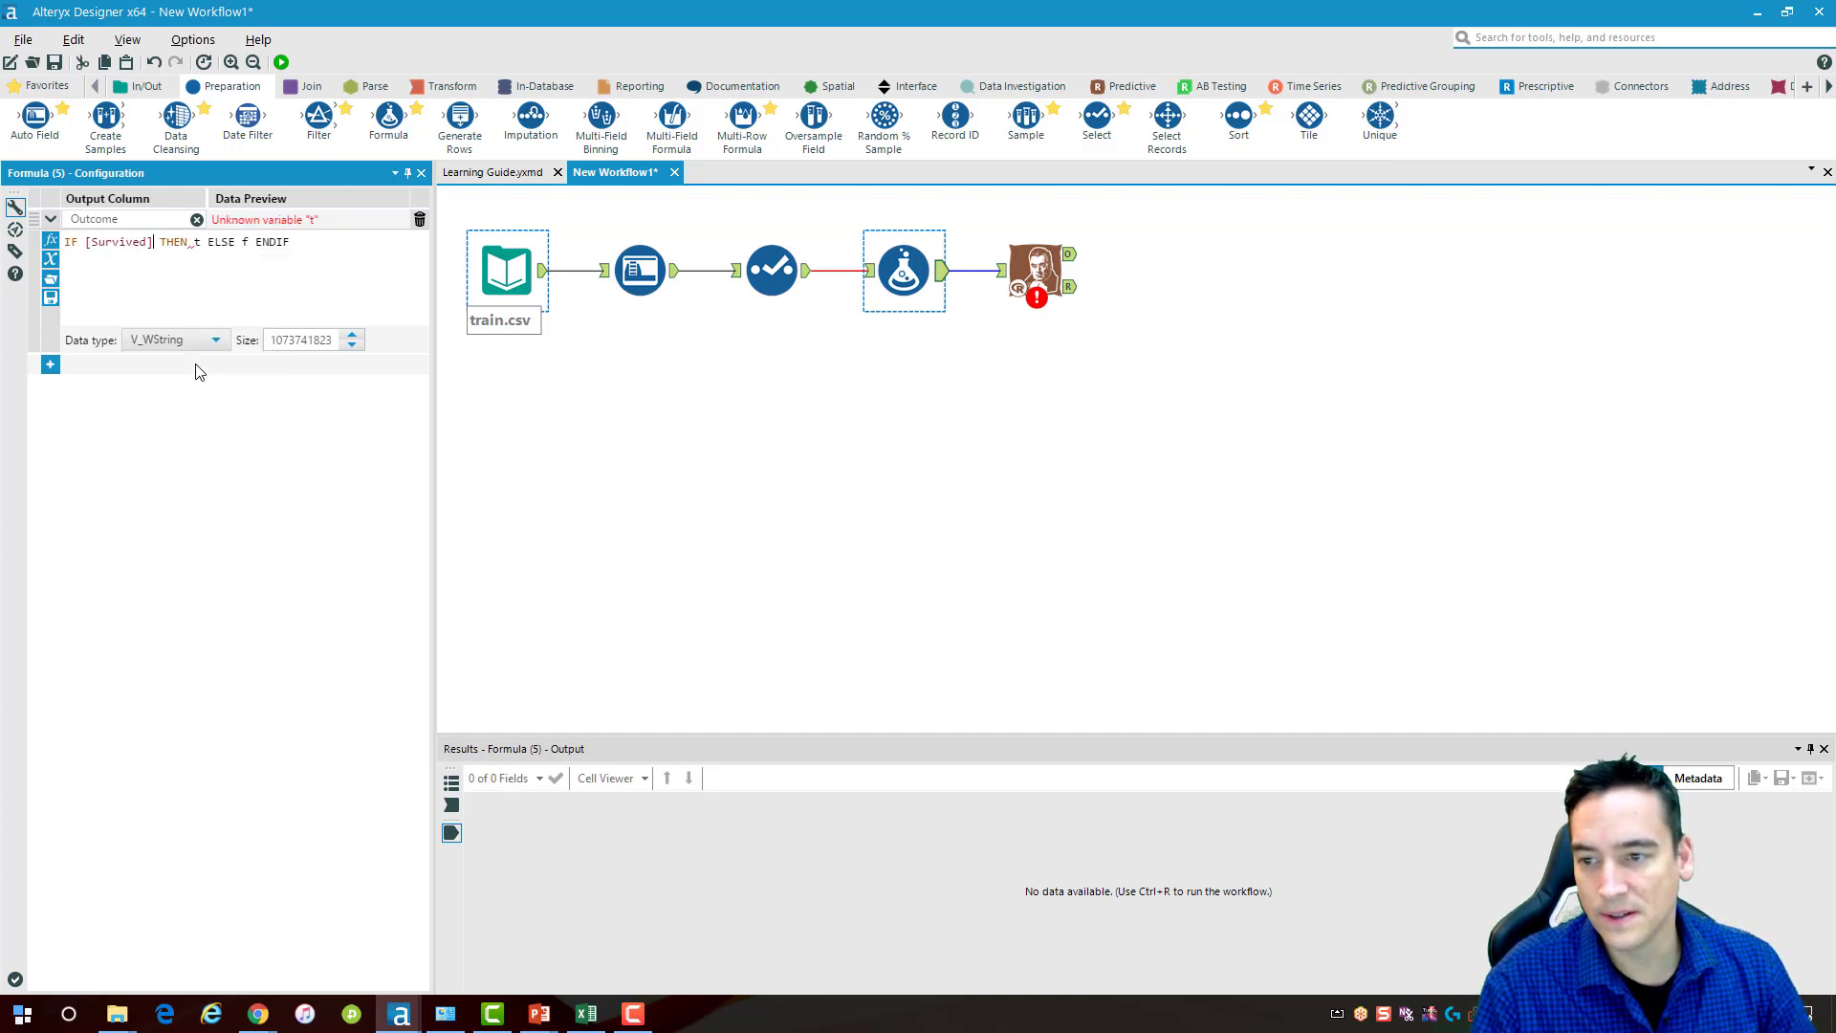
{"action": "type", "text": "= "}
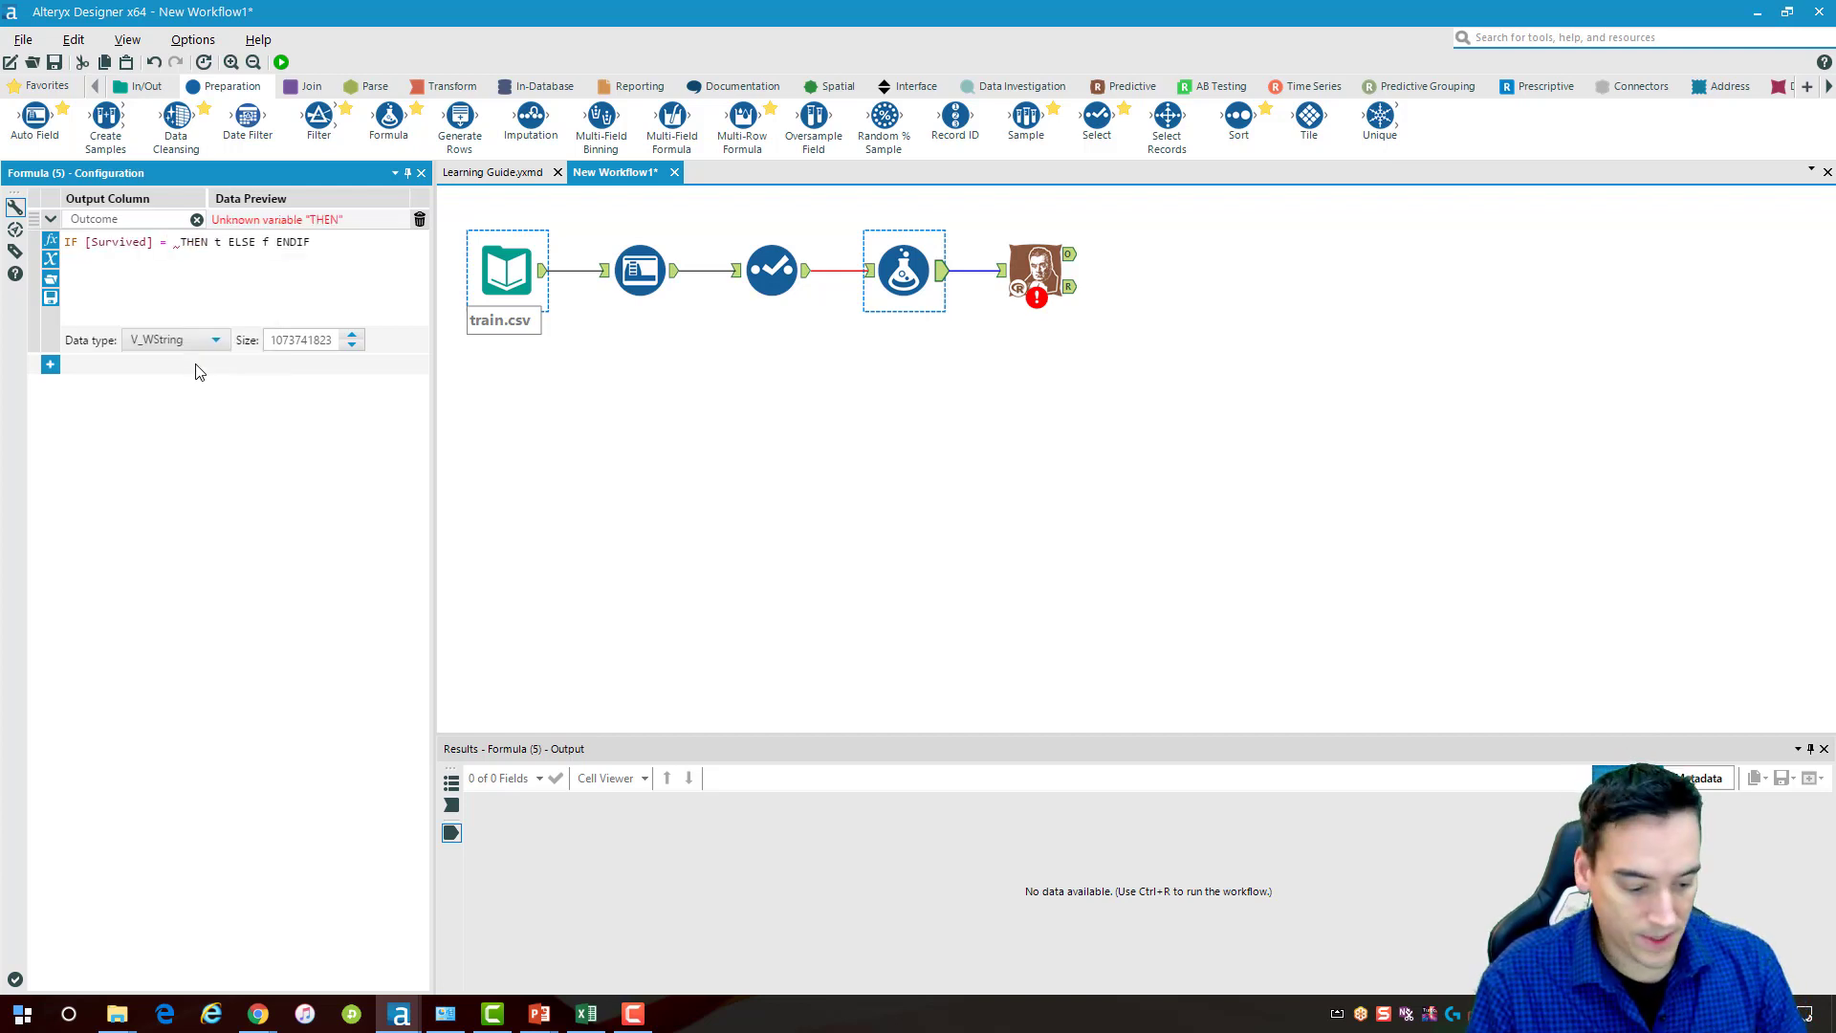
{"action": "type", "text": "\""}
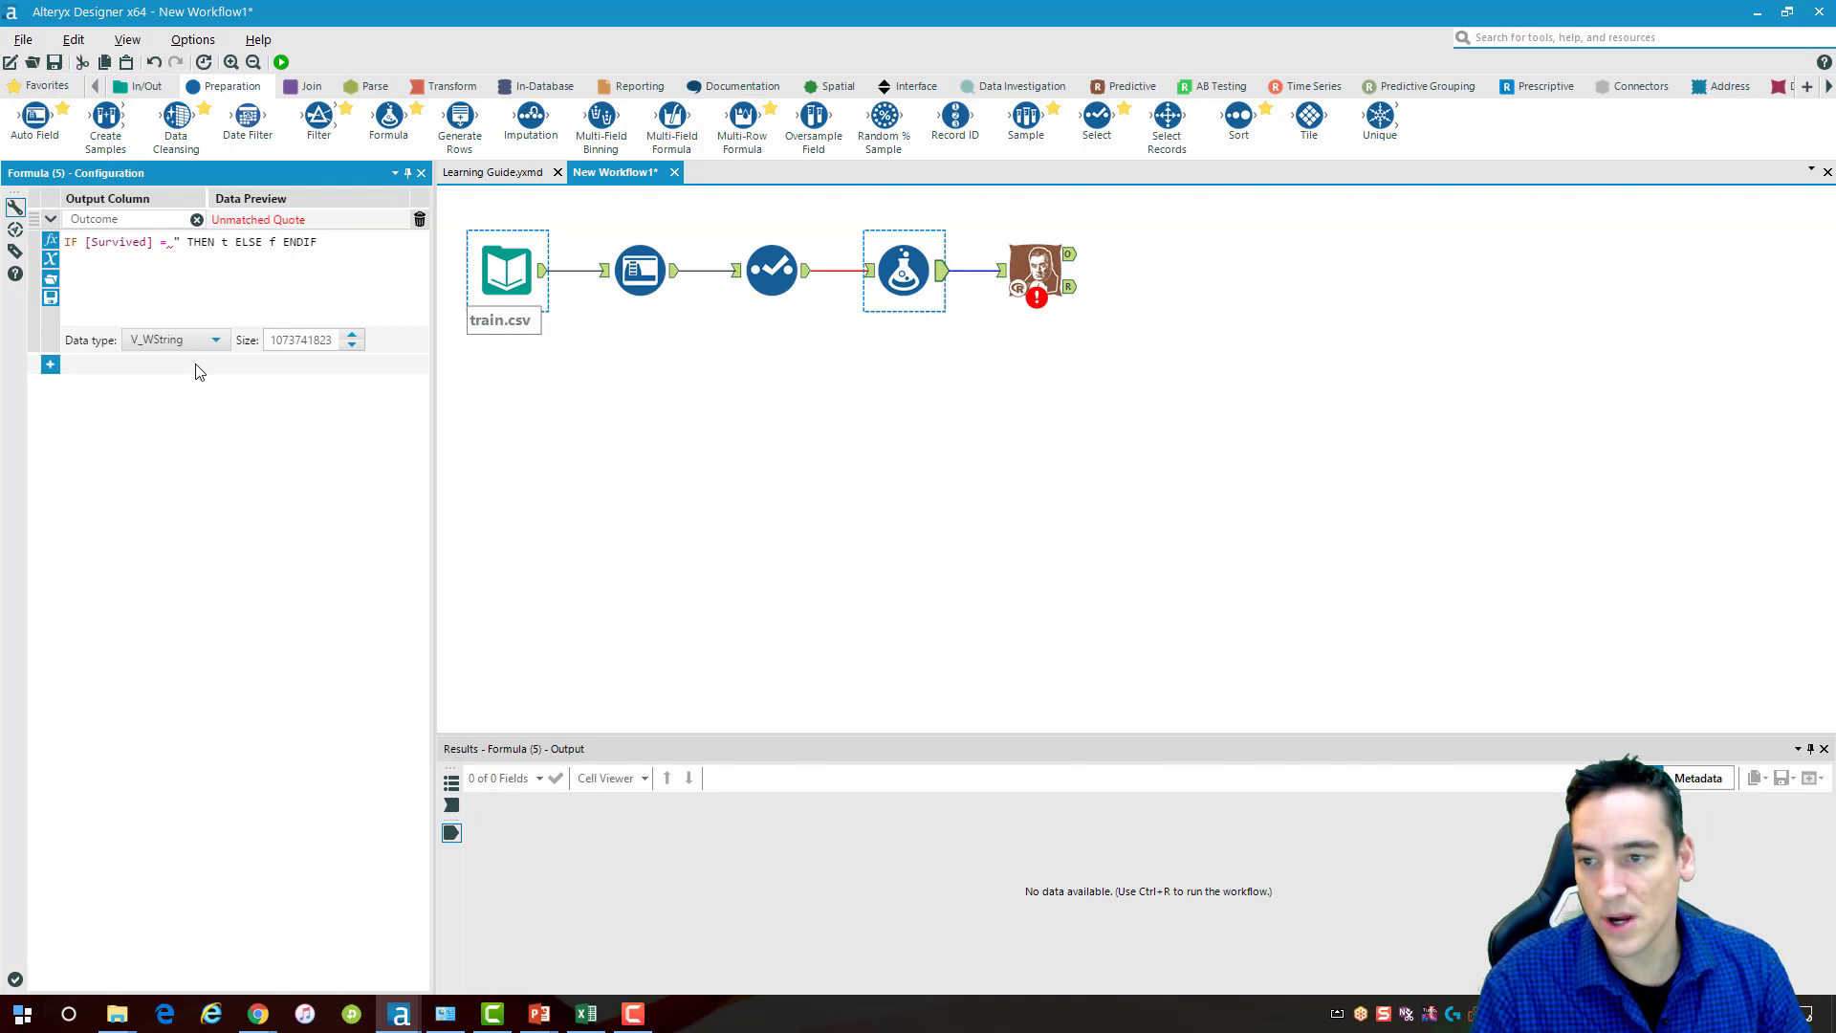
{"action": "type", "text": "0\""}
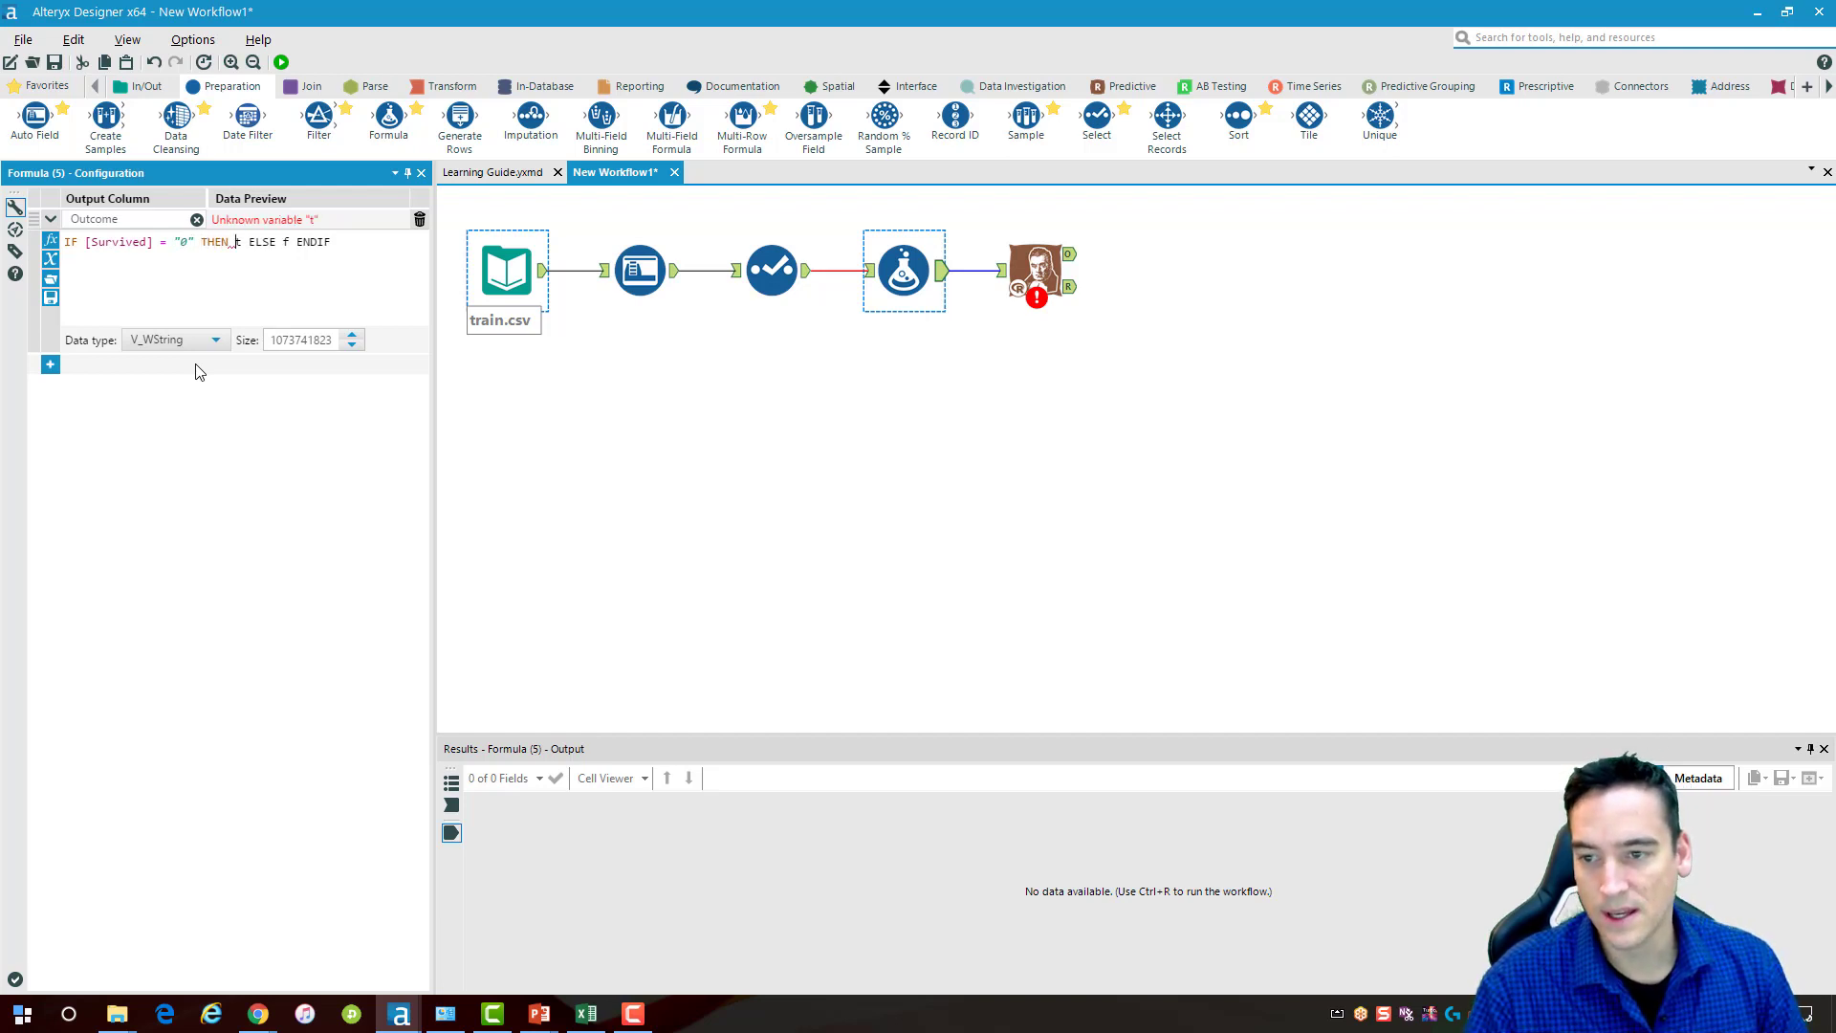
Make the Outcome expression return "Died" when the condition is true and "Survived" otherwise, placing the ELSE part on a new line
{"action": "key", "text": "Delete"}
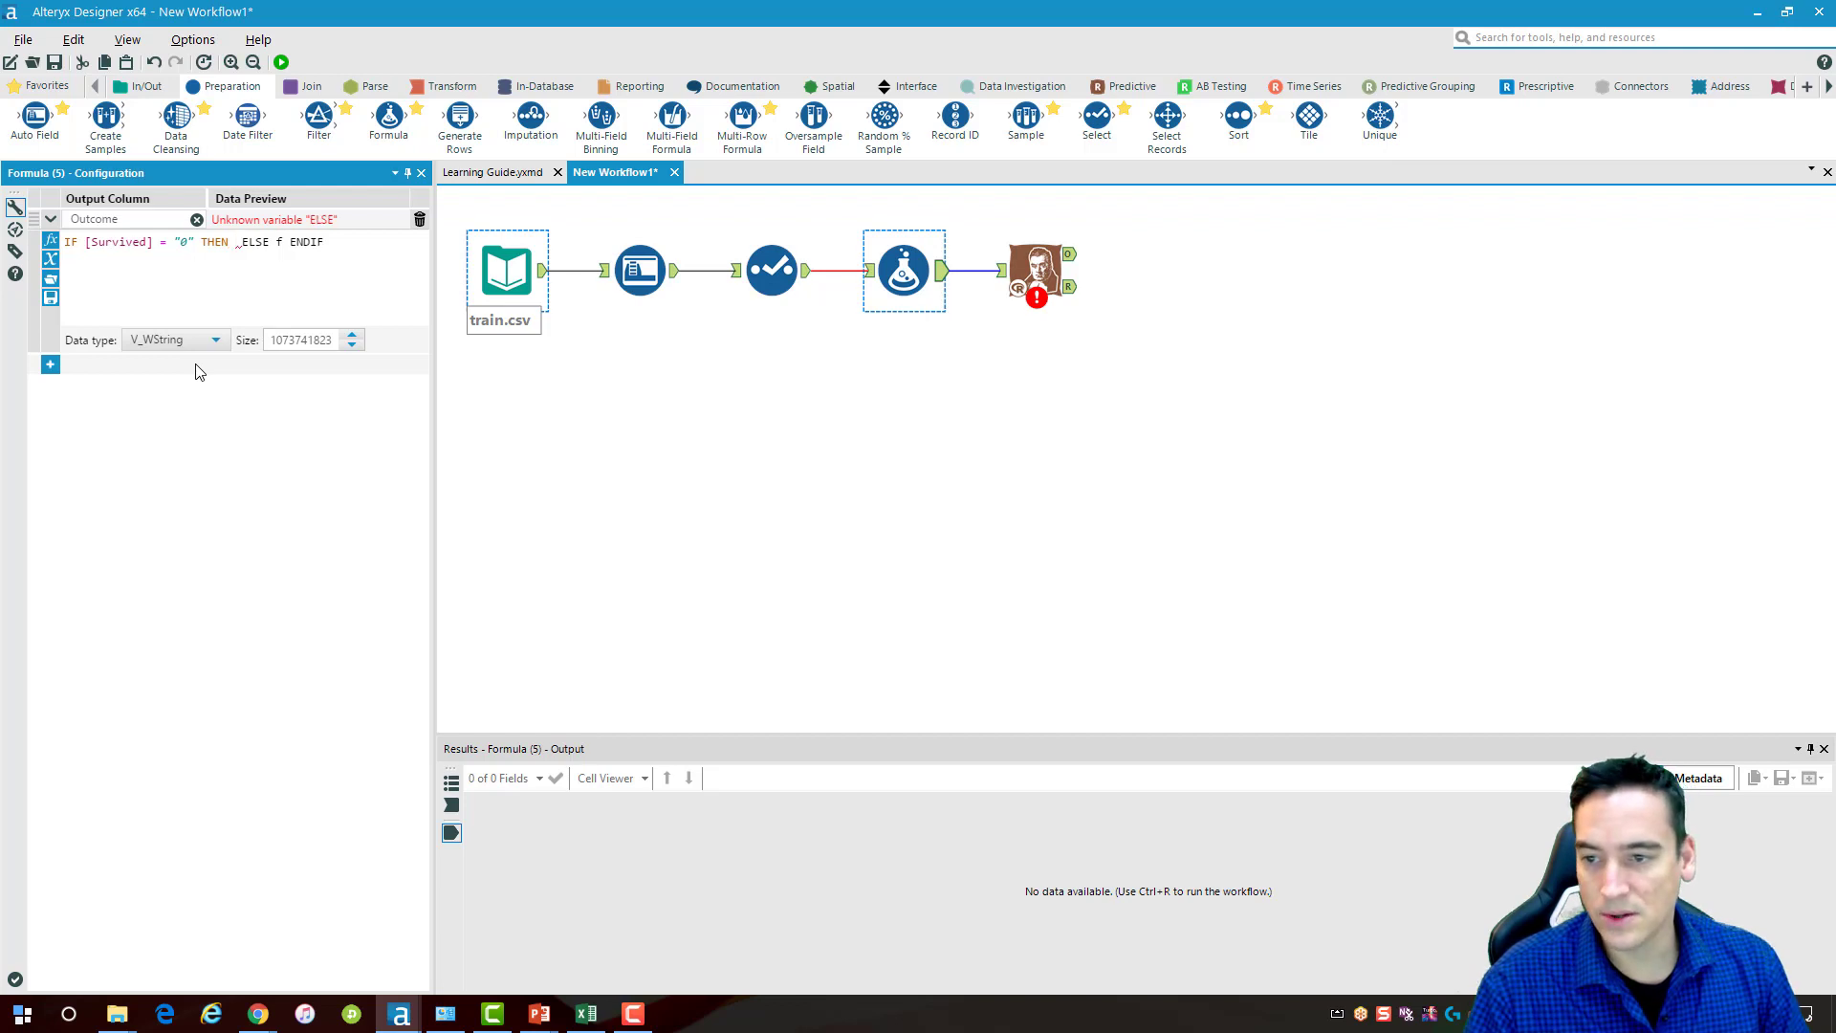
{"action": "type", "text": "\" "}
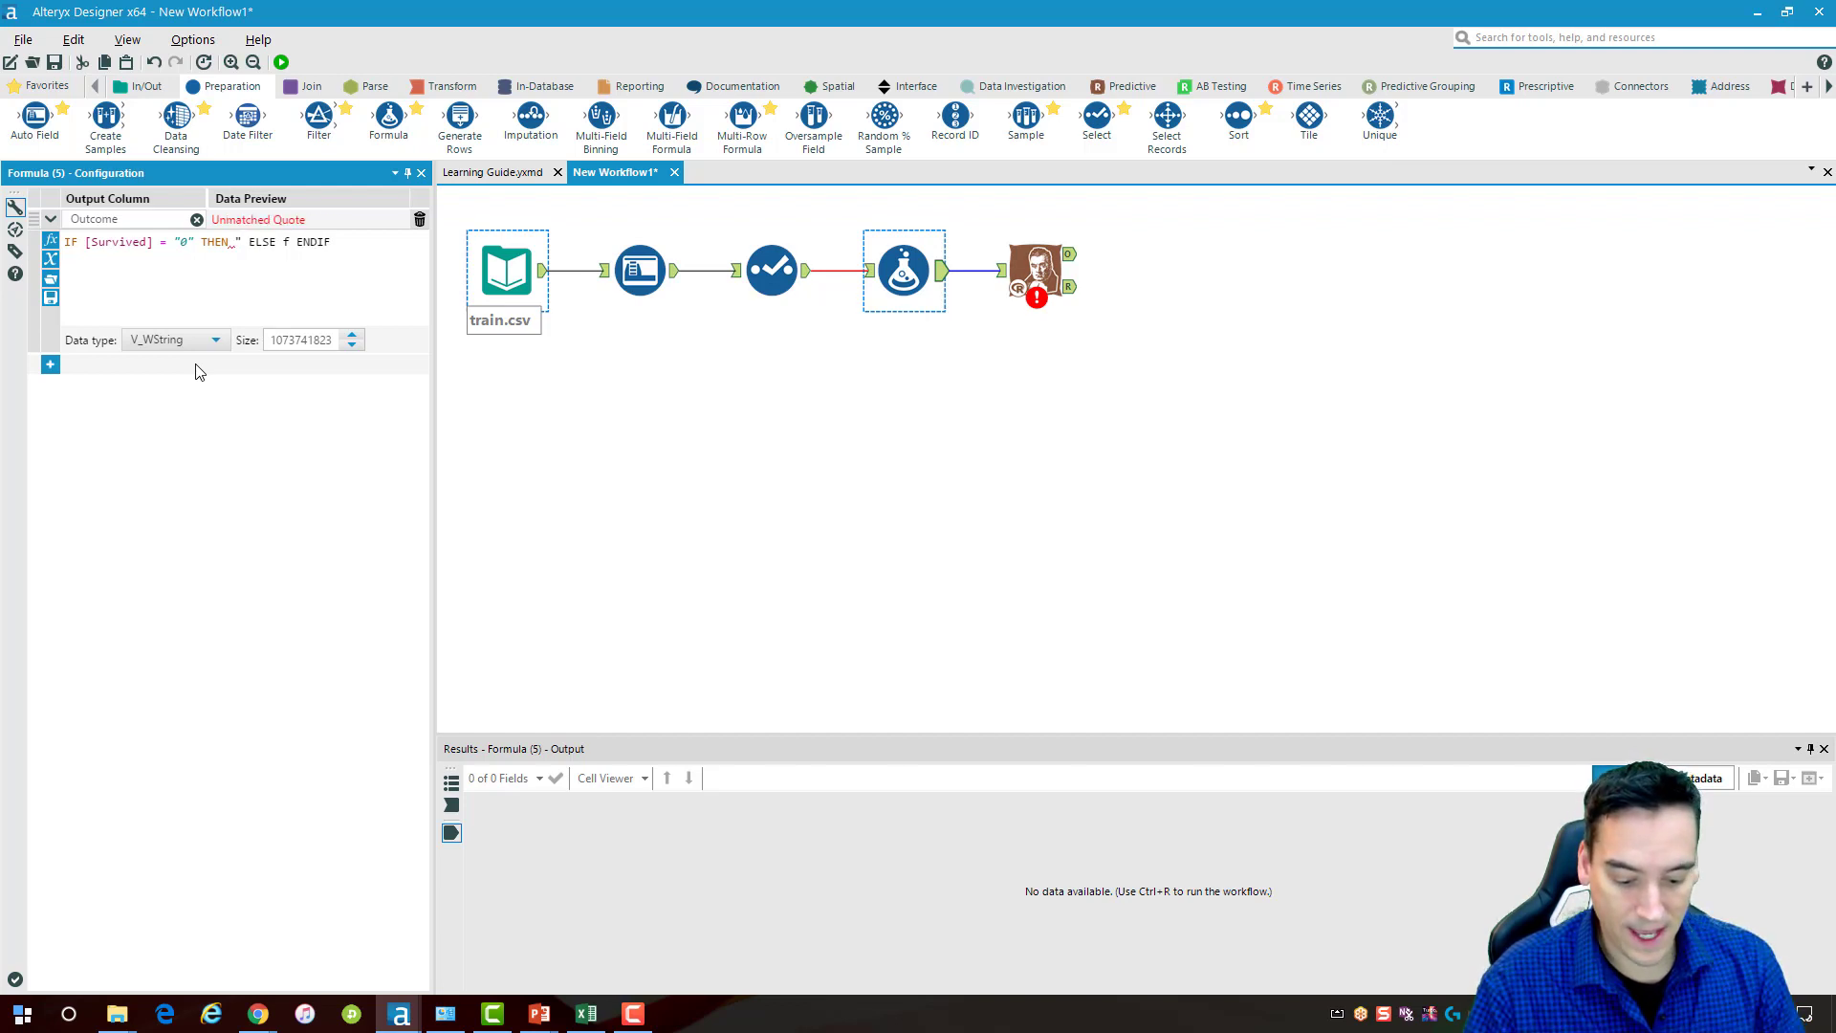
{"action": "type", "text": "S"}
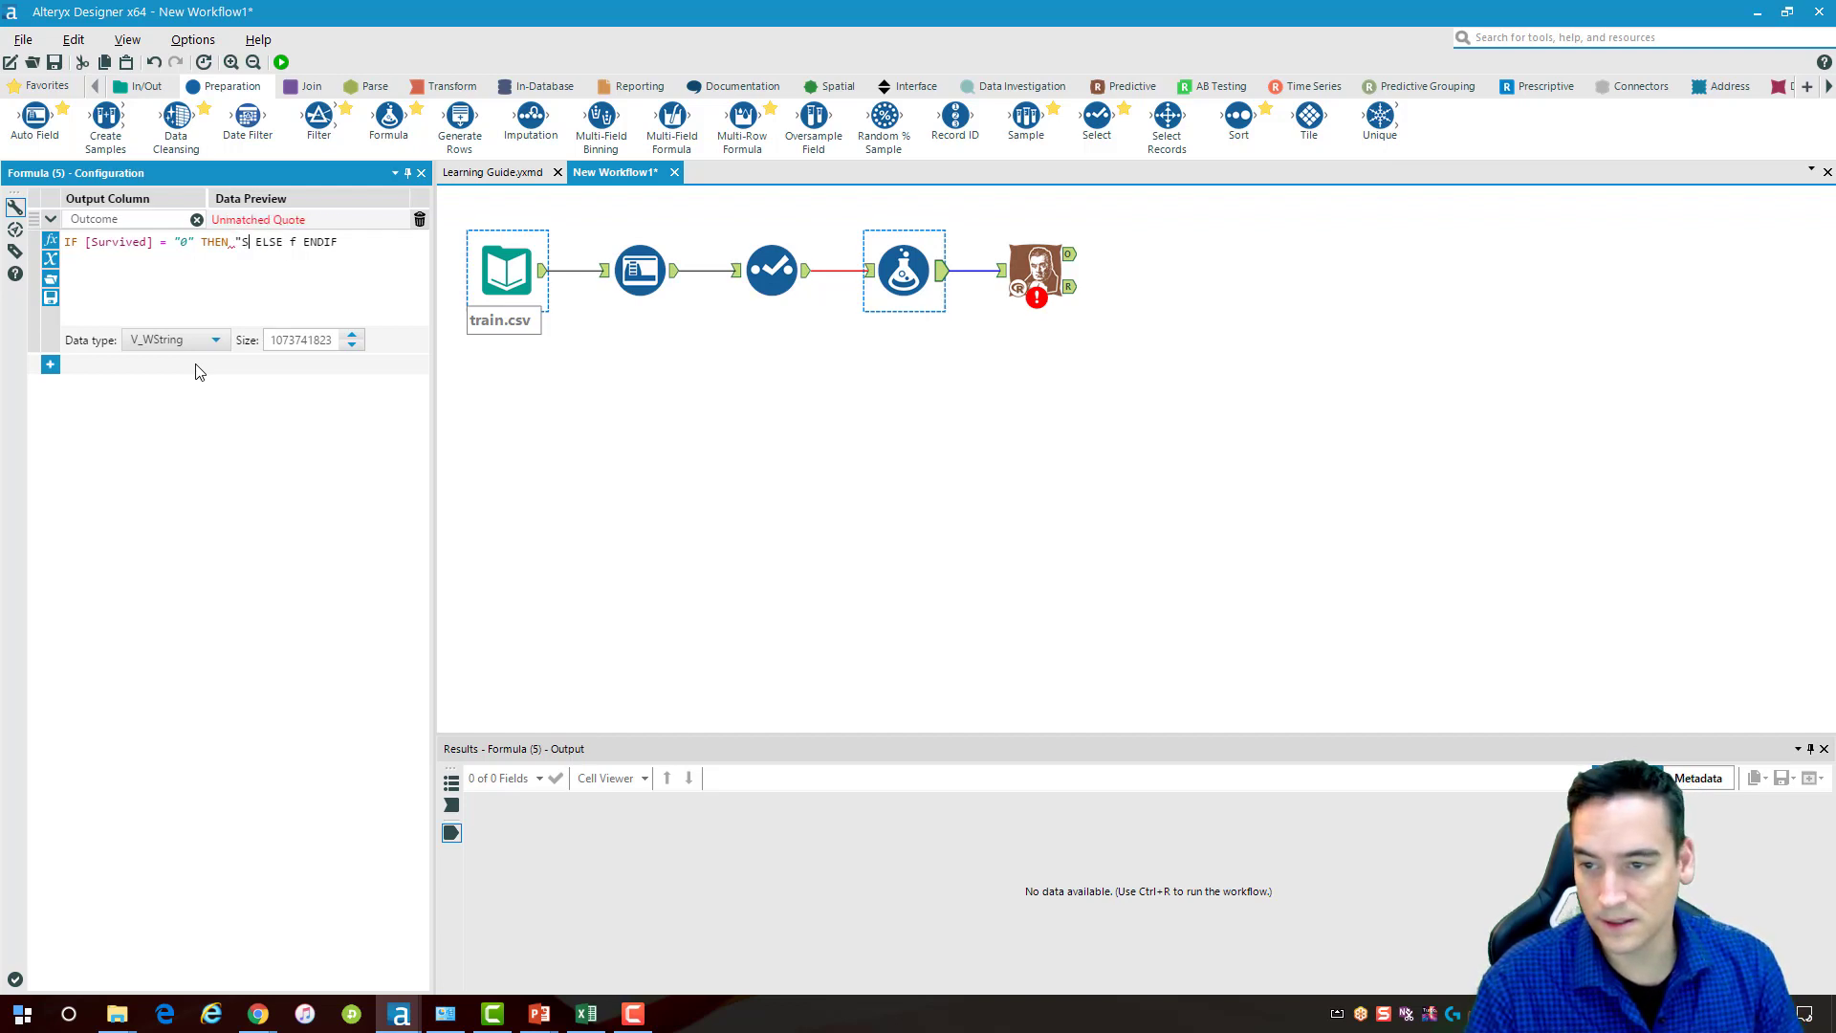
{"action": "key", "text": "BackSpace"}
{"action": "type", "text": "Died"}
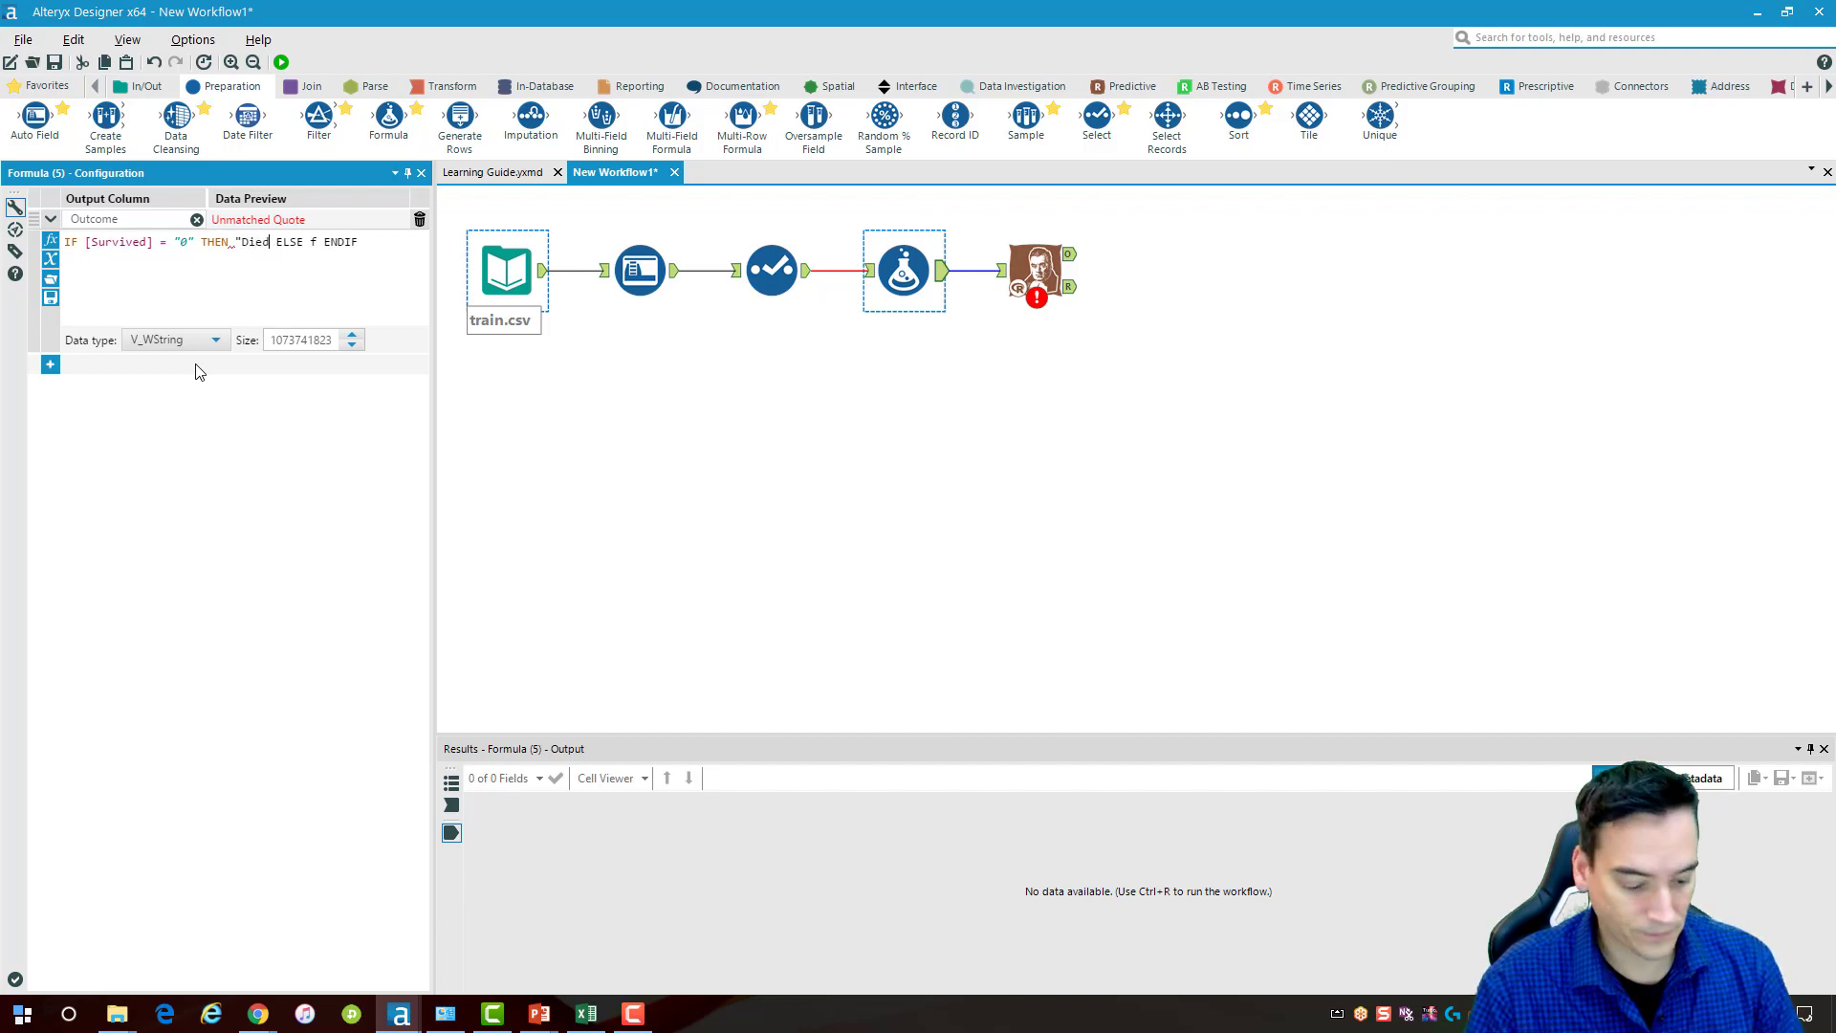
{"action": "type", "text": "\""}
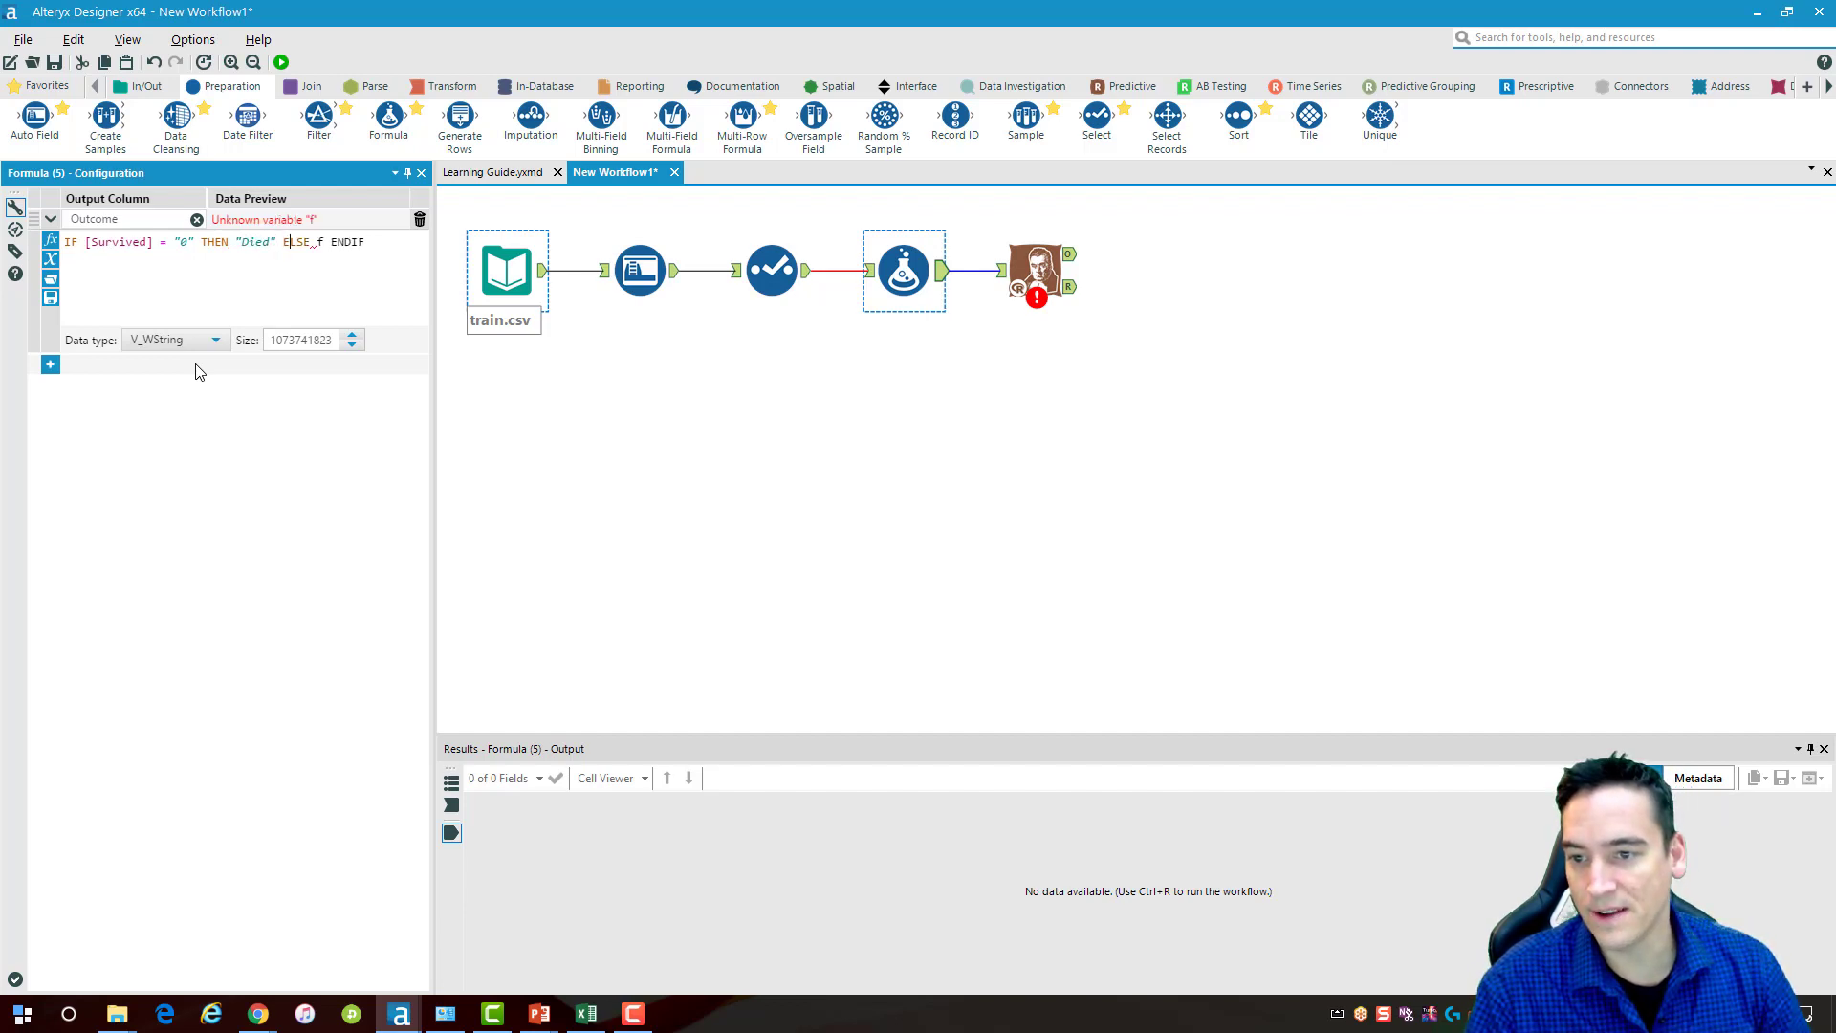
{"action": "key", "text": "Delete"}
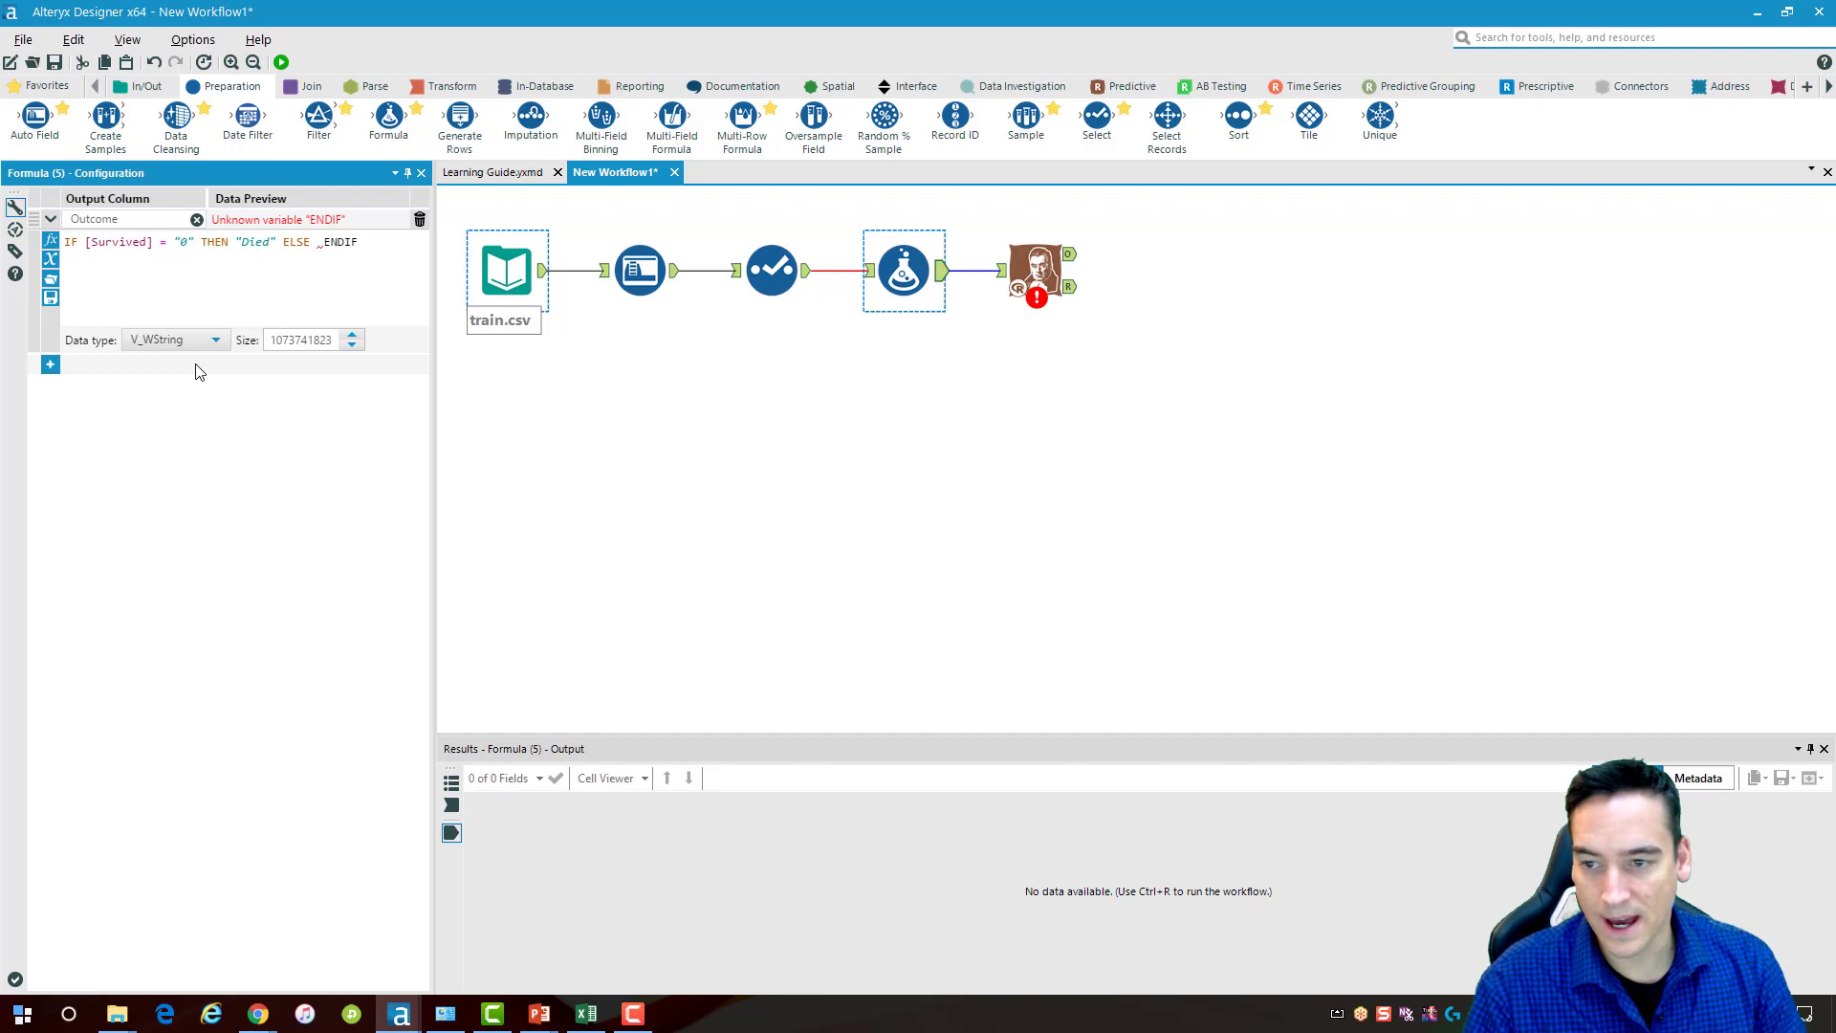
{"action": "type", "text": "\"Survi"}
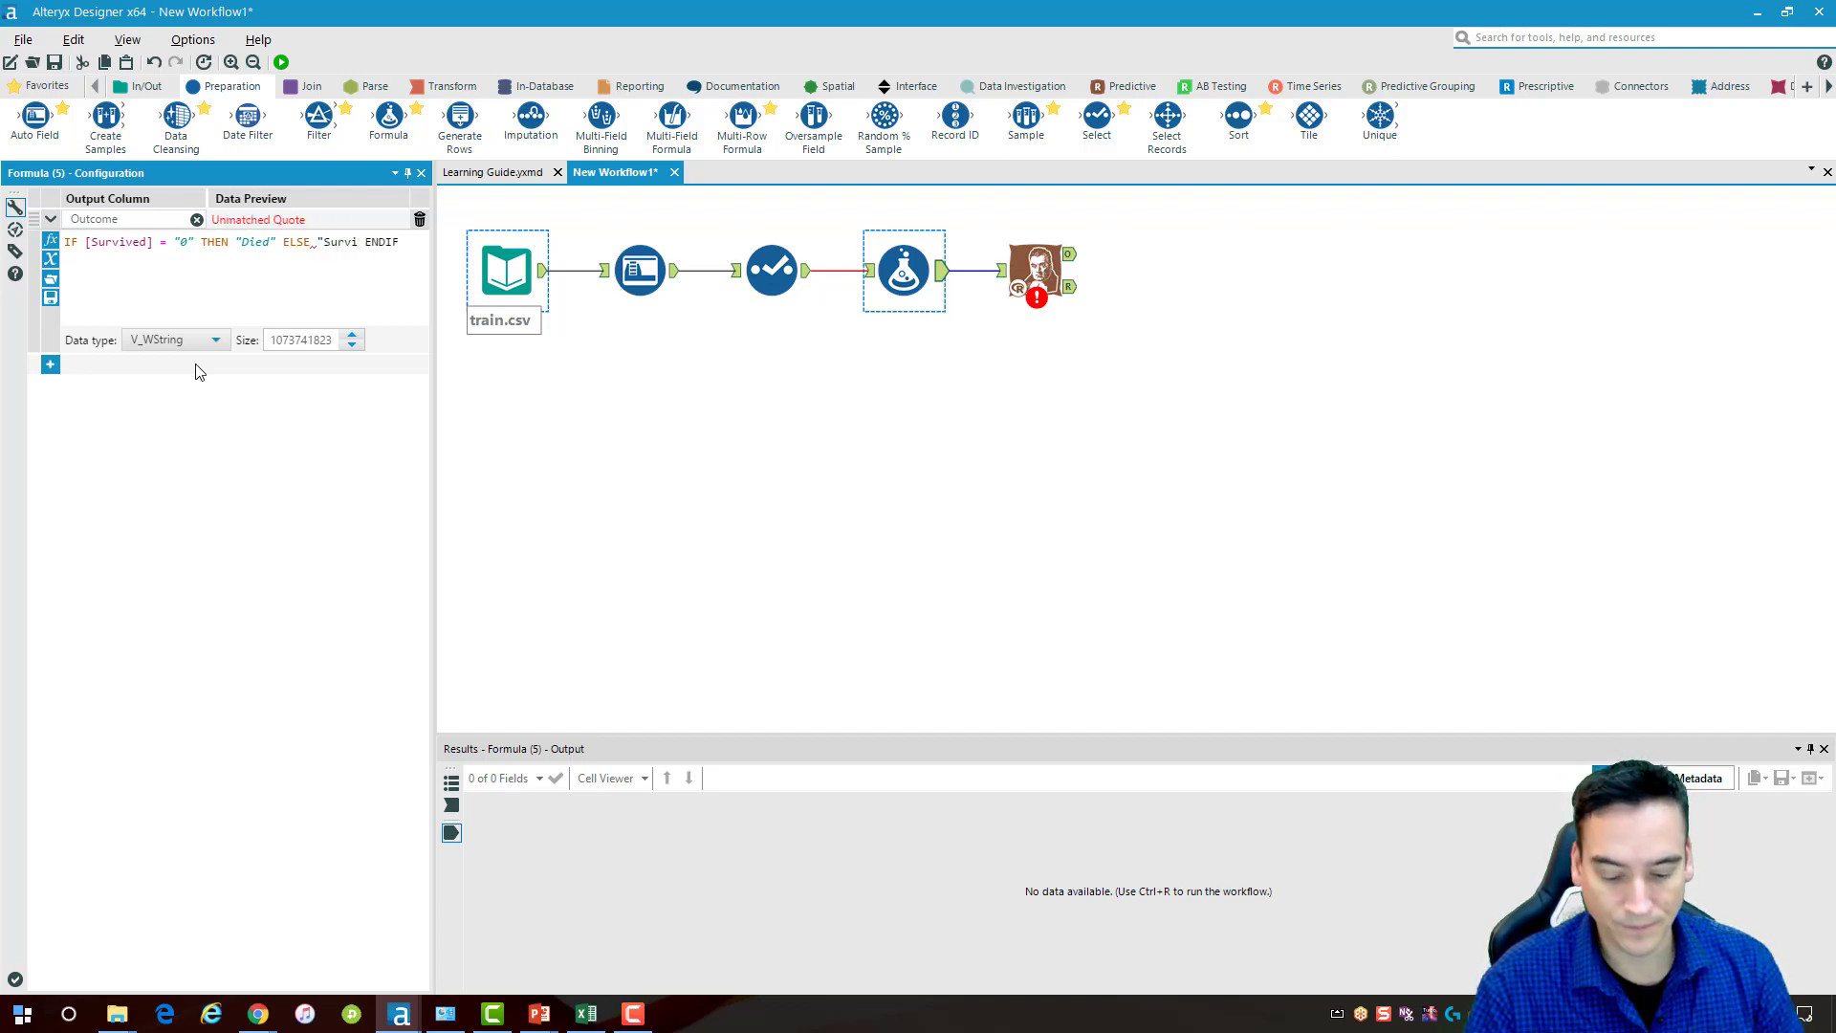
{"action": "type", "text": "ved\""}
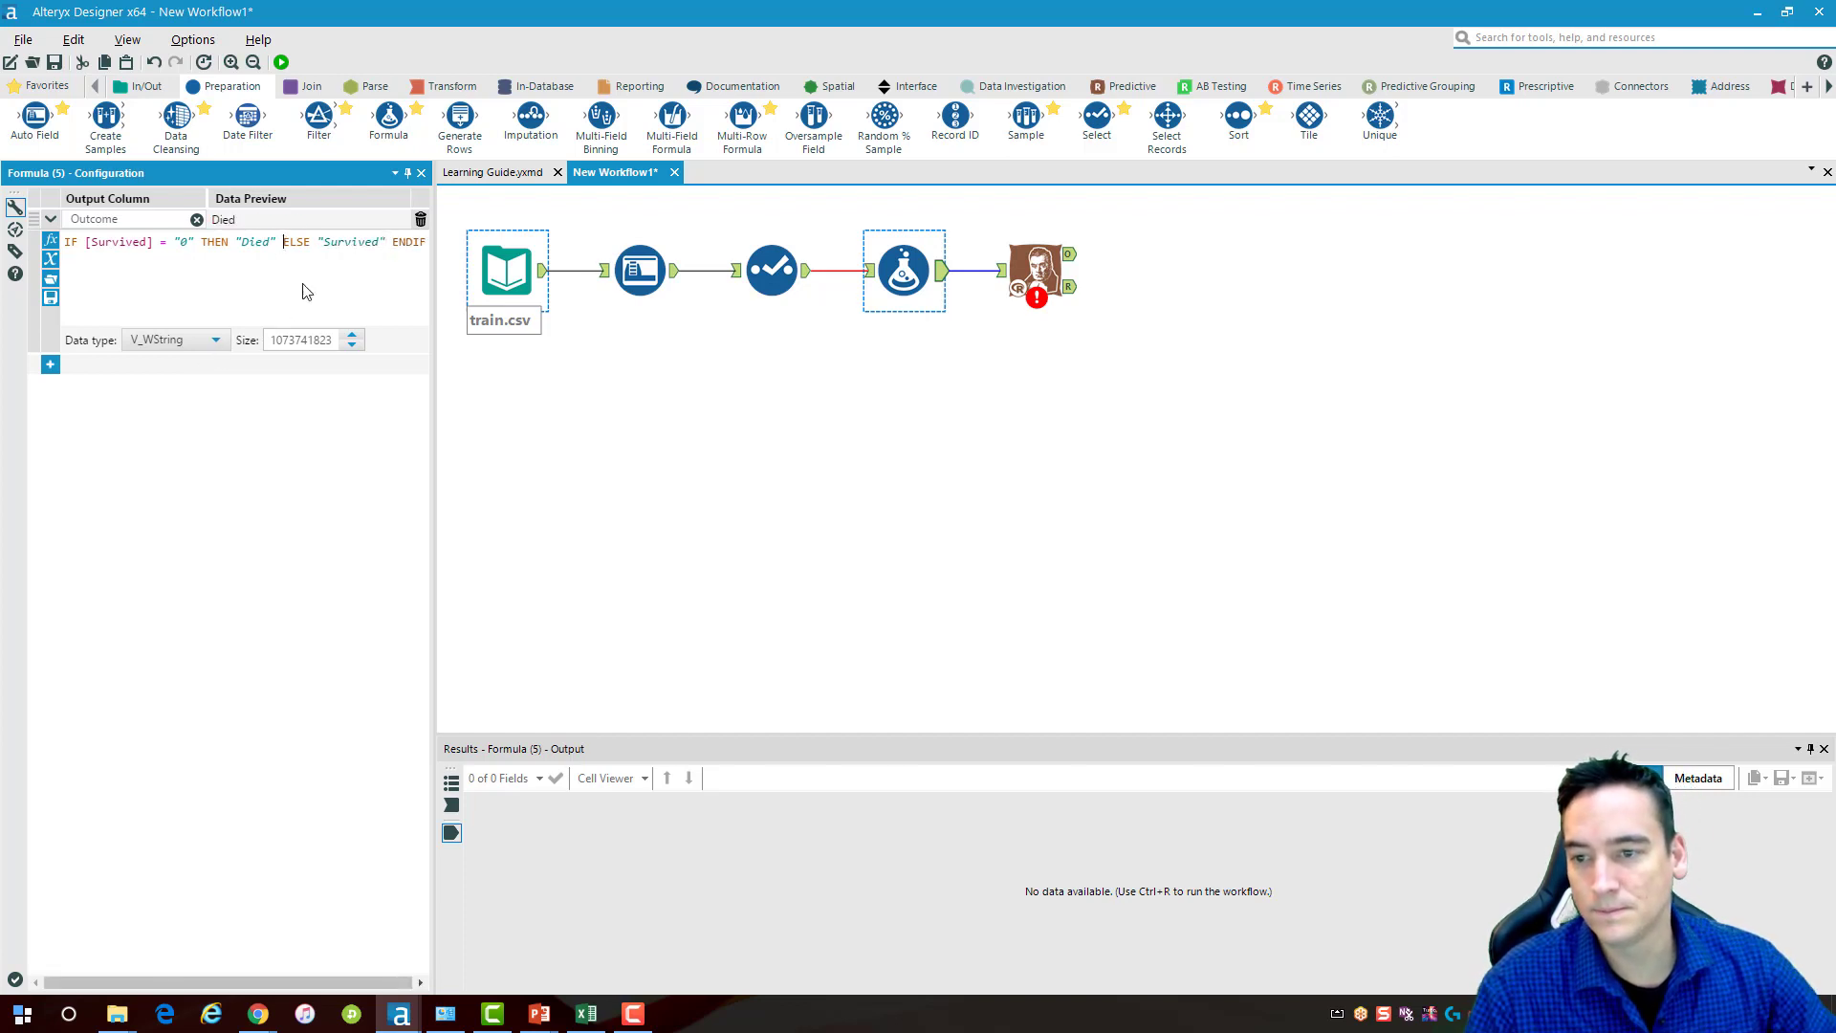
{"action": "key", "text": "Return"}
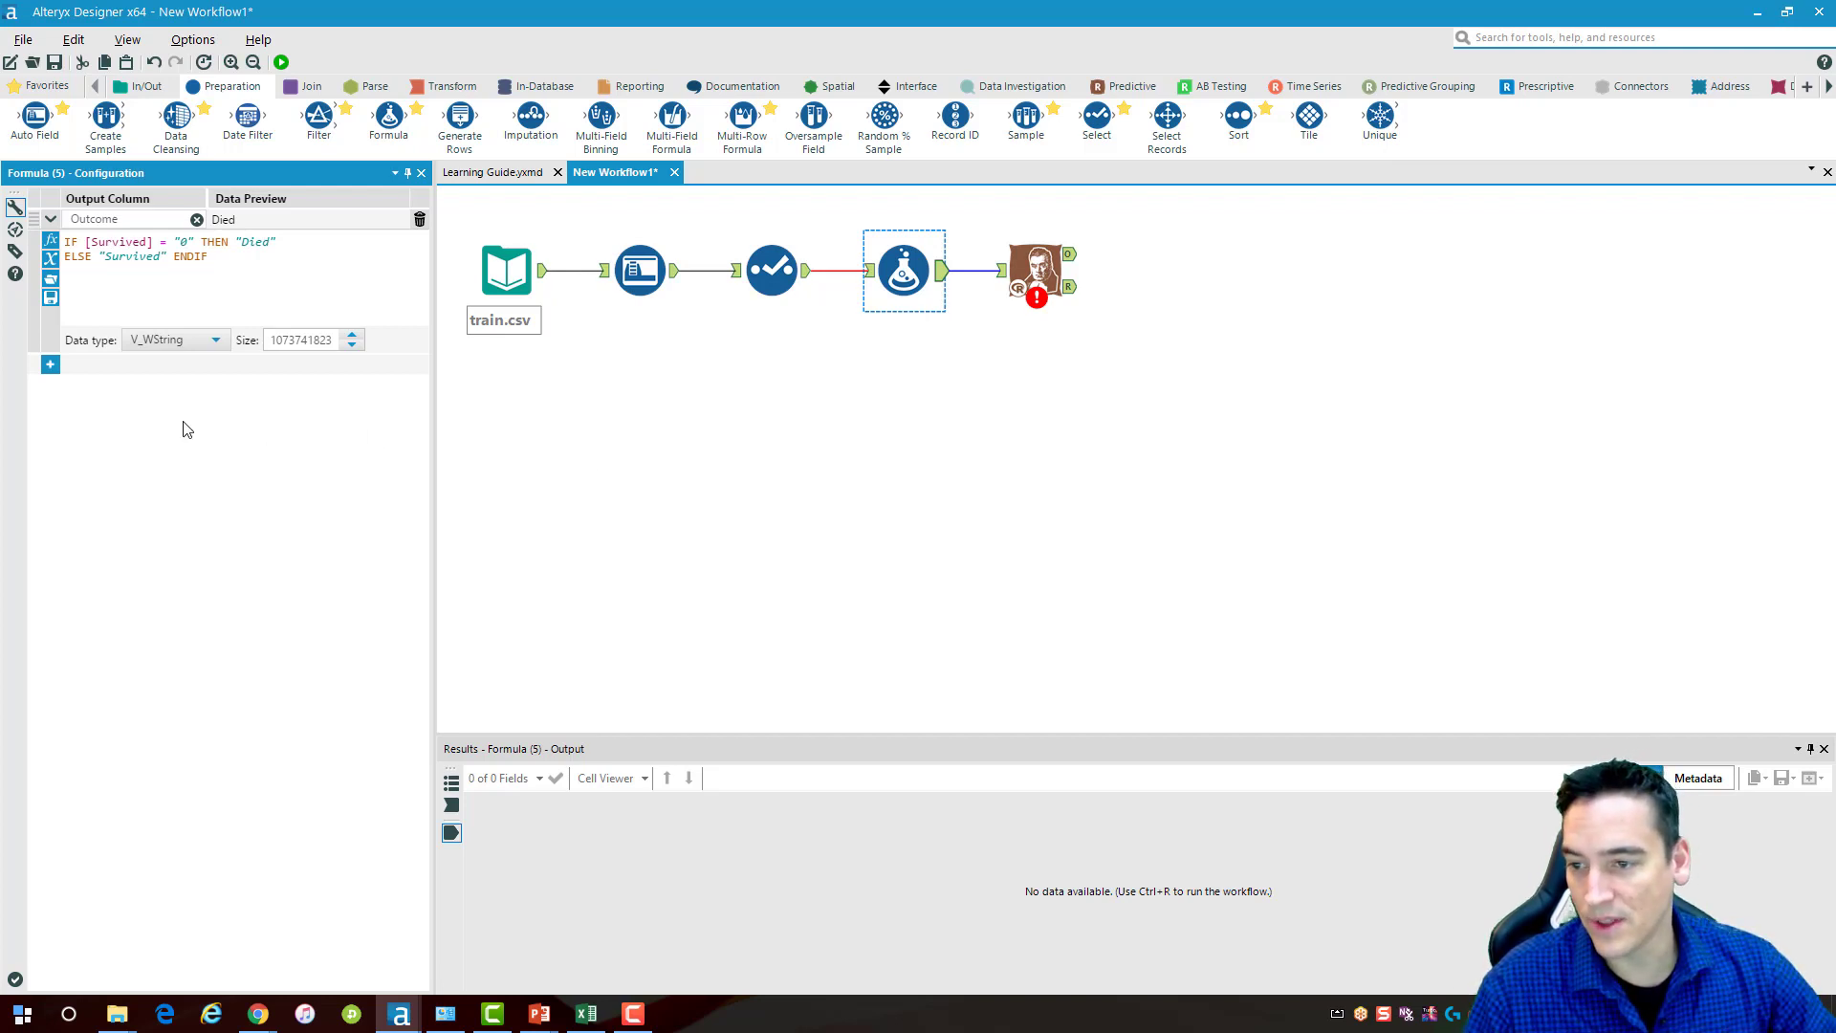
Add a second expression to the Formula tool from the IF c THEN t ELSE f ENDIF template, with the condition [Age] > 13
{"action": "left_click", "coordinate": [50, 368]}
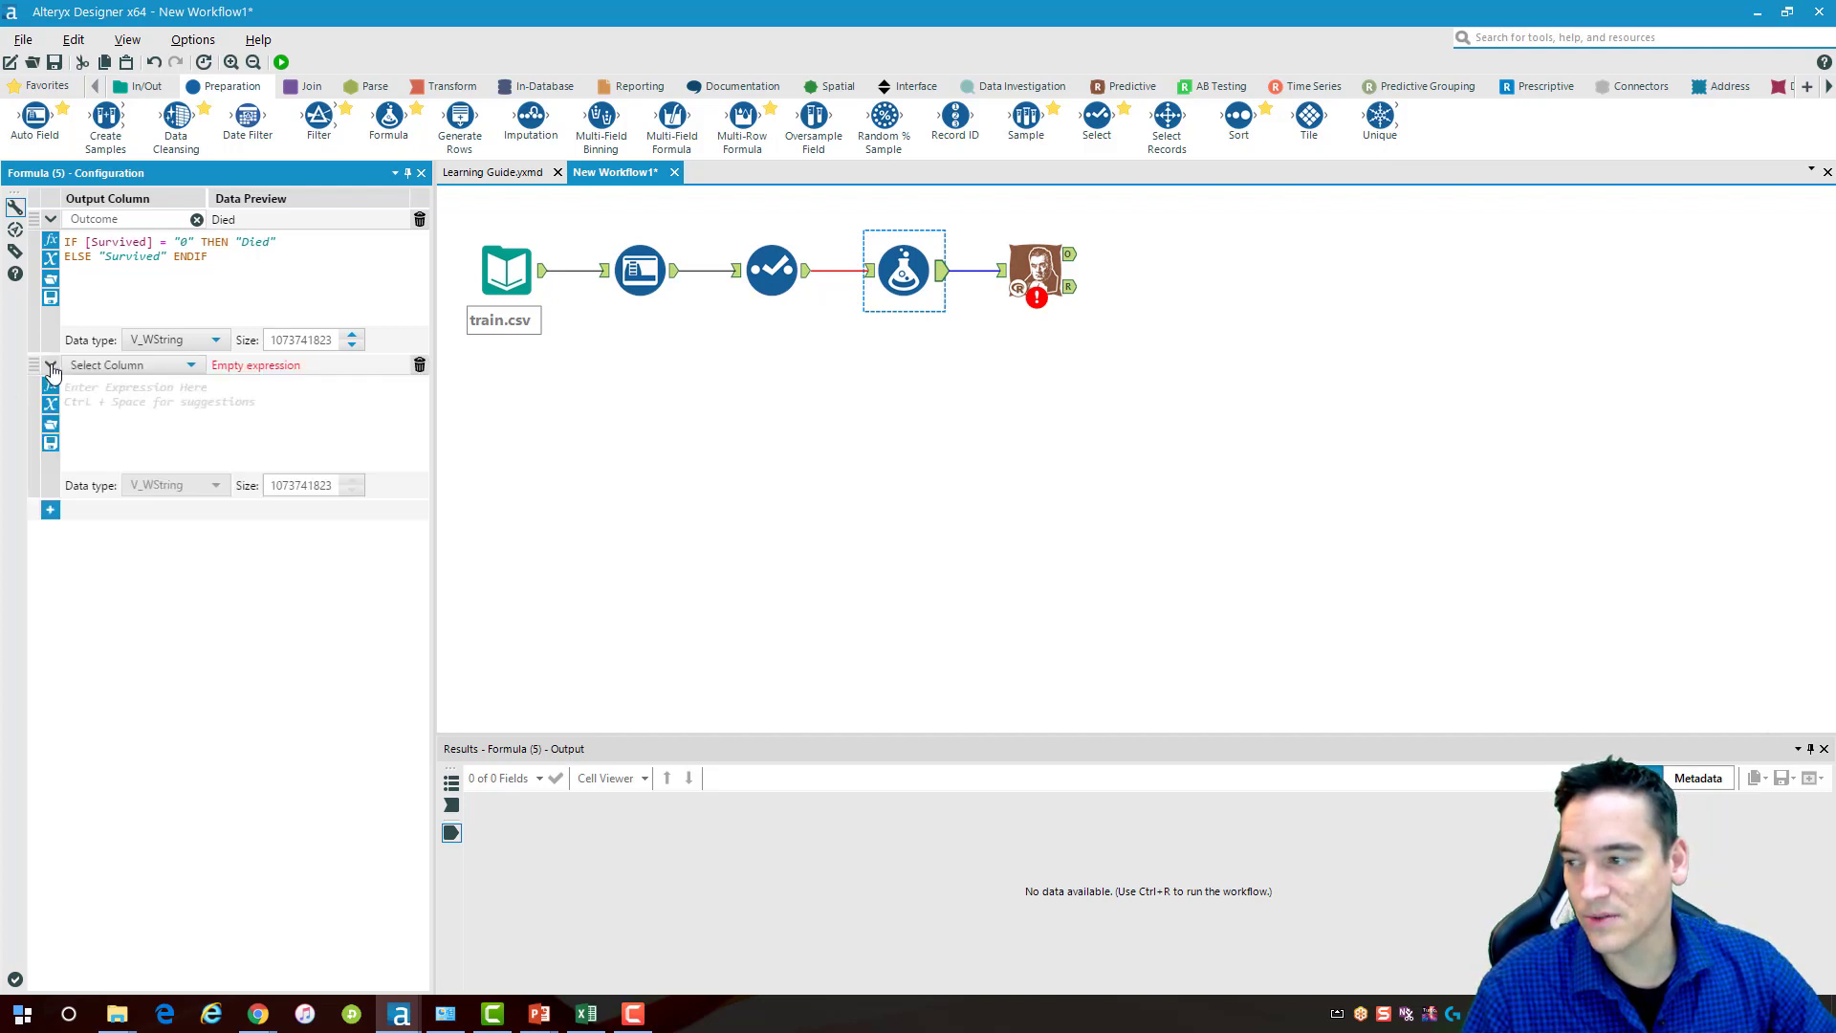
{"action": "left_click", "coordinate": [223, 403]}
{"action": "type", "text": "IF"}
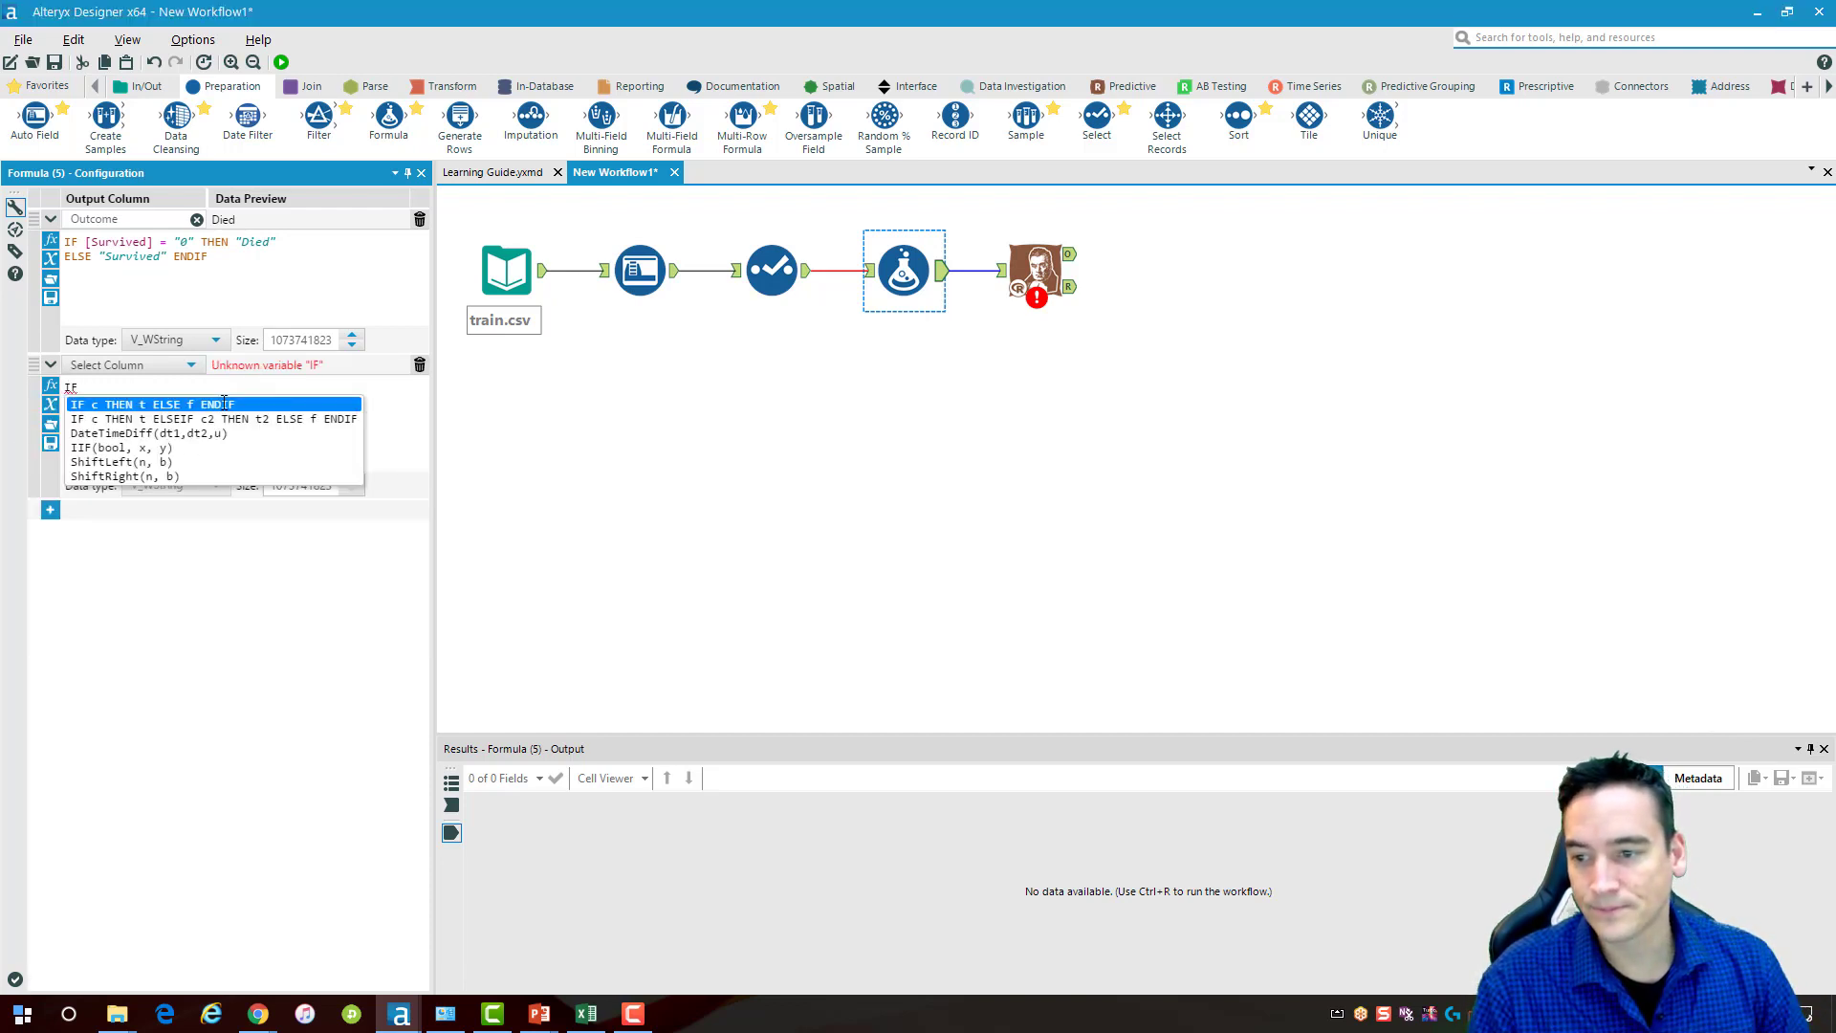
{"action": "key", "text": "Return"}
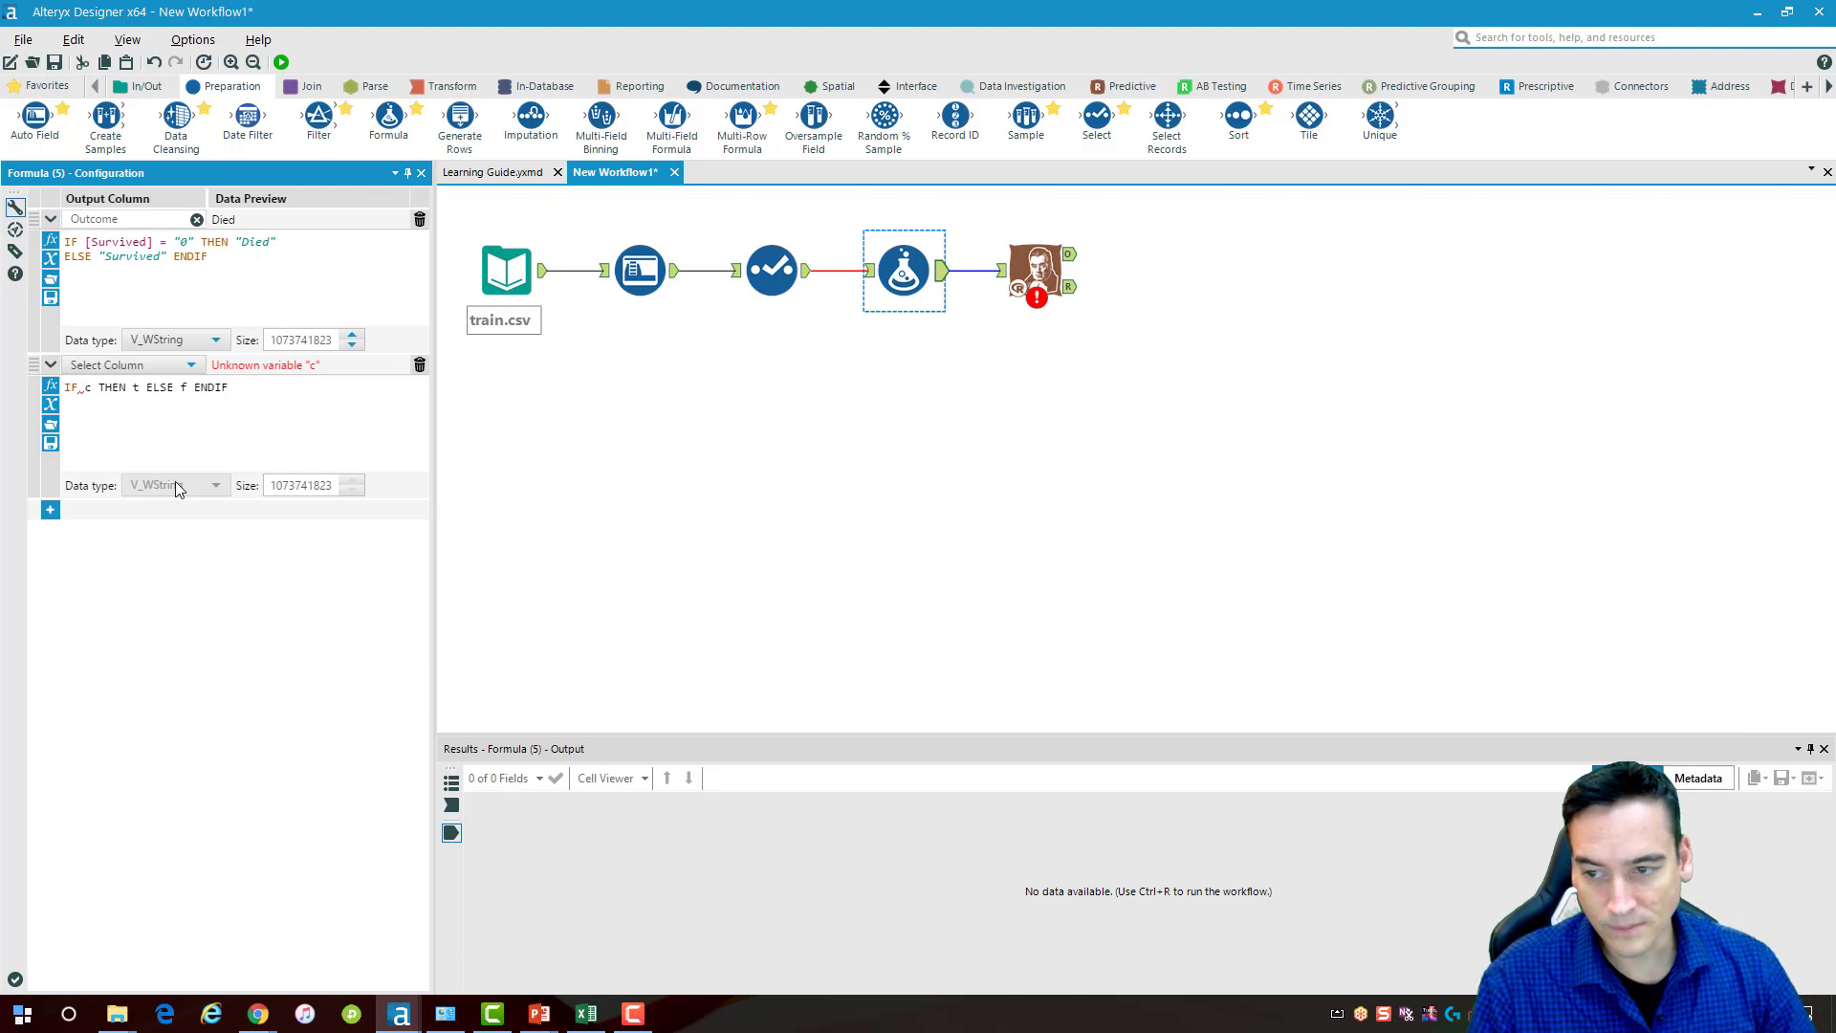
{"action": "type", "text": "[A"}
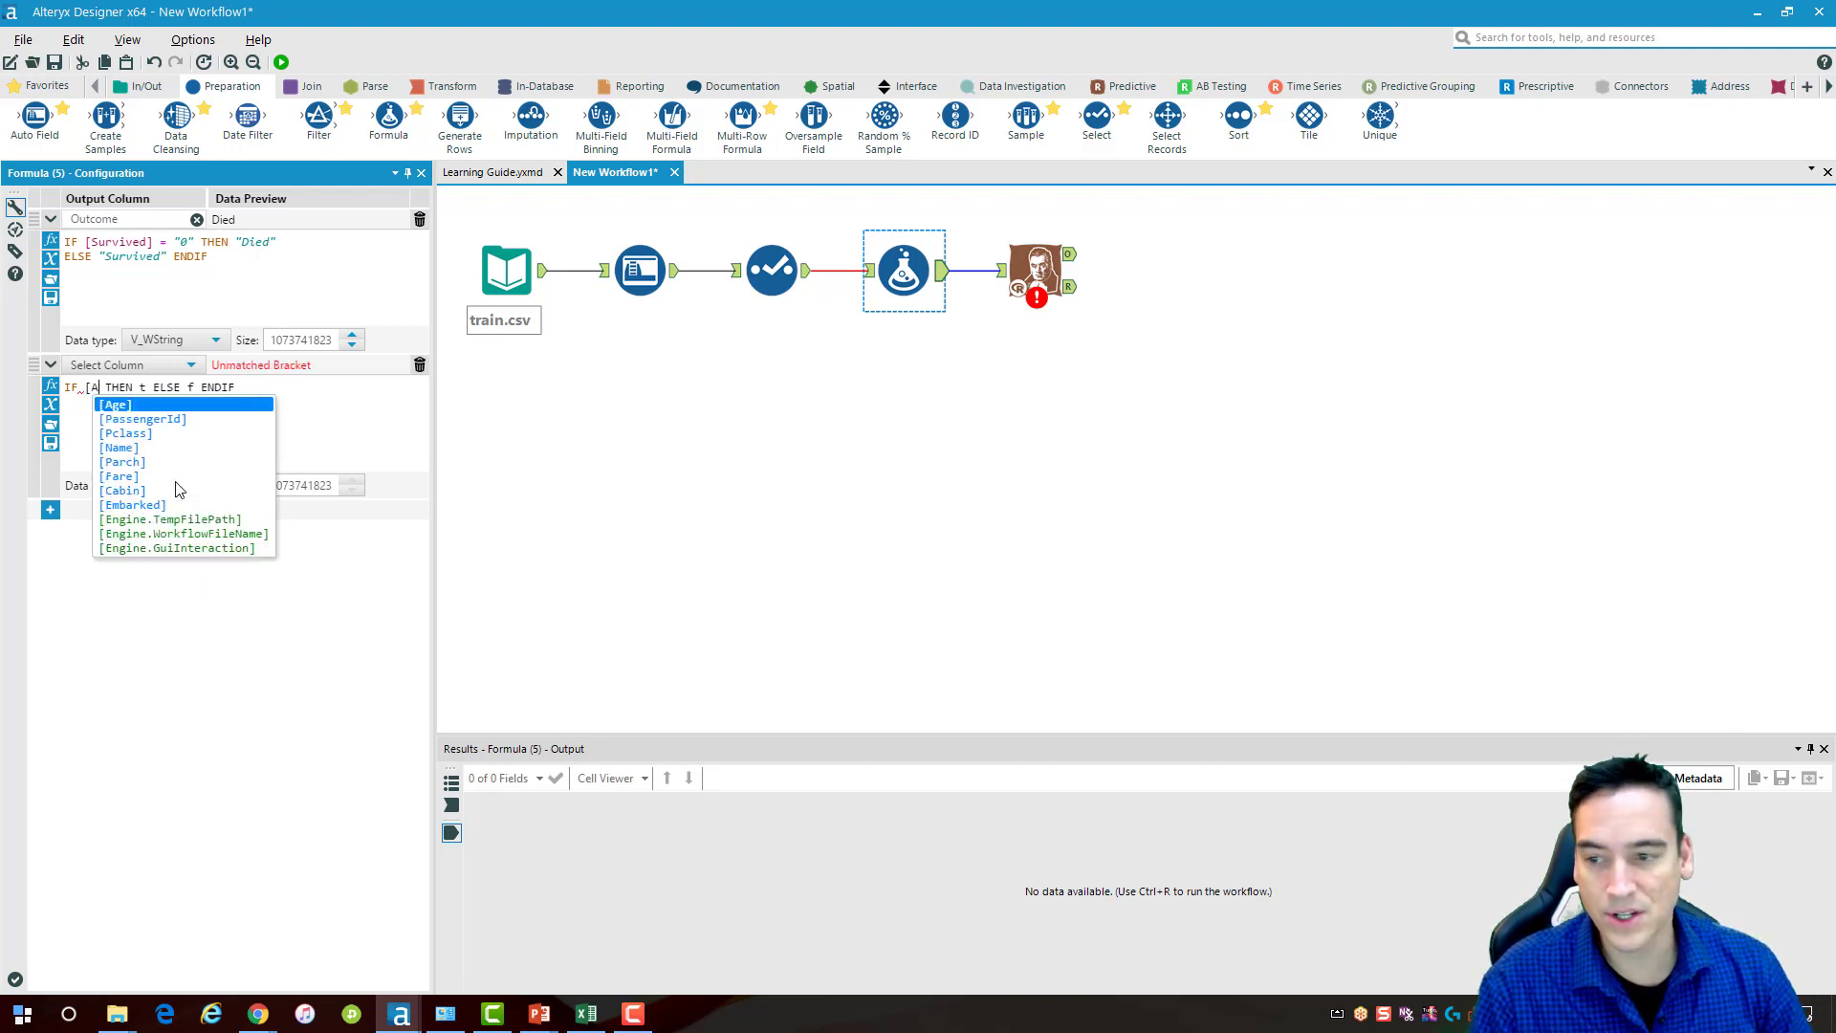
{"action": "key", "text": "Return"}
{"action": "type", "text": "> 13 THEN "}
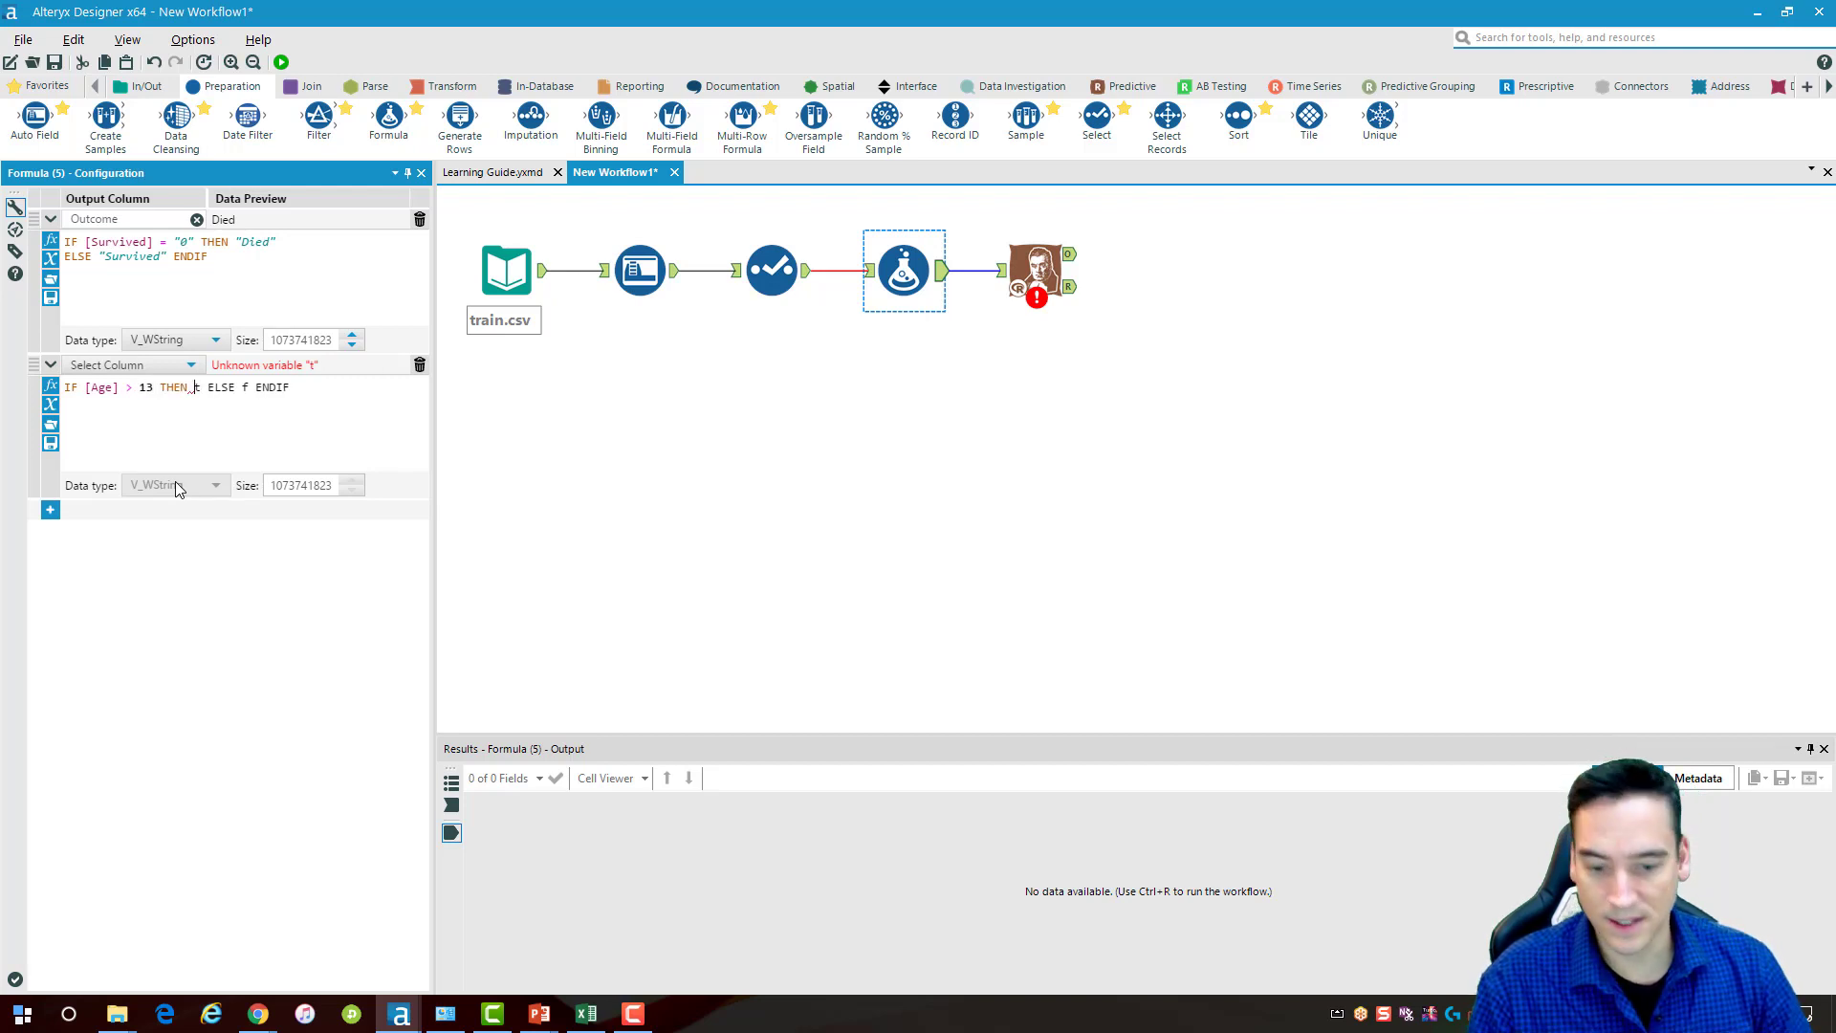
Make the Age expression return "Adult" when the condition is true and "Child" otherwise, placing the ELSE part on a new line
{"action": "type", "text": "\"Adult"}
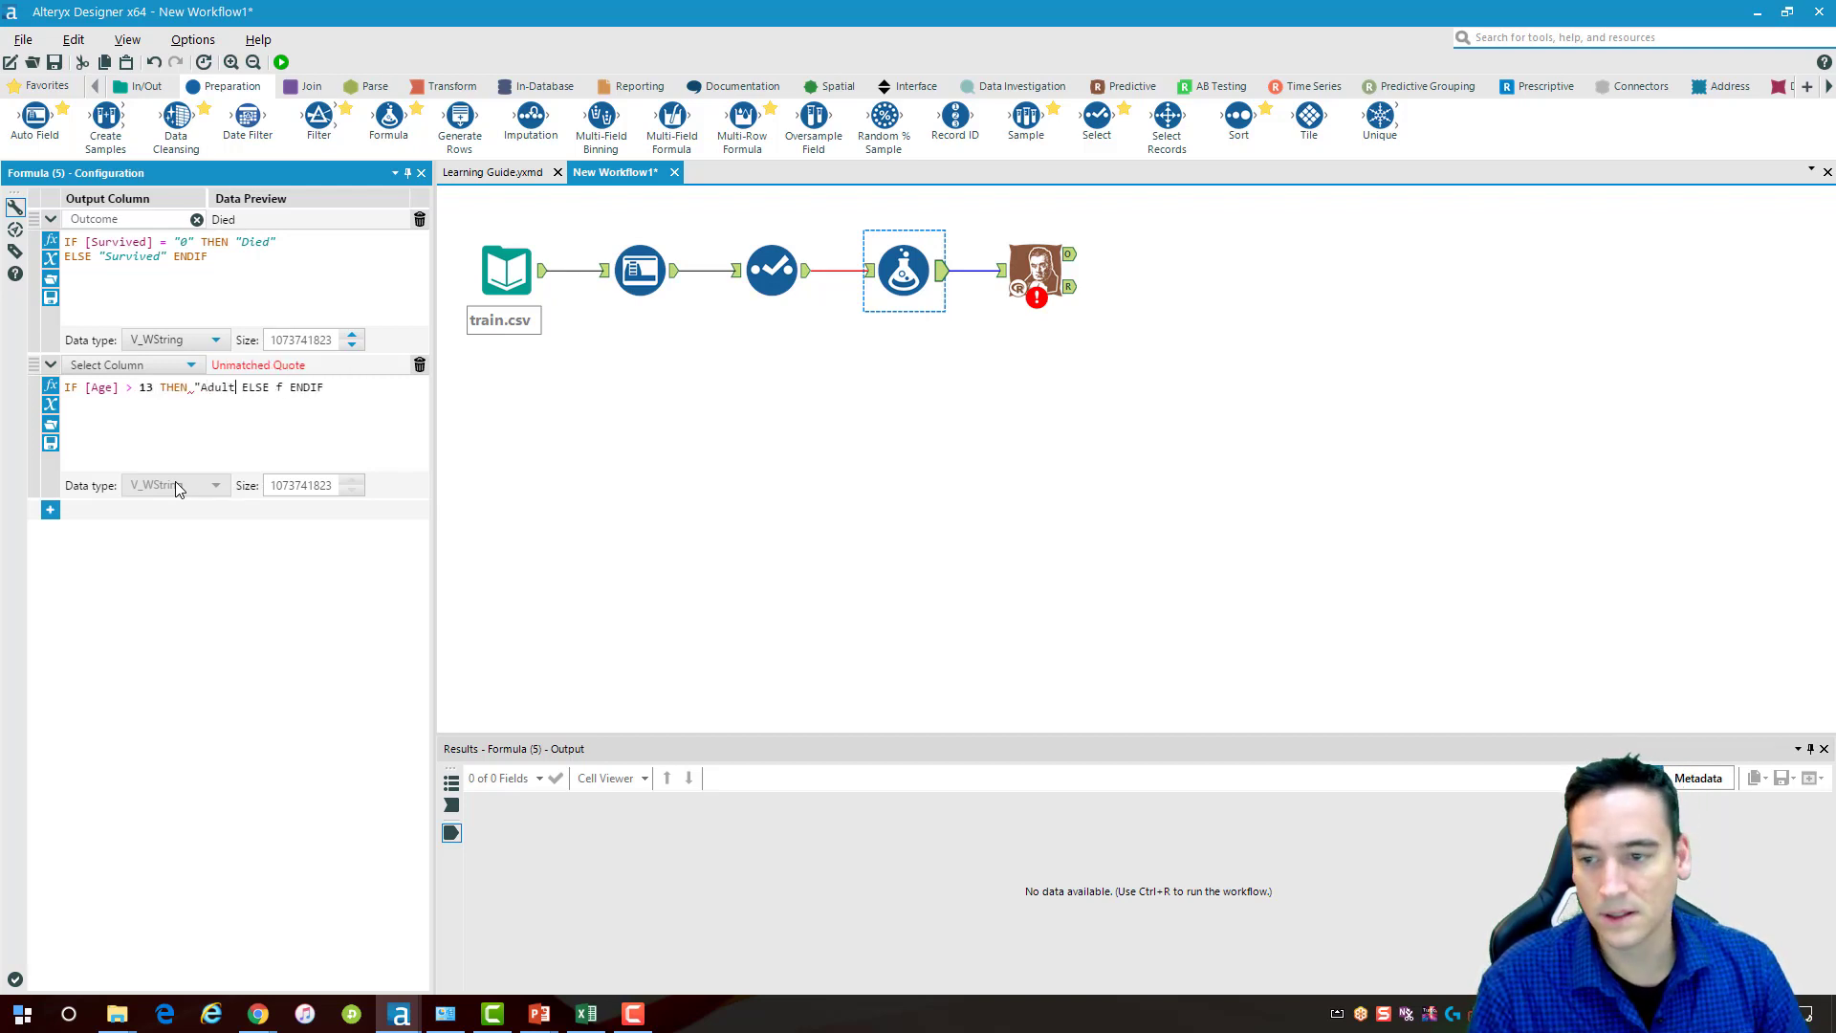
{"action": "type", "text": "\""}
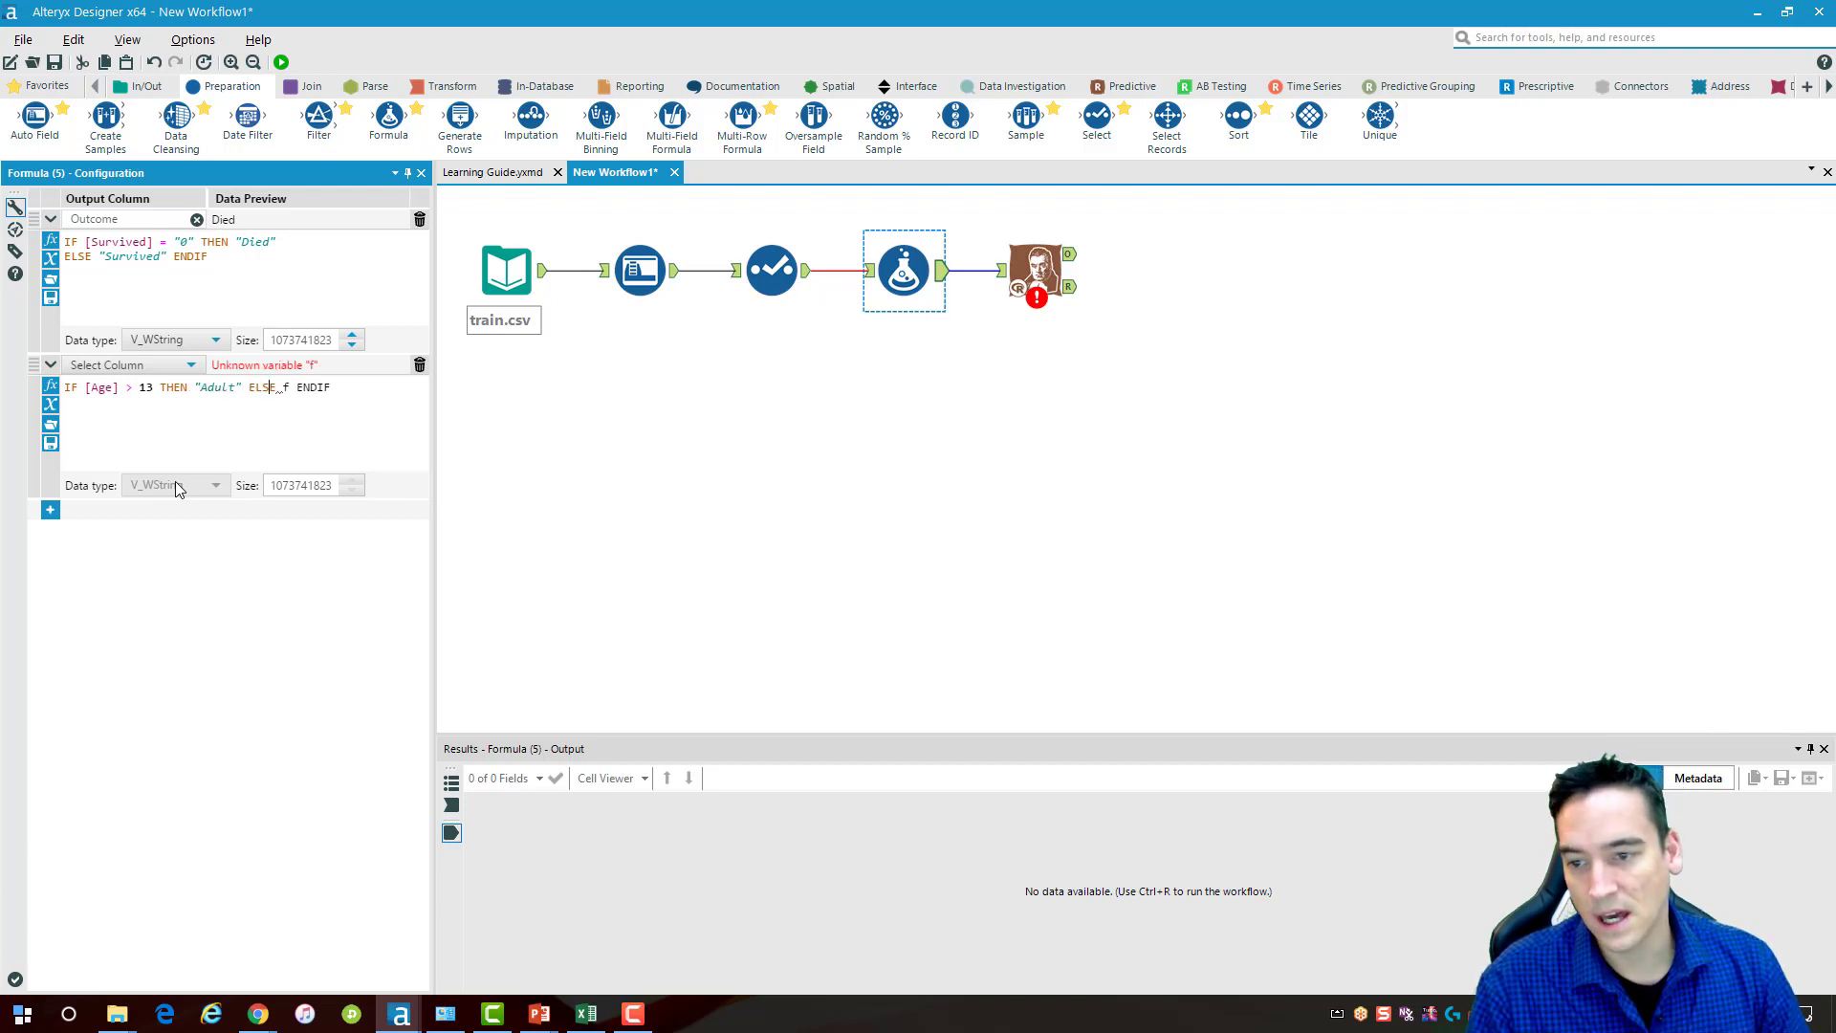
{"action": "key", "text": "Delete"}
{"action": "type", "text": "\""}
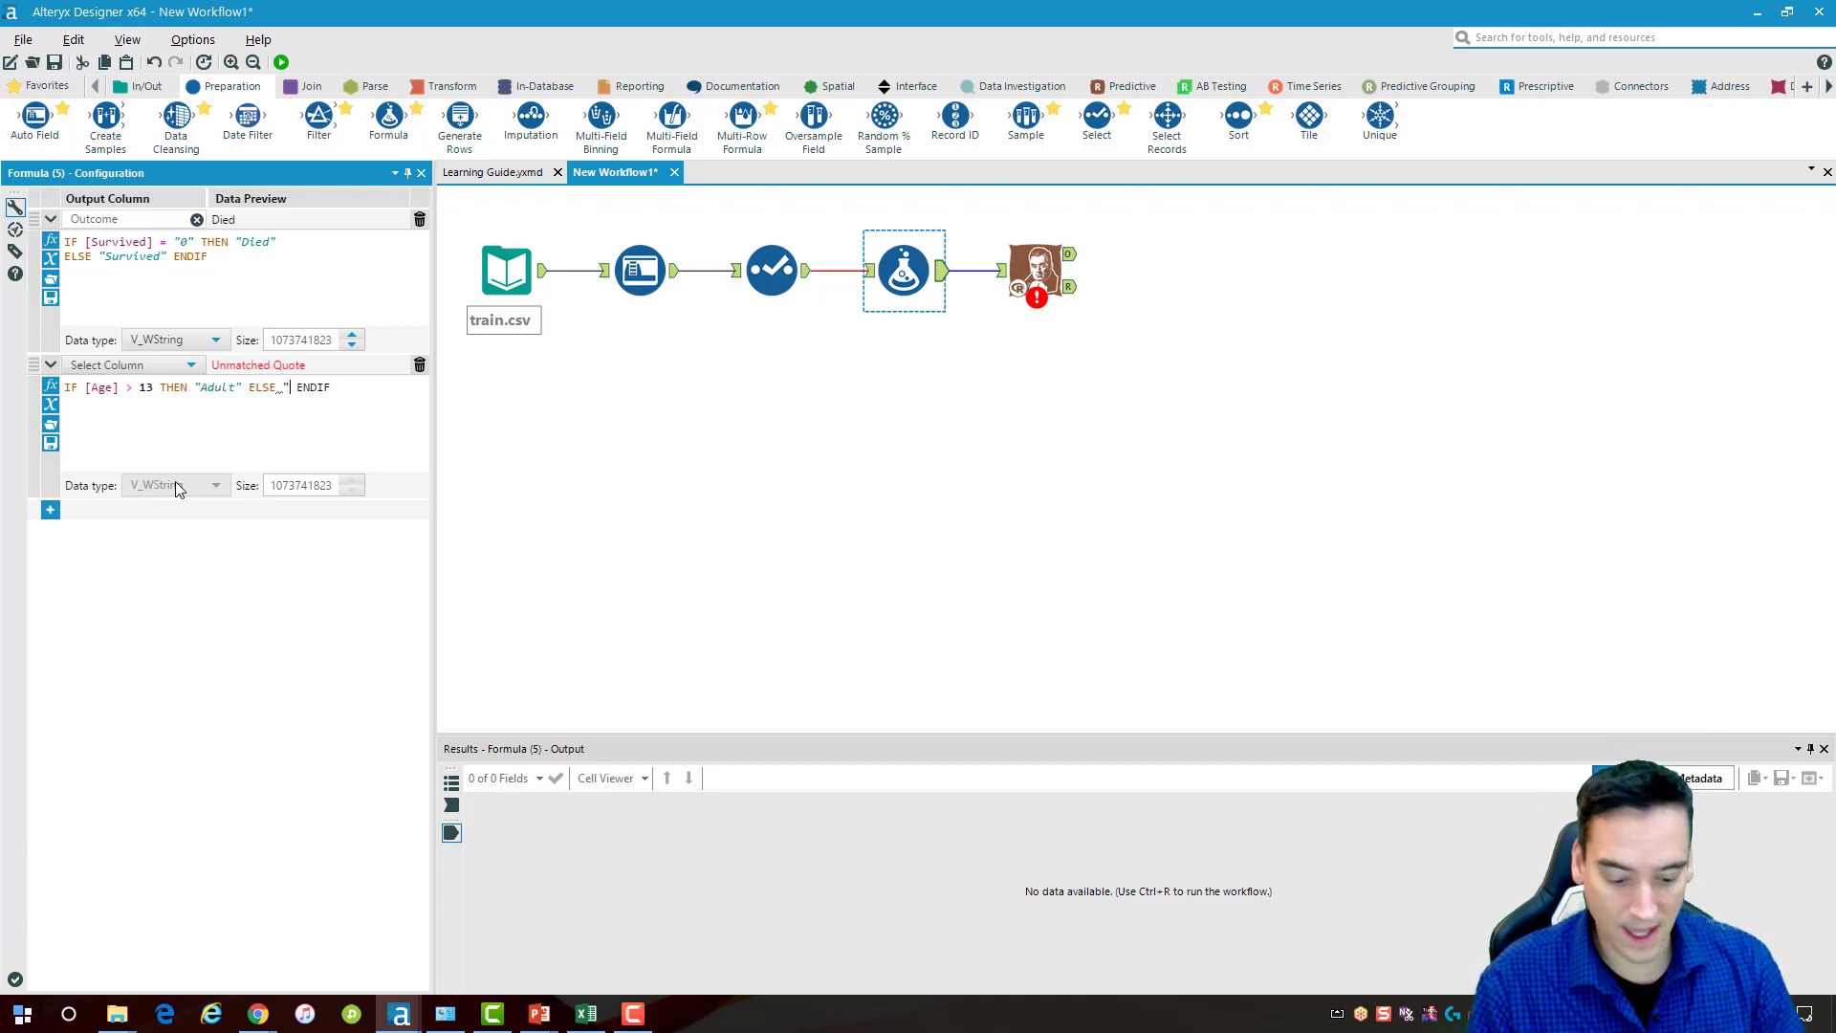
{"action": "type", "text": "Child"}
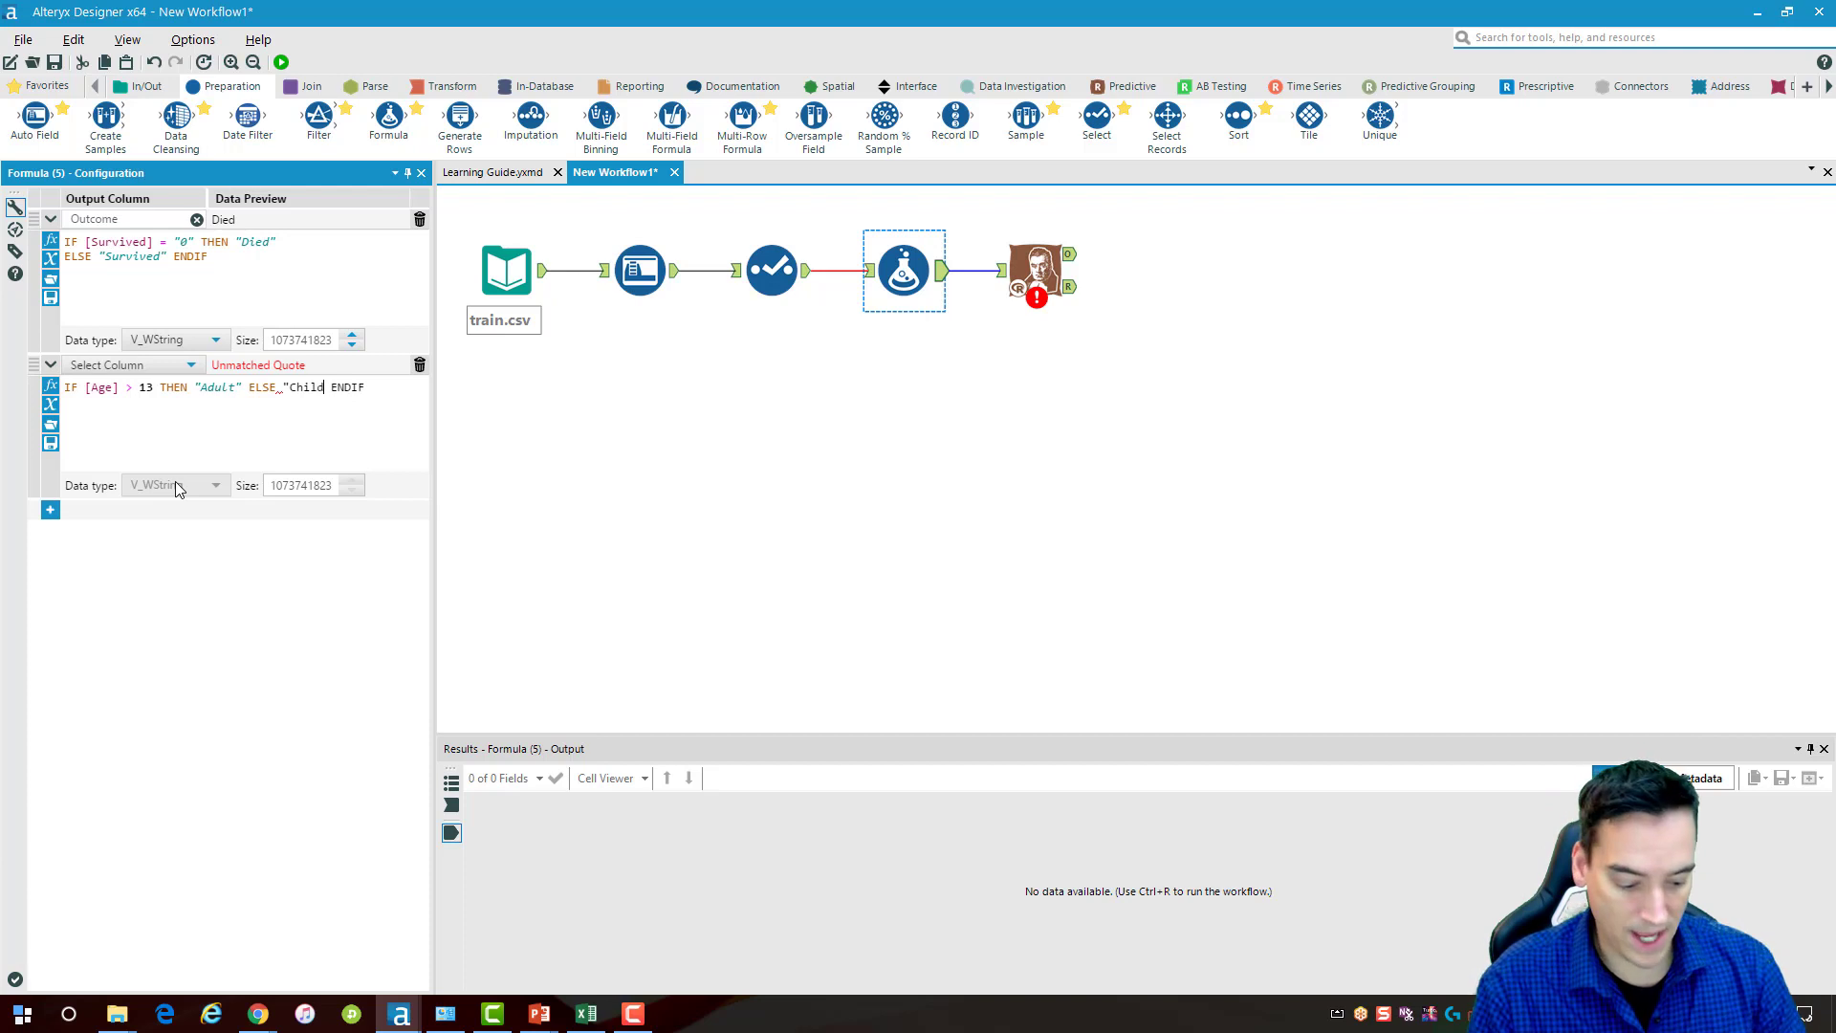
{"action": "type", "text": "\""}
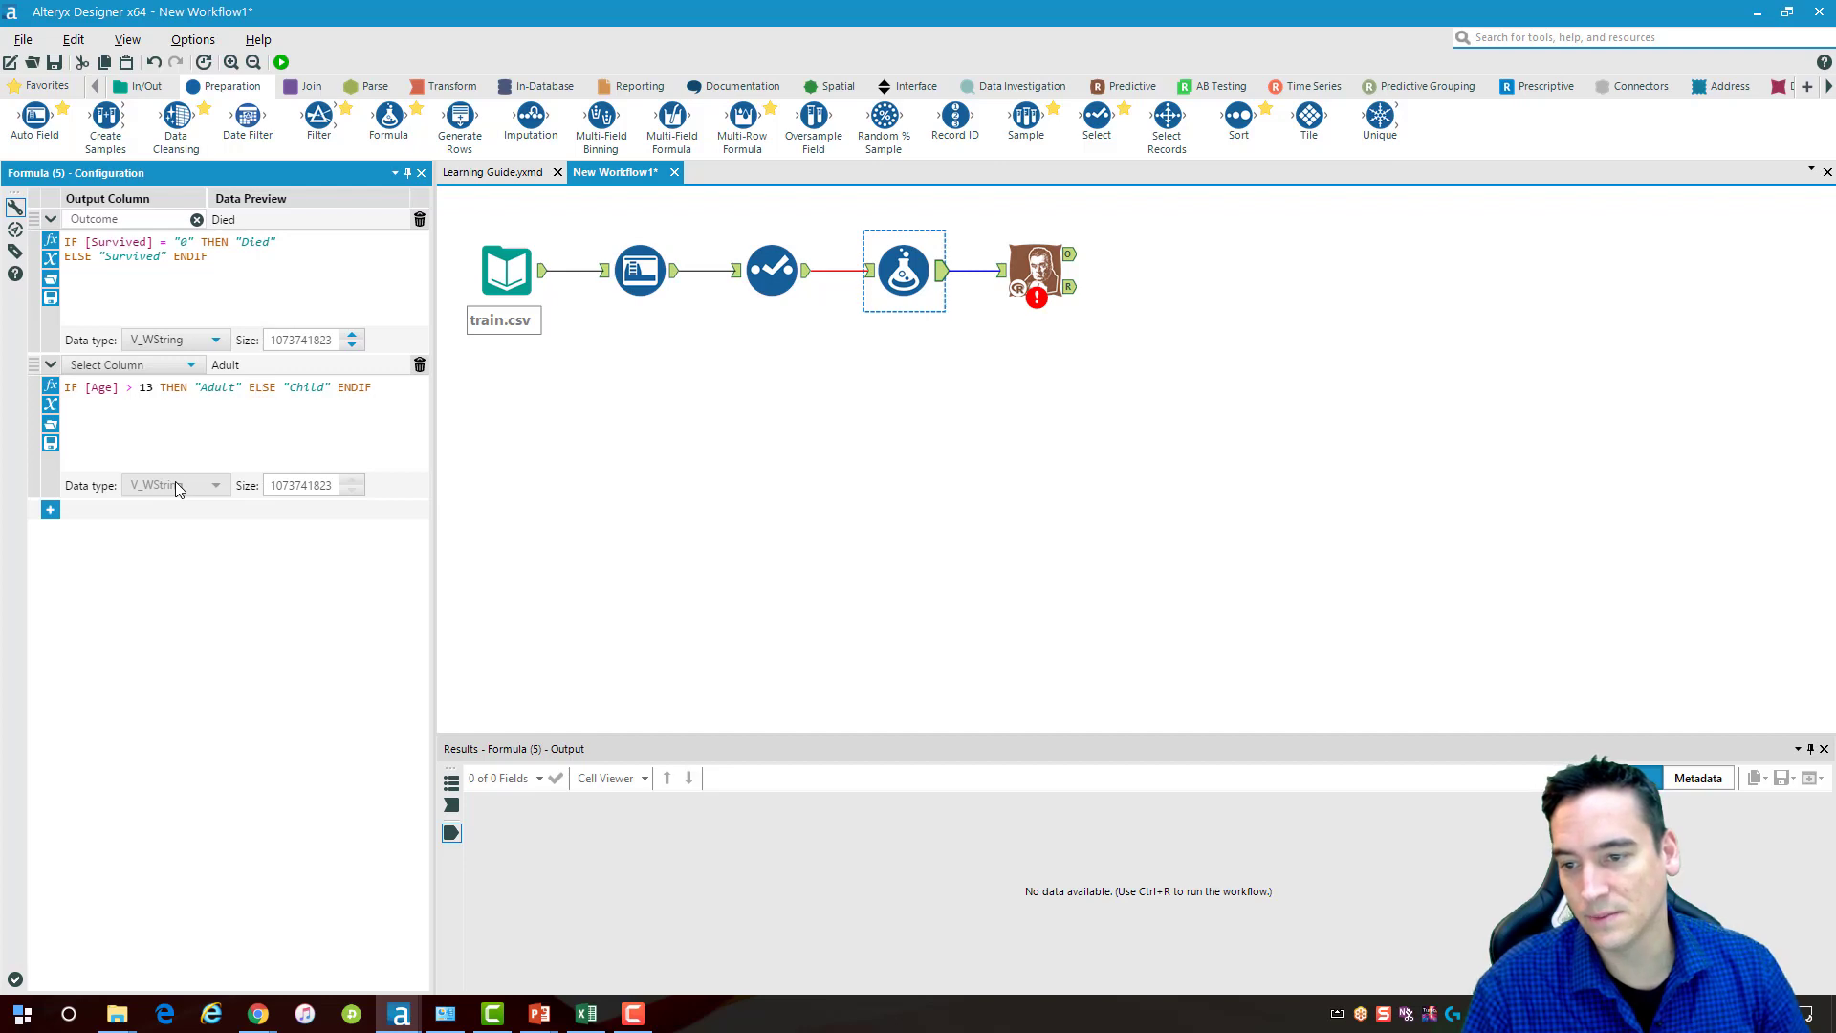
{"action": "key", "text": "Return"}
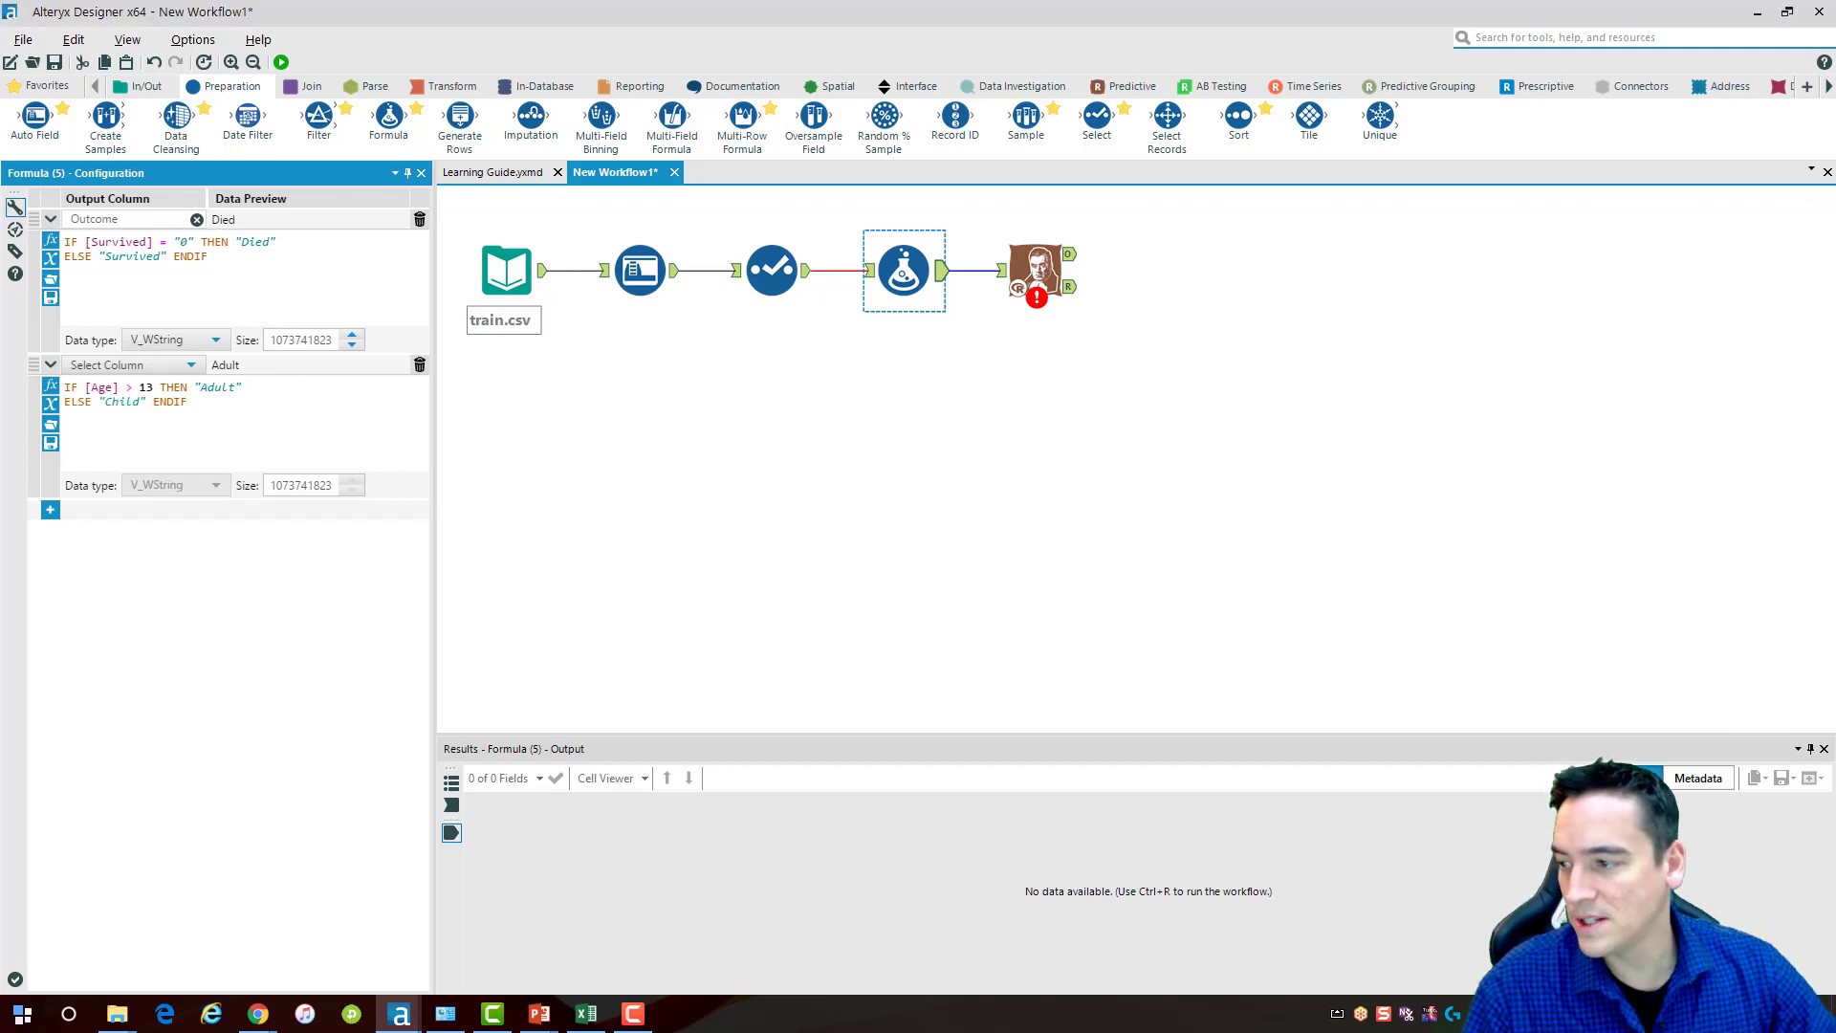
Add a third expression that updates the existing Cabin column, starting from the IF c THEN t ELSE f ENDIF template
{"action": "left_click", "coordinate": [51, 510]}
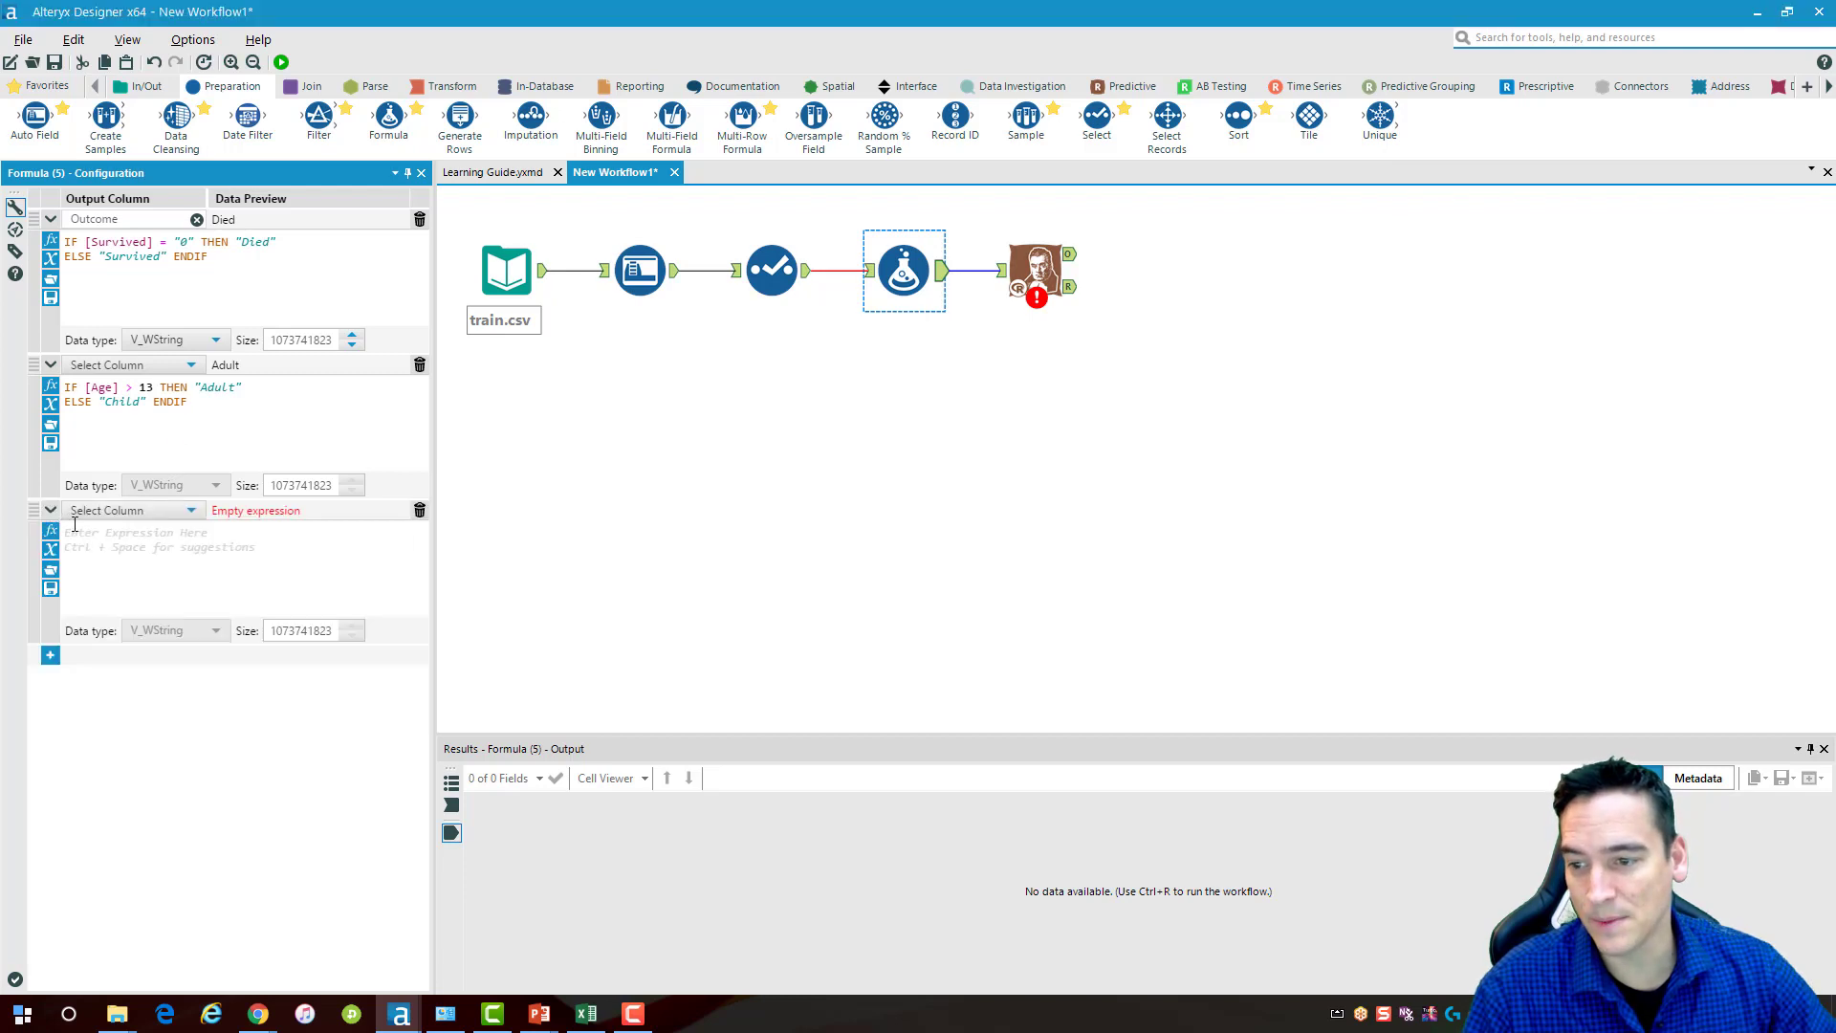
{"action": "left_click", "coordinate": [177, 518]}
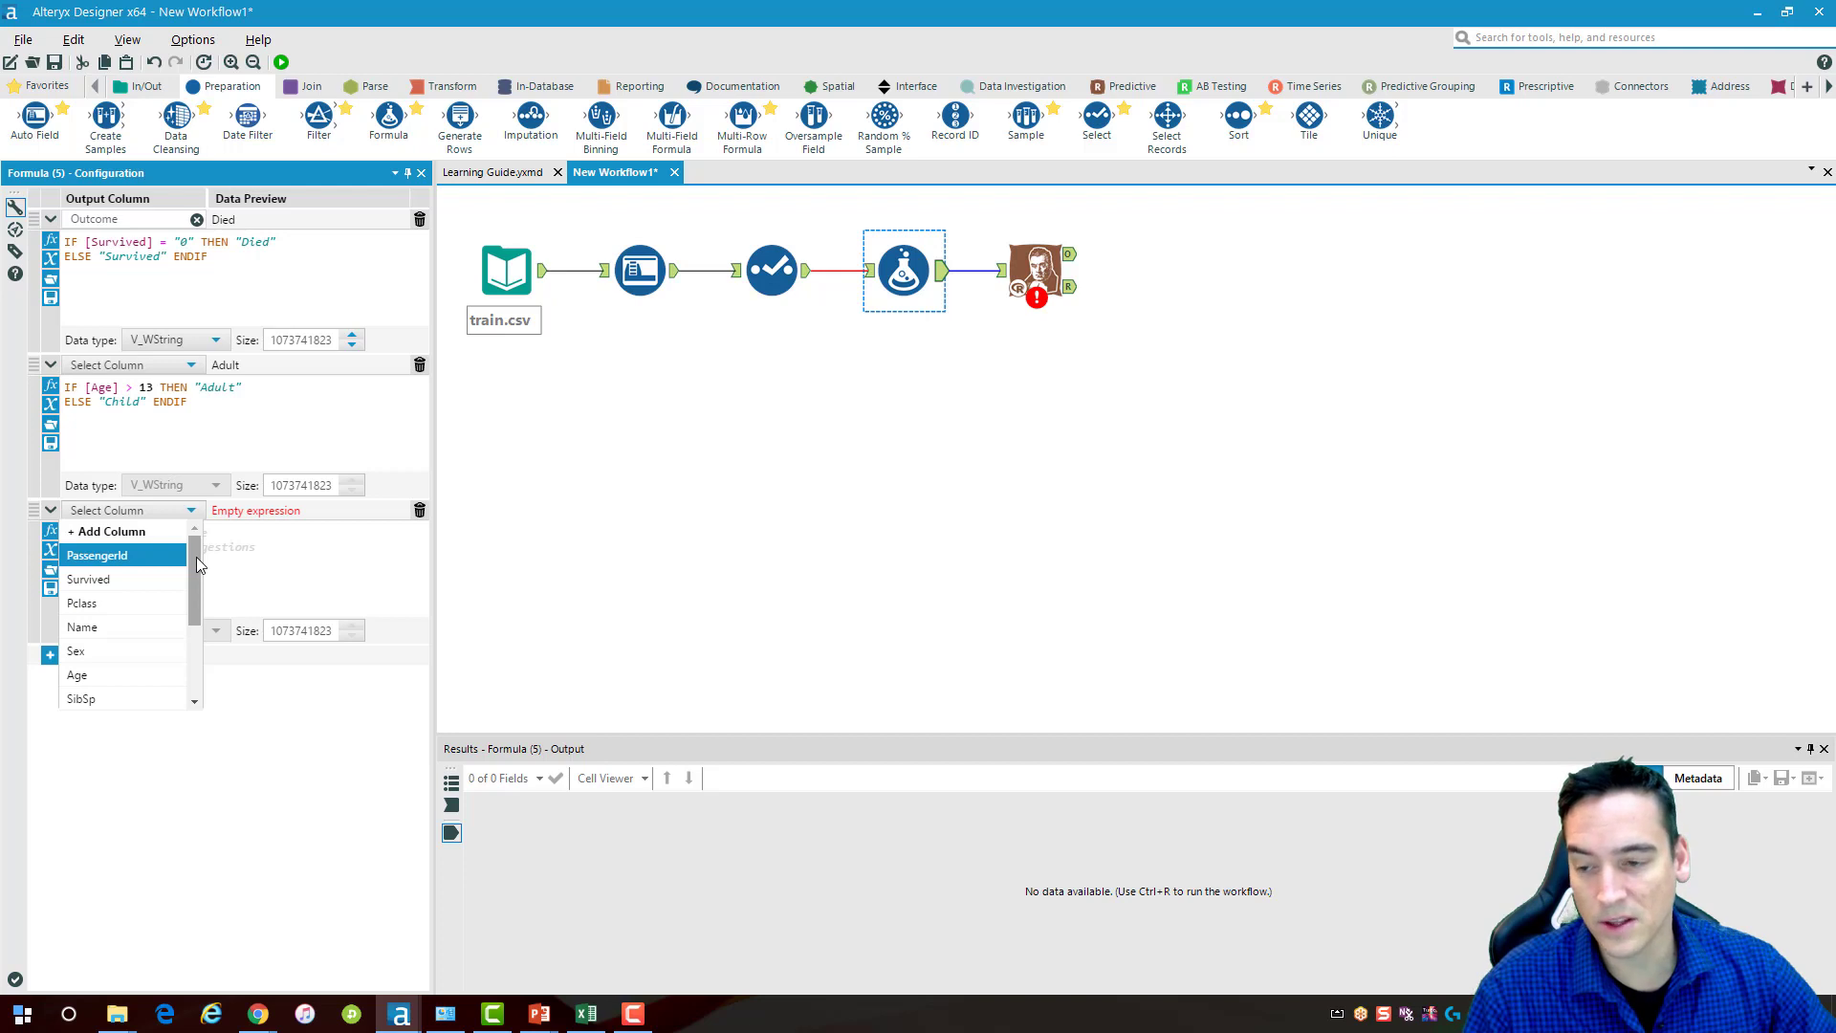
{"action": "left_click_drag", "start_coordinate": [197, 559], "coordinate": [156, 658]}
{"action": "left_click", "coordinate": [156, 654]}
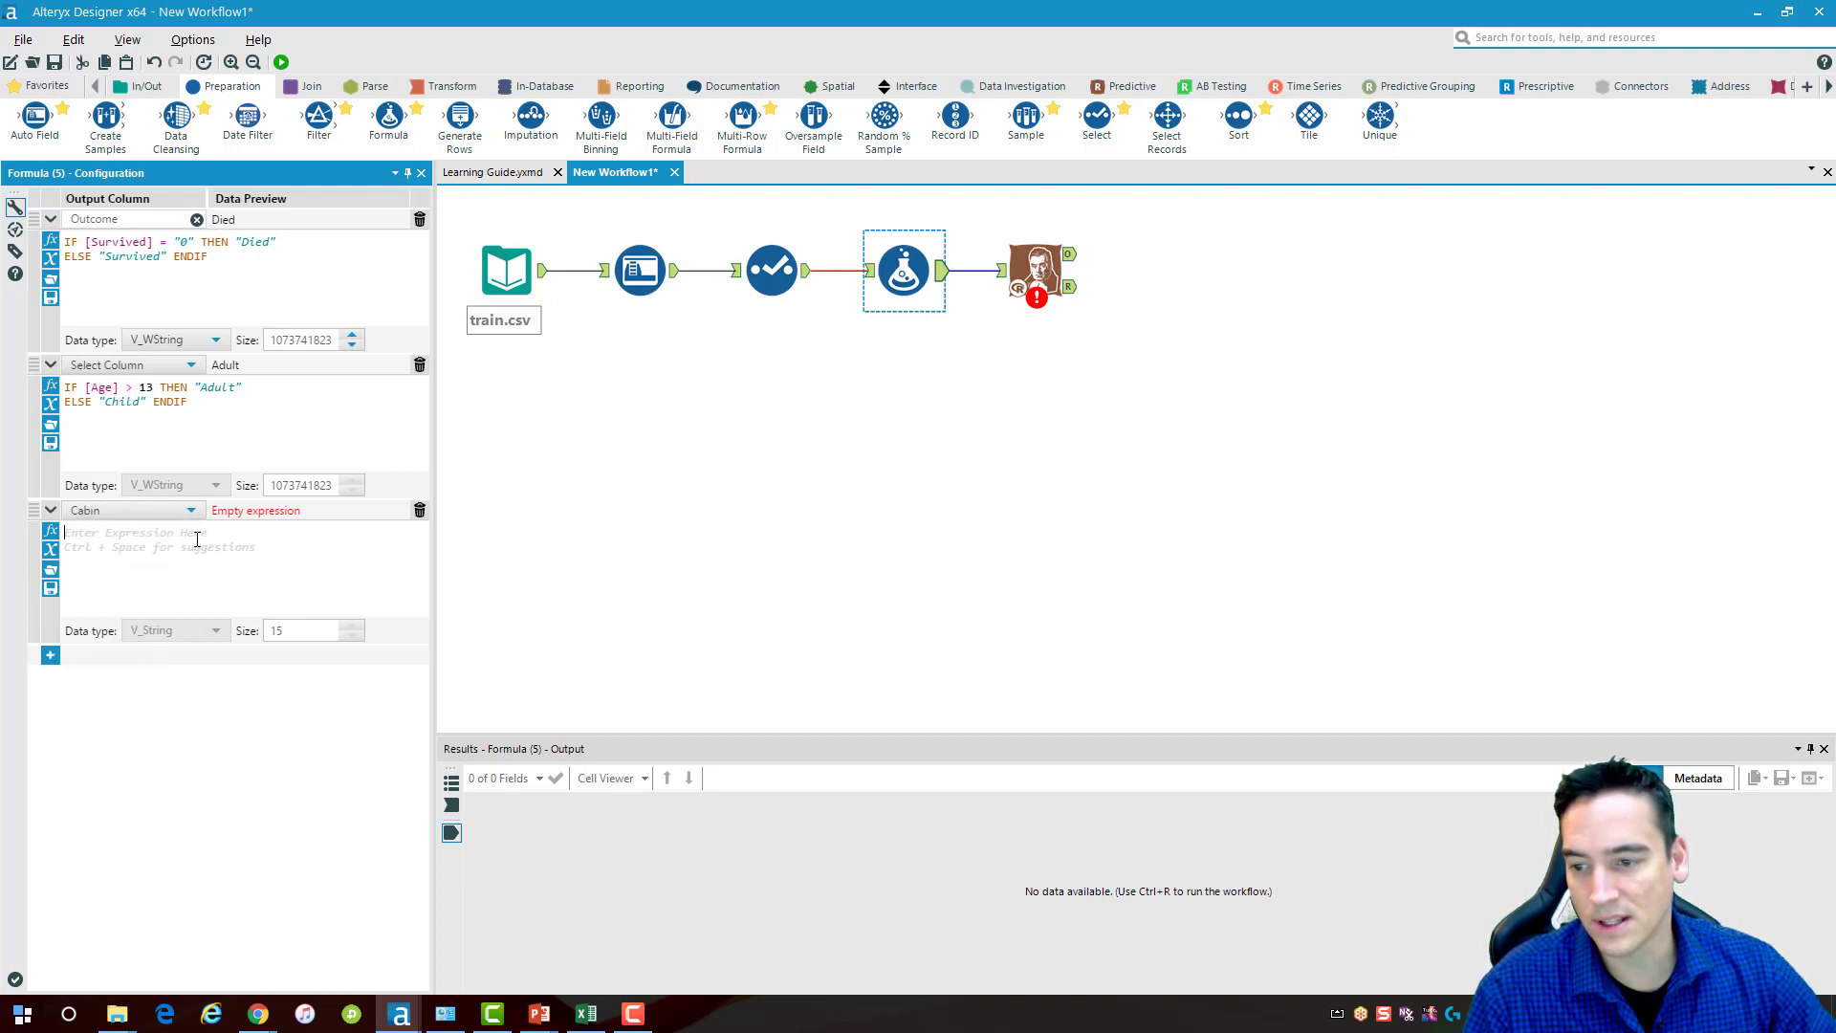
{"action": "type", "text": "IF"}
{"action": "left_click", "coordinate": [246, 551]}
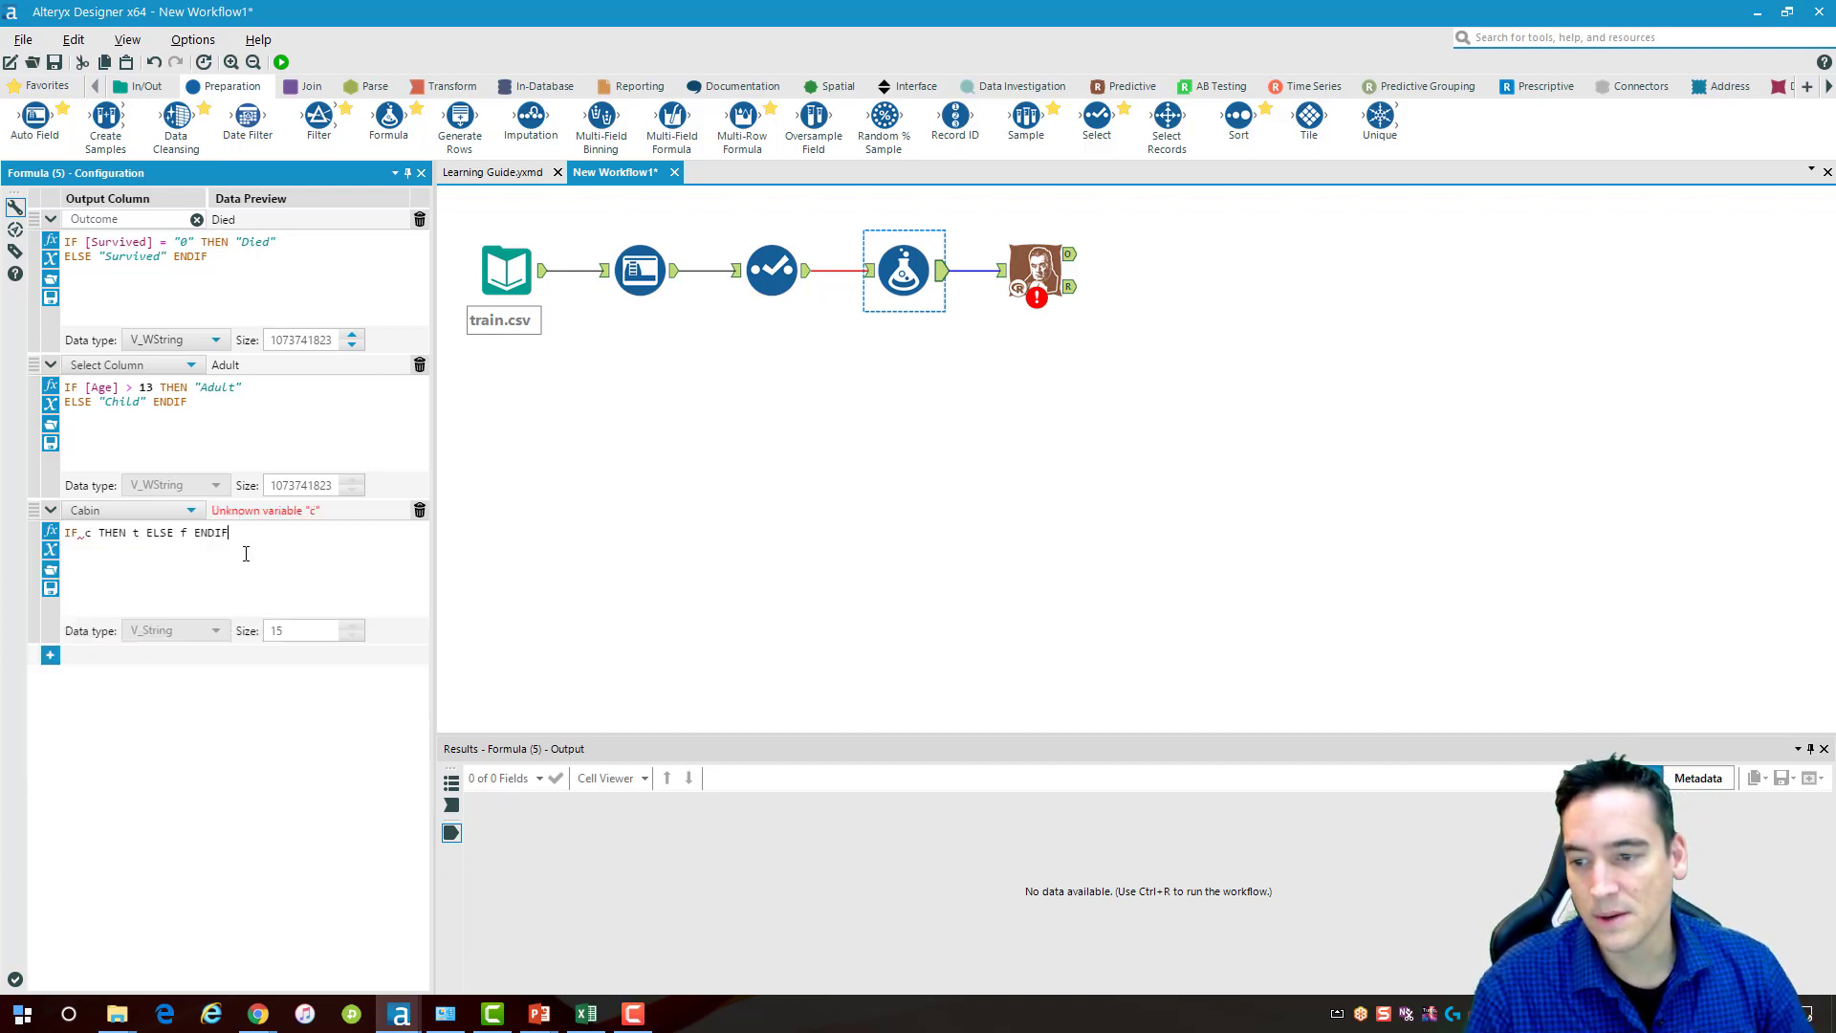
Set the condition of the Cabin expression to IsNull([Cabin])
{"action": "double_click", "coordinate": [88, 532]}
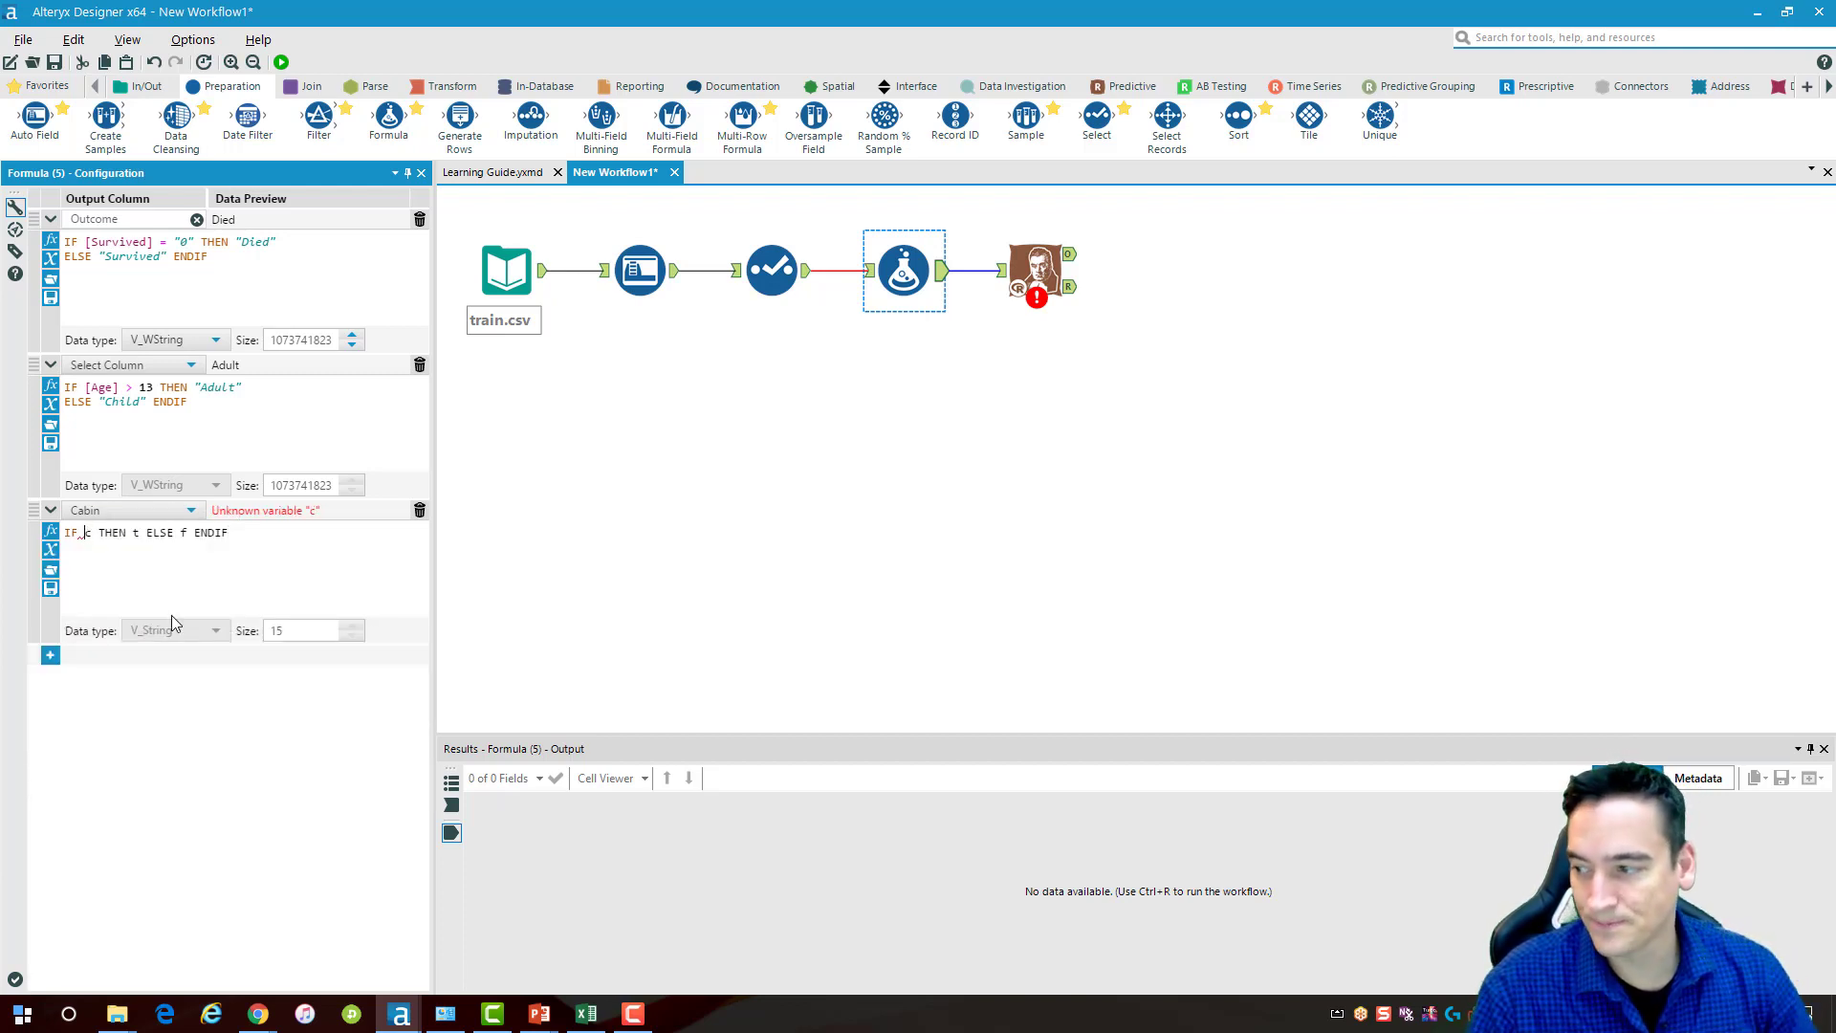
{"action": "key", "text": "Delete"}
{"action": "type", "text": "IsNull"}
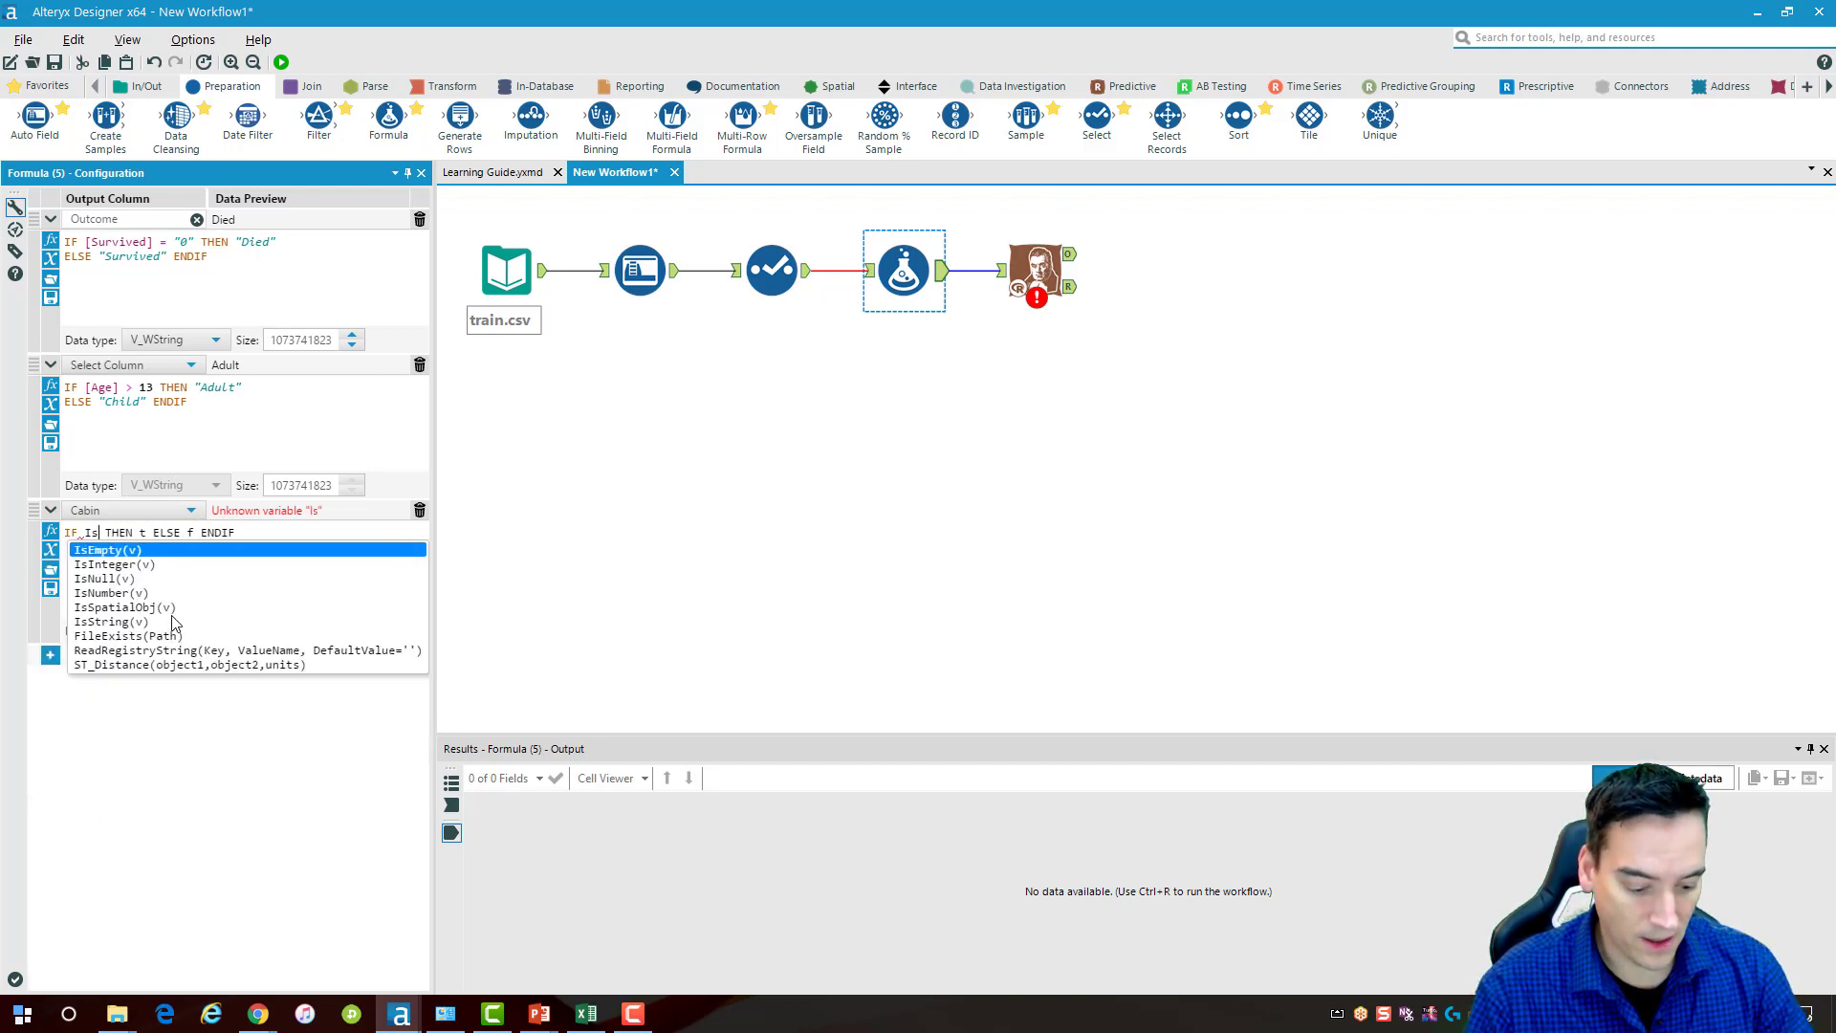
{"action": "type", "text": "(["}
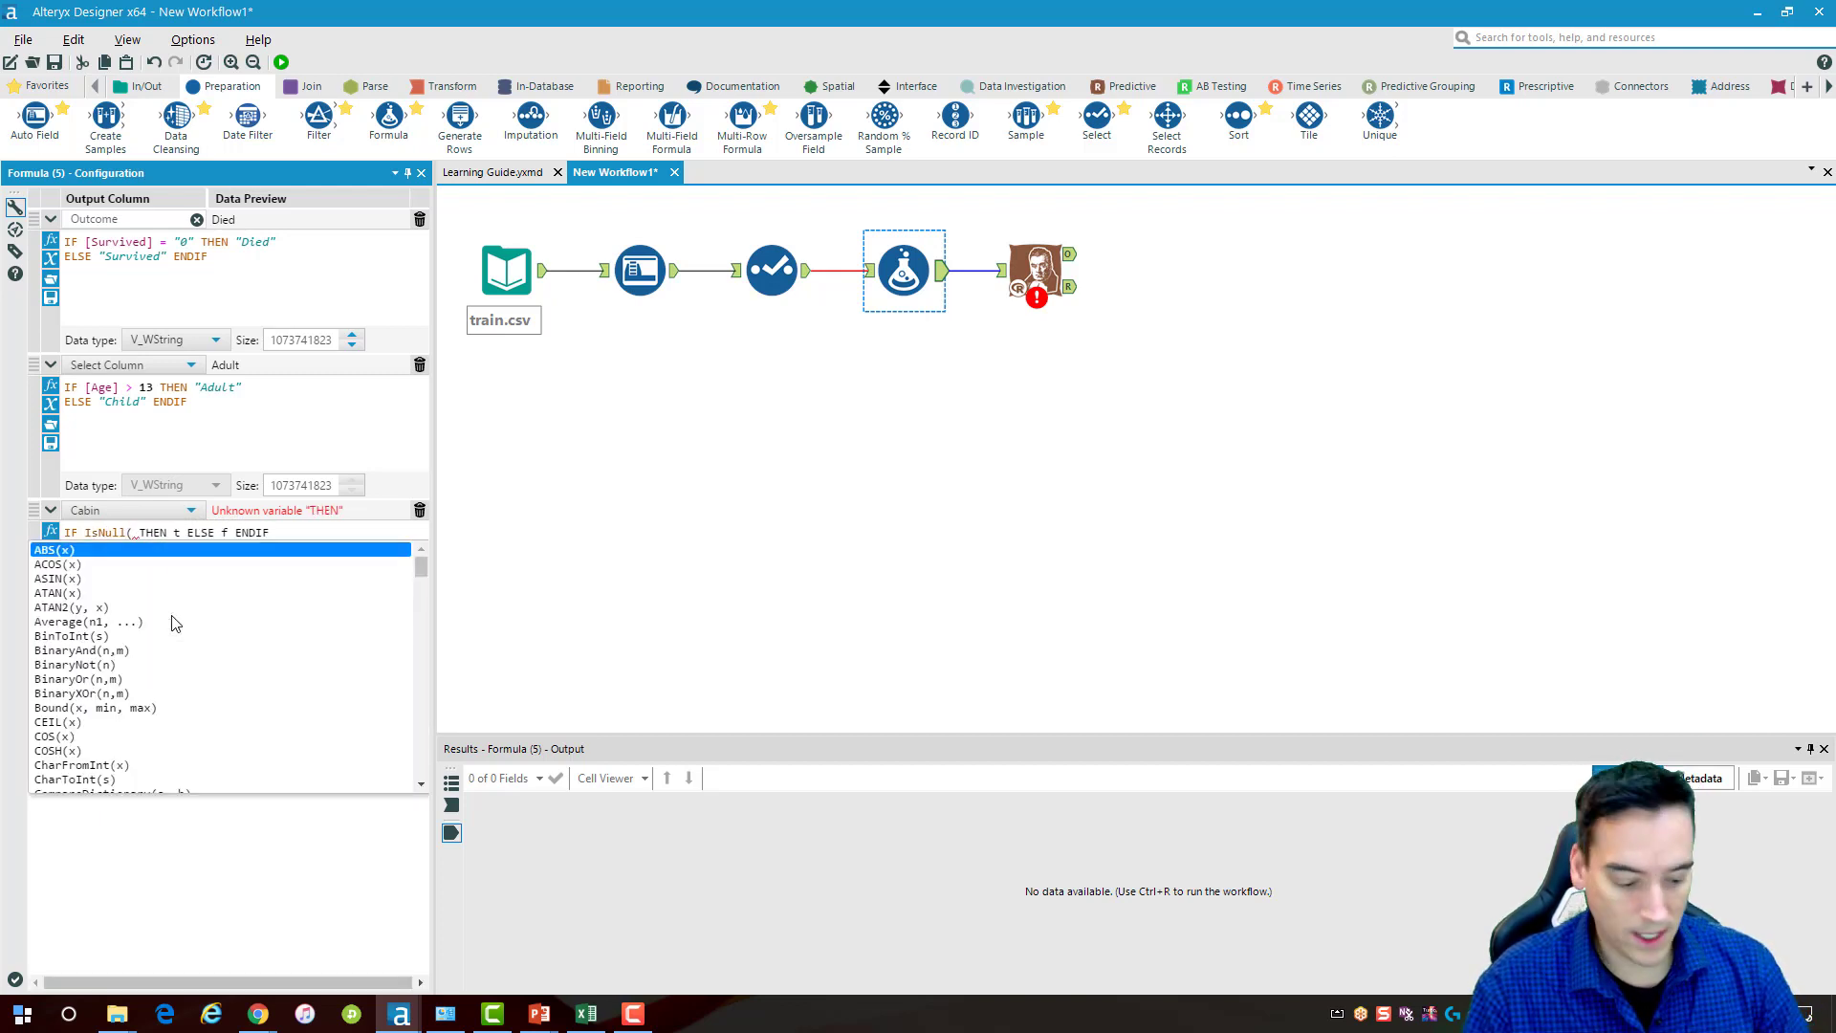
{"action": "key", "text": "Down"}
{"action": "key", "text": "Down"}
{"action": "key", "text": "Down"}
{"action": "key", "text": "Down"}
{"action": "key", "text": "Down"}
{"action": "key", "text": "Down"}
{"action": "key", "text": "Down"}
{"action": "key", "text": "Down"}
{"action": "key", "text": "Down"}
{"action": "key", "text": "Down"}
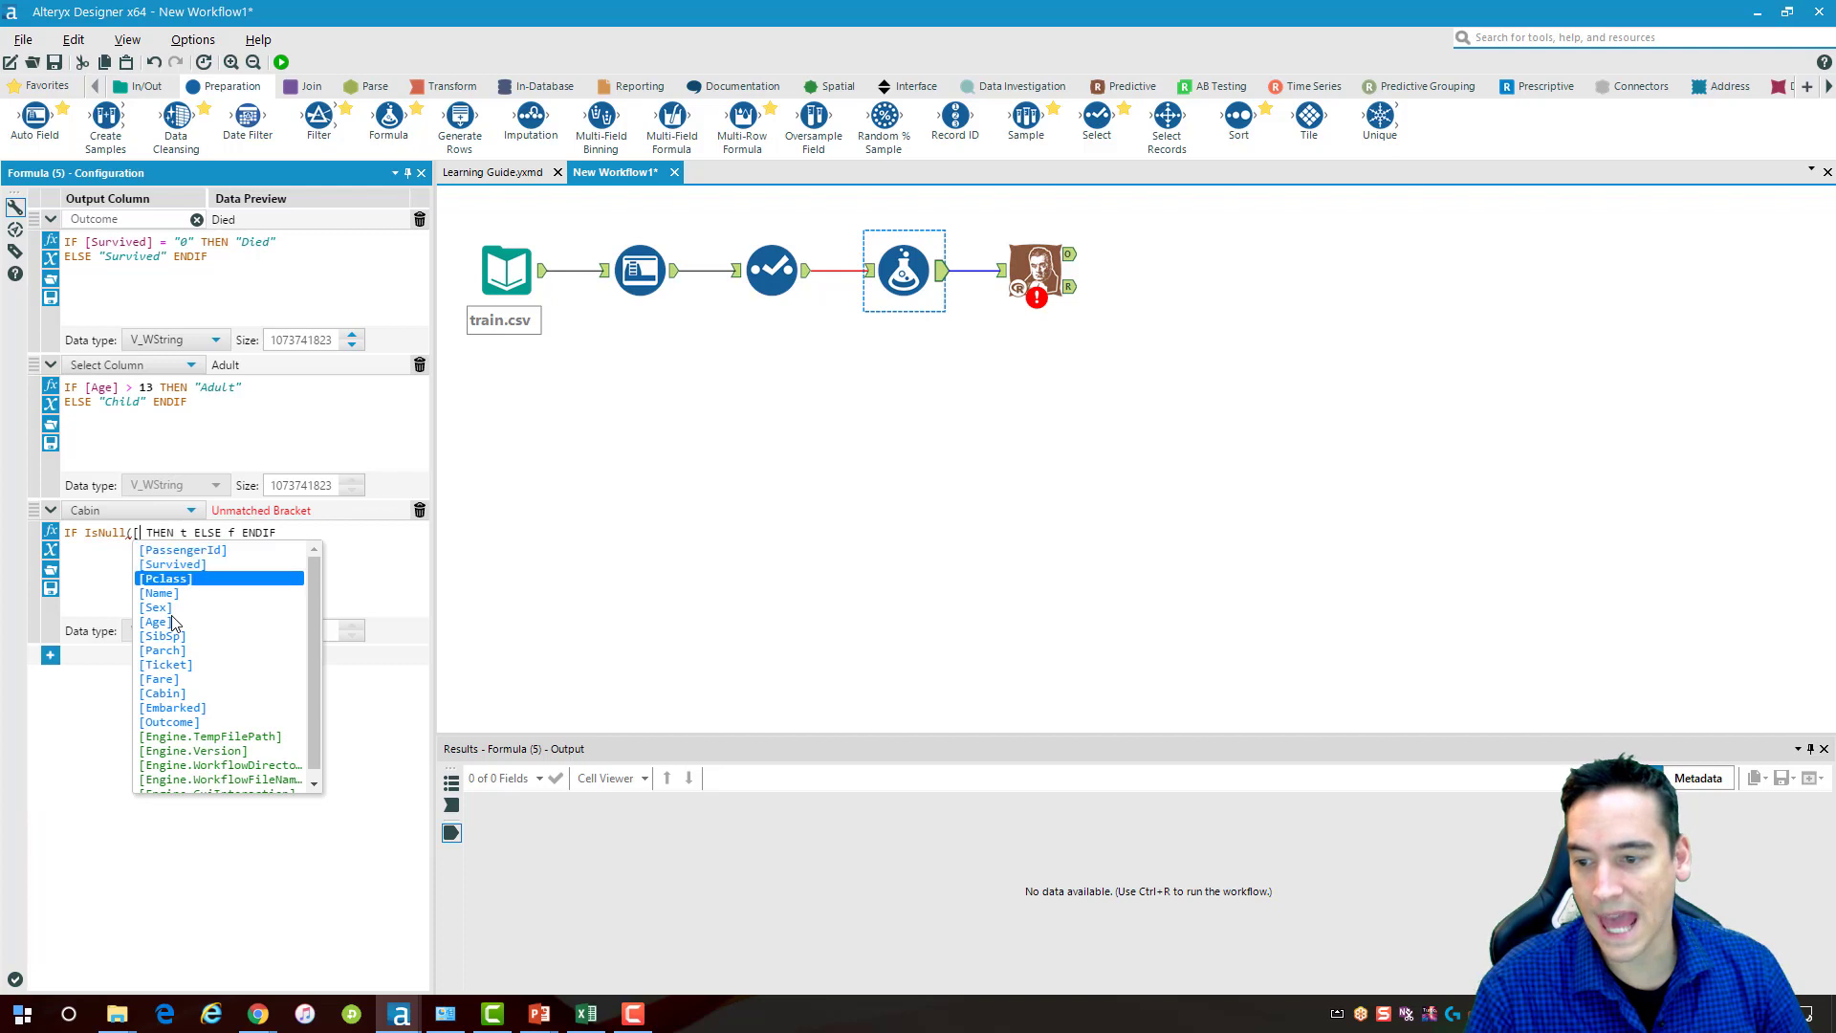
{"action": "key", "text": "Return"}
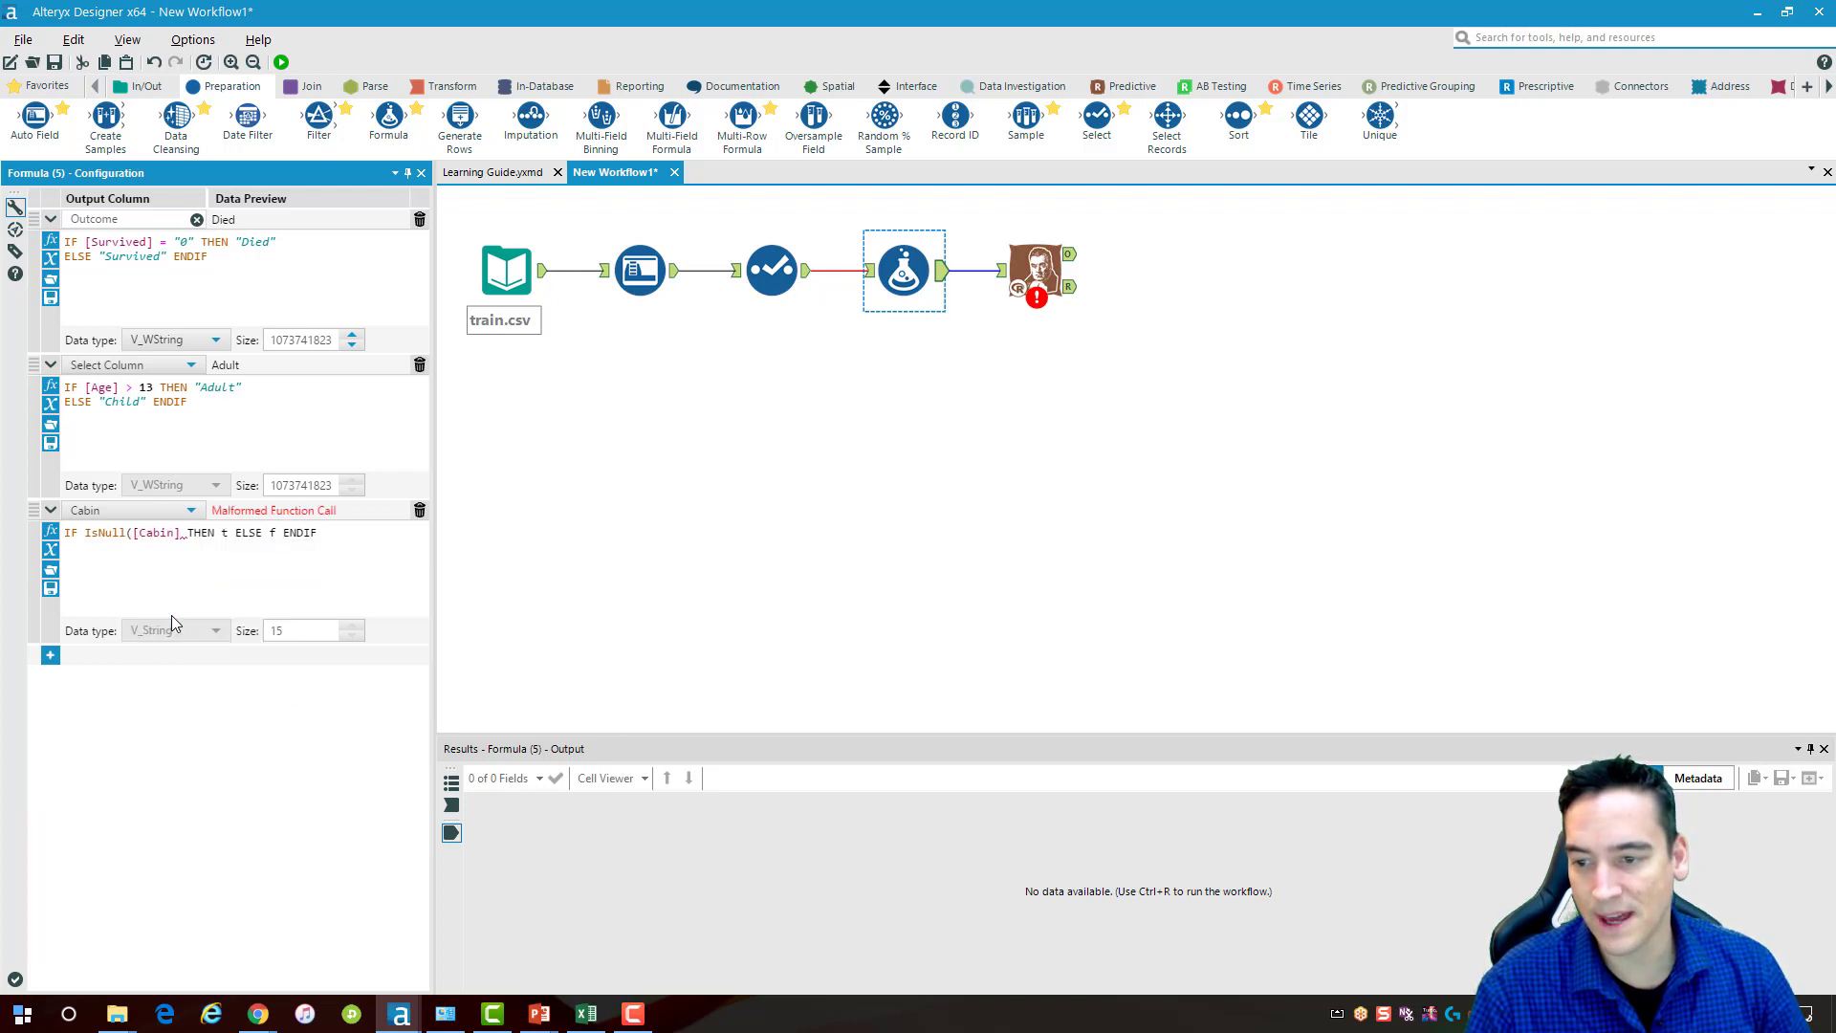
{"action": "type", "text": ")"}
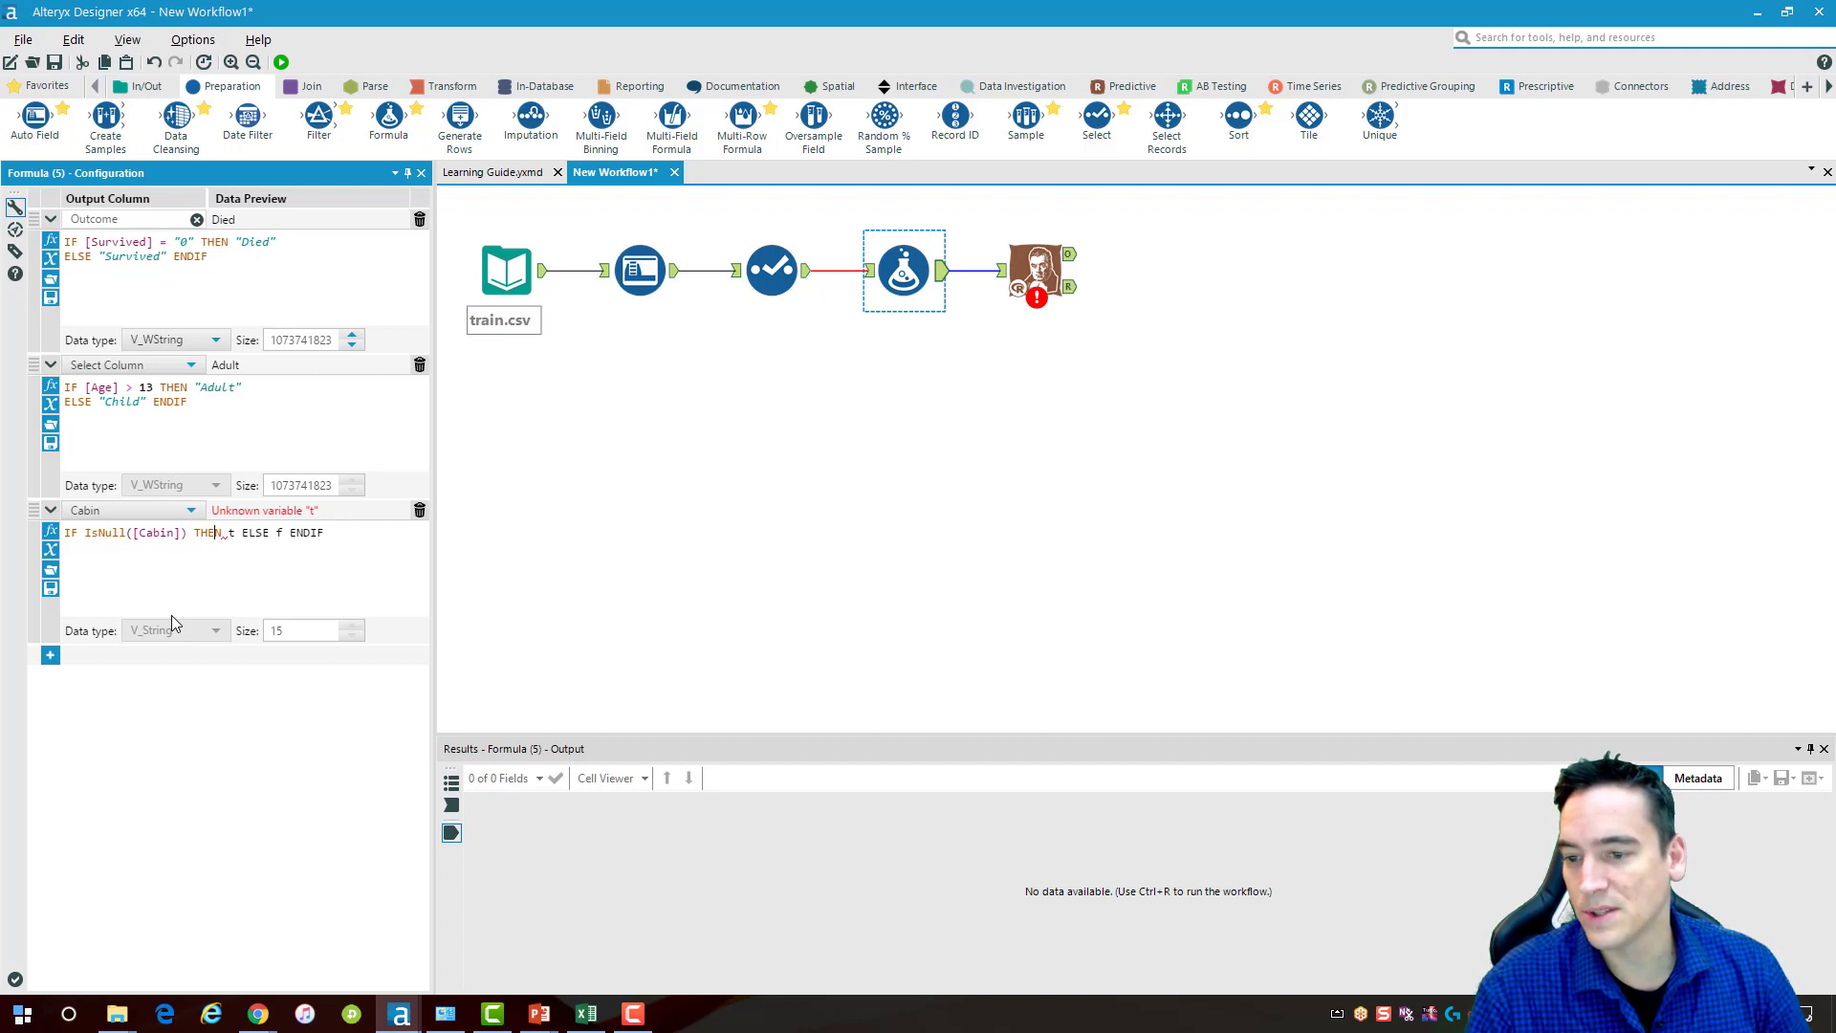
Make the Cabin expression return "X" when the condition is true, and move its ELSE part to a new line
{"action": "key", "text": "Delete"}
{"action": "type", "text": "\"X\""}
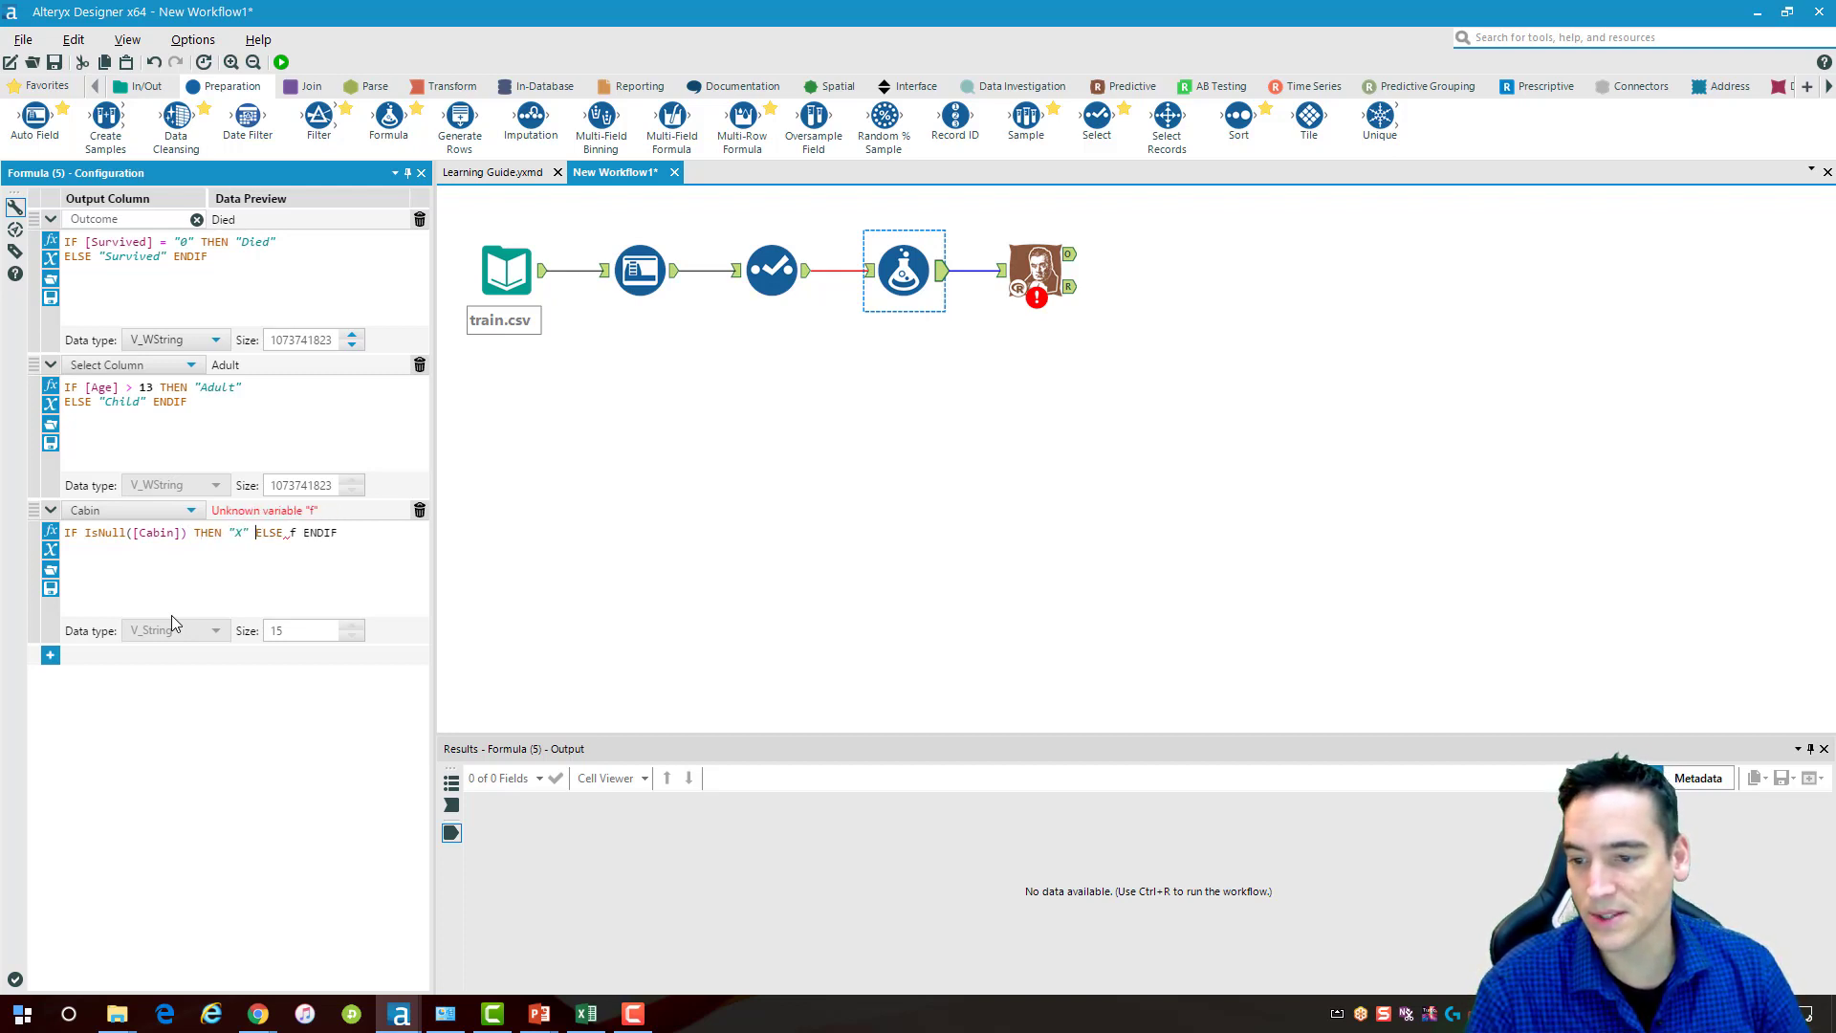
{"action": "key", "text": "Return"}
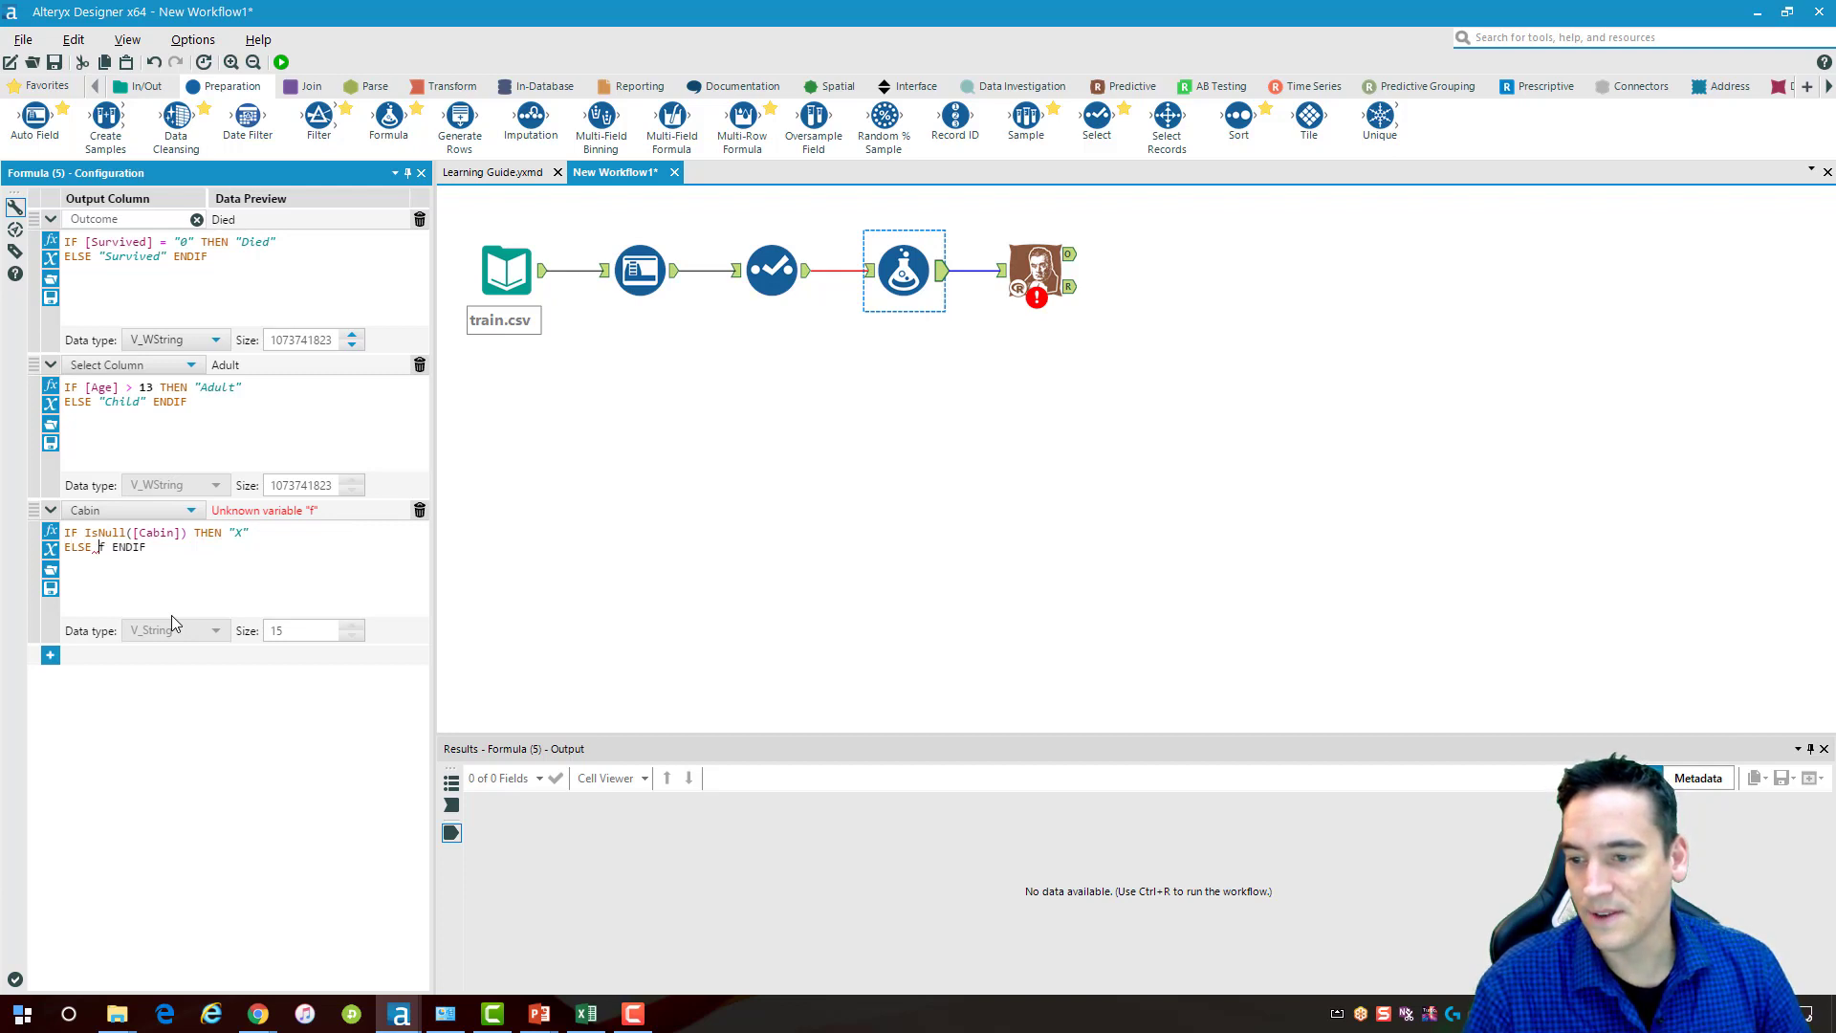
Make the ELSE part of the Cabin expression return the first character of the cabin with Left([Cabin], 1)
{"action": "key", "text": "Delete"}
{"action": "type", "text": "Le"}
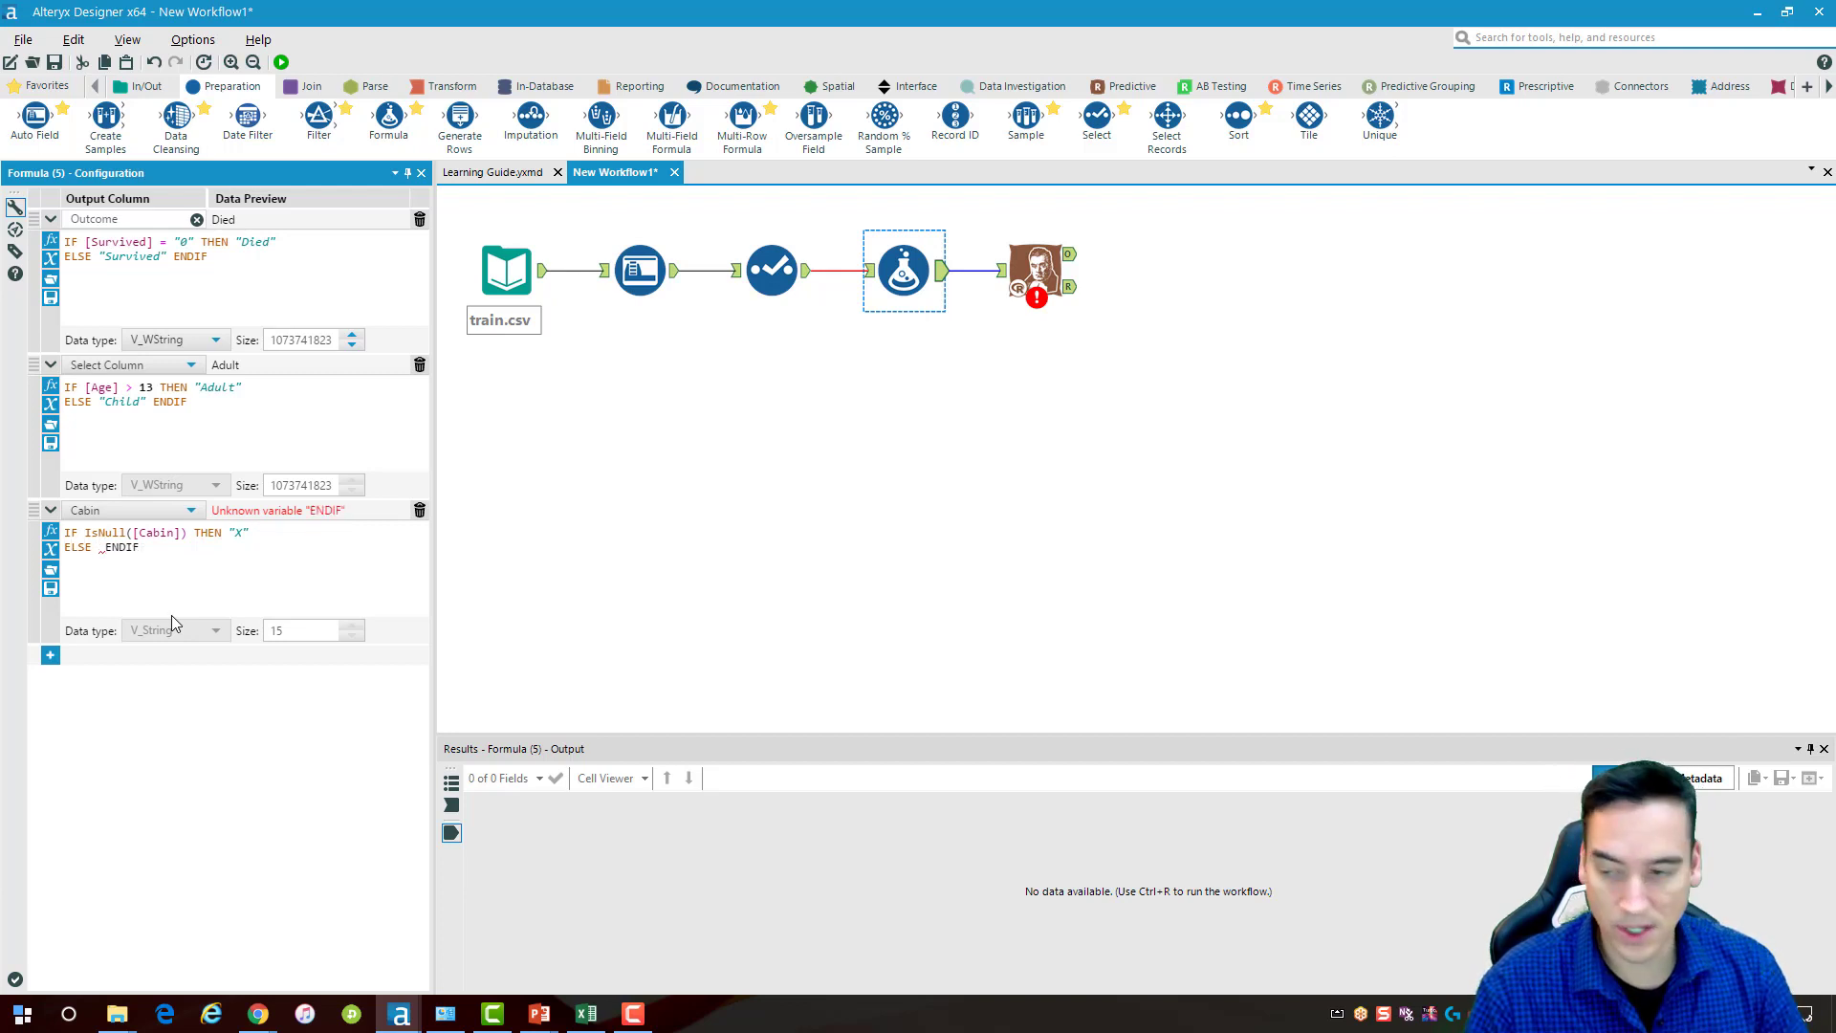
{"action": "type", "text": "ft(String, len)"}
{"action": "key", "text": "Return"}
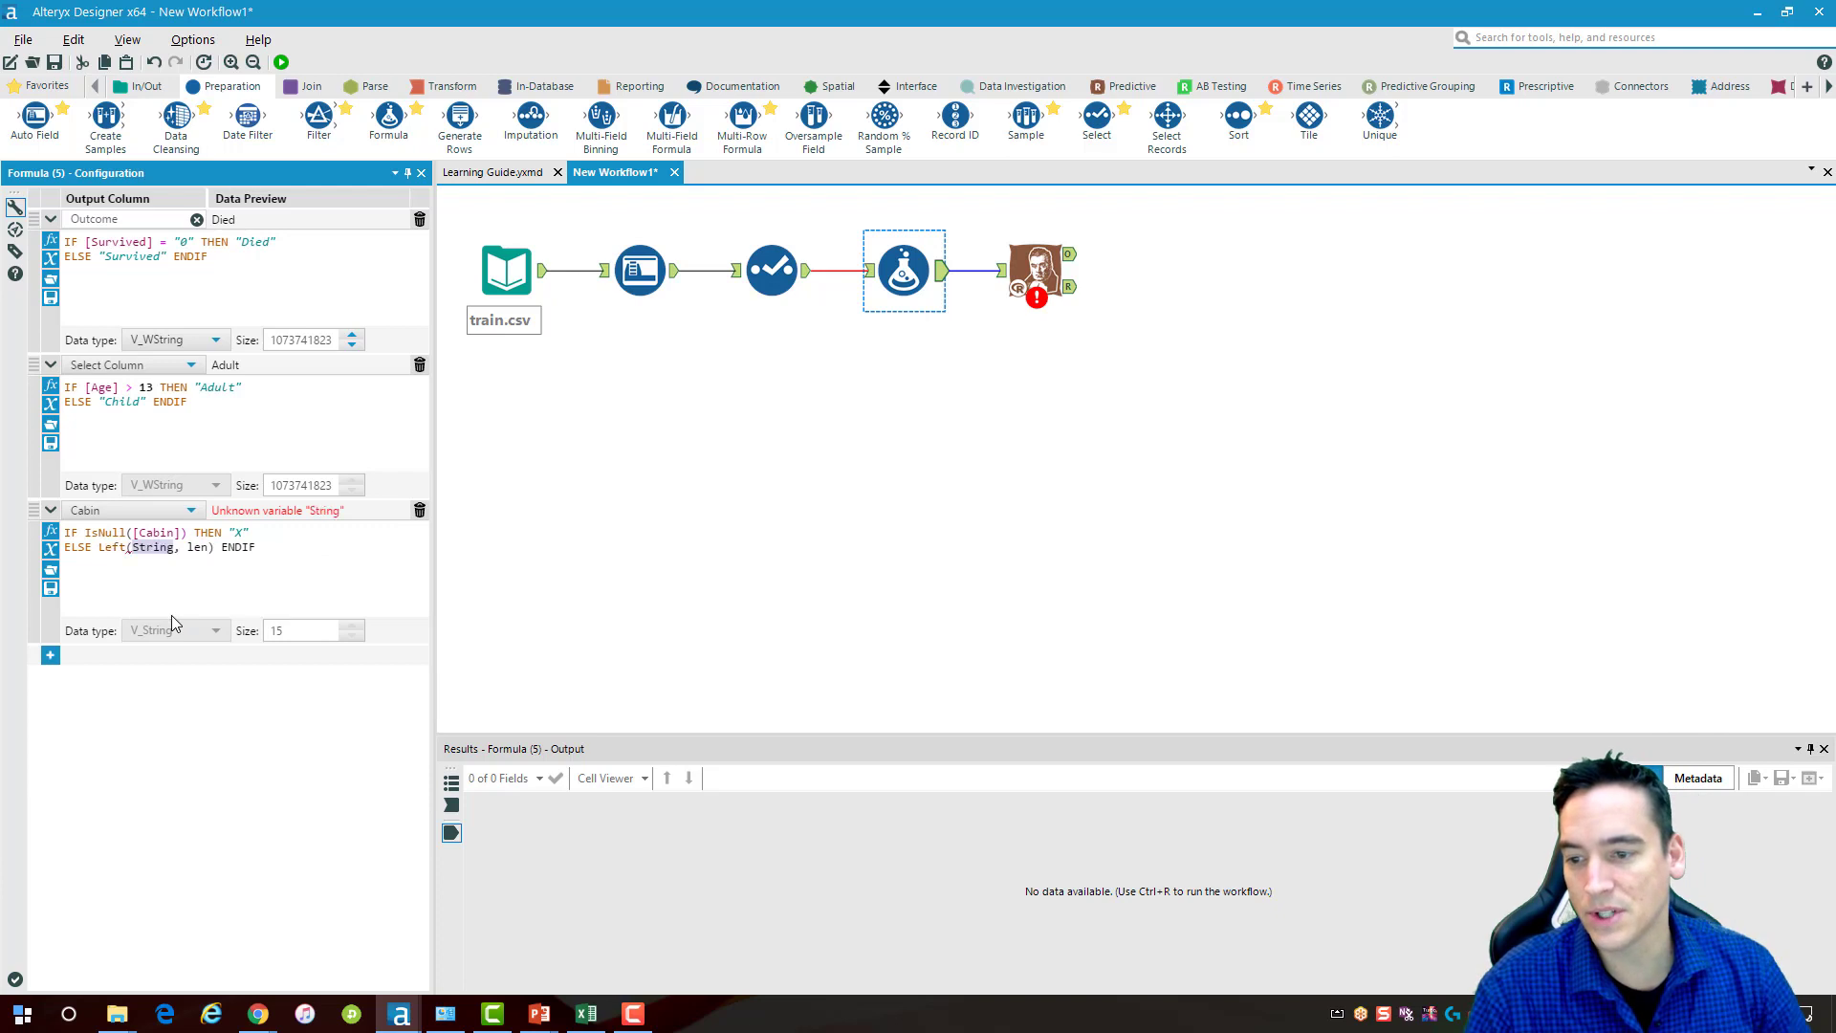
{"action": "key", "text": "BackSpace"}
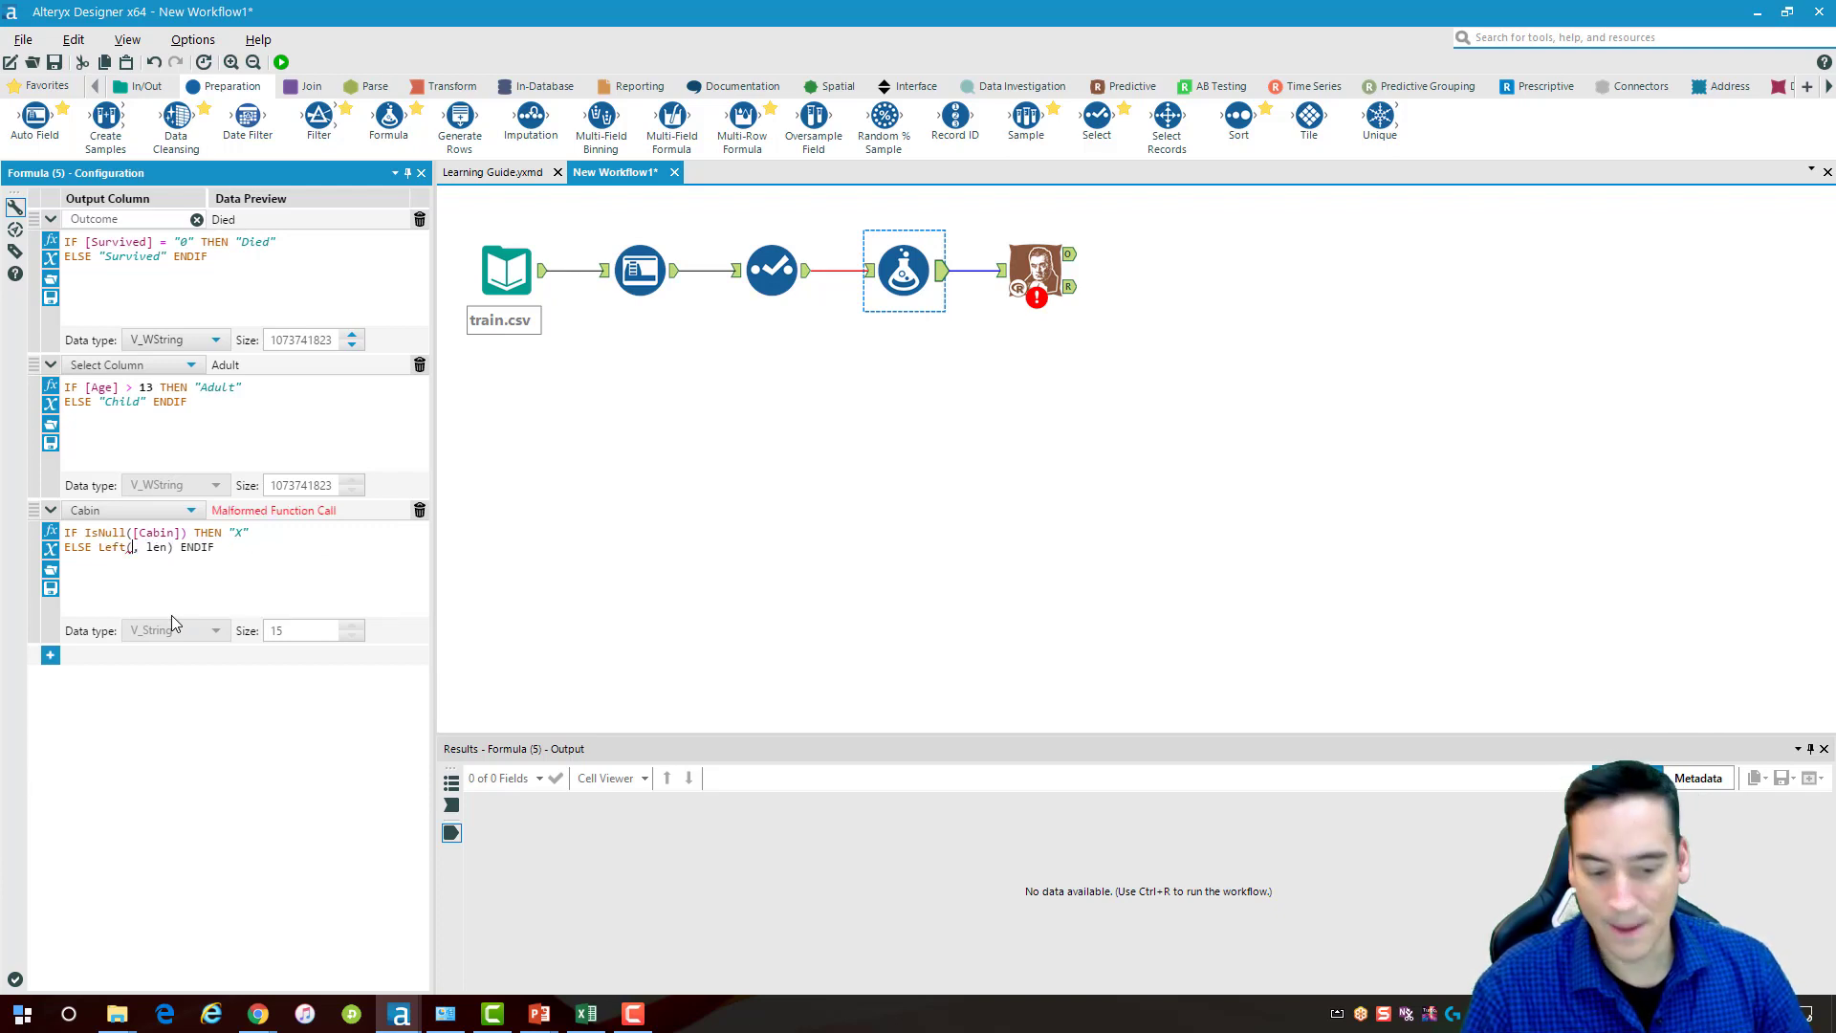
{"action": "type", "text": "[Ca"}
{"action": "key", "text": "Return"}
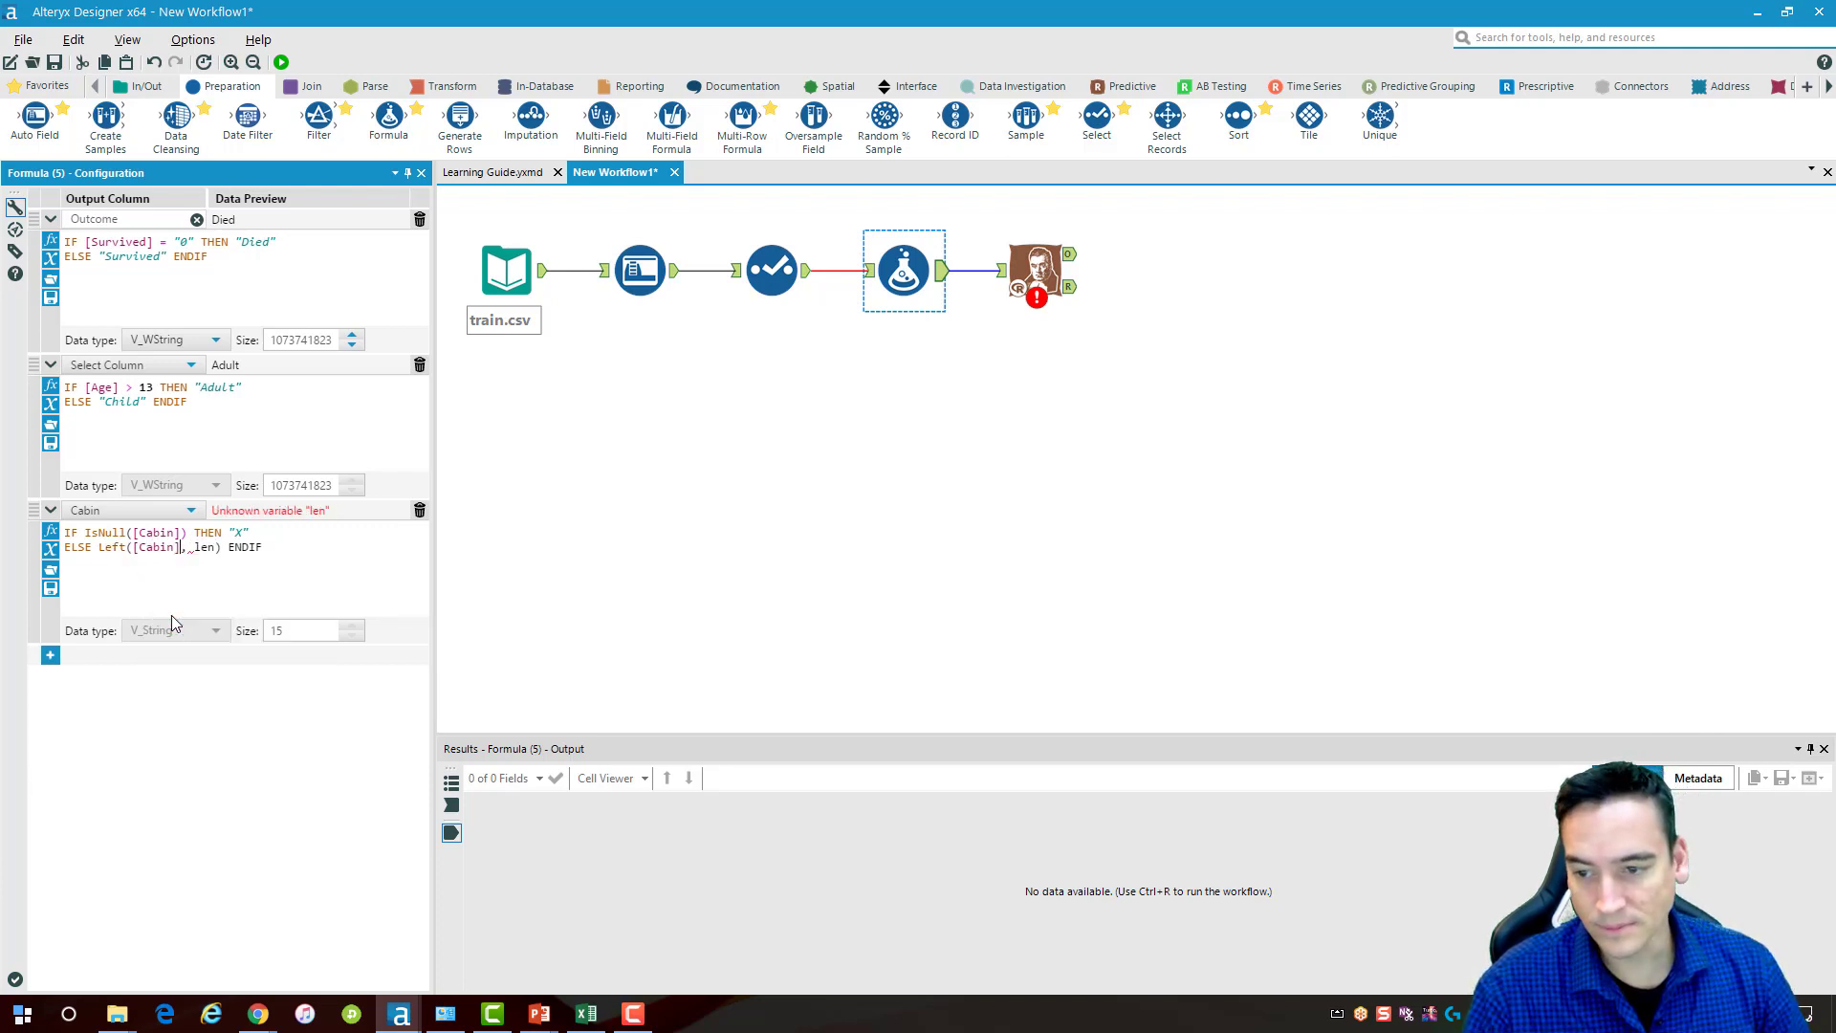
{"action": "key", "text": "Delete"}
{"action": "key", "text": "Delete"}
{"action": "key", "text": "Delete"}
{"action": "type", "text": "1"}
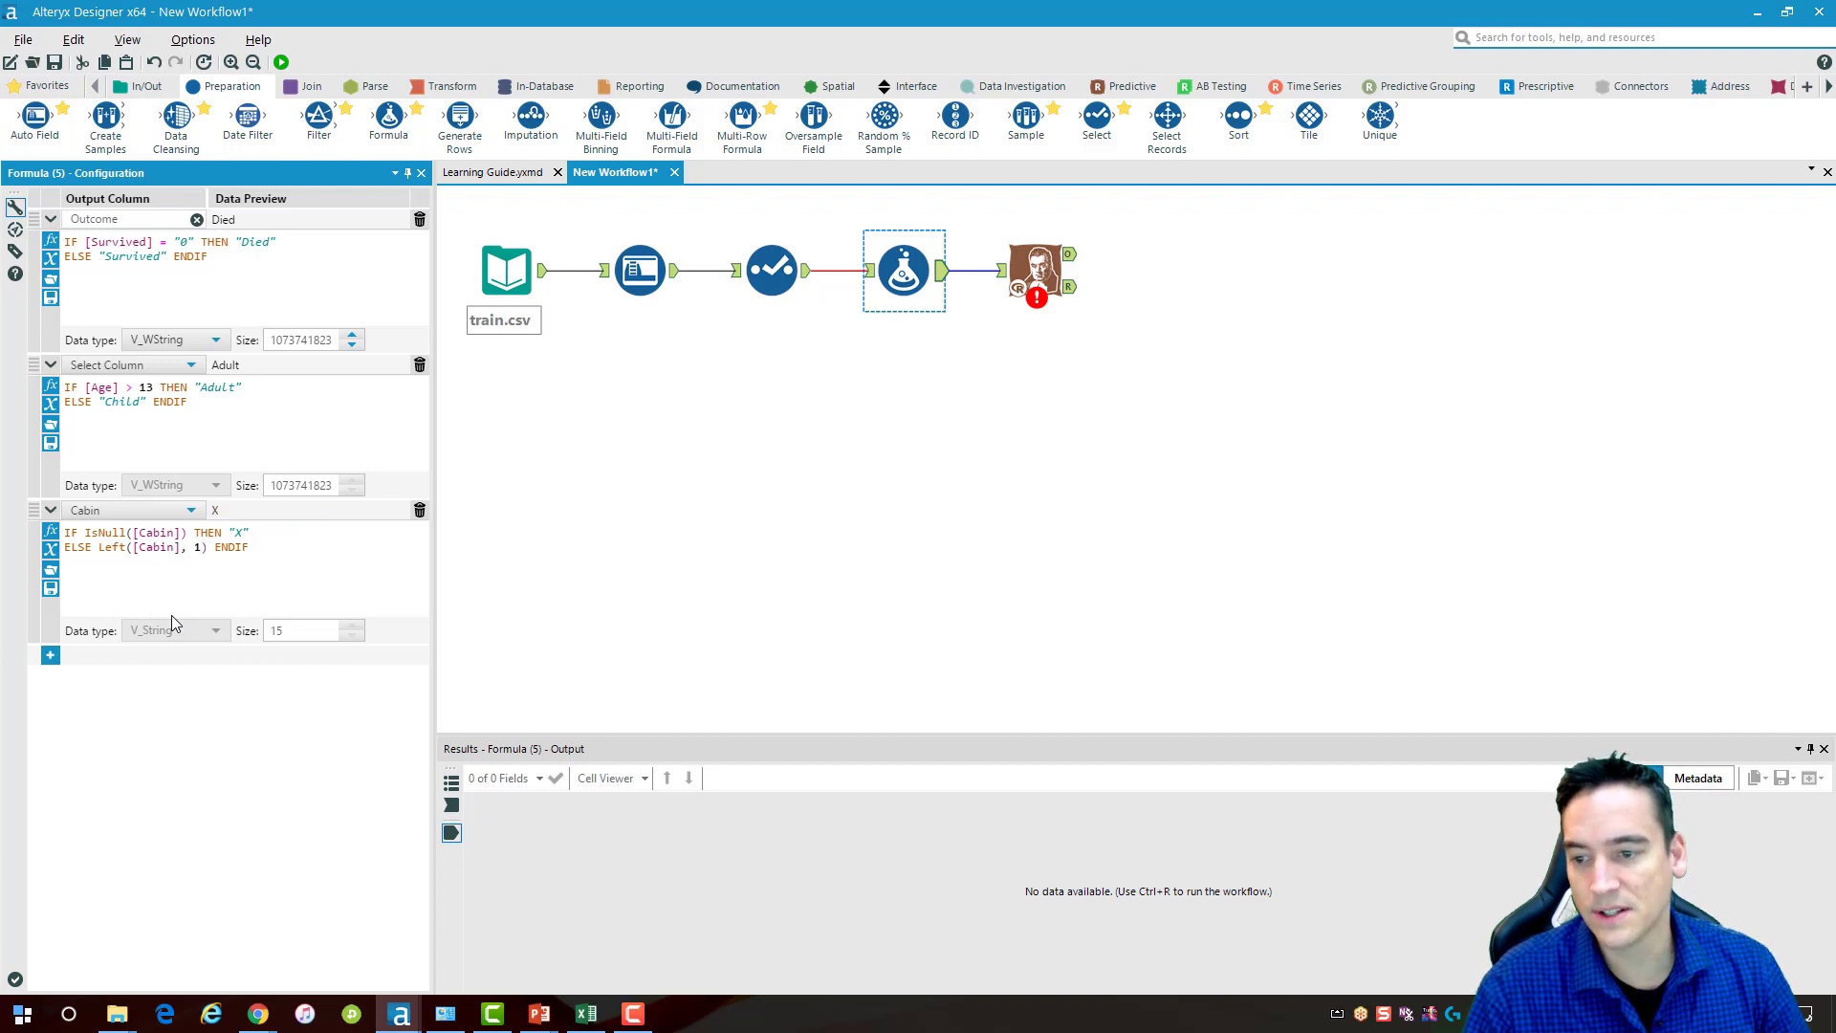
{"action": "key", "text": "Right"}
{"action": "key", "text": "Right"}
{"action": "key", "text": "Right"}
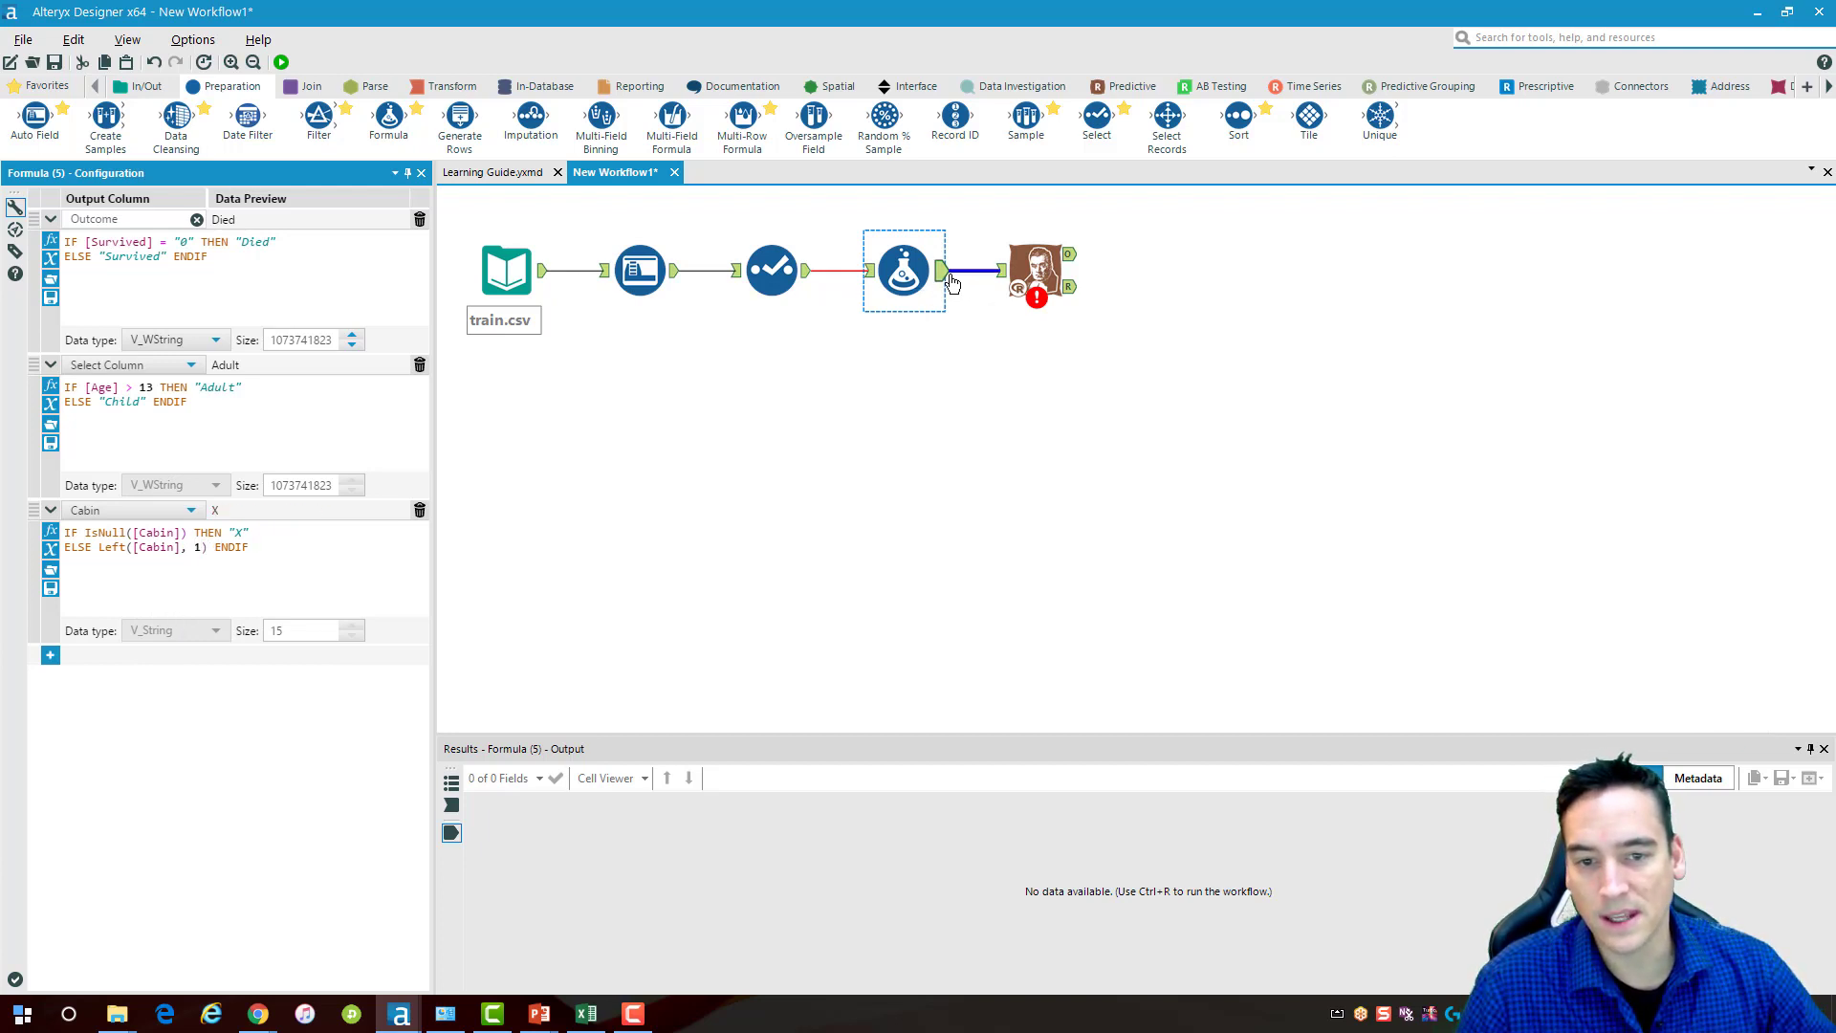
Check the Select tool's output data, and assign the Formula tool's Age expression to a new output column named AgeGroup
{"action": "left_click", "coordinate": [809, 283]}
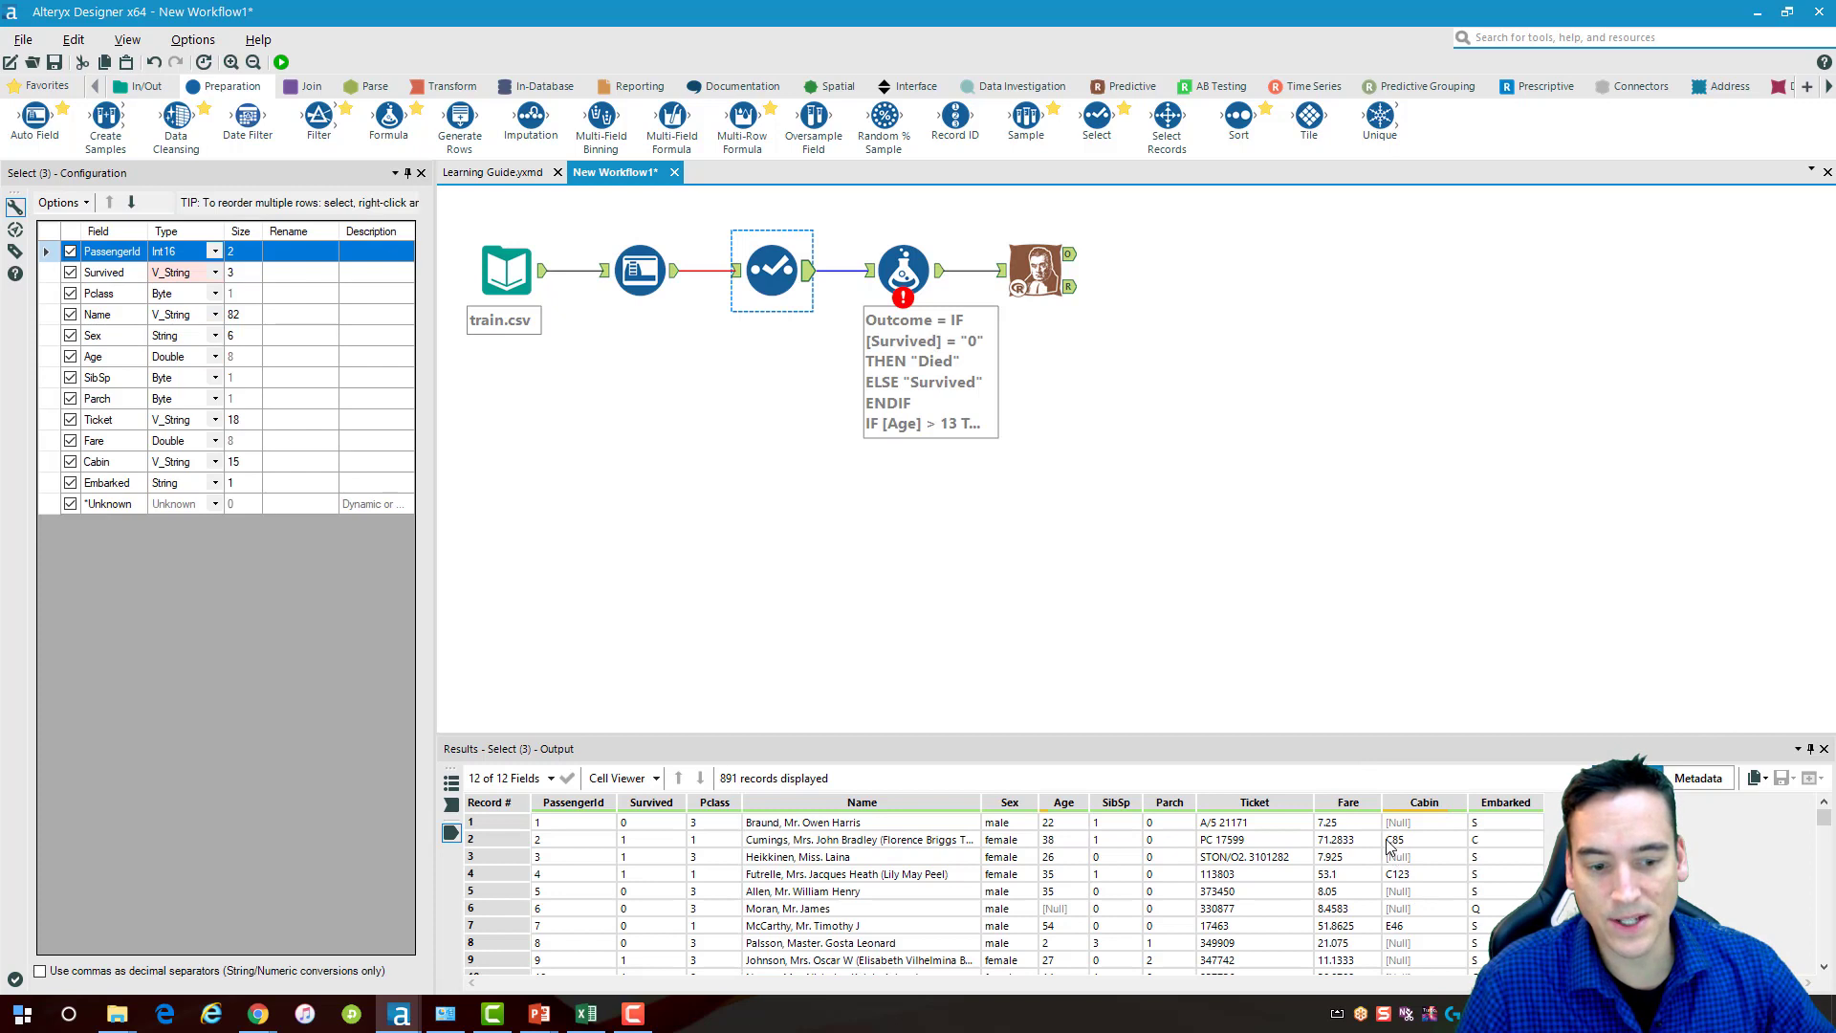
{"action": "left_click", "coordinate": [893, 284]}
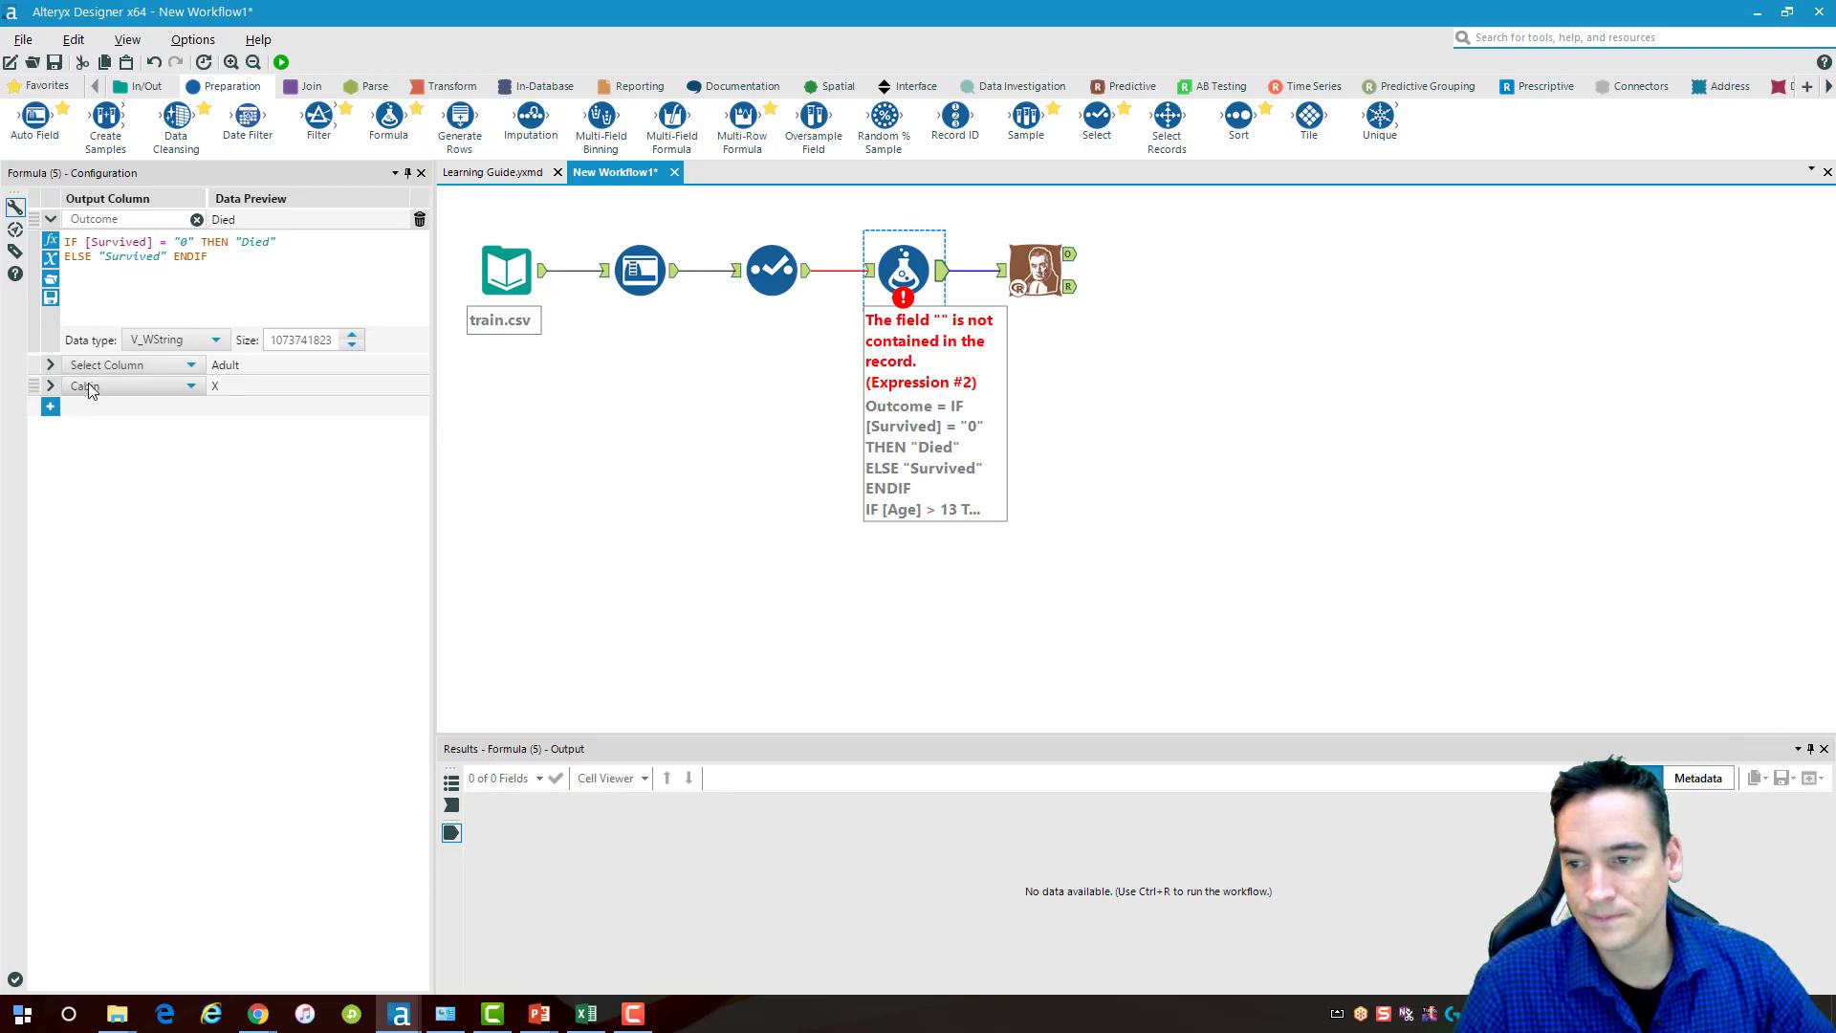
{"action": "left_click", "coordinate": [50, 385]}
{"action": "left_click", "coordinate": [50, 365]}
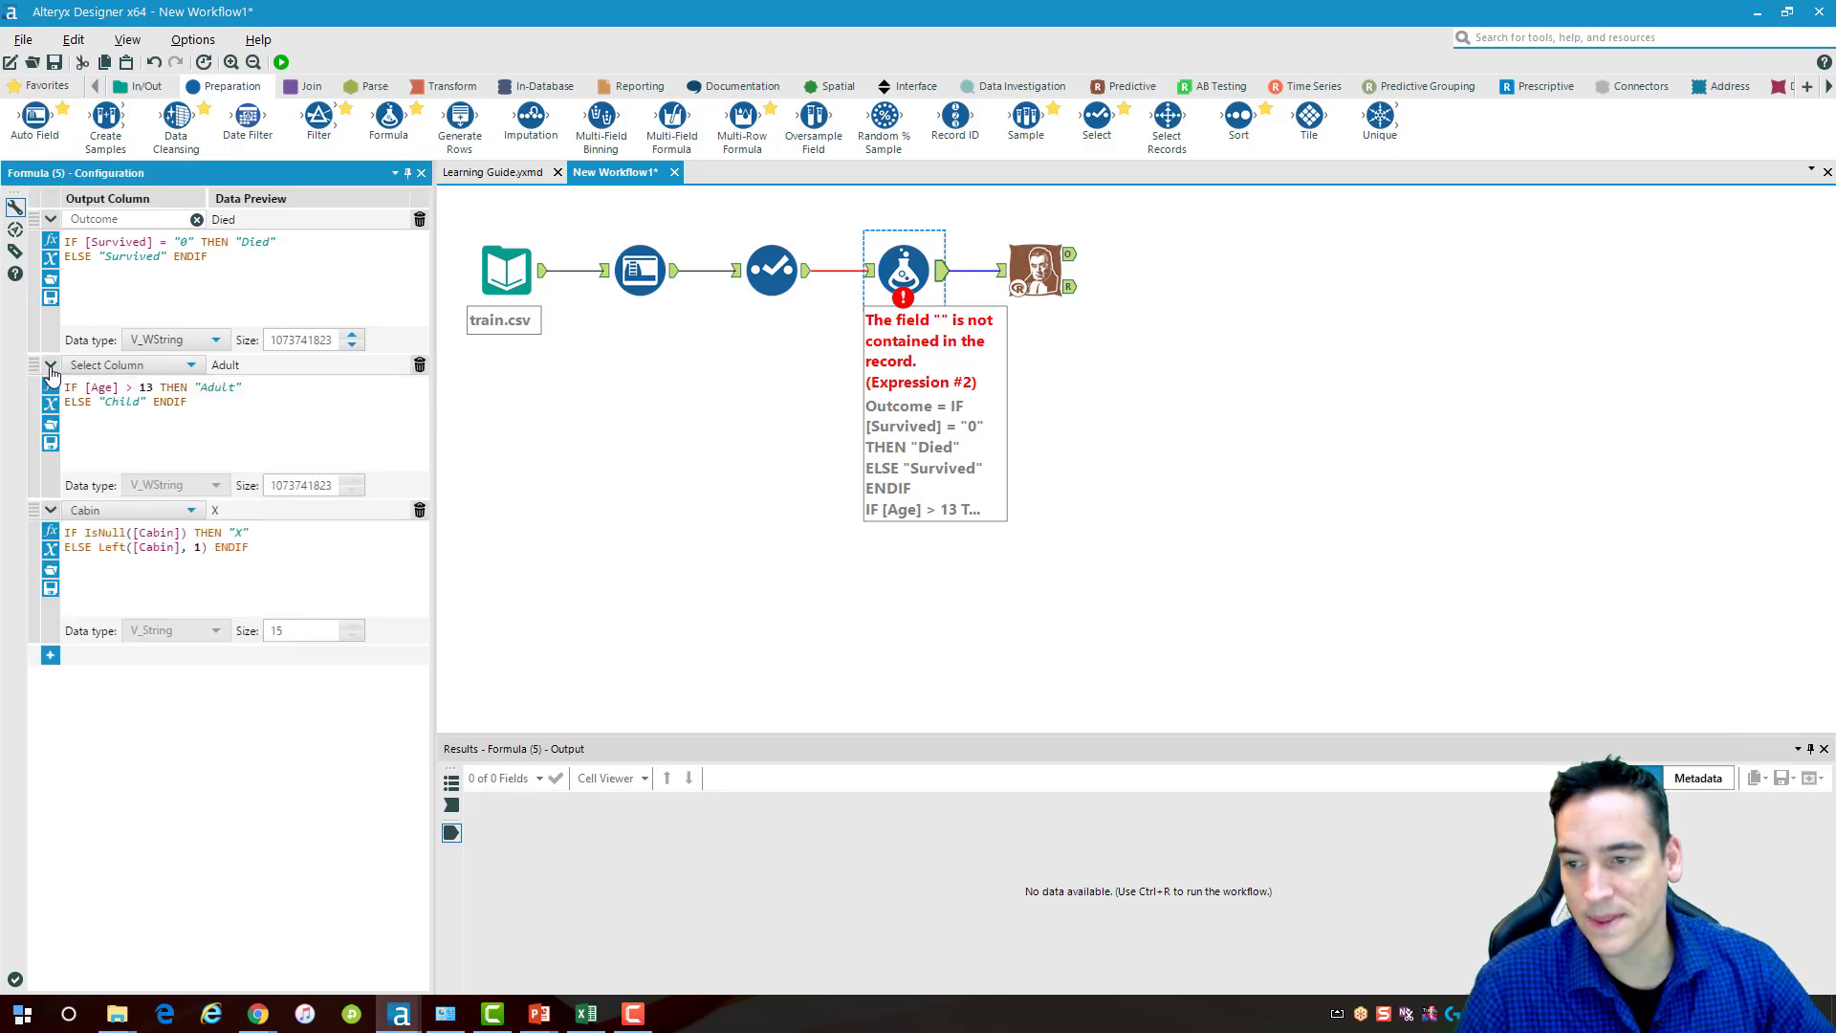
{"action": "left_click", "coordinate": [191, 369]}
{"action": "left_click", "coordinate": [134, 384]}
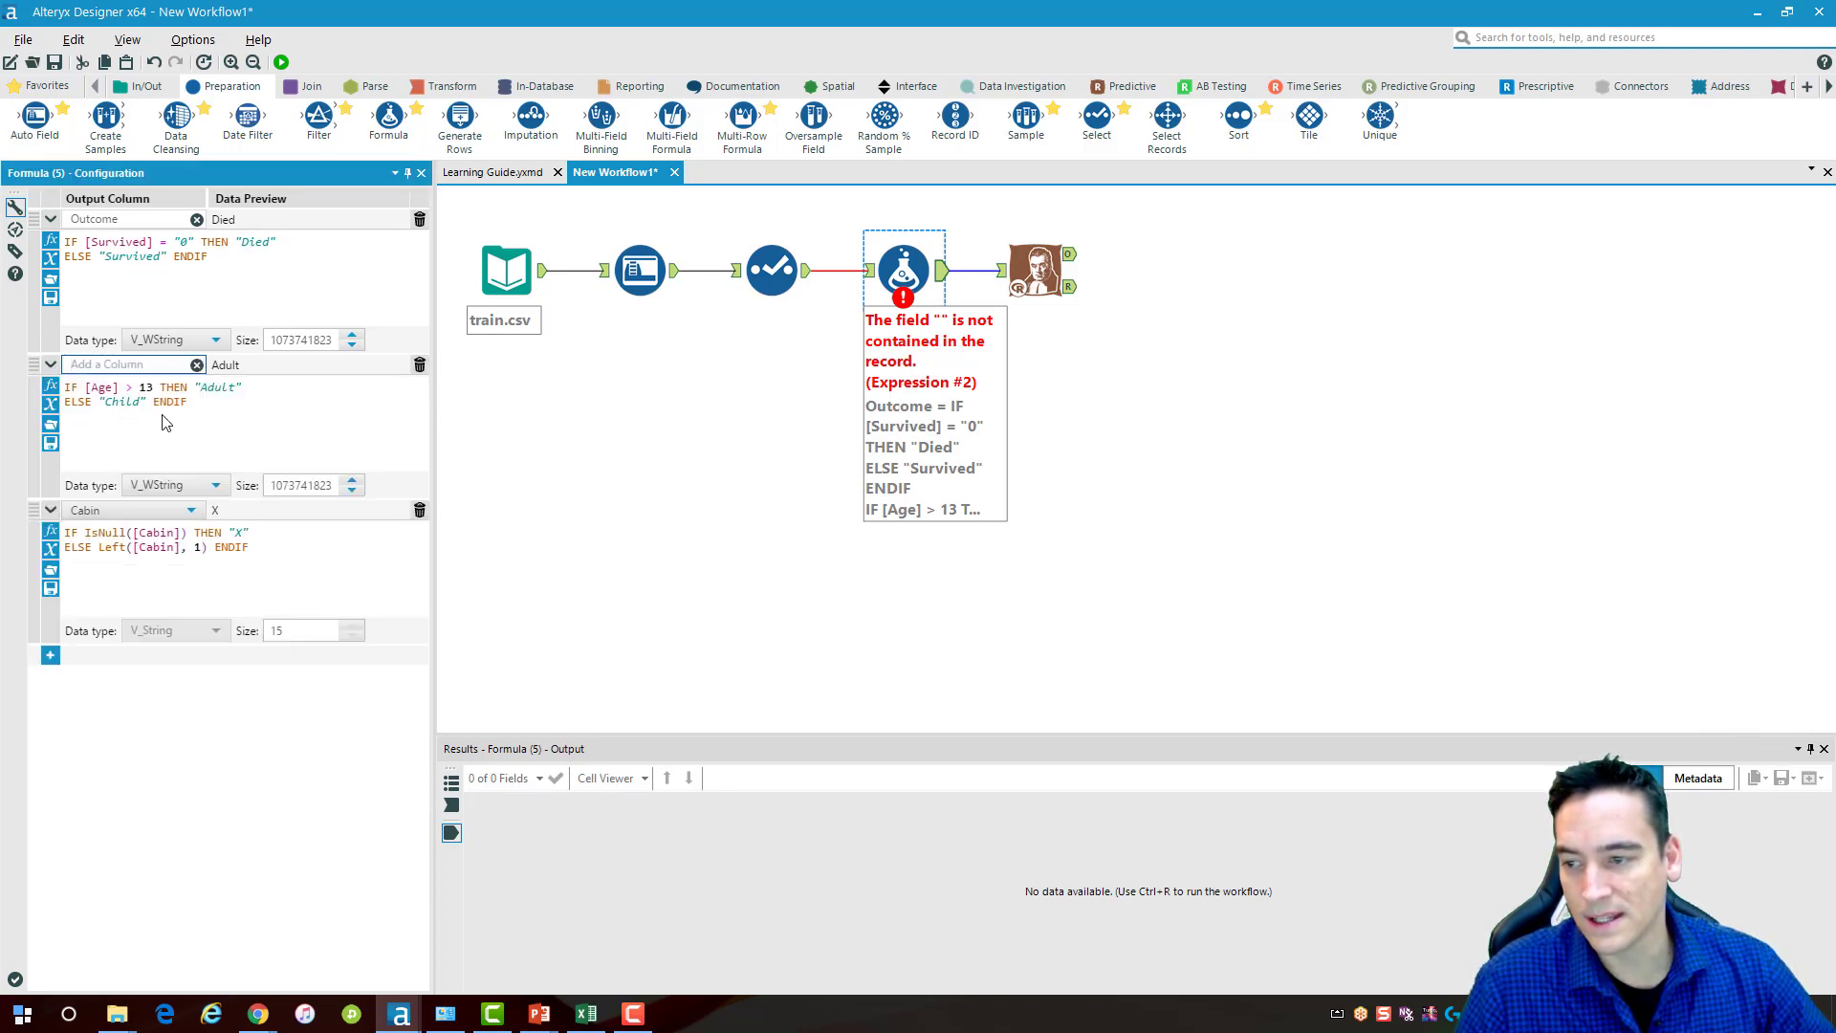
{"action": "type", "text": "Age"}
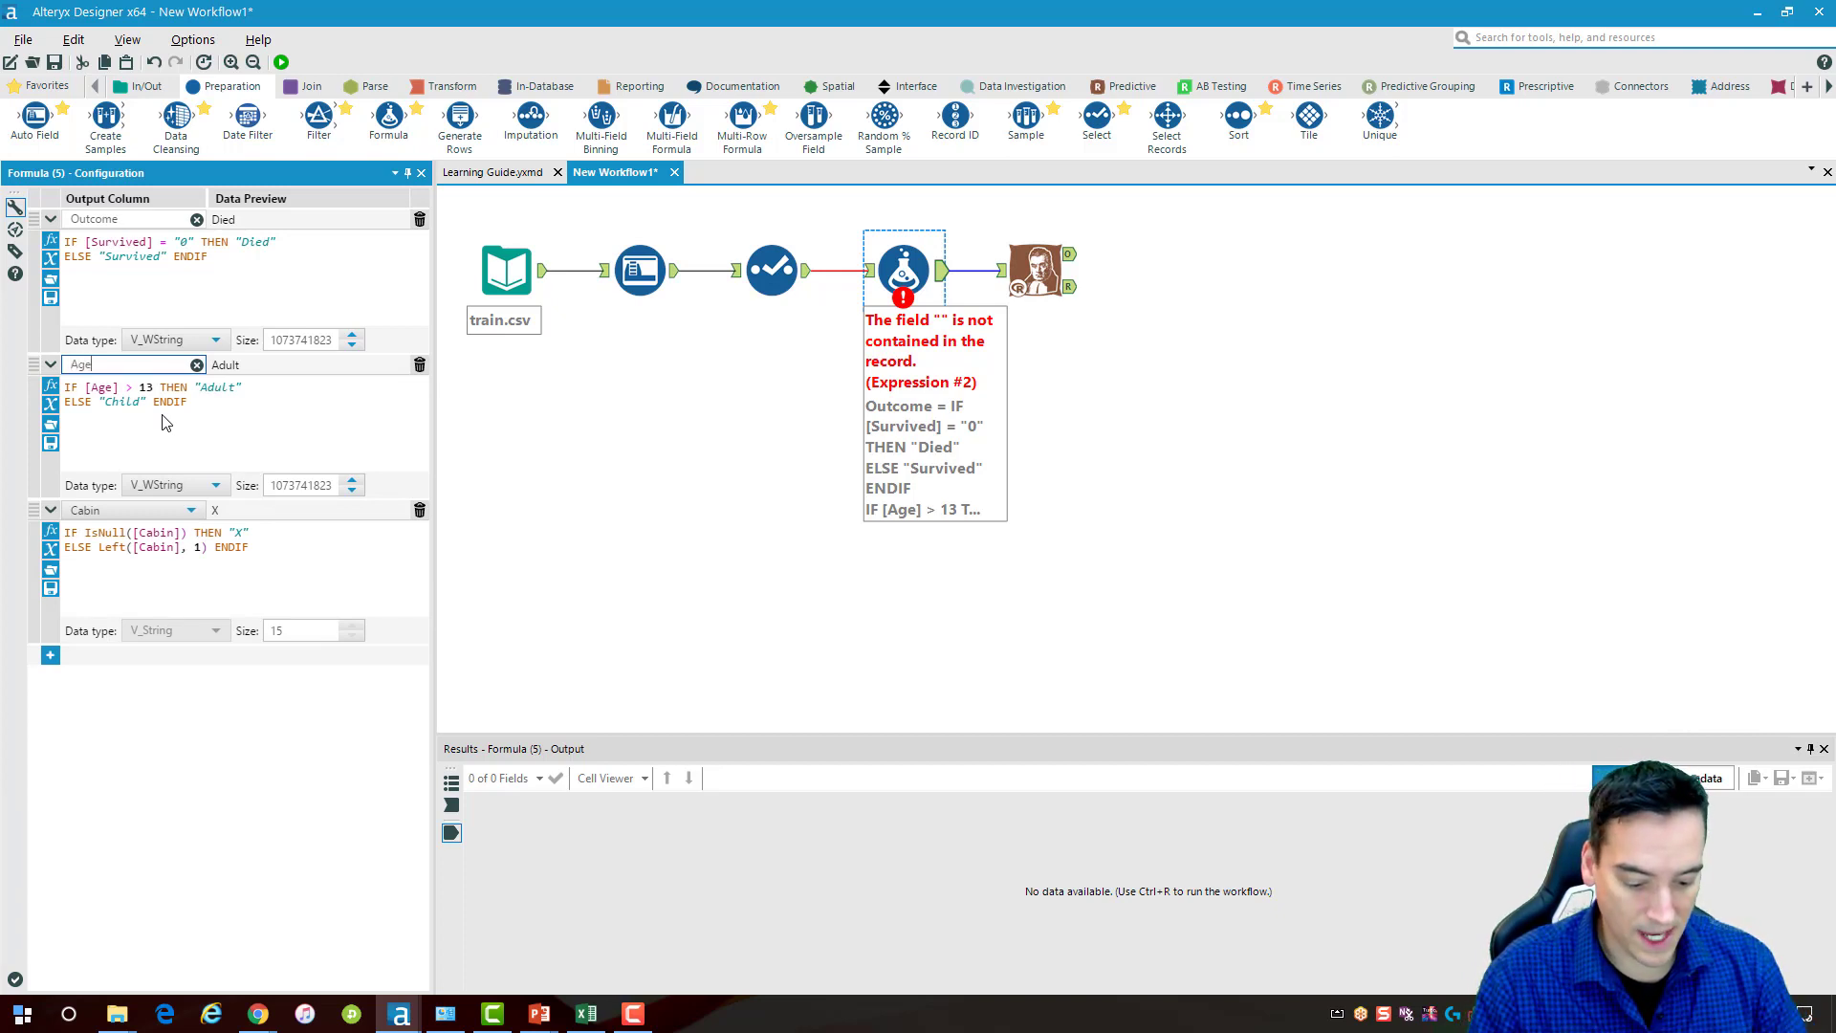
{"action": "type", "text": "Group"}
{"action": "key", "text": "Return"}
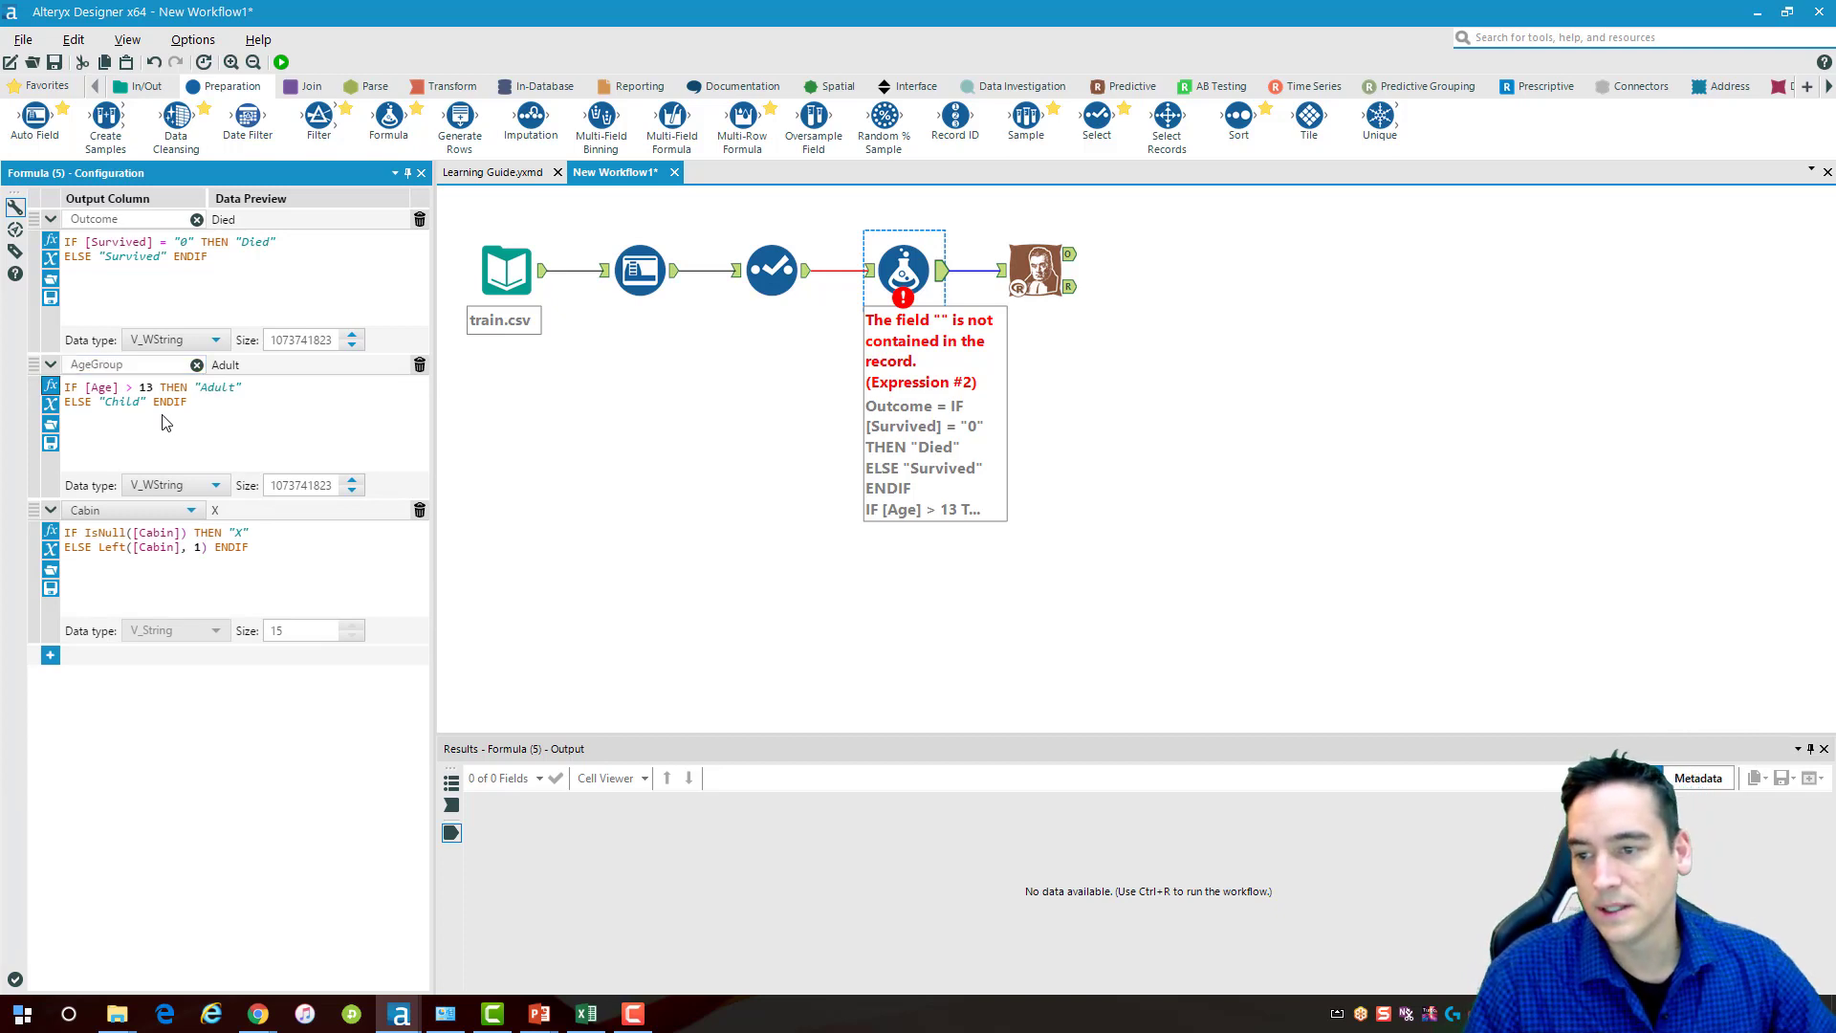
Collapse the AgeGroup, Cabin and Outcome expressions in the Formula tool
{"action": "left_click", "coordinate": [51, 367]}
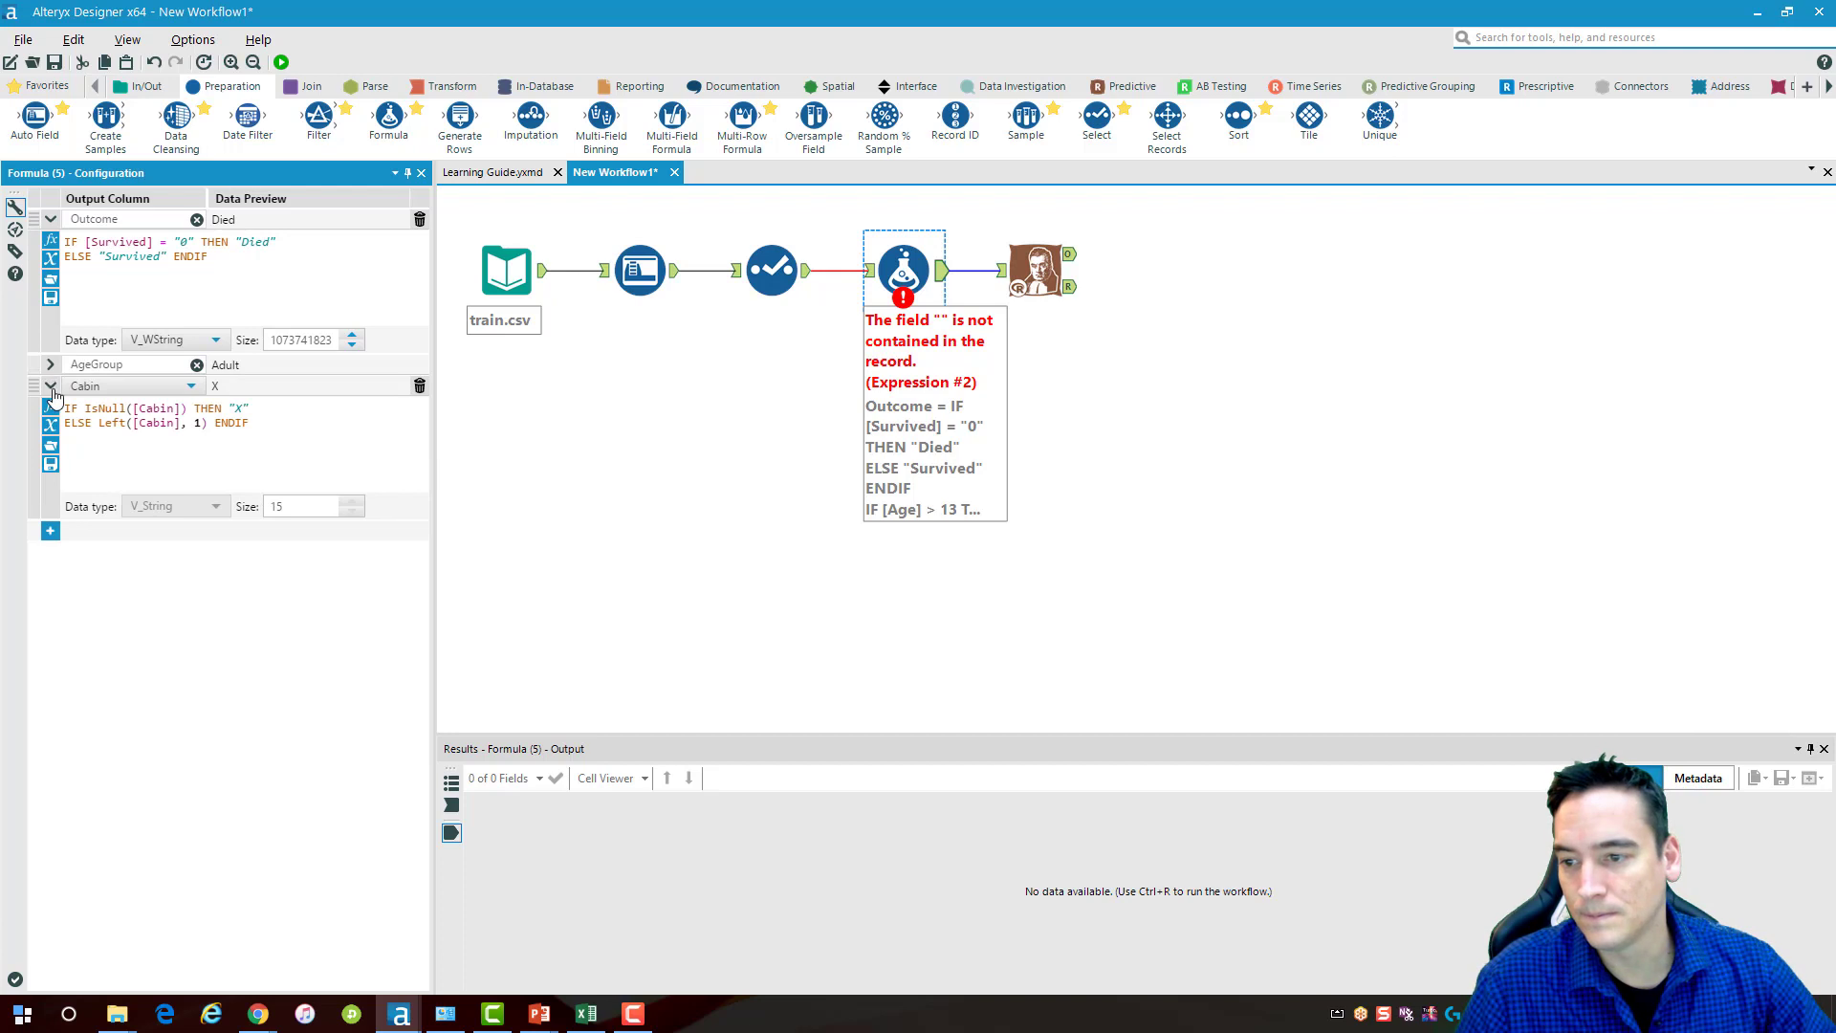
{"action": "left_click", "coordinate": [51, 388]}
{"action": "left_click", "coordinate": [51, 220]}
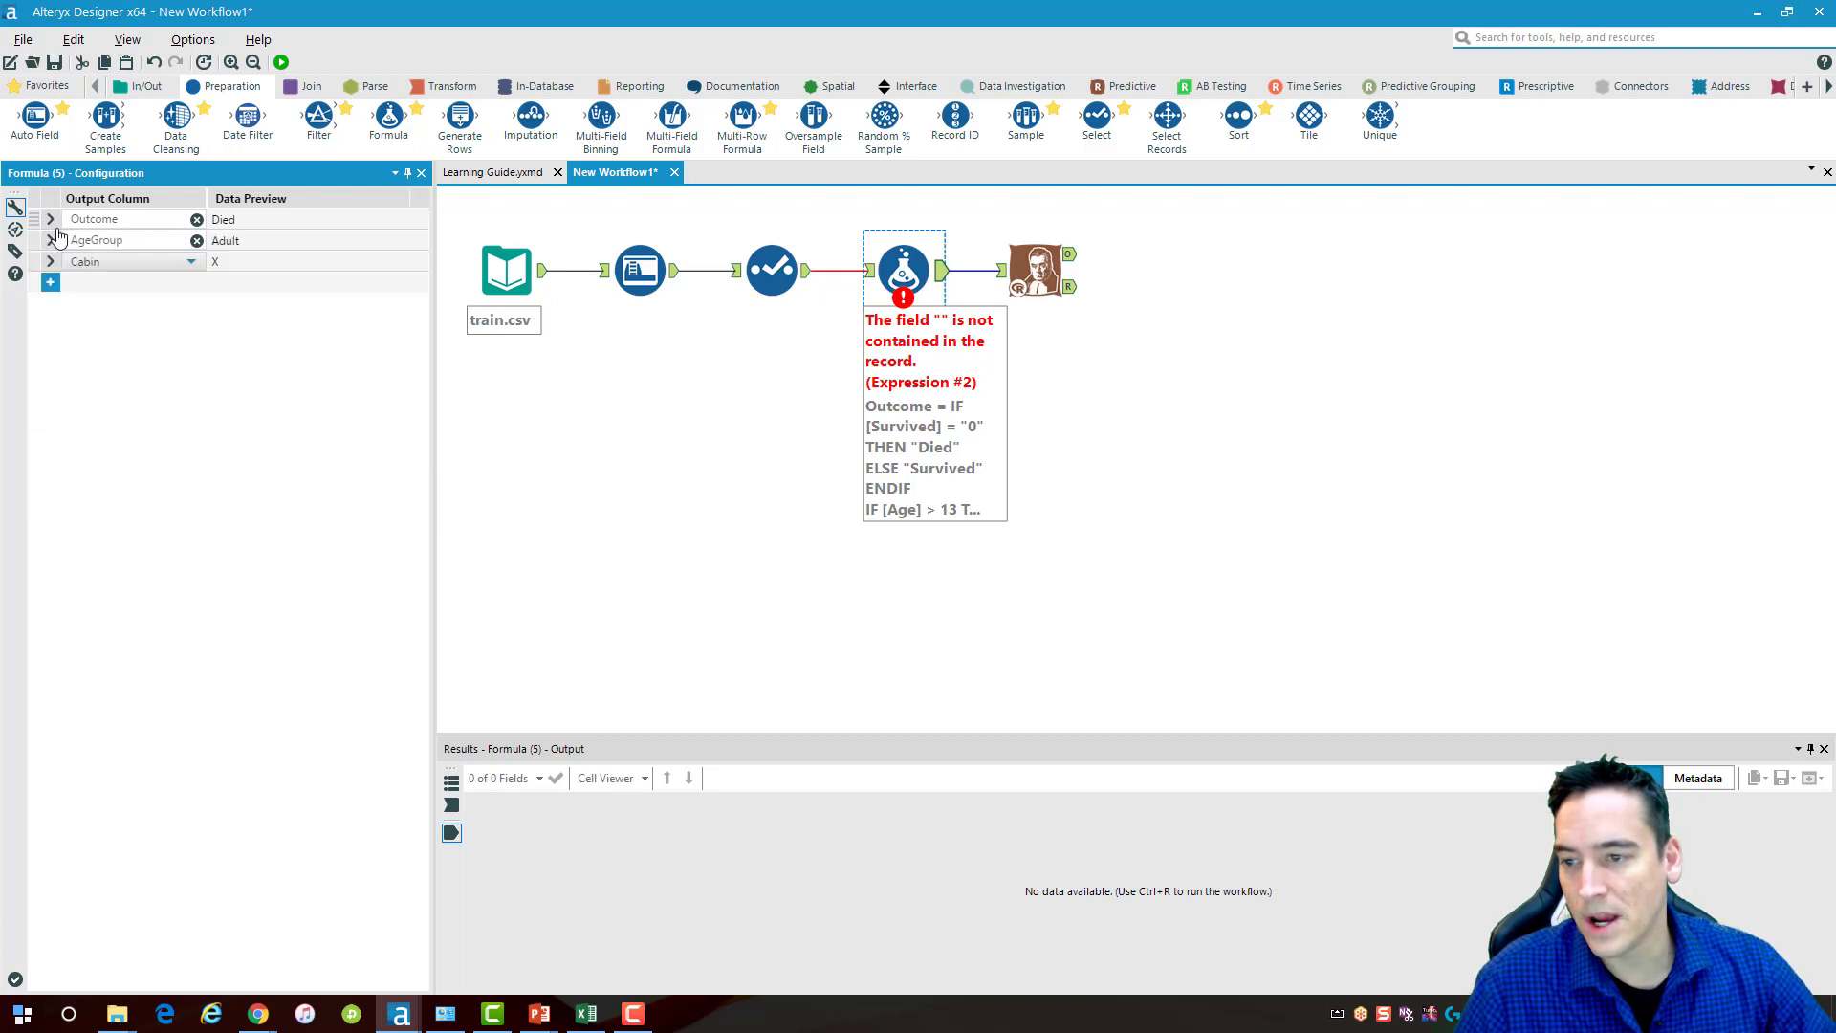
Add another expression to the Formula tool with a new output column named FareCategory
{"action": "left_click", "coordinate": [50, 284]}
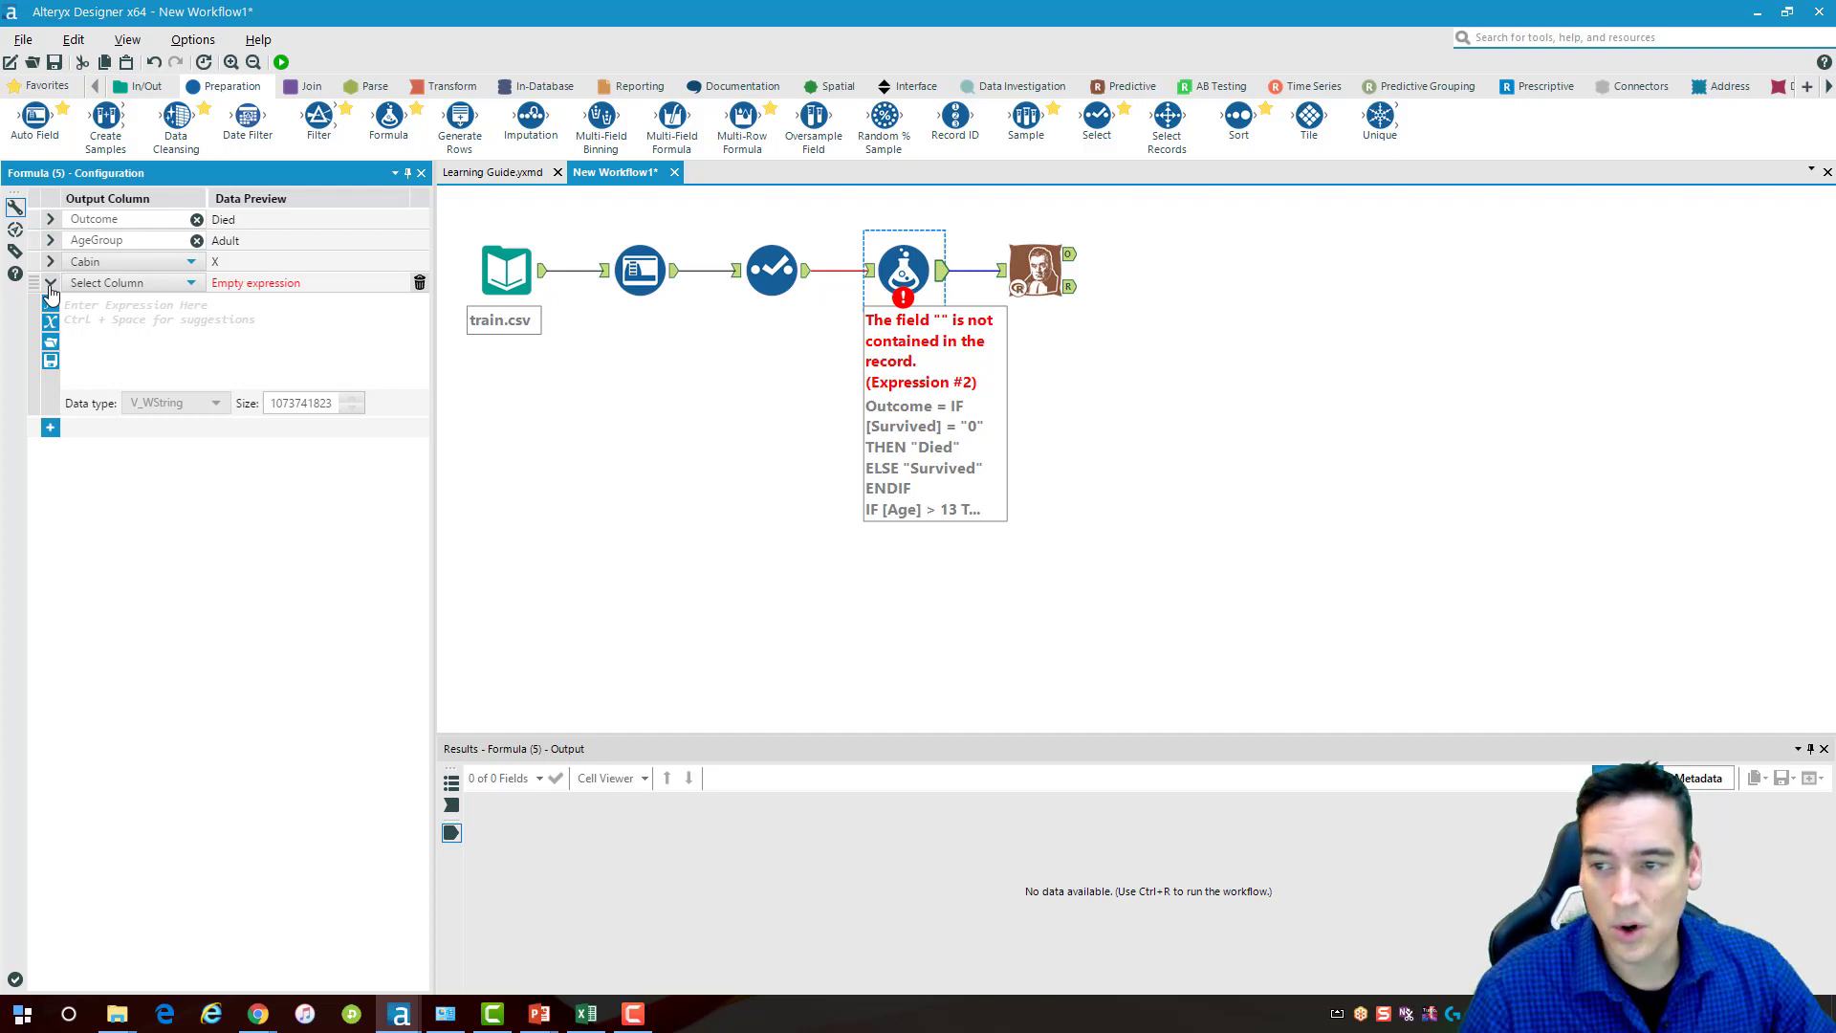
{"action": "left_click", "coordinate": [135, 293]}
{"action": "left_click", "coordinate": [148, 310]}
{"action": "type", "text": "F"}
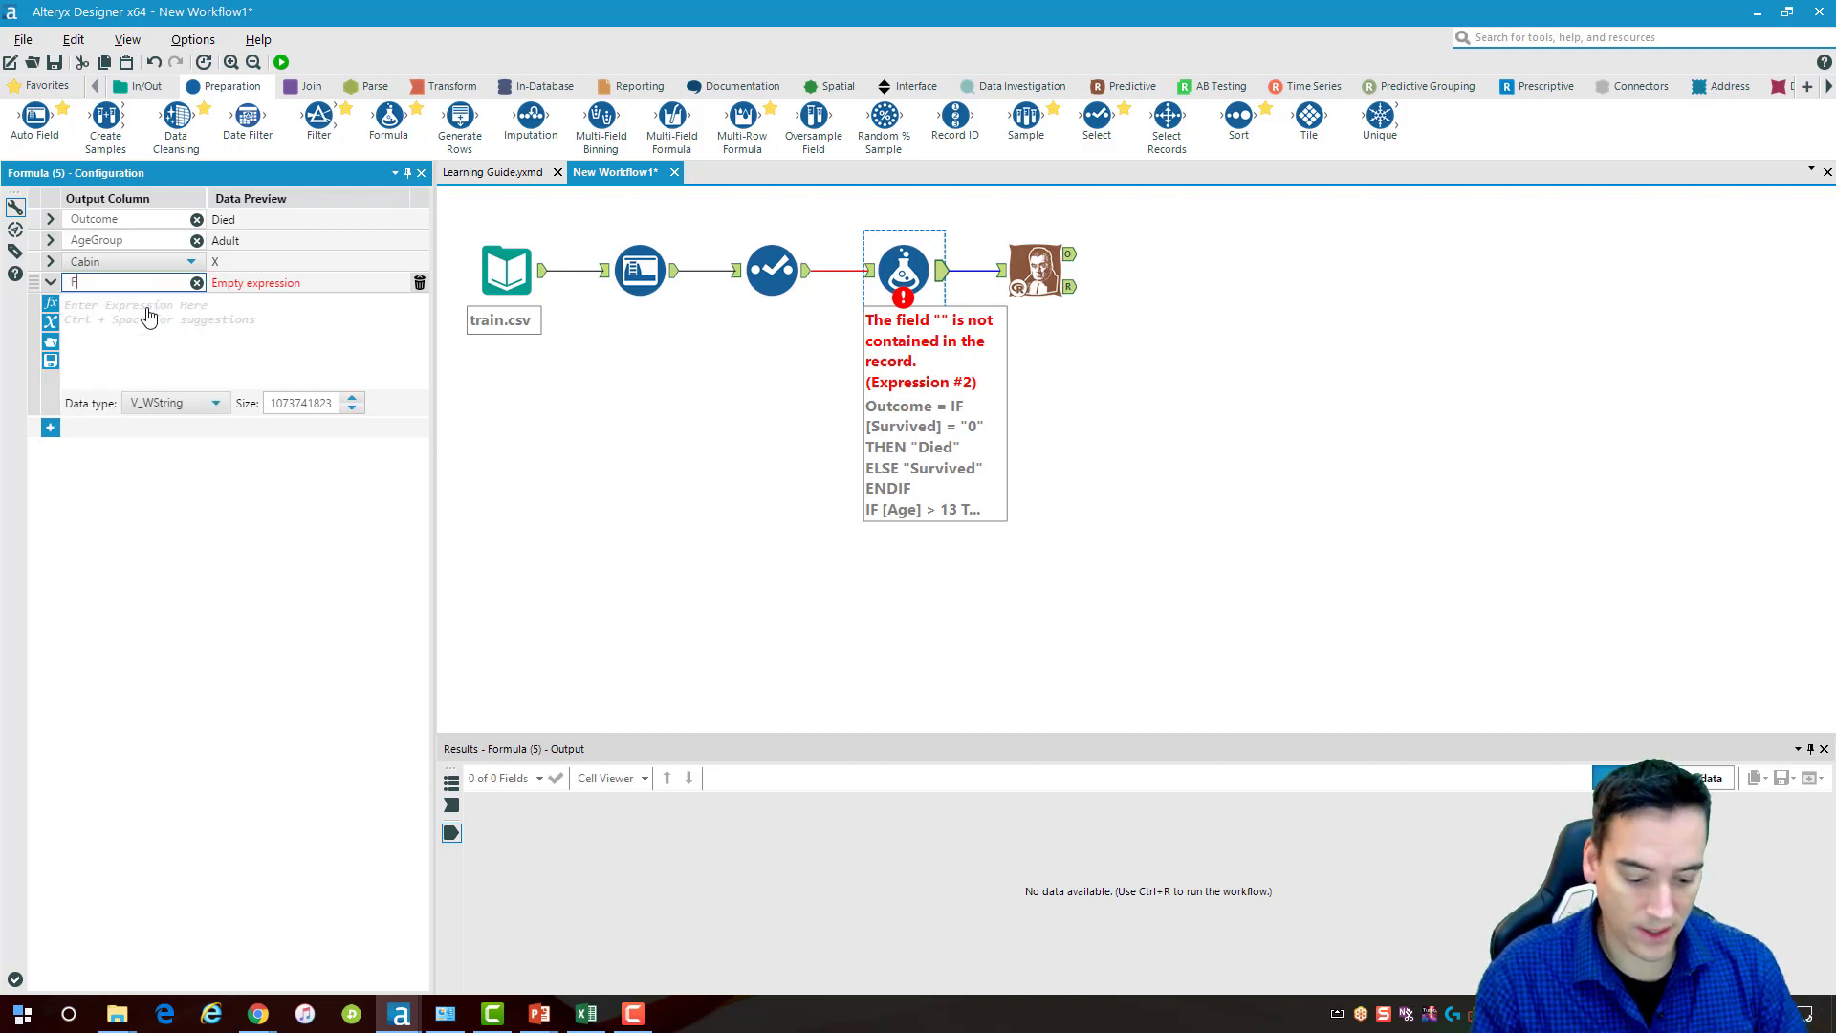
{"action": "type", "text": "areCategor"}
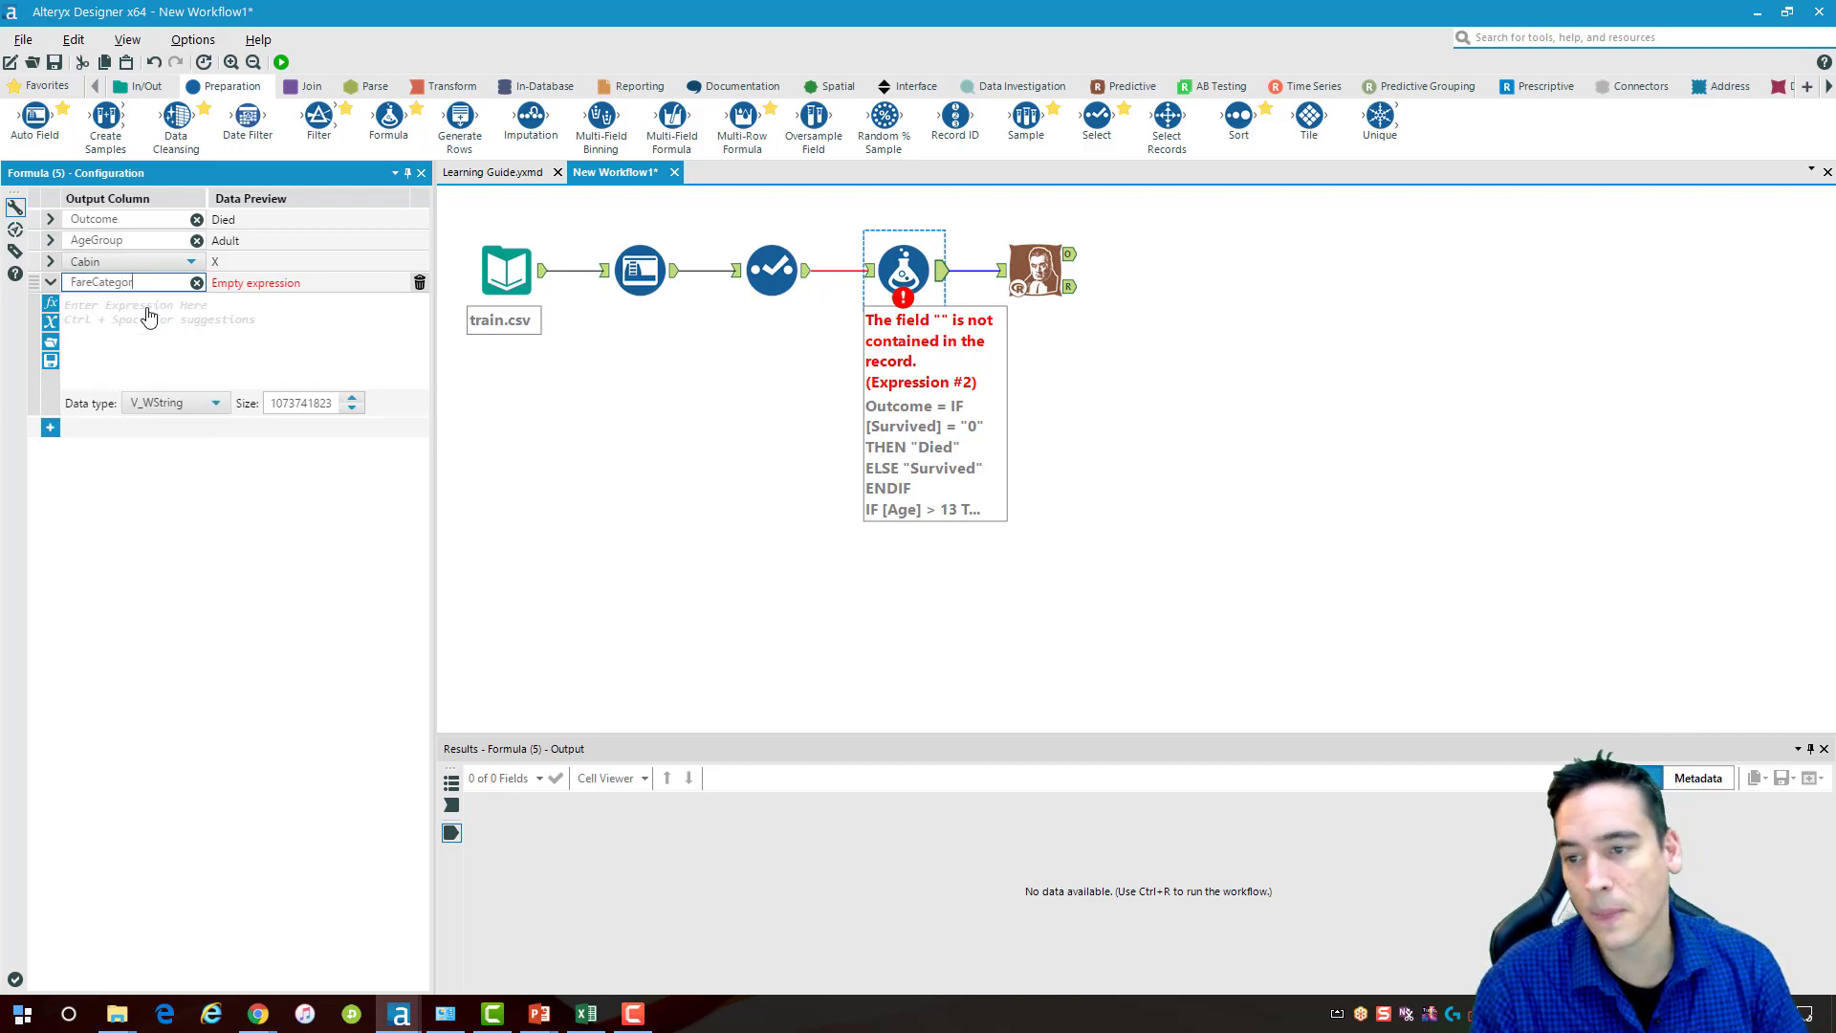
{"action": "type", "text": "y"}
{"action": "key", "text": "Tab"}
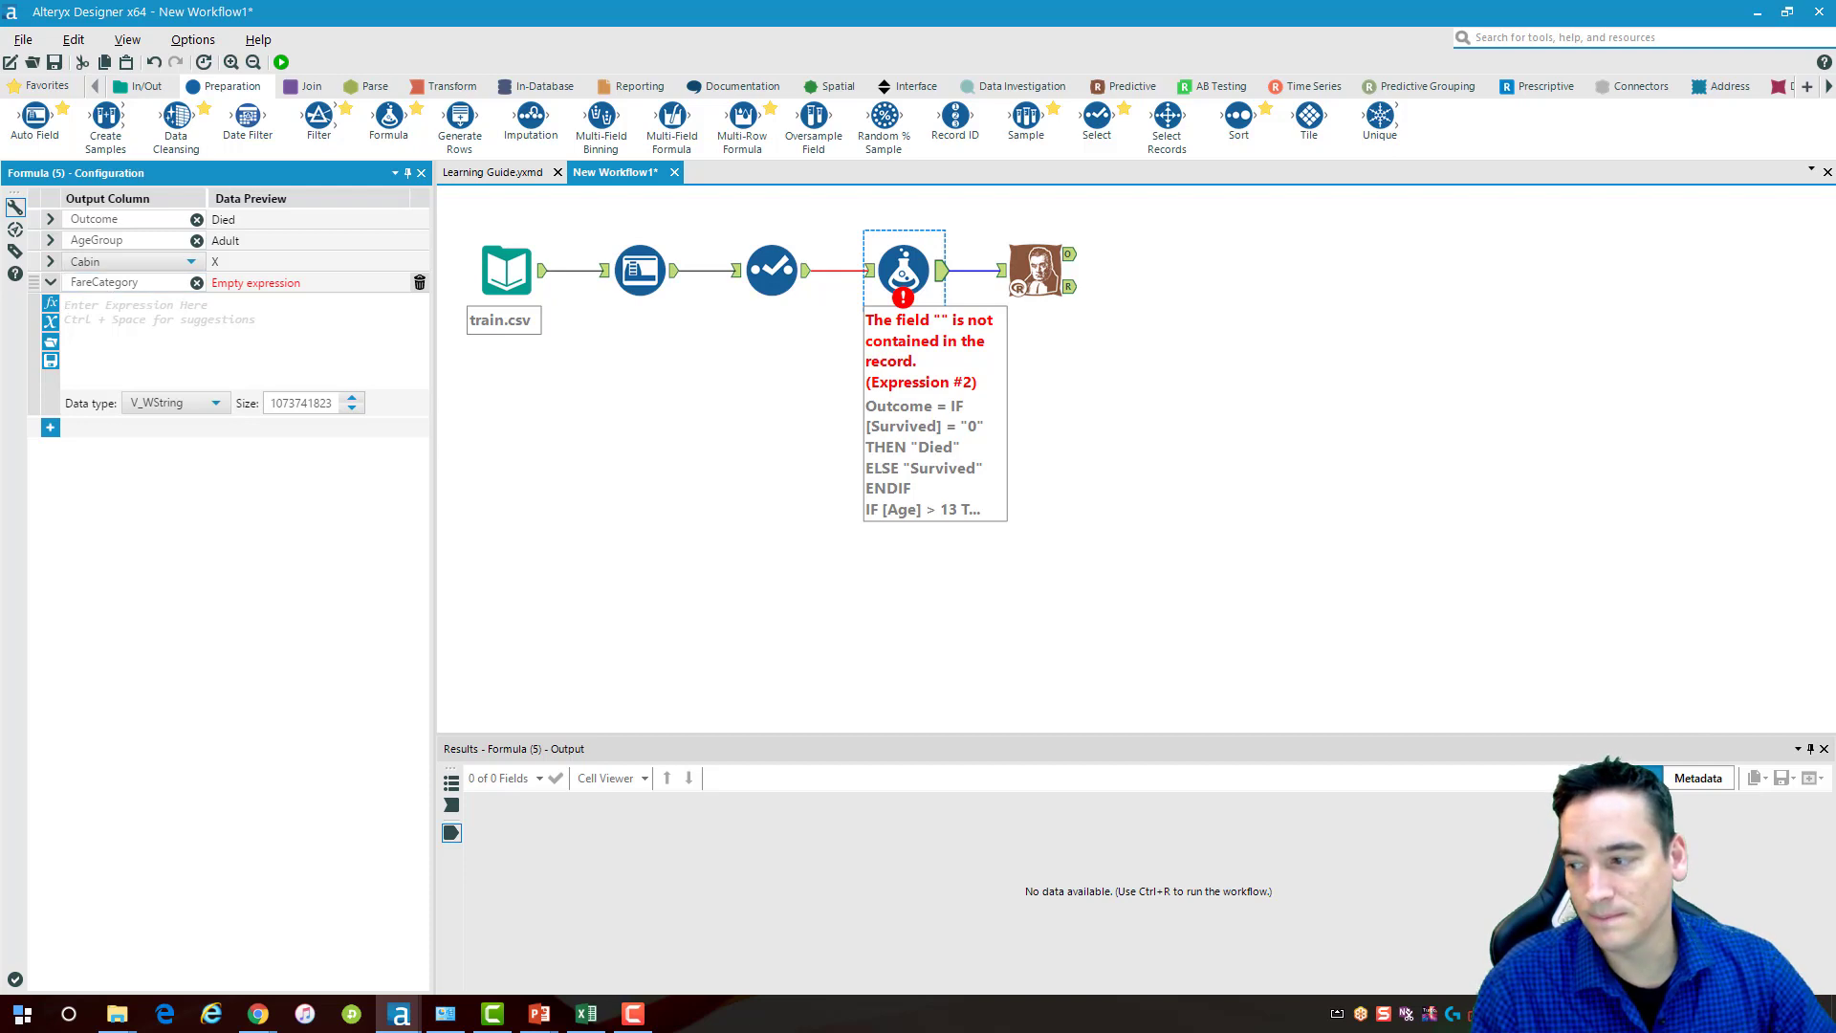
Start the FareCategory expression with an IF-THEN-ELSE statement that has the Round(x, mult) function as its condition
{"action": "left_click", "coordinate": [185, 325]}
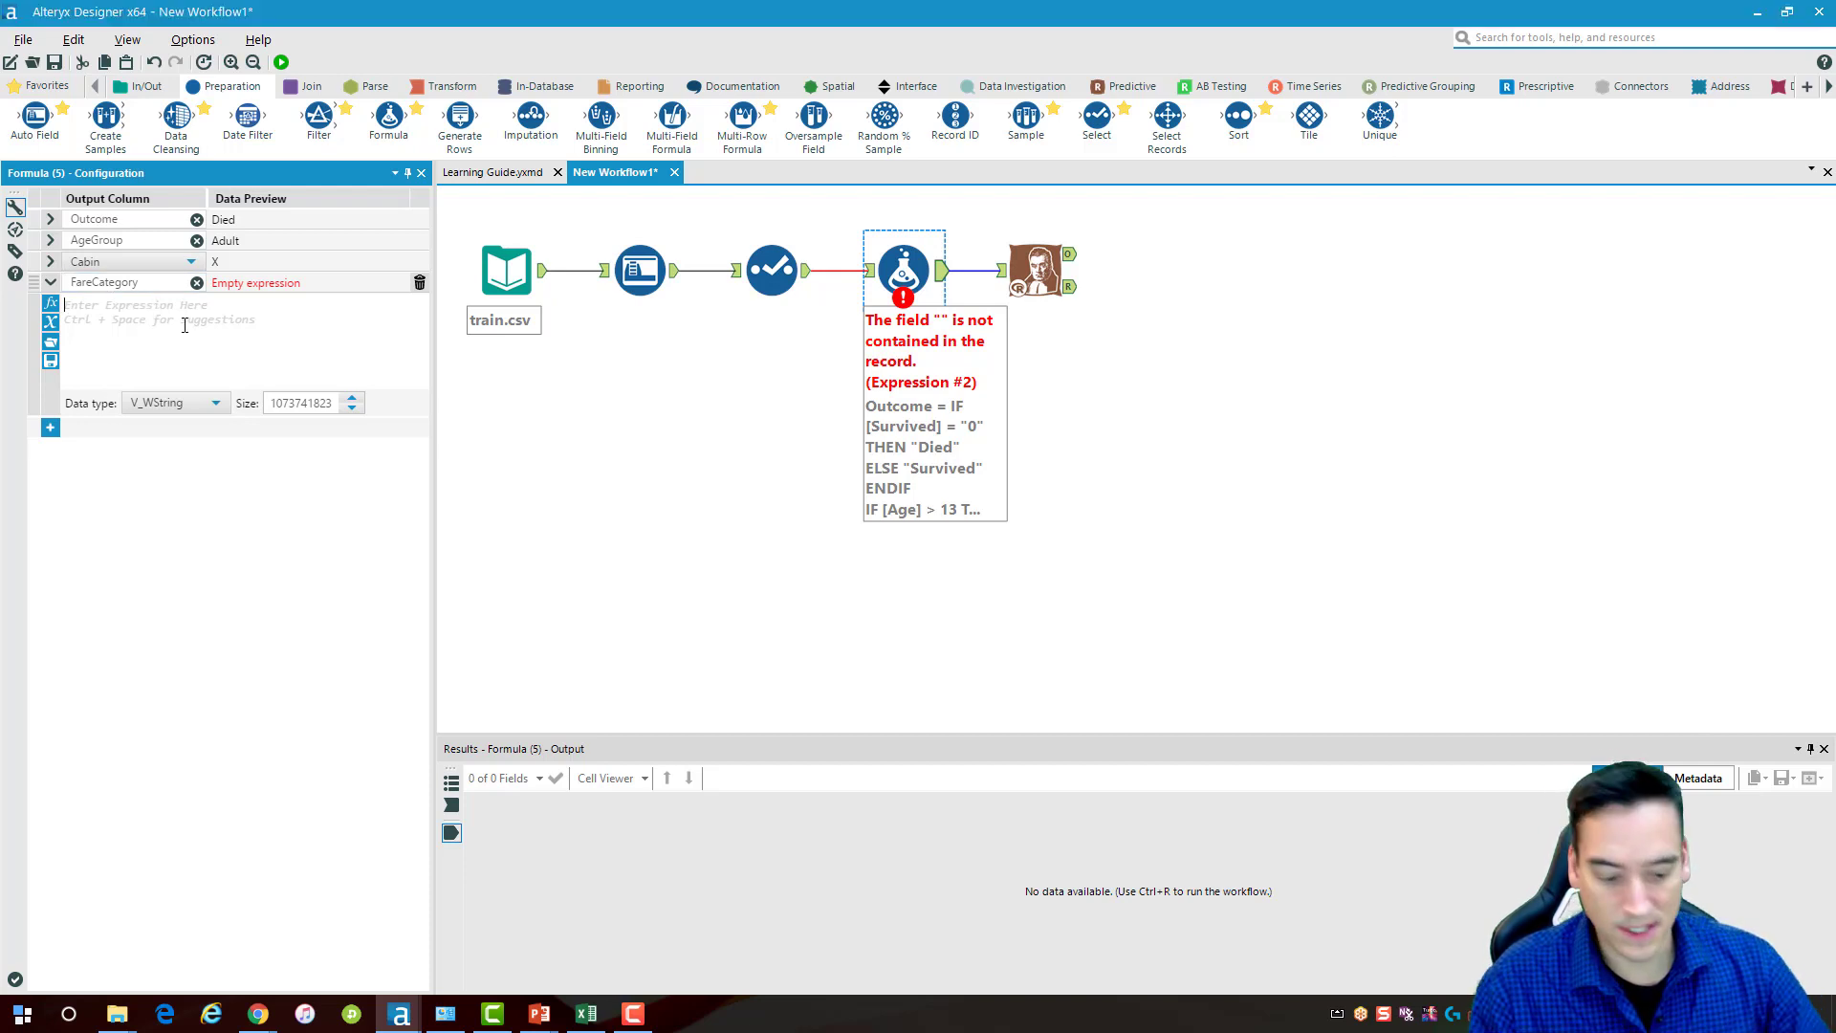
{"action": "type", "text": "IF"}
{"action": "key", "text": "Return"}
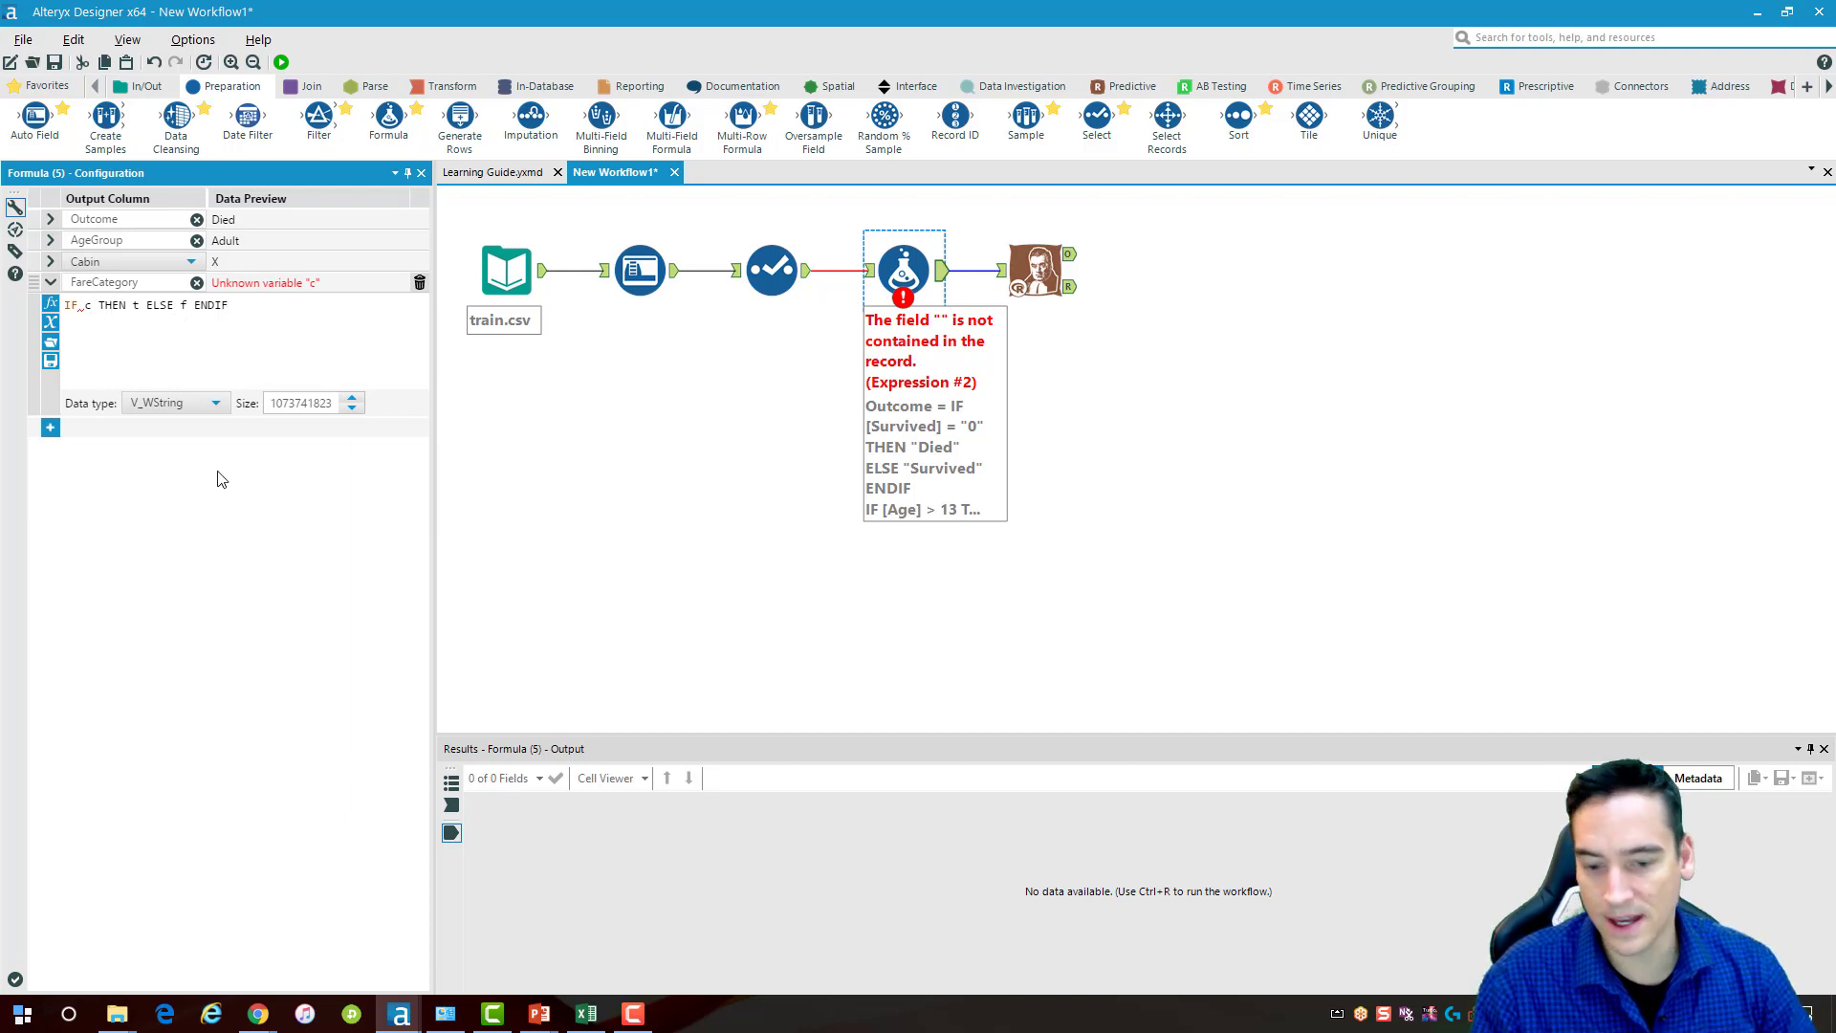
{"action": "key", "text": "BackSpace"}
{"action": "type", "text": "Round("}
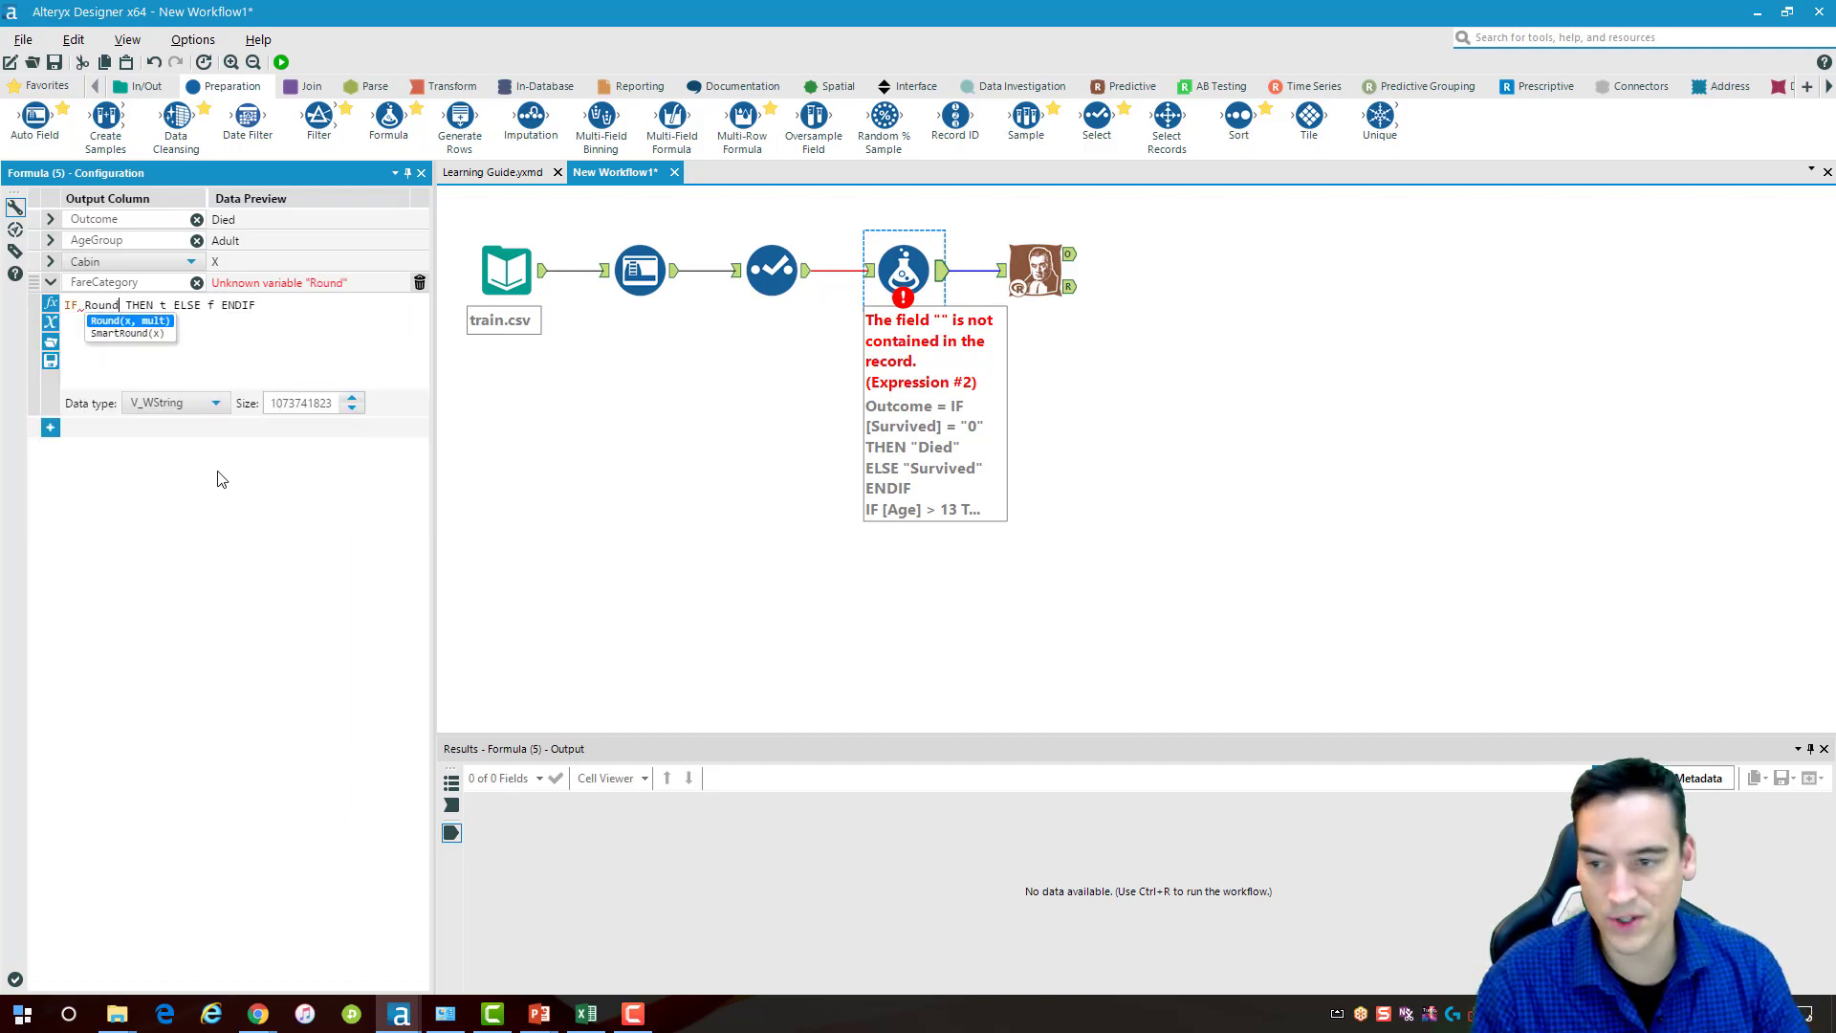
{"action": "key", "text": "BackSpace"}
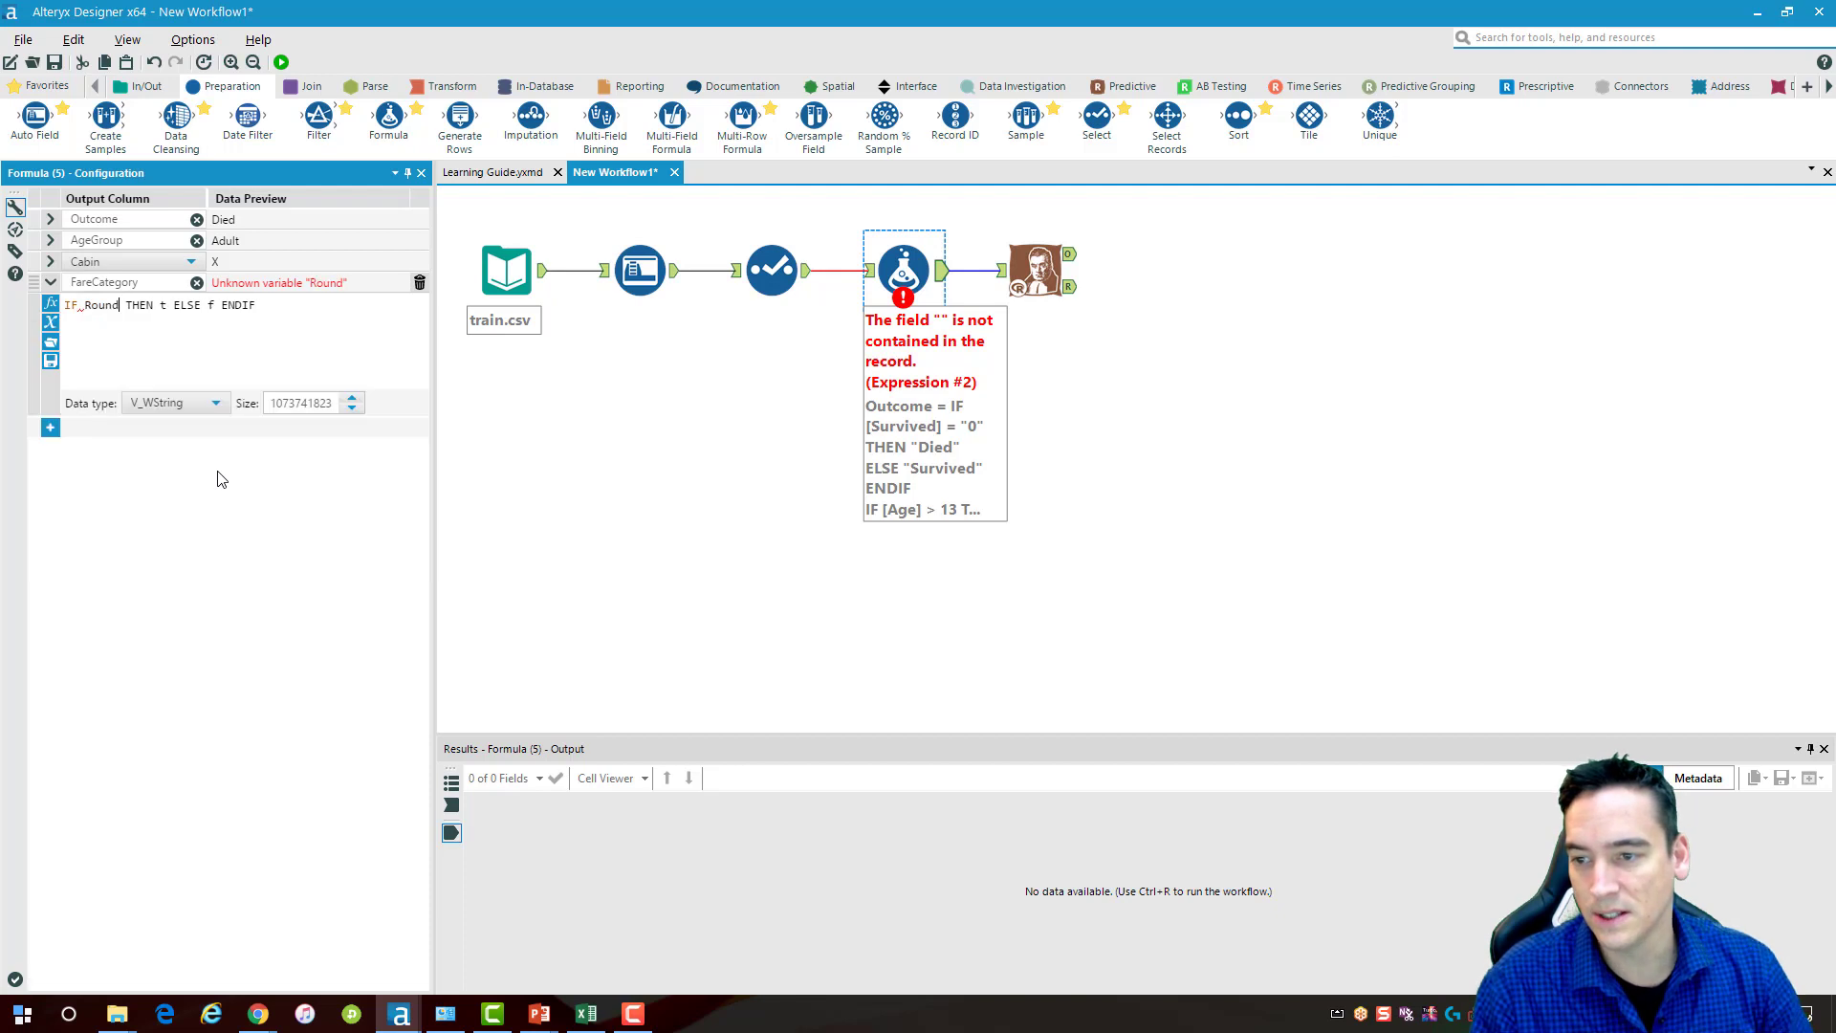
{"action": "type", "text": "("}
{"action": "key", "text": "Down"}
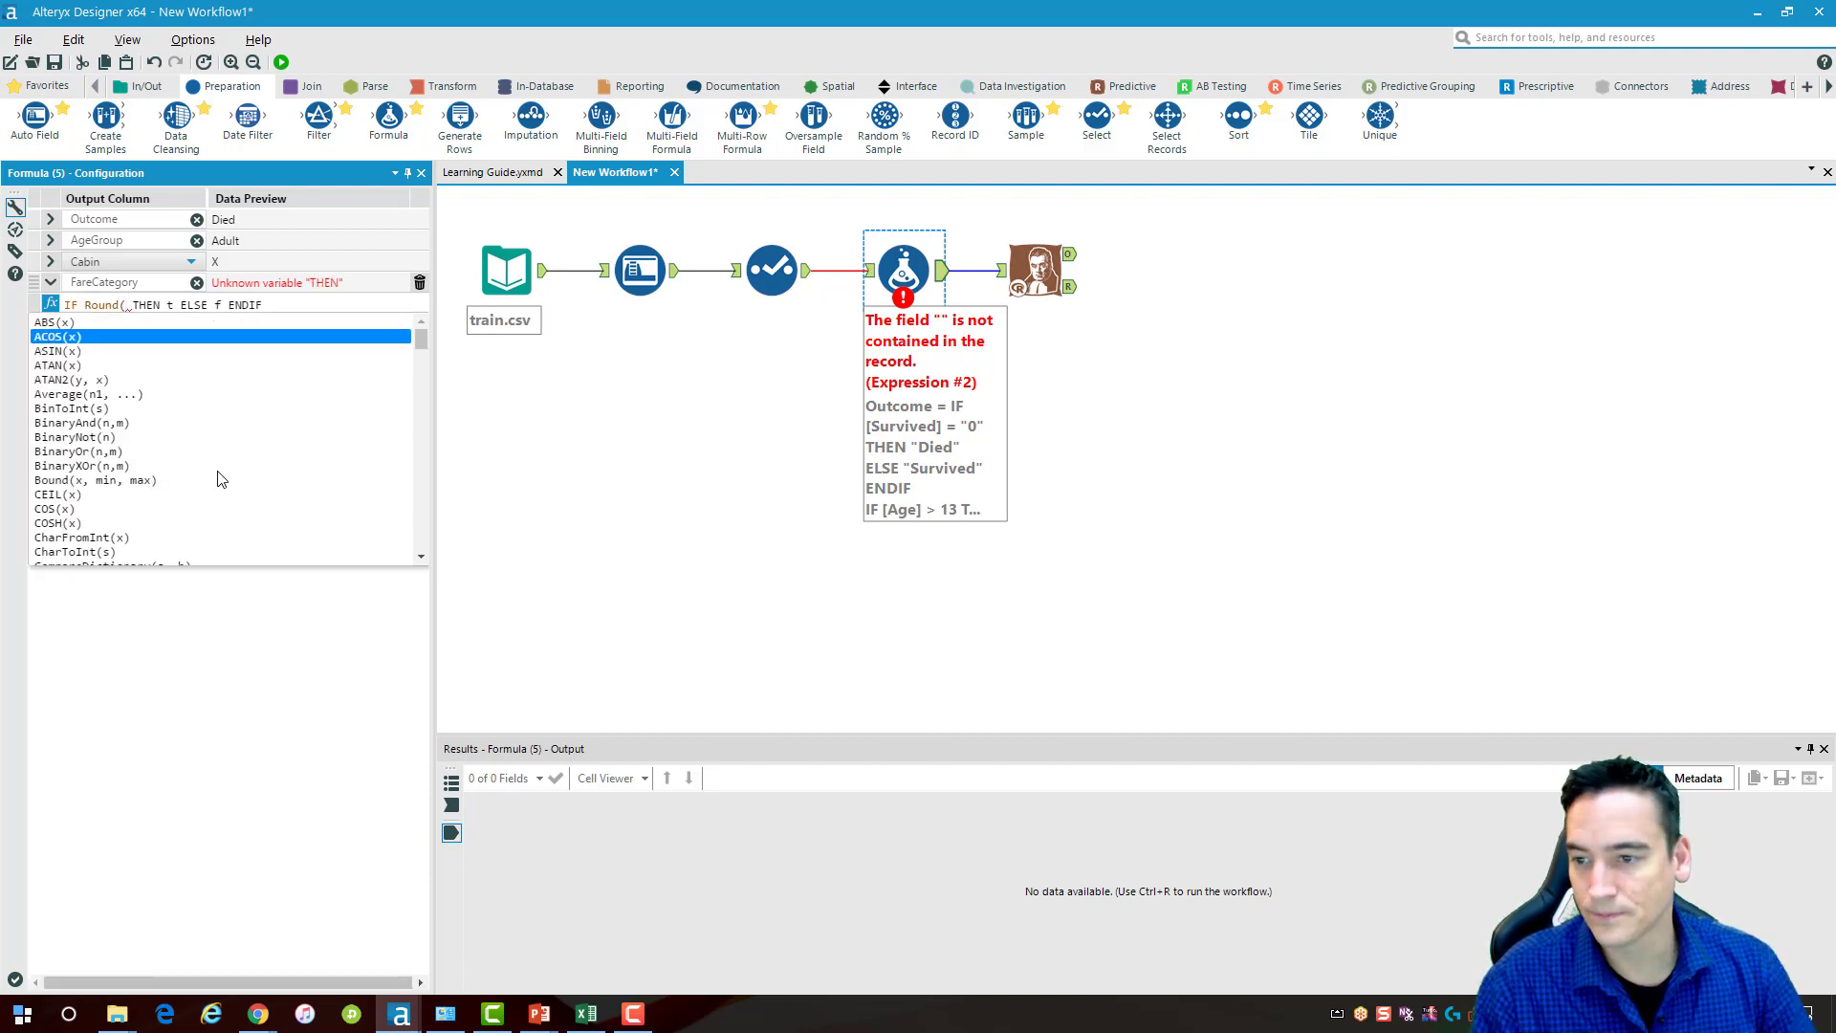
{"action": "key", "text": "BackSpace"}
{"action": "key", "text": "BackSpace"}
{"action": "key", "text": "BackSpace"}
{"action": "key", "text": "BackSpace"}
{"action": "key", "text": "Return"}
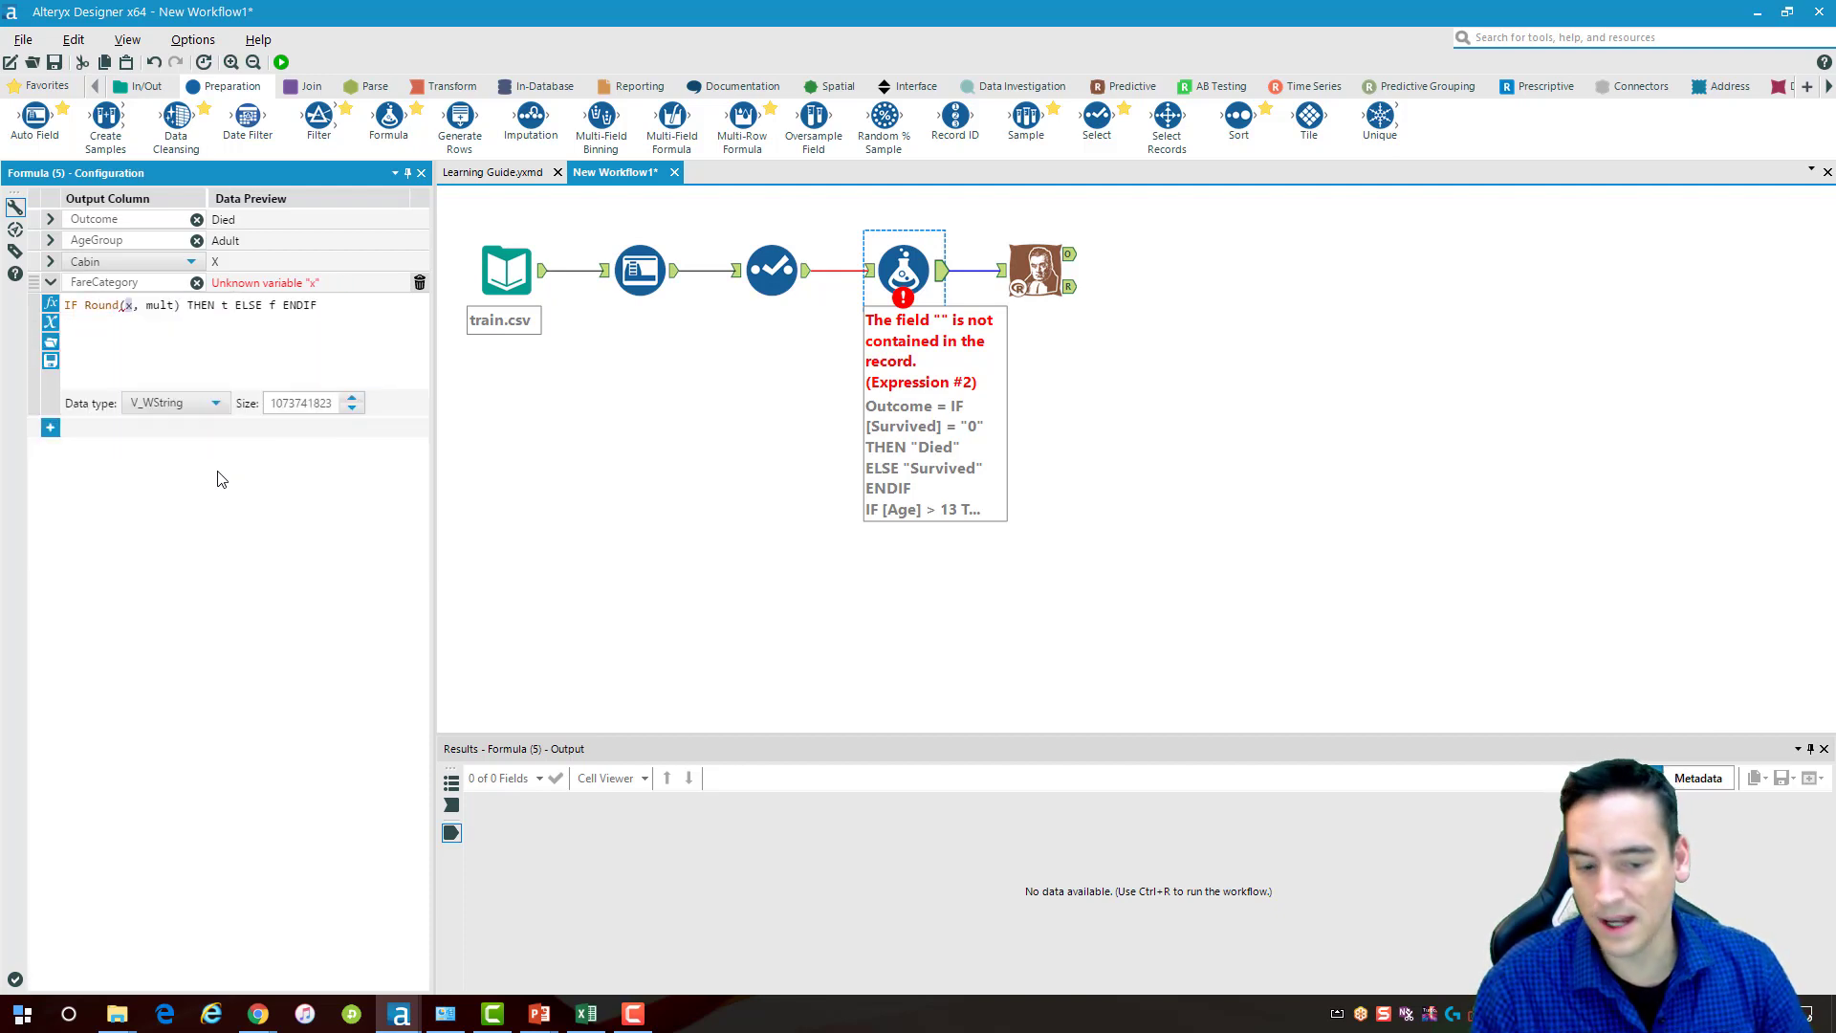
Complete the condition of the FareCategory expression as Round([Fare], 1) > 31
{"action": "type", "text": "[Fa"}
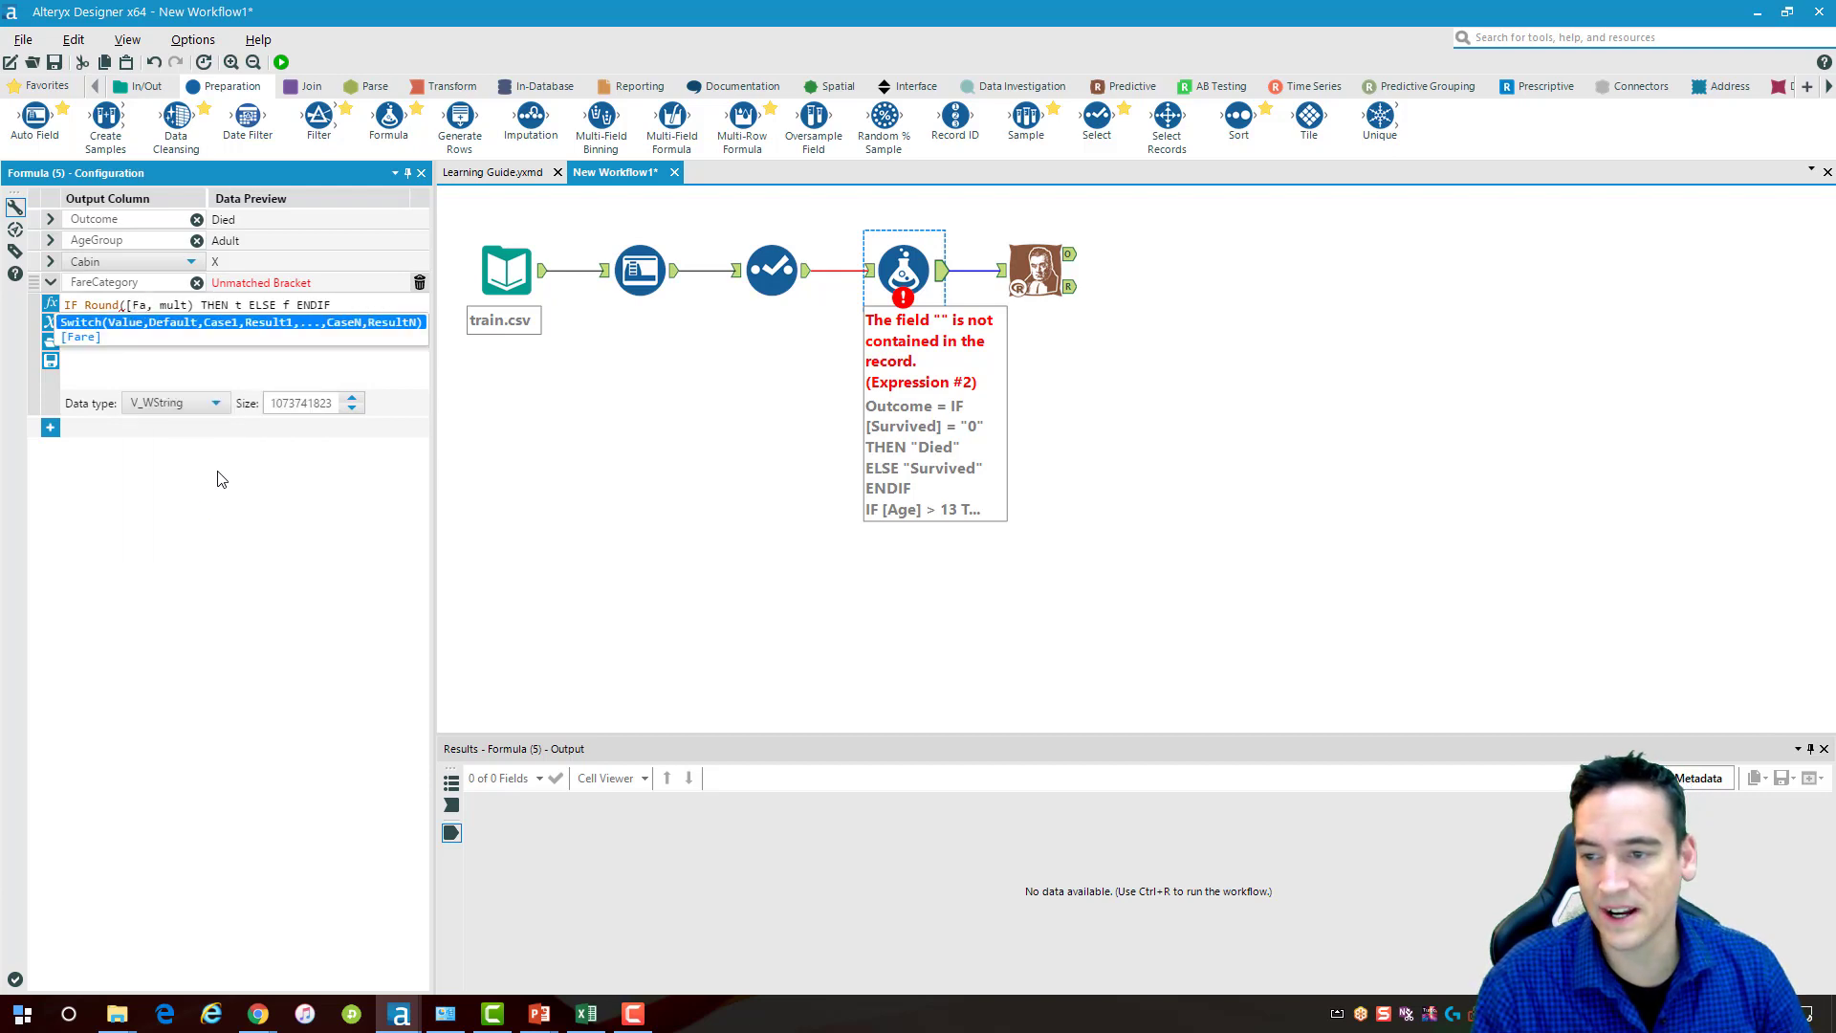
{"action": "key", "text": "Down"}
{"action": "key", "text": "Return"}
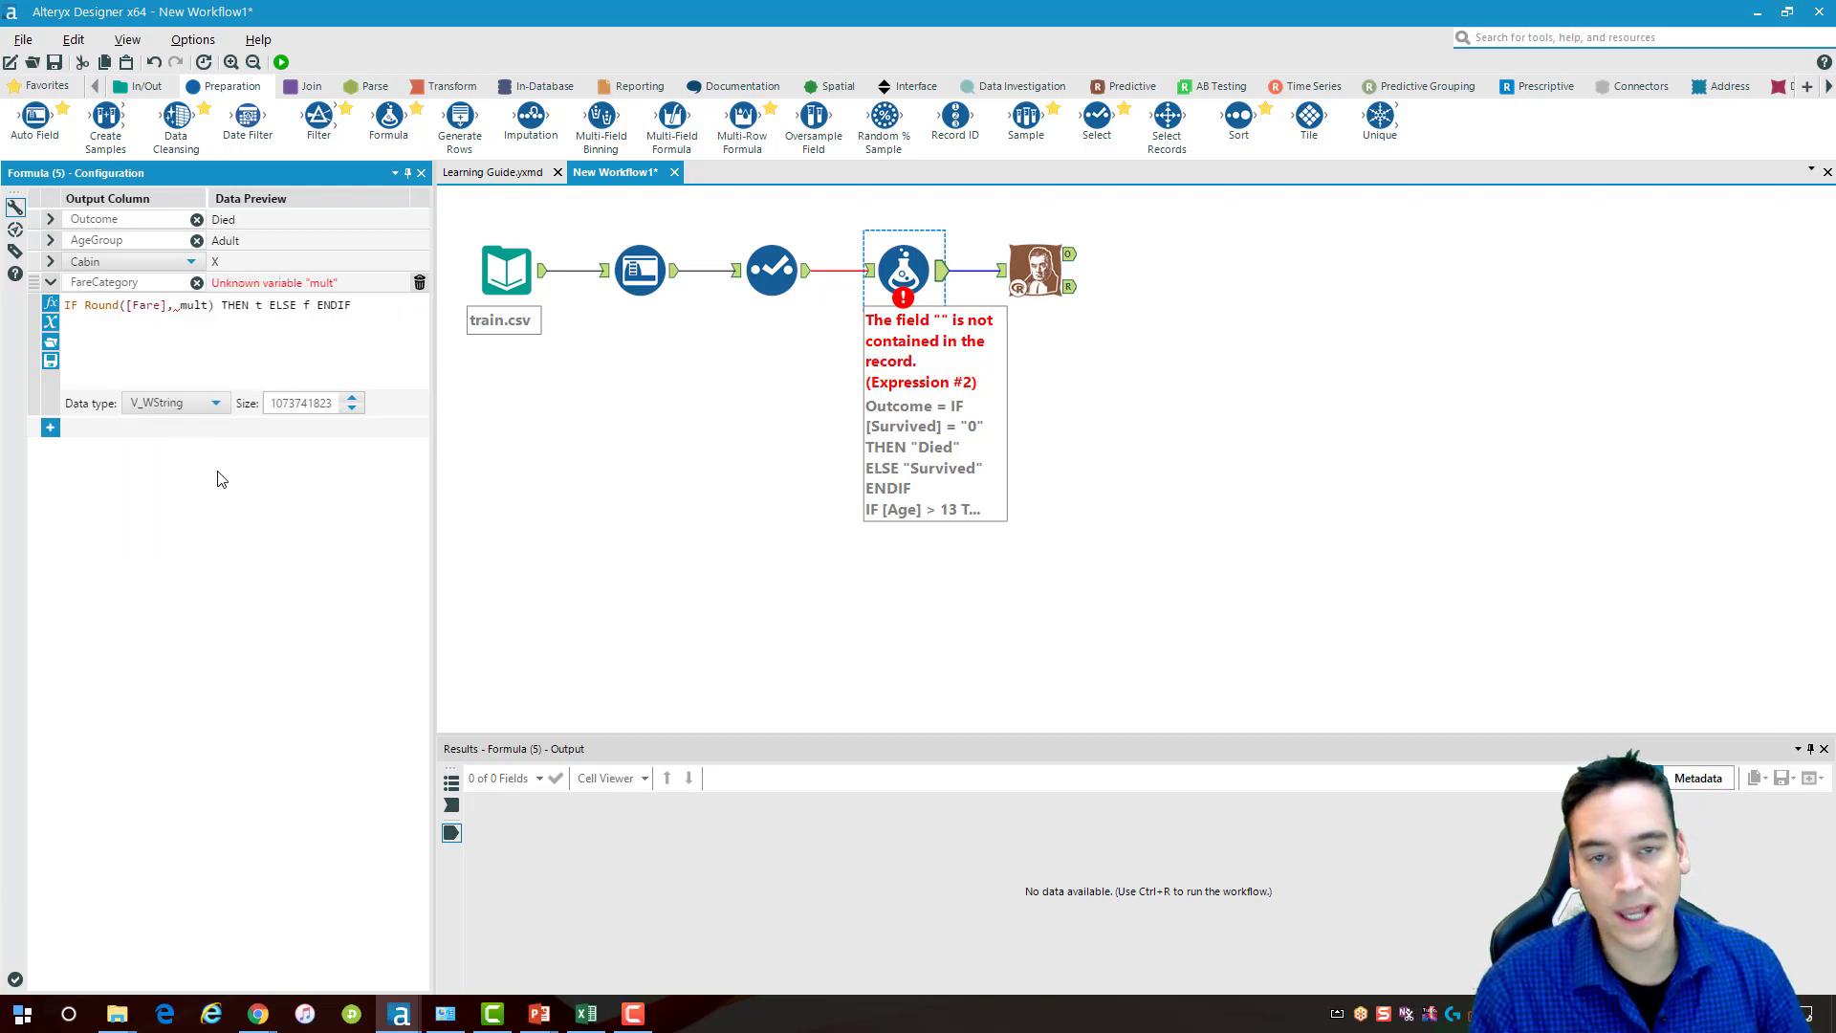
{"action": "key", "text": "Delete"}
{"action": "key", "text": "Delete"}
{"action": "key", "text": "Delete"}
{"action": "key", "text": "Delete"}
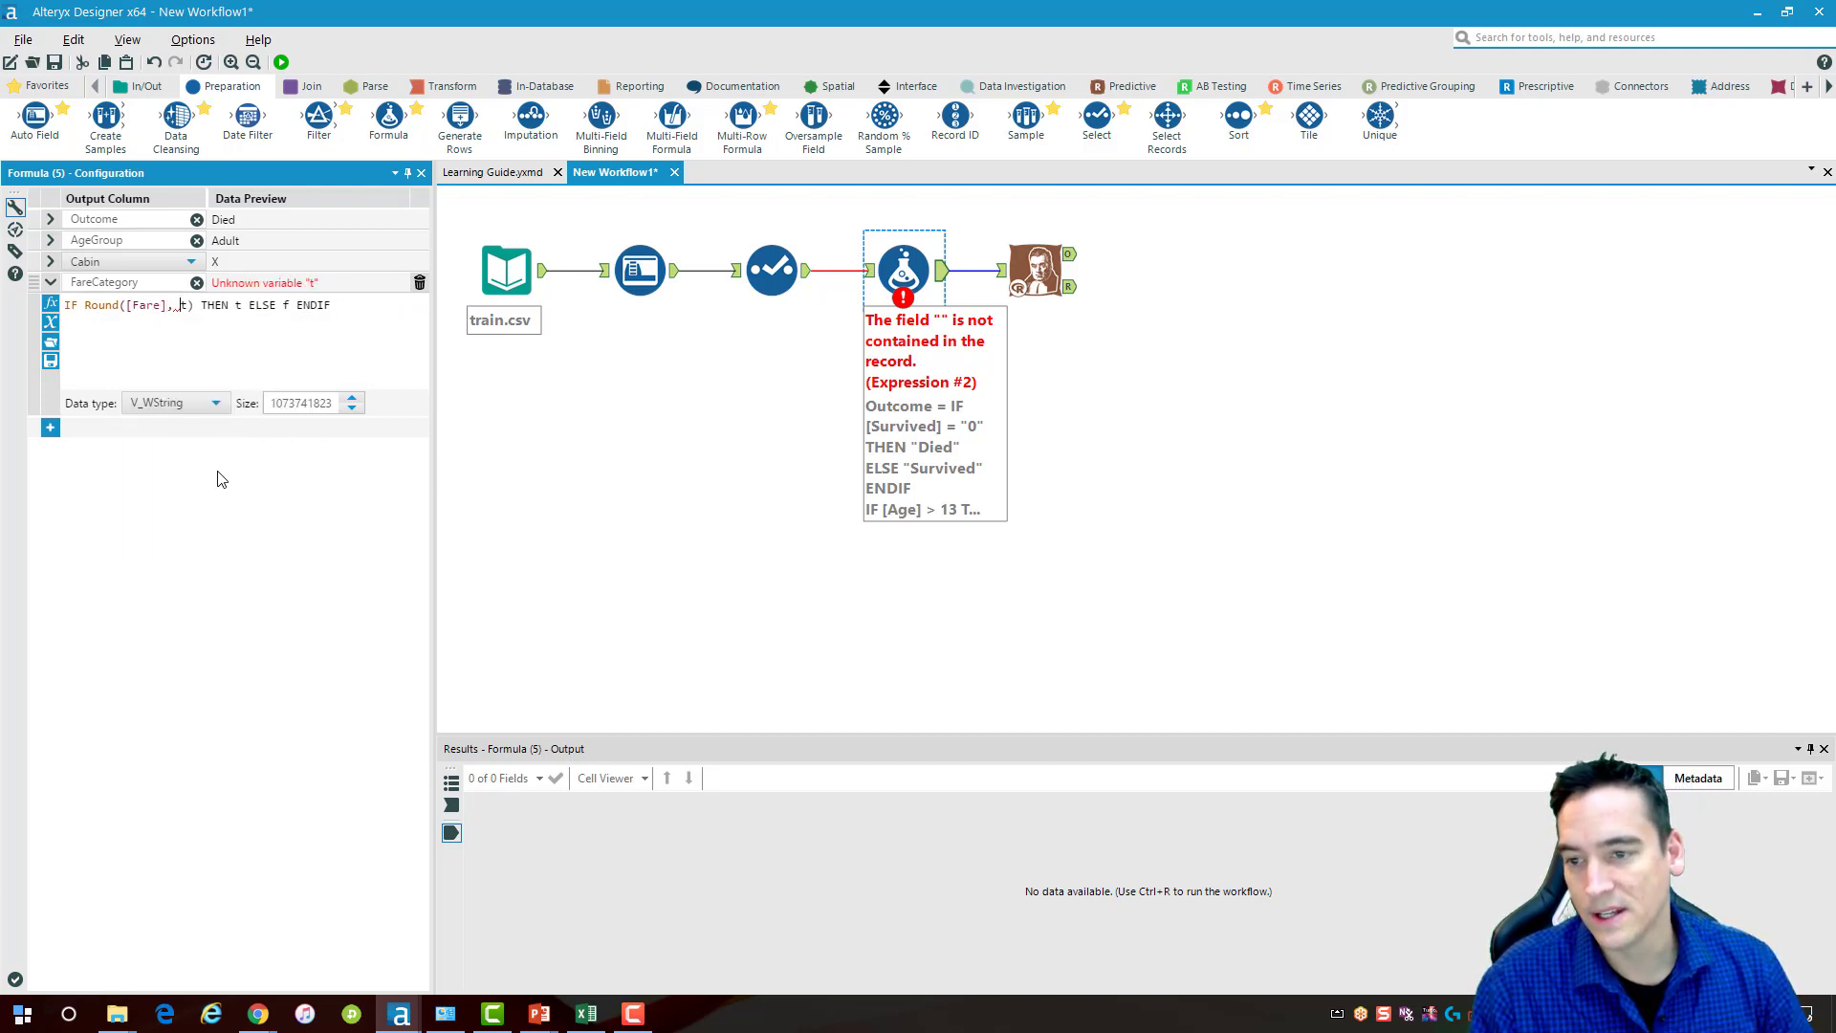
{"action": "type", "text": "1)"}
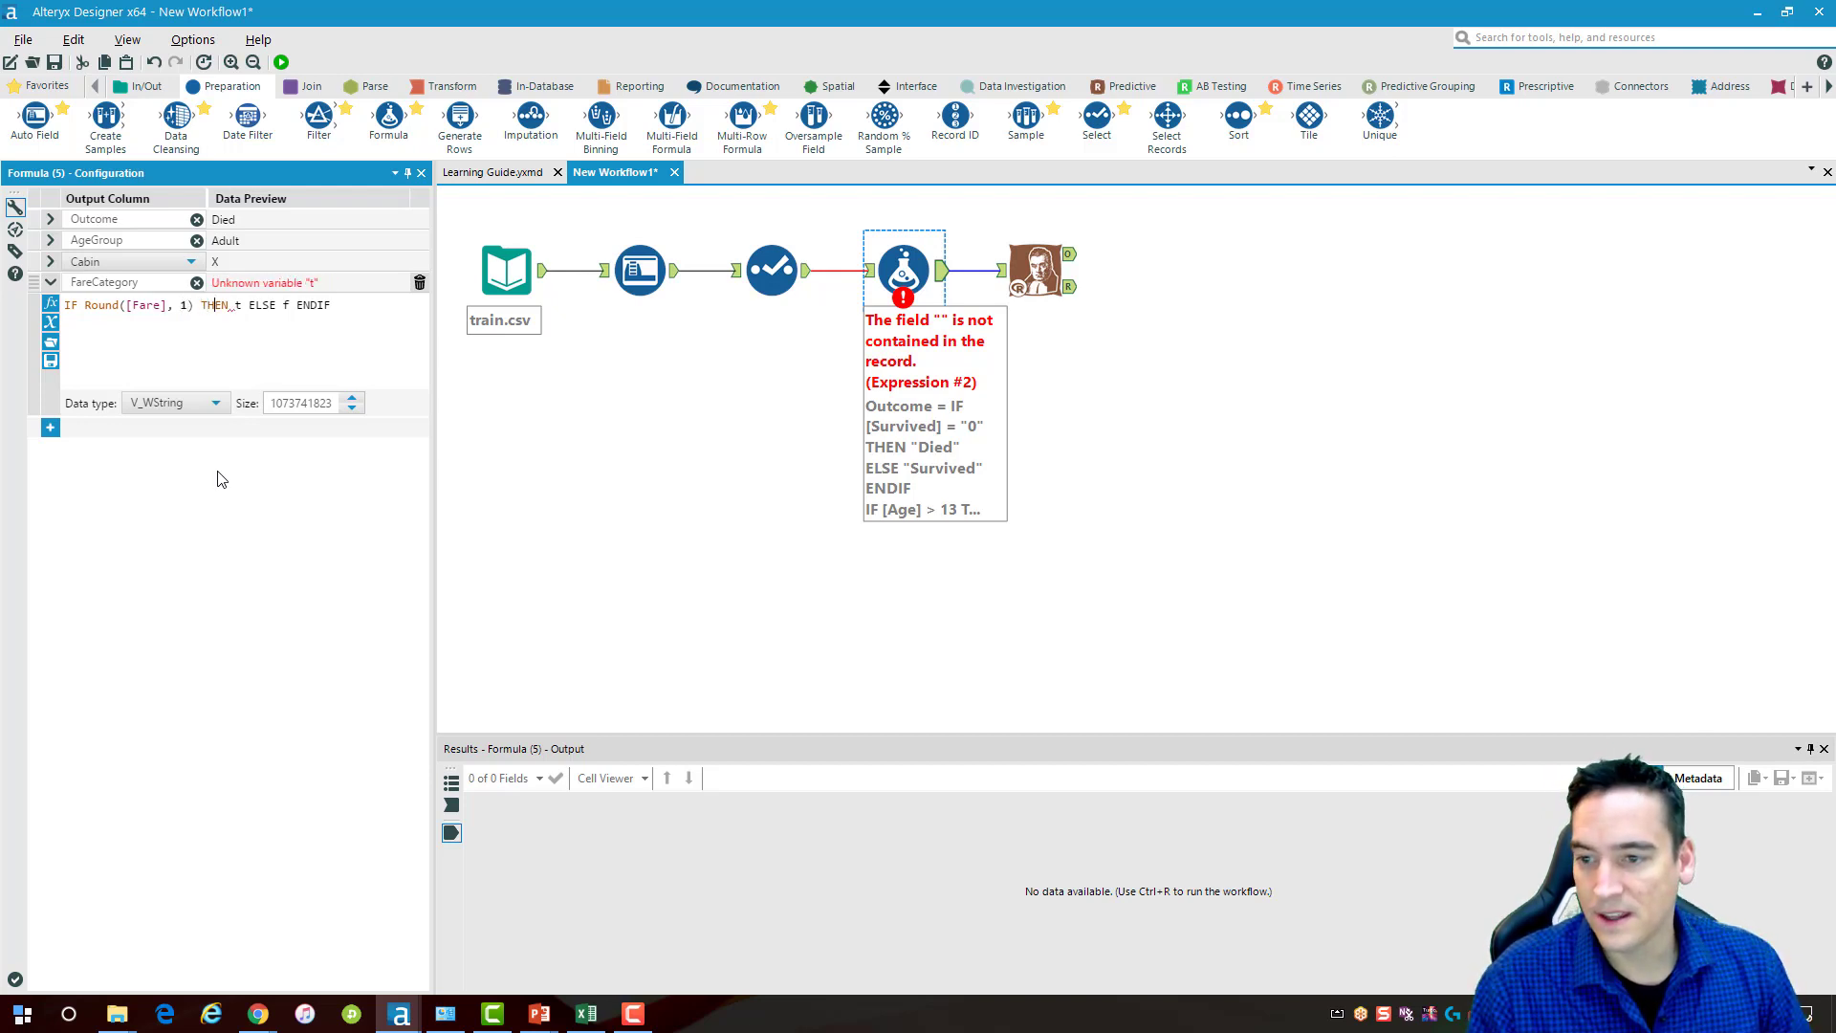
{"action": "type", "text": " >"}
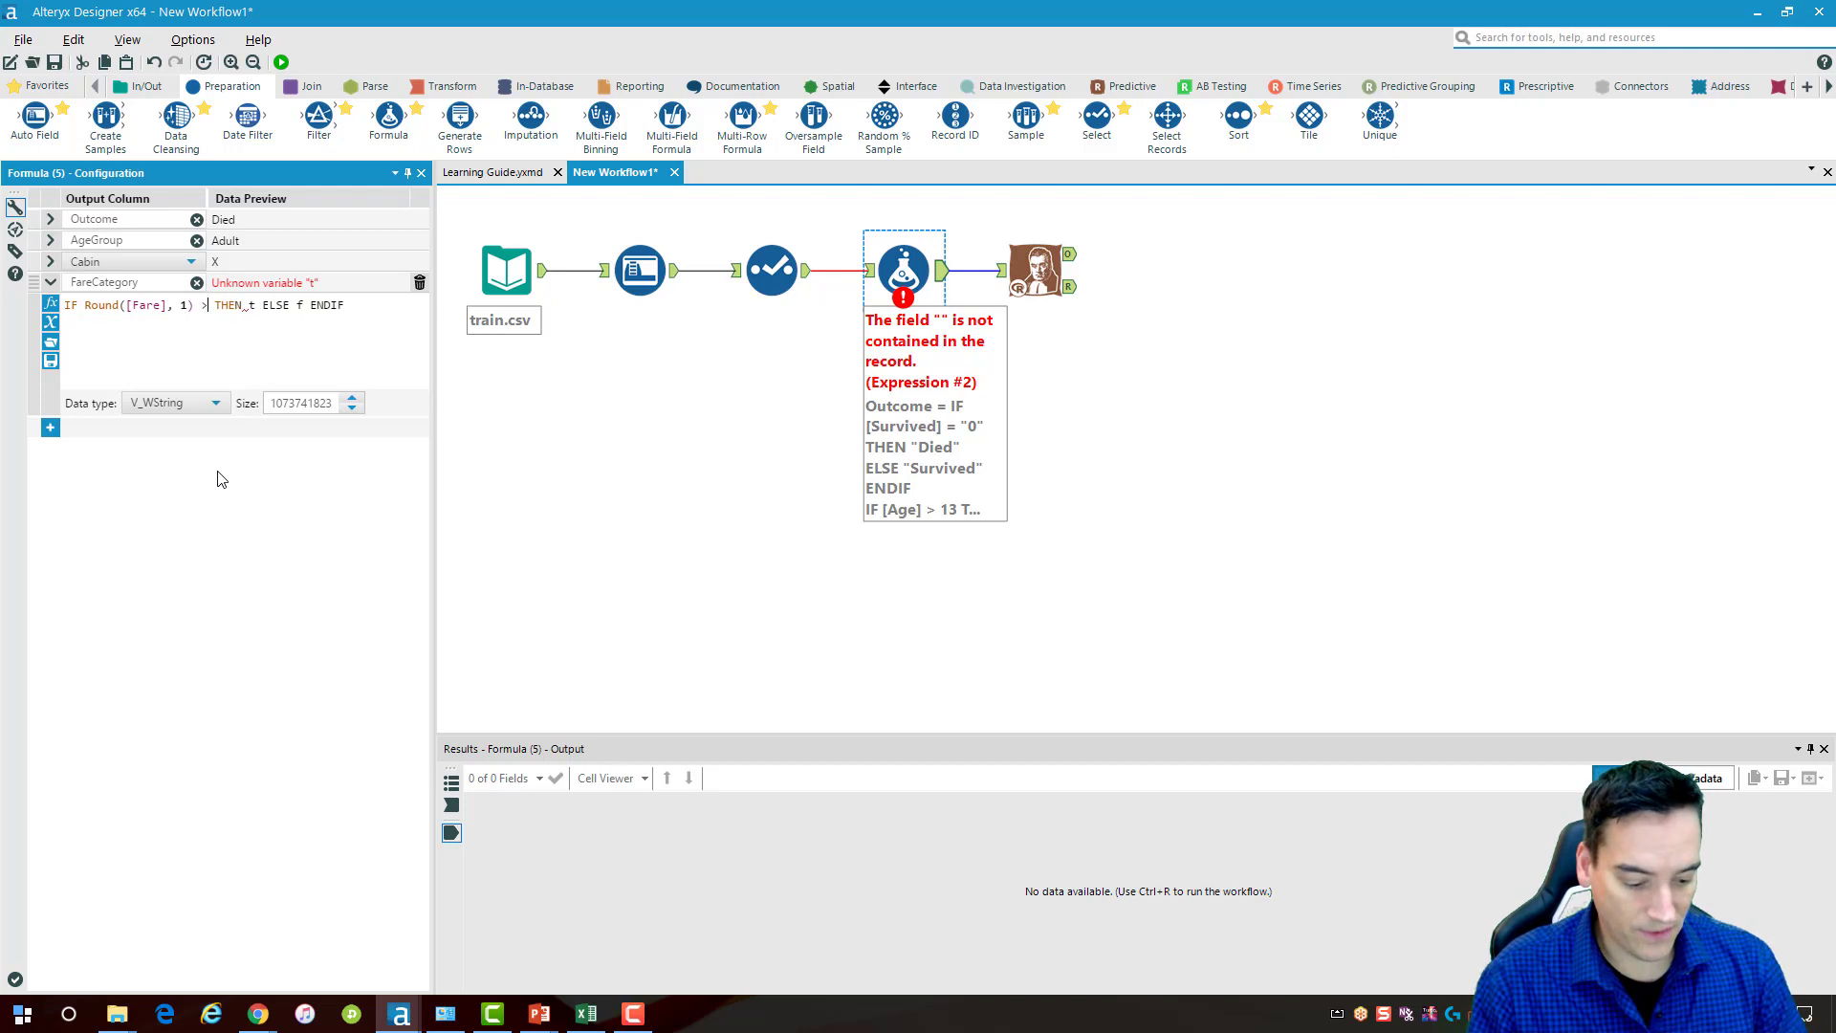
{"action": "type", "text": " 31"}
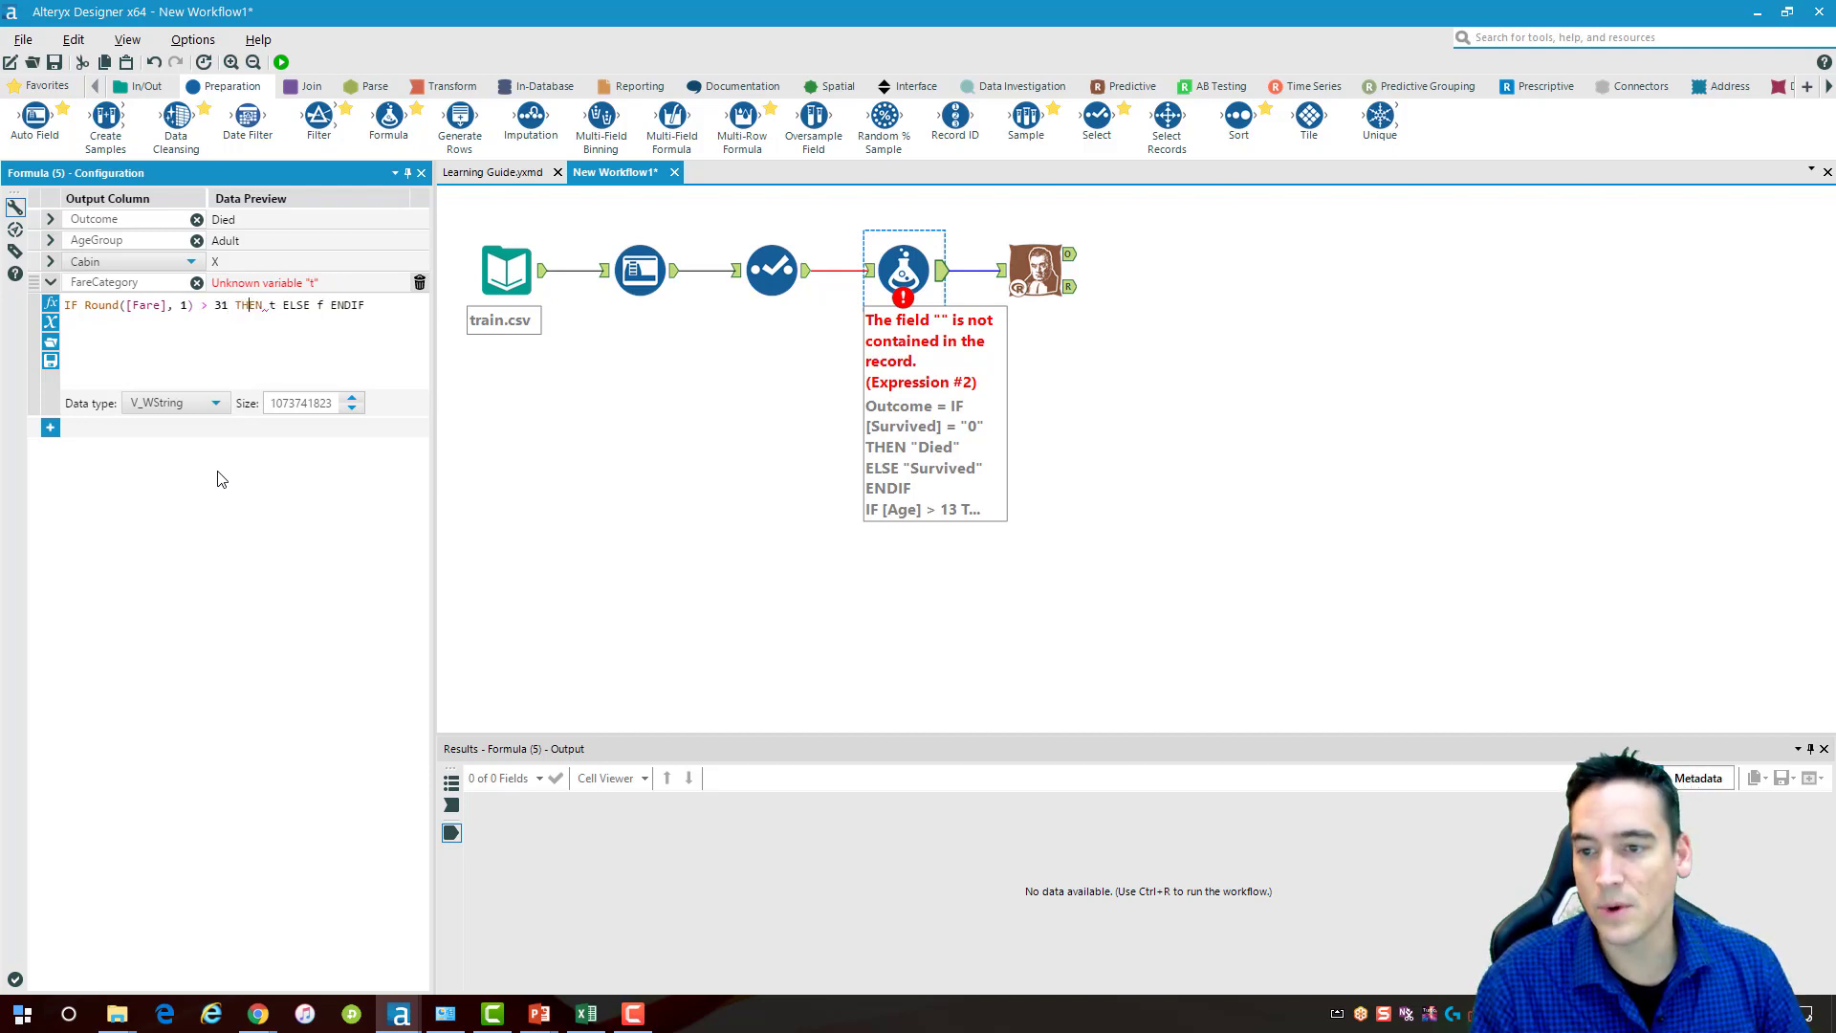
Make the FareCategory expression return "High" when the condition is true, and move its ELSE part to a new line
{"action": "key", "text": "Delete"}
{"action": "type", "text": "\"high"}
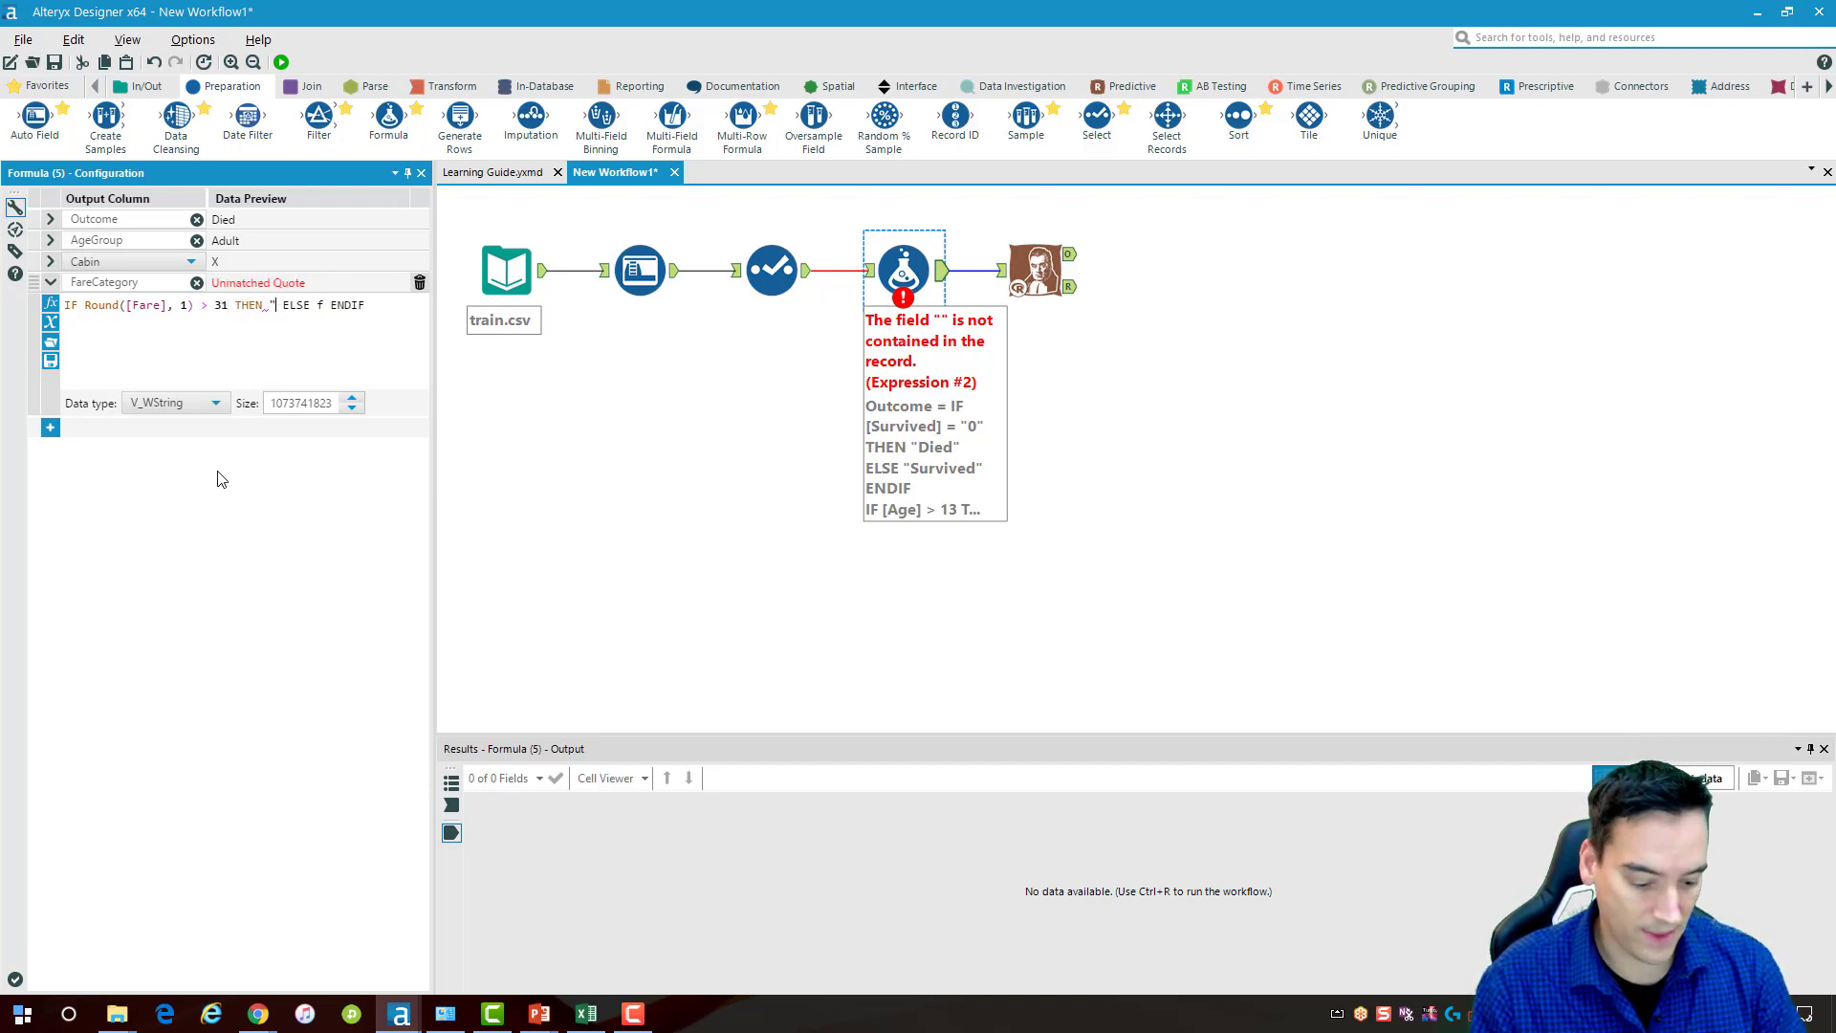
{"action": "key", "text": "BackSpace"}
{"action": "key", "text": "BackSpace"}
{"action": "key", "text": "BackSpace"}
{"action": "key", "text": "BackSpace"}
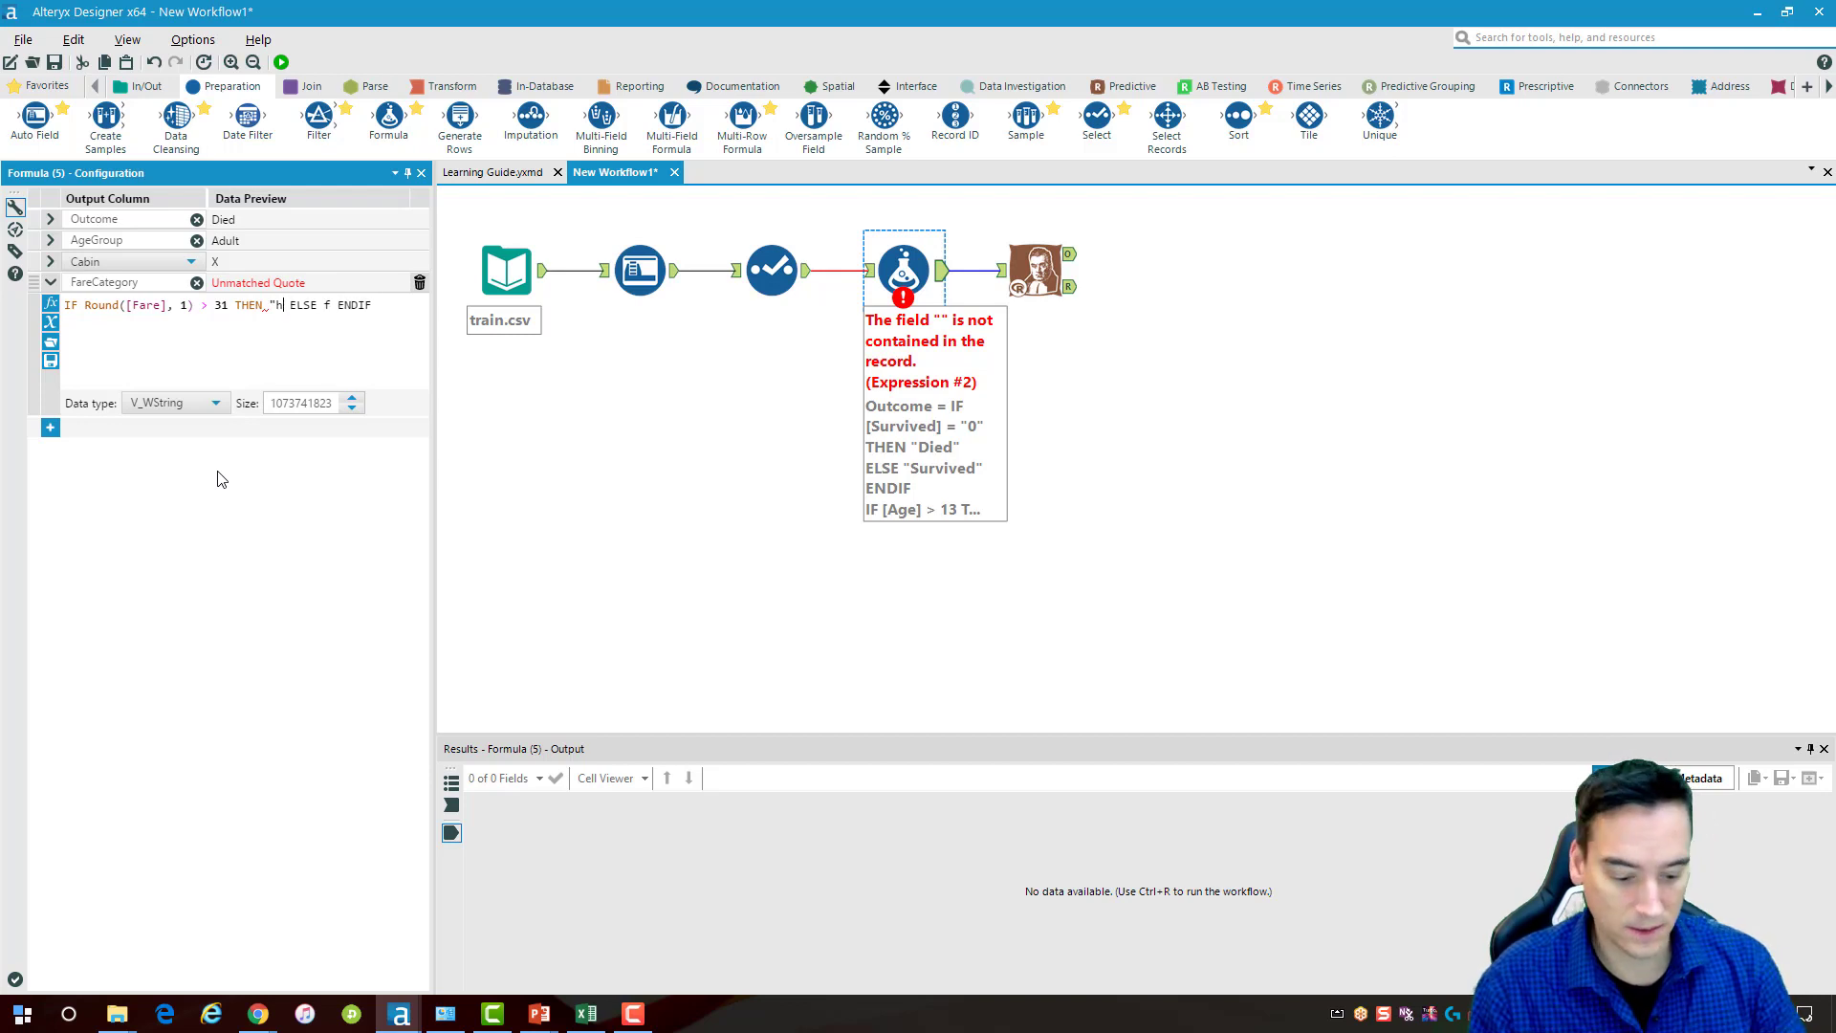
{"action": "type", "text": "High"}
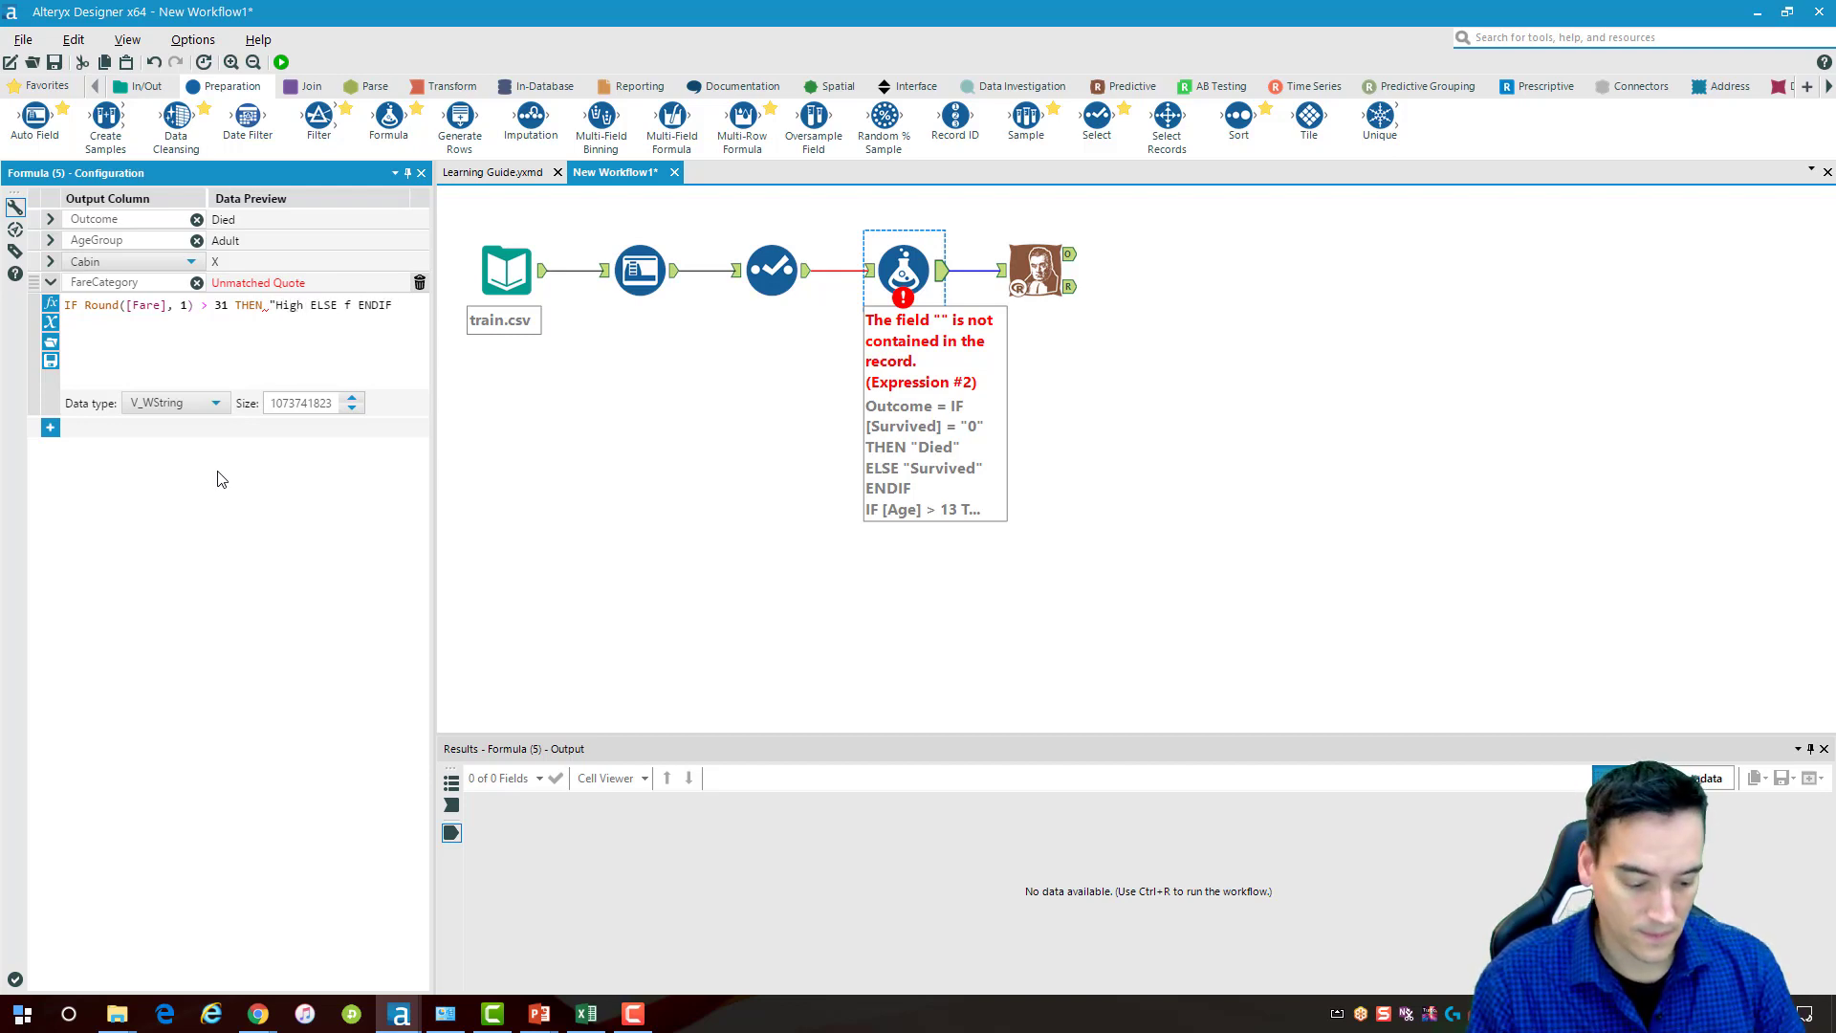
{"action": "type", "text": "\""}
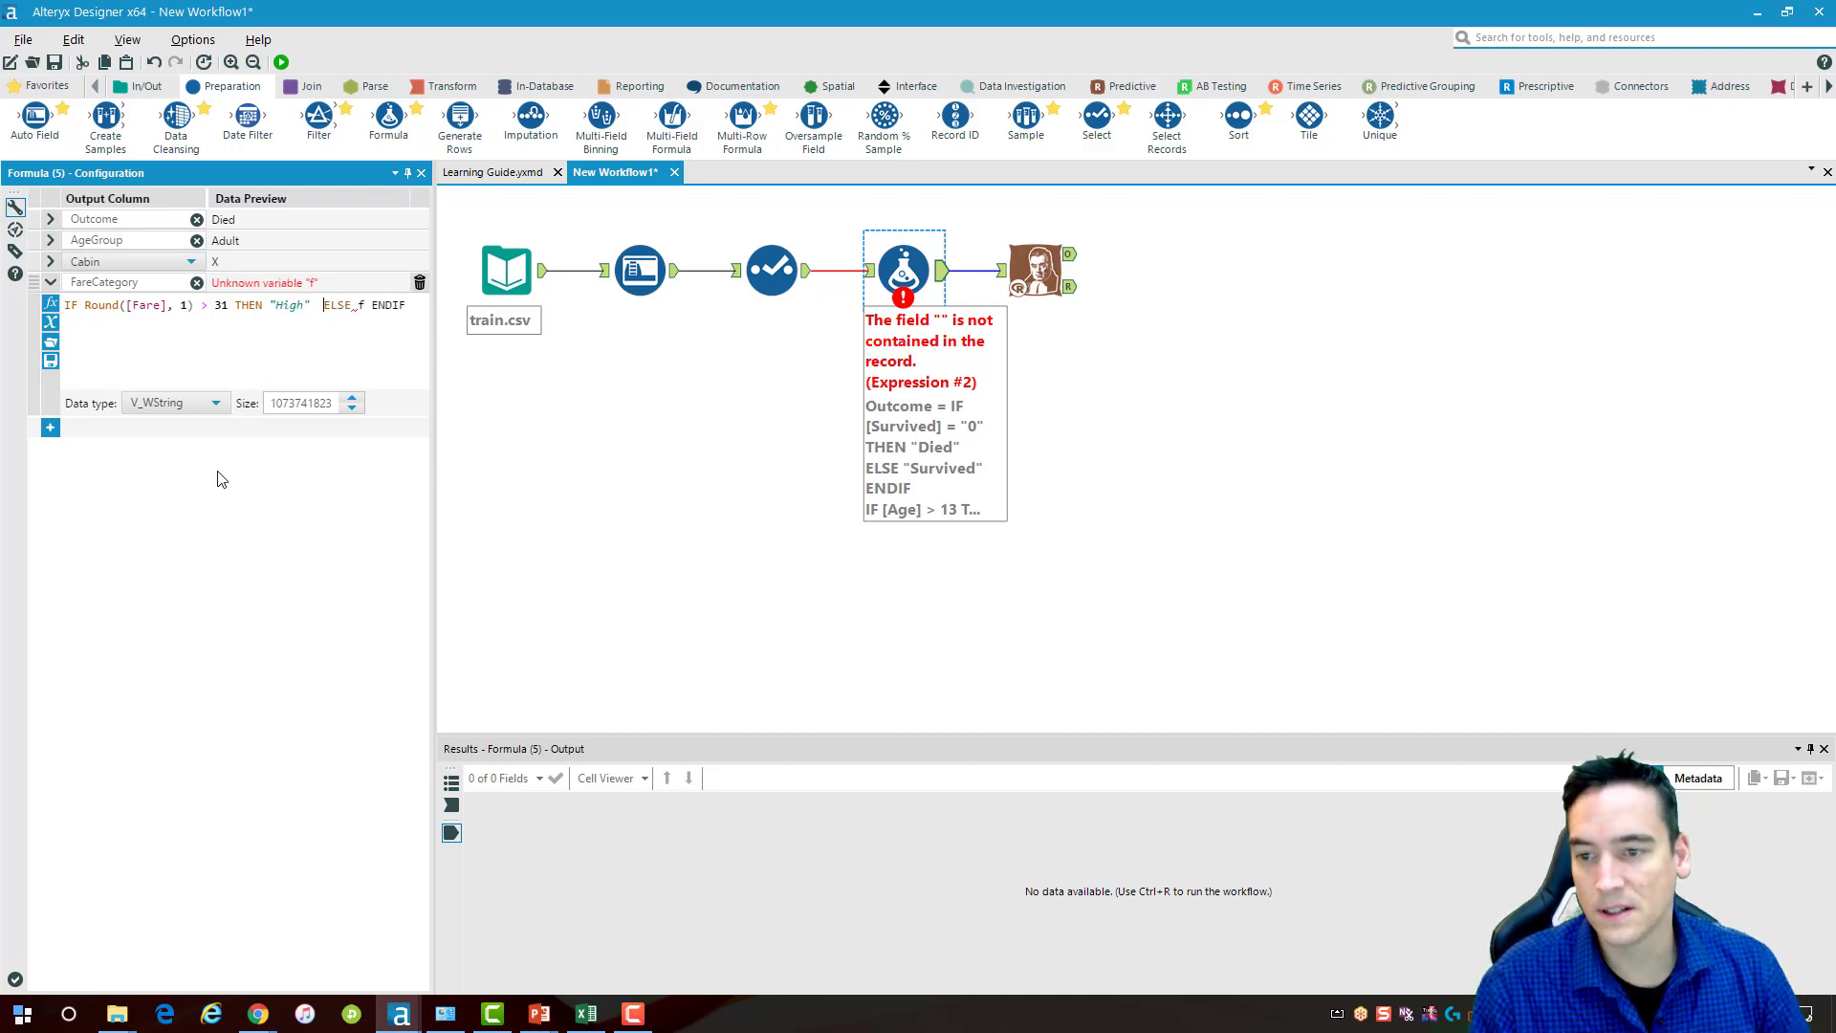
{"action": "key", "text": "Return"}
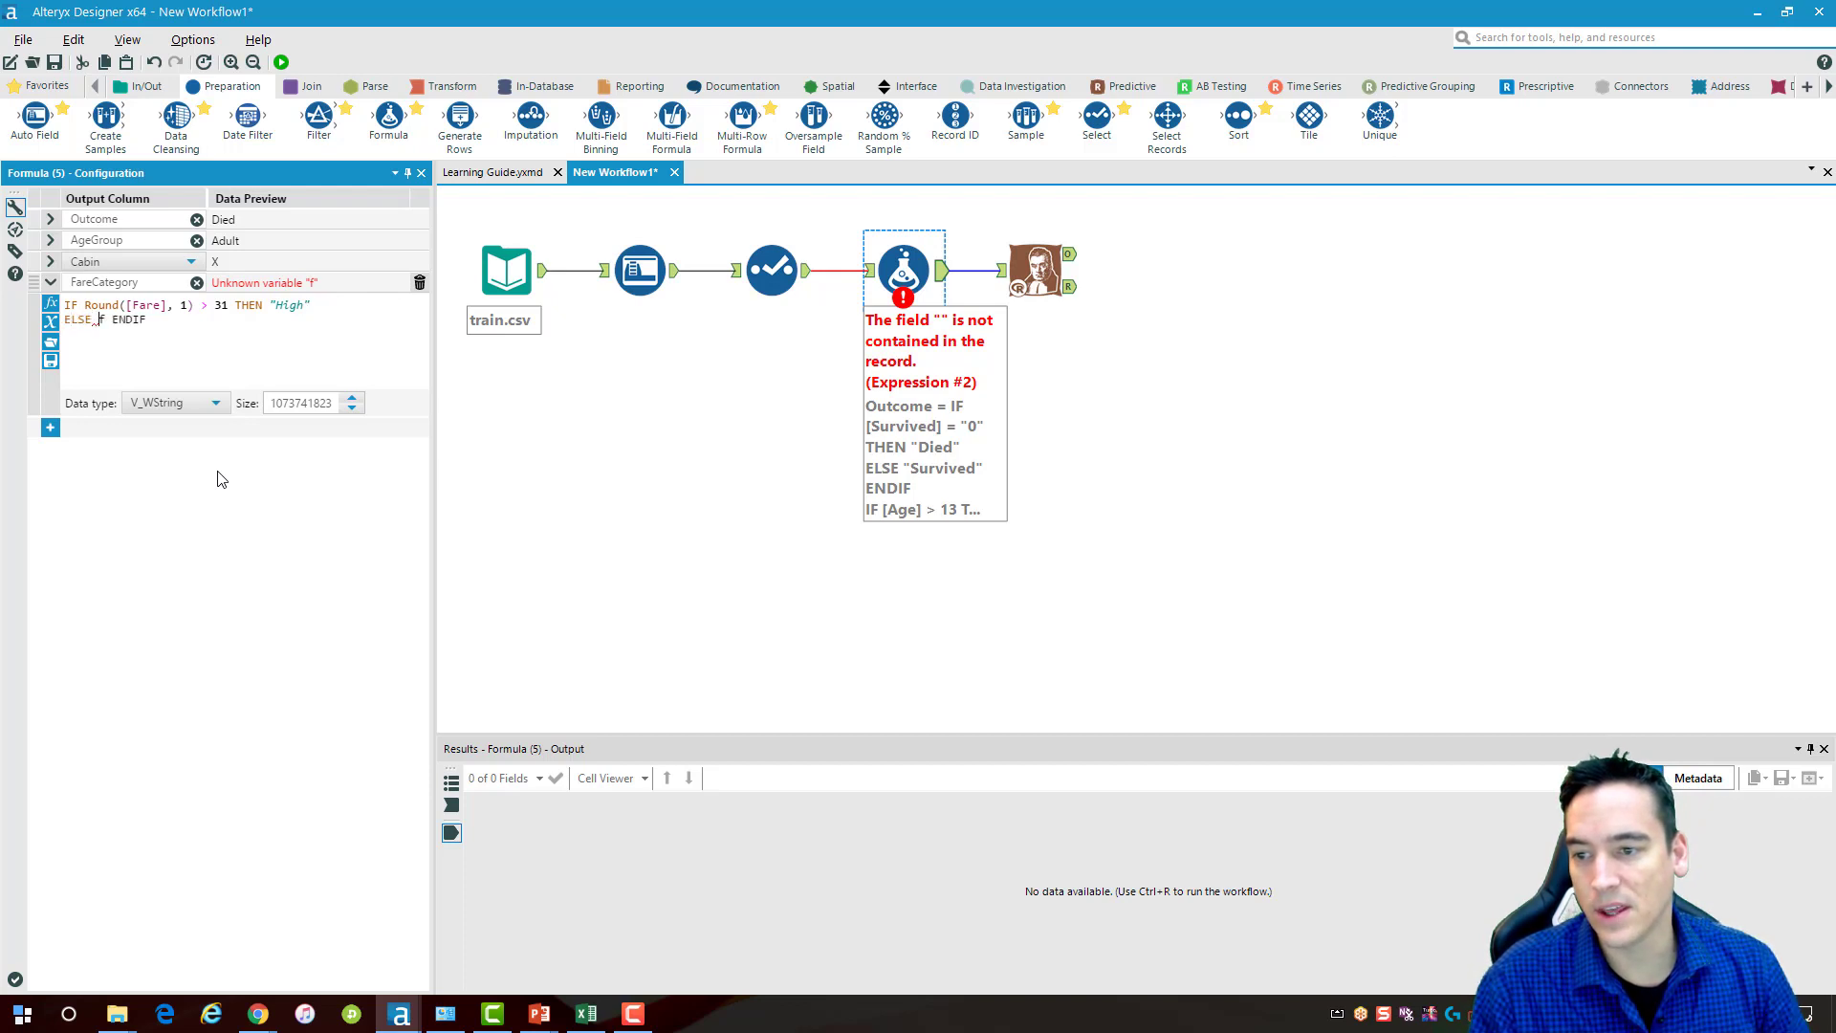
Make the ELSE part of the FareCategory expression return "Low", and collapse the expression
{"action": "key", "text": "Delete"}
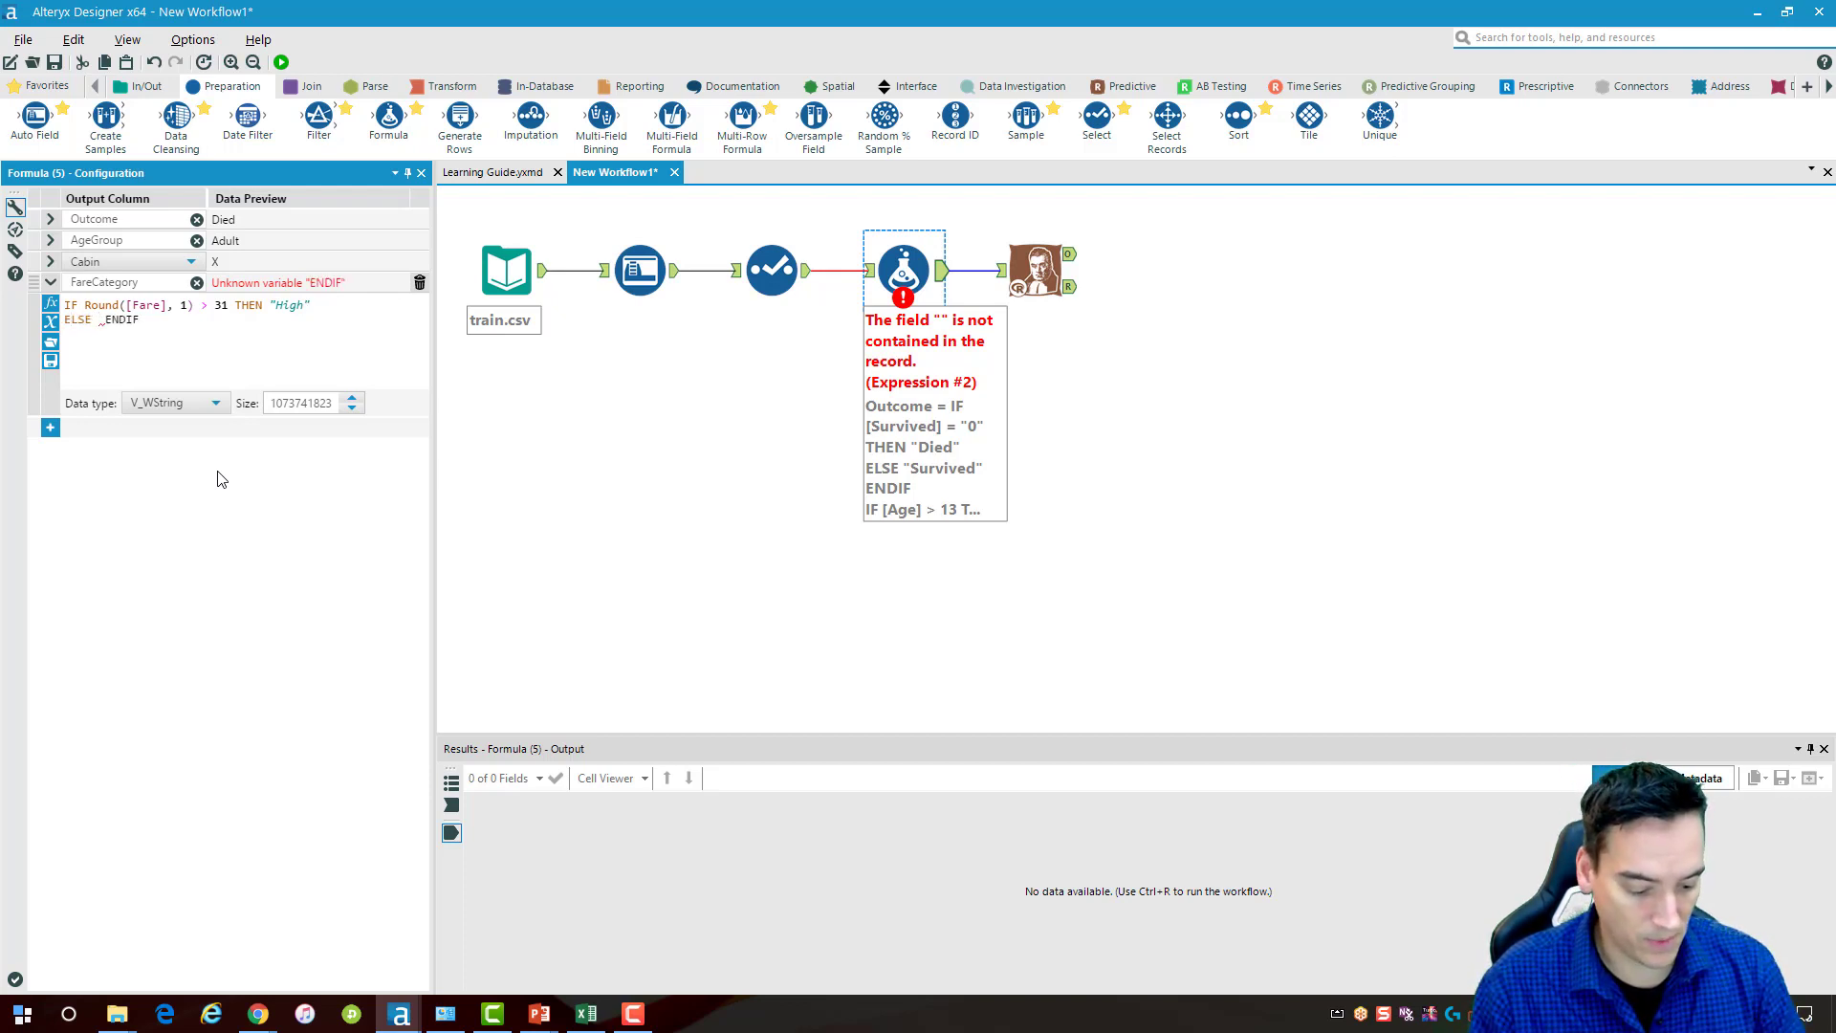
{"action": "type", "text": "\"Low"}
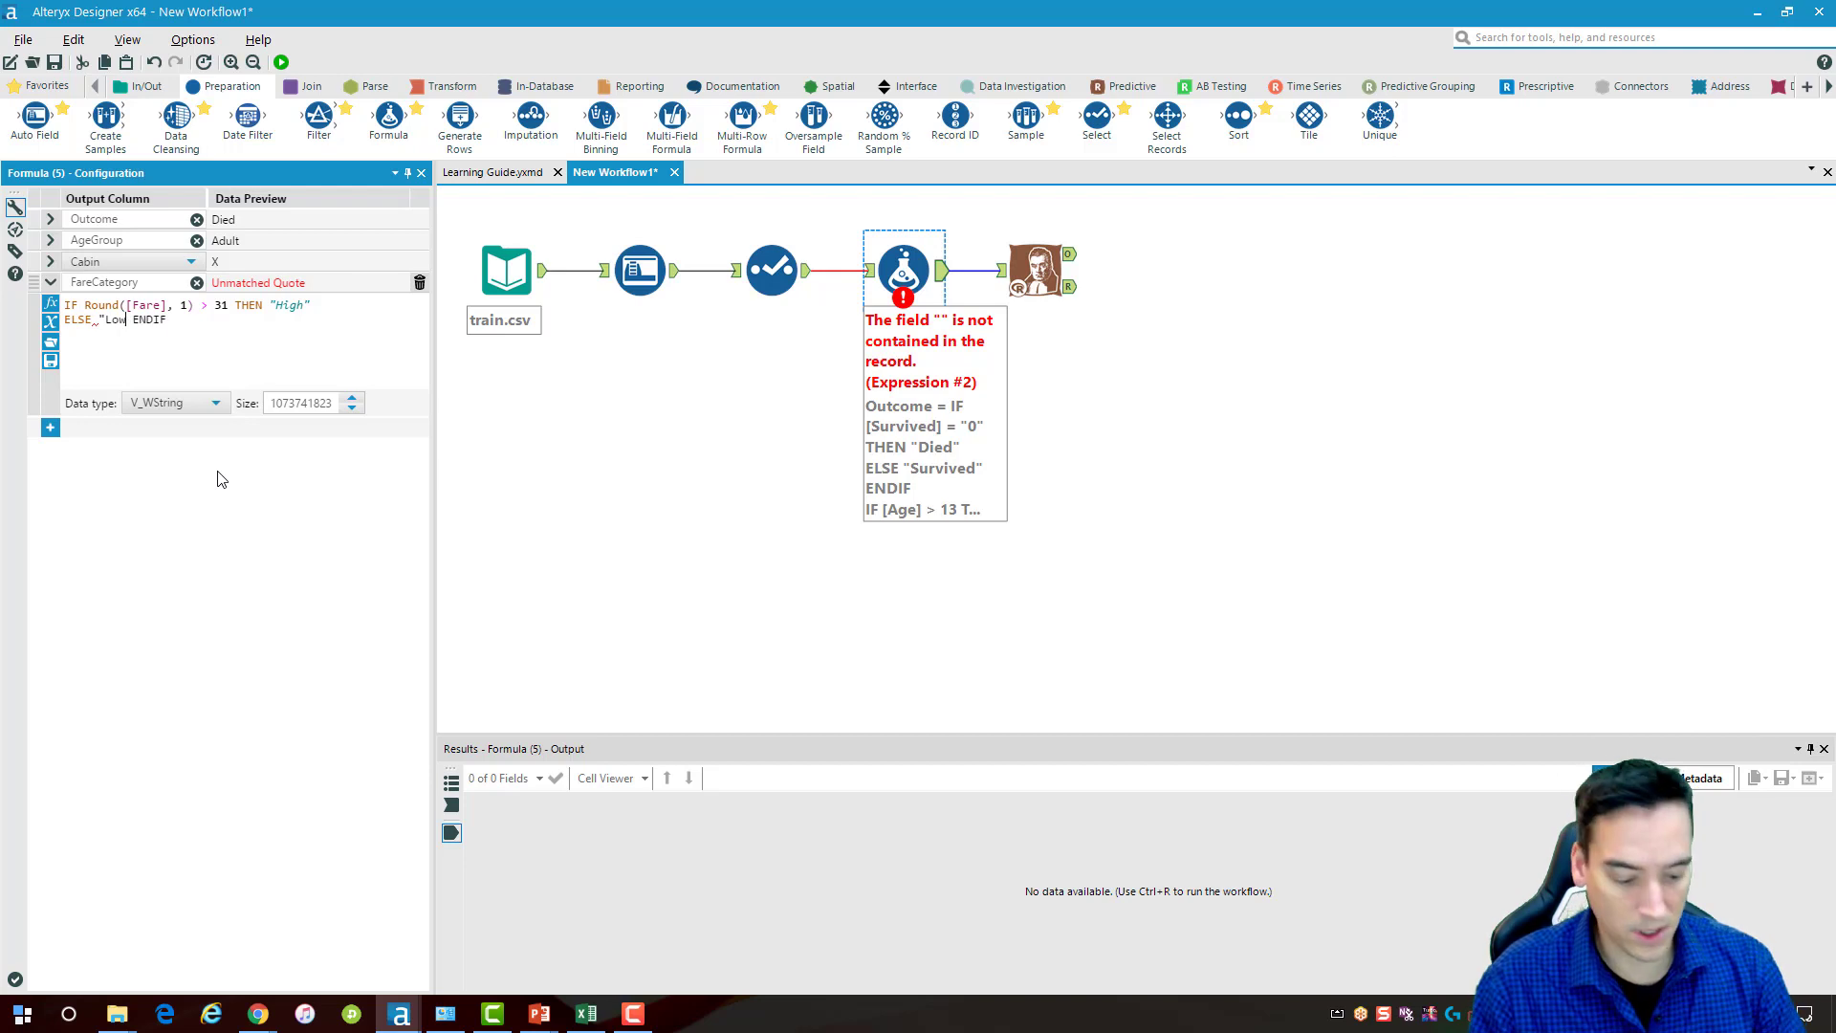
{"action": "type", "text": "\""}
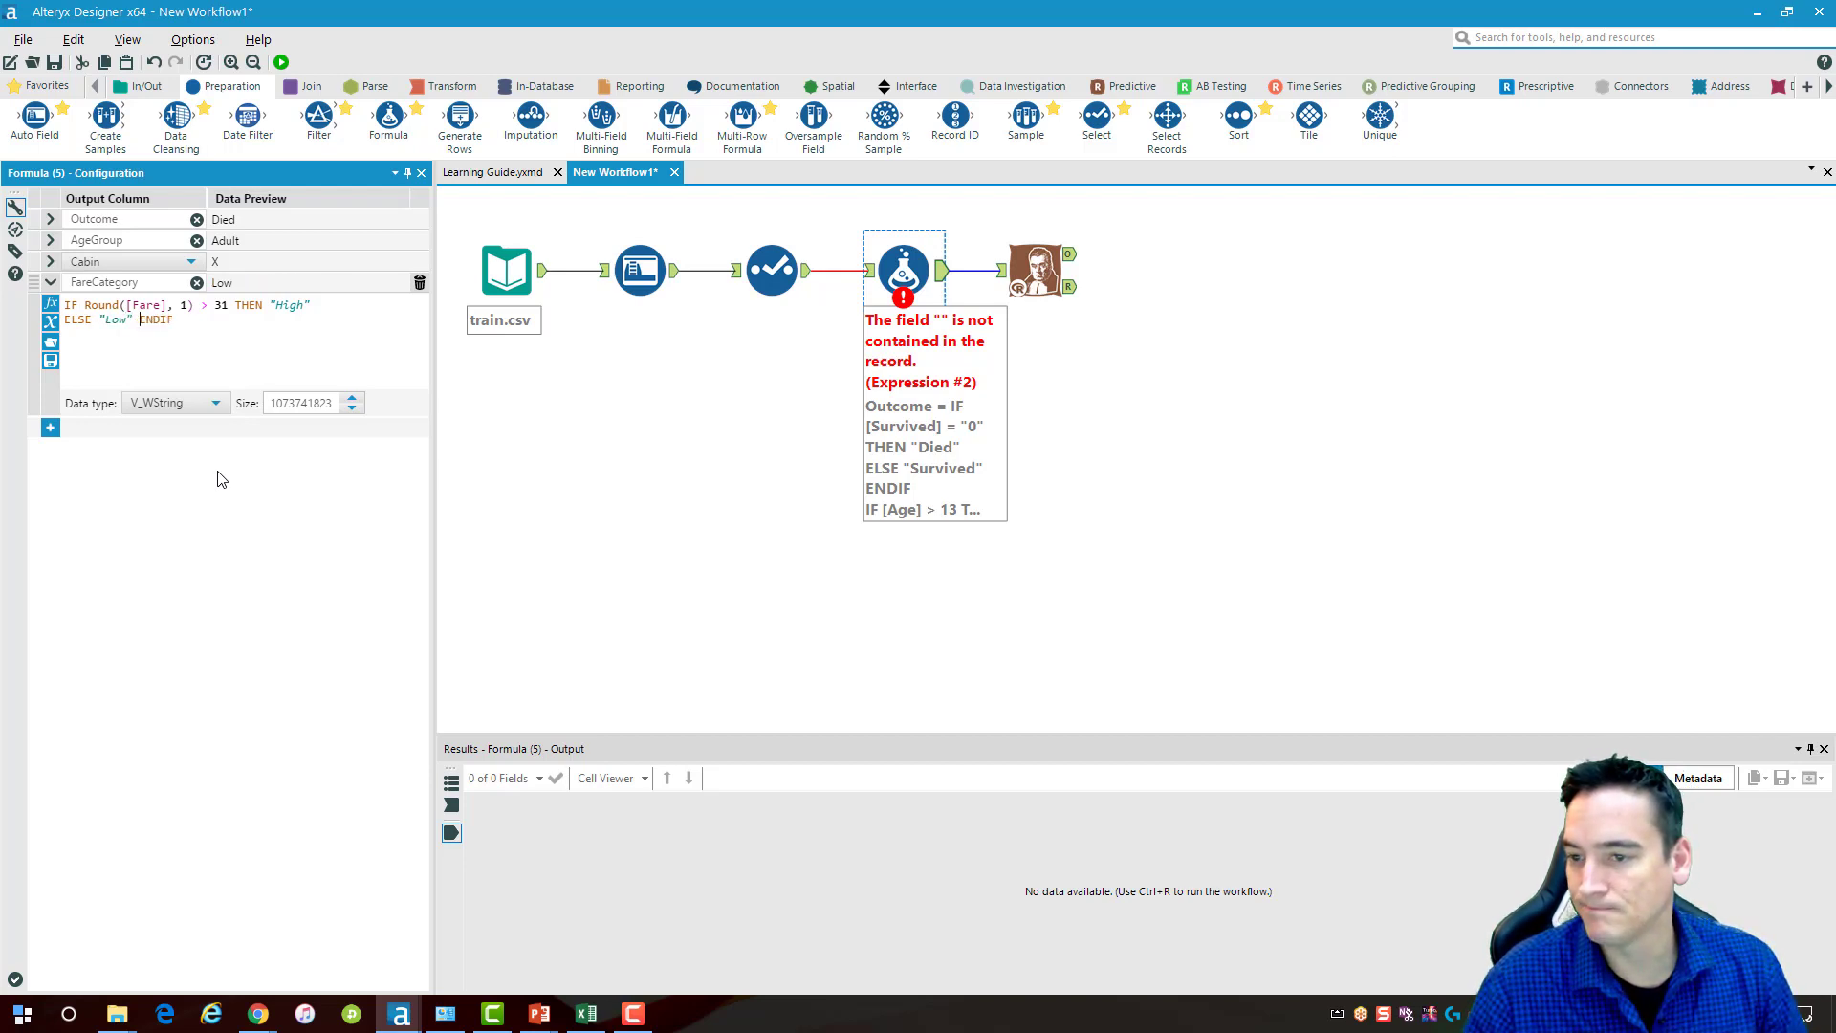
{"action": "left_click", "coordinate": [52, 283]}
Move the Naive Bayes Classifier slightly farther from the Formula tool and clear all its predictor fields
{"action": "left_click", "coordinate": [777, 409]}
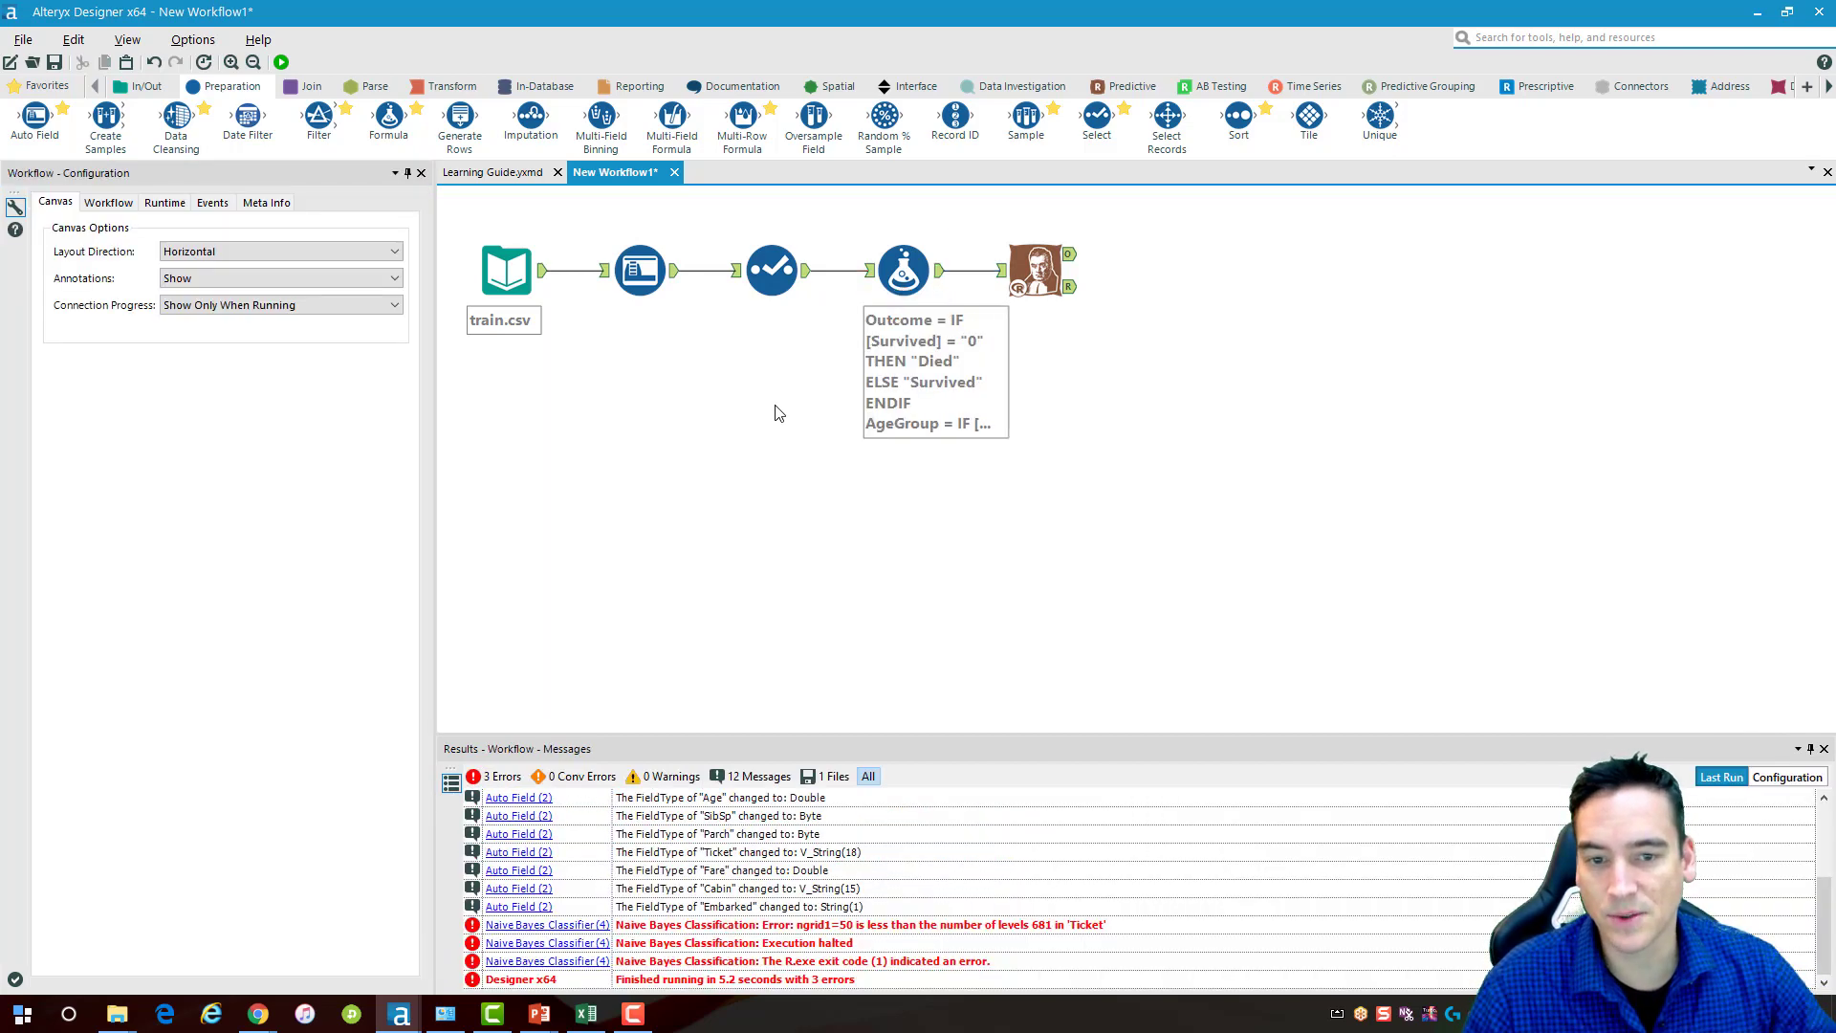
{"action": "left_click_drag", "start_coordinate": [1005, 306], "coordinate": [1052, 309]}
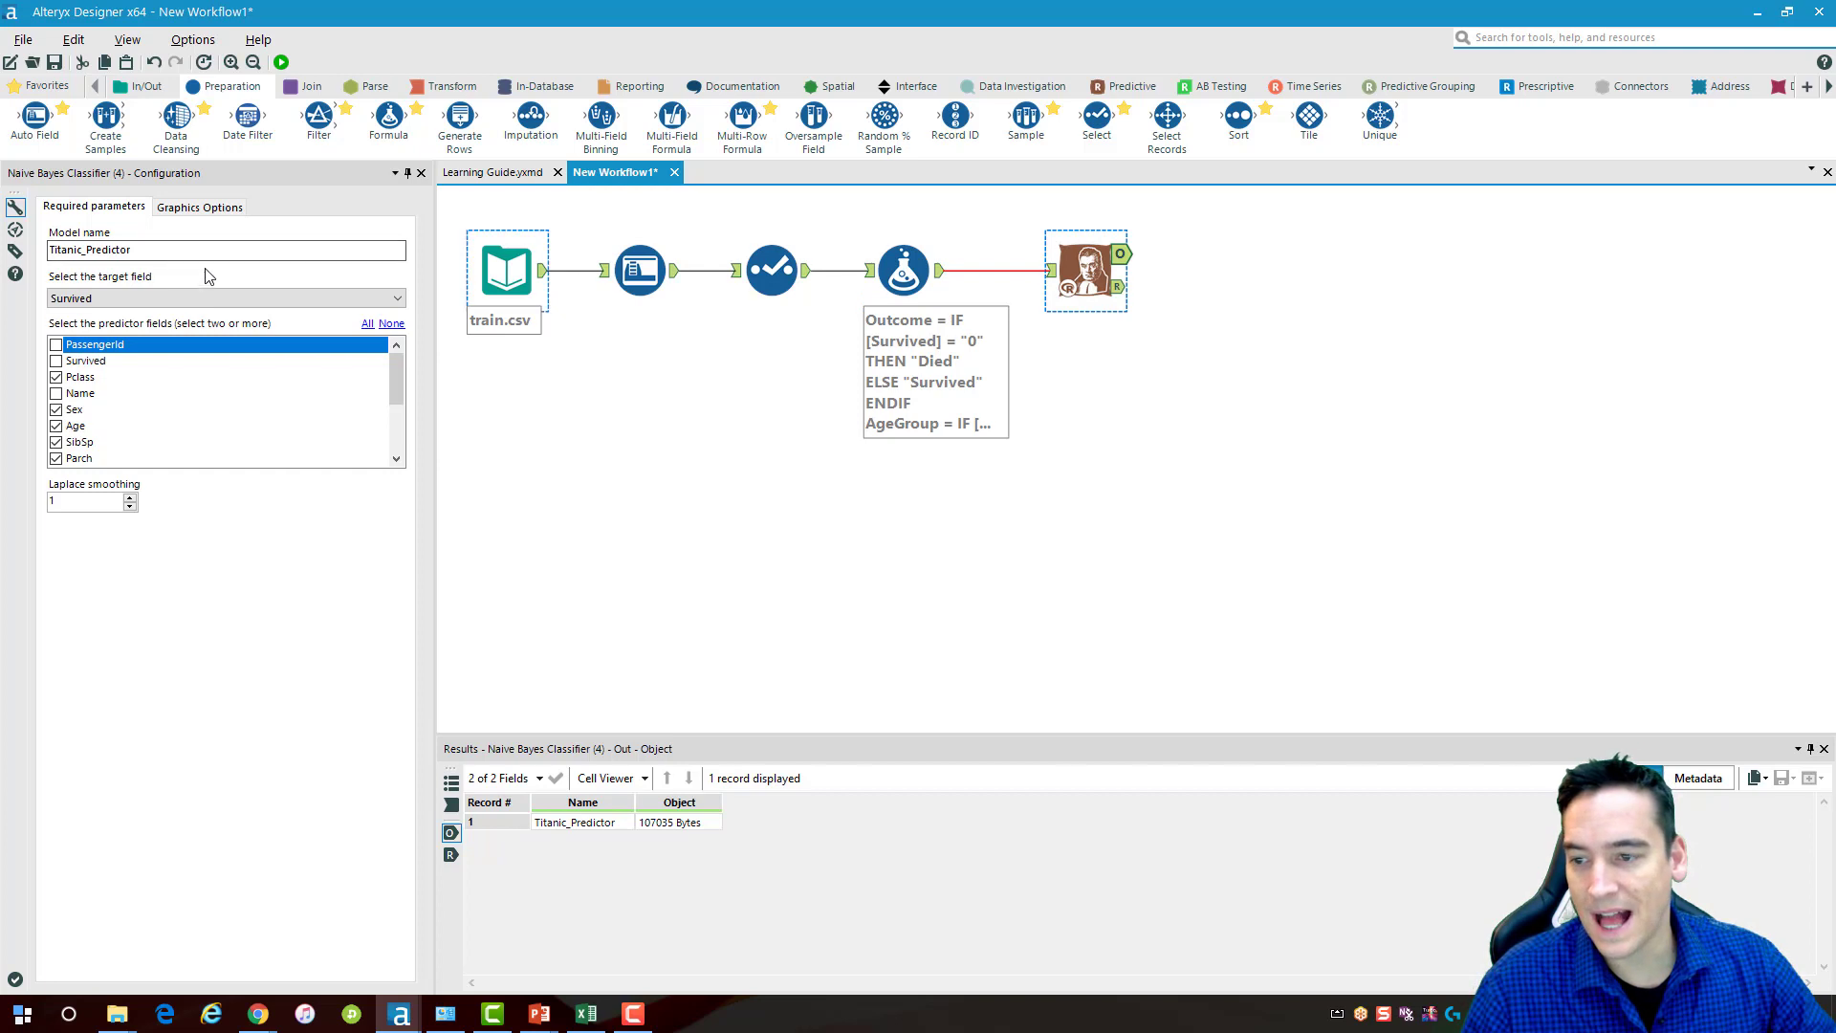
{"action": "left_click", "coordinate": [392, 325]}
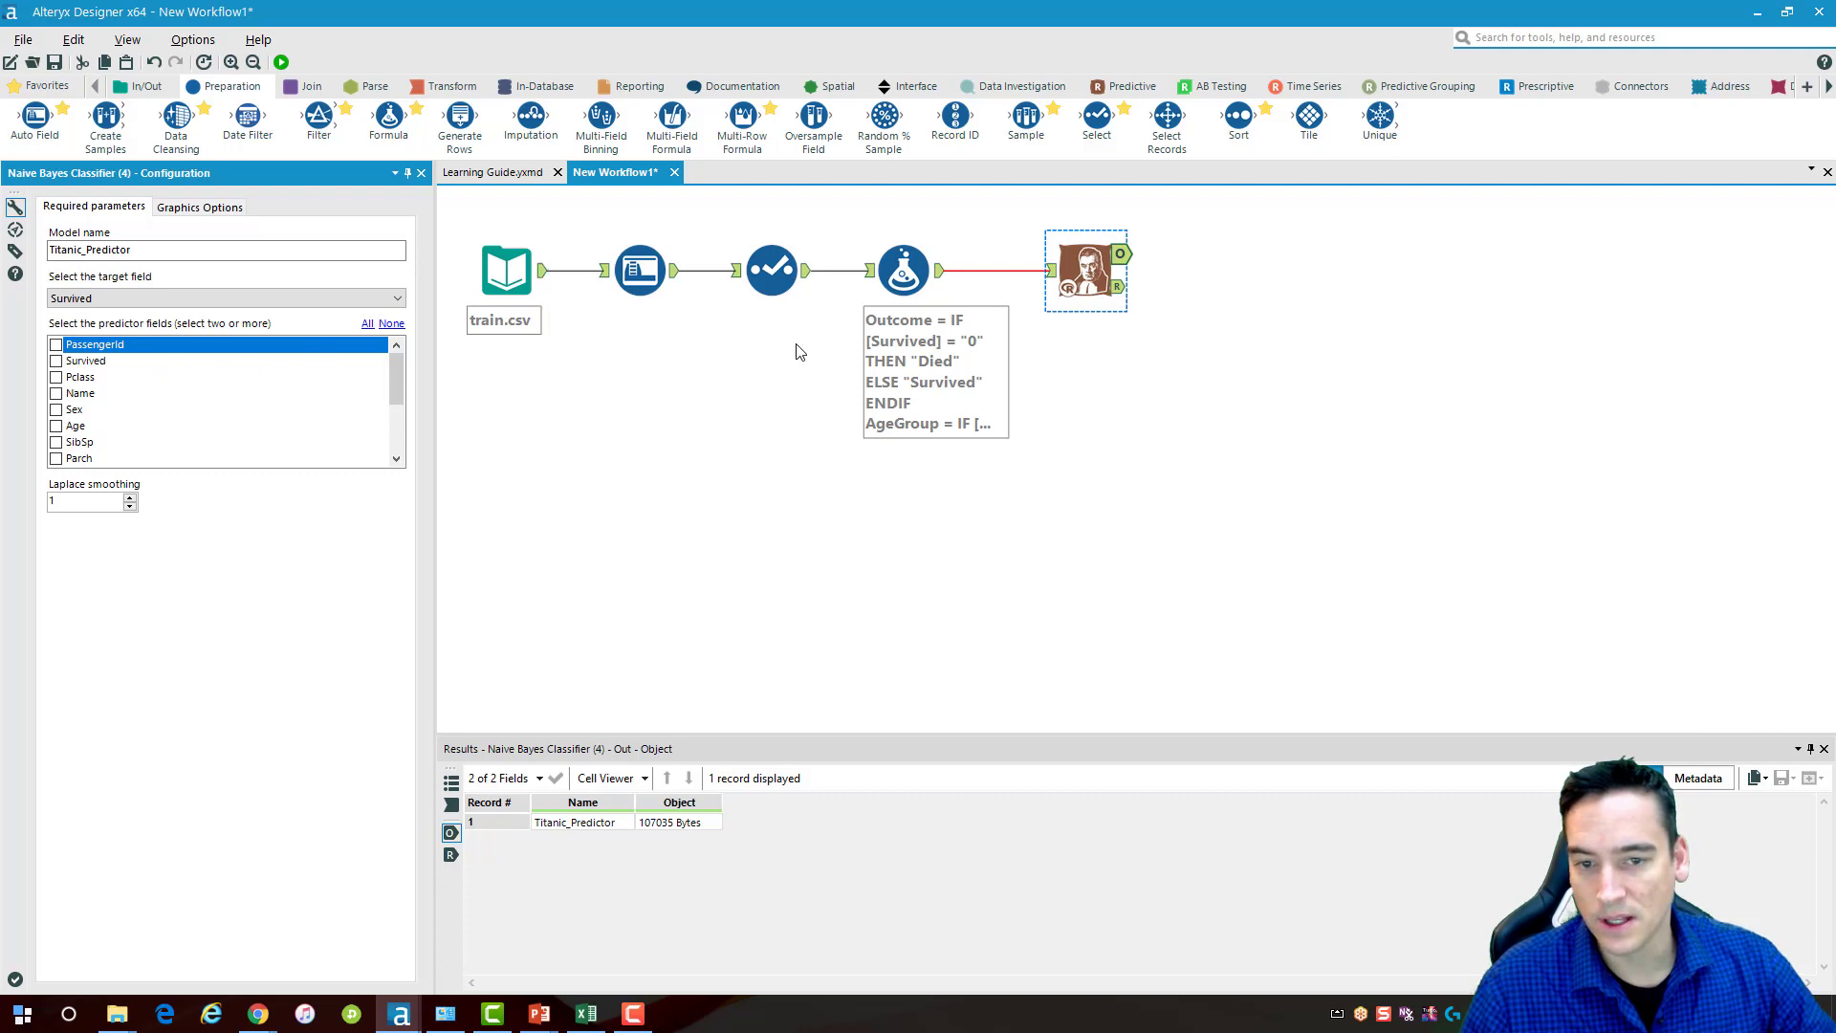
Check the data available at the Formula tool's output and at the Select tool's output
{"action": "left_click", "coordinate": [929, 286]}
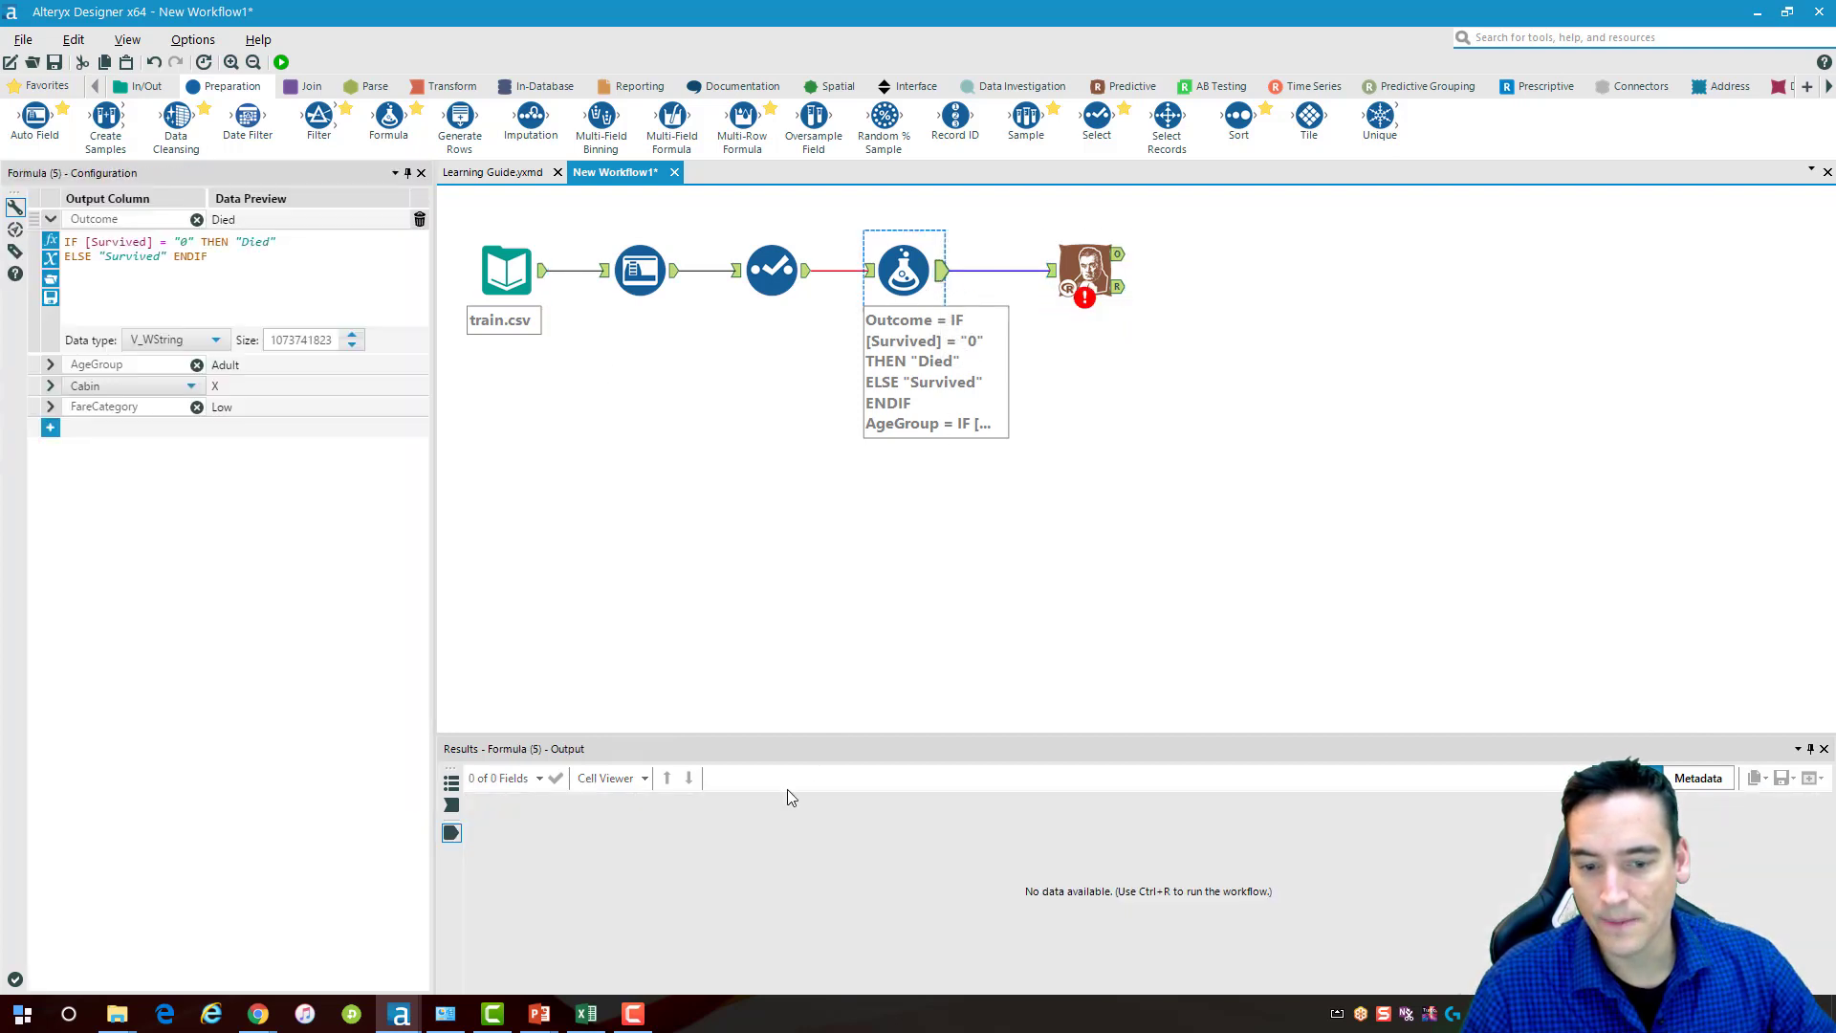
{"action": "left_click", "coordinate": [771, 271]}
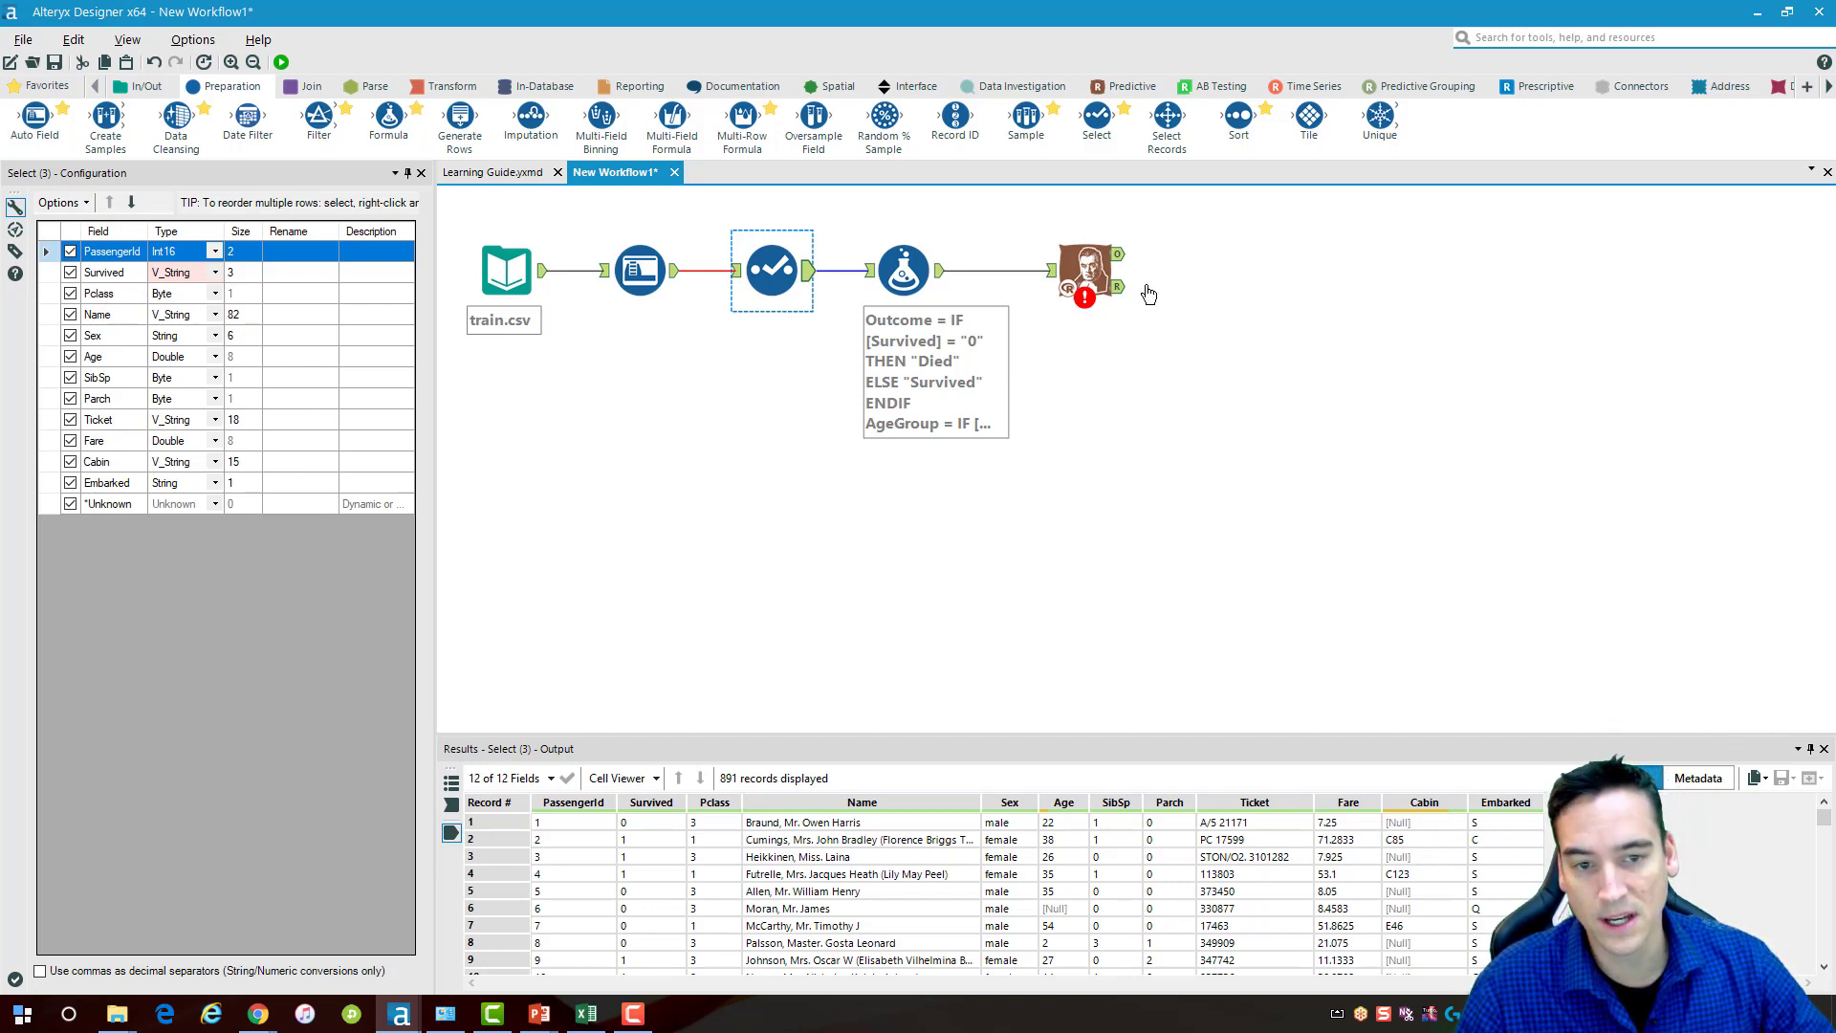
Choose Pclass, Sex, SibSp and Parch as predictor fields of the Naive Bayes Classifier
{"action": "left_click", "coordinate": [1087, 270]}
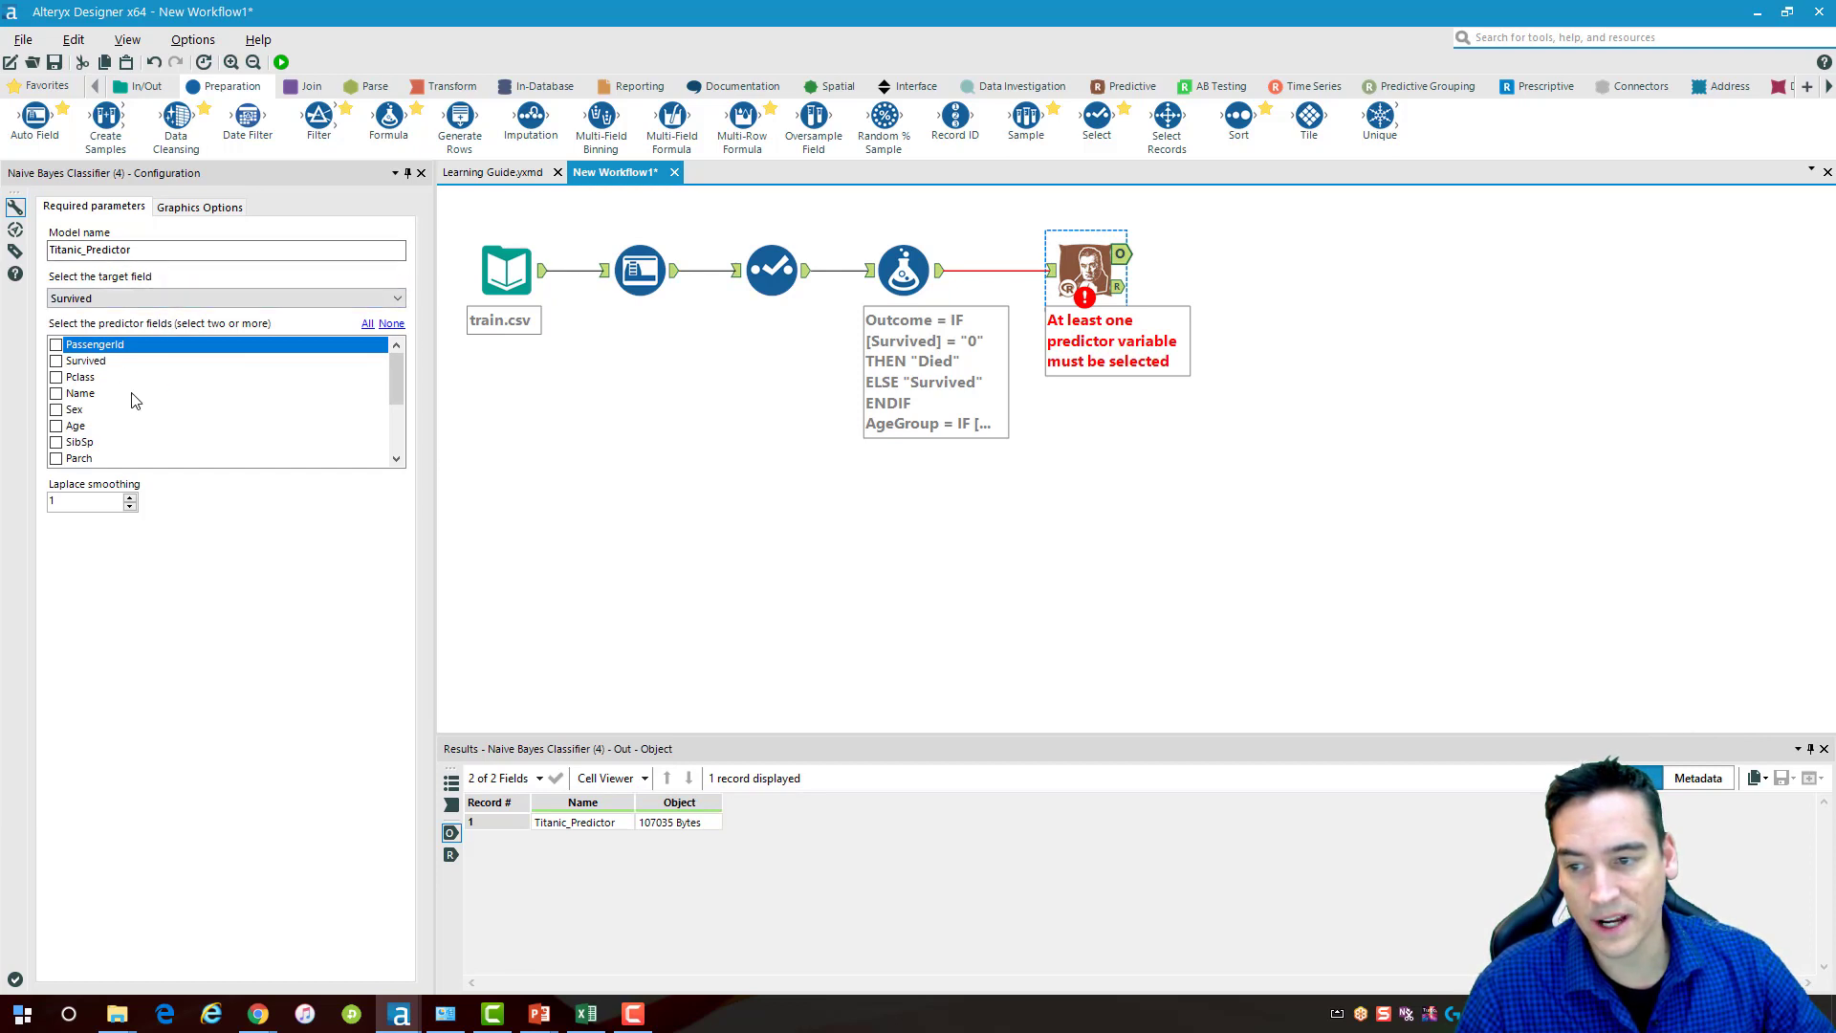
{"action": "left_click", "coordinate": [57, 378]}
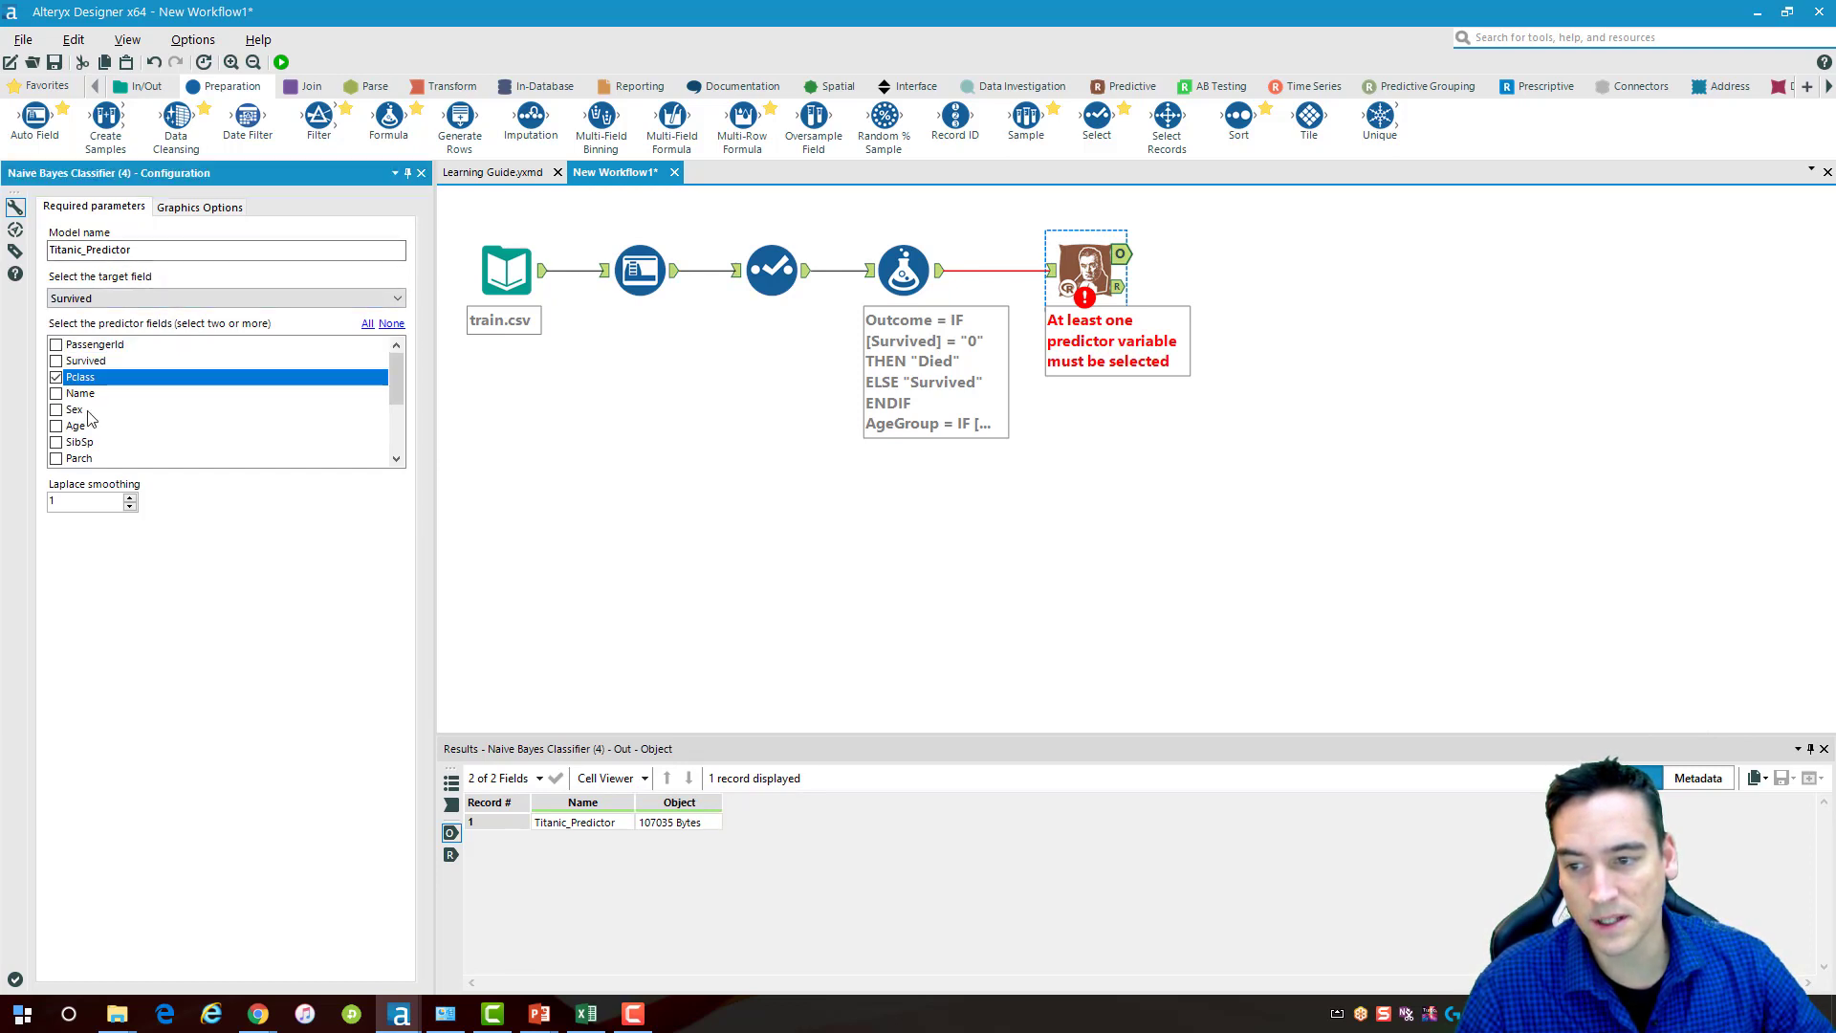
{"action": "left_click", "coordinate": [56, 409]}
{"action": "left_click", "coordinate": [397, 459]}
{"action": "left_click", "coordinate": [397, 459]}
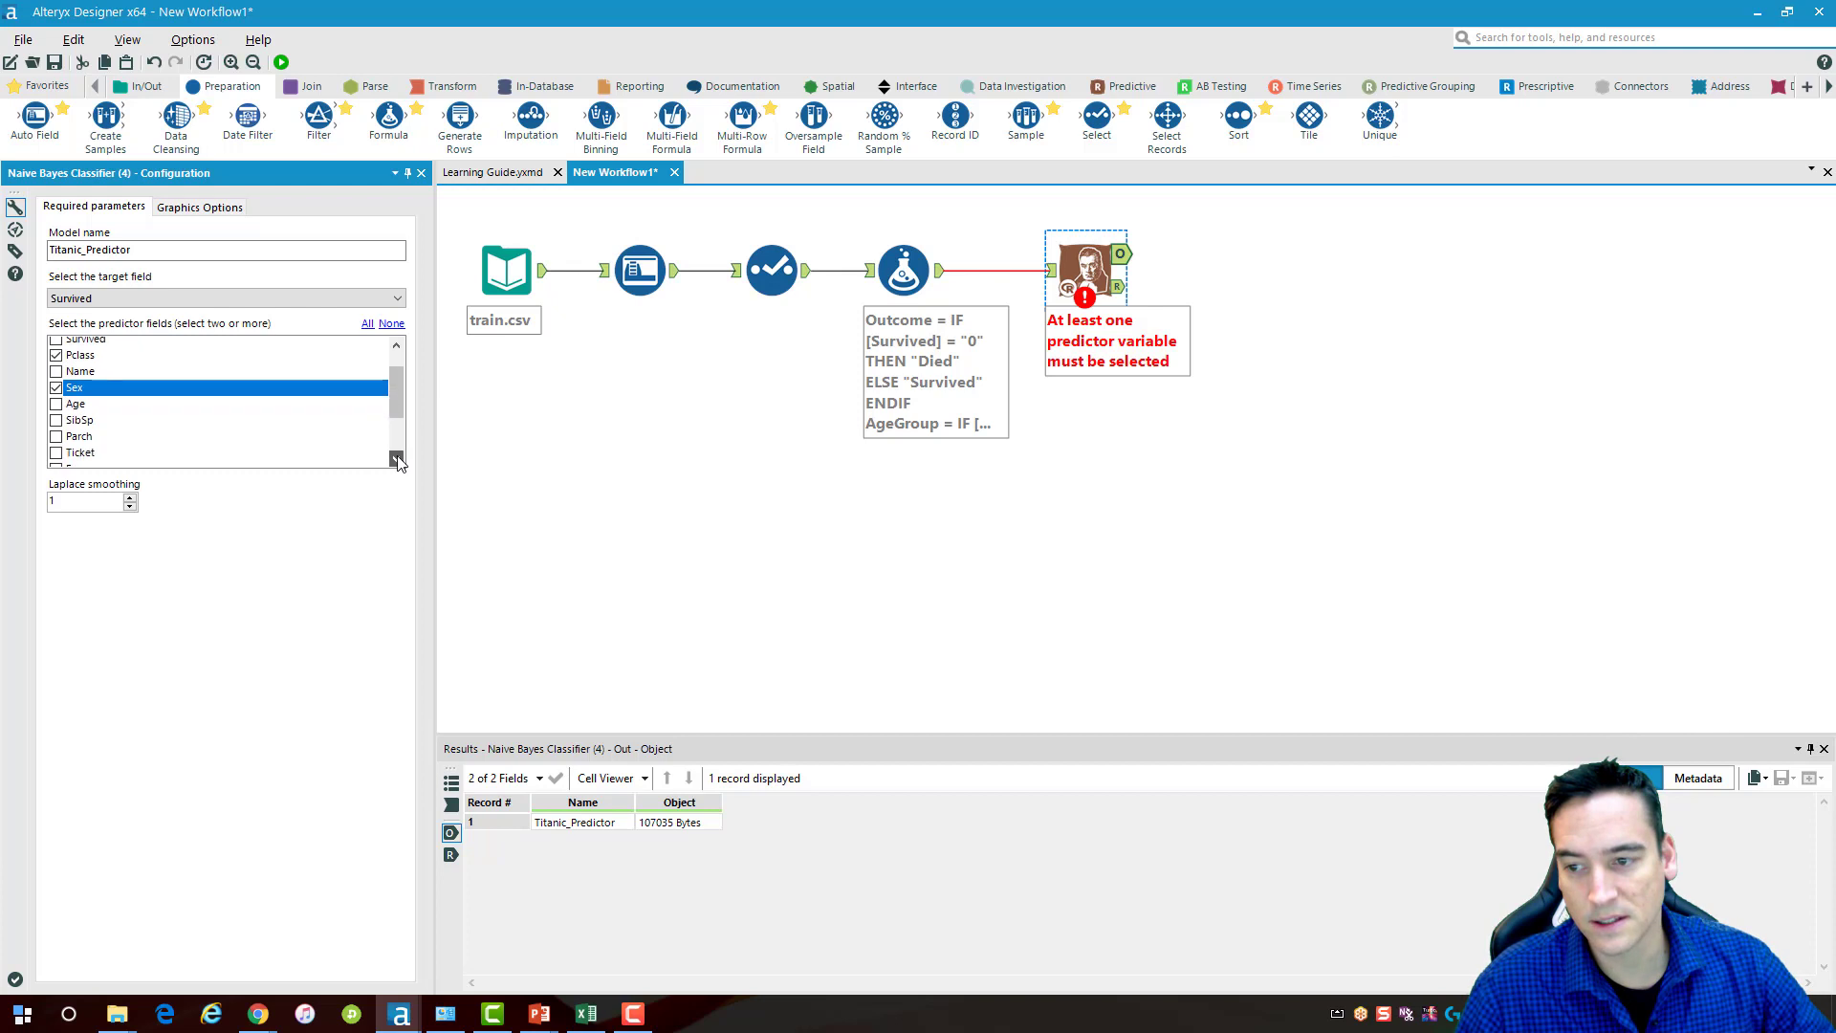
{"action": "left_click", "coordinate": [397, 459]}
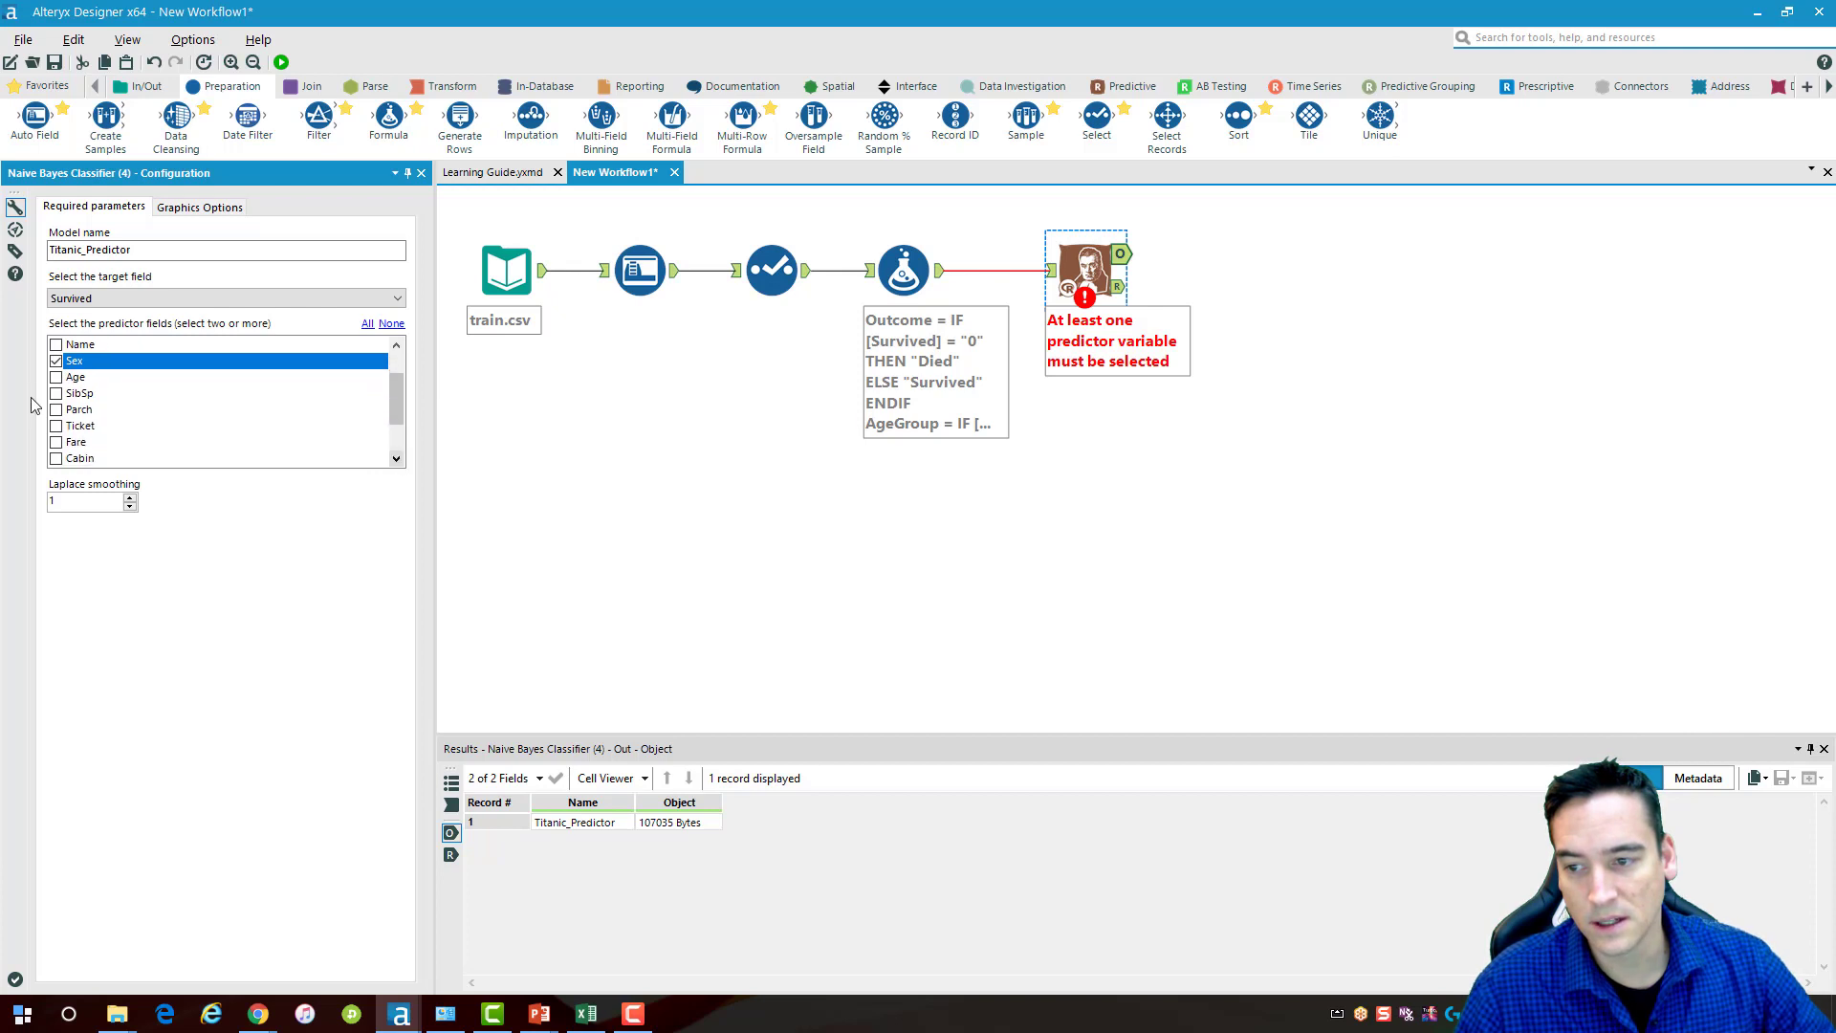
{"action": "left_click", "coordinate": [82, 393]}
{"action": "left_click", "coordinate": [85, 409]}
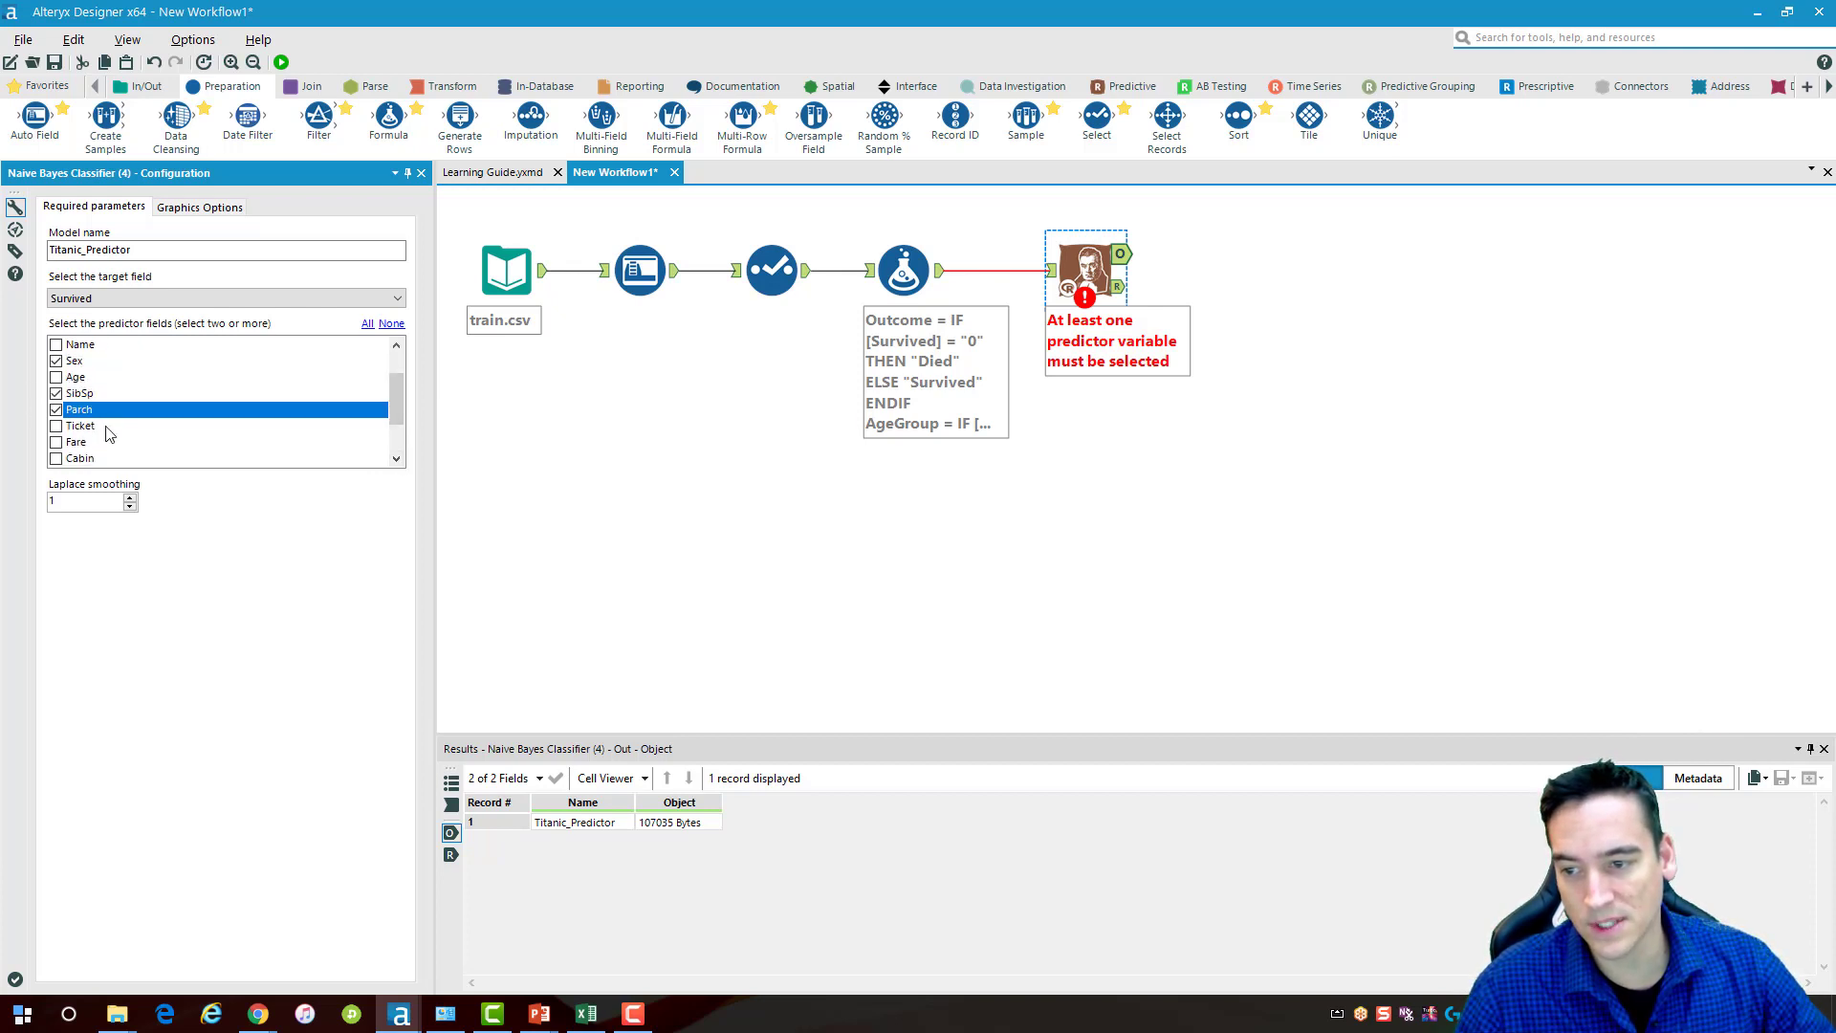
Add Cabin, Embarked and AgeGroup to the Naive Bayes Classifier's predictor fields
{"action": "left_click", "coordinate": [397, 459]}
{"action": "left_click", "coordinate": [397, 459]}
{"action": "left_click", "coordinate": [397, 459]}
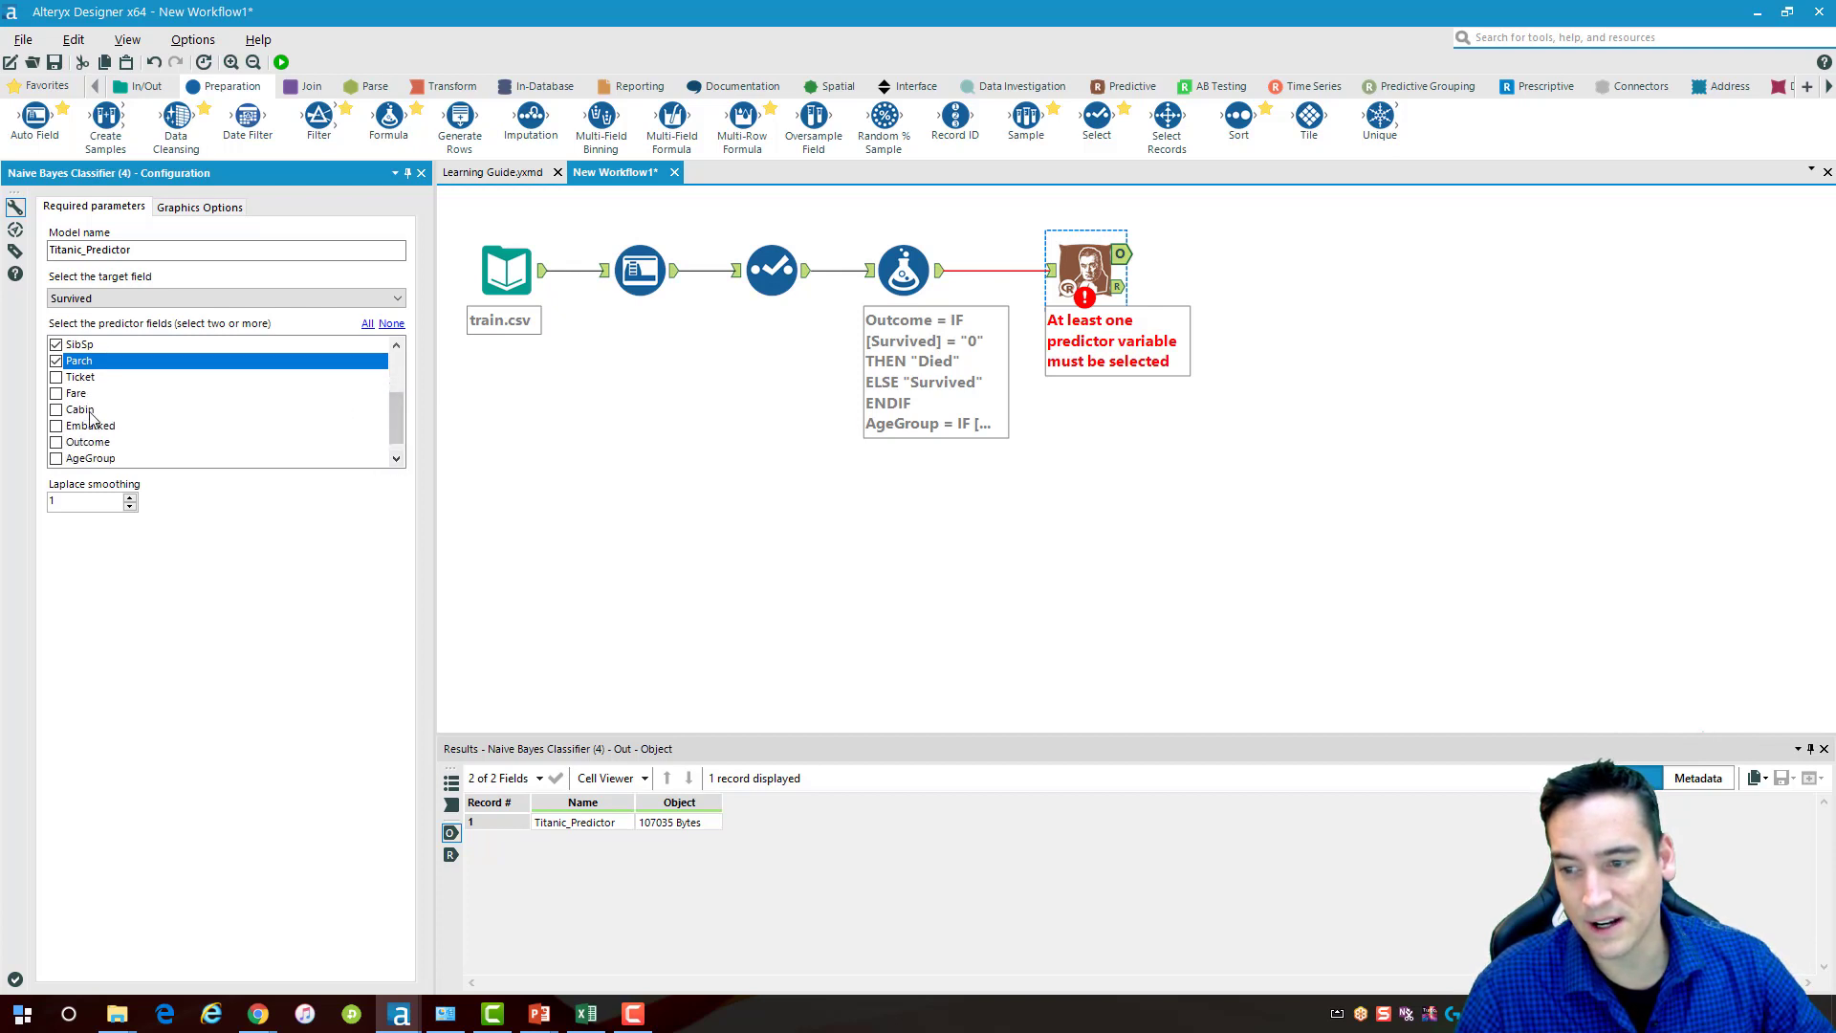
{"action": "left_click", "coordinate": [57, 411]}
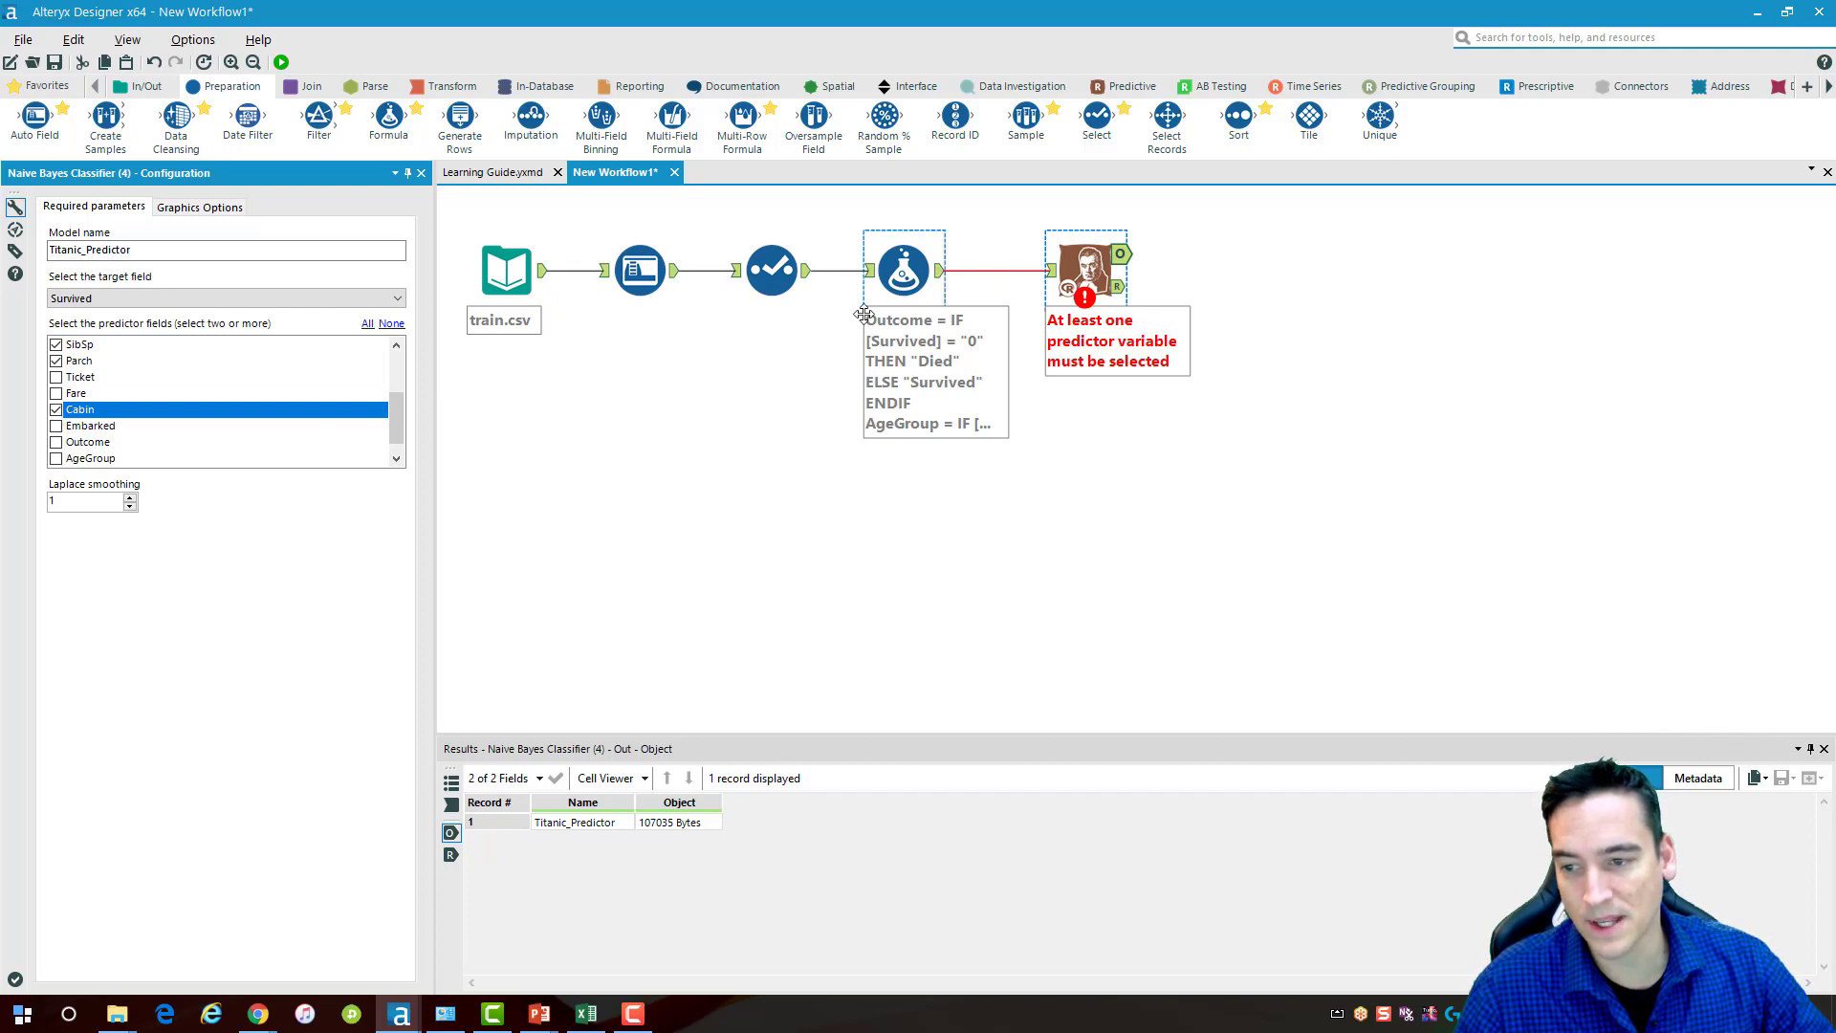
{"action": "left_click", "coordinate": [101, 426]}
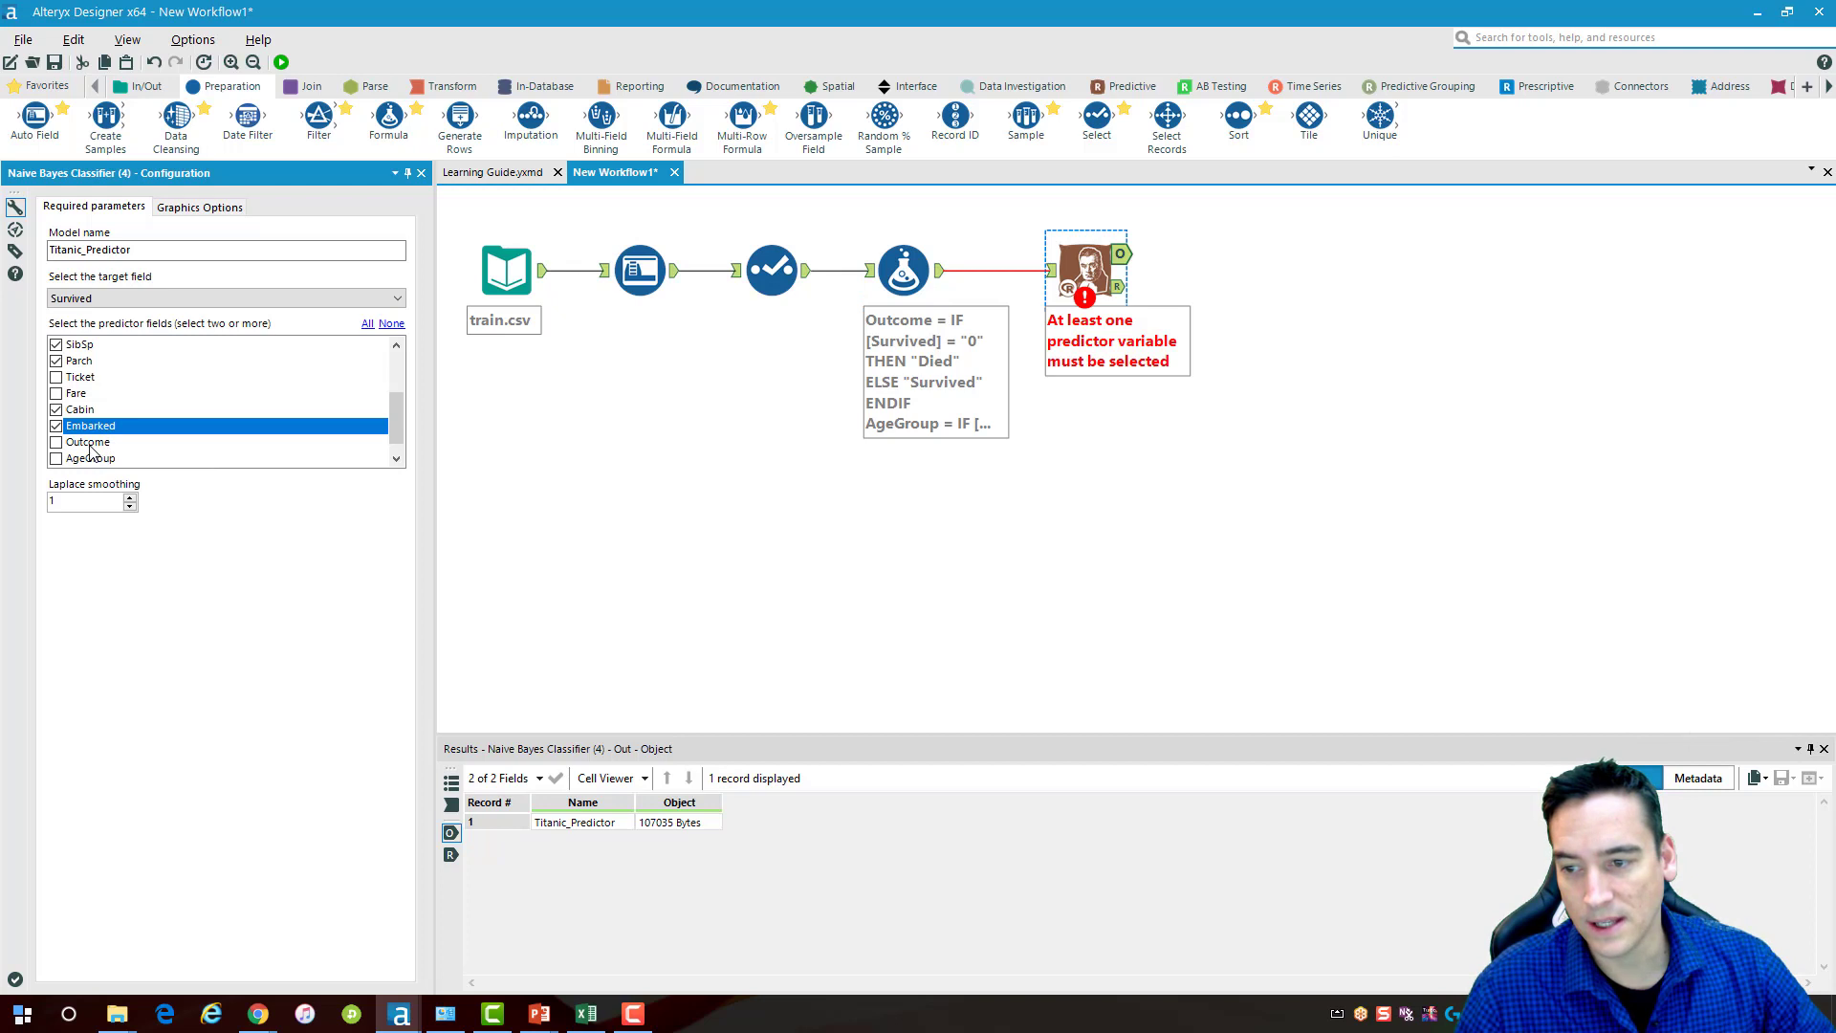
{"action": "left_click", "coordinate": [95, 461]}
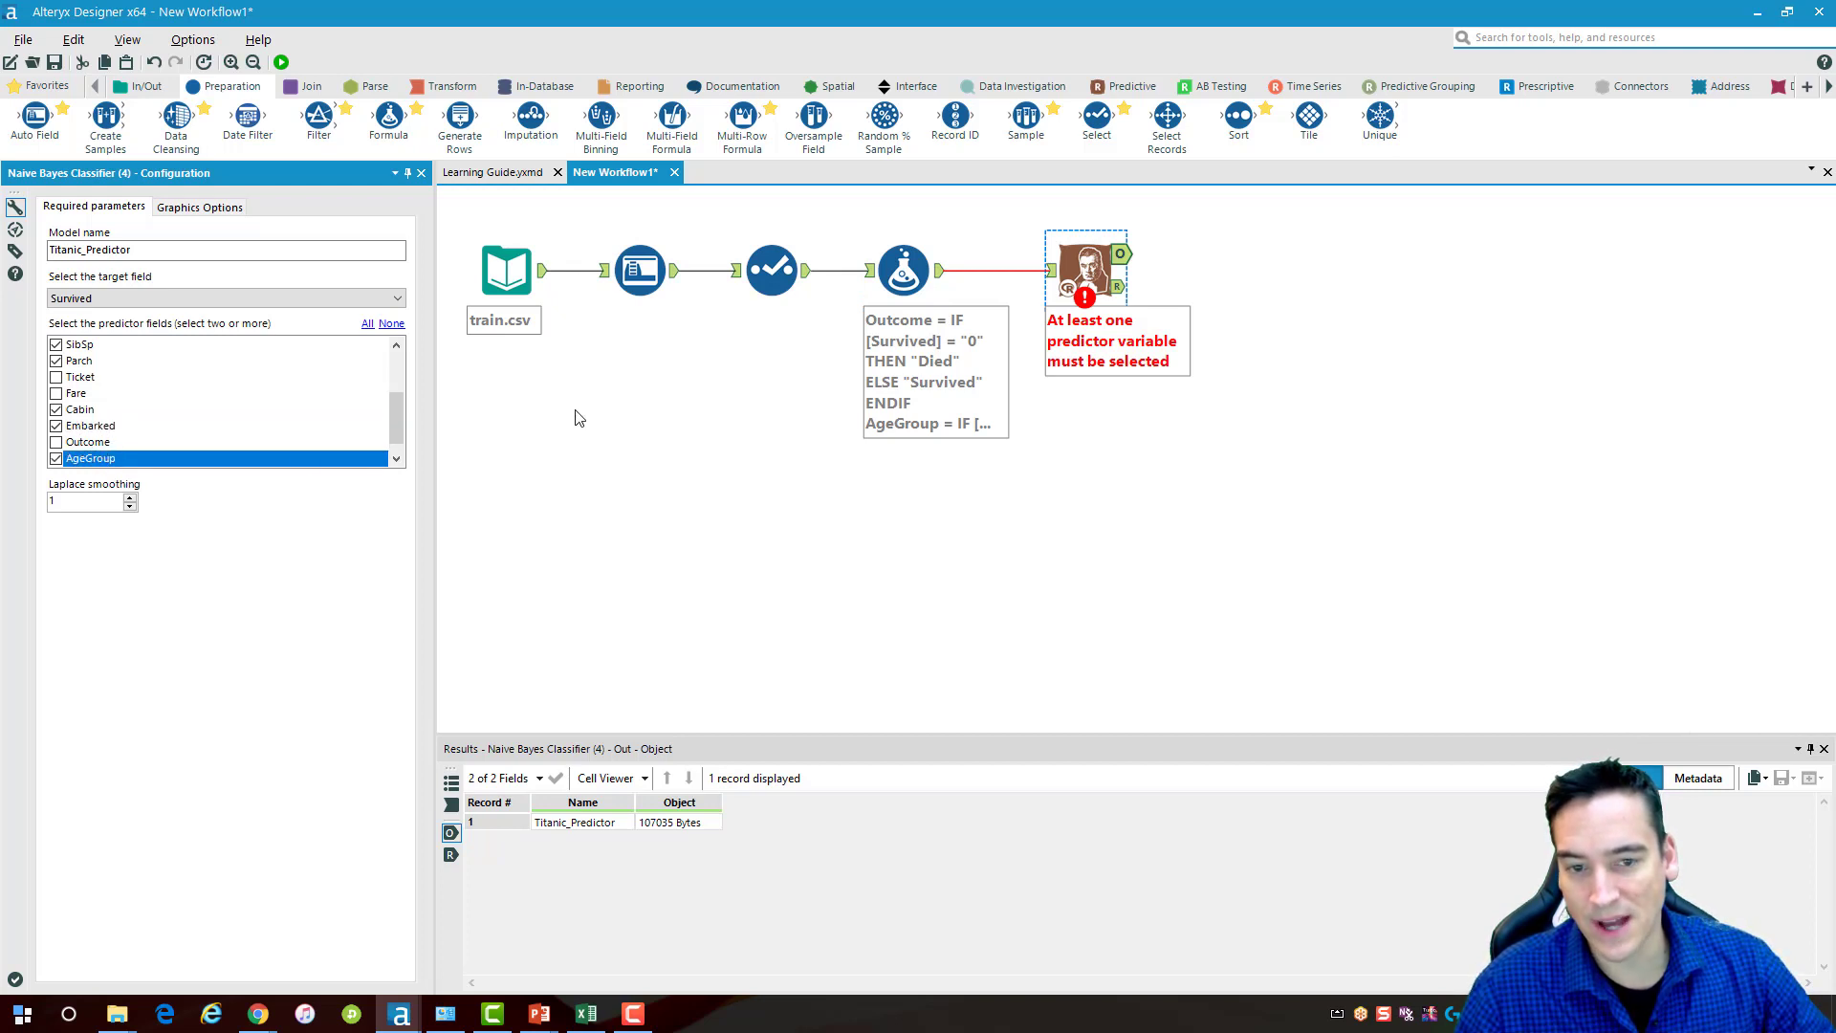
Set the Naive Bayes Classifier's target field to Outcome and deselect the tool
{"action": "left_click", "coordinate": [88, 300]}
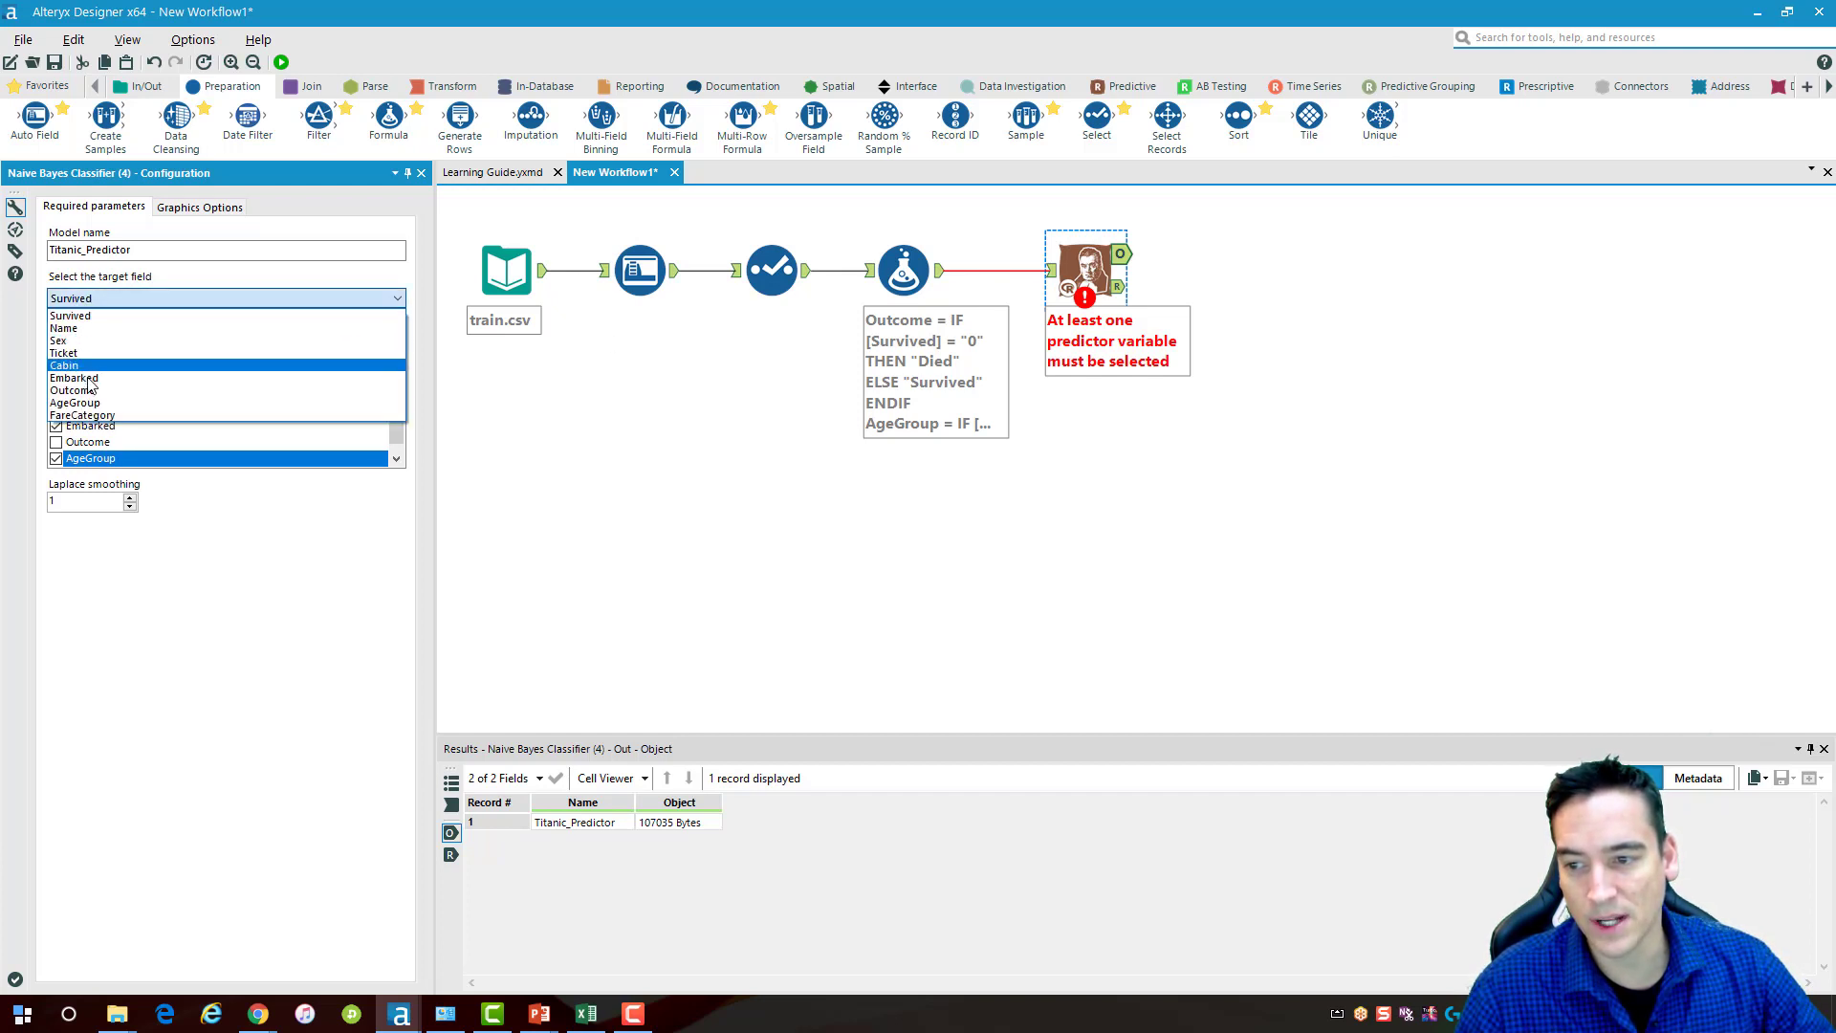
{"action": "left_click", "coordinate": [135, 390]}
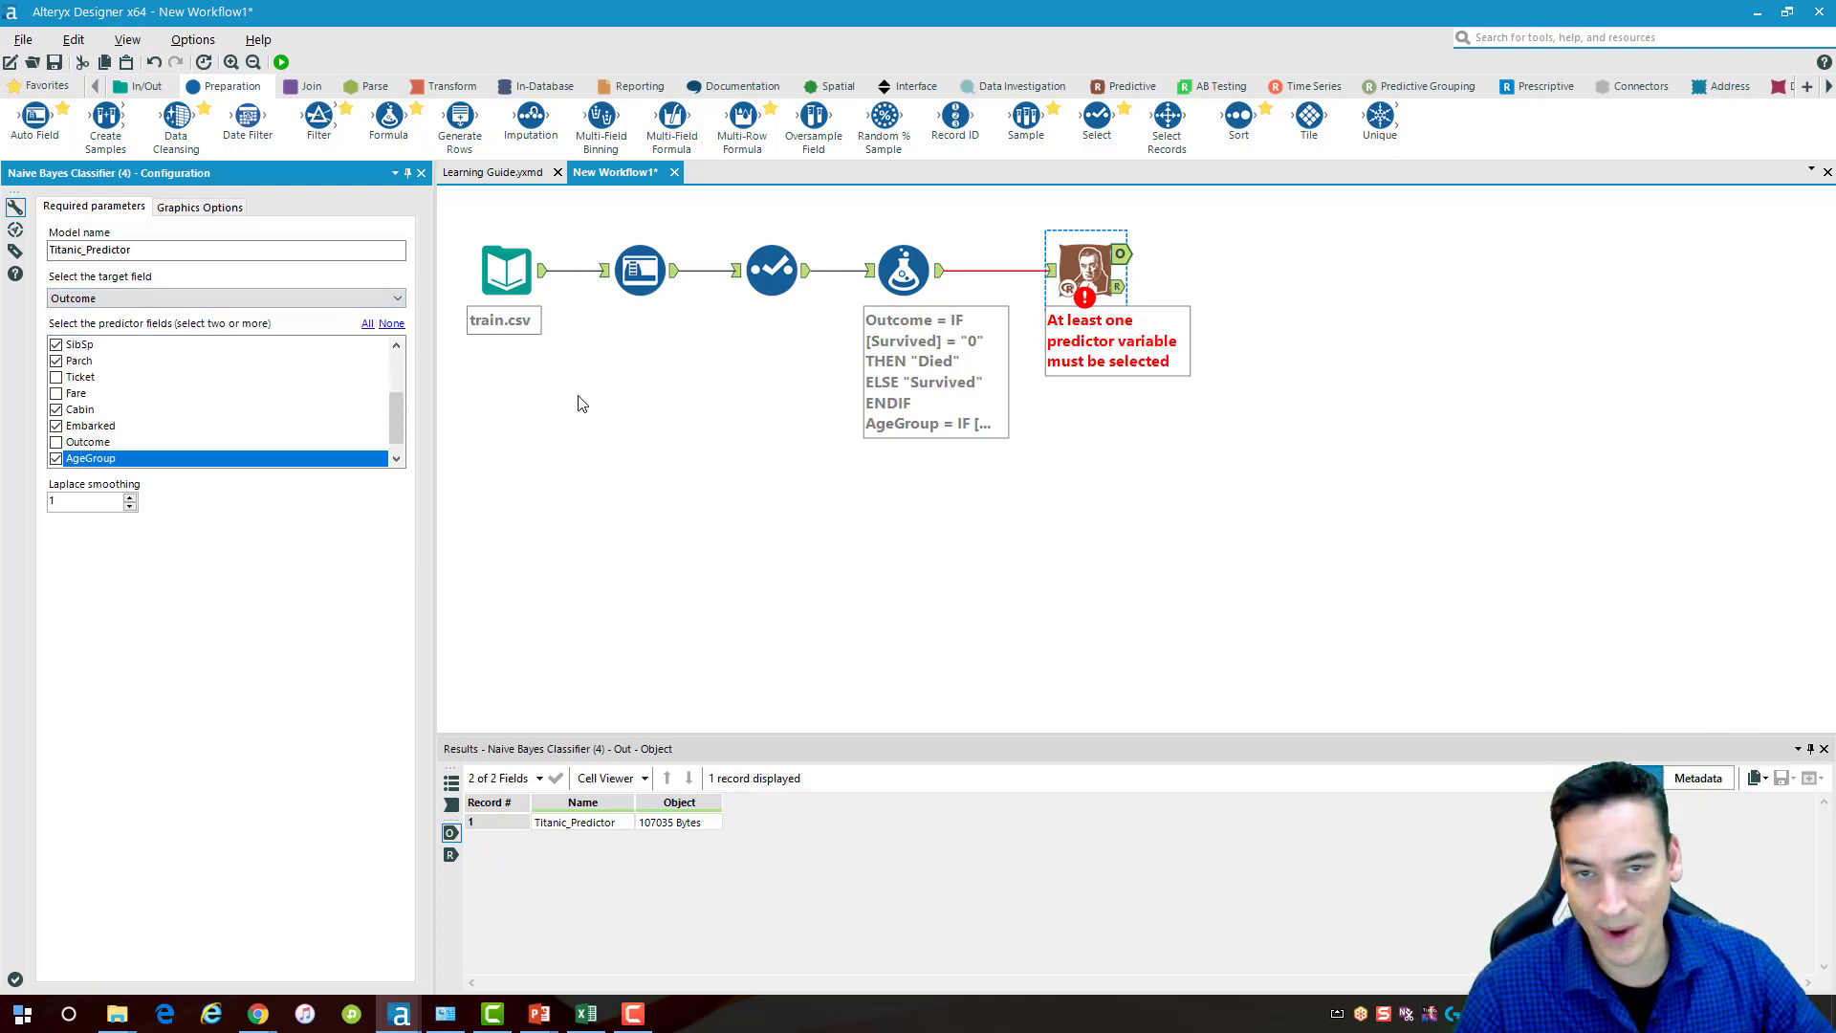
{"action": "left_click", "coordinate": [727, 423]}
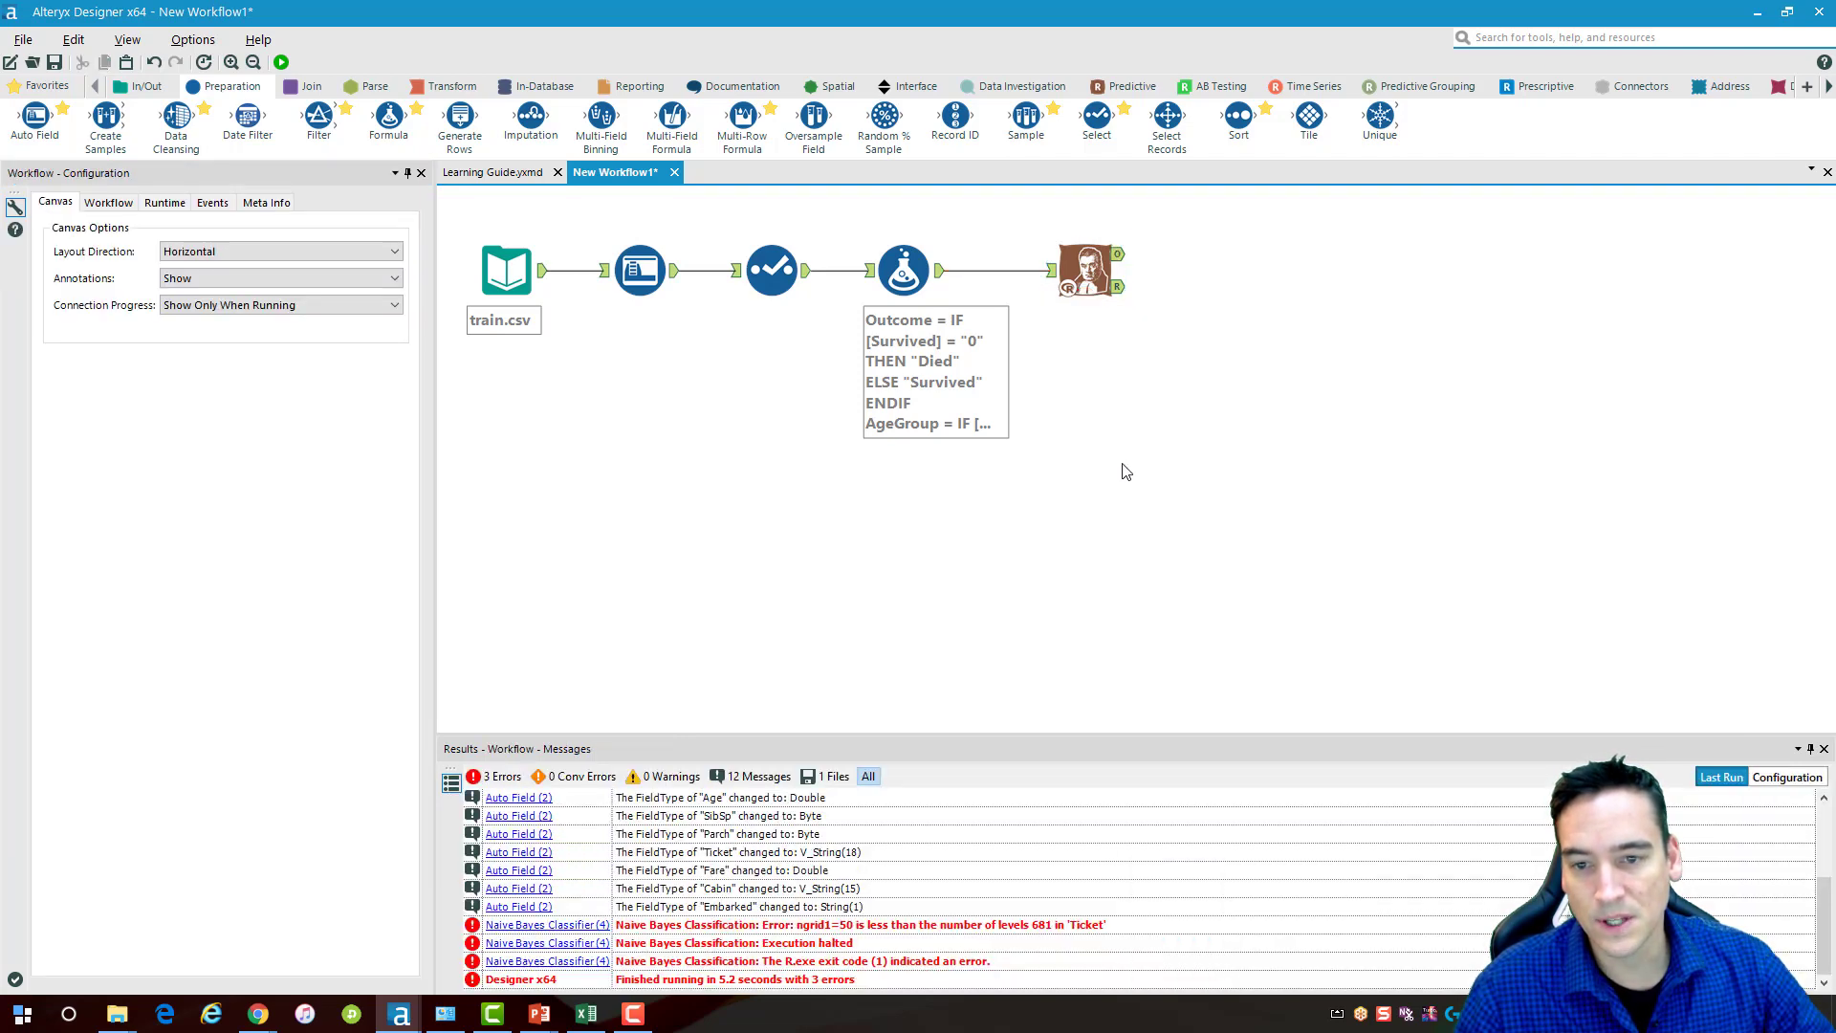
Attach a Browse tool to the Naive Bayes Classifier's R output and run the workflow
{"action": "left_click", "coordinate": [144, 87]}
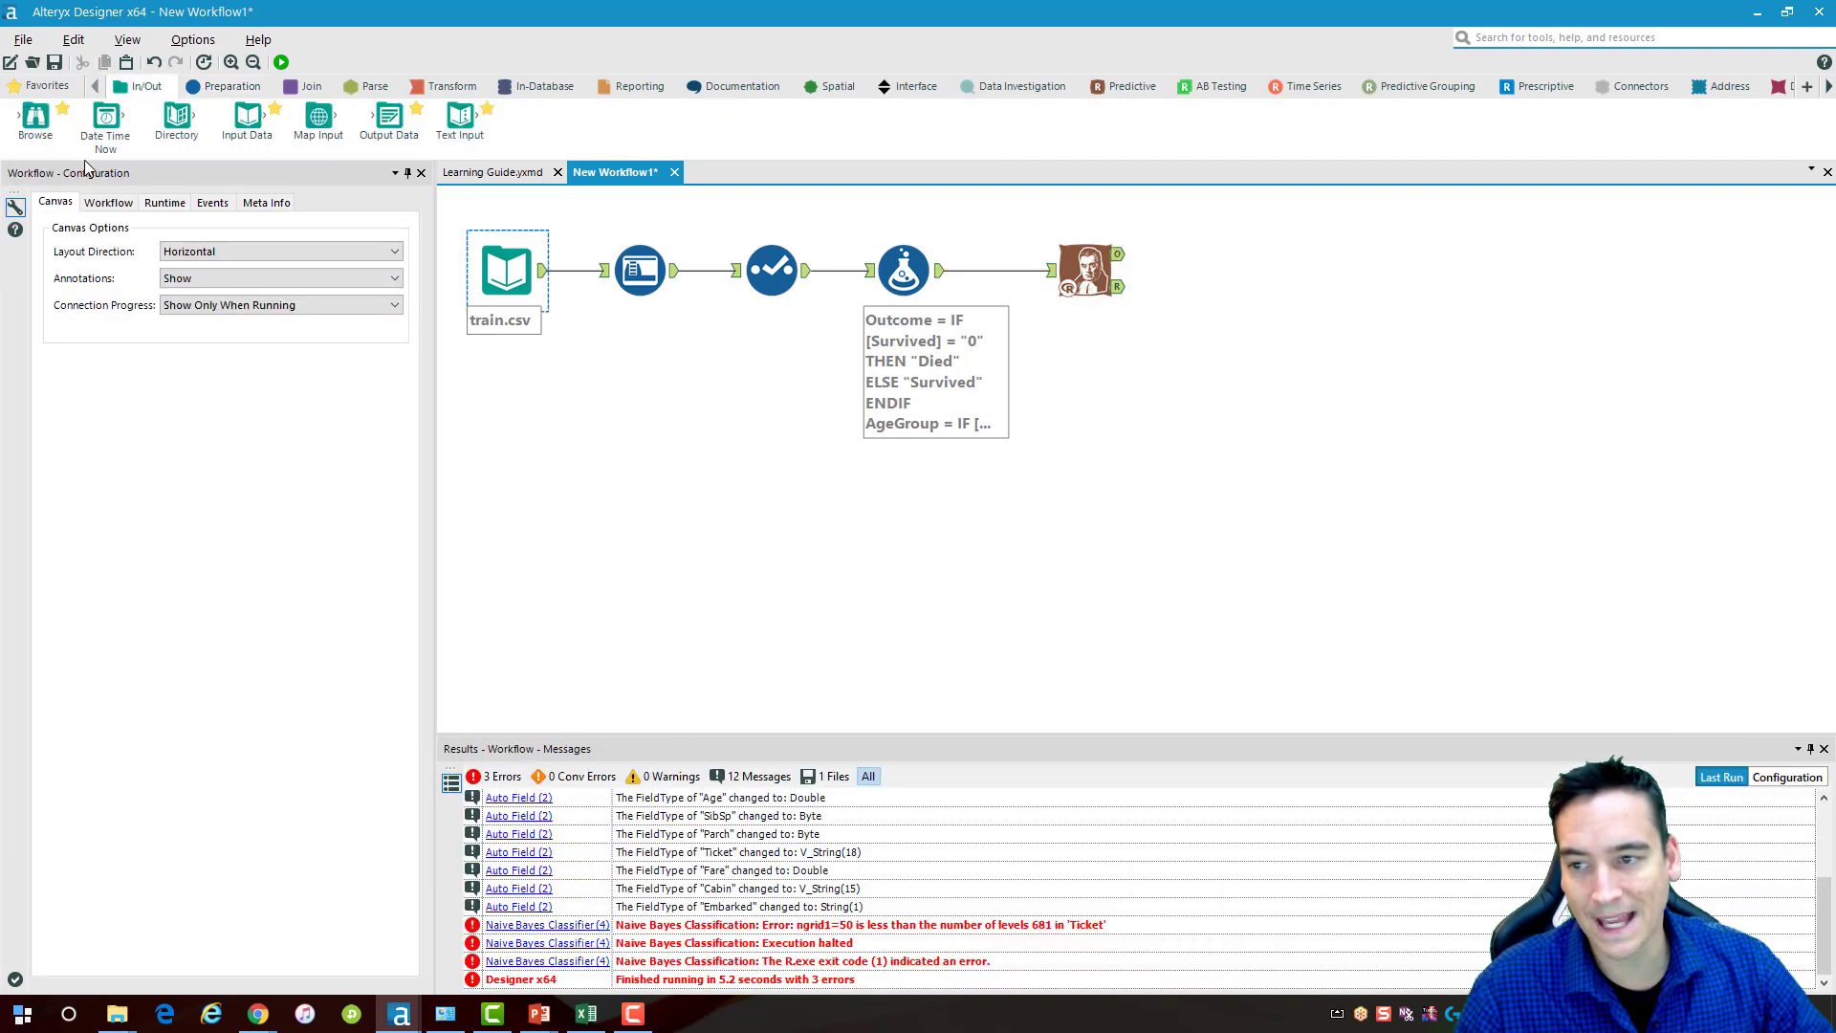
{"action": "left_click_drag", "start_coordinate": [37, 120], "coordinate": [1224, 294]}
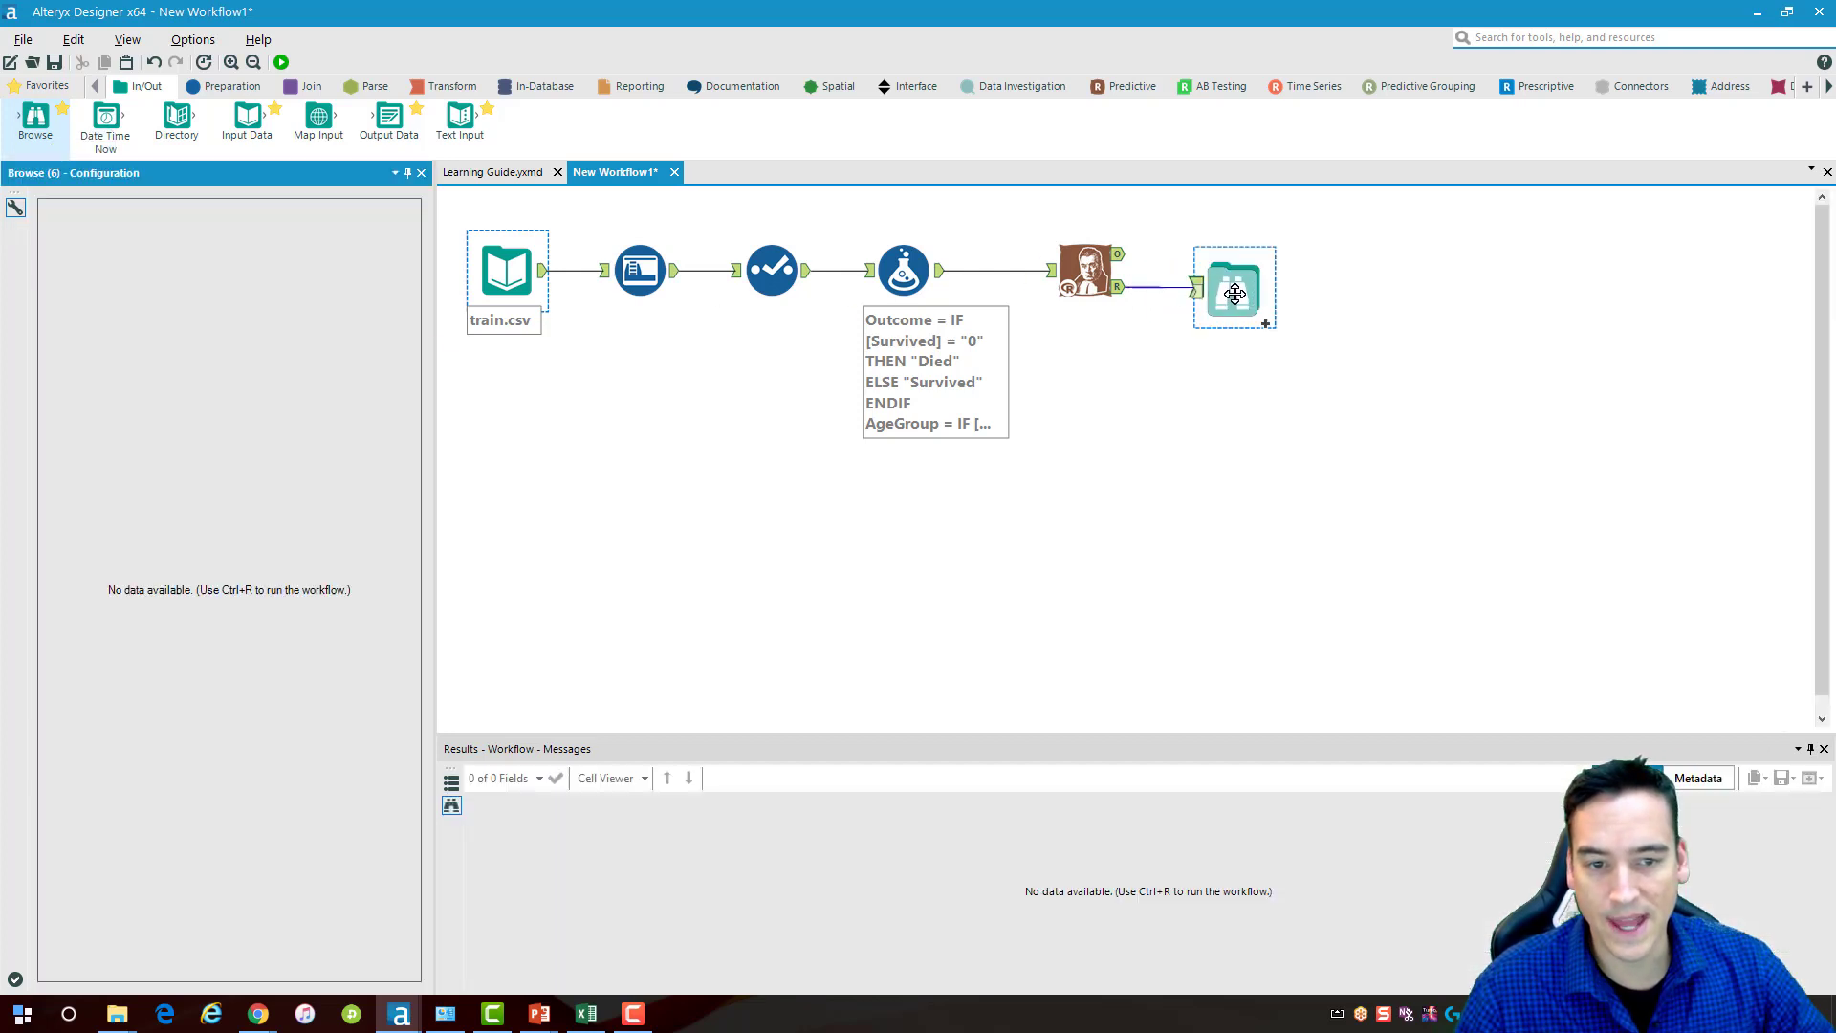
{"action": "left_click", "coordinate": [281, 62]}
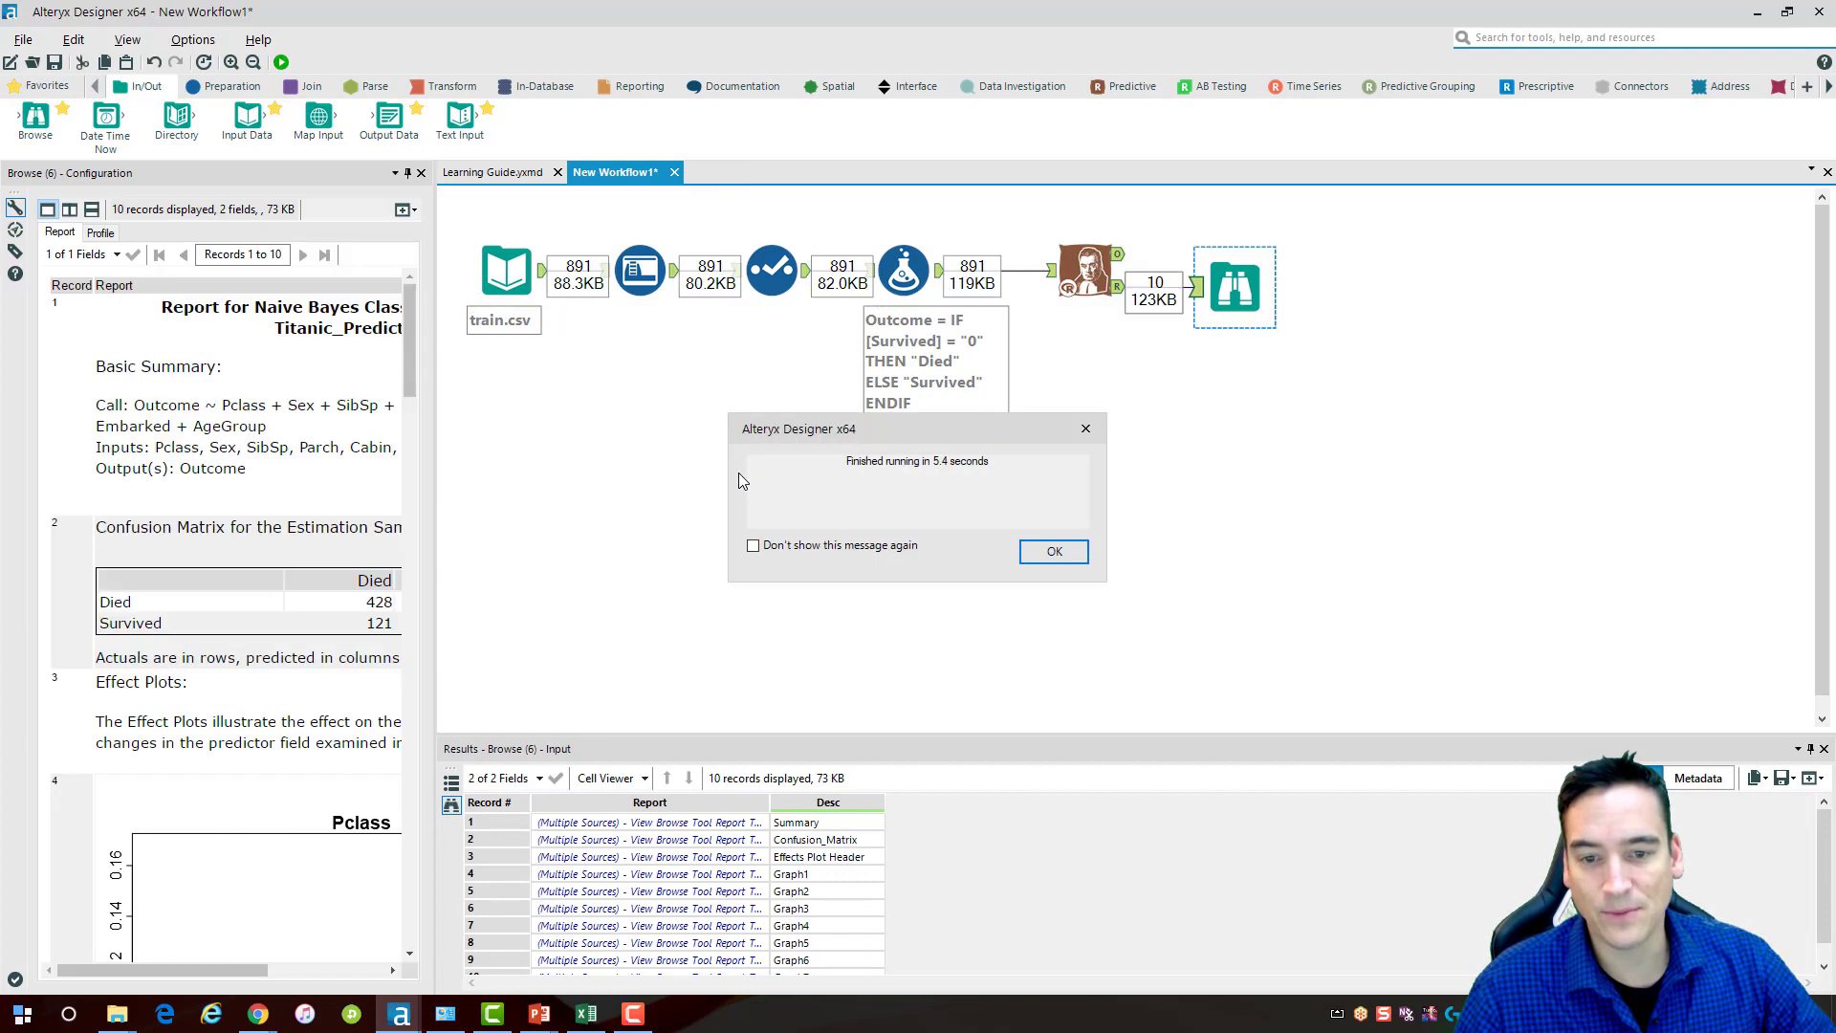
{"action": "left_click", "coordinate": [1054, 552]}
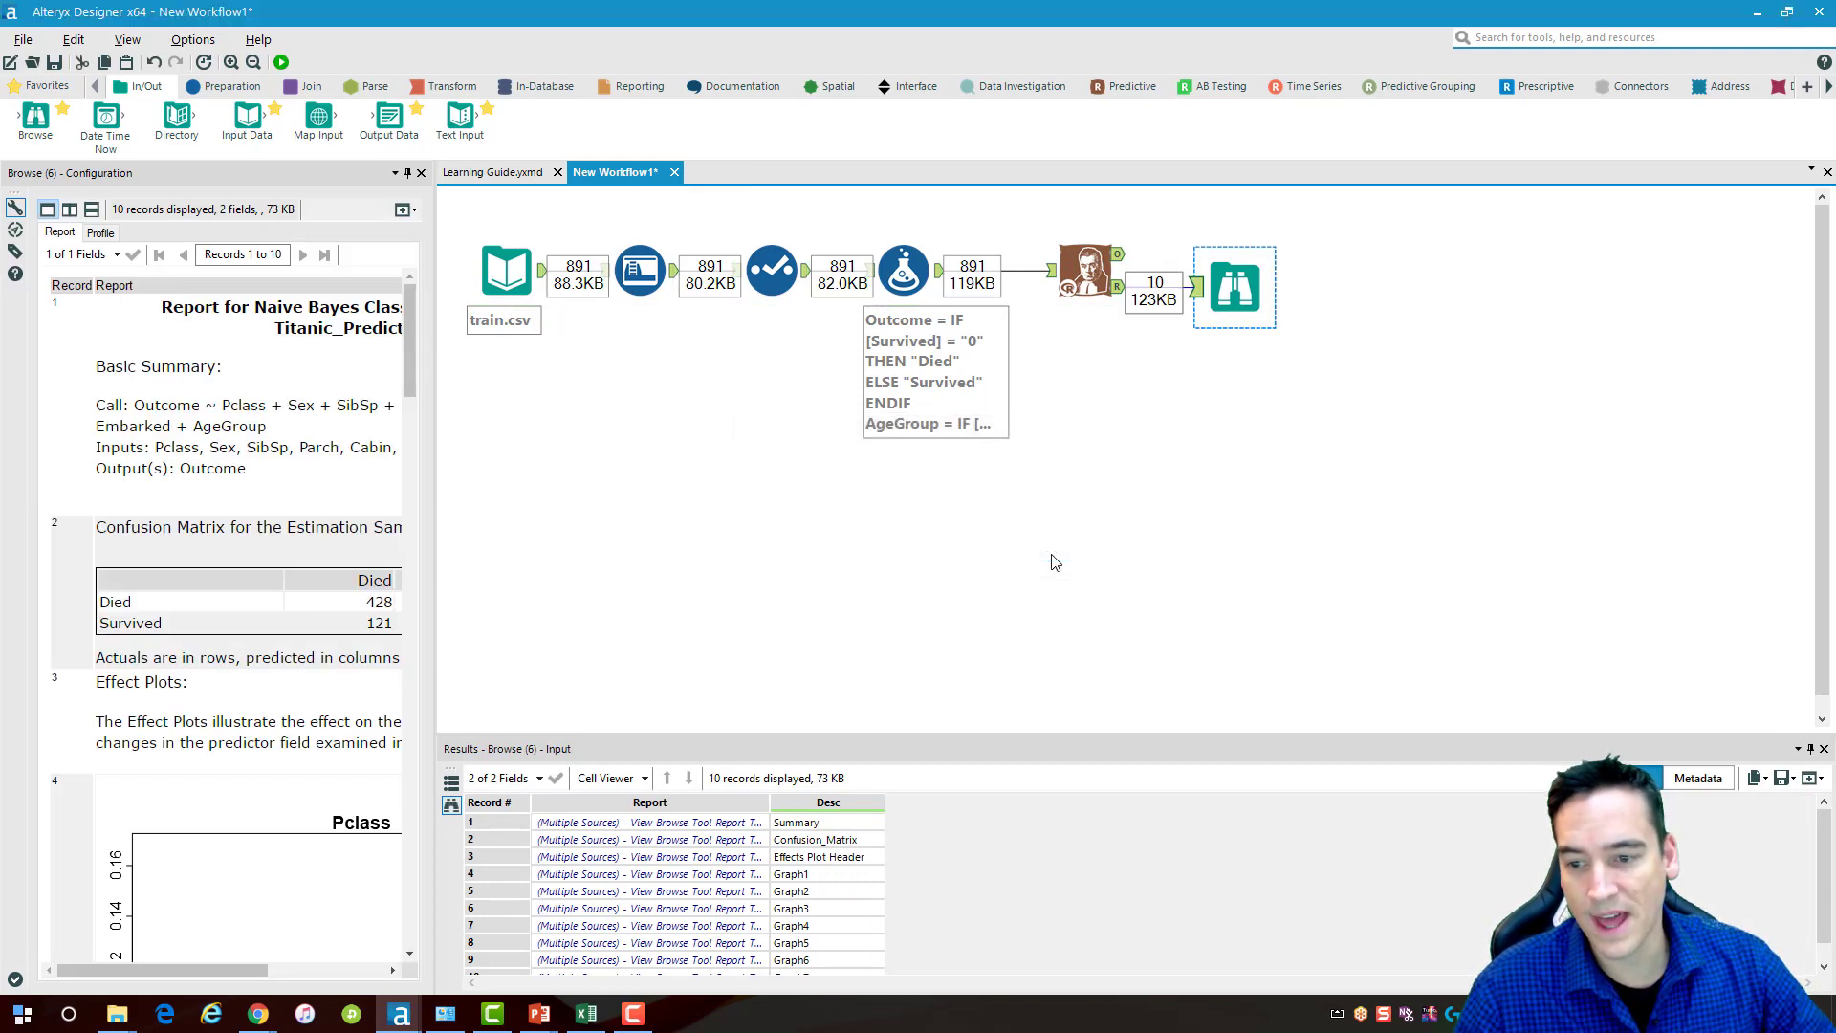
Show the Browse tool's report and widen the configuration pane until the confusion matrix fits its full width
{"action": "left_click_drag", "start_coordinate": [435, 593], "coordinate": [551, 593]}
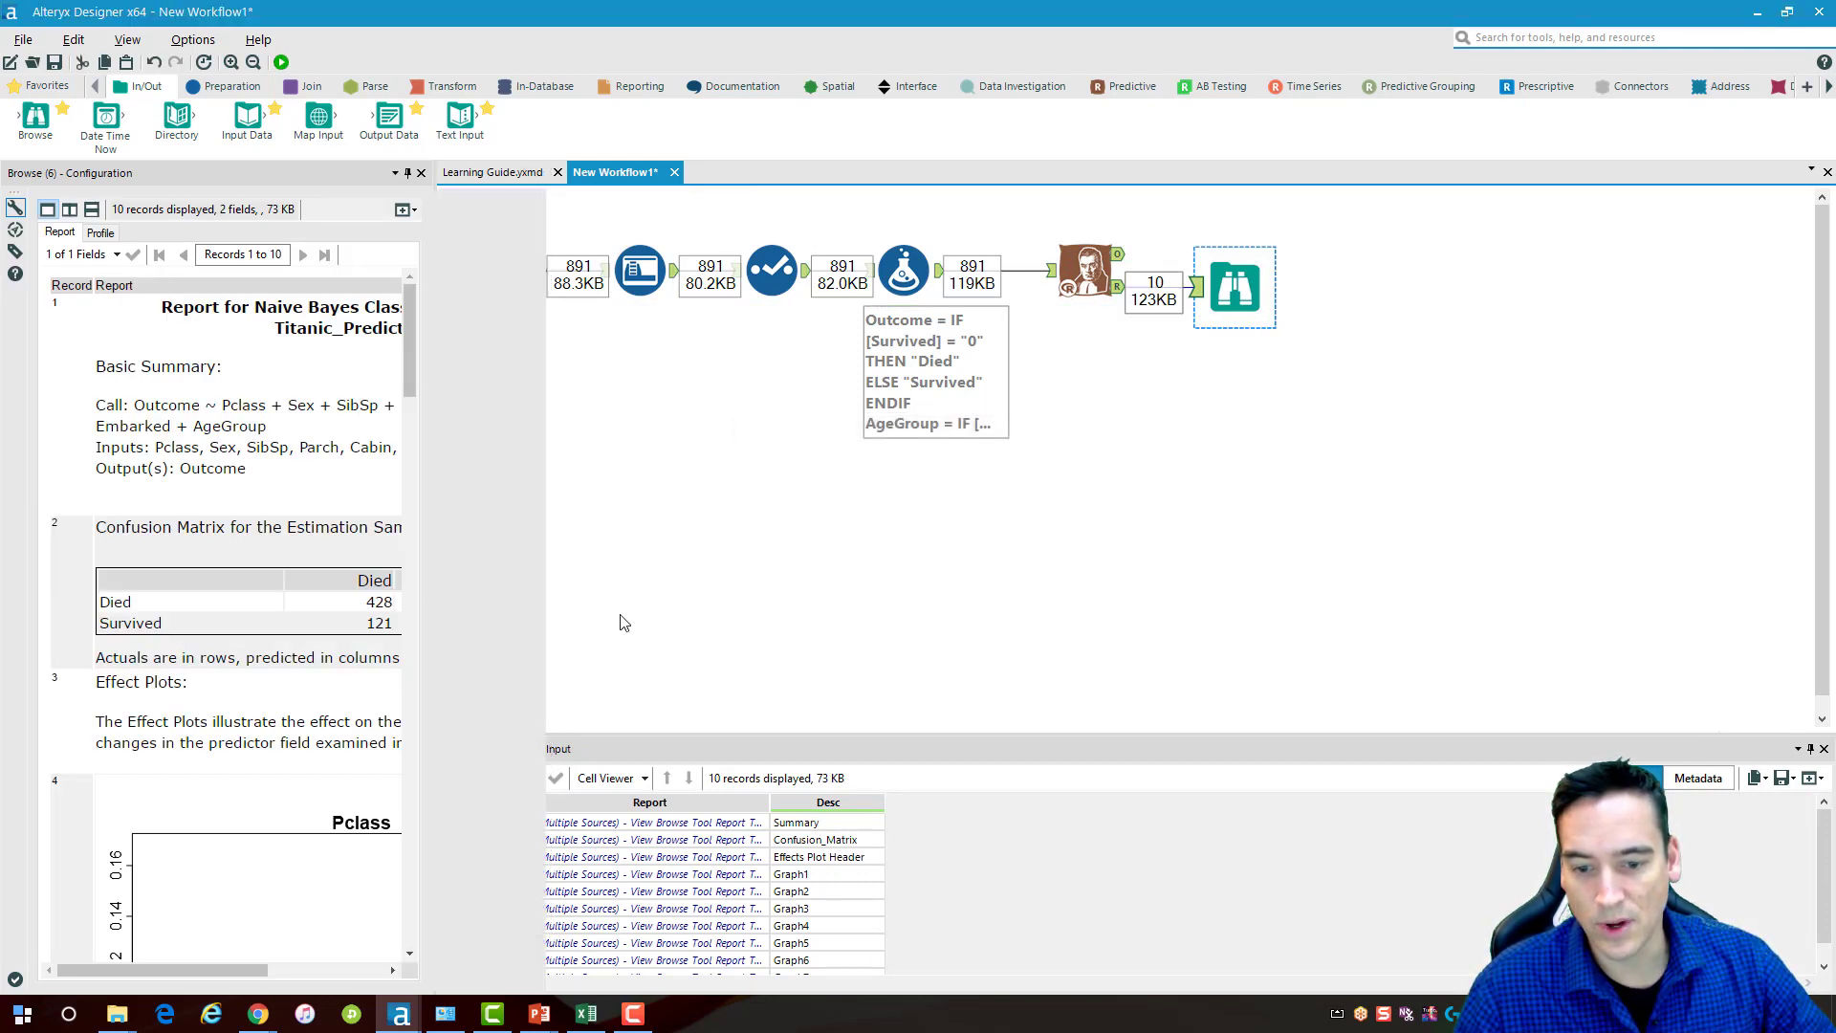
{"action": "left_click", "coordinate": [1186, 445]}
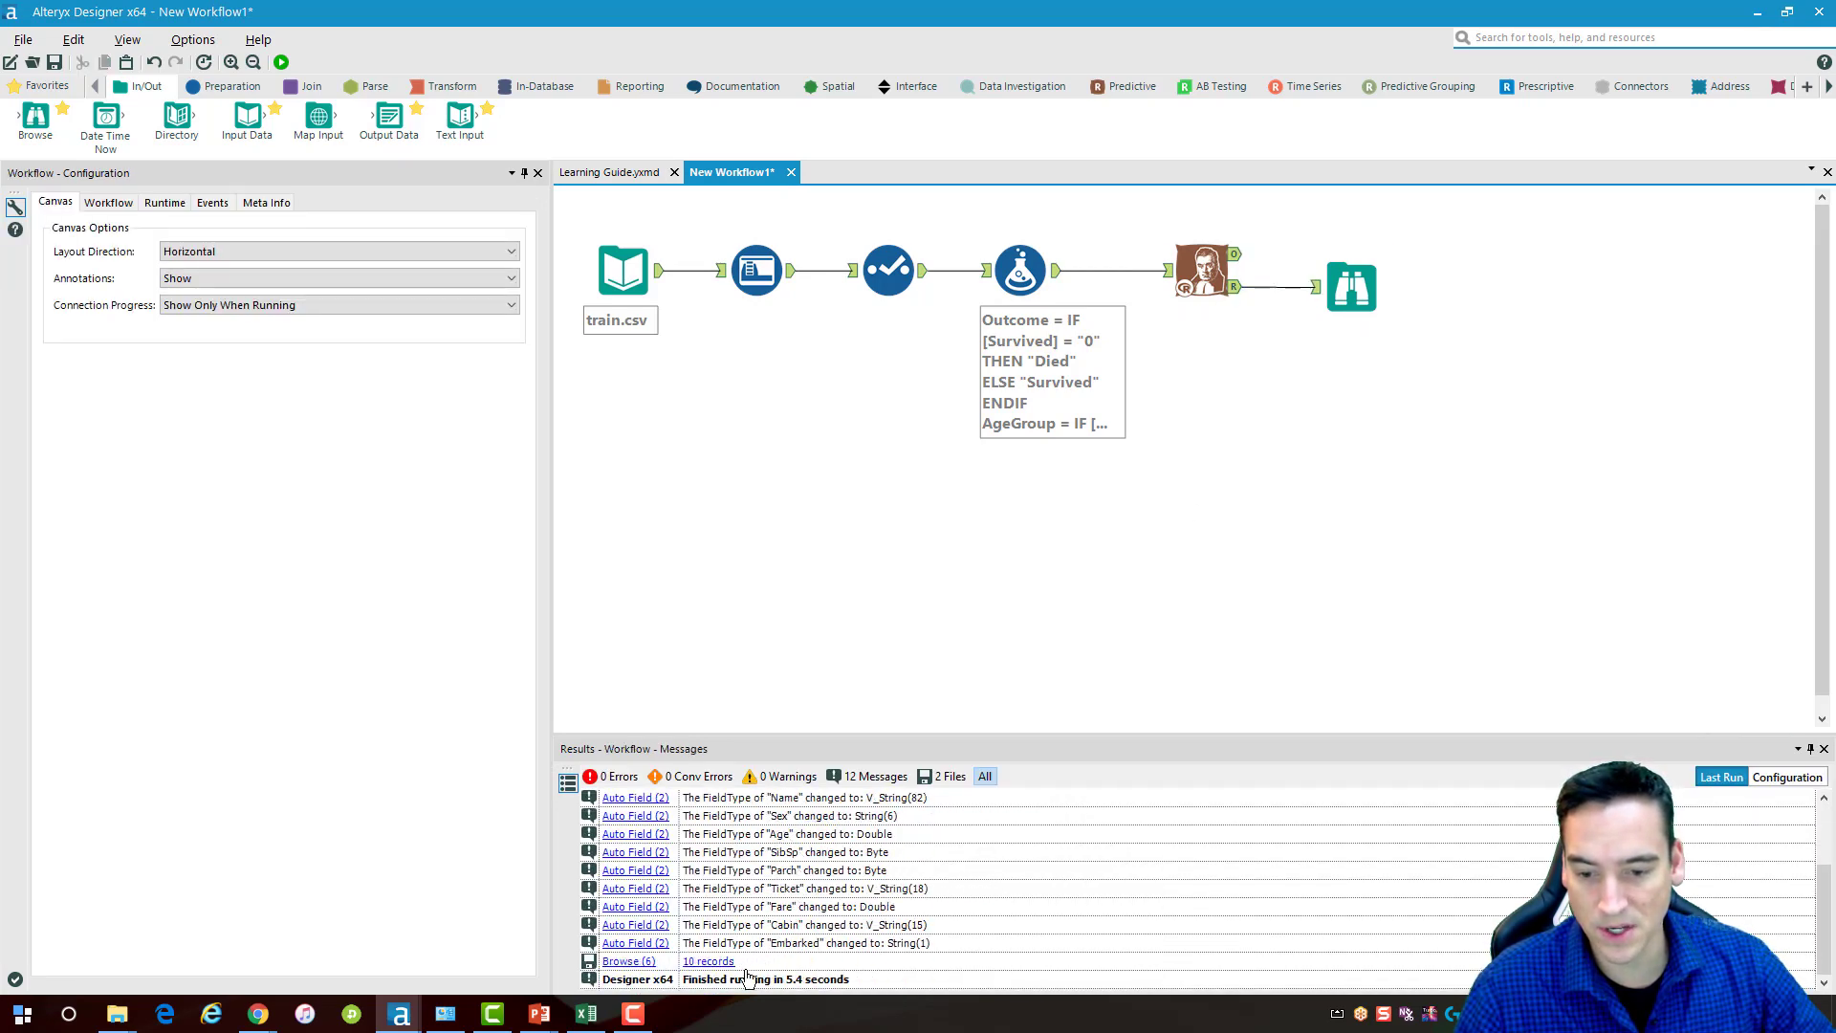
{"action": "scroll", "coordinate": [837, 914], "scroll_direction": "up", "scroll_amount": 2}
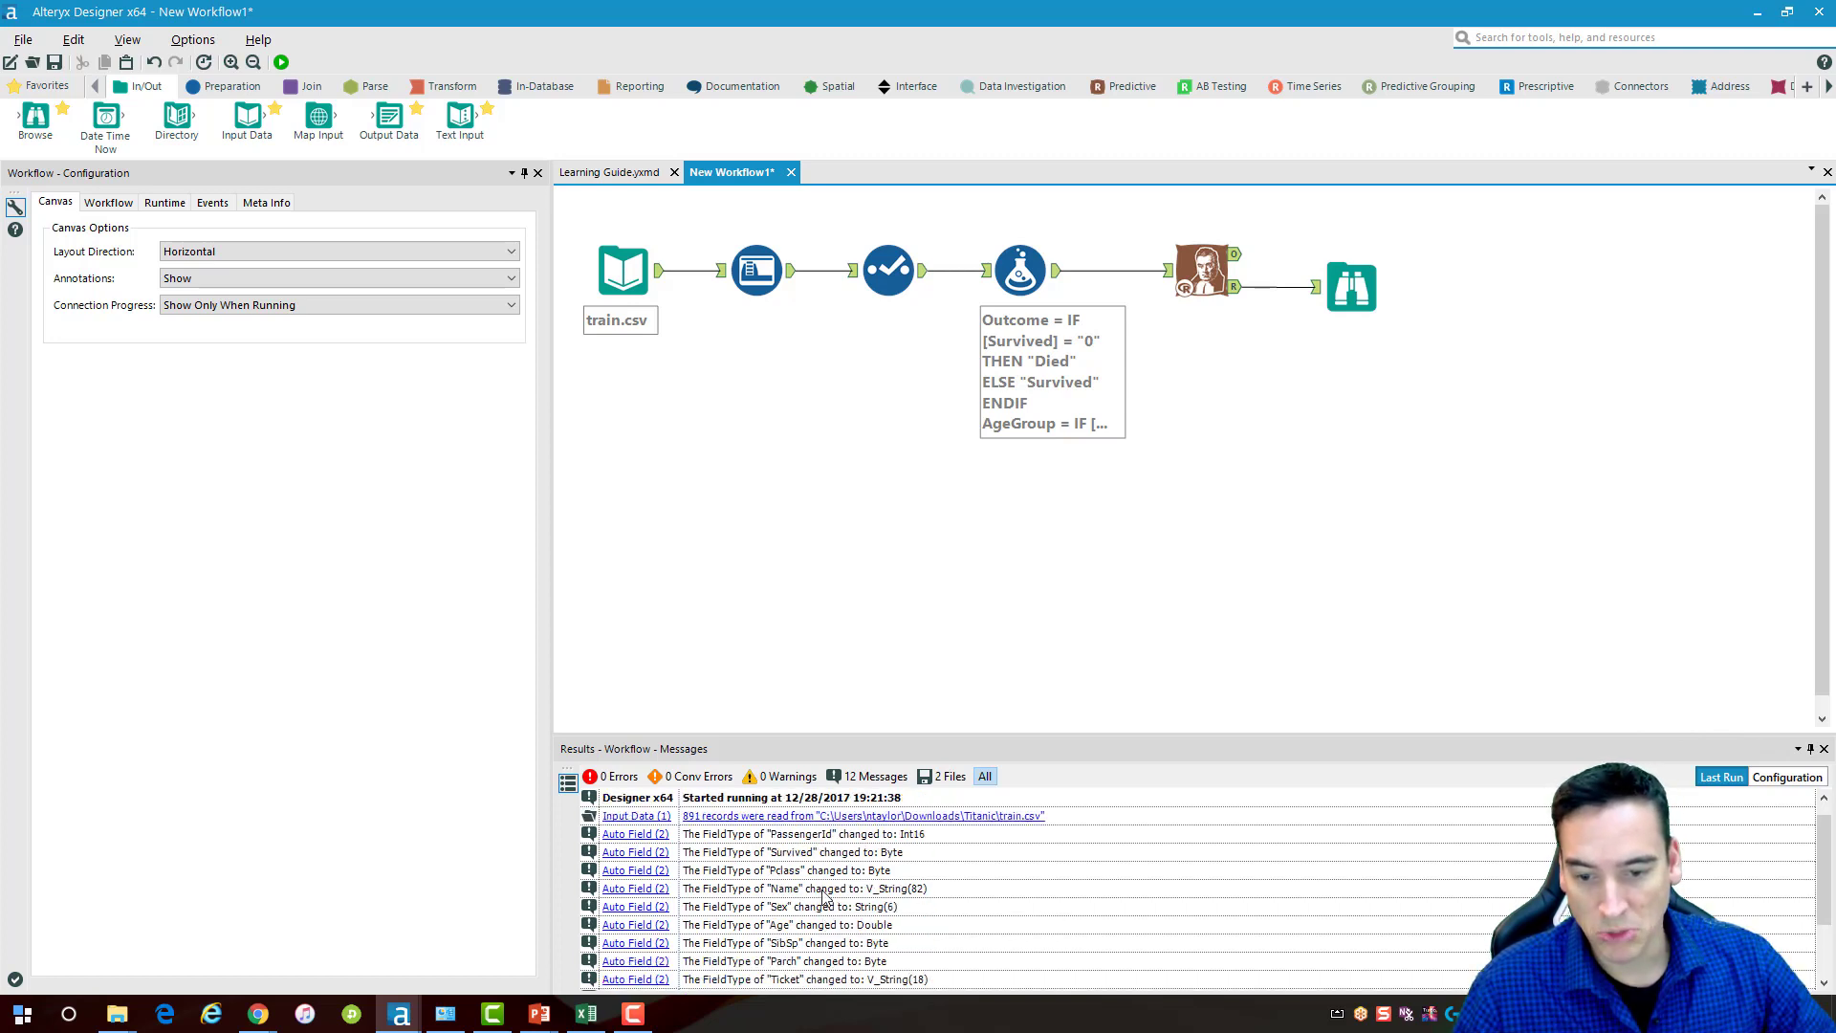
{"action": "left_click", "coordinate": [1329, 294]}
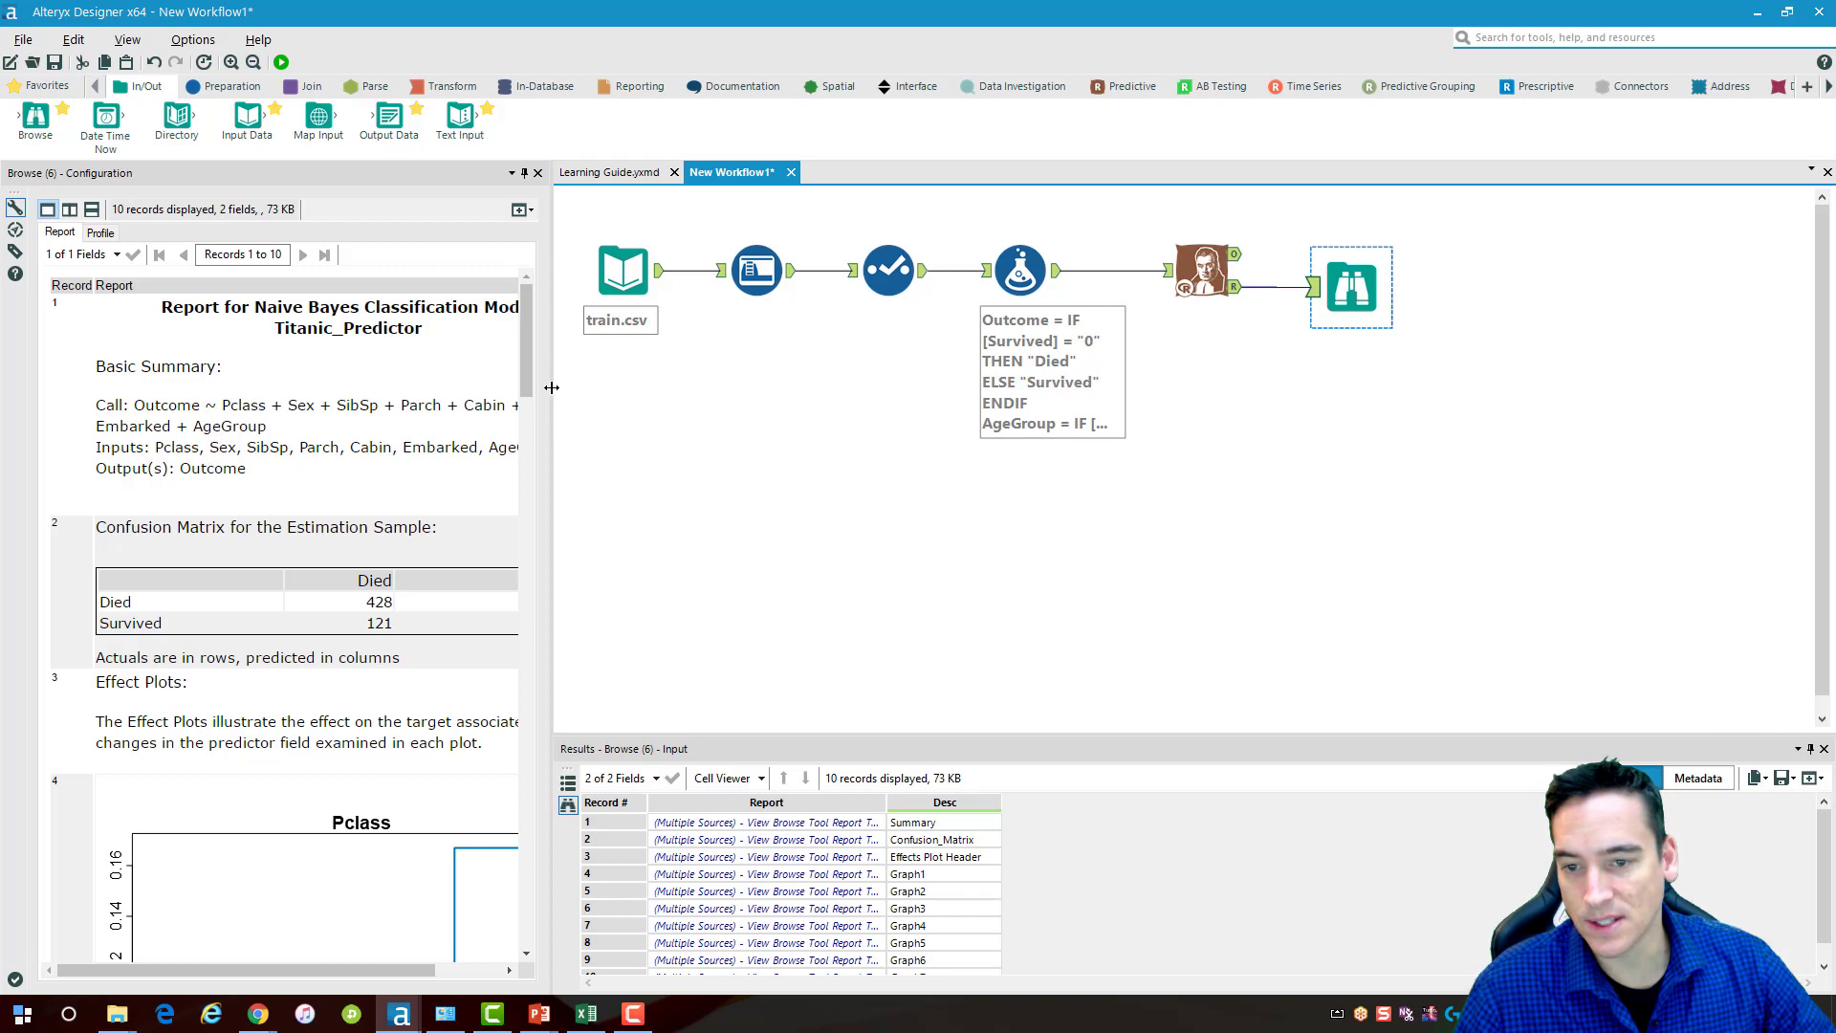
{"action": "left_click_drag", "start_coordinate": [552, 387], "coordinate": [718, 385]}
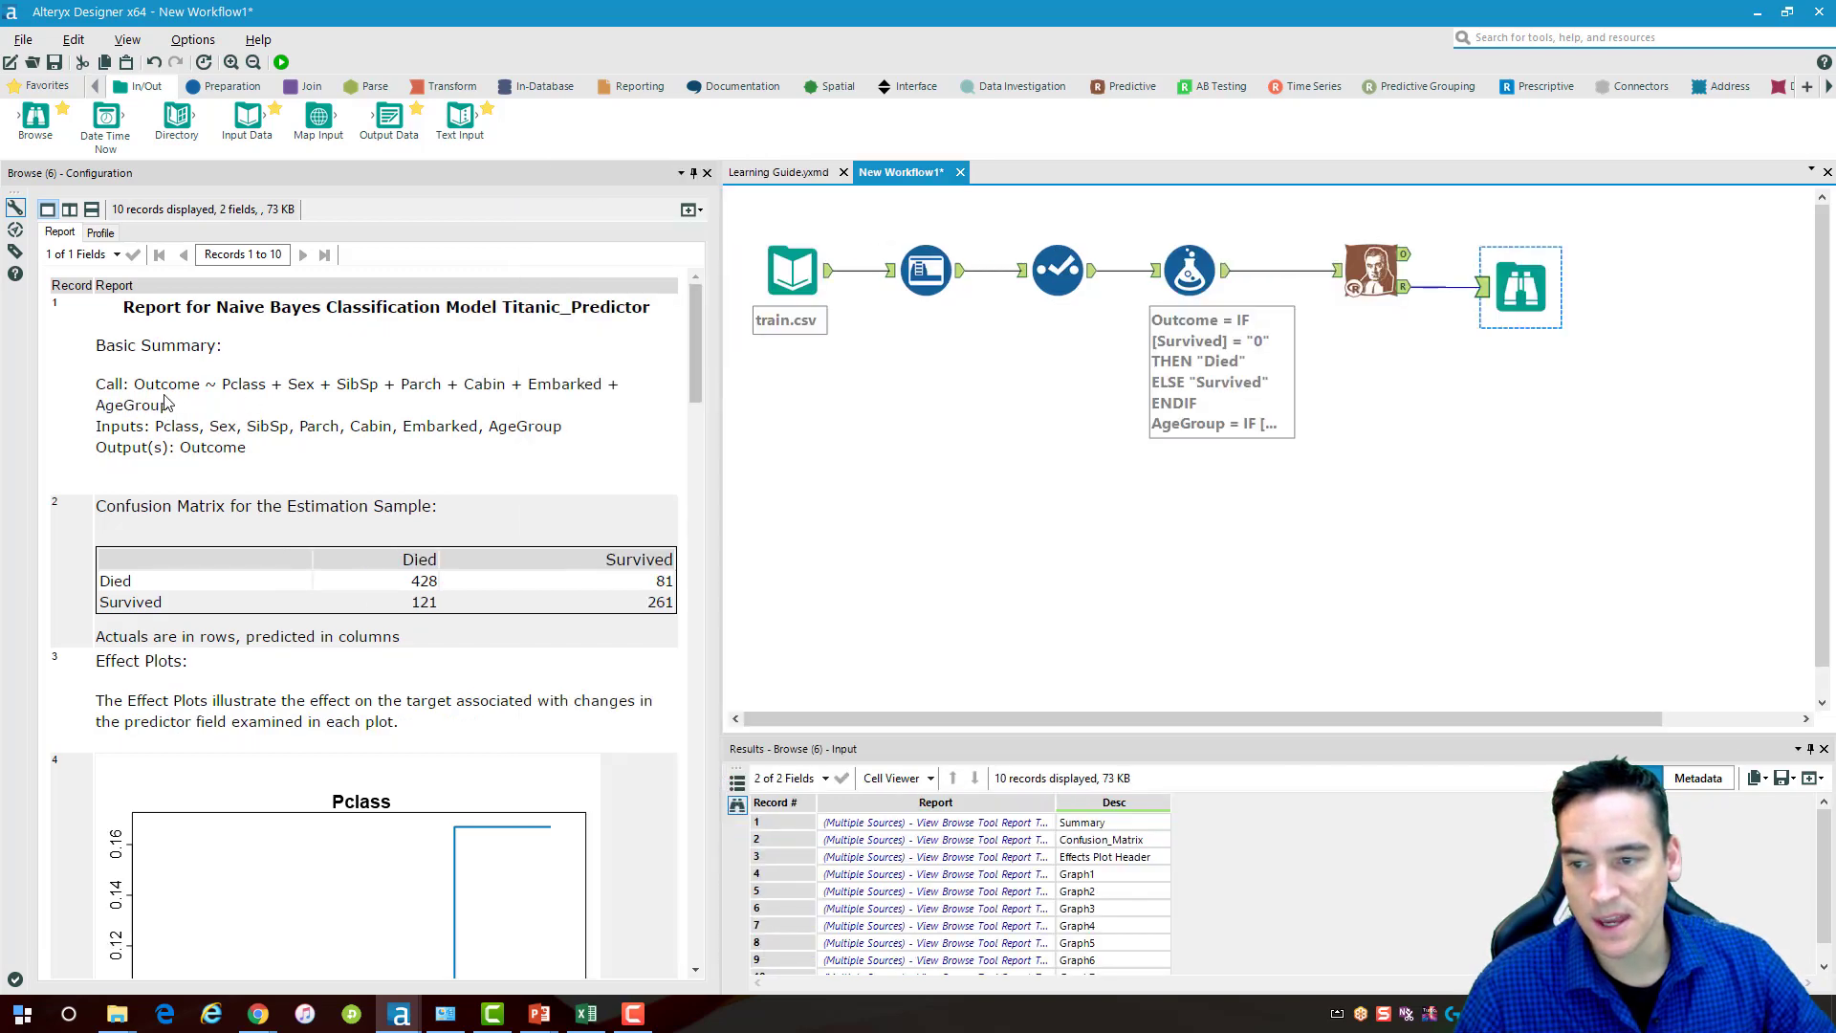
Examine the report's basic summary, including the model call with its target and predictor fields
{"action": "left_click_drag", "start_coordinate": [107, 383], "coordinate": [313, 413]}
{"action": "left_click", "coordinate": [193, 382]}
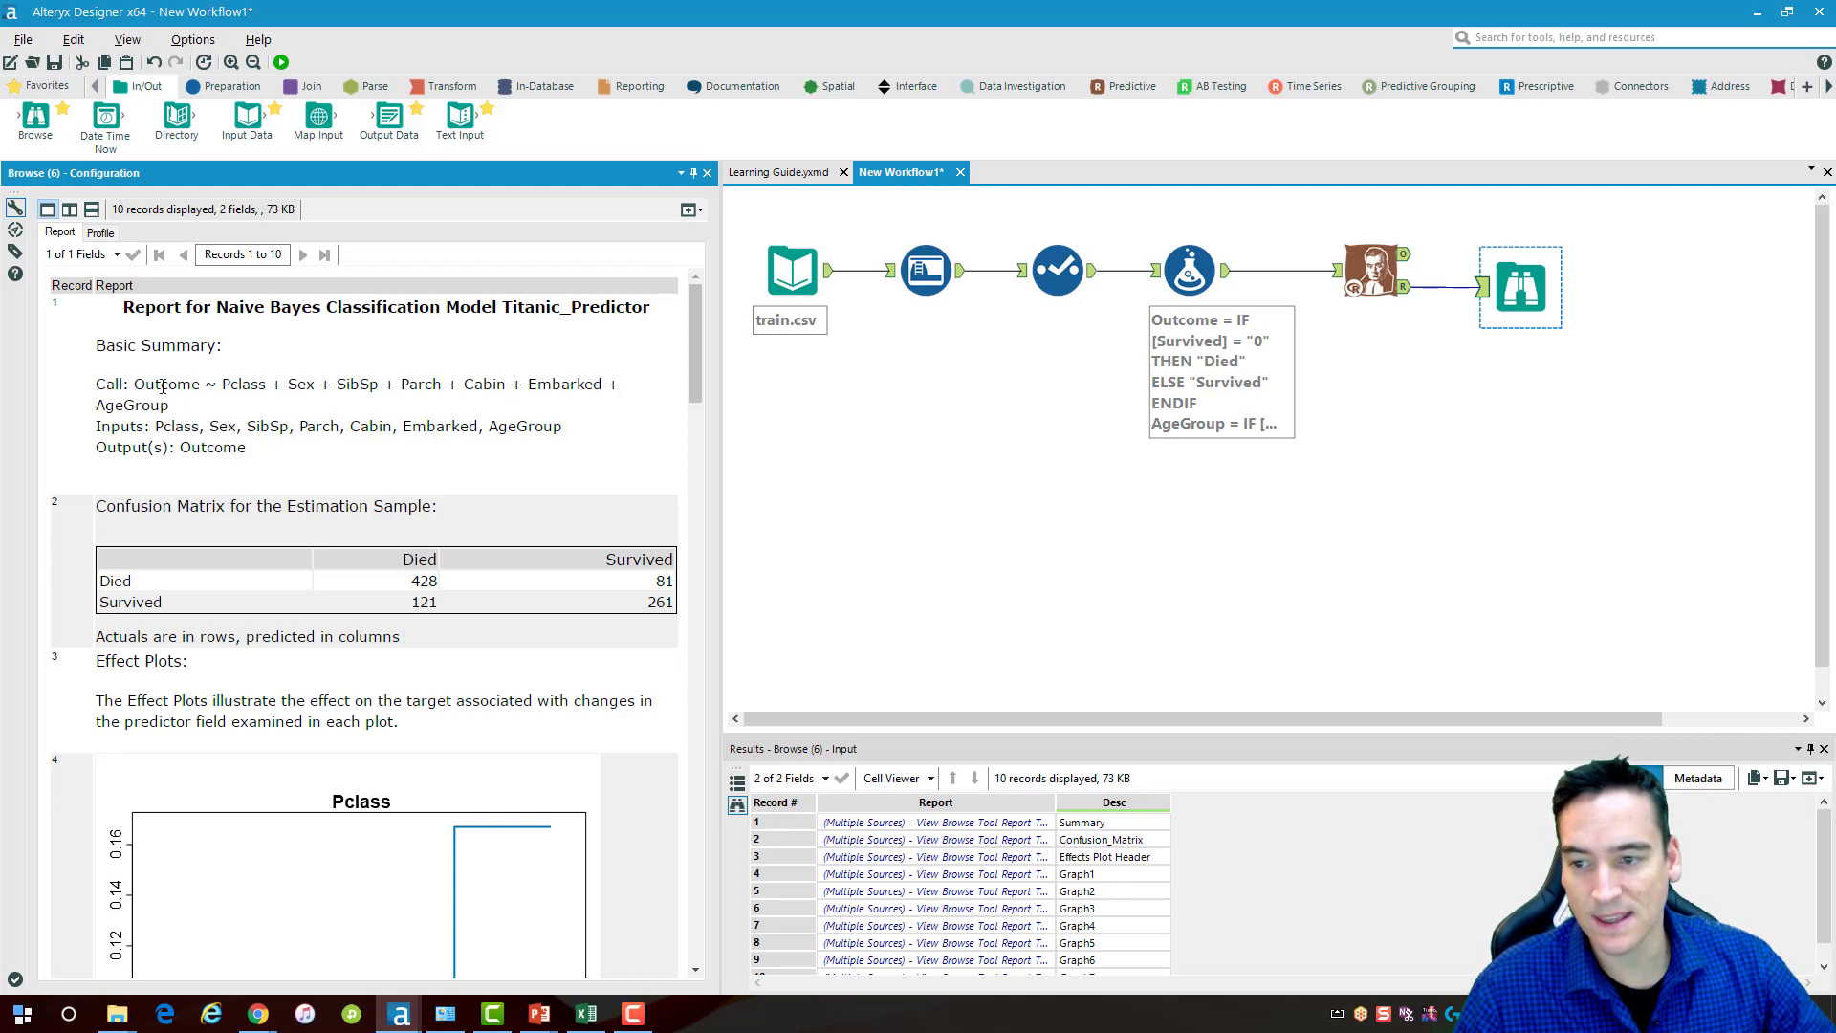
{"action": "left_click_drag", "start_coordinate": [135, 384], "coordinate": [618, 403]}
{"action": "left_click", "coordinate": [214, 386]}
{"action": "left_click", "coordinate": [289, 448]}
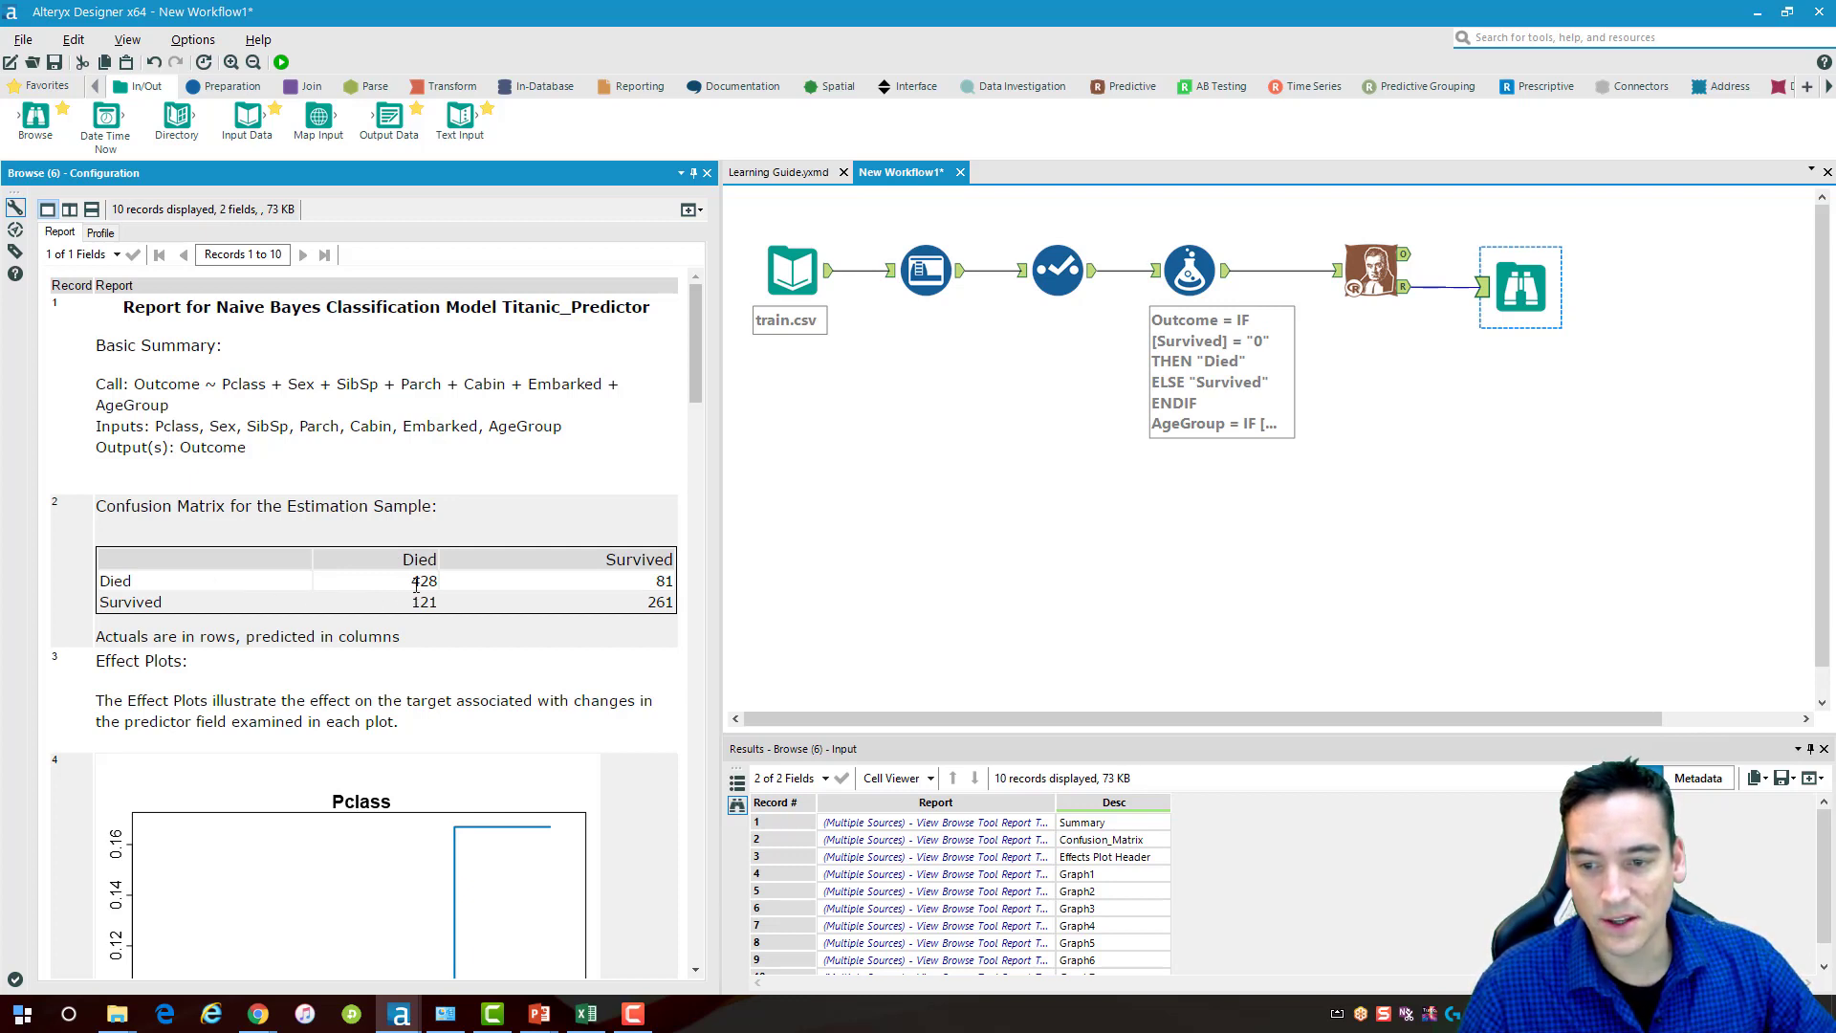
Examine the correct and incorrect Died and Survived predictions in the report's confusion matrix
{"action": "double_click", "coordinate": [434, 584]}
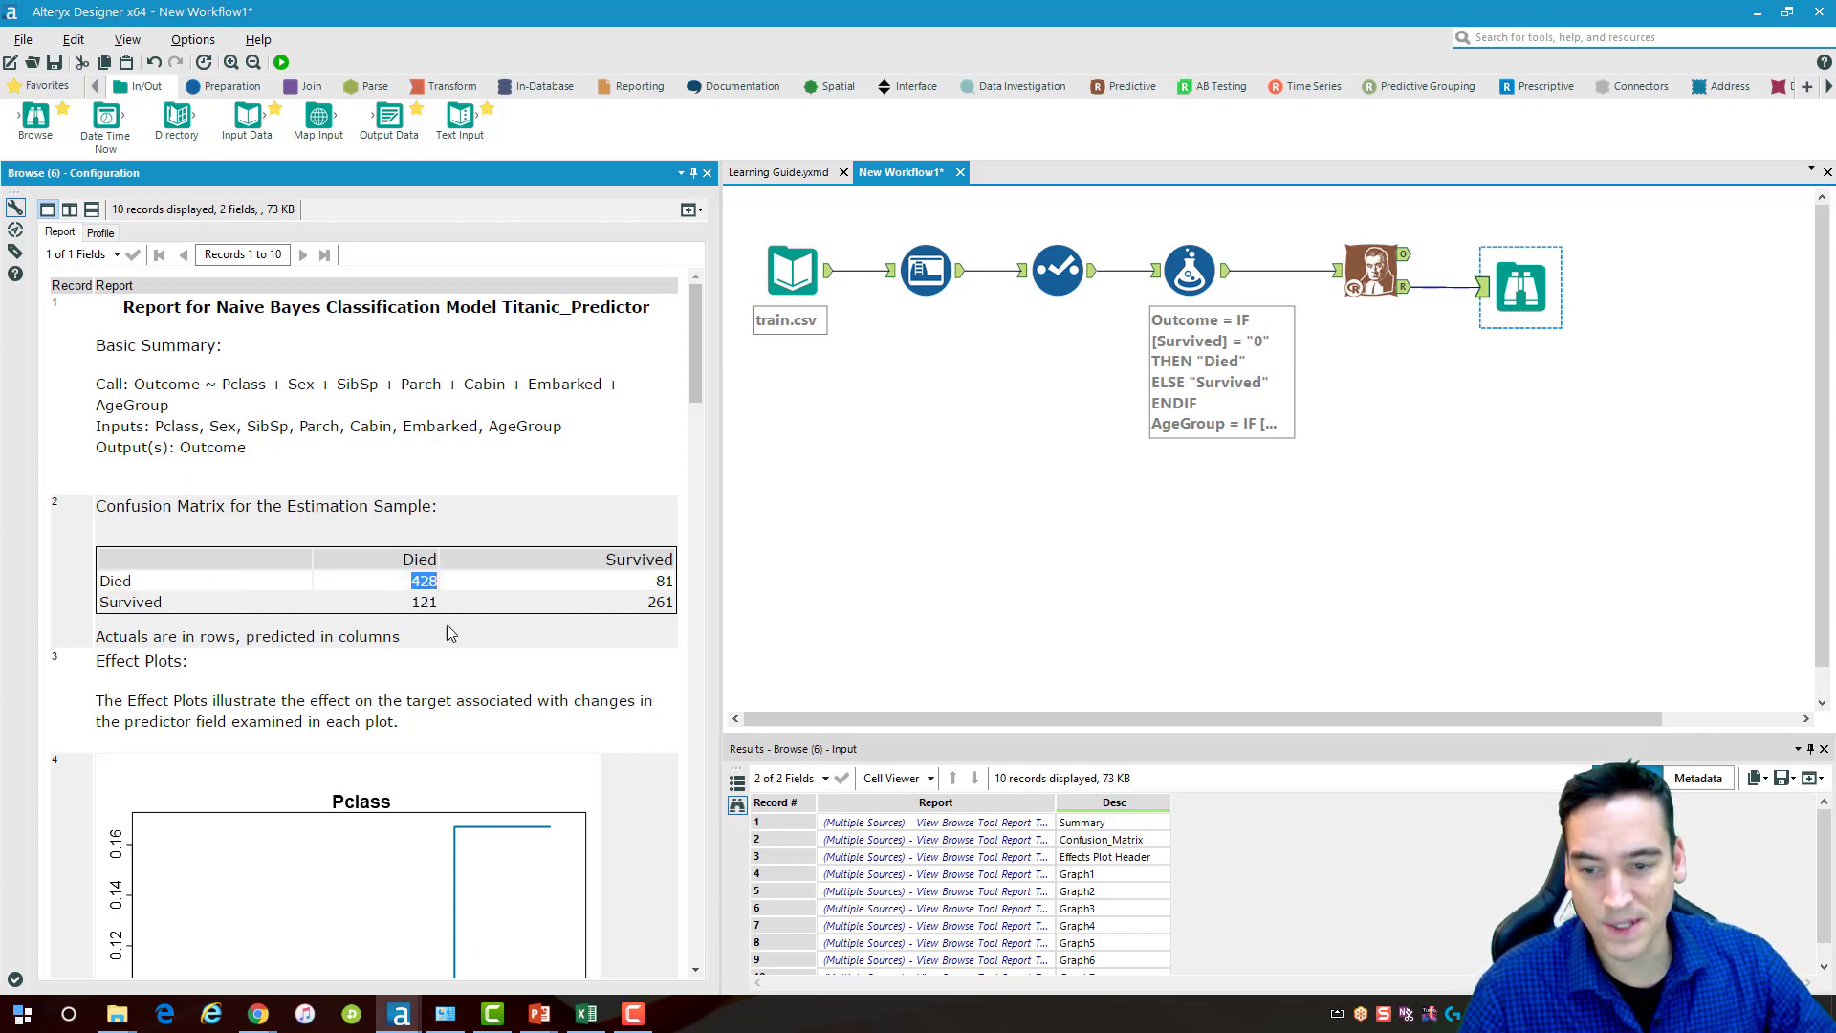
{"action": "left_click", "coordinate": [631, 610]}
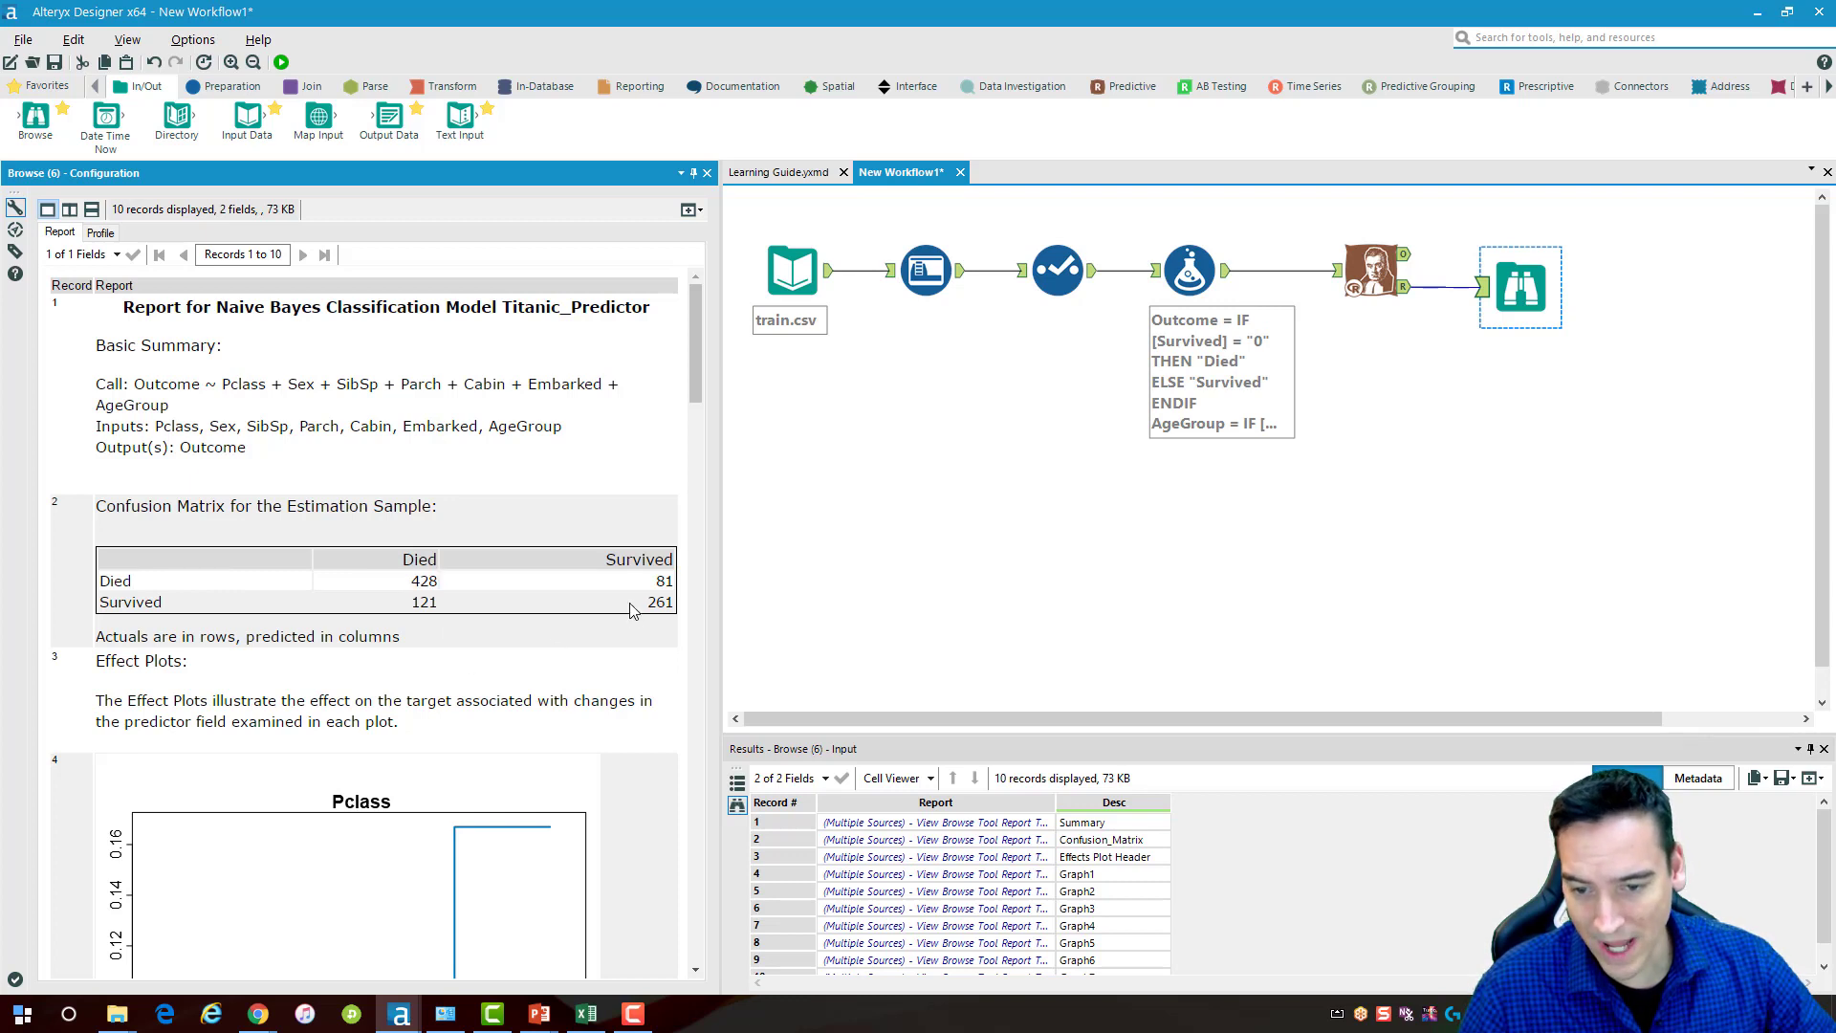
{"action": "double_click", "coordinate": [669, 602]}
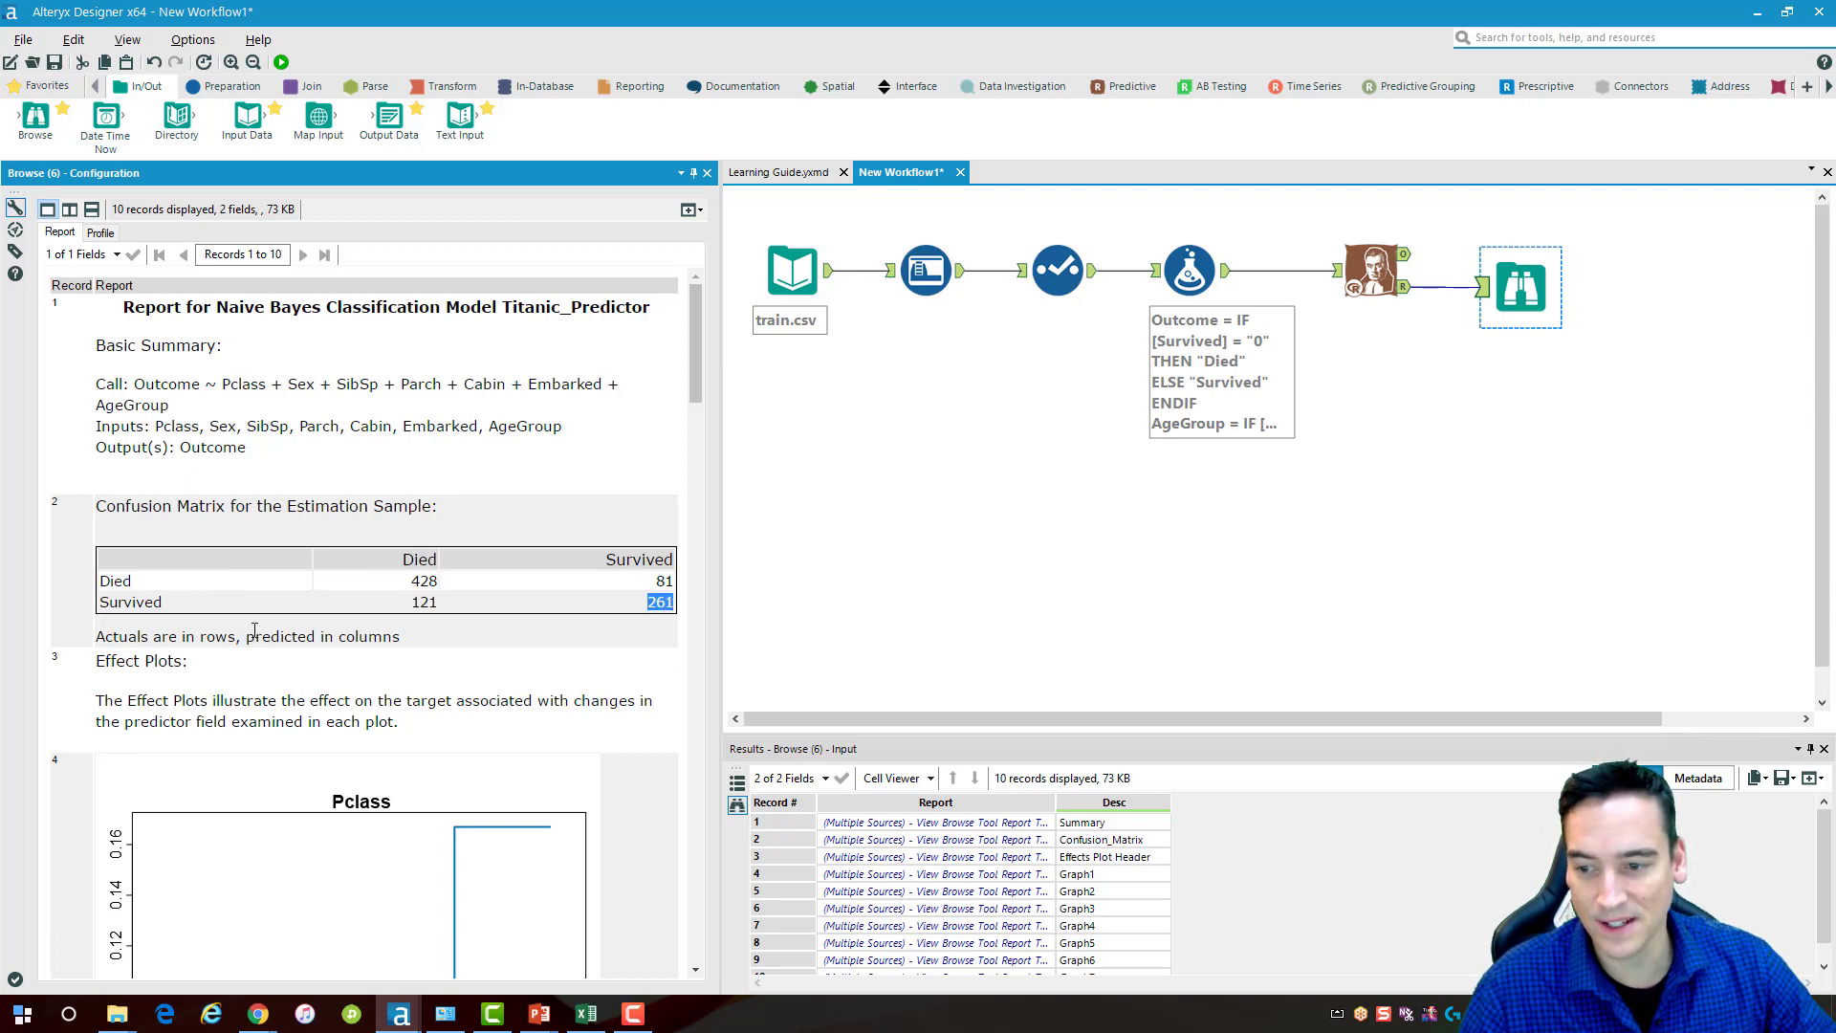
{"action": "left_click", "coordinate": [659, 608]}
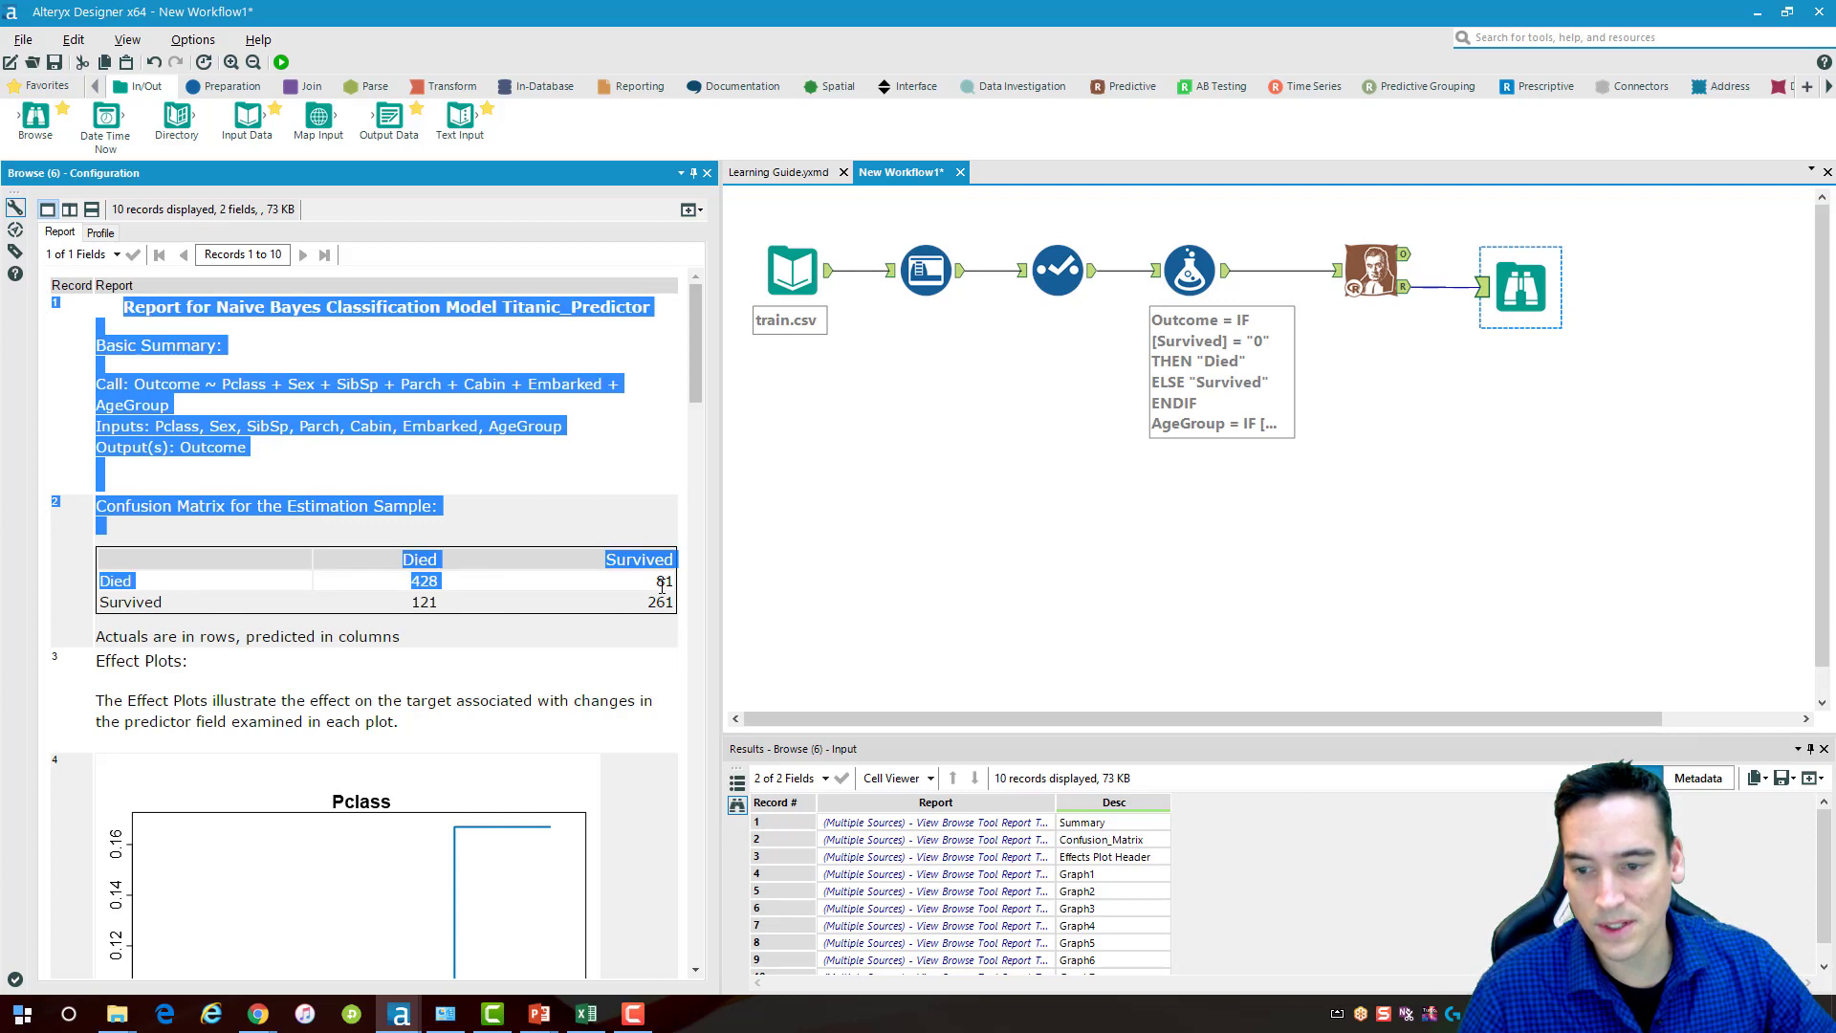
{"action": "left_click", "coordinate": [658, 591]}
{"action": "double_click", "coordinate": [424, 601]}
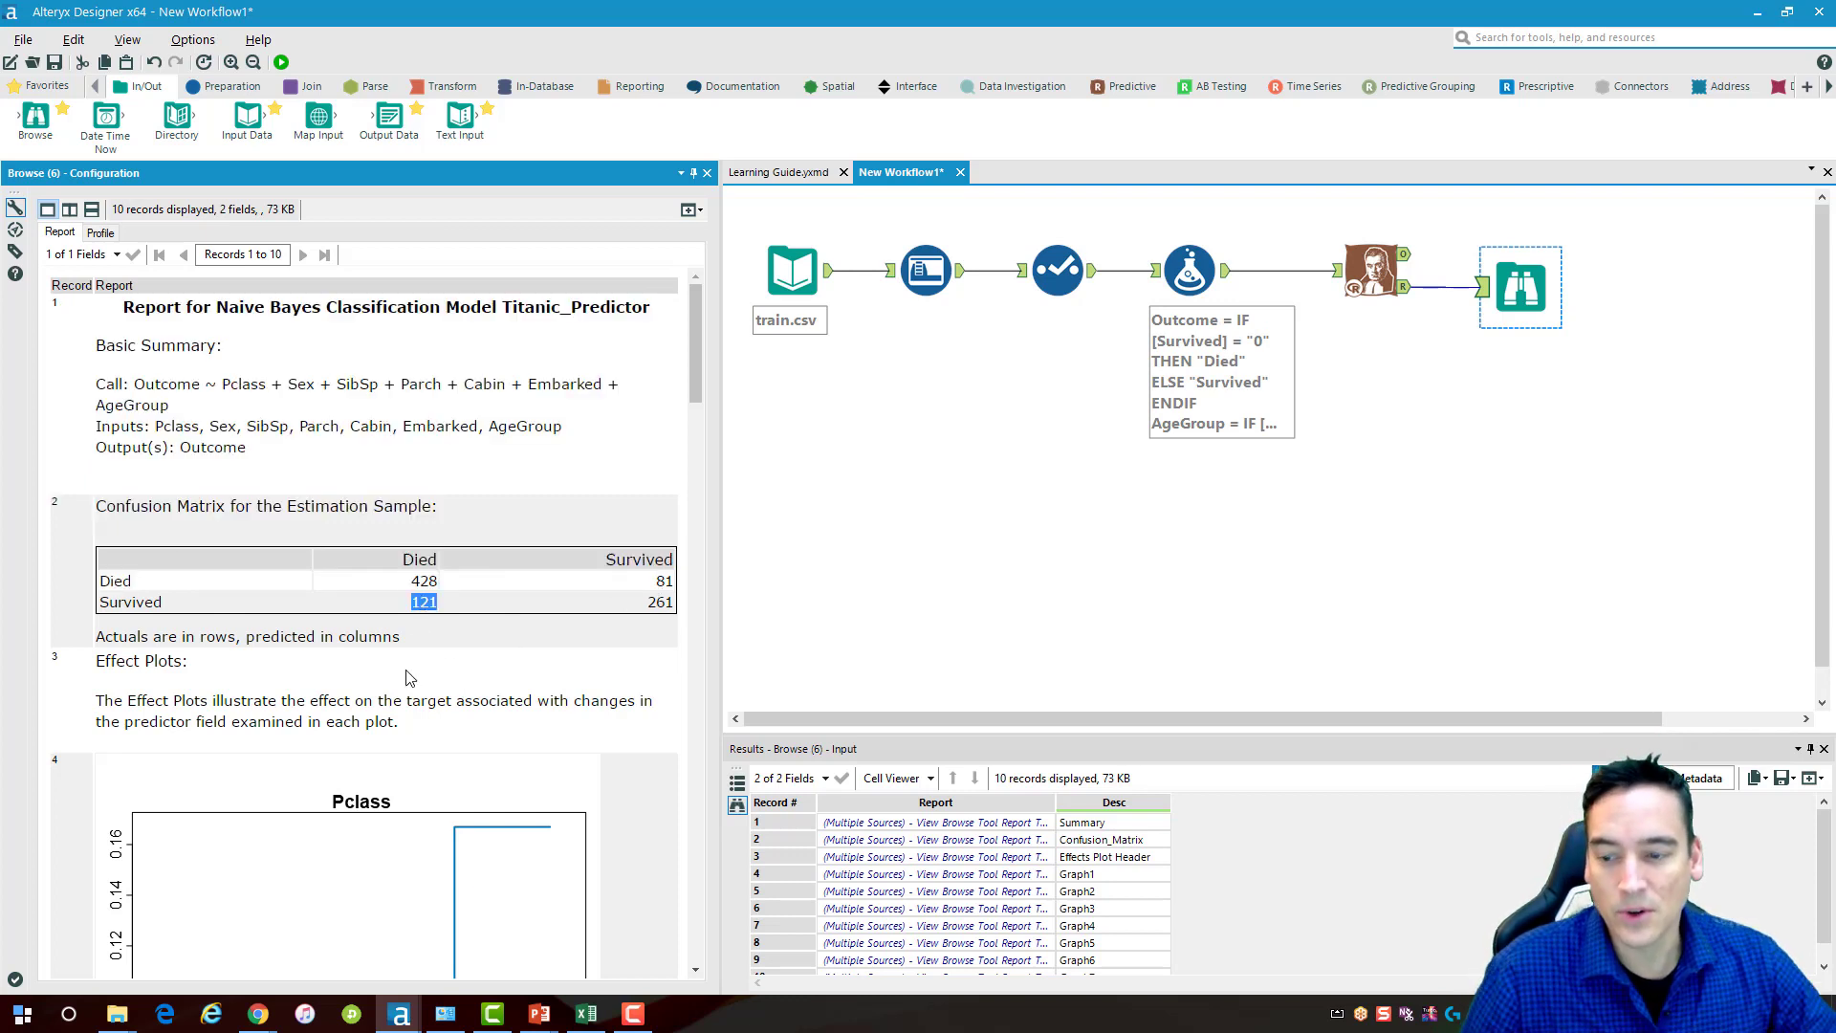
{"action": "left_click", "coordinate": [446, 640]}
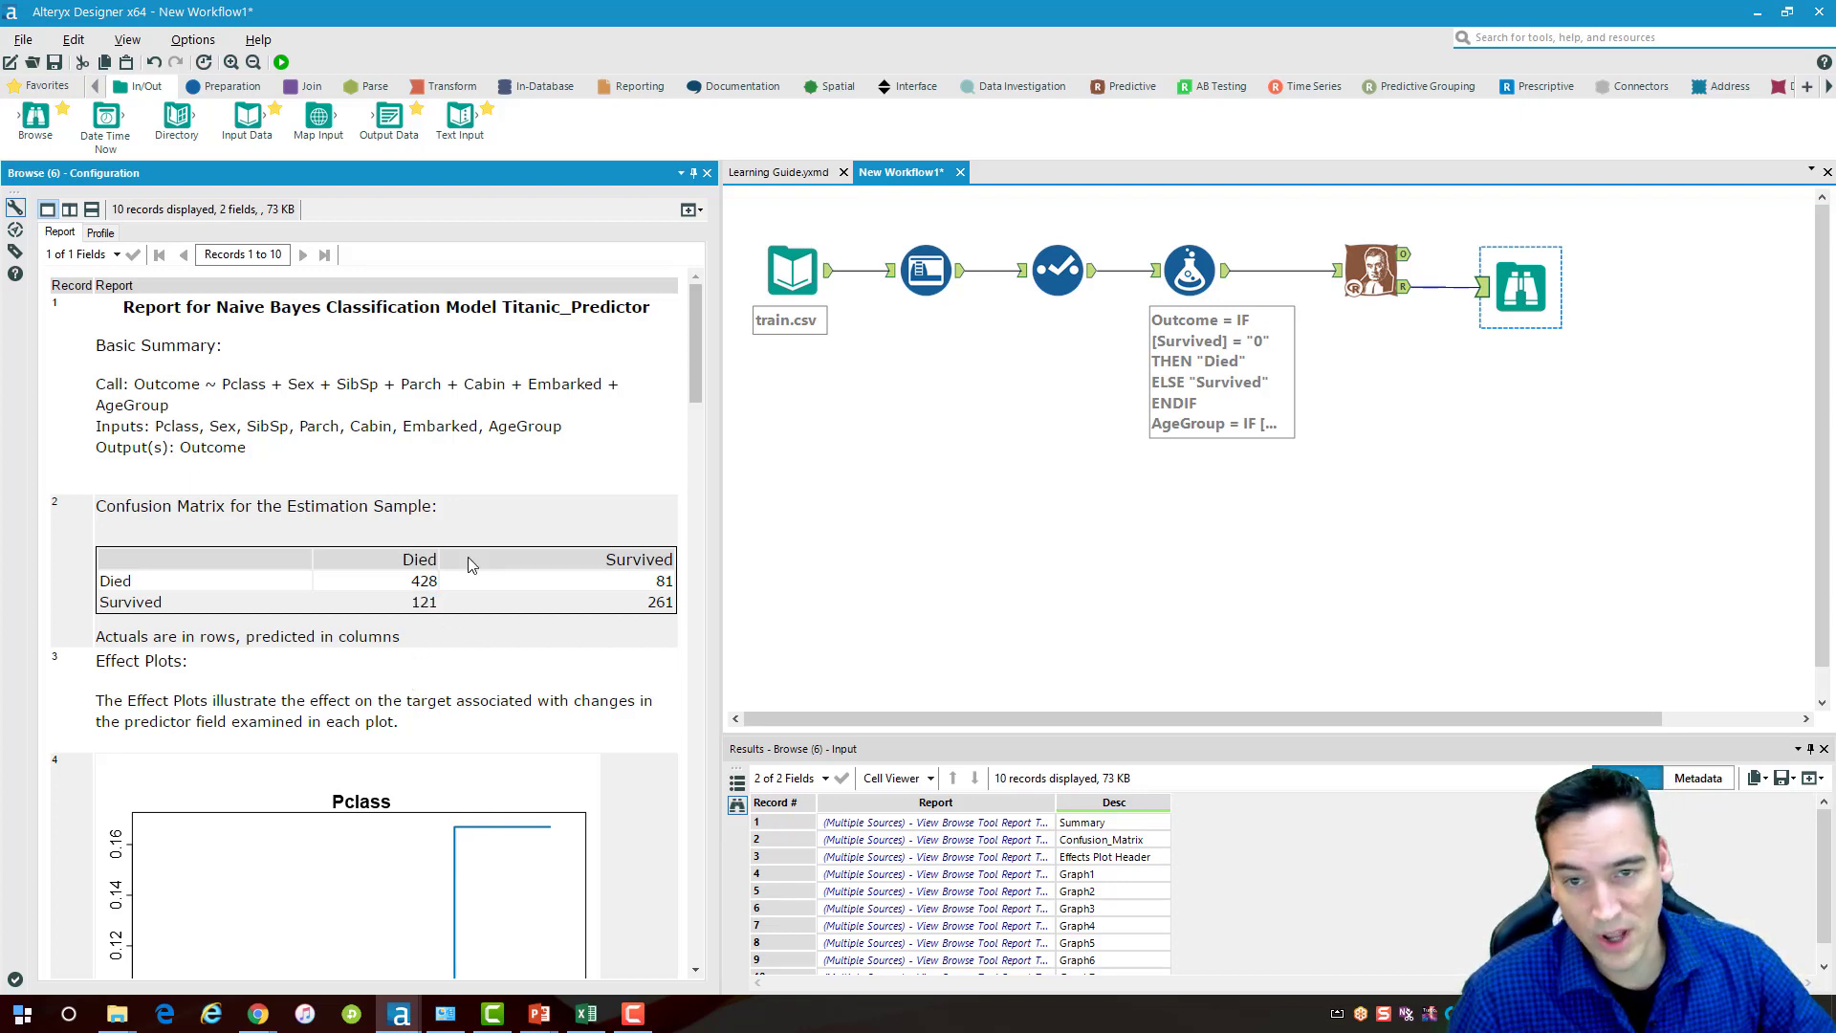
Look through the report's effect plots for Pclass and Sex and return to the report's beginning
{"action": "scroll", "coordinate": [491, 487], "scroll_direction": "down", "scroll_amount": 3}
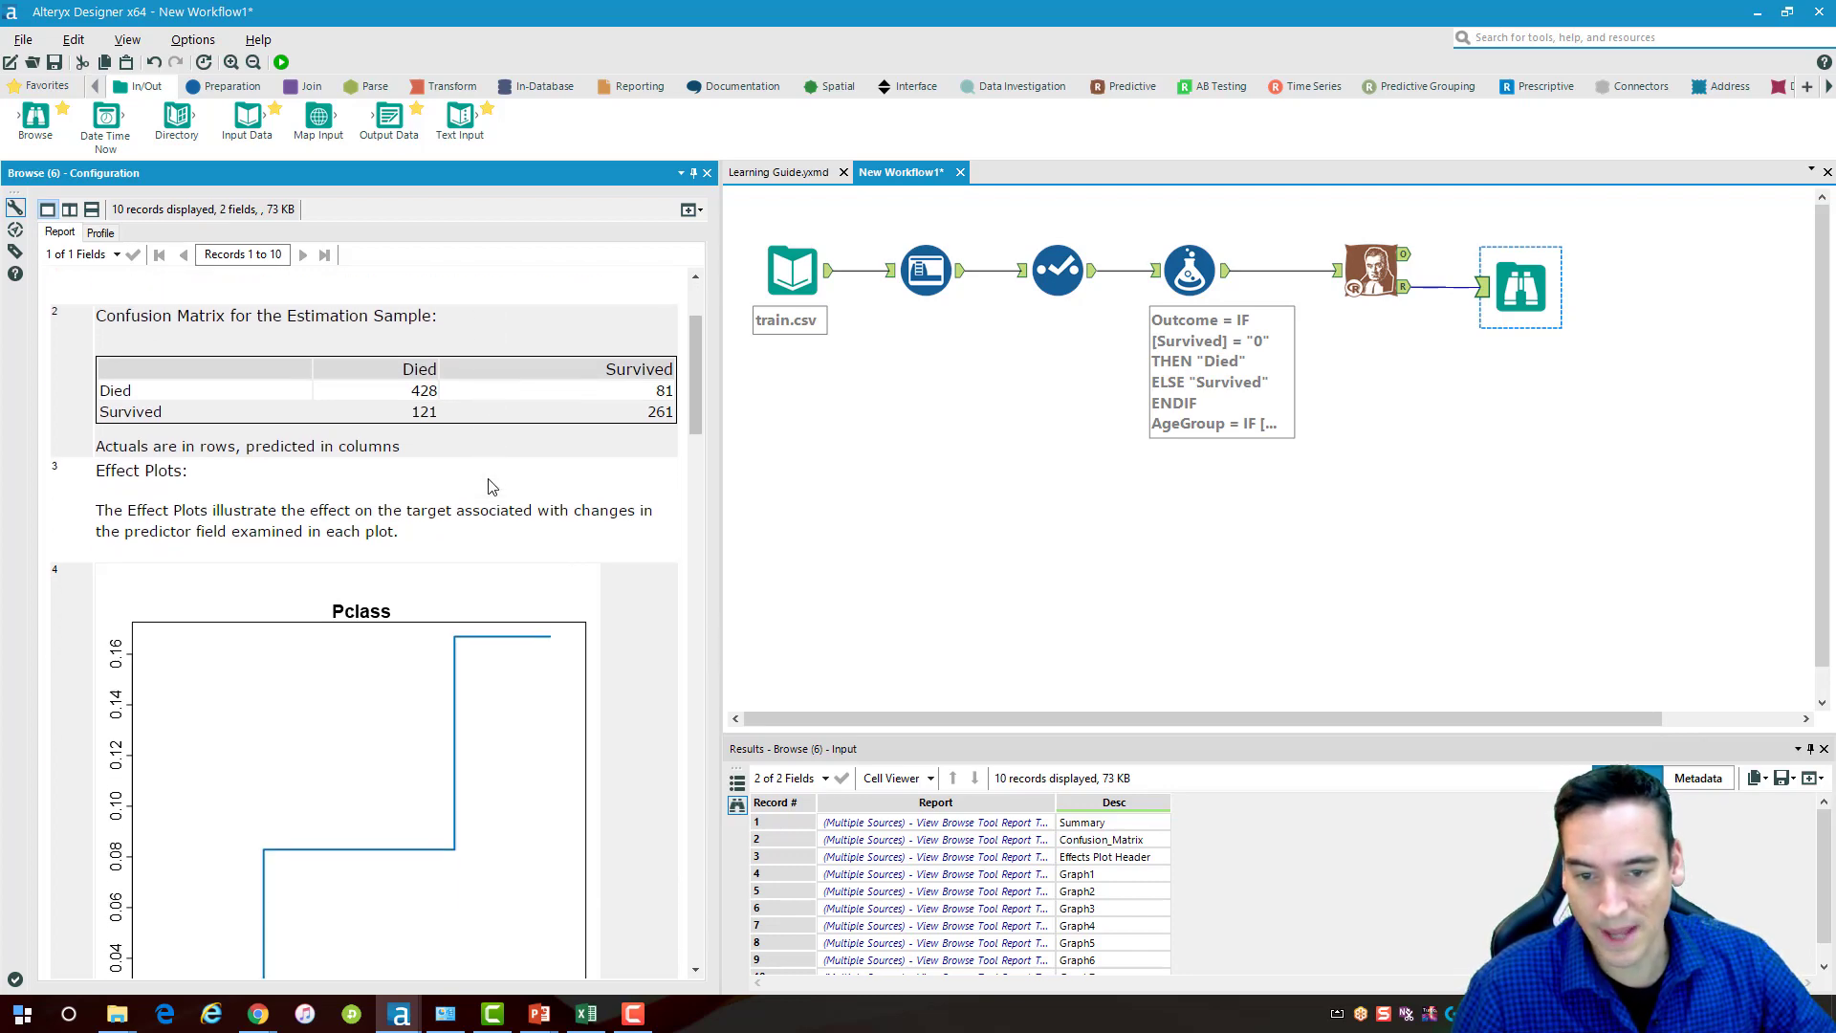
{"action": "scroll", "coordinate": [555, 473], "scroll_direction": "up", "scroll_amount": 3}
{"action": "scroll", "coordinate": [471, 569], "scroll_direction": "down", "scroll_amount": 9}
{"action": "scroll", "coordinate": [473, 589], "scroll_direction": "down", "scroll_amount": 1}
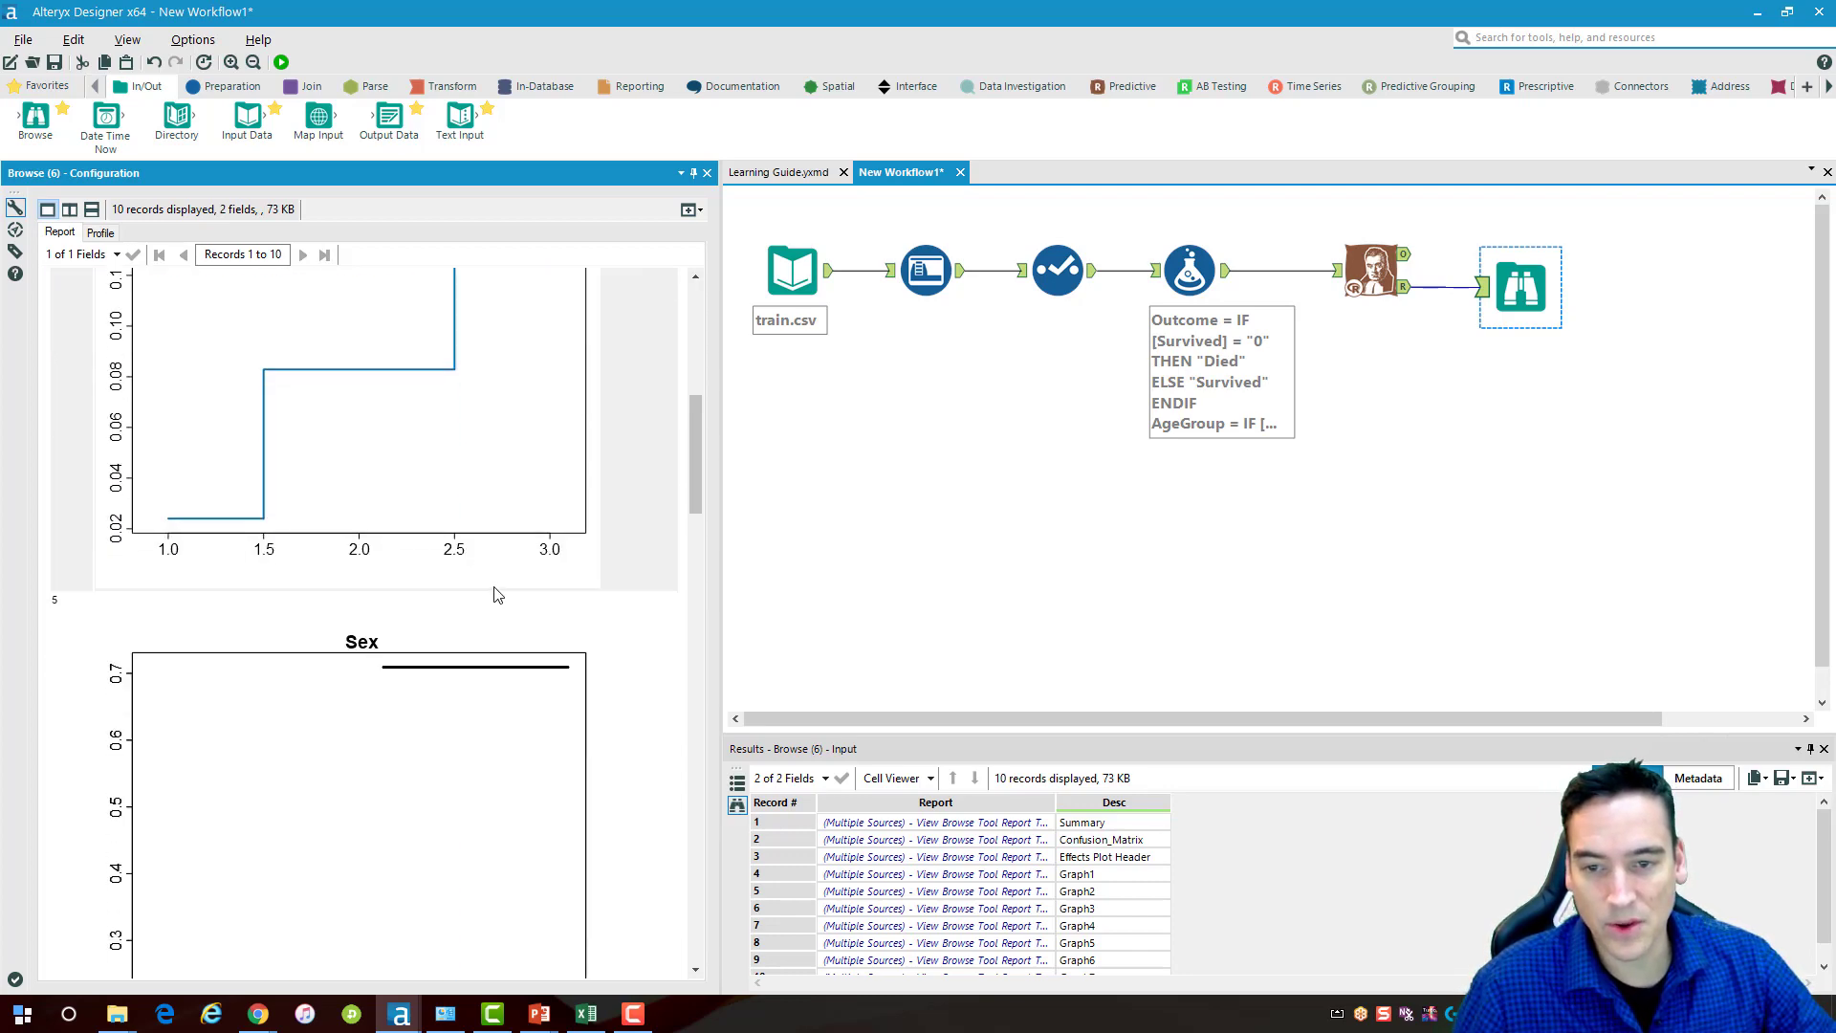
{"action": "scroll", "coordinate": [507, 594], "scroll_direction": "up", "scroll_amount": 7}
Move the Browse tool slightly farther from the Naive Bayes Classifier on the canvas
{"action": "left_click", "coordinate": [1394, 533]}
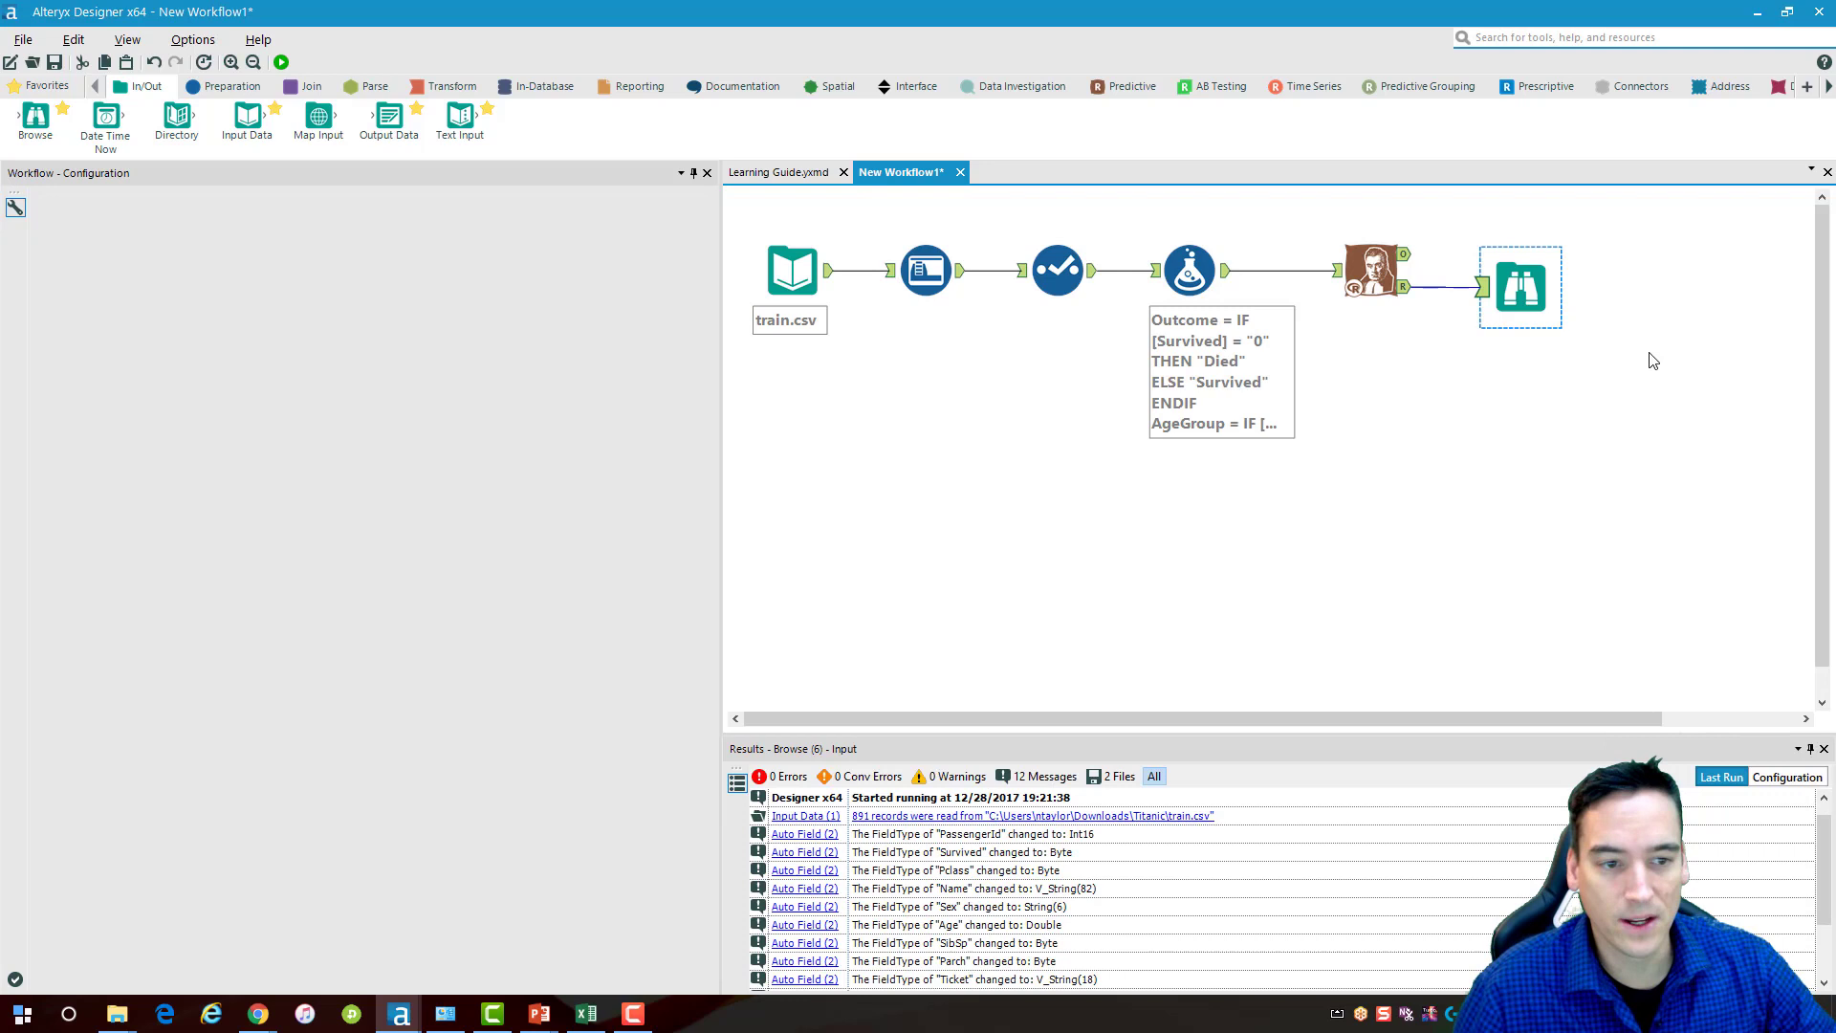
{"action": "left_click", "coordinate": [1519, 290]}
{"action": "left_click_drag", "start_coordinate": [1519, 291], "coordinate": [1534, 292]}
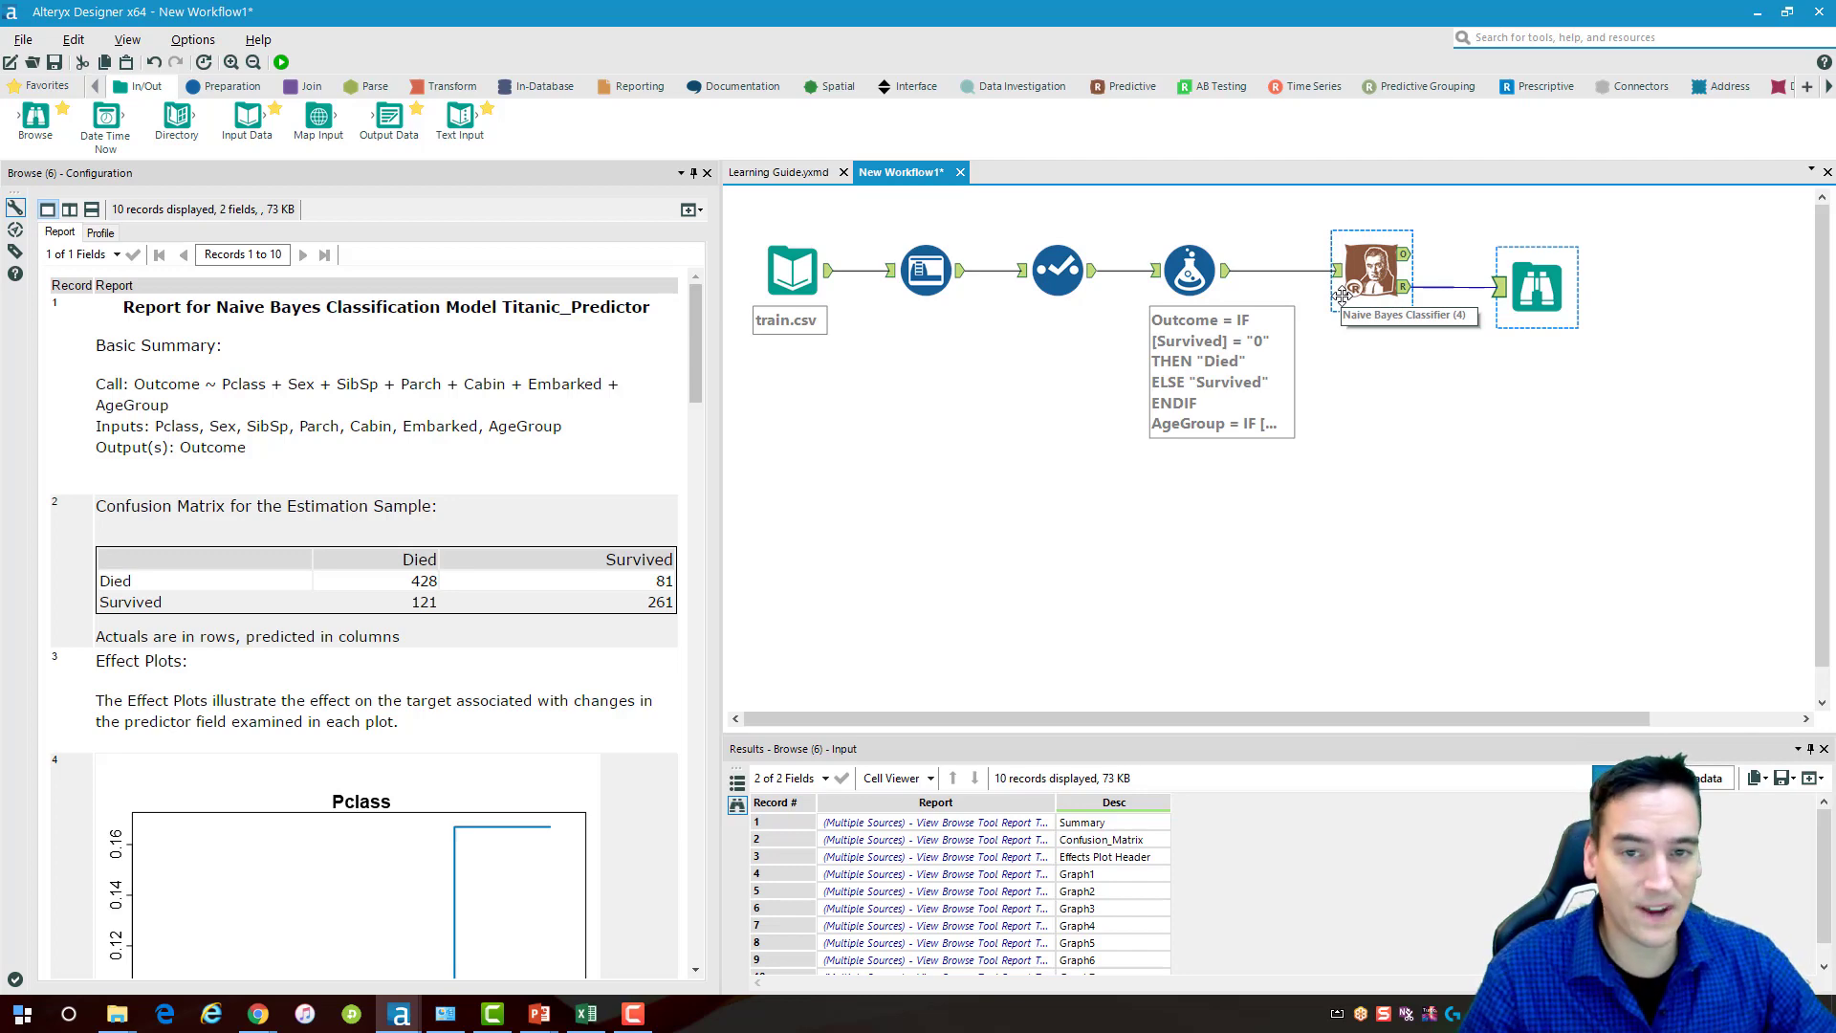
Duplicate the connected Auto Field, Select and Formula tools and place the copies in a second row below the originals
{"action": "left_click", "coordinate": [1000, 545]}
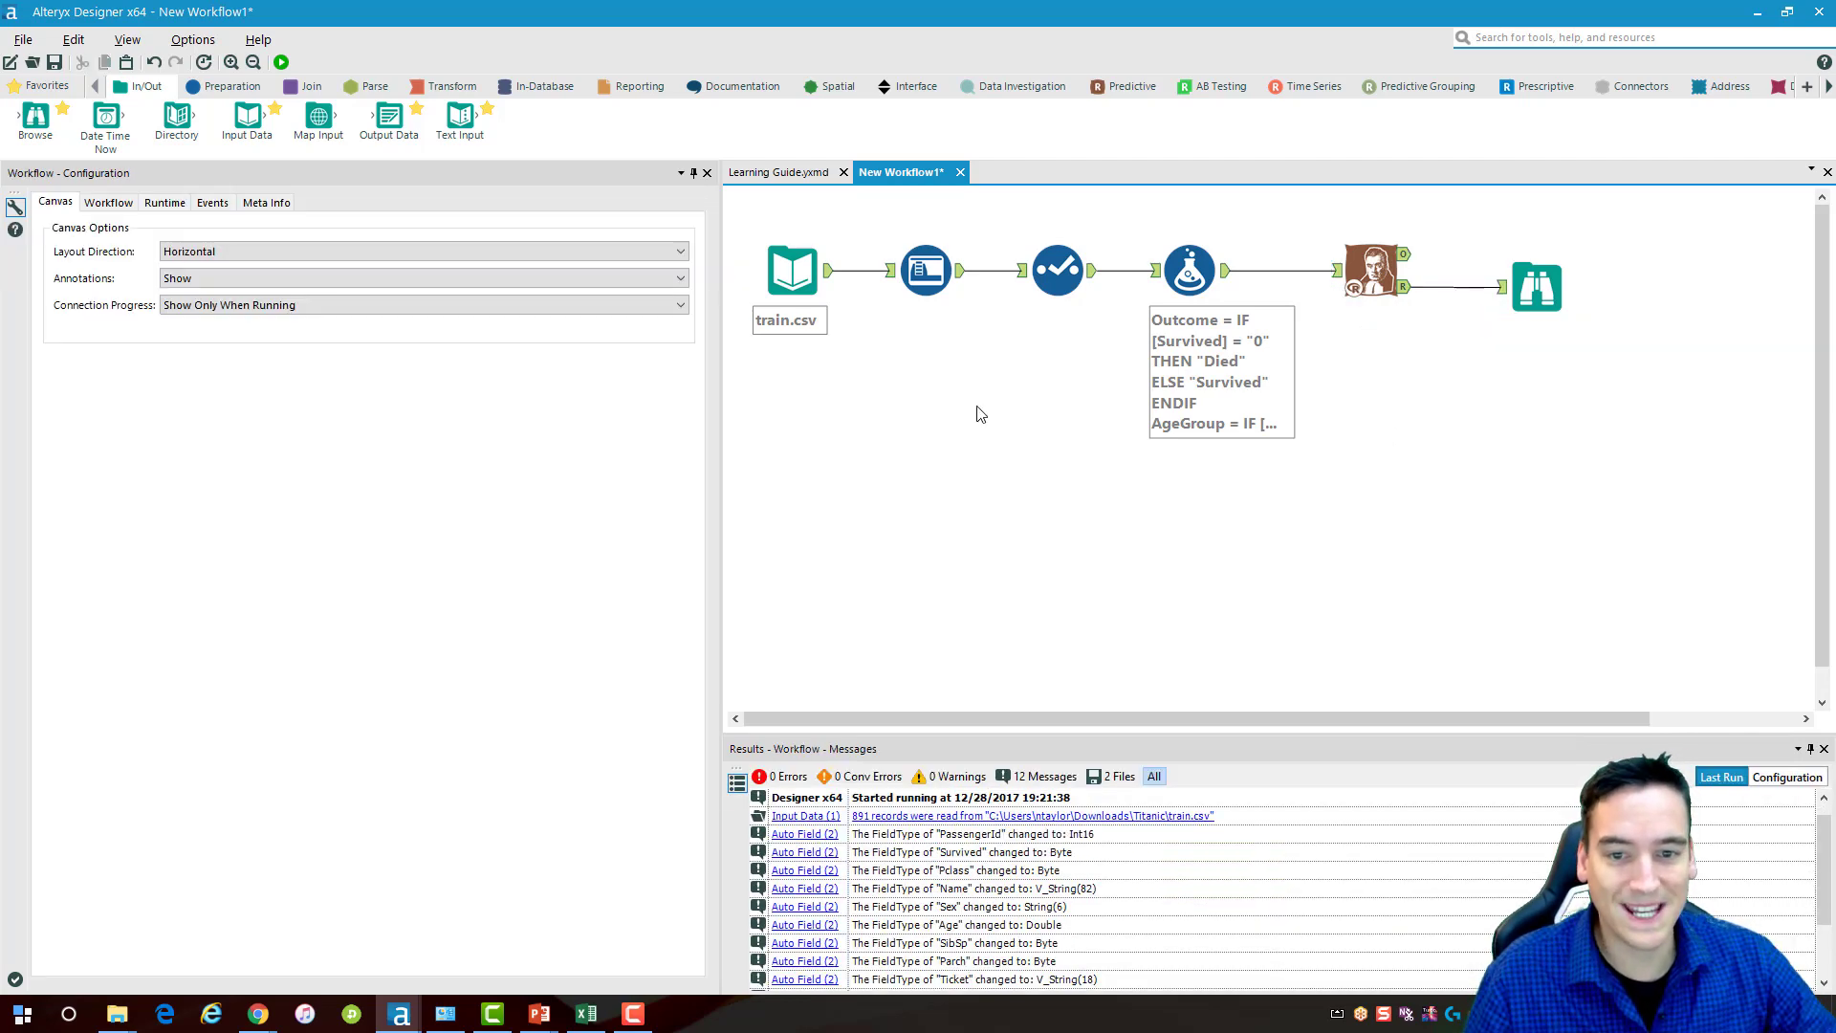
{"action": "left_click_drag", "start_coordinate": [884, 208], "coordinate": [1306, 402]}
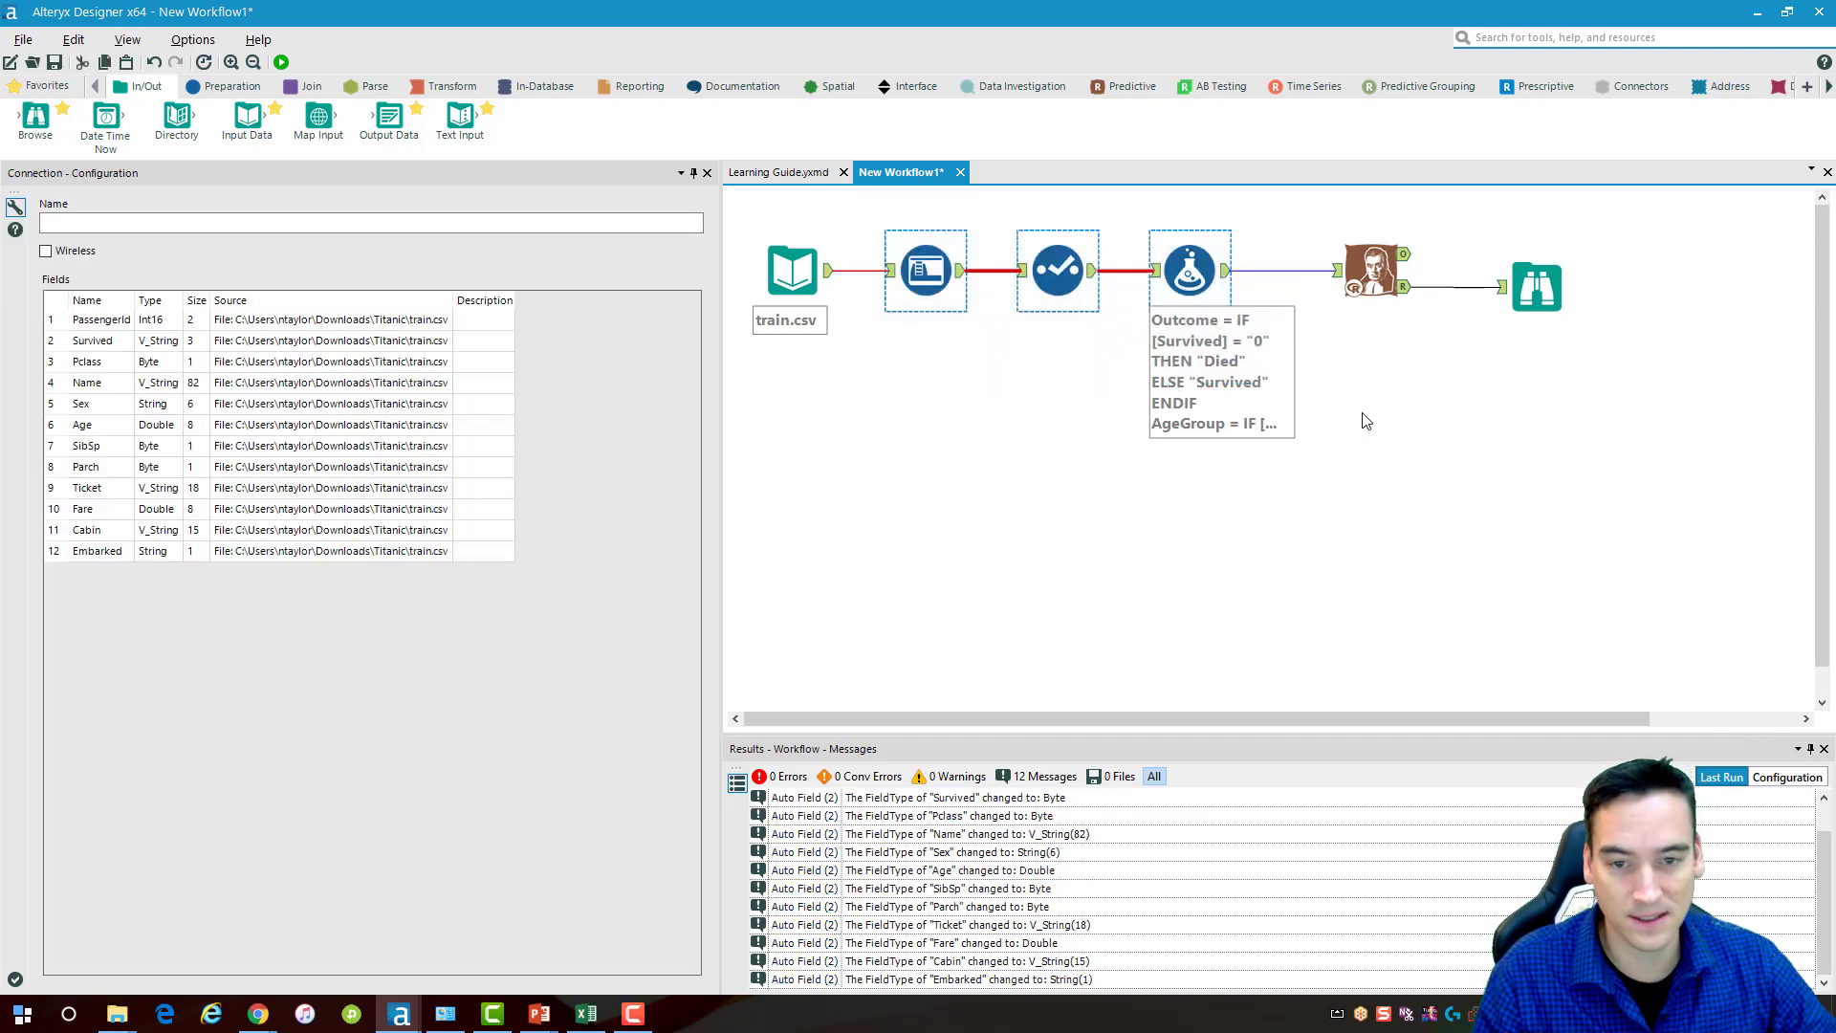
{"action": "key", "text": "ctrl+v"}
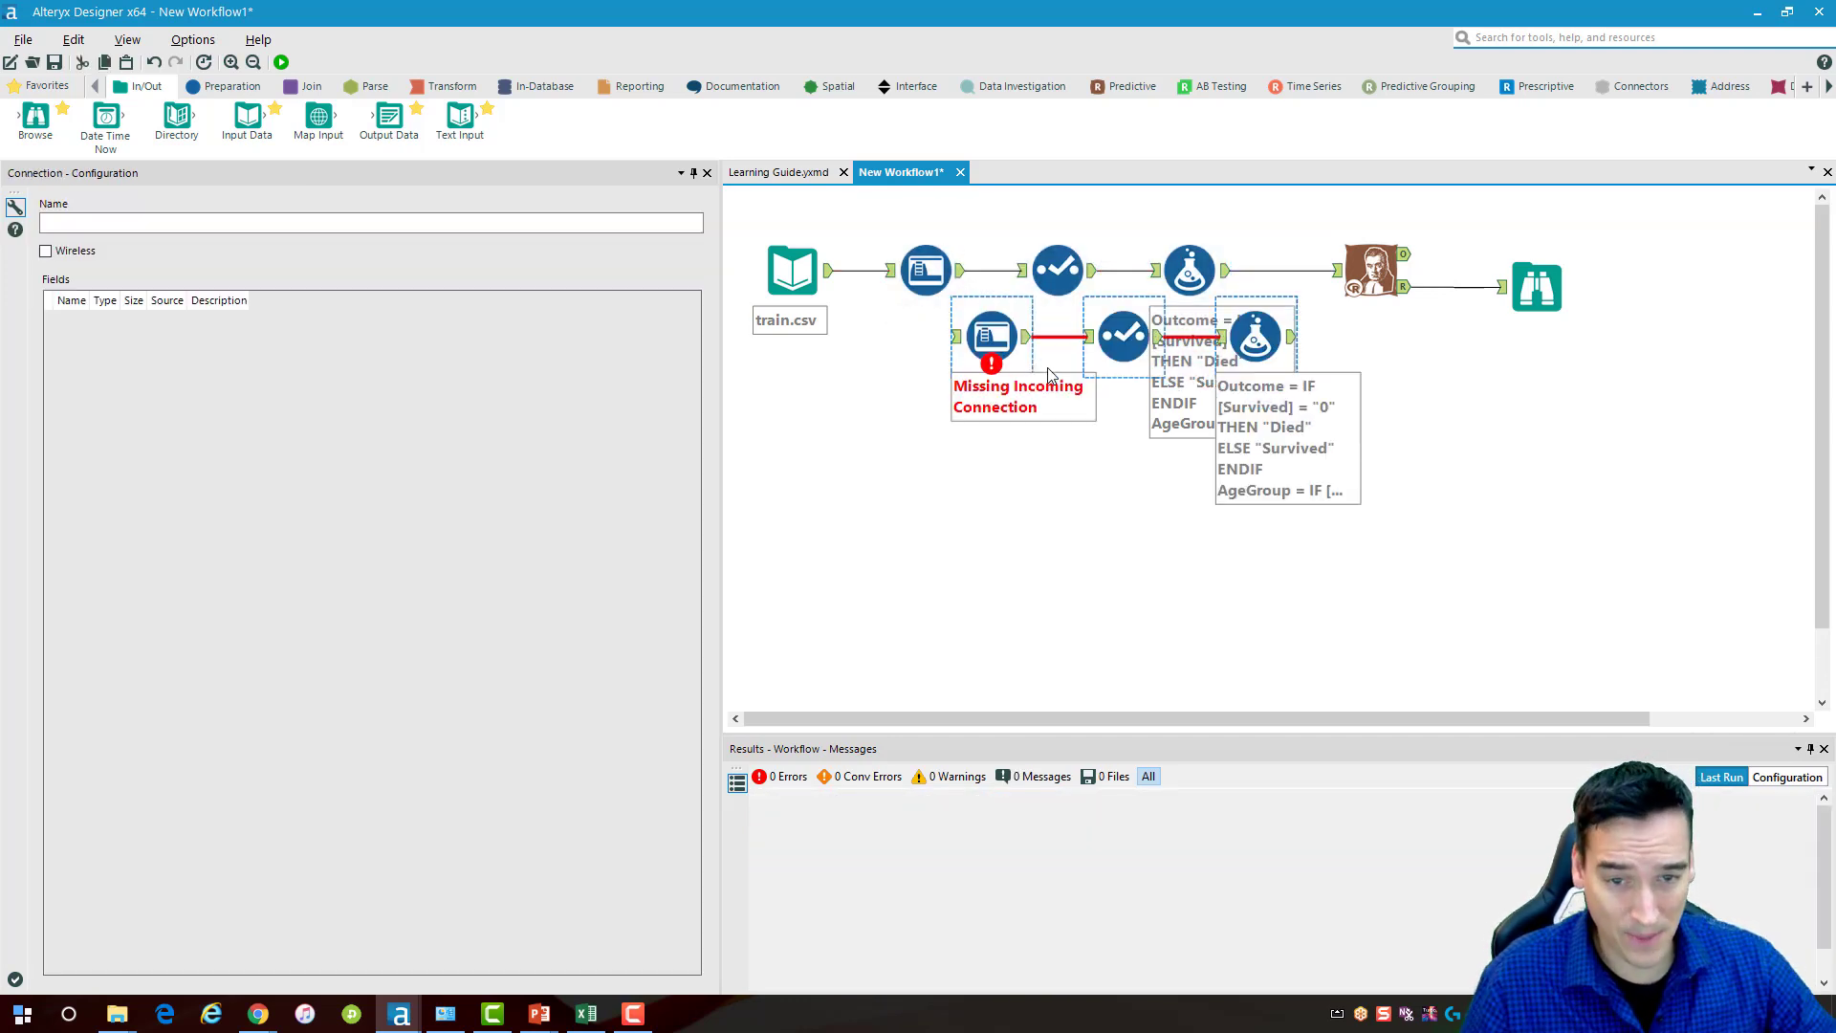
{"action": "left_click_drag", "start_coordinate": [1001, 347], "coordinate": [935, 488]}
{"action": "left_click", "coordinate": [824, 462]}
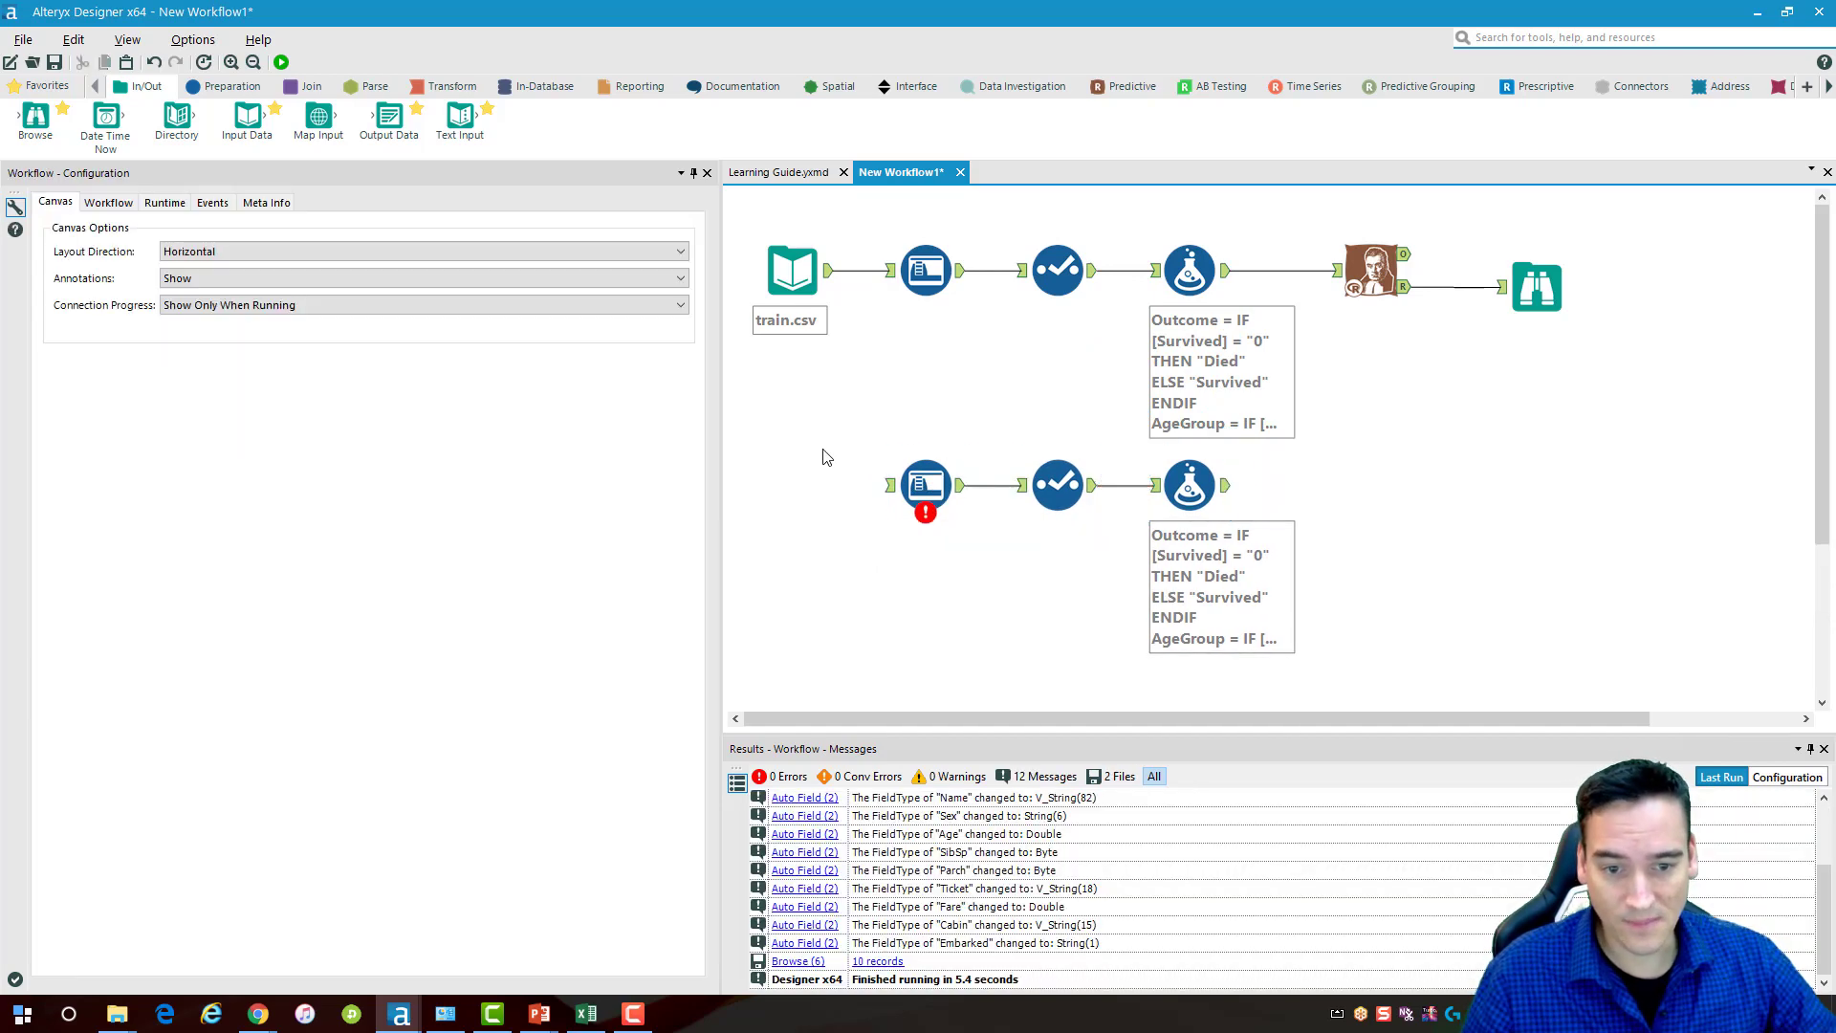
Duplicate the train.csv Input Data tool and connect the copy to the copied Auto Field tool in the second row
{"action": "left_click", "coordinate": [794, 275]}
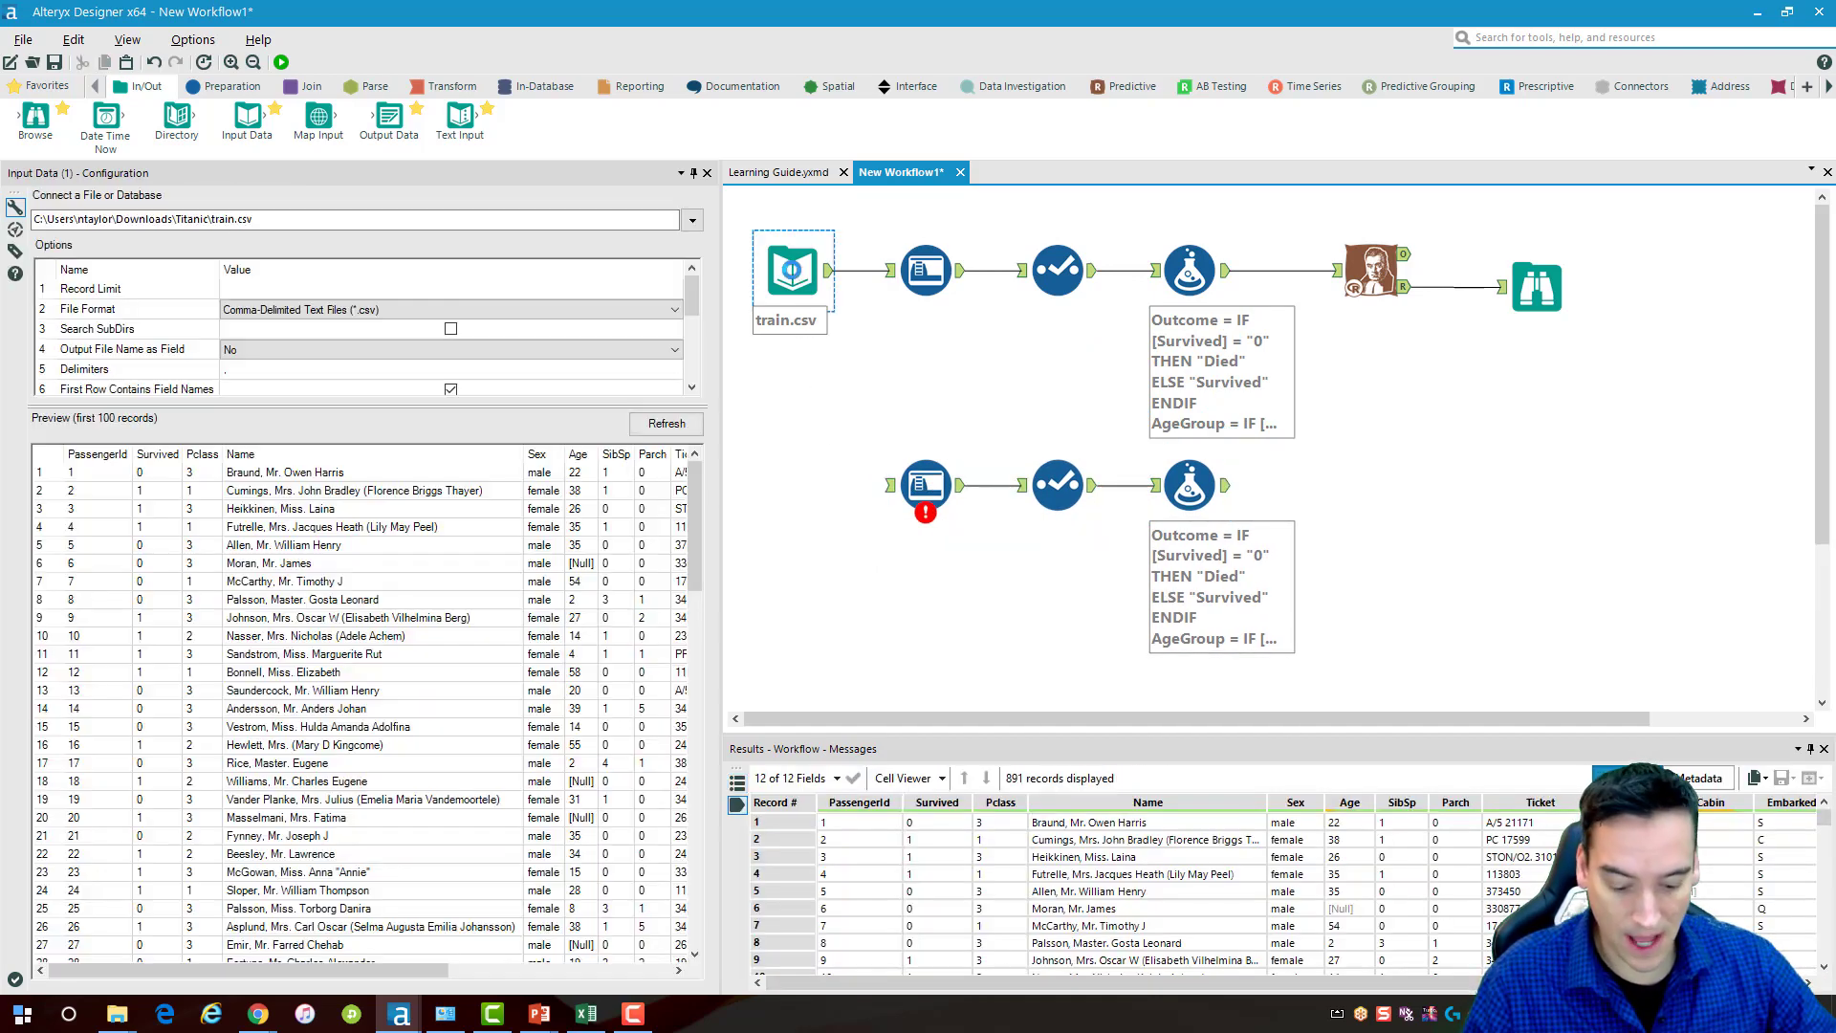
{"action": "key", "text": "ctrl+c"}
{"action": "key", "text": "ctrl+v"}
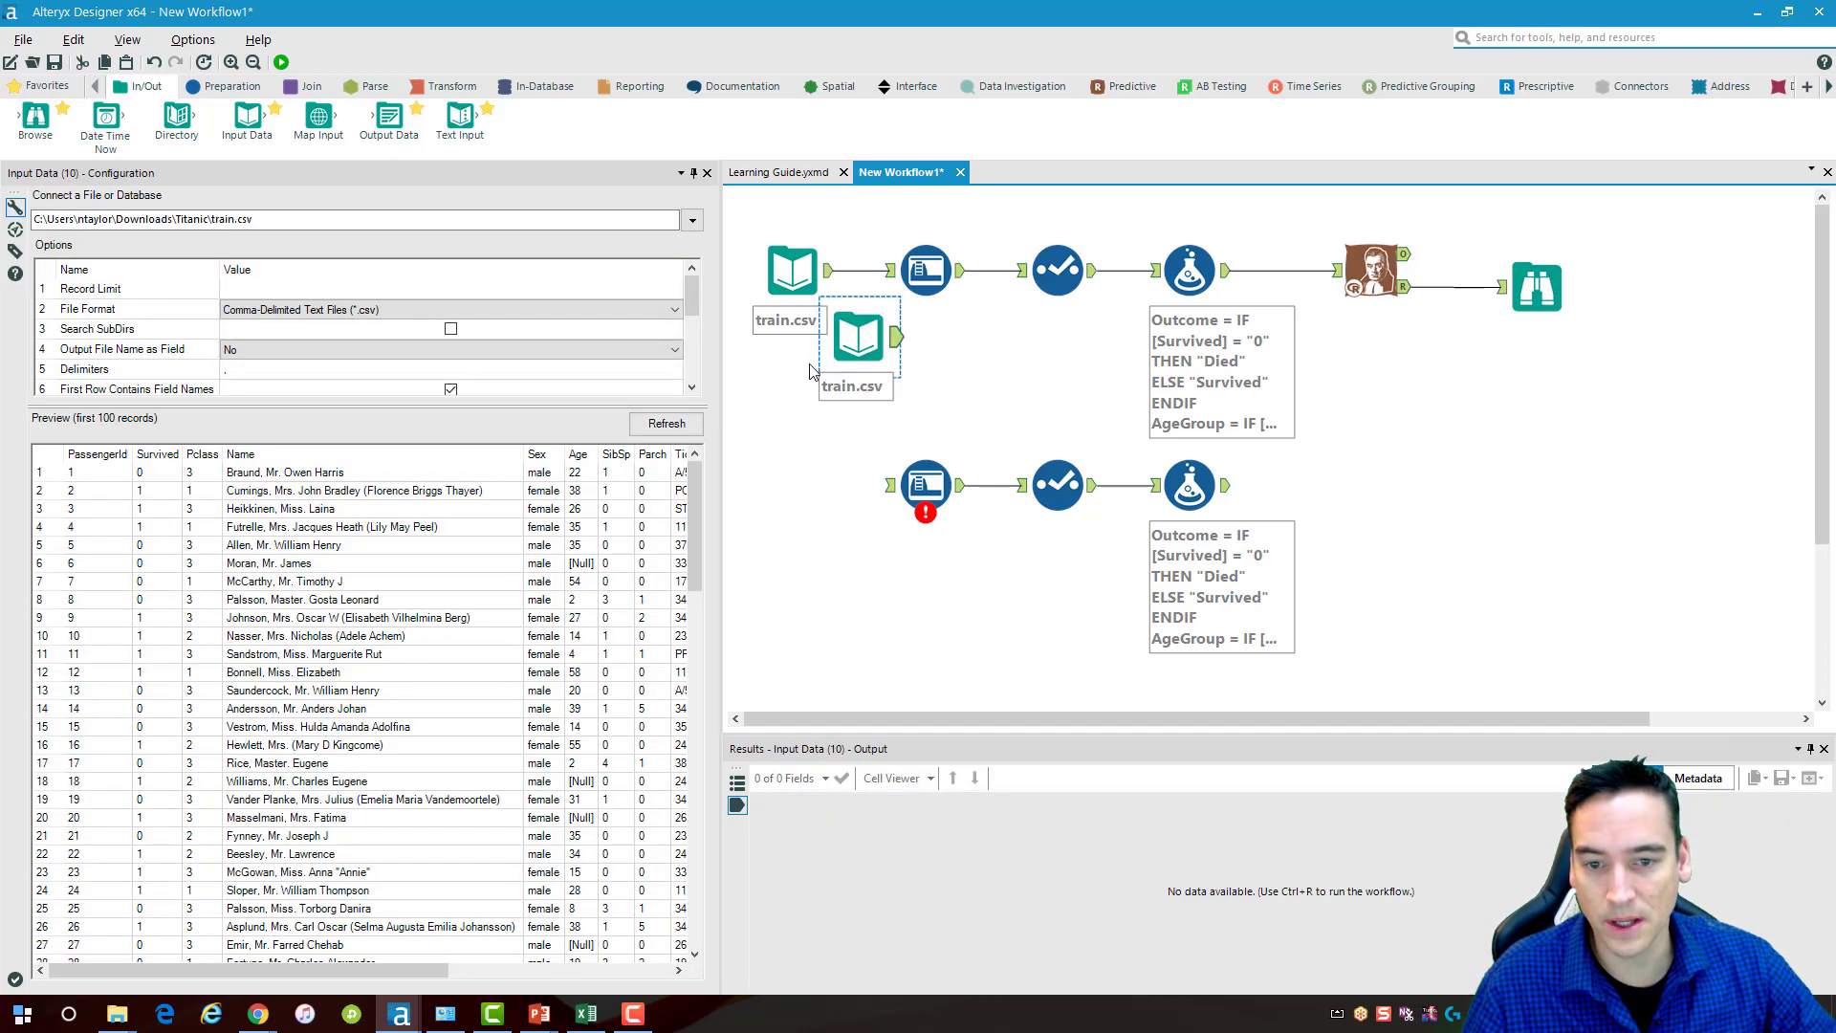
{"action": "left_click_drag", "start_coordinate": [867, 345], "coordinate": [809, 504]}
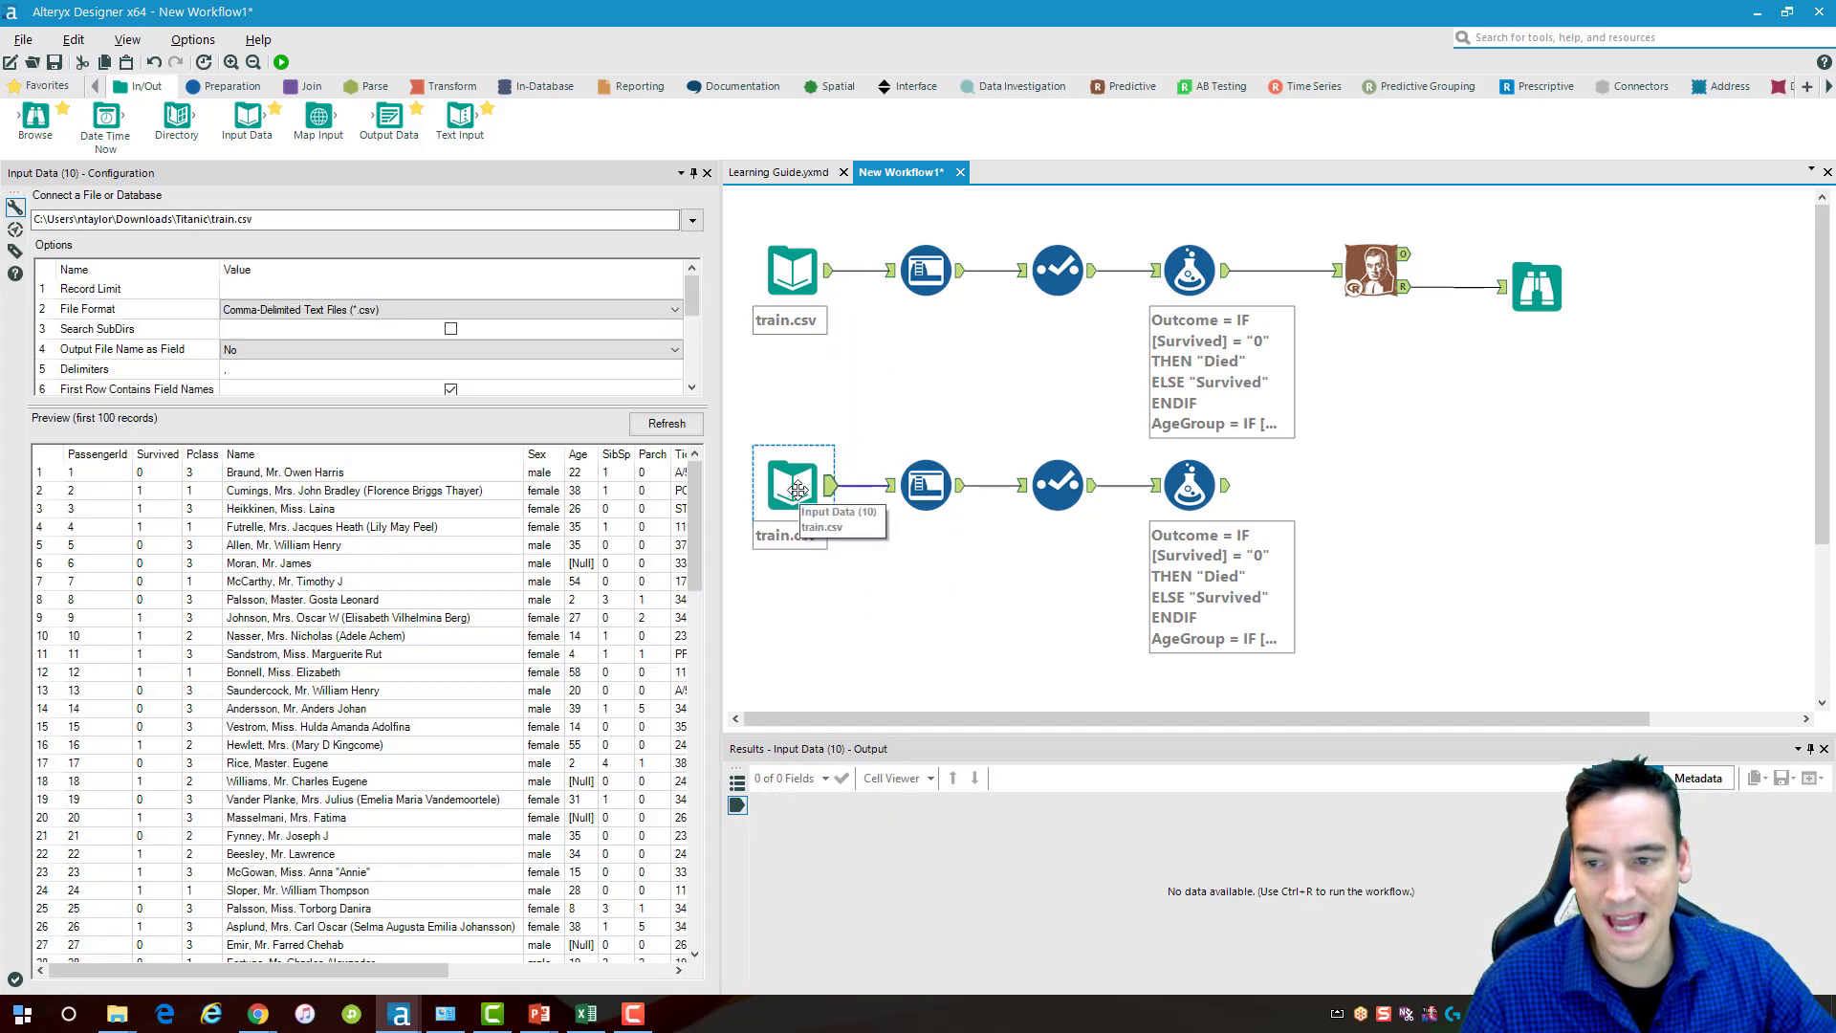
Switch the copied Input Data tool's source file to test.csv in the Titanic folder and narrow the configuration pane
{"action": "left_click", "coordinate": [692, 220]}
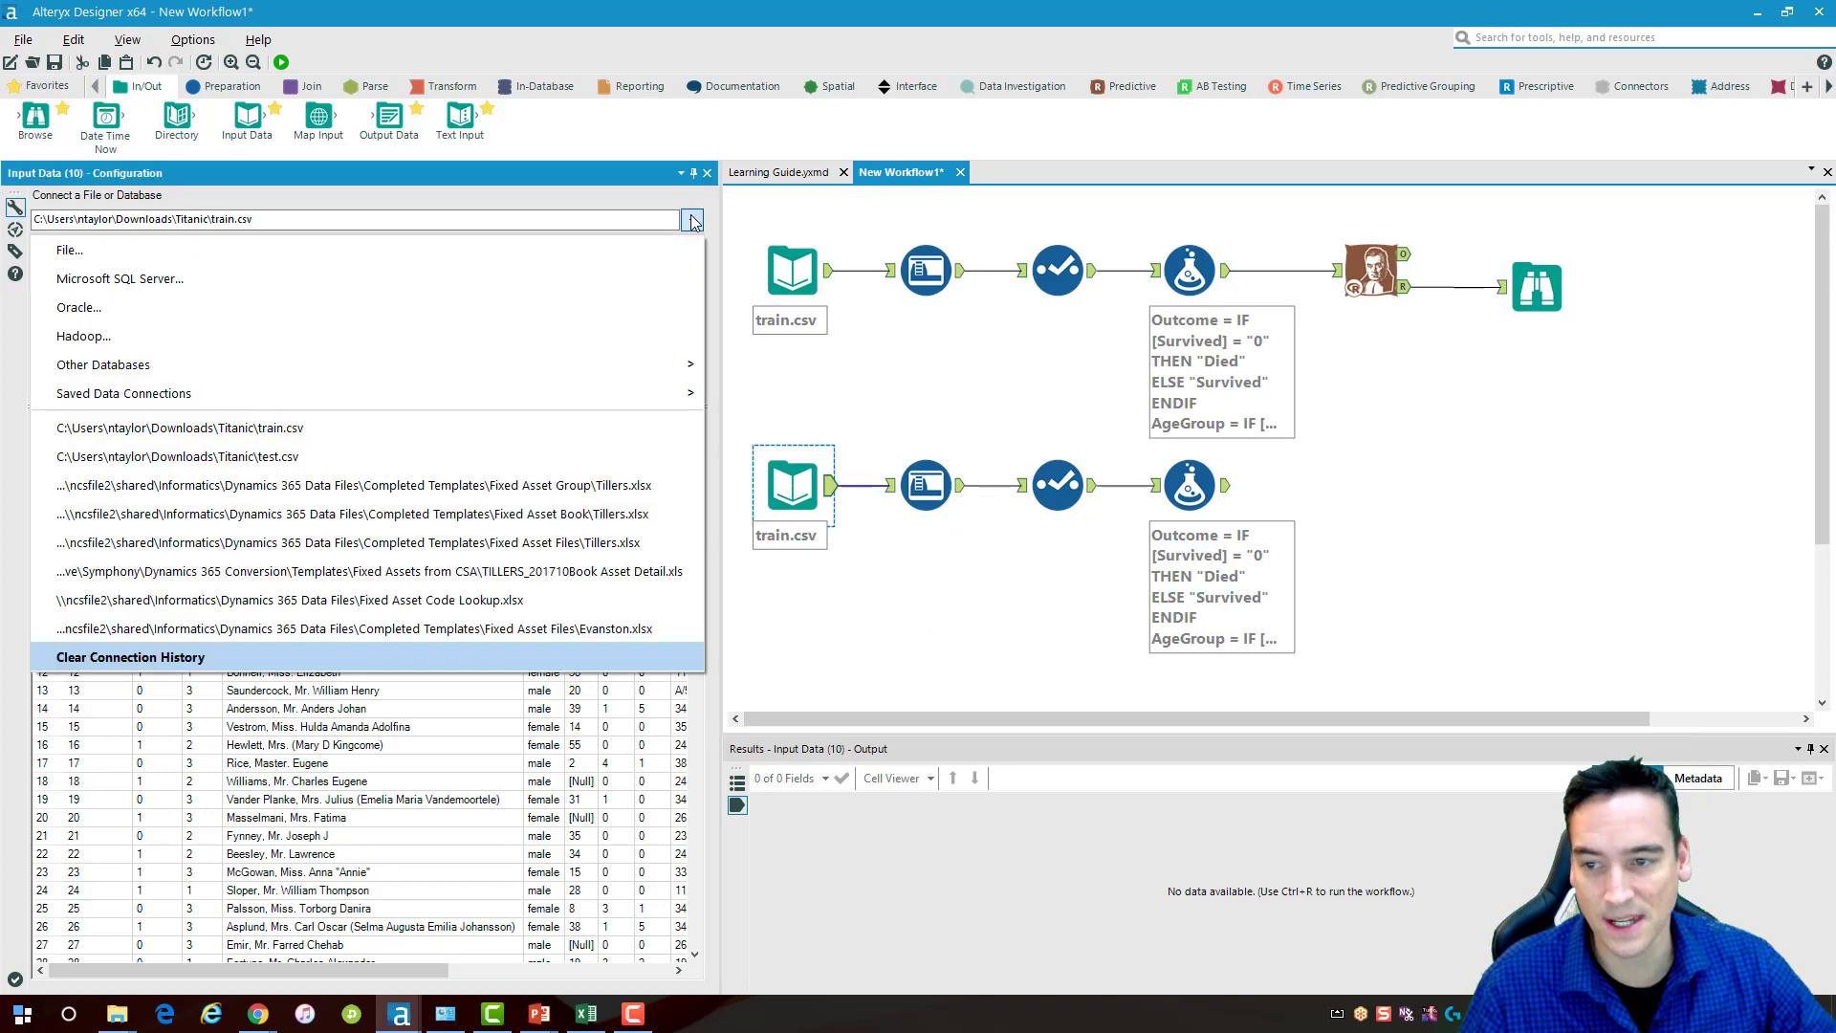
{"action": "left_click", "coordinate": [615, 249]}
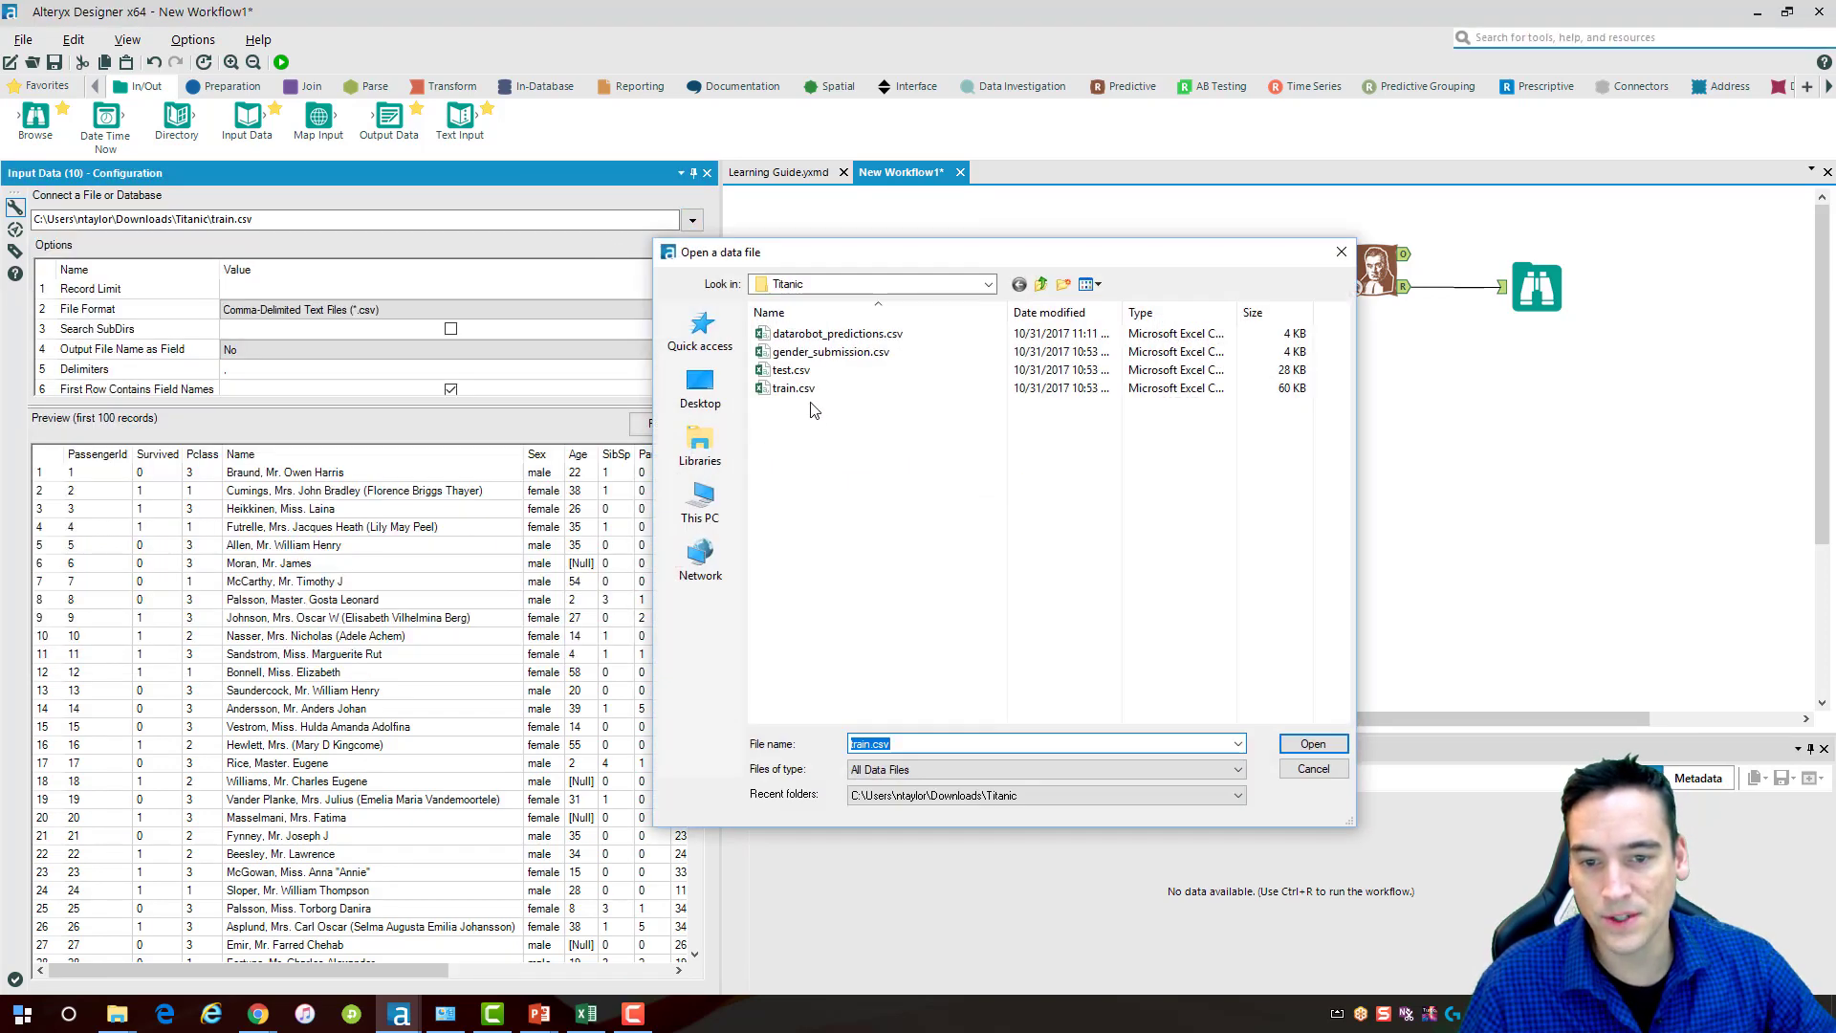
{"action": "left_click", "coordinate": [792, 371]}
{"action": "left_click", "coordinate": [1324, 754]}
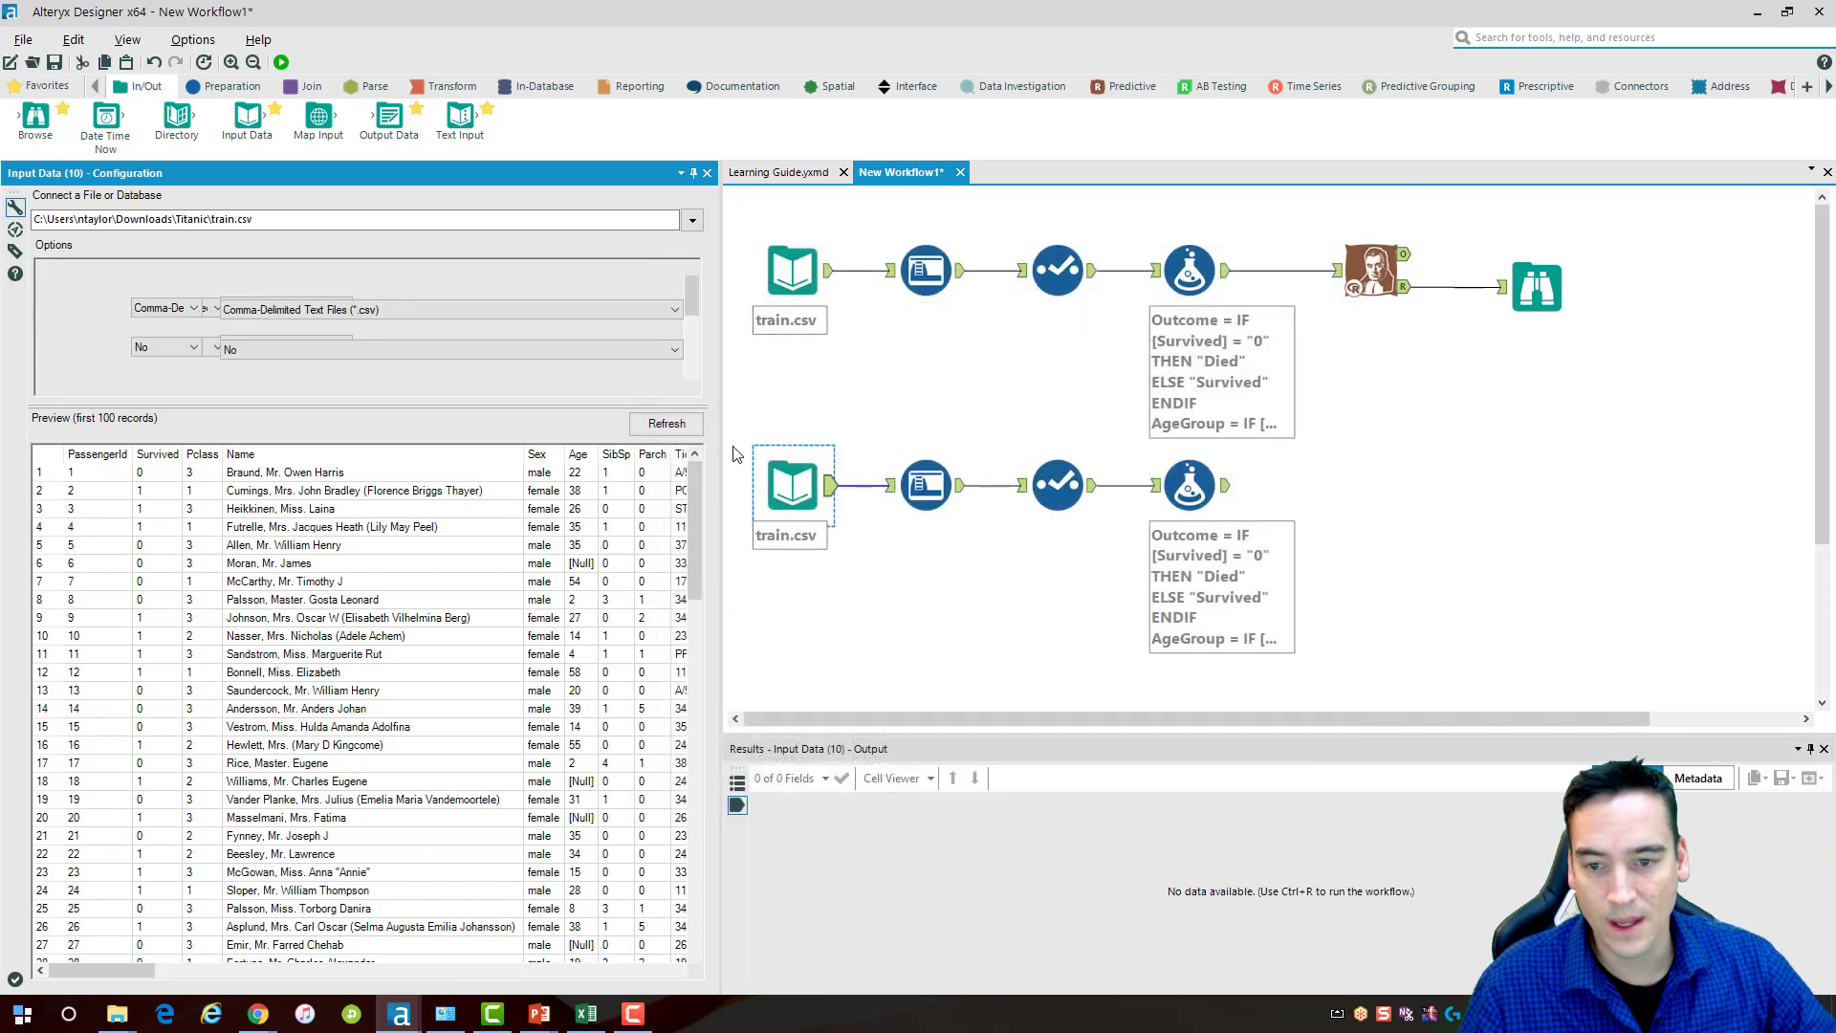
{"action": "left_click_drag", "start_coordinate": [720, 429], "coordinate": [457, 428]}
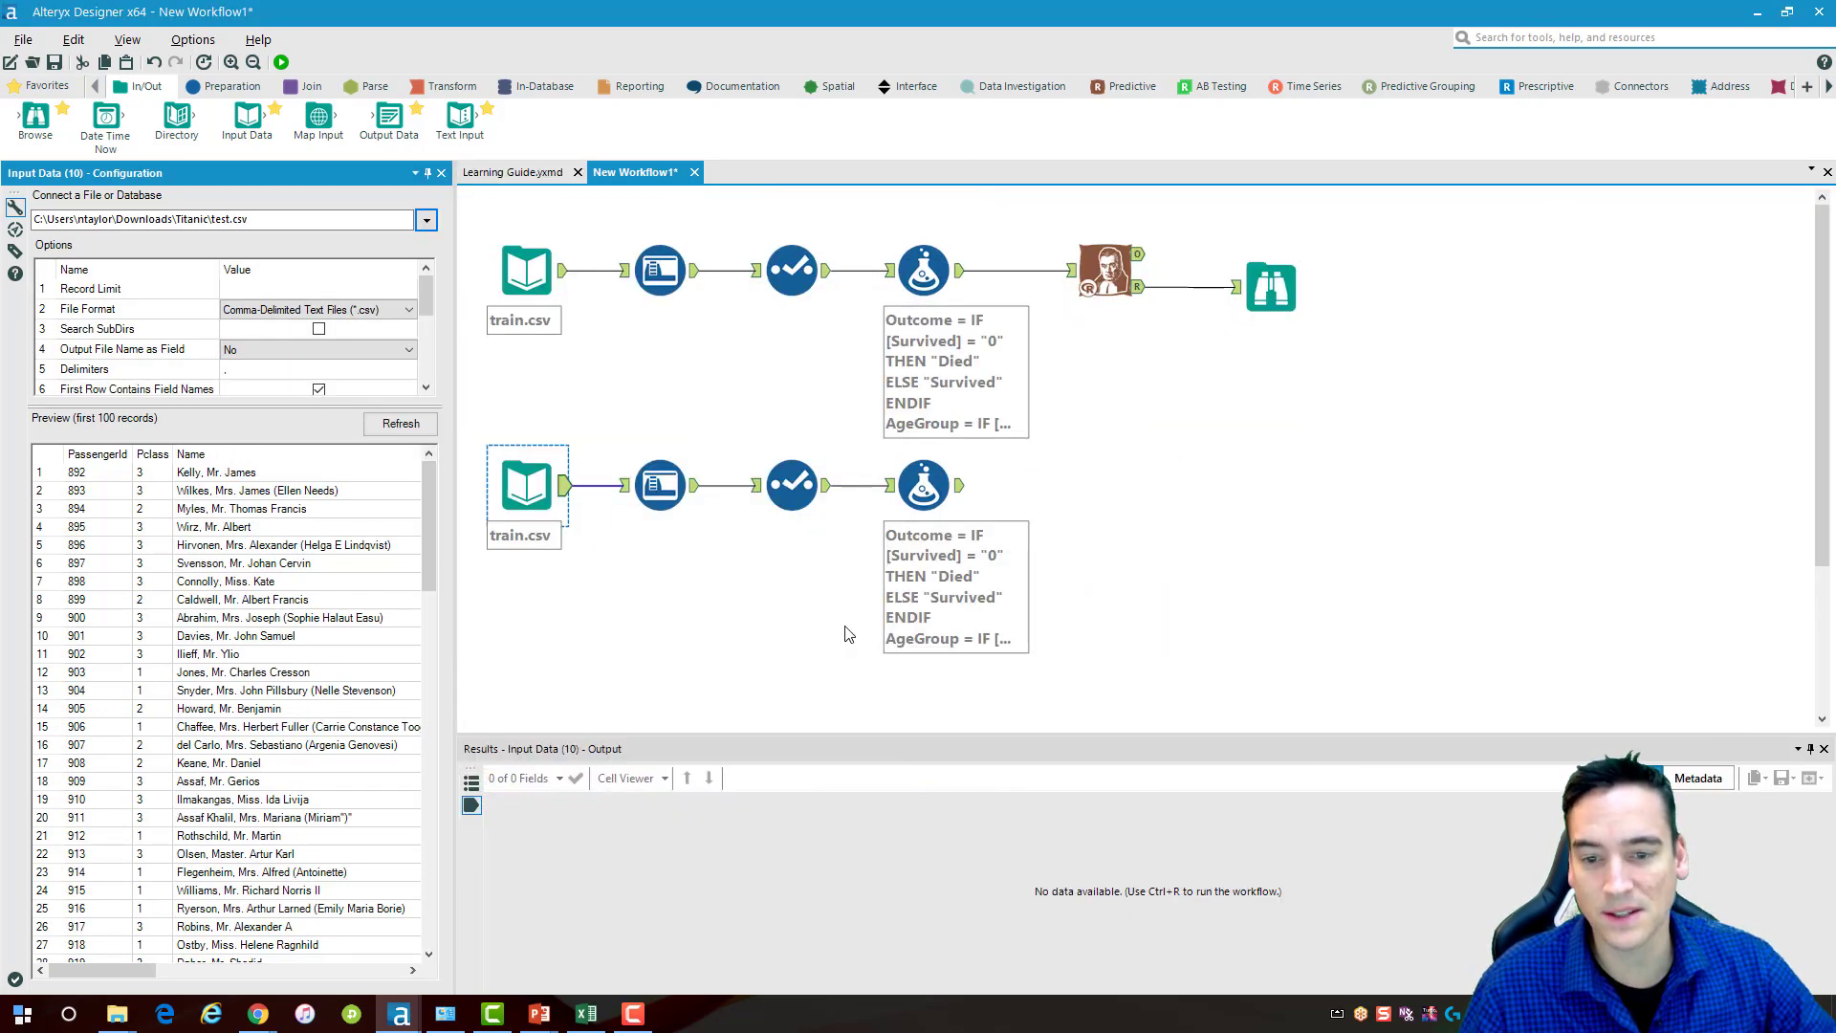
{"action": "left_click", "coordinate": [785, 623]}
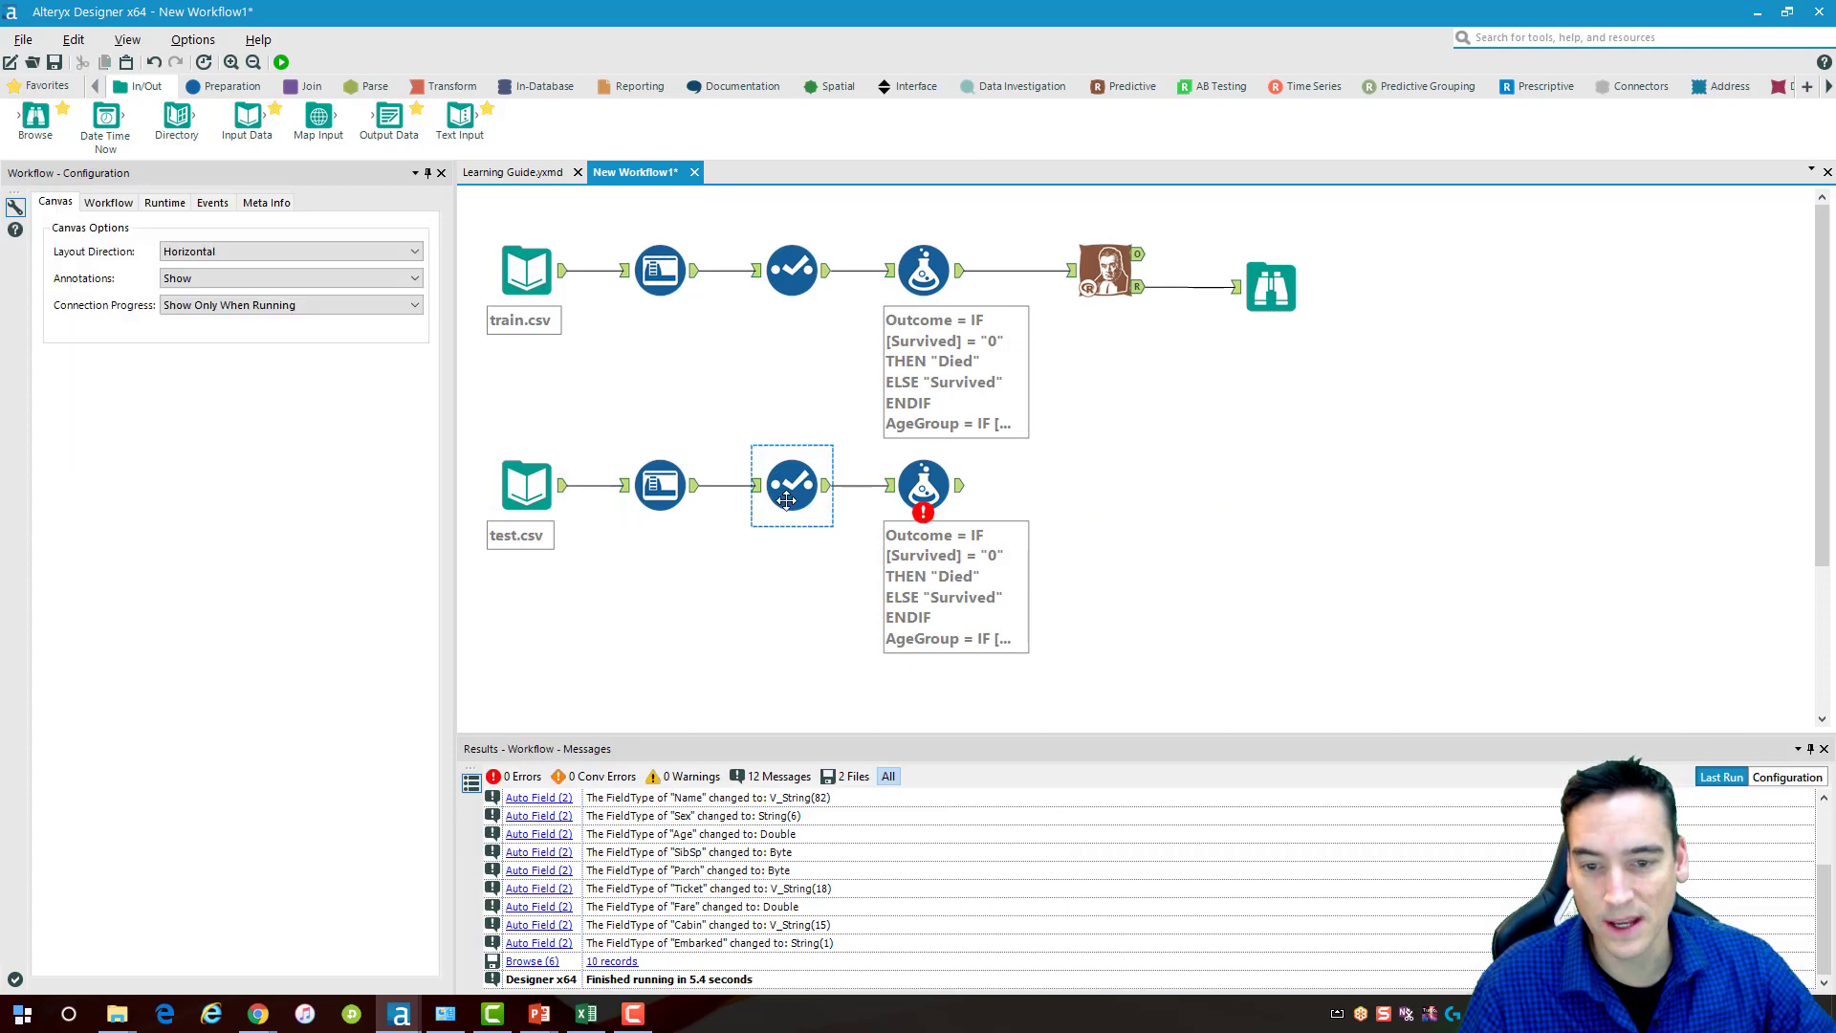
Forget the missing Survived field in the second row's Select tool
{"action": "left_click", "coordinate": [799, 482]}
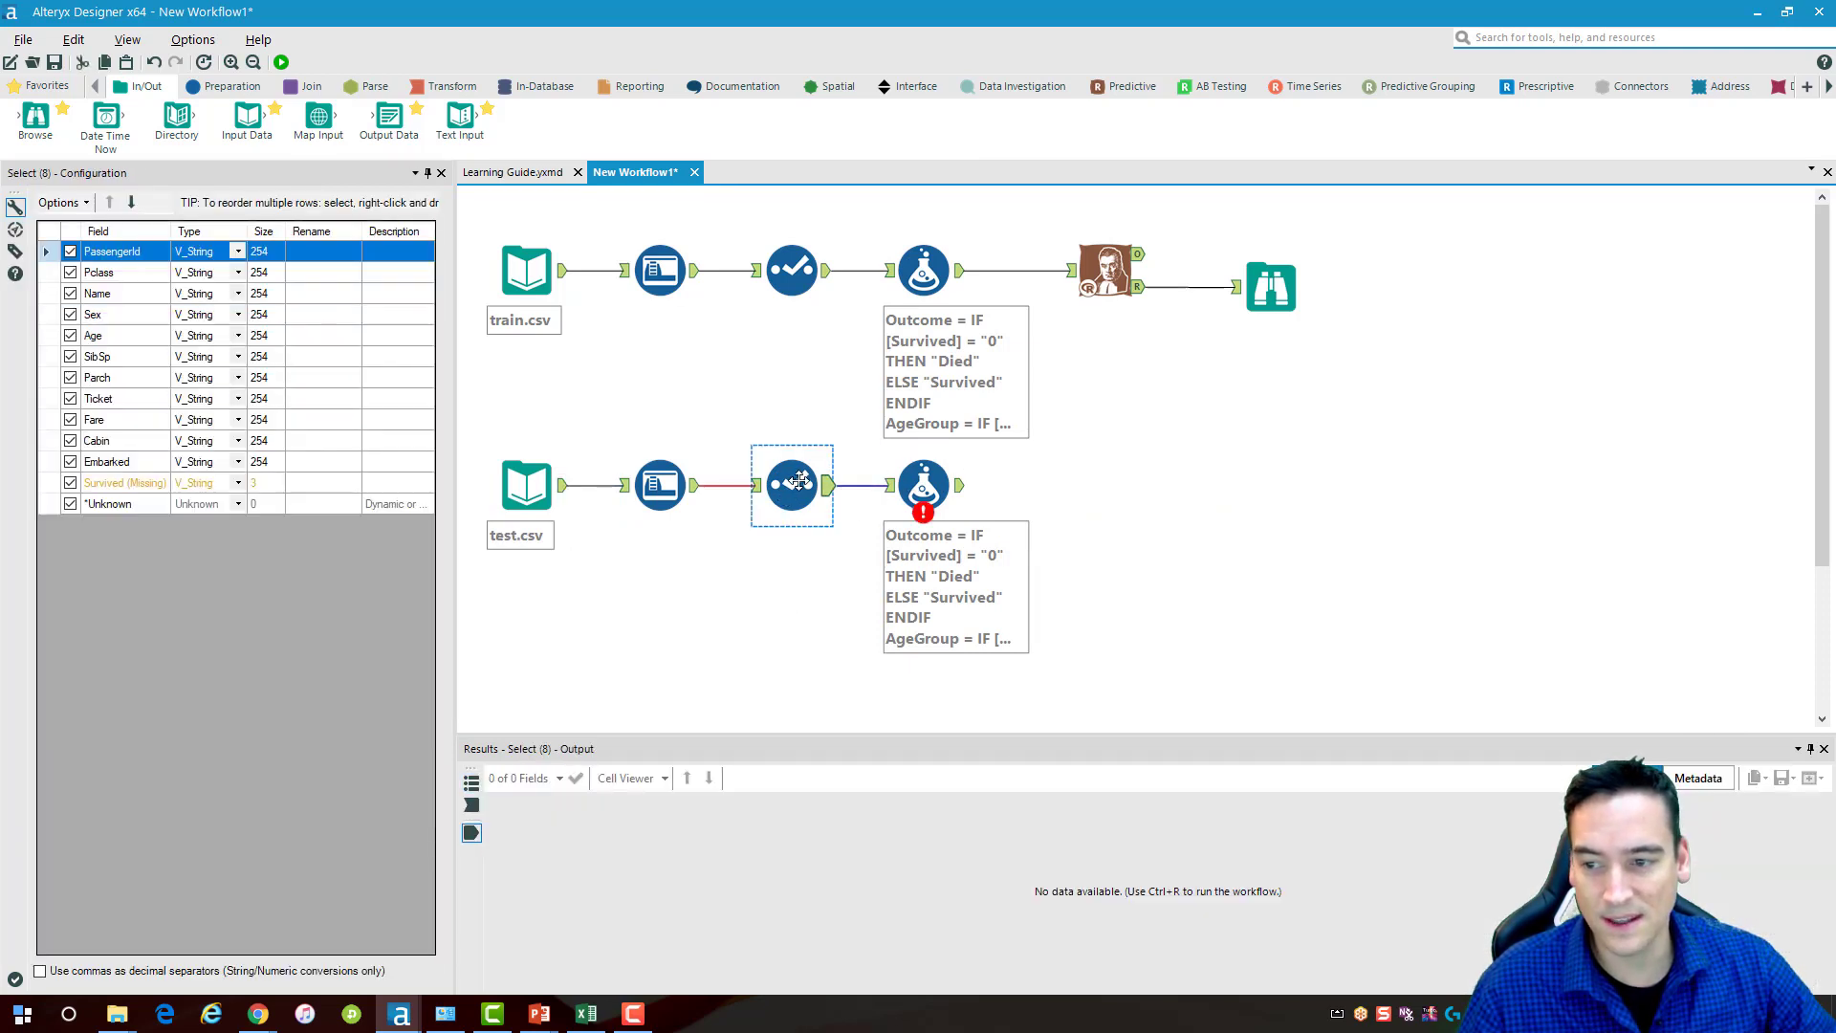
{"action": "left_click", "coordinate": [683, 505]}
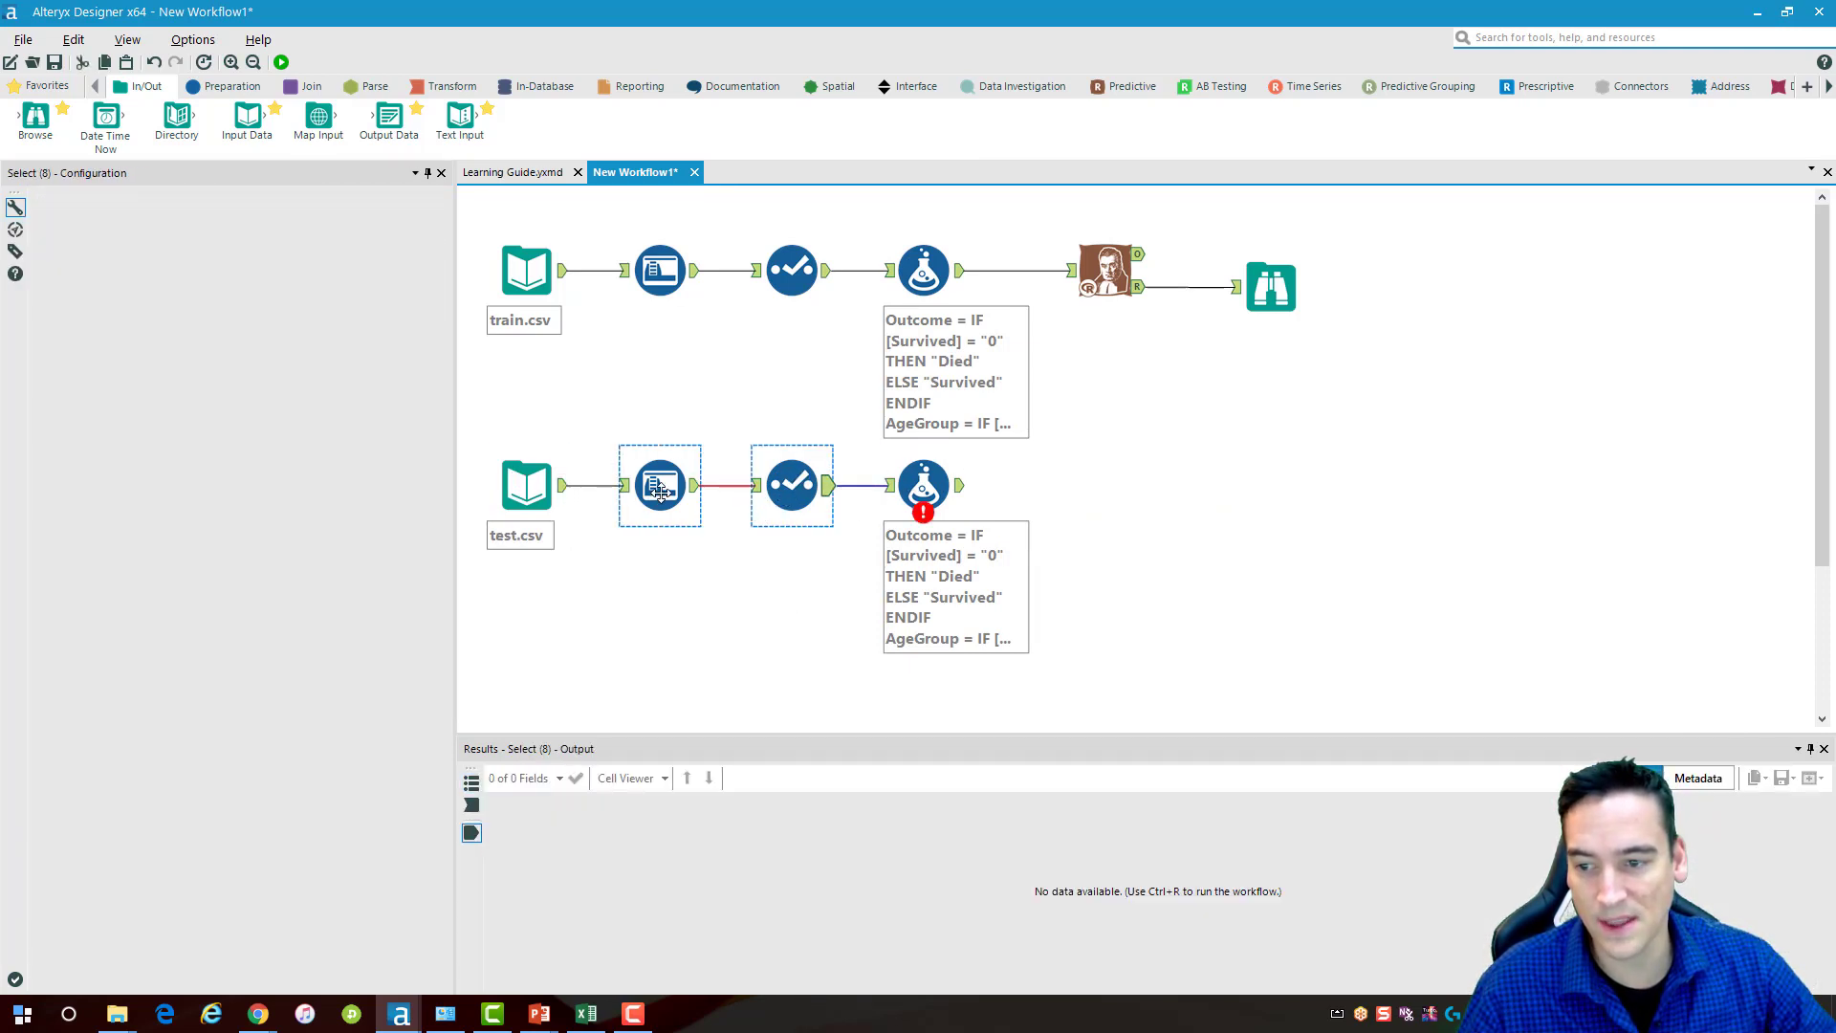
{"action": "left_click", "coordinate": [797, 502], "text": "ctrl"}
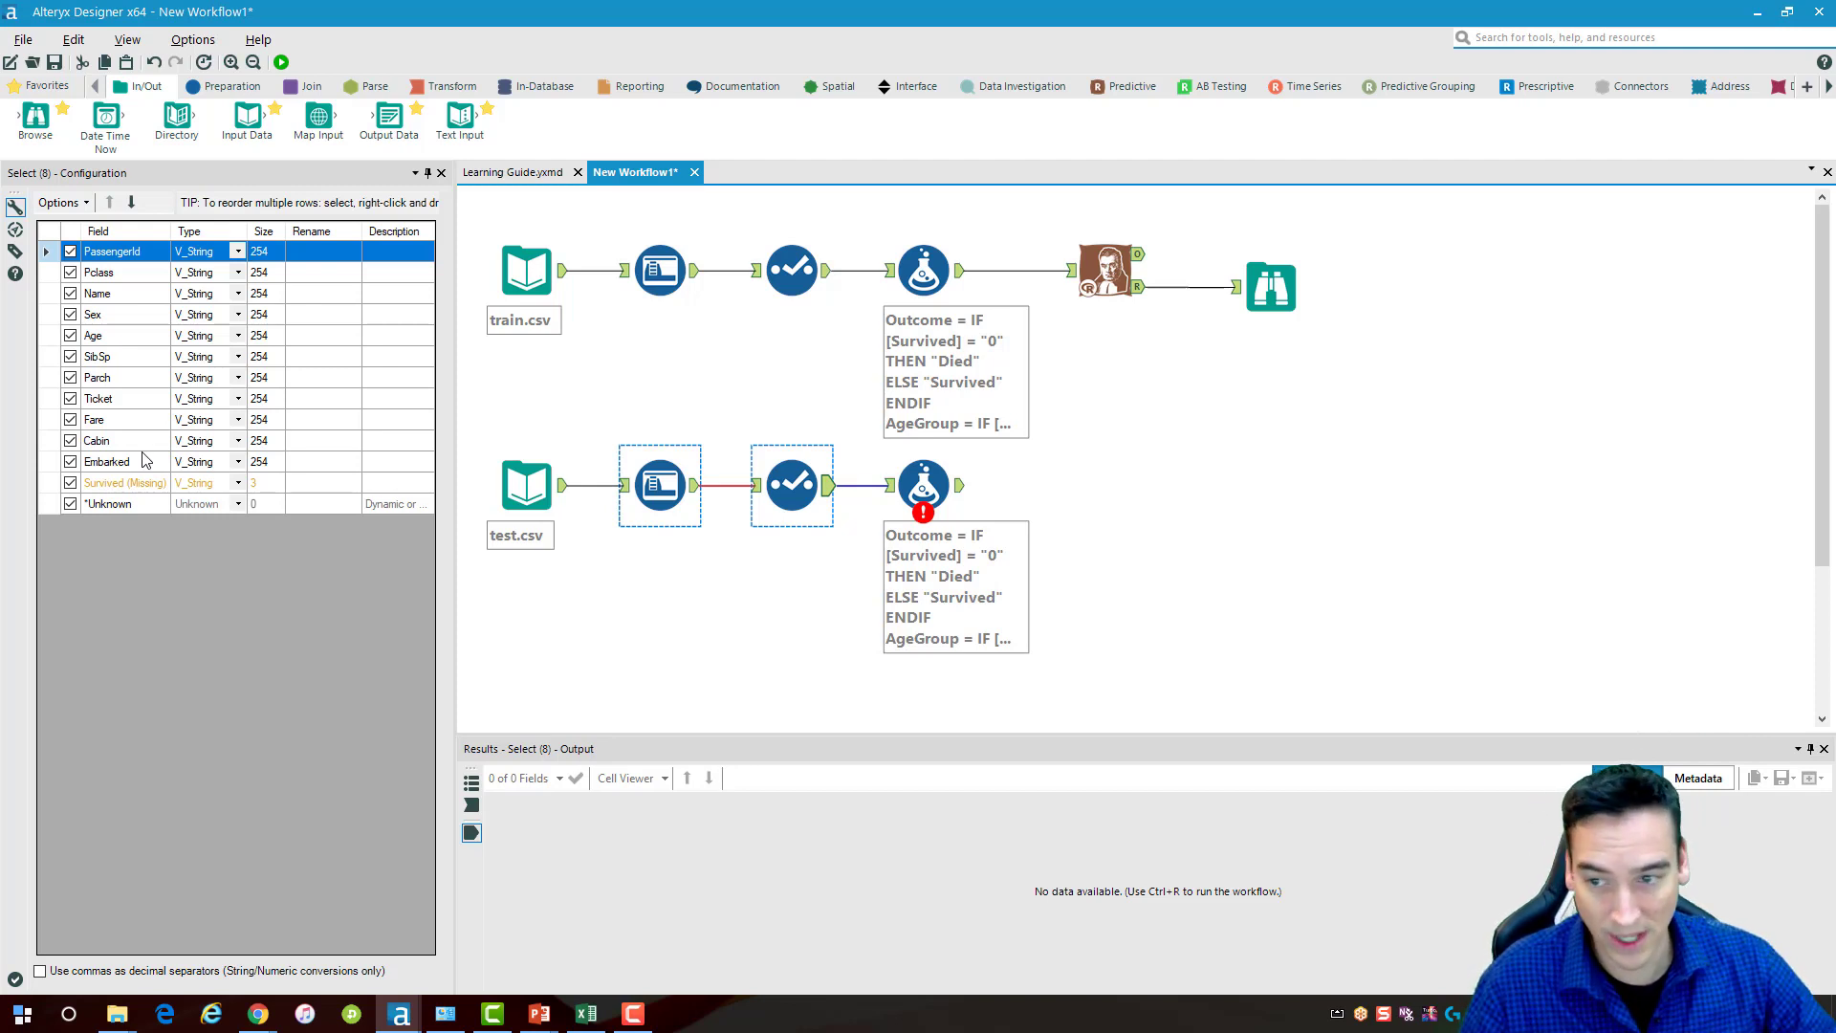
{"action": "left_click", "coordinate": [90, 483]}
{"action": "left_click", "coordinate": [59, 203]}
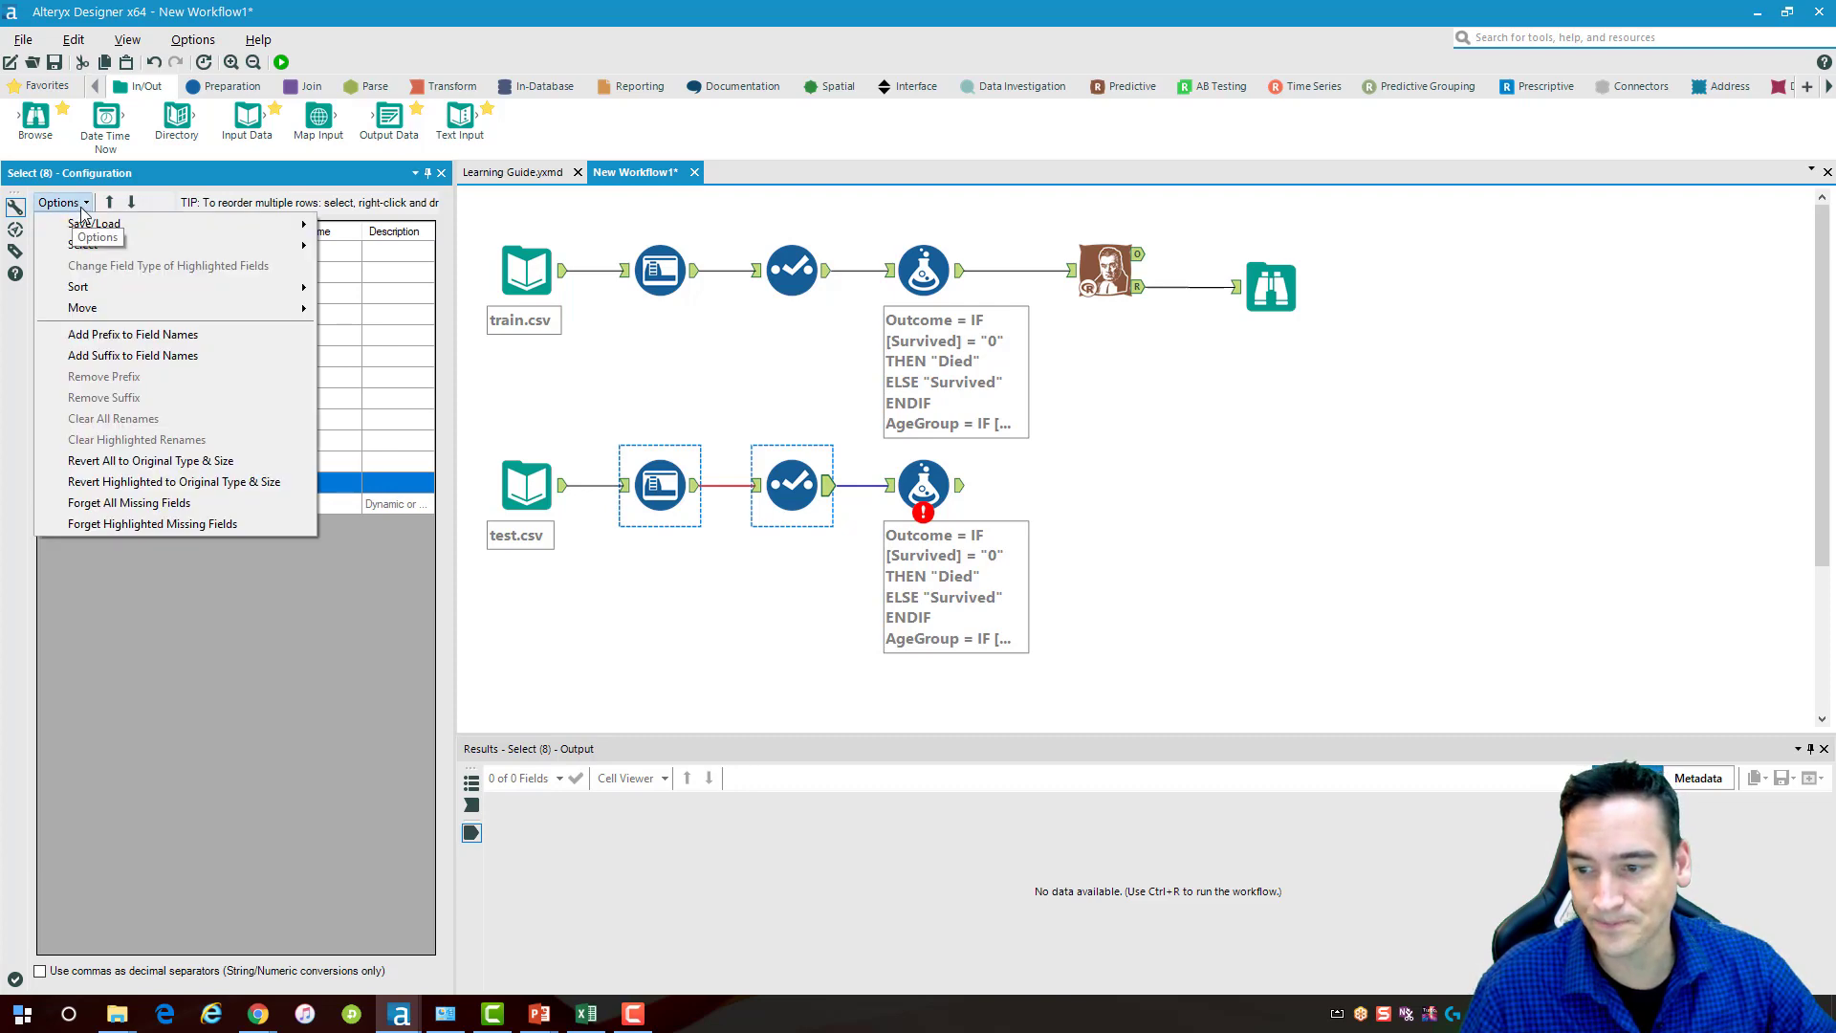
{"action": "left_click", "coordinate": [181, 523]}
{"action": "left_click", "coordinate": [676, 633]}
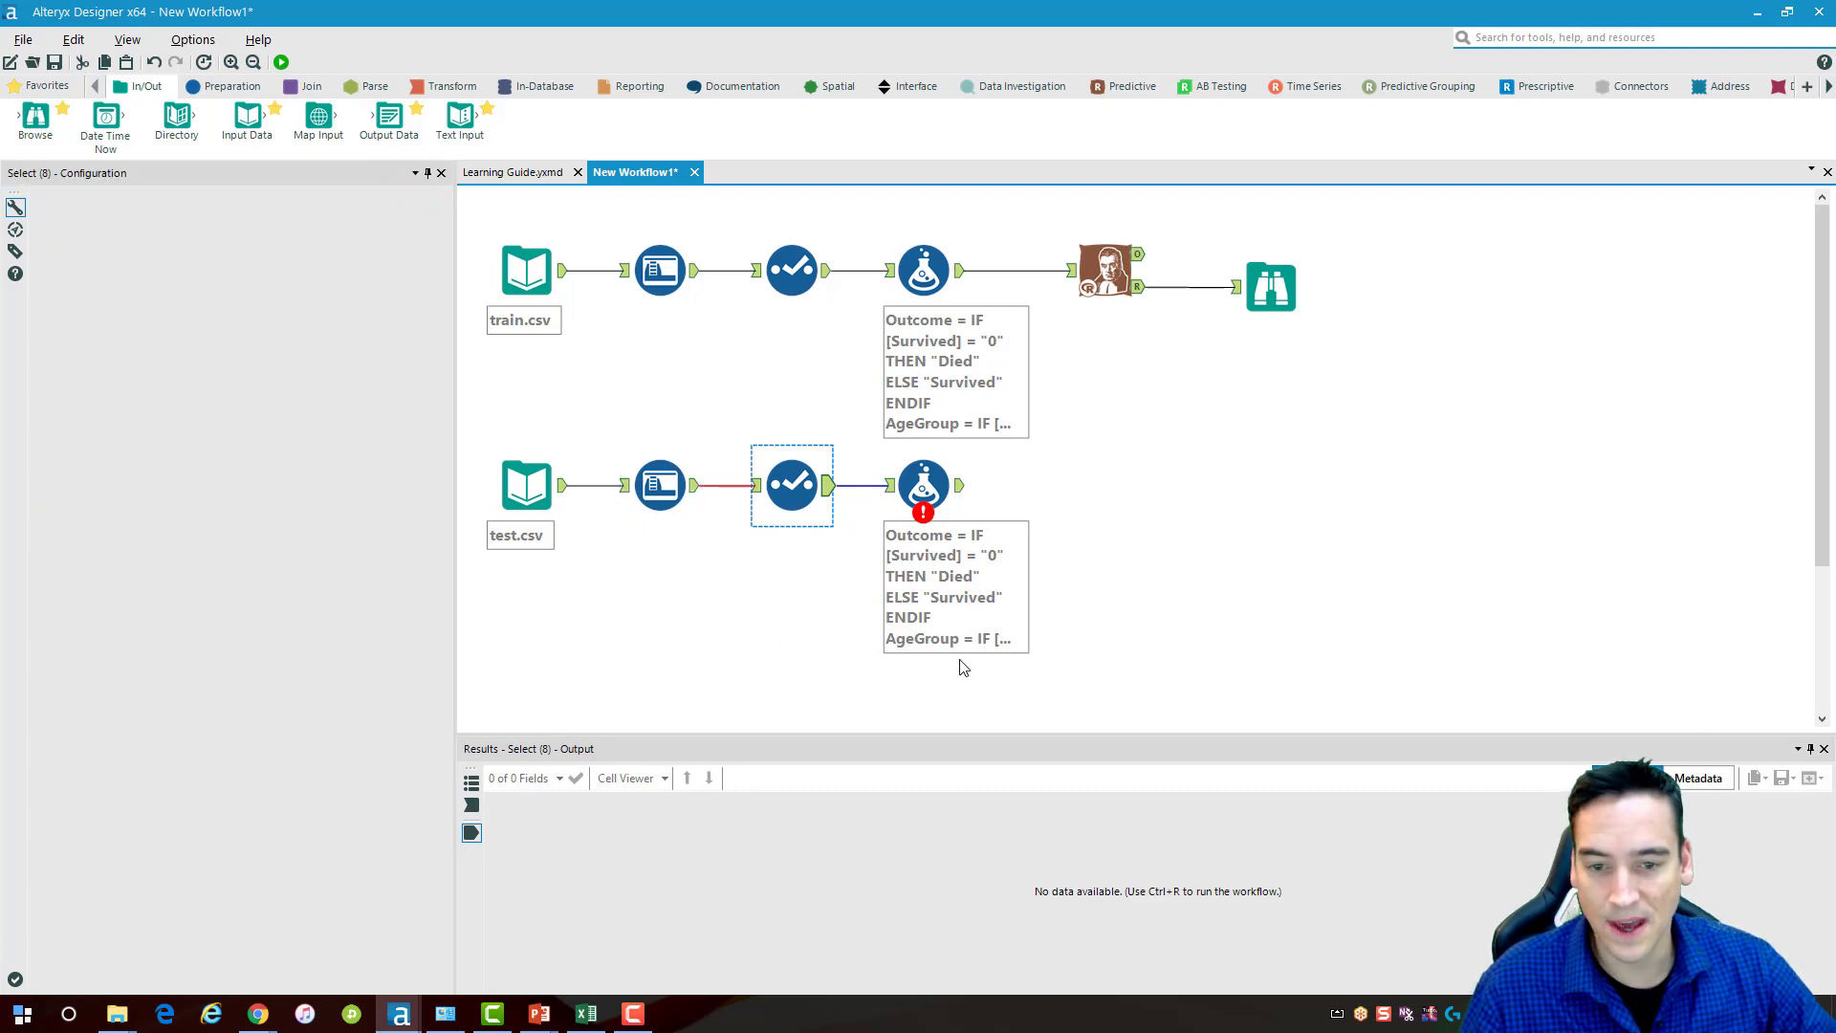
Delete the Outcome expression from the second row's Formula tool and check its remaining AgeGroup expression
{"action": "left_click", "coordinate": [929, 481]}
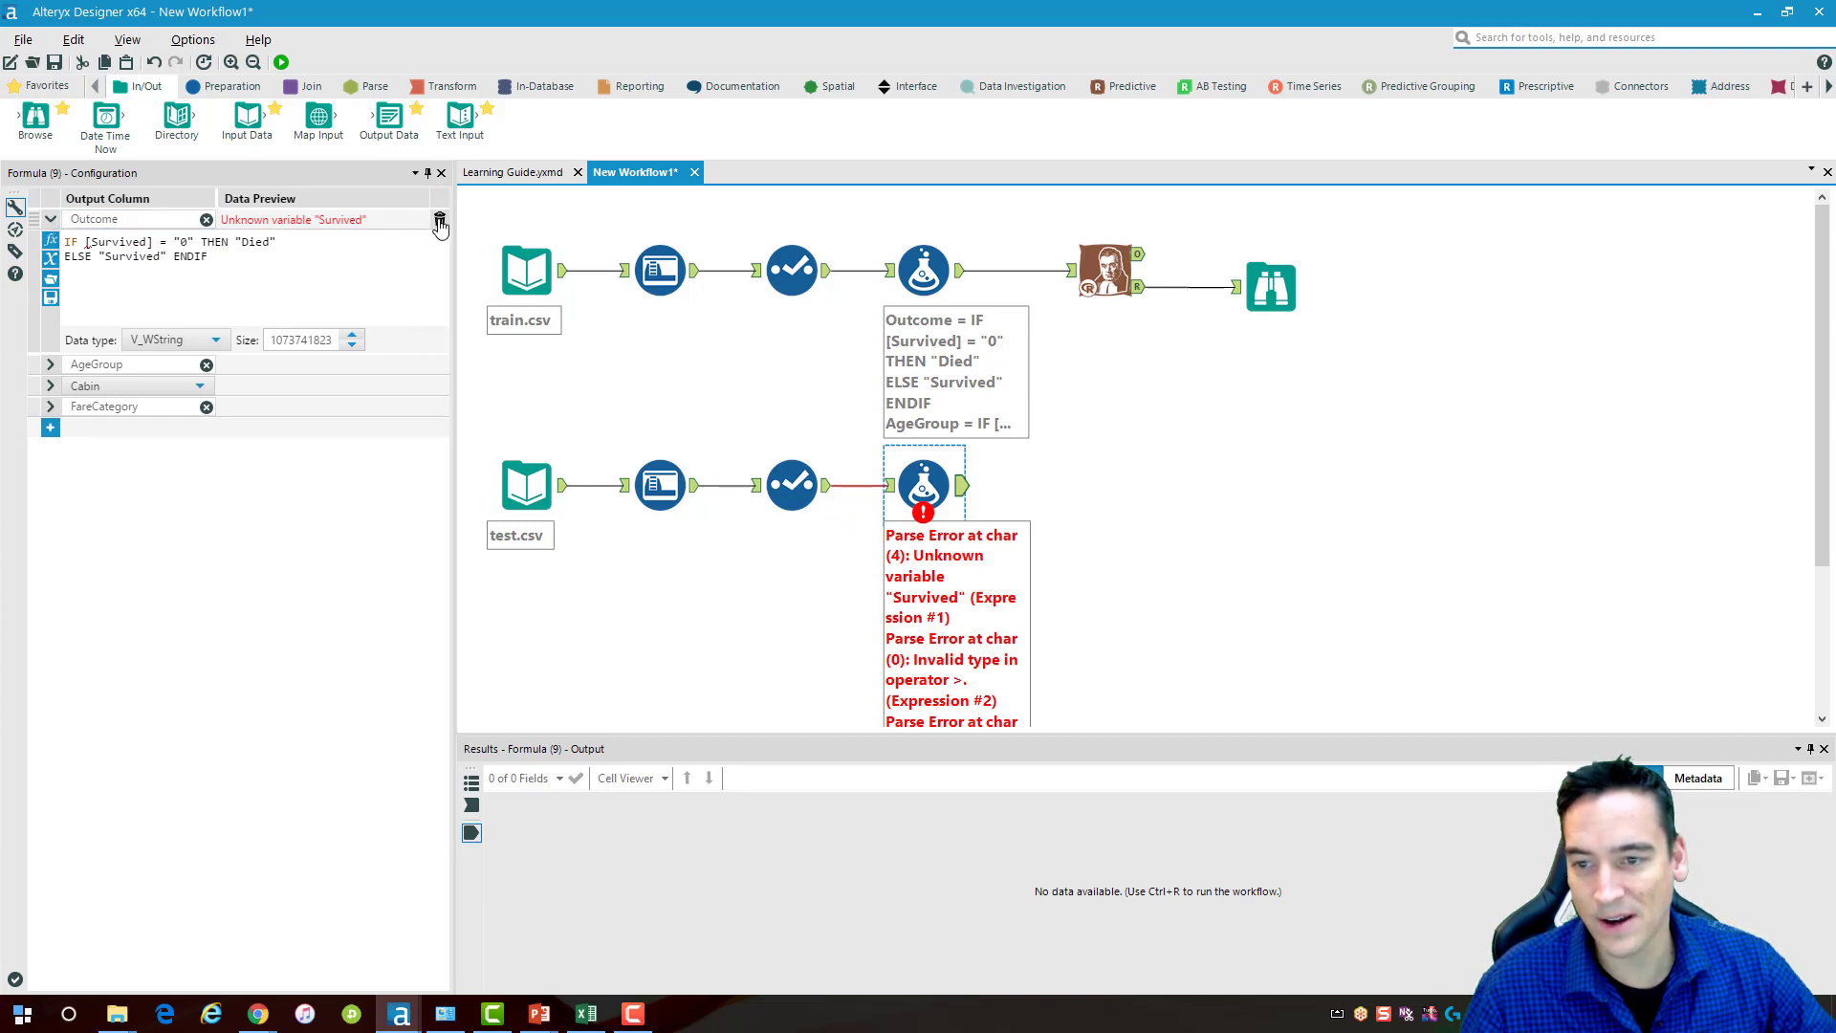
{"action": "left_click", "coordinate": [440, 221]}
{"action": "left_click", "coordinate": [1135, 586]}
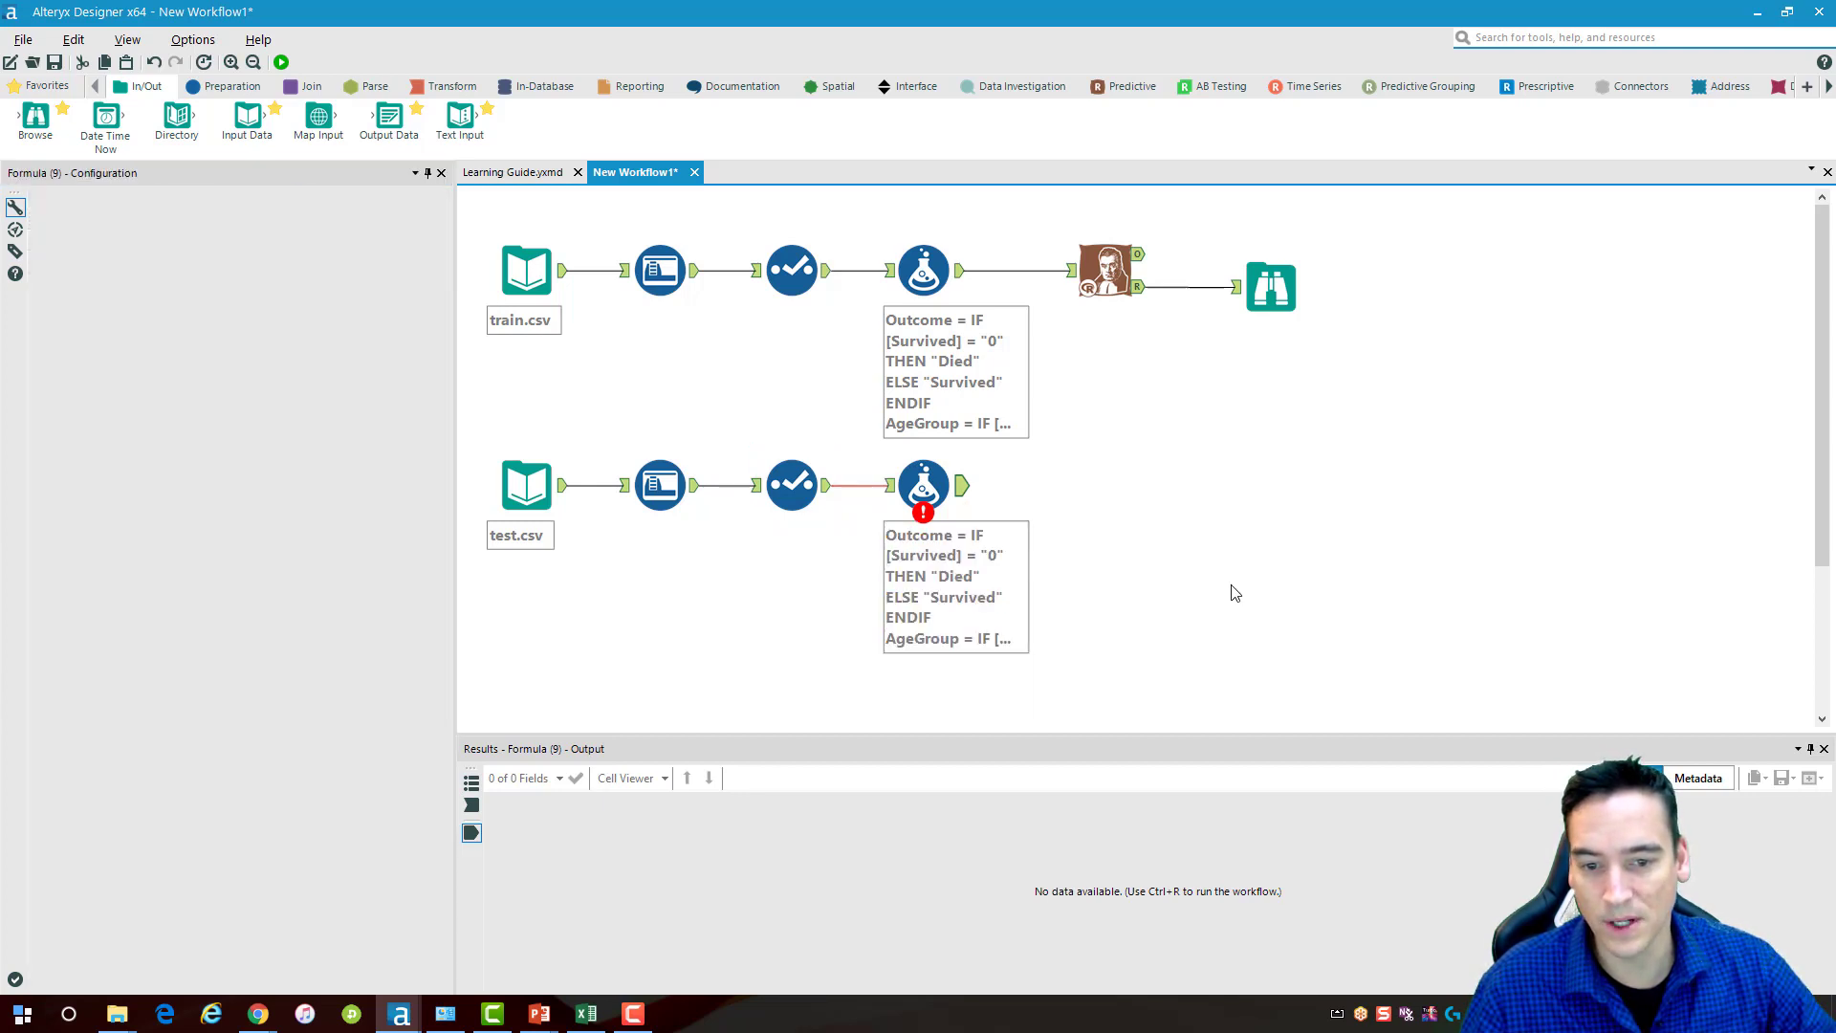
{"action": "key", "text": "ctrl+r"}
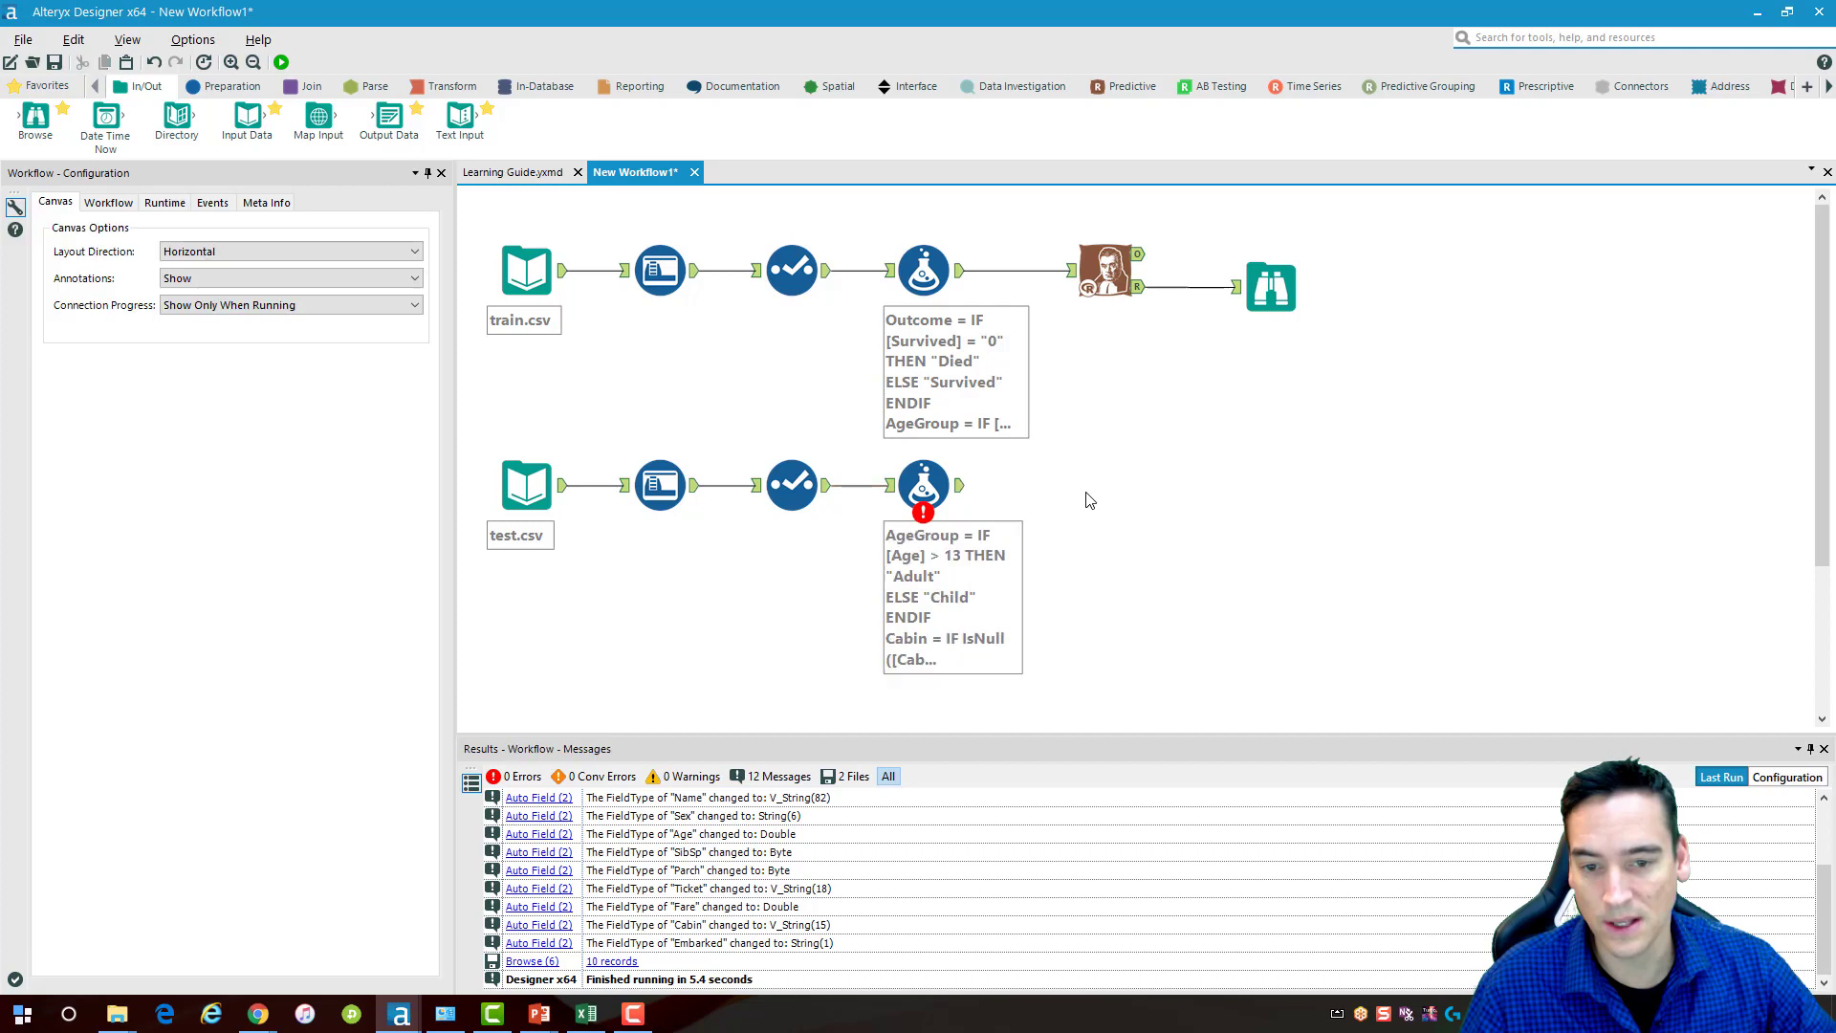
{"action": "left_click", "coordinate": [924, 486]}
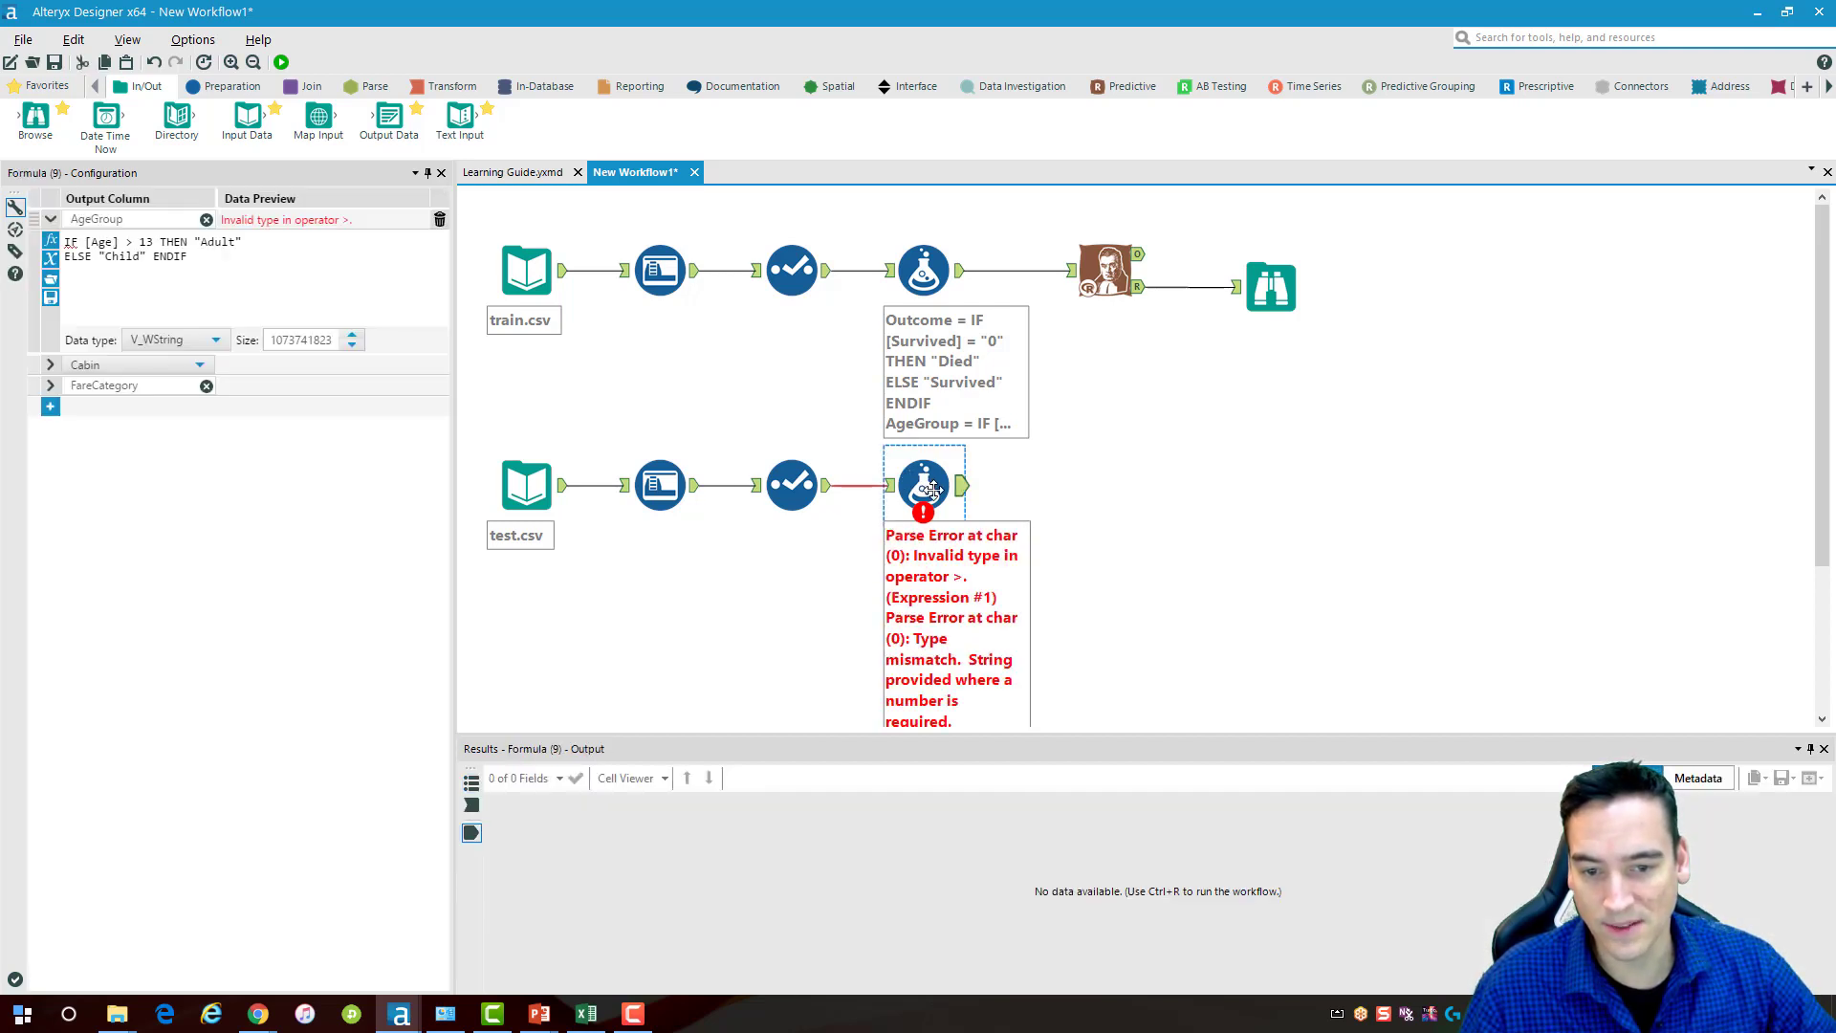
{"action": "left_click", "coordinate": [1062, 495]}
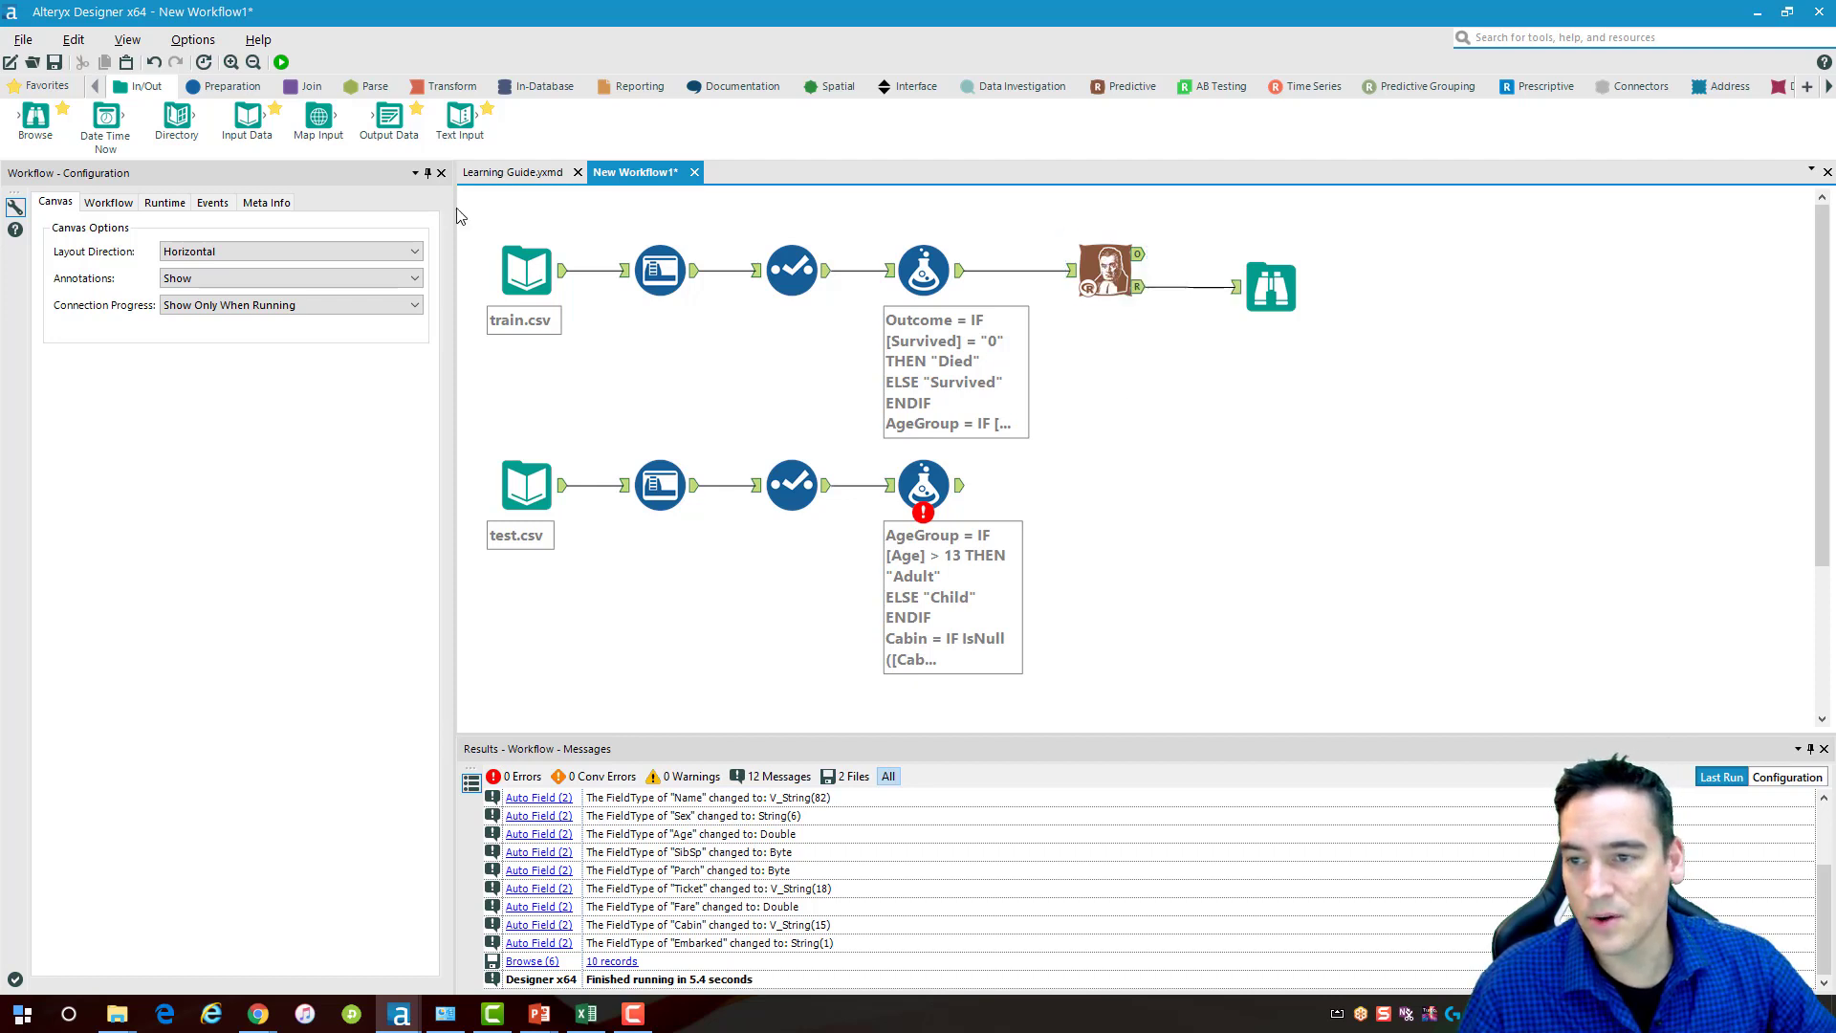
Add a Score tool and feed it the Naive Bayes Classifier's model output and the test data's Formula output
{"action": "left_click", "coordinate": [1127, 86]}
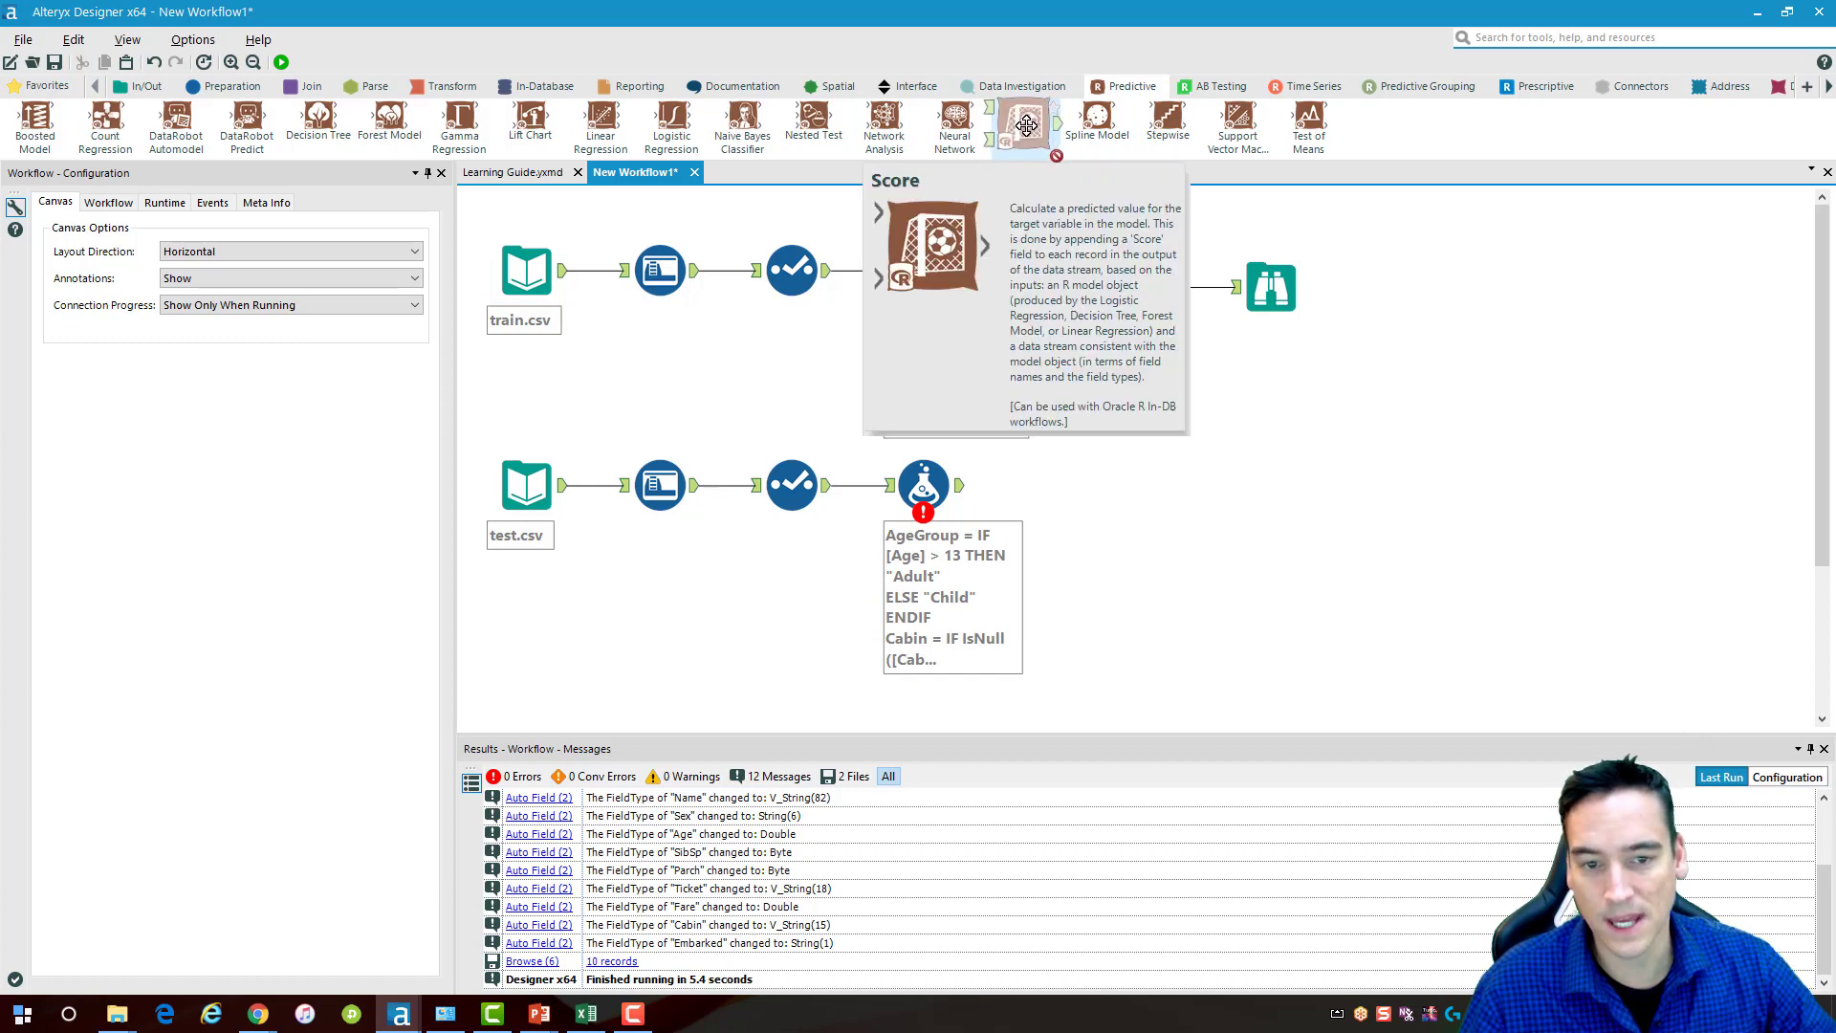
{"action": "left_click_drag", "start_coordinate": [1021, 117], "coordinate": [1215, 481]}
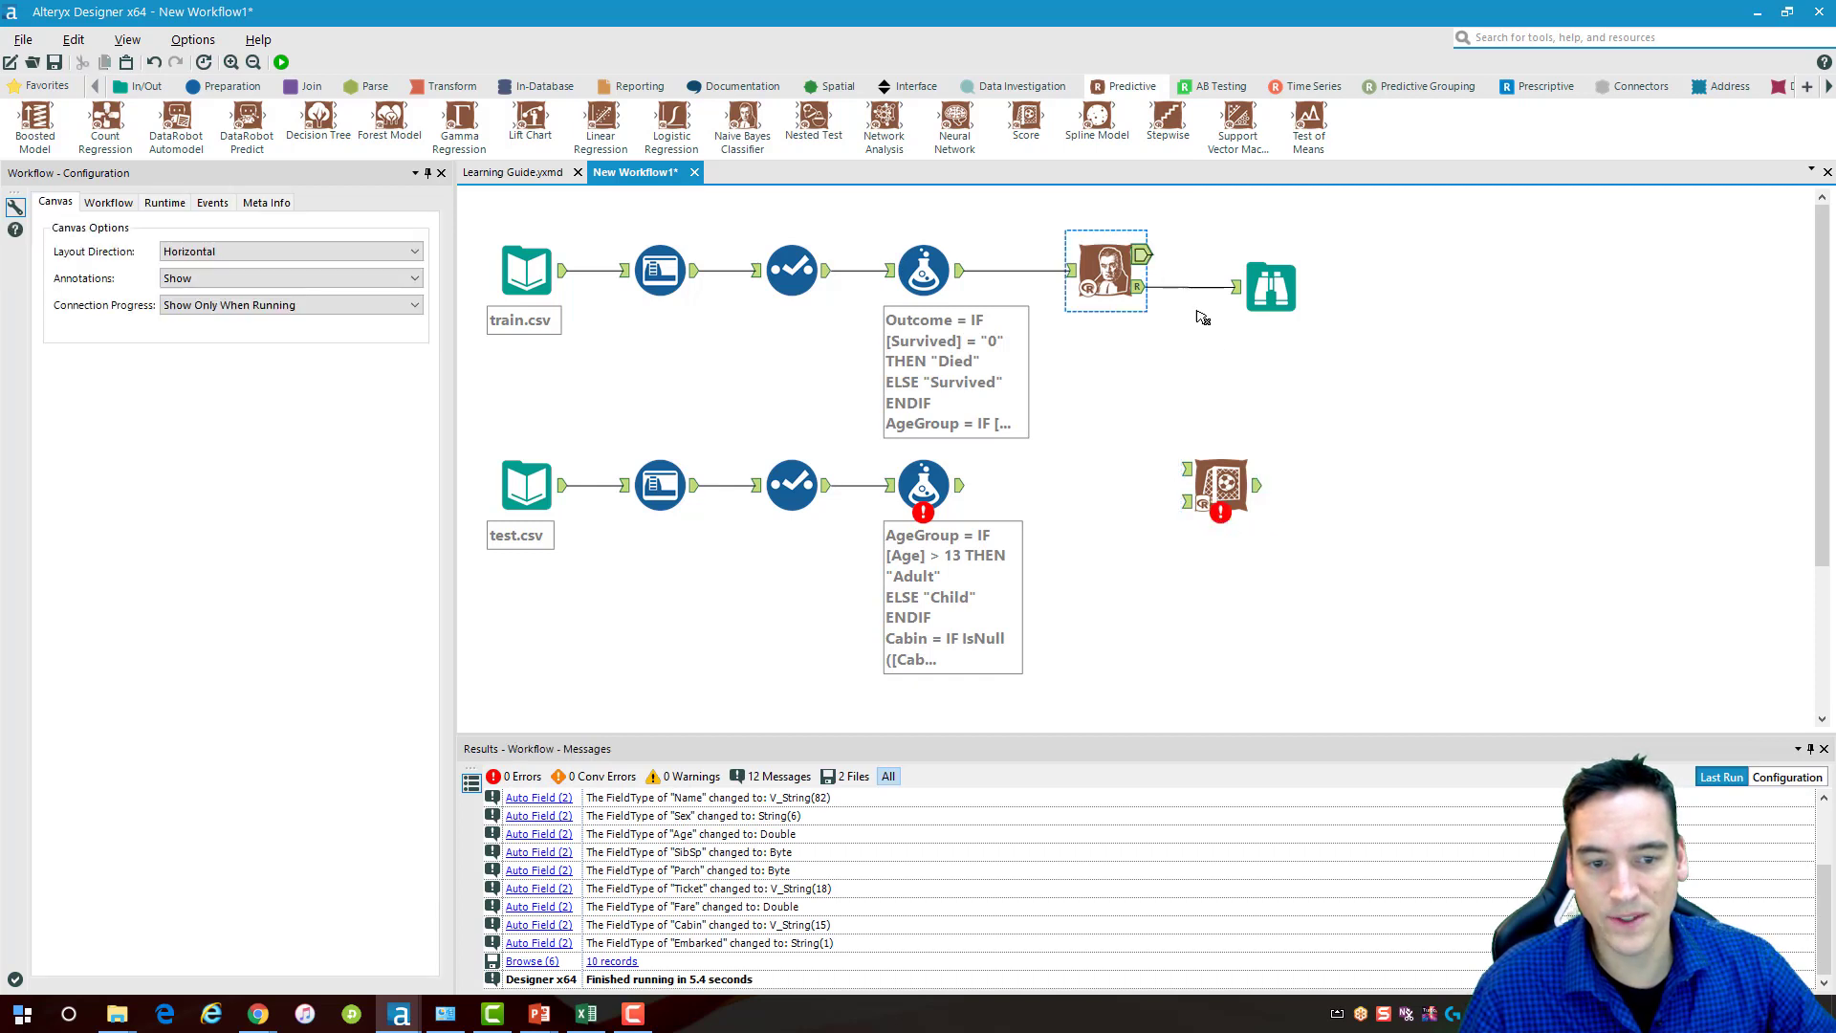
{"action": "left_click_drag", "start_coordinate": [1140, 254], "coordinate": [1295, 477]}
{"action": "left_click", "coordinate": [1106, 273]}
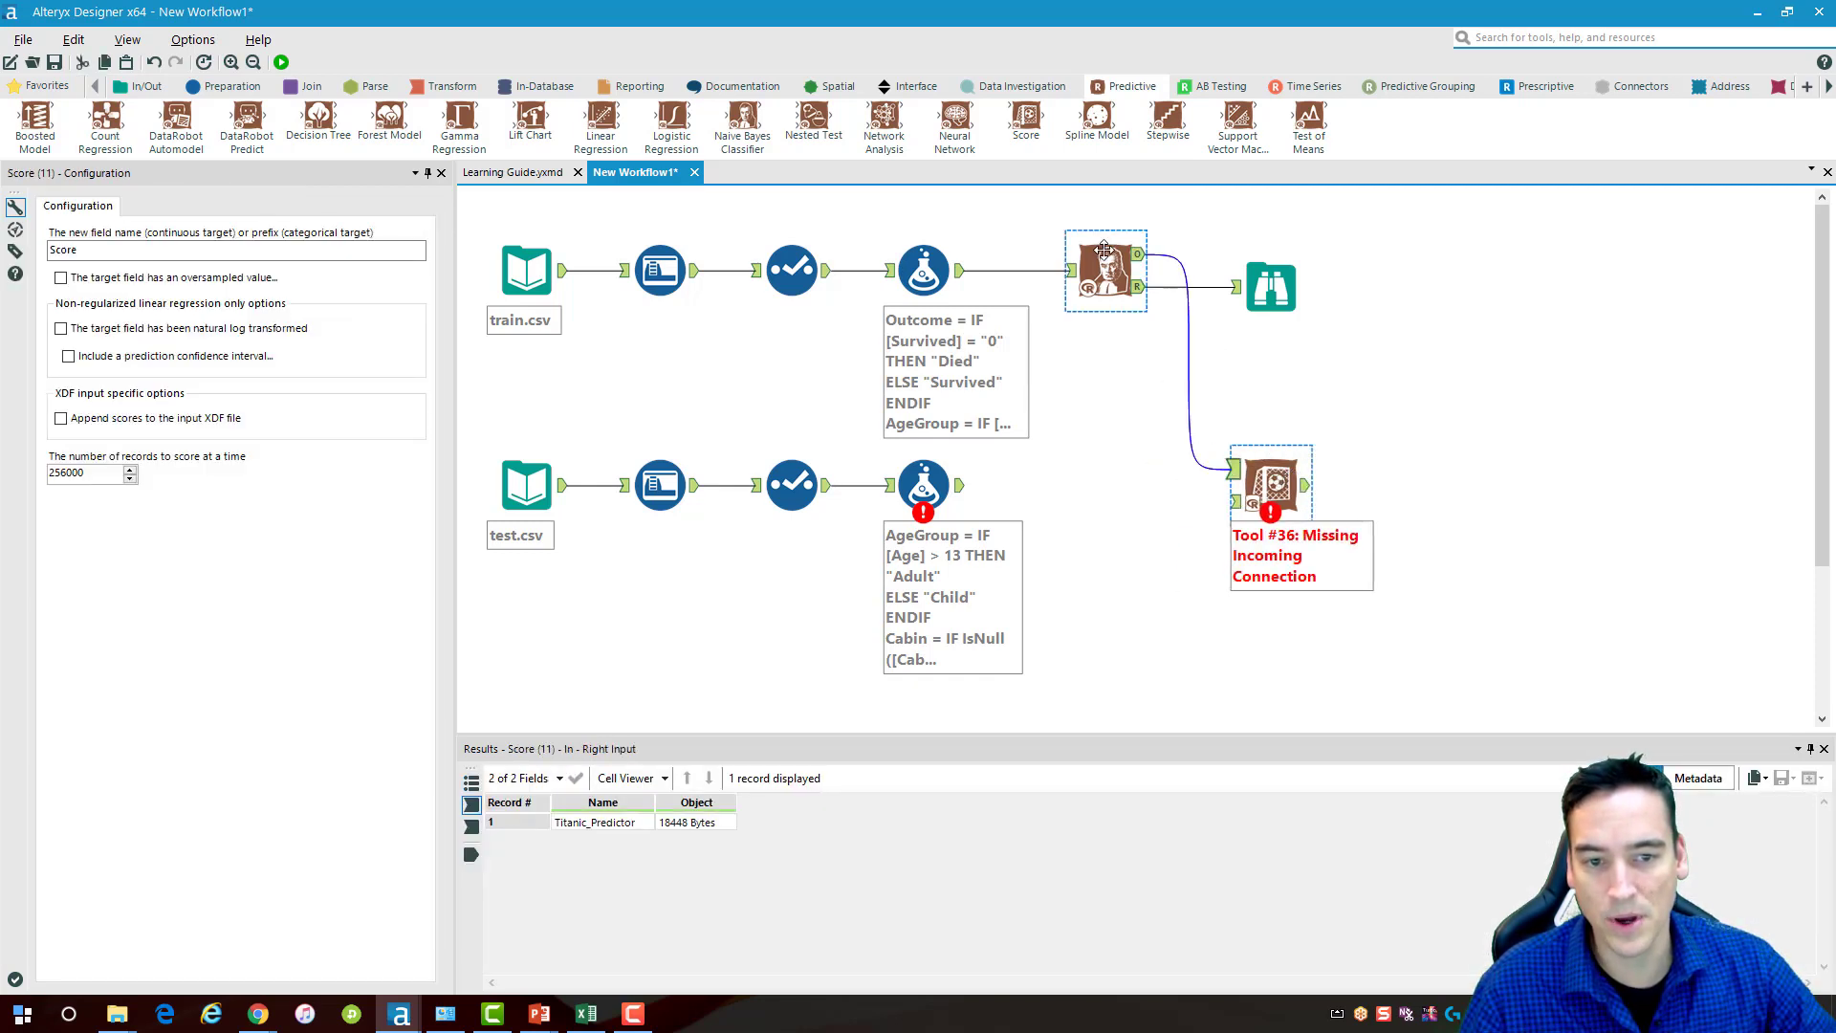
{"action": "left_click", "coordinate": [1124, 479]}
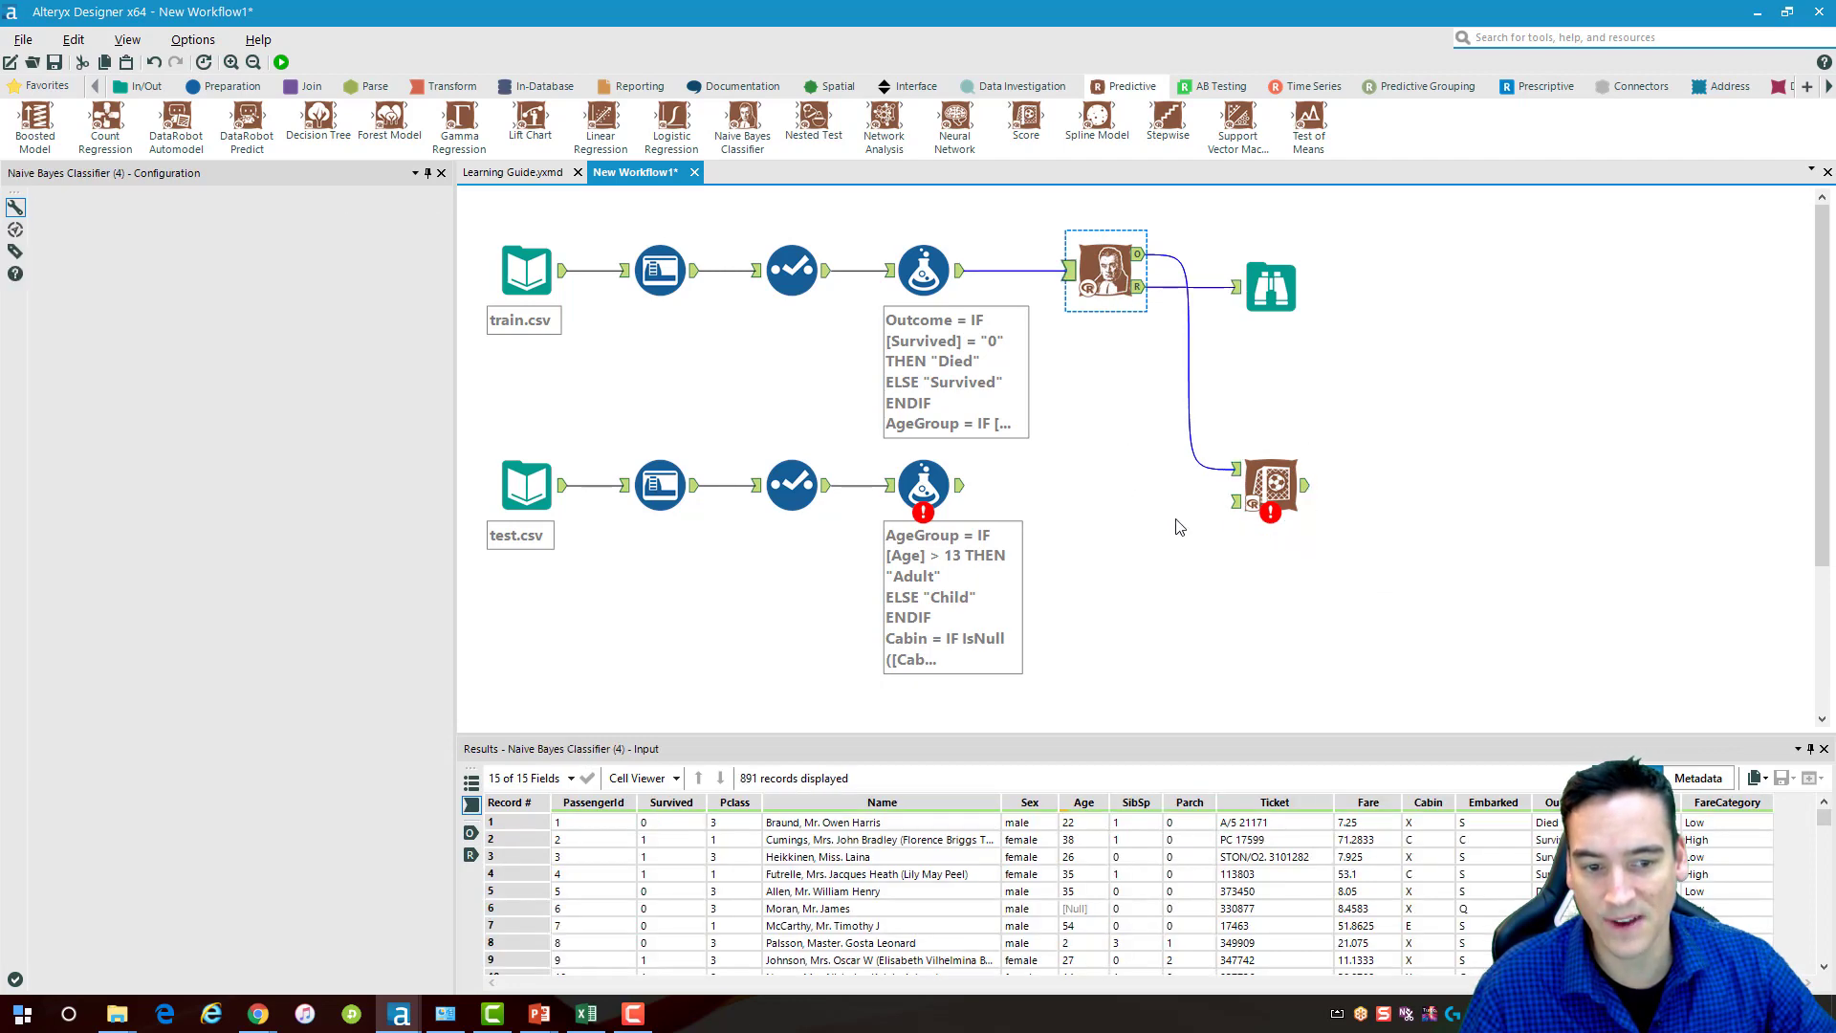
{"action": "left_click_drag", "start_coordinate": [962, 485], "coordinate": [1261, 472]}
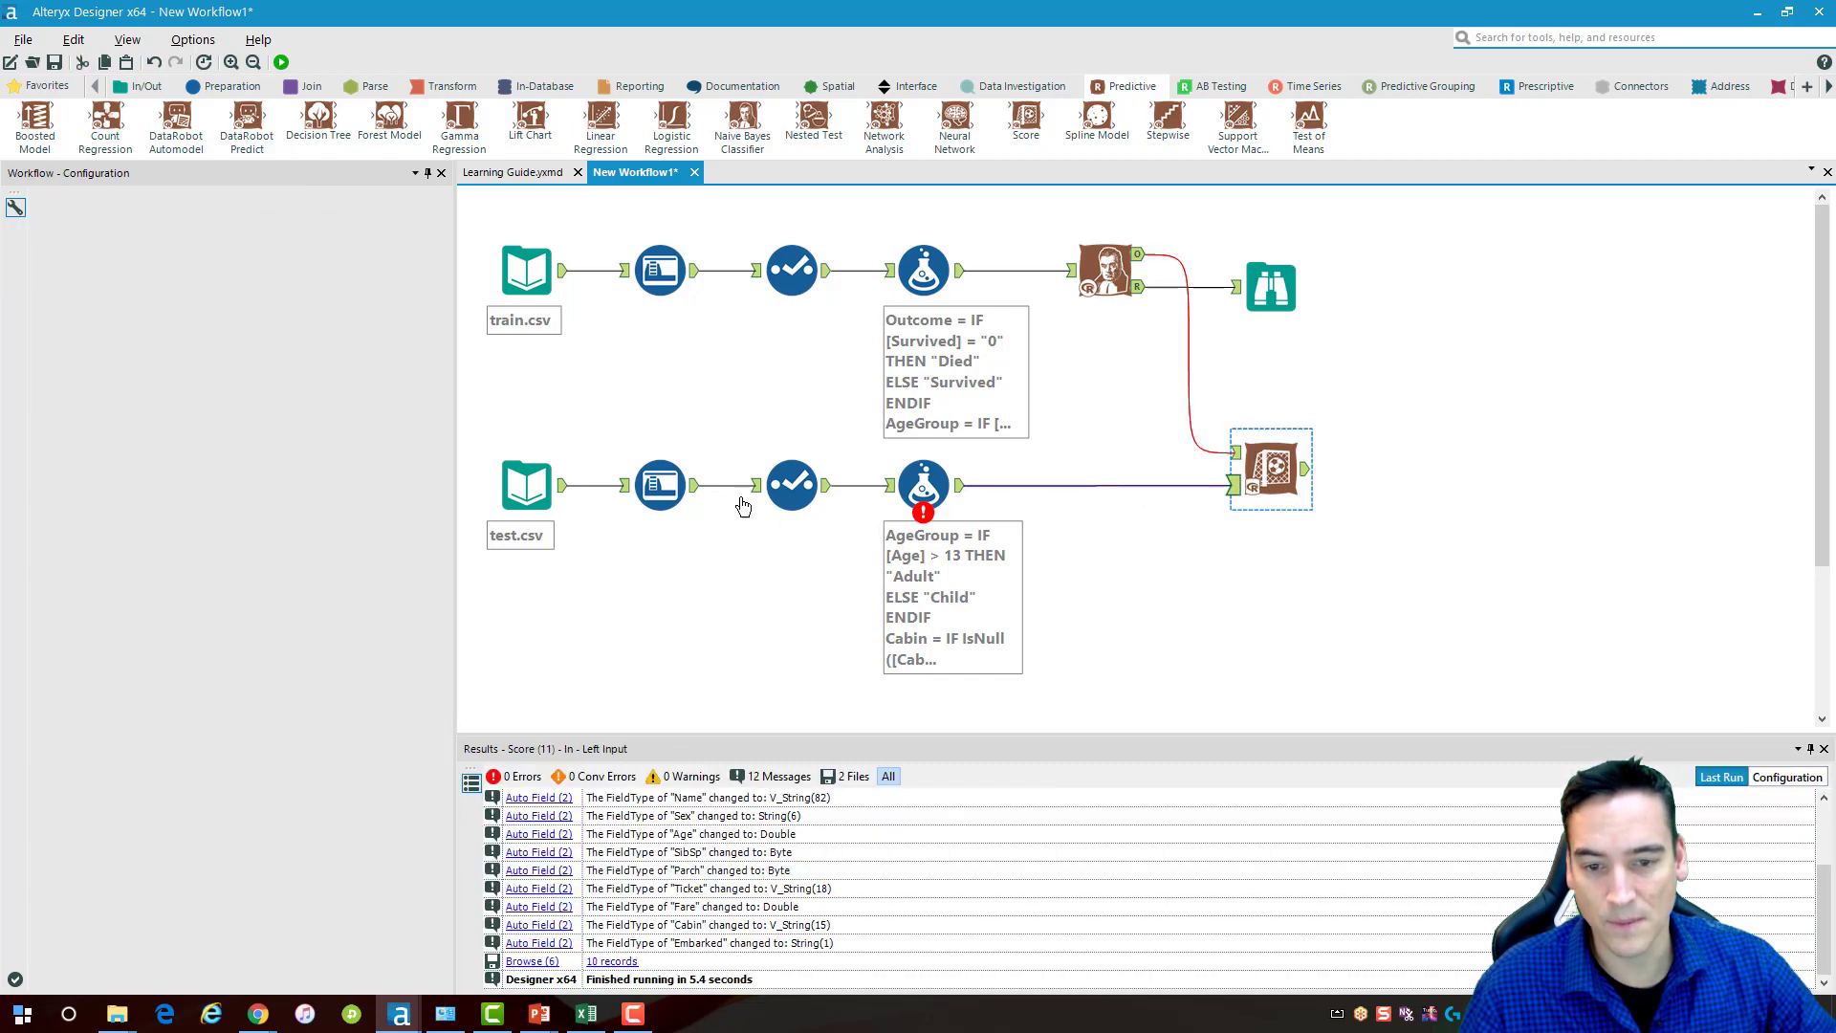
Attach a Browse tool to the Score tool's output
{"action": "left_click", "coordinate": [1282, 472]}
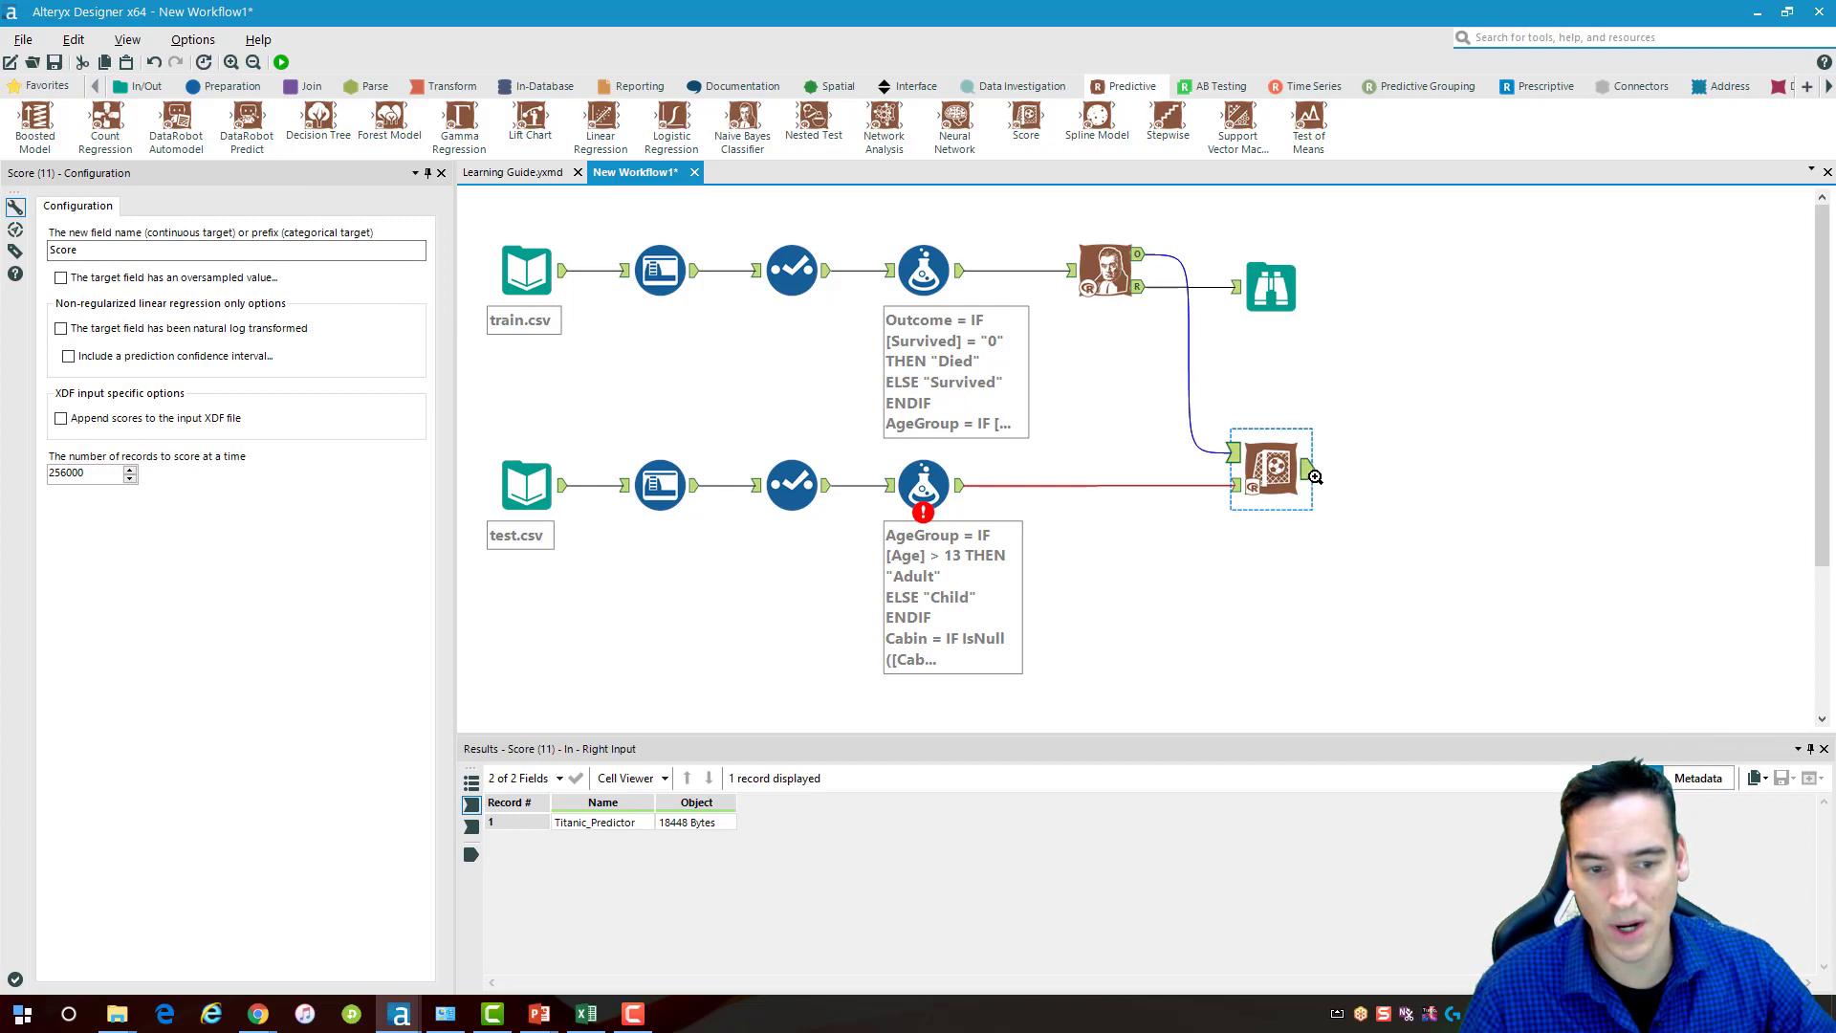
{"action": "right_click", "coordinate": [1308, 468]}
{"action": "left_click", "coordinate": [1416, 722]}
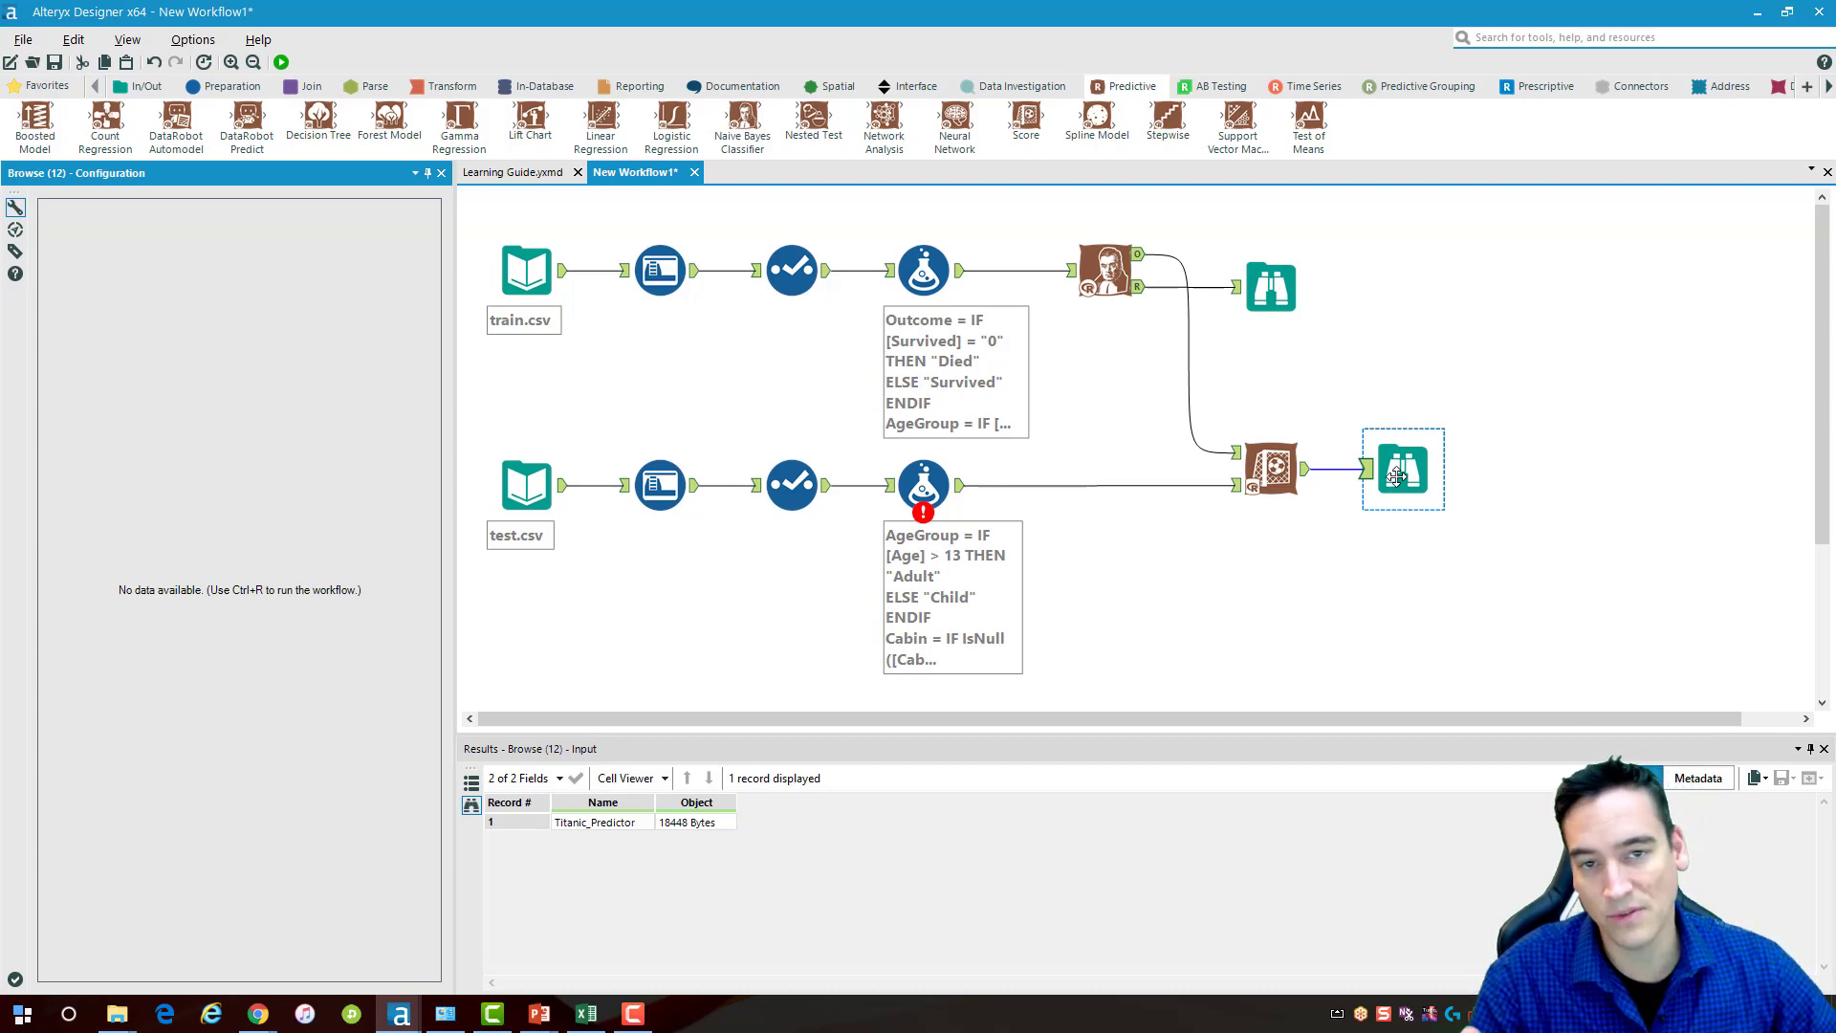
{"action": "left_click", "coordinate": [1097, 560]}
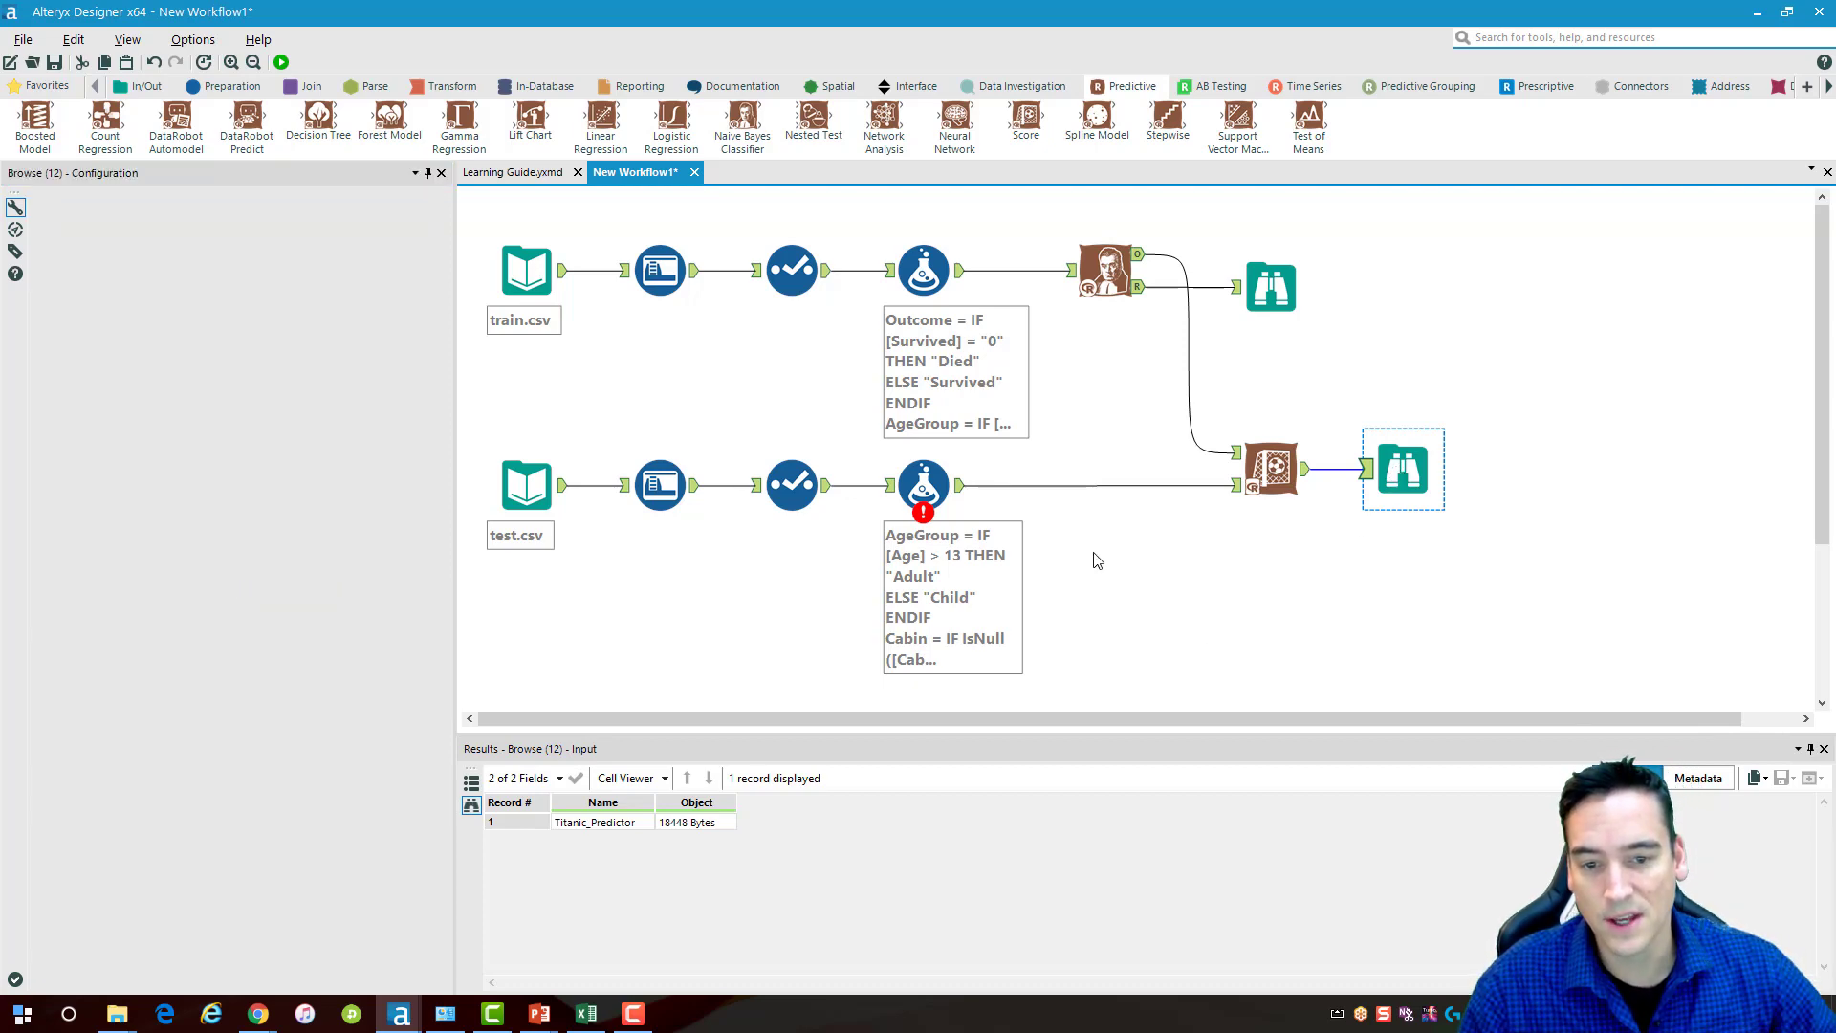
Run the workflow to score the test.csv records, checking the second row's Formula tool and the run messages
{"action": "left_click", "coordinate": [932, 492]}
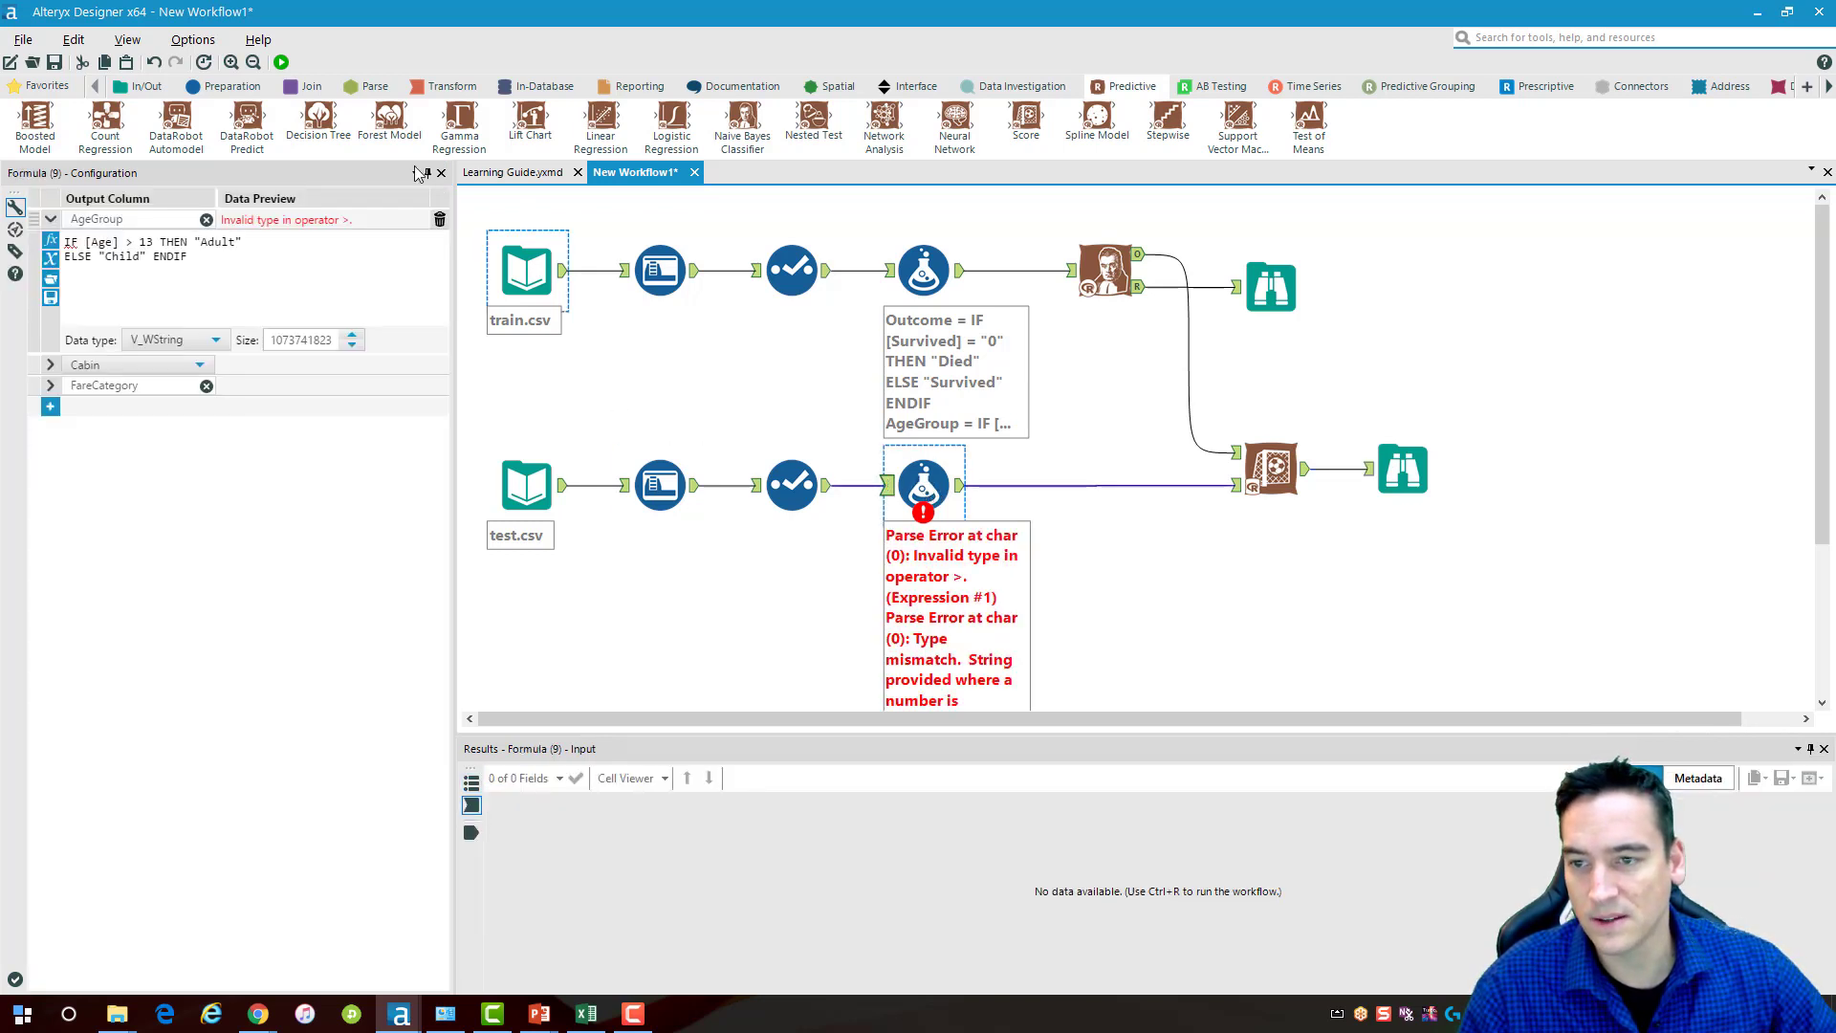
{"action": "left_click", "coordinate": [281, 63]}
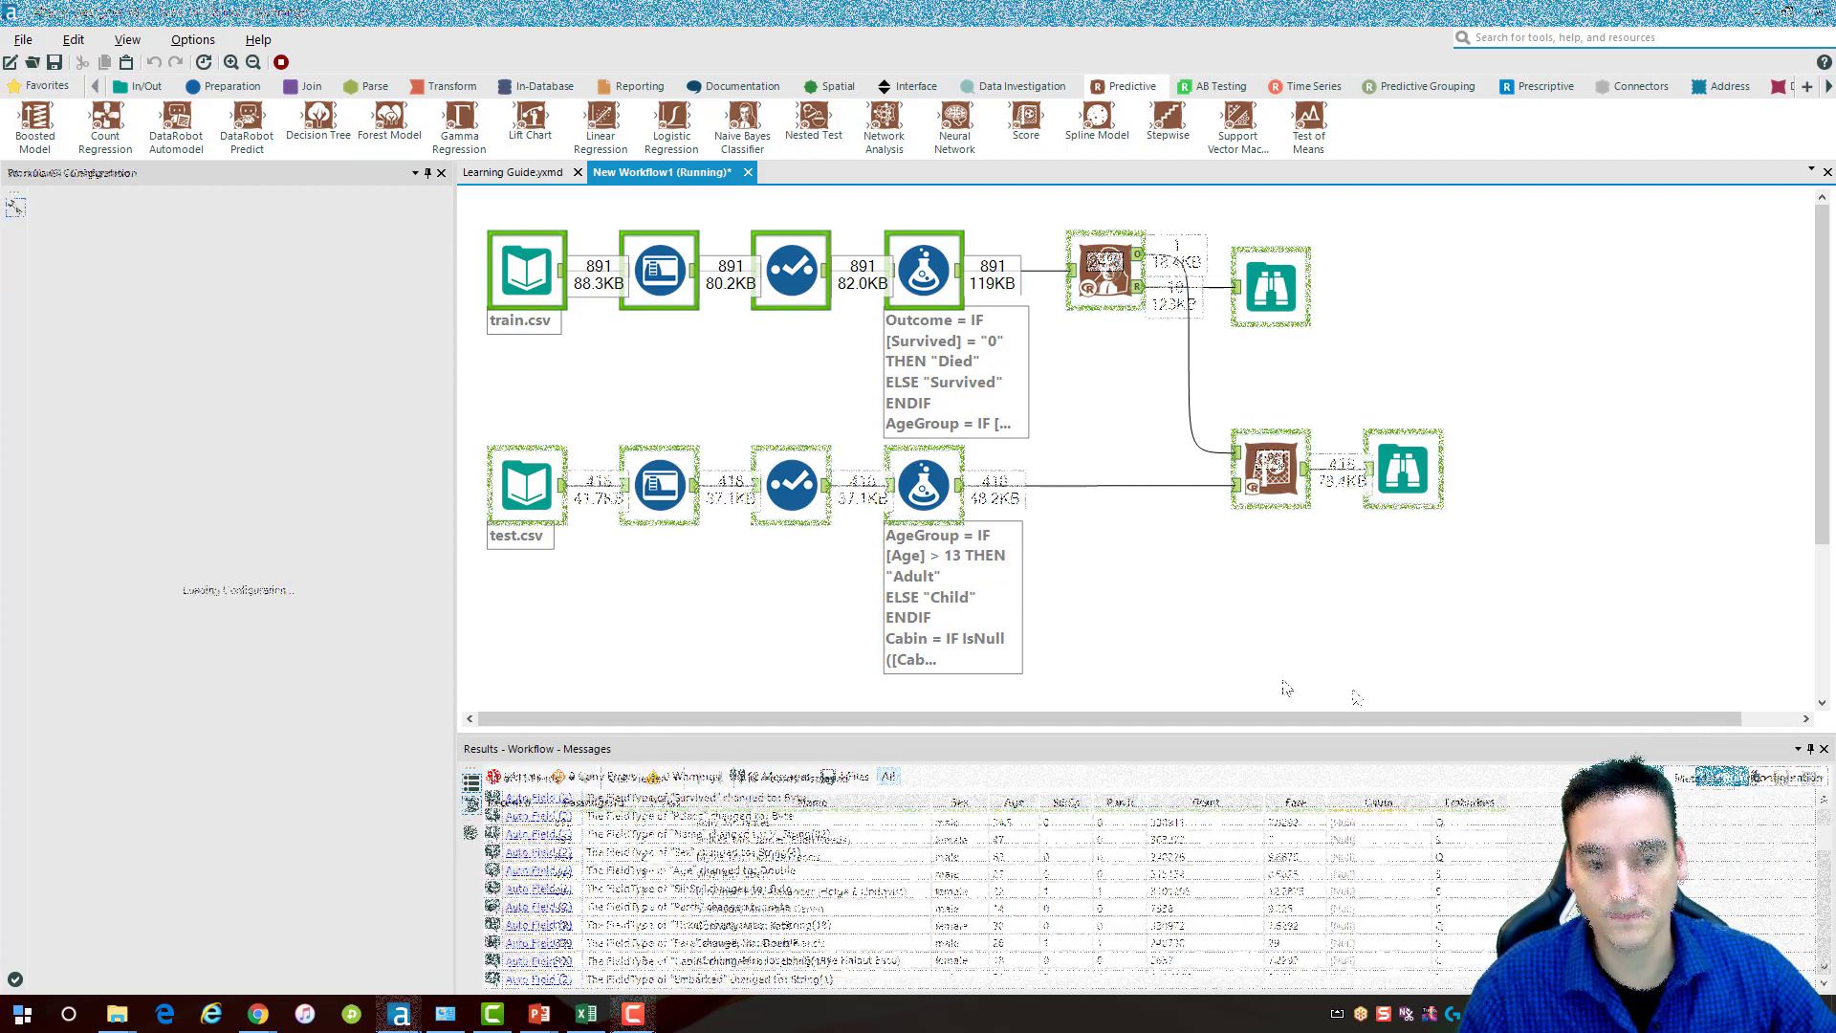
{"action": "left_click", "coordinate": [1055, 553]}
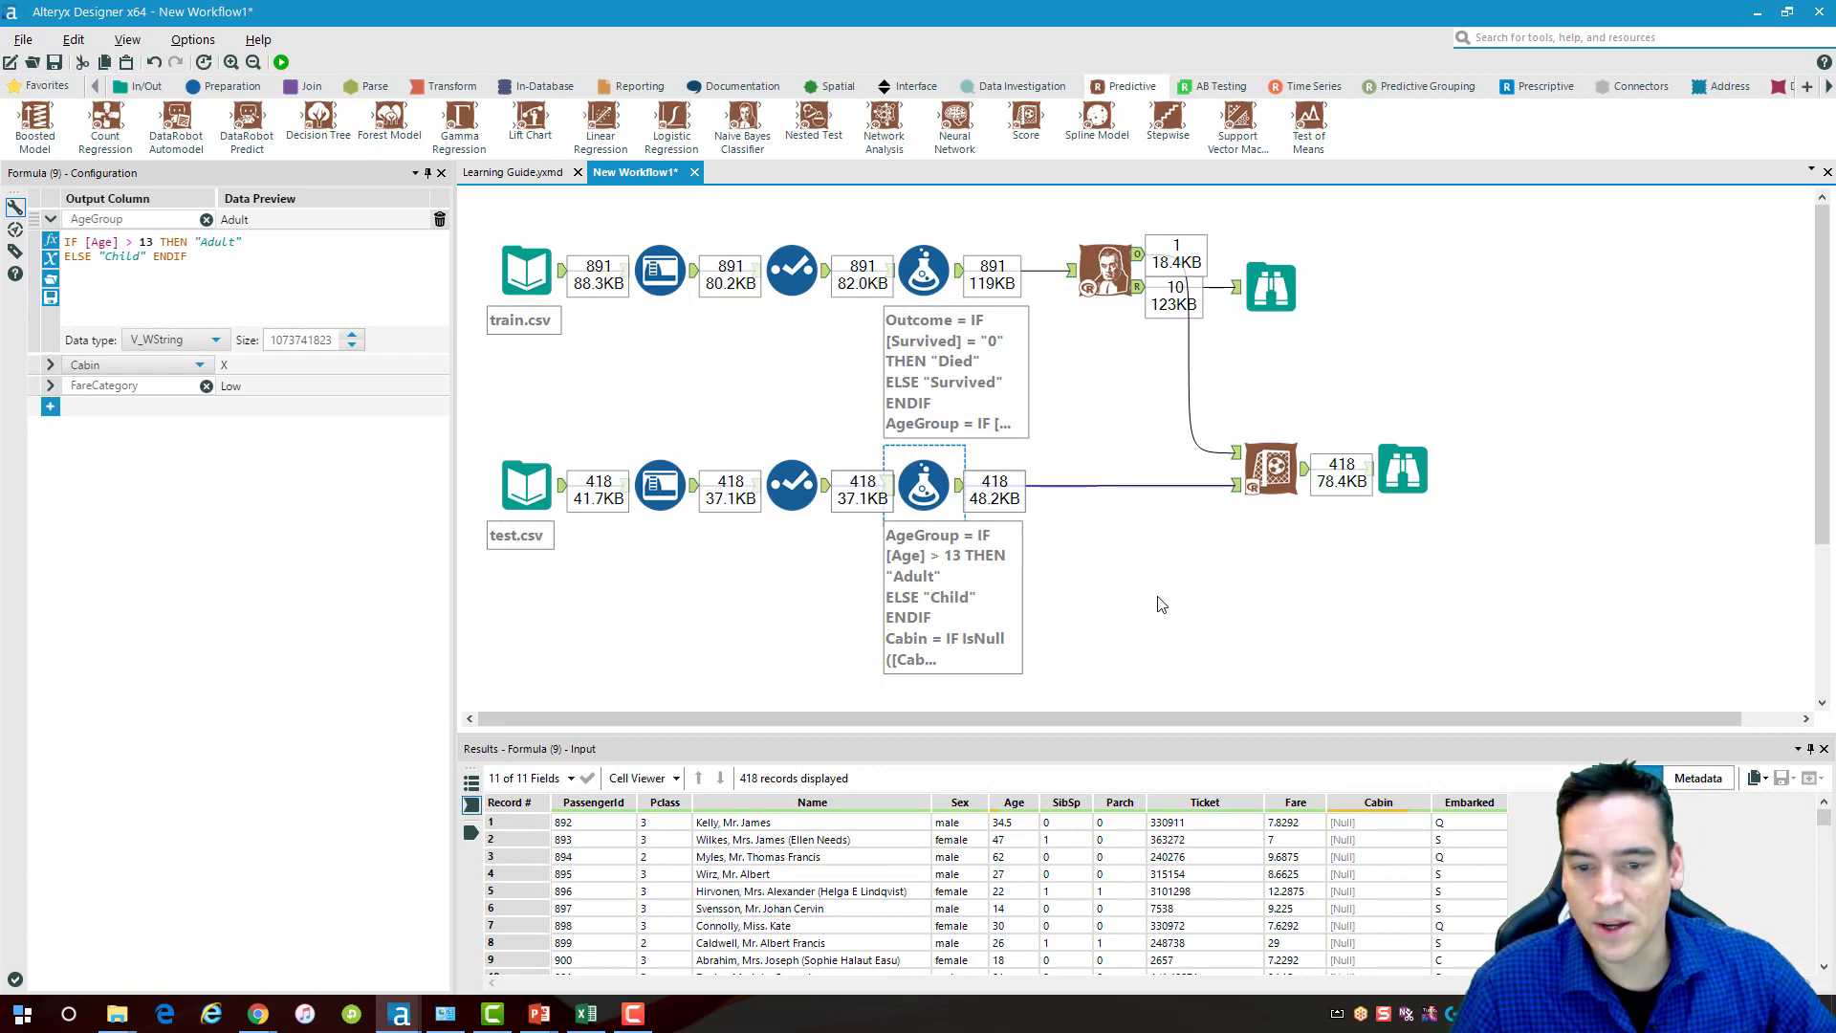
{"action": "left_click", "coordinate": [1140, 606]}
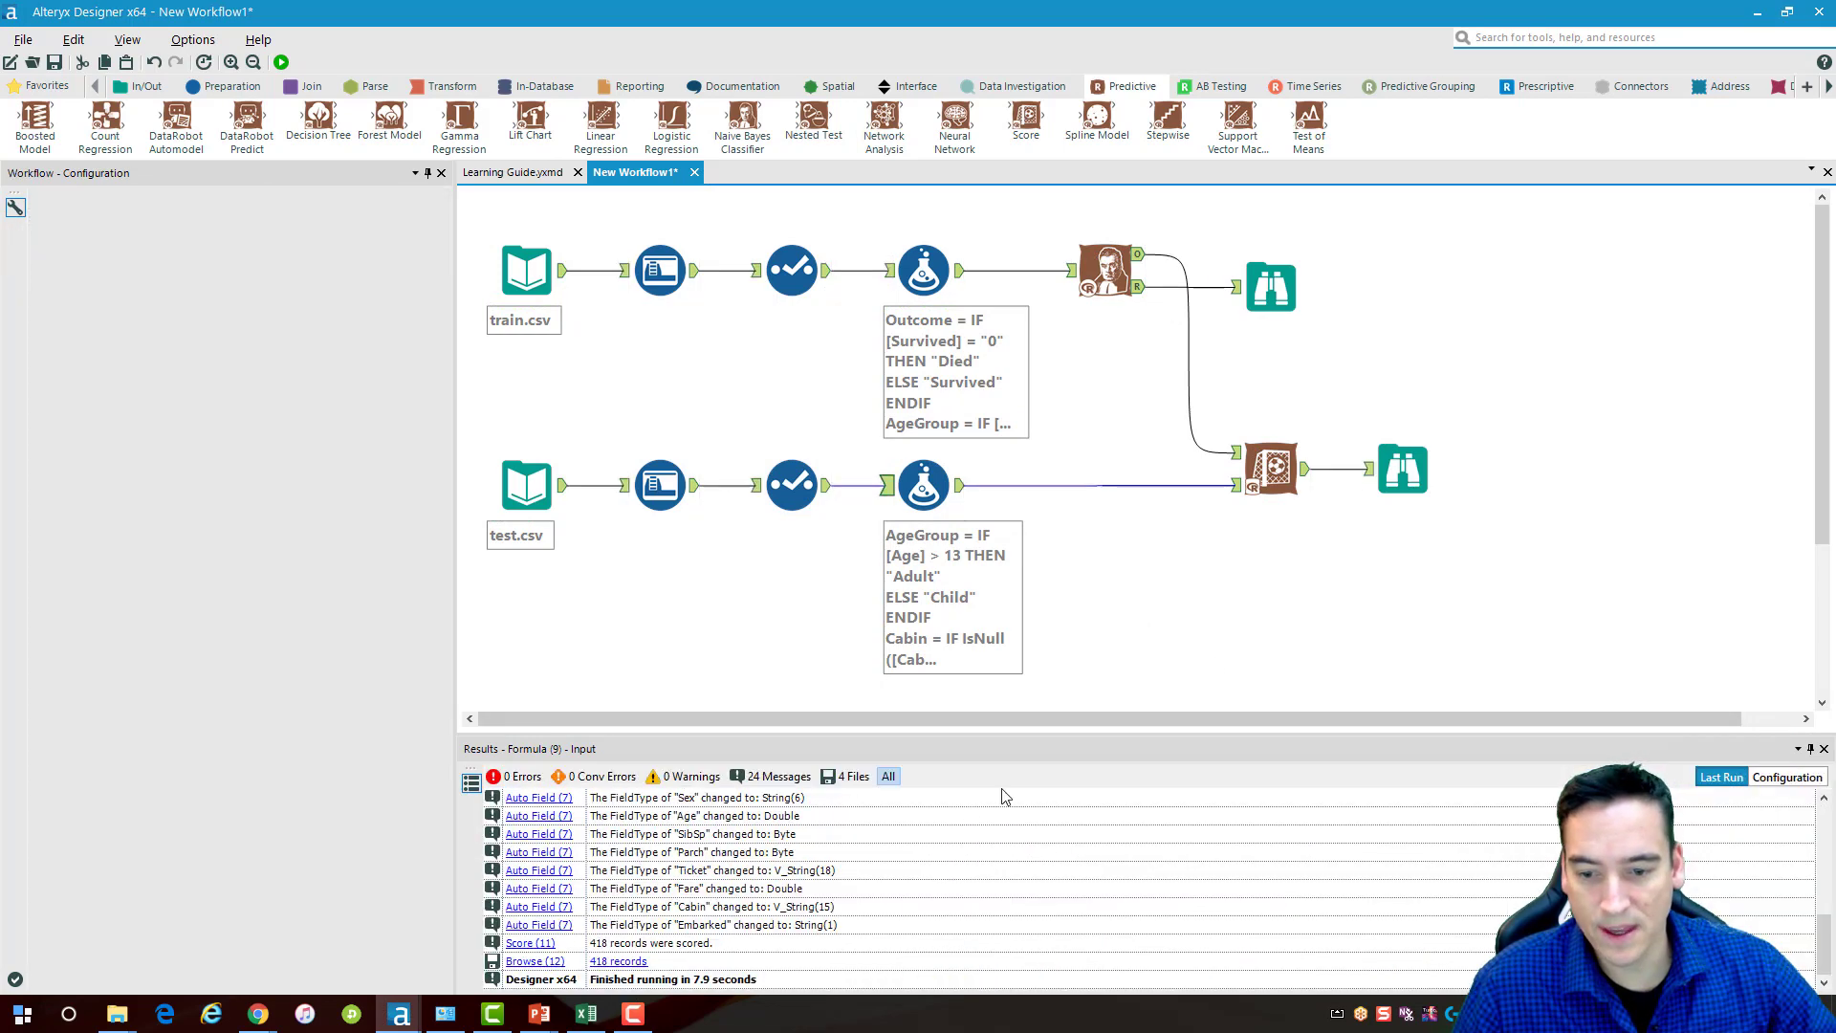
{"action": "scroll", "coordinate": [850, 871], "scroll_direction": "up", "scroll_amount": 4}
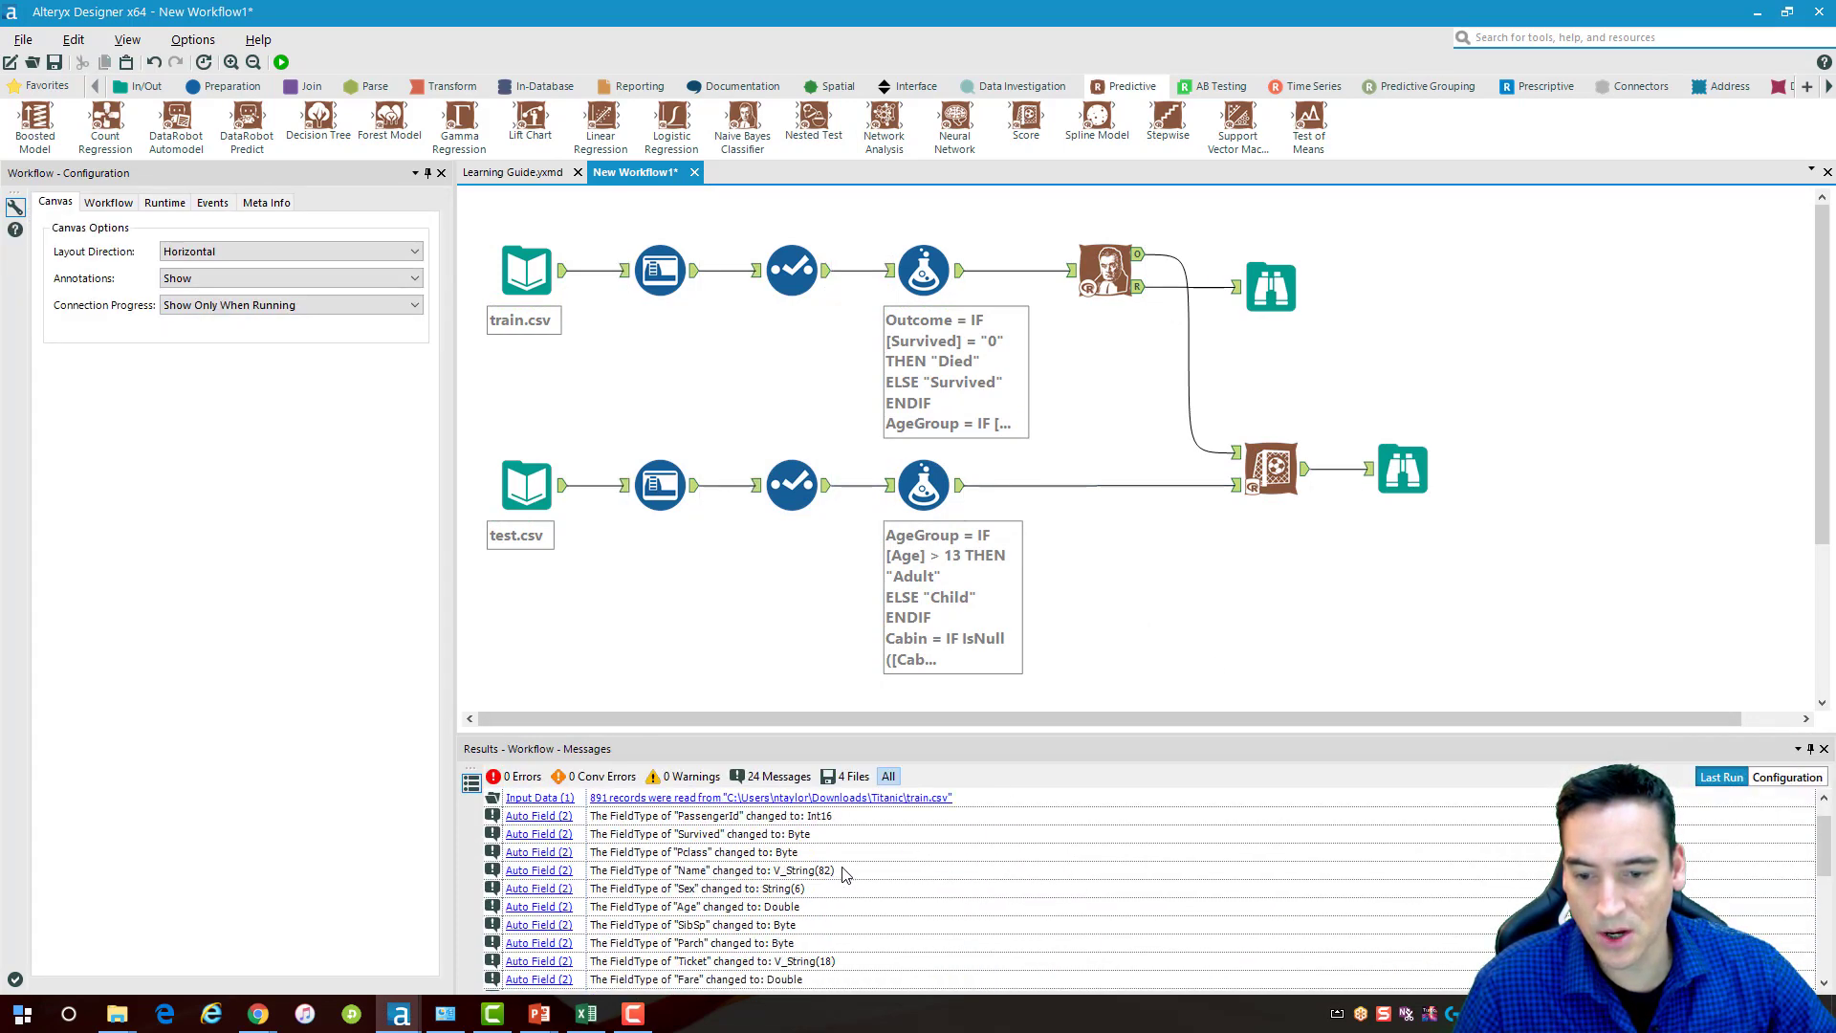
Review the end of the run messages and check the Naive Bayes Classifier's Laplace smoothing setting
{"action": "scroll", "coordinate": [843, 864], "scroll_direction": "down", "scroll_amount": 4}
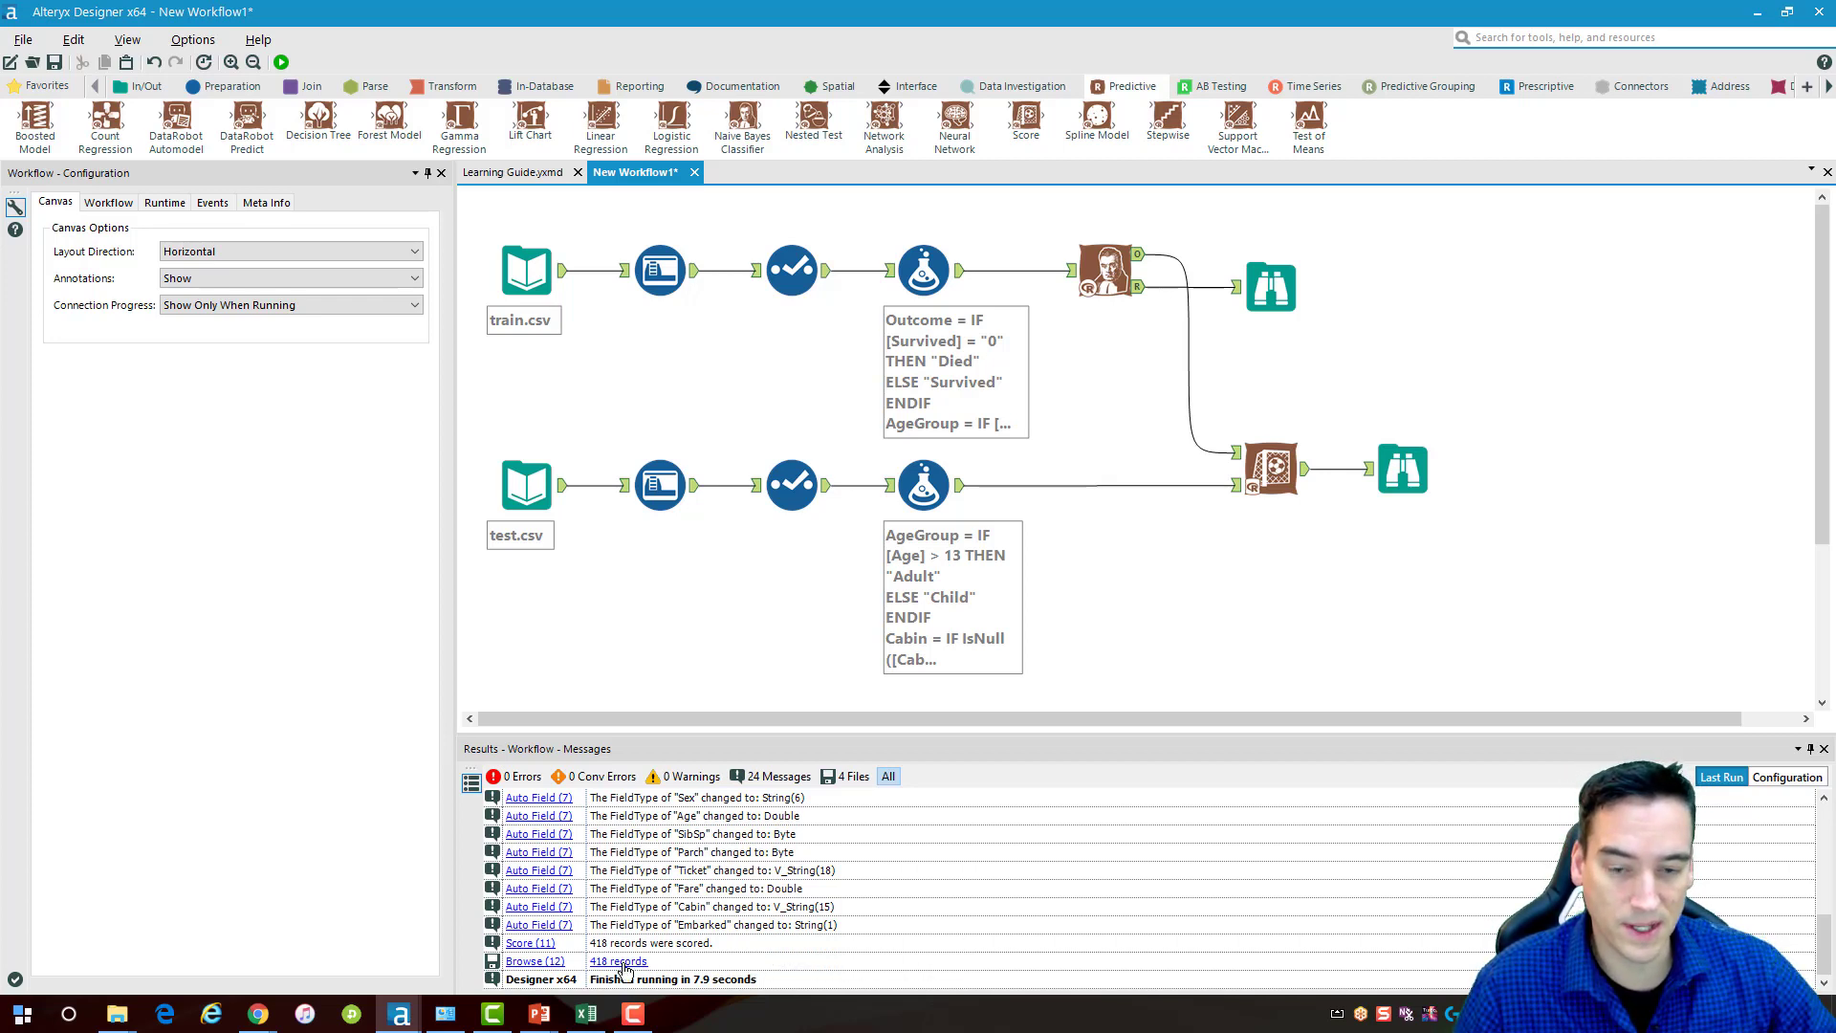
{"action": "left_click", "coordinate": [1105, 278]}
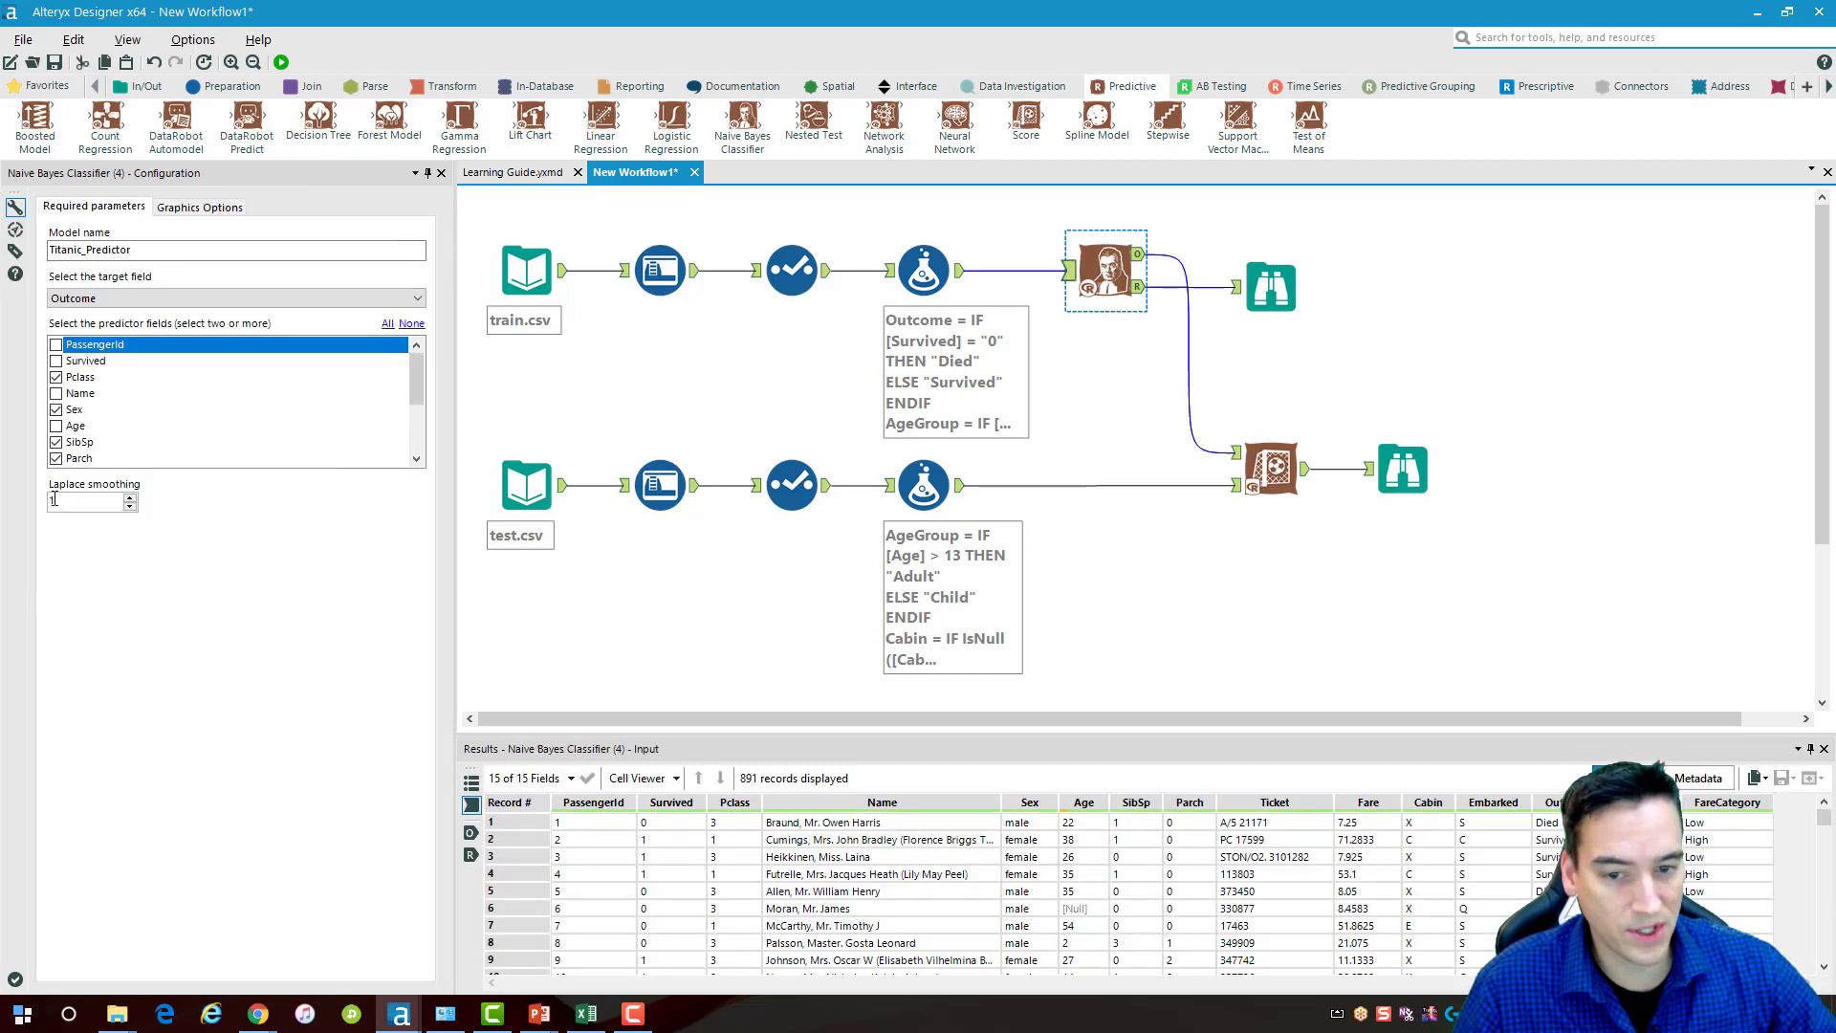
{"action": "left_click", "coordinate": [1204, 656]}
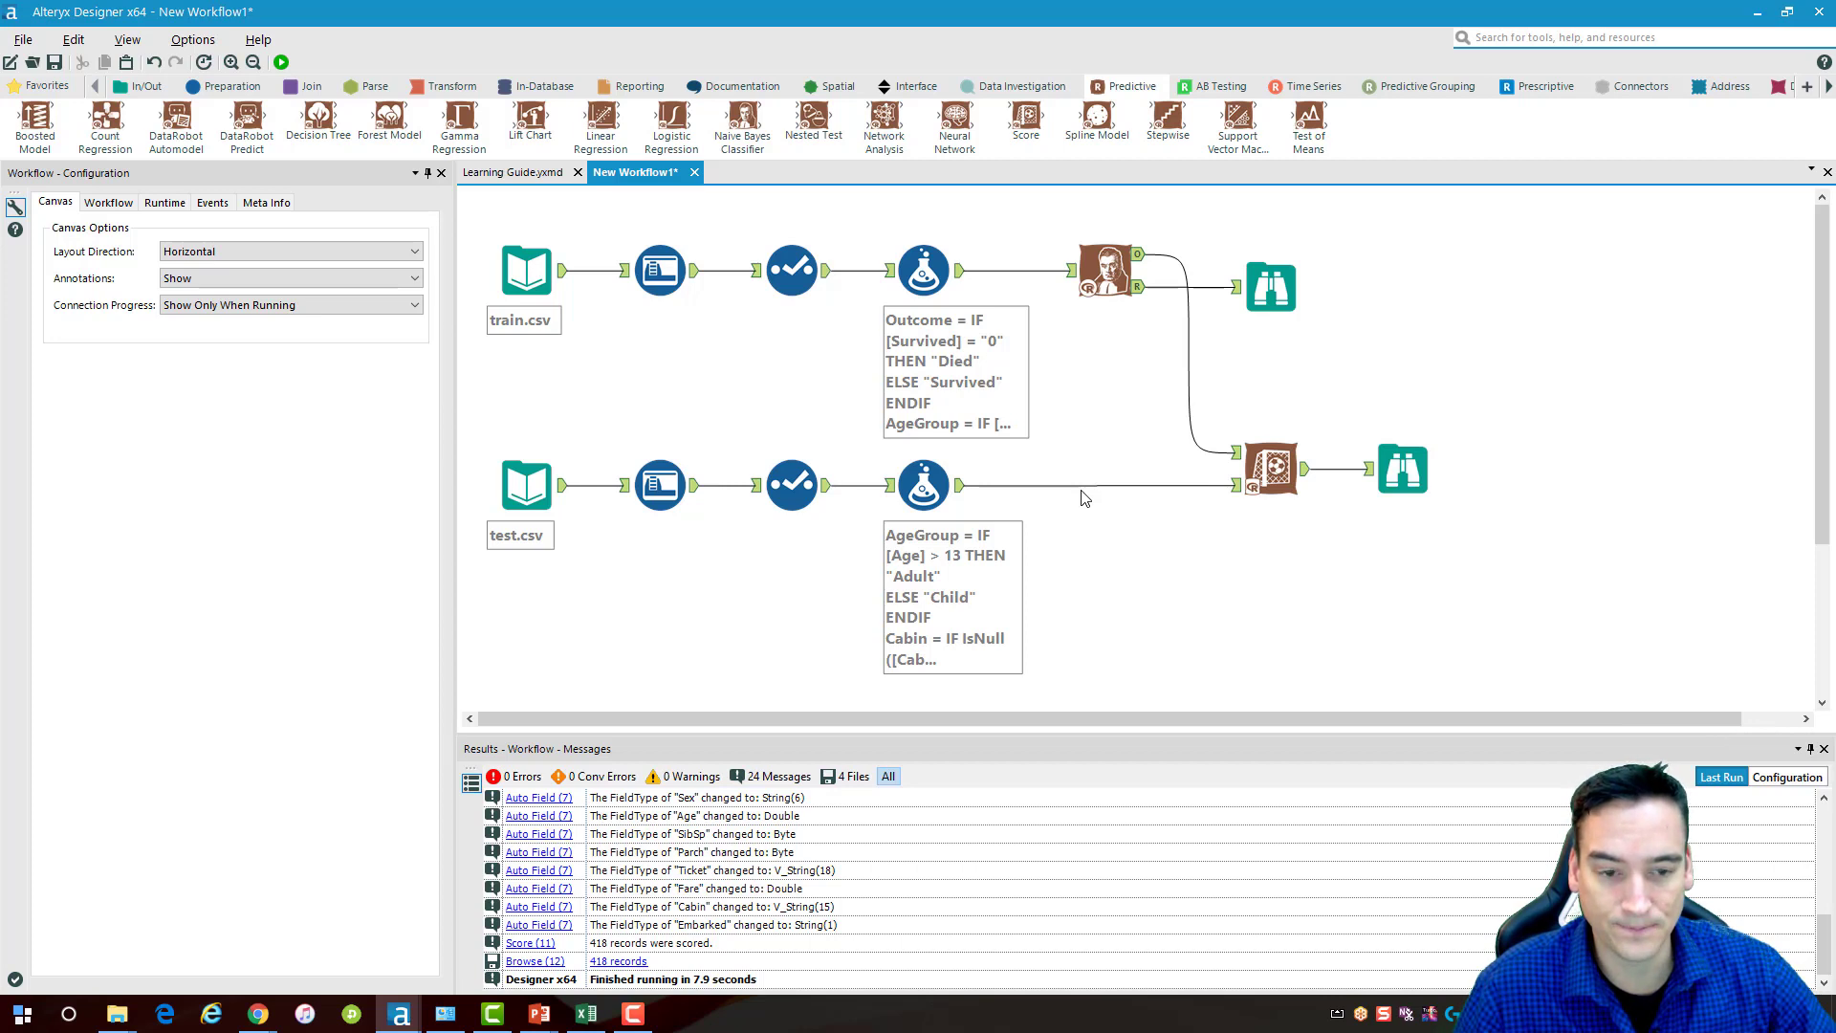
Examine the scored test data in the Score tool's Browse output, comparing the survival scores of records 1, 2, 5, 7 and 9
{"action": "left_click", "coordinate": [1406, 469]}
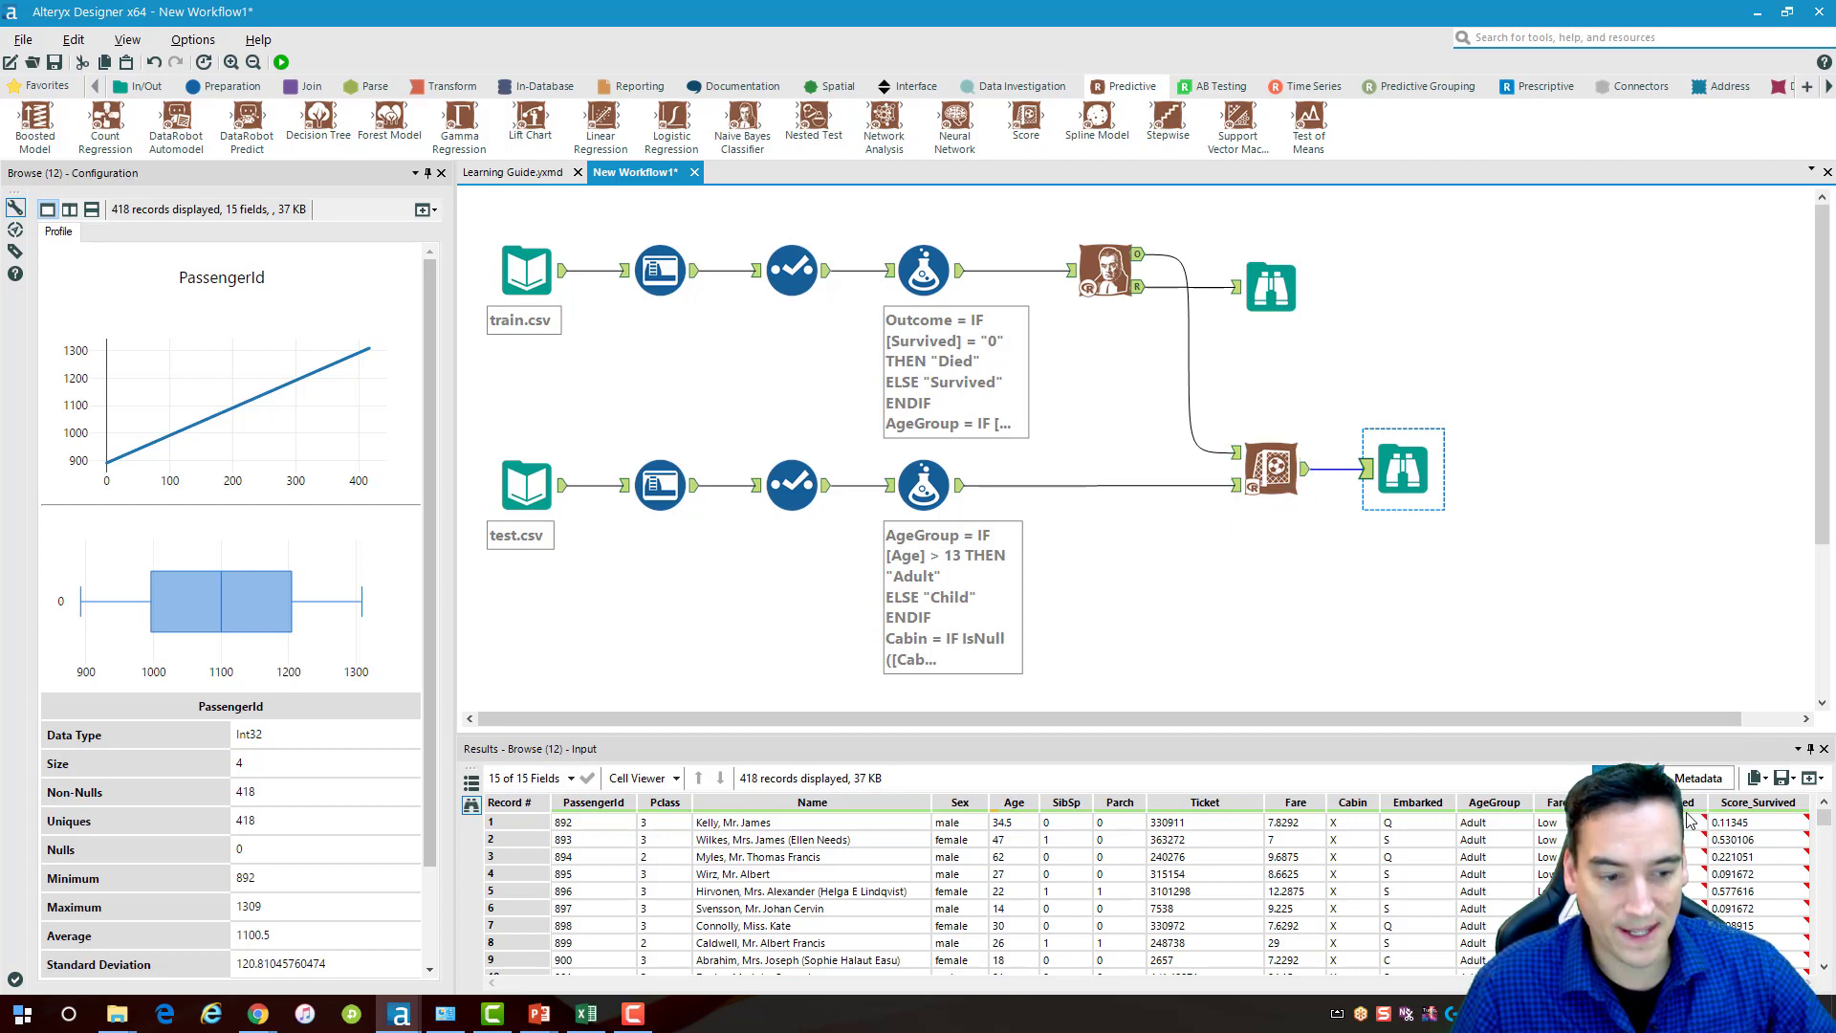
{"action": "left_click", "coordinate": [566, 823]}
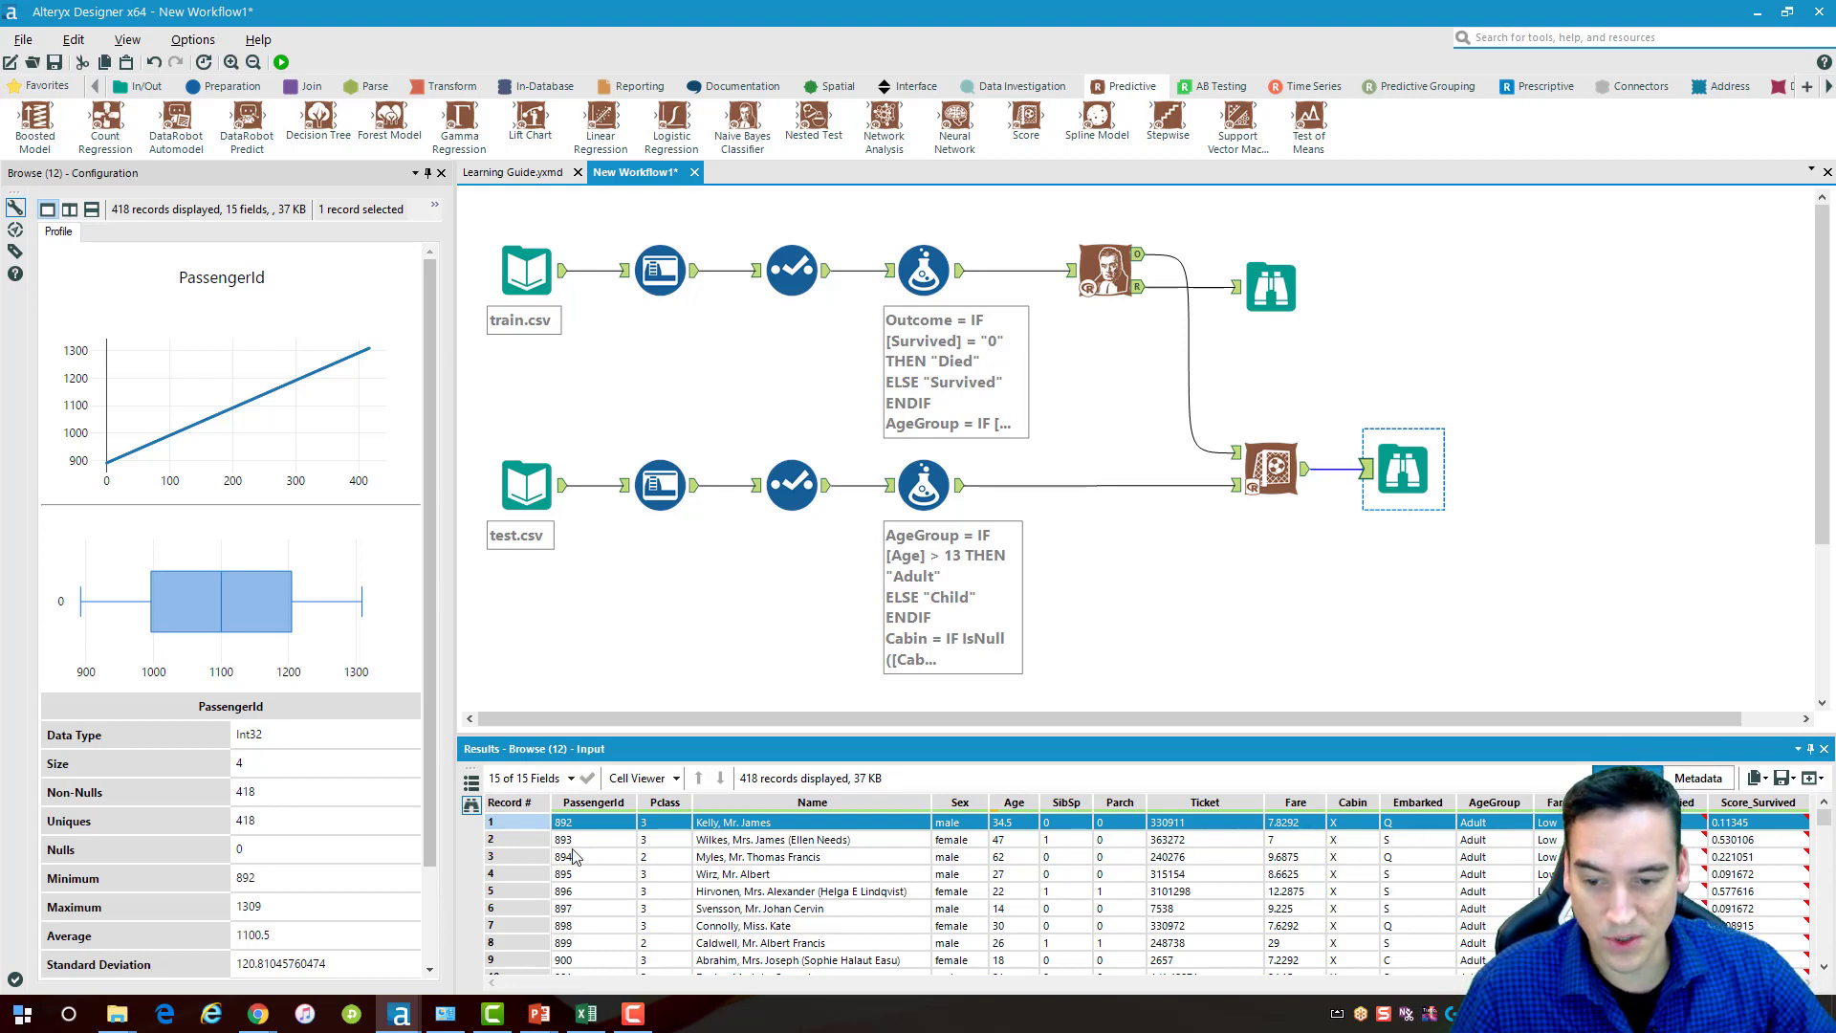
{"action": "left_click", "coordinate": [524, 841]}
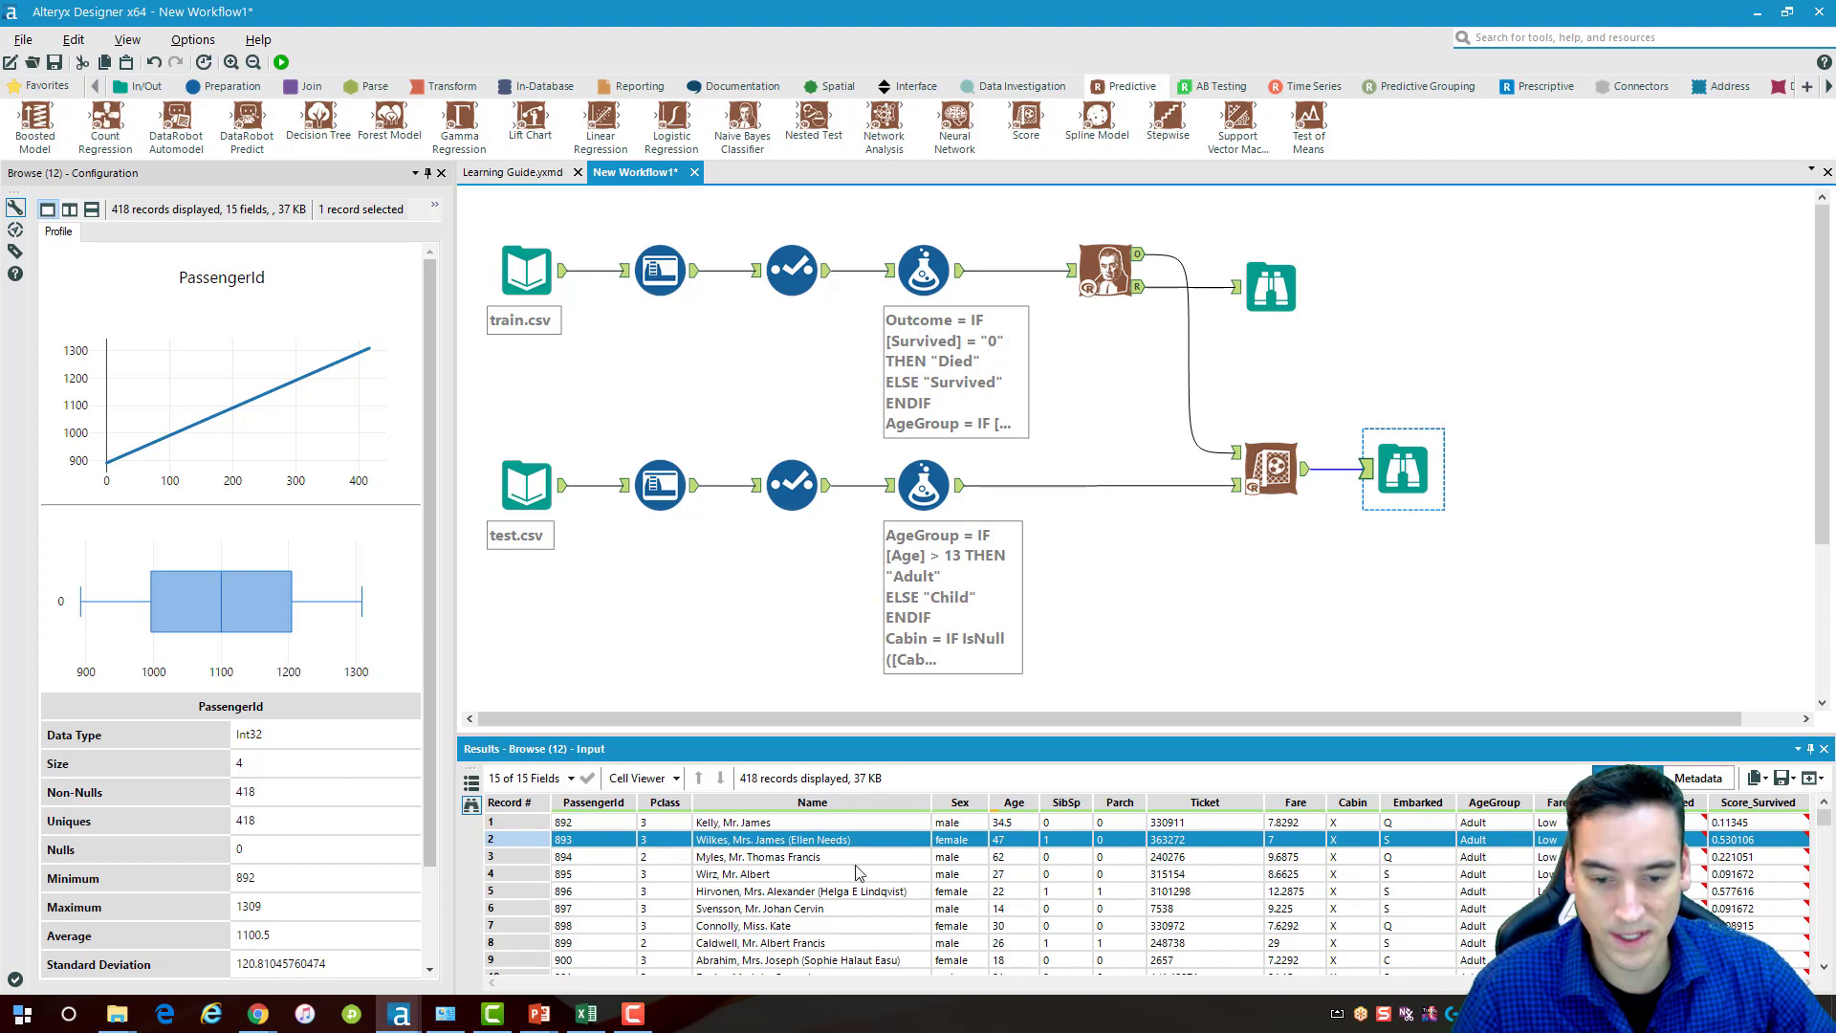
{"action": "left_click", "coordinate": [523, 891]}
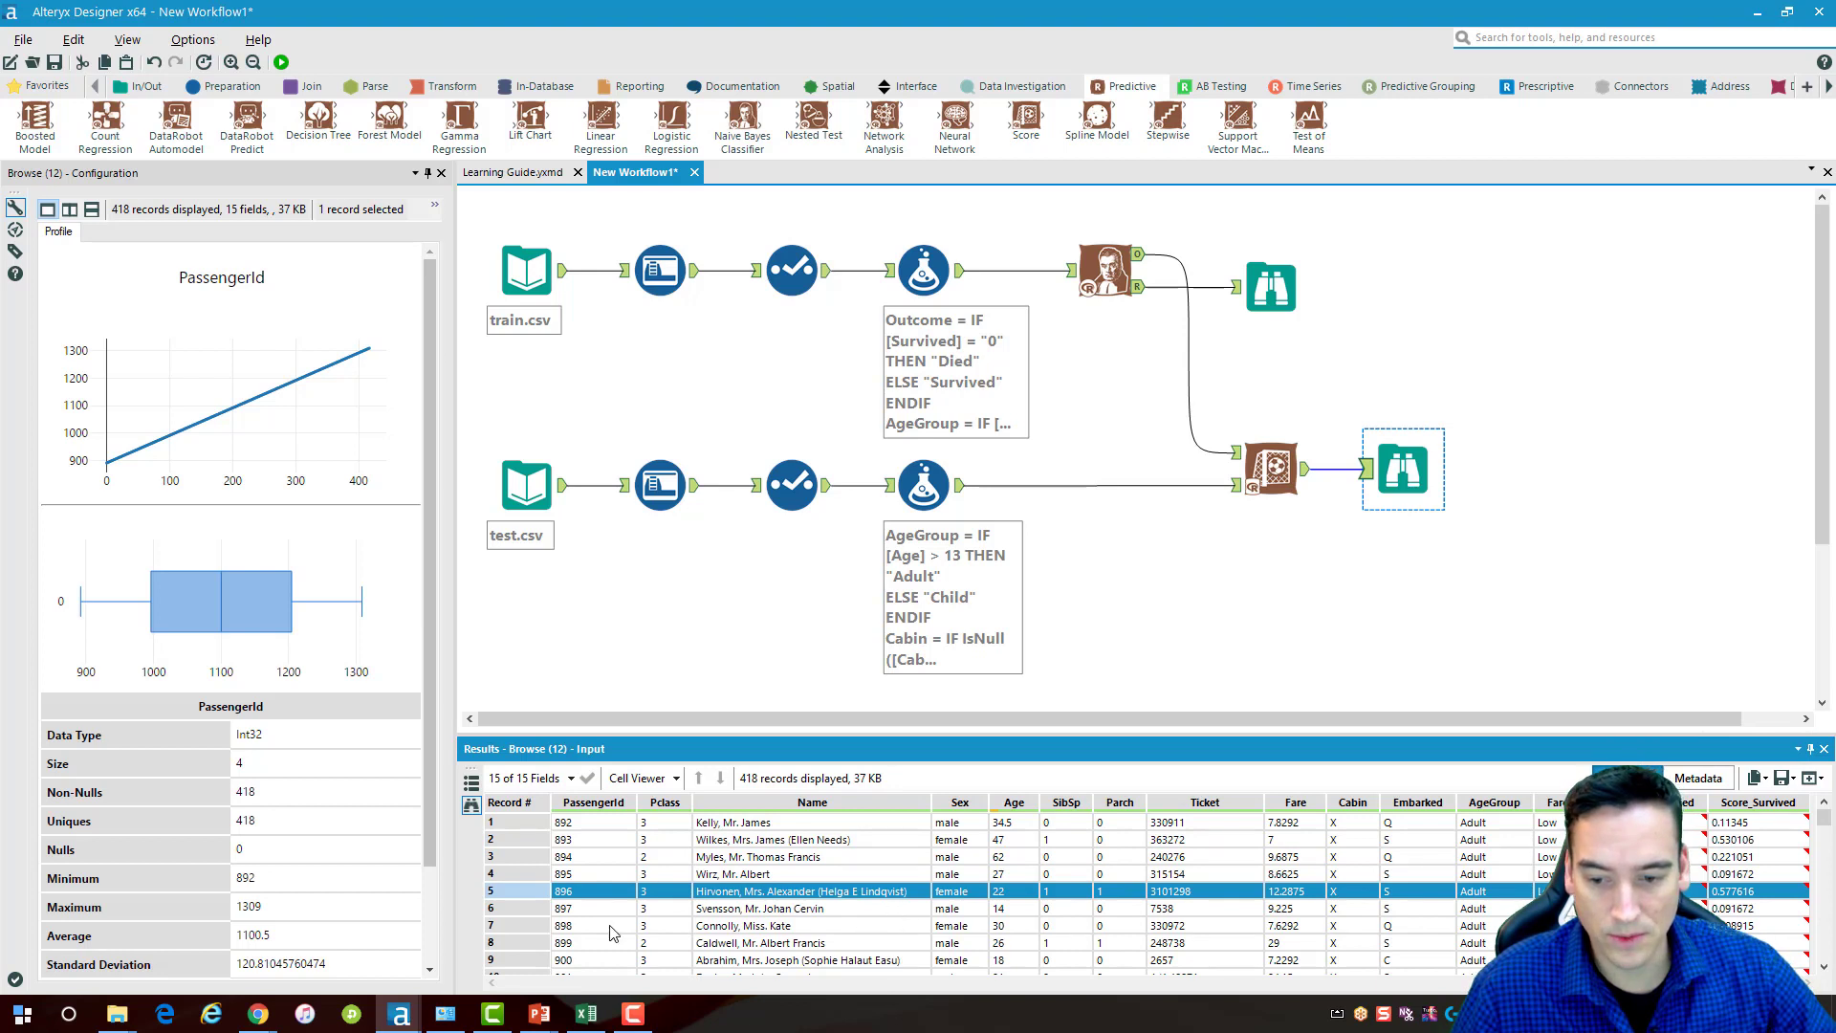
{"action": "left_click", "coordinate": [515, 925]}
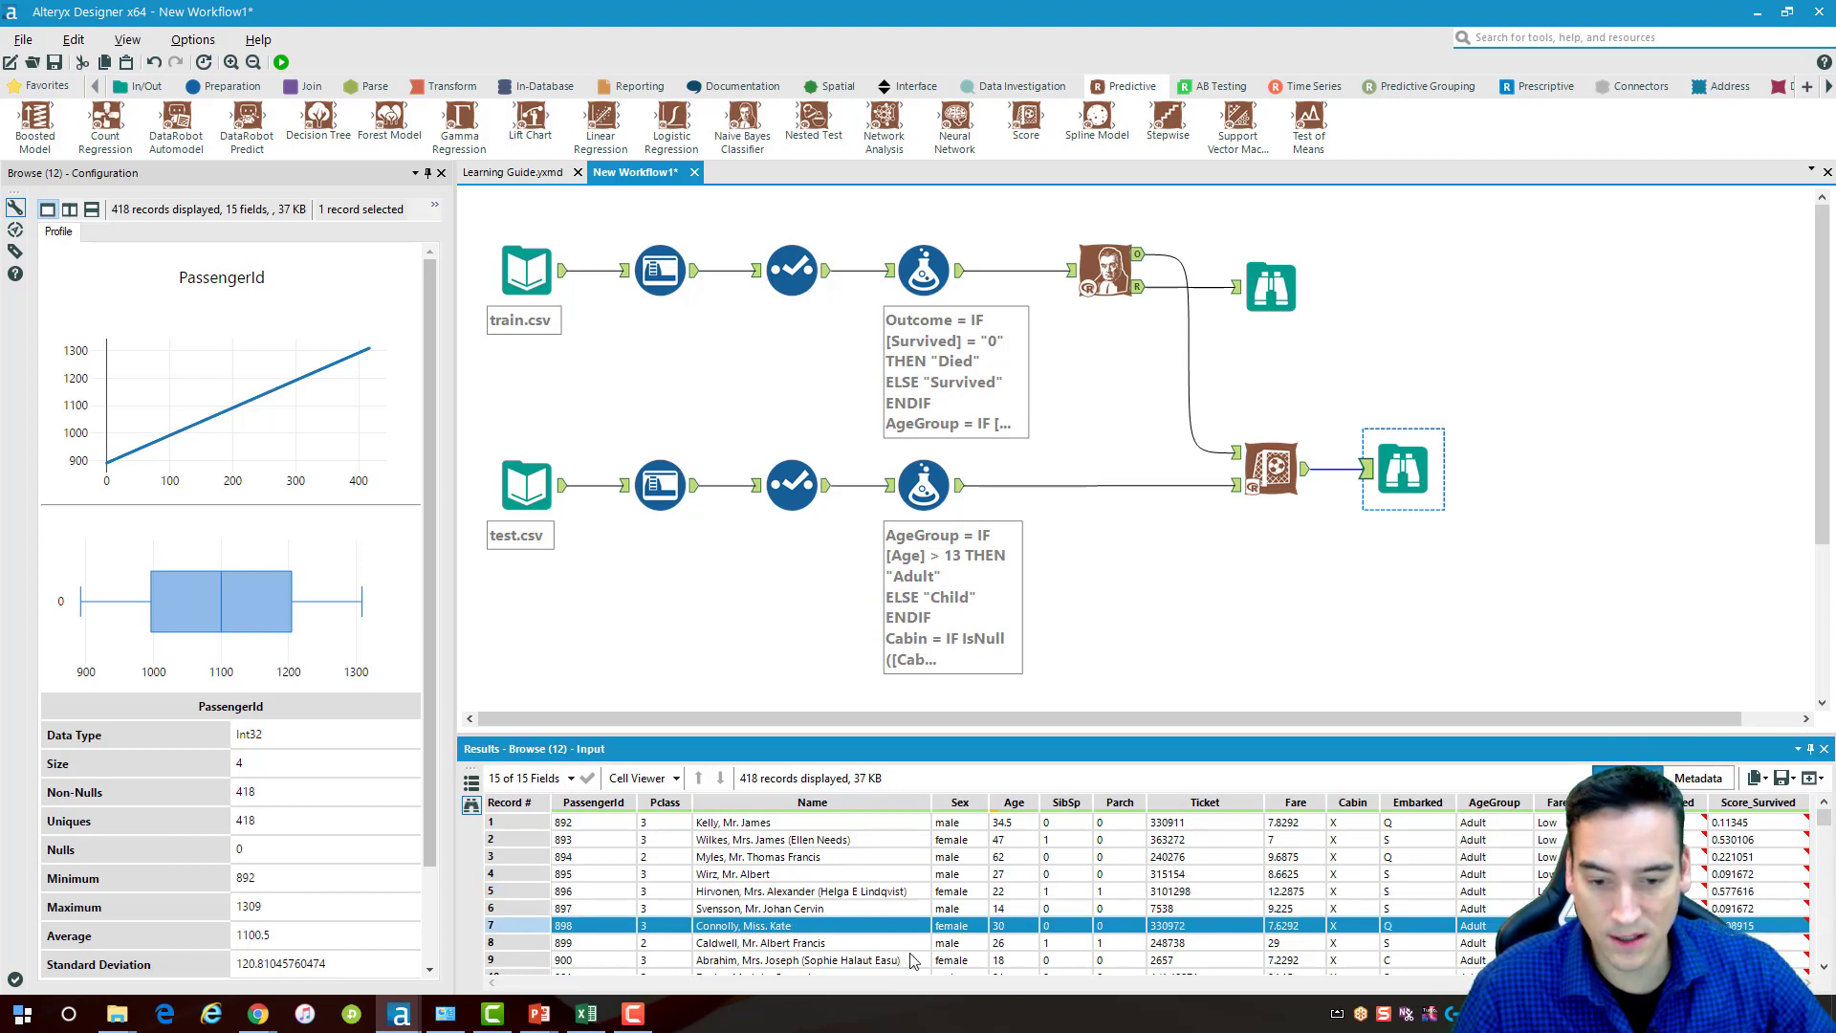
{"action": "left_click", "coordinate": [523, 958]}
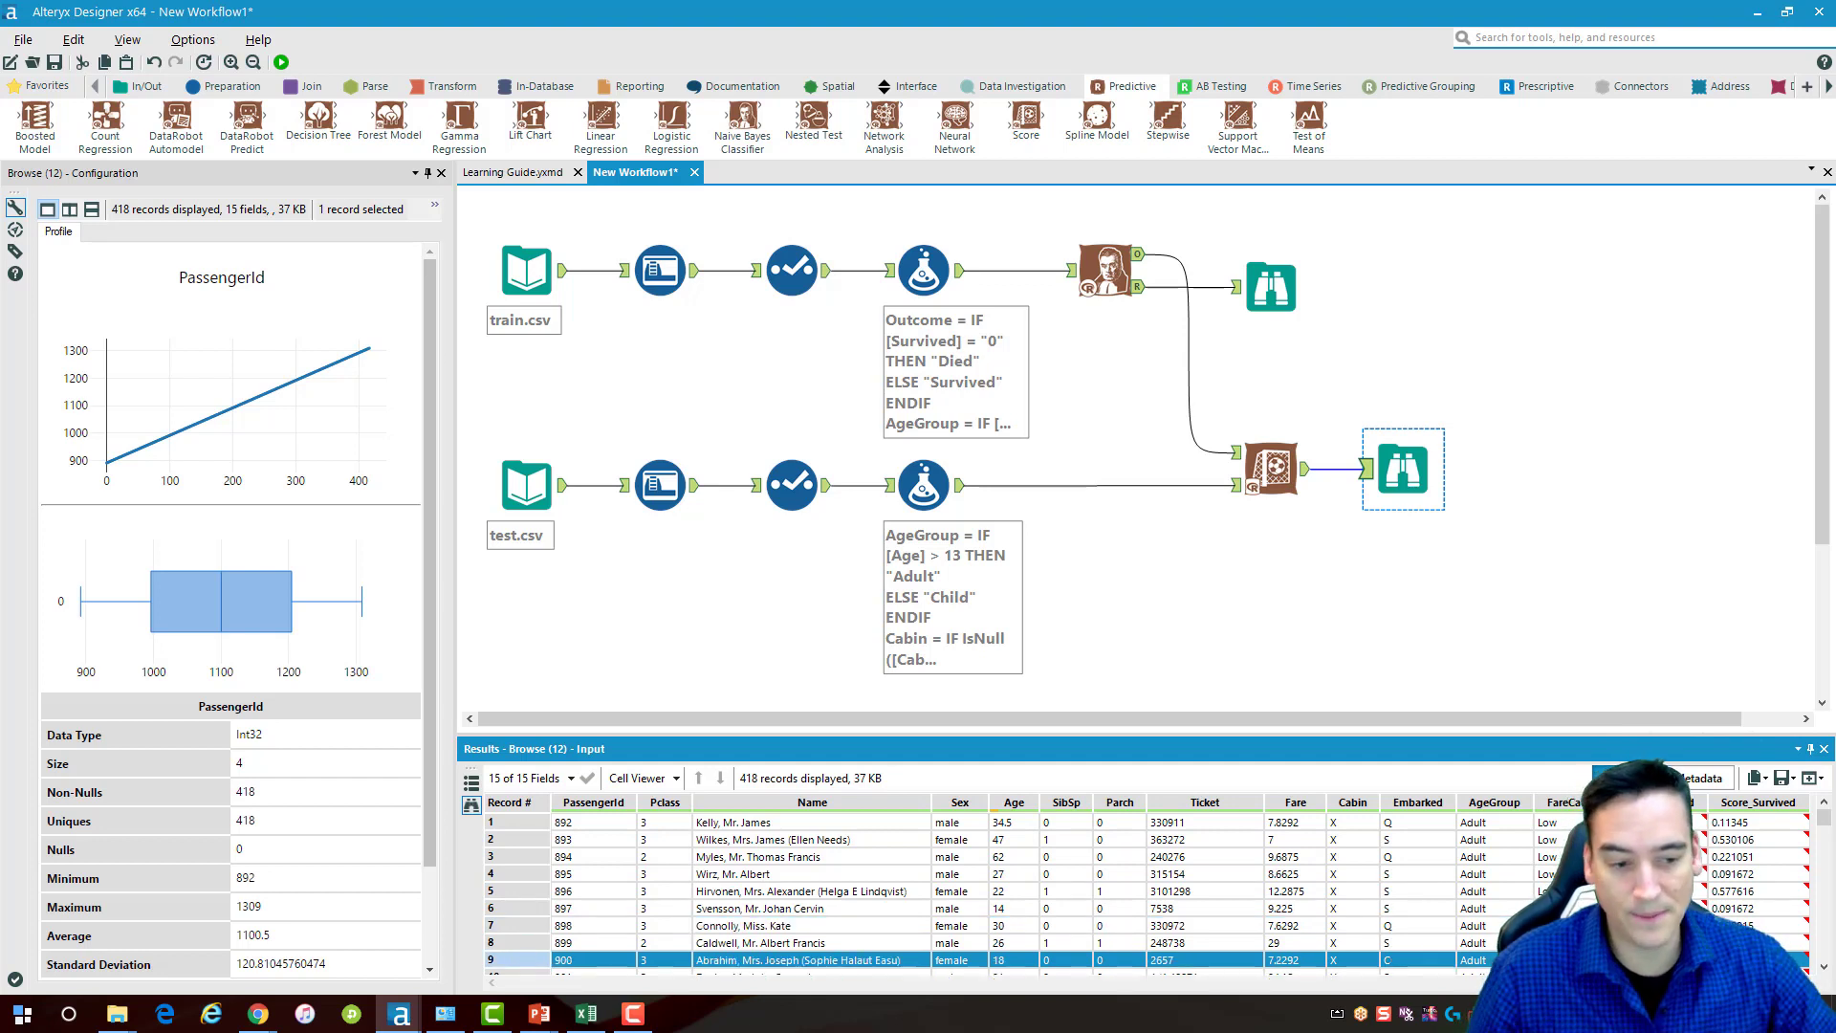
{"action": "scroll", "coordinate": [1393, 892], "scroll_direction": "down", "scroll_amount": 3}
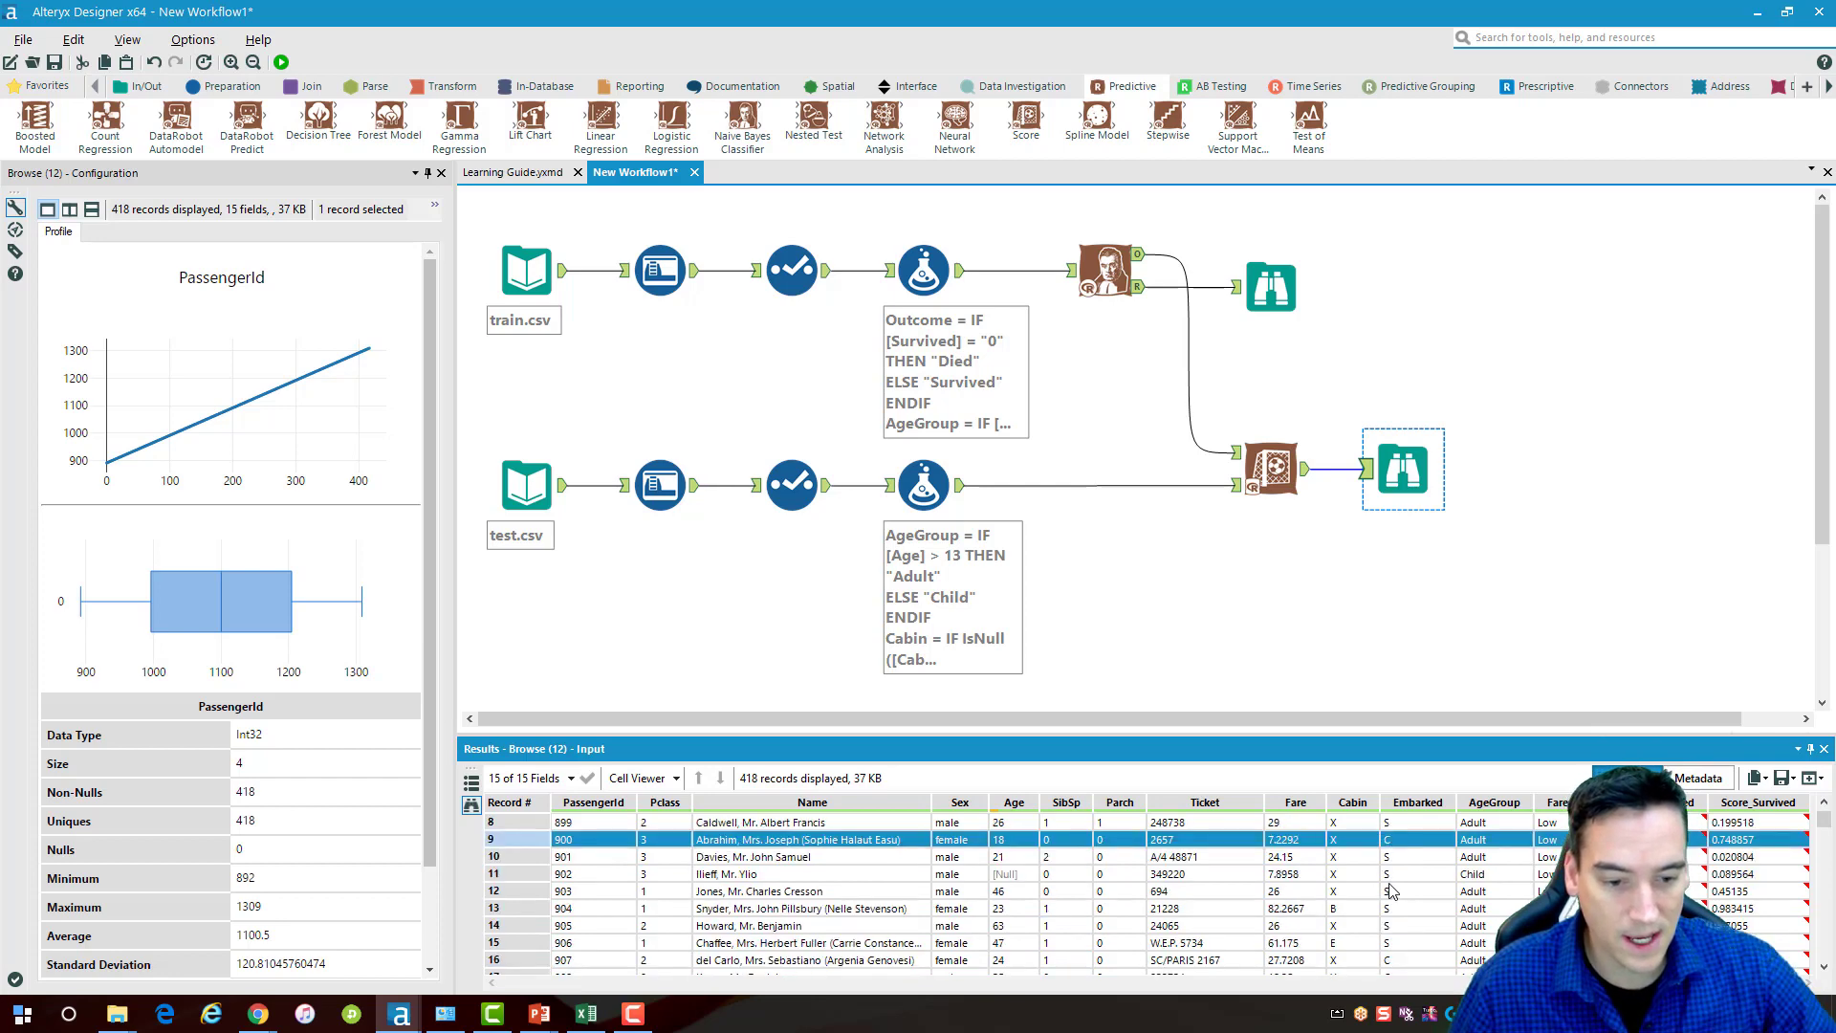
{"action": "scroll", "coordinate": [1348, 918], "scroll_direction": "down", "scroll_amount": 4}
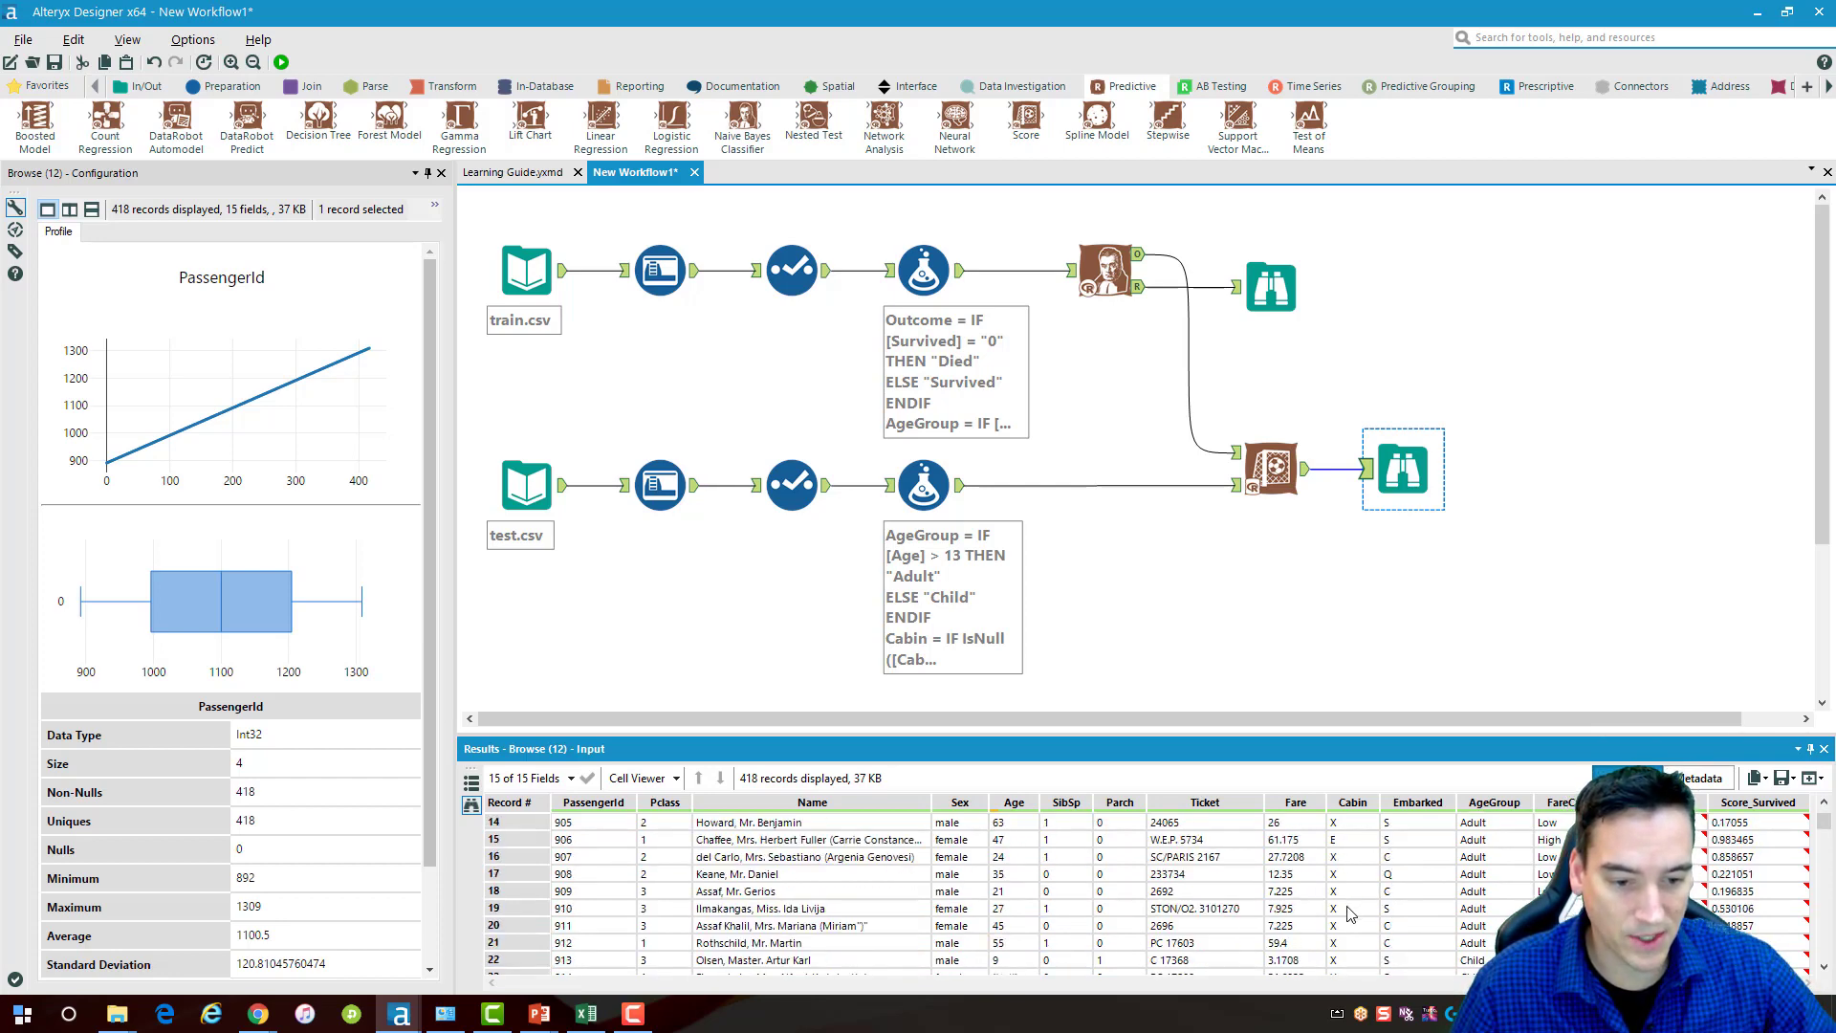
{"action": "scroll", "coordinate": [1358, 919], "scroll_direction": "up", "scroll_amount": 5}
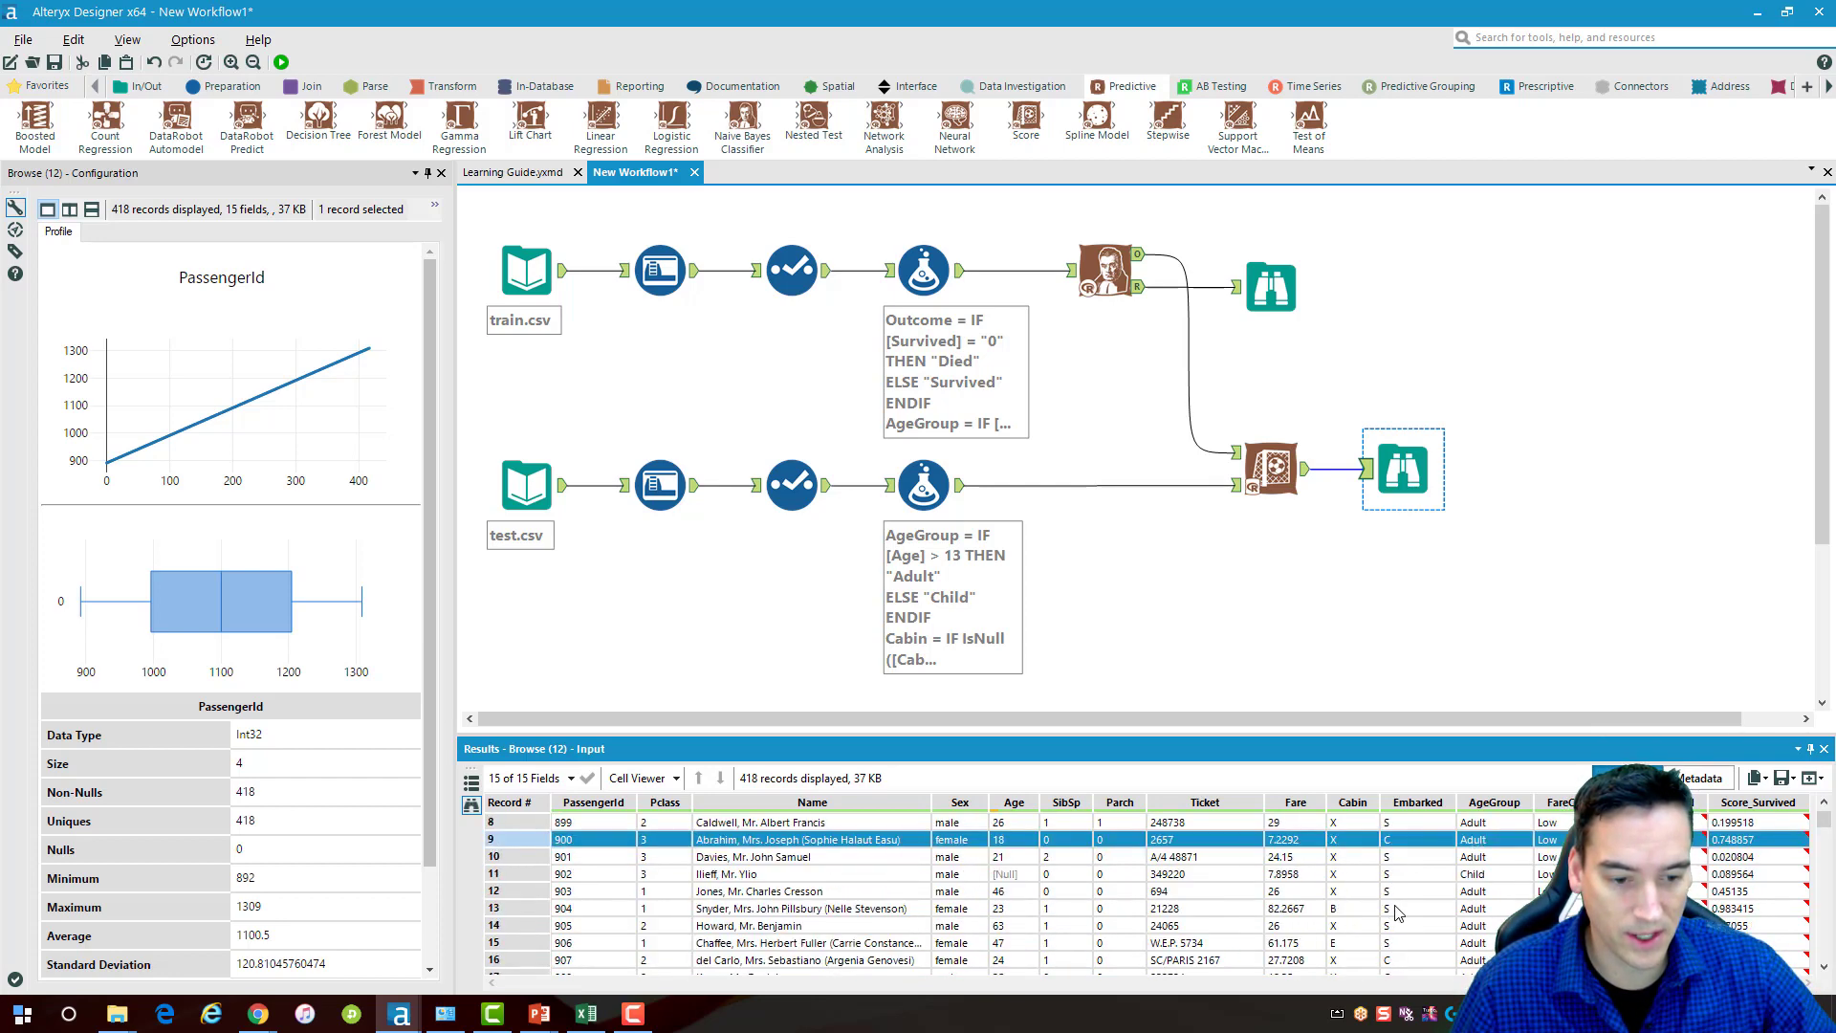
{"action": "scroll", "coordinate": [1425, 885], "scroll_direction": "up", "scroll_amount": 3}
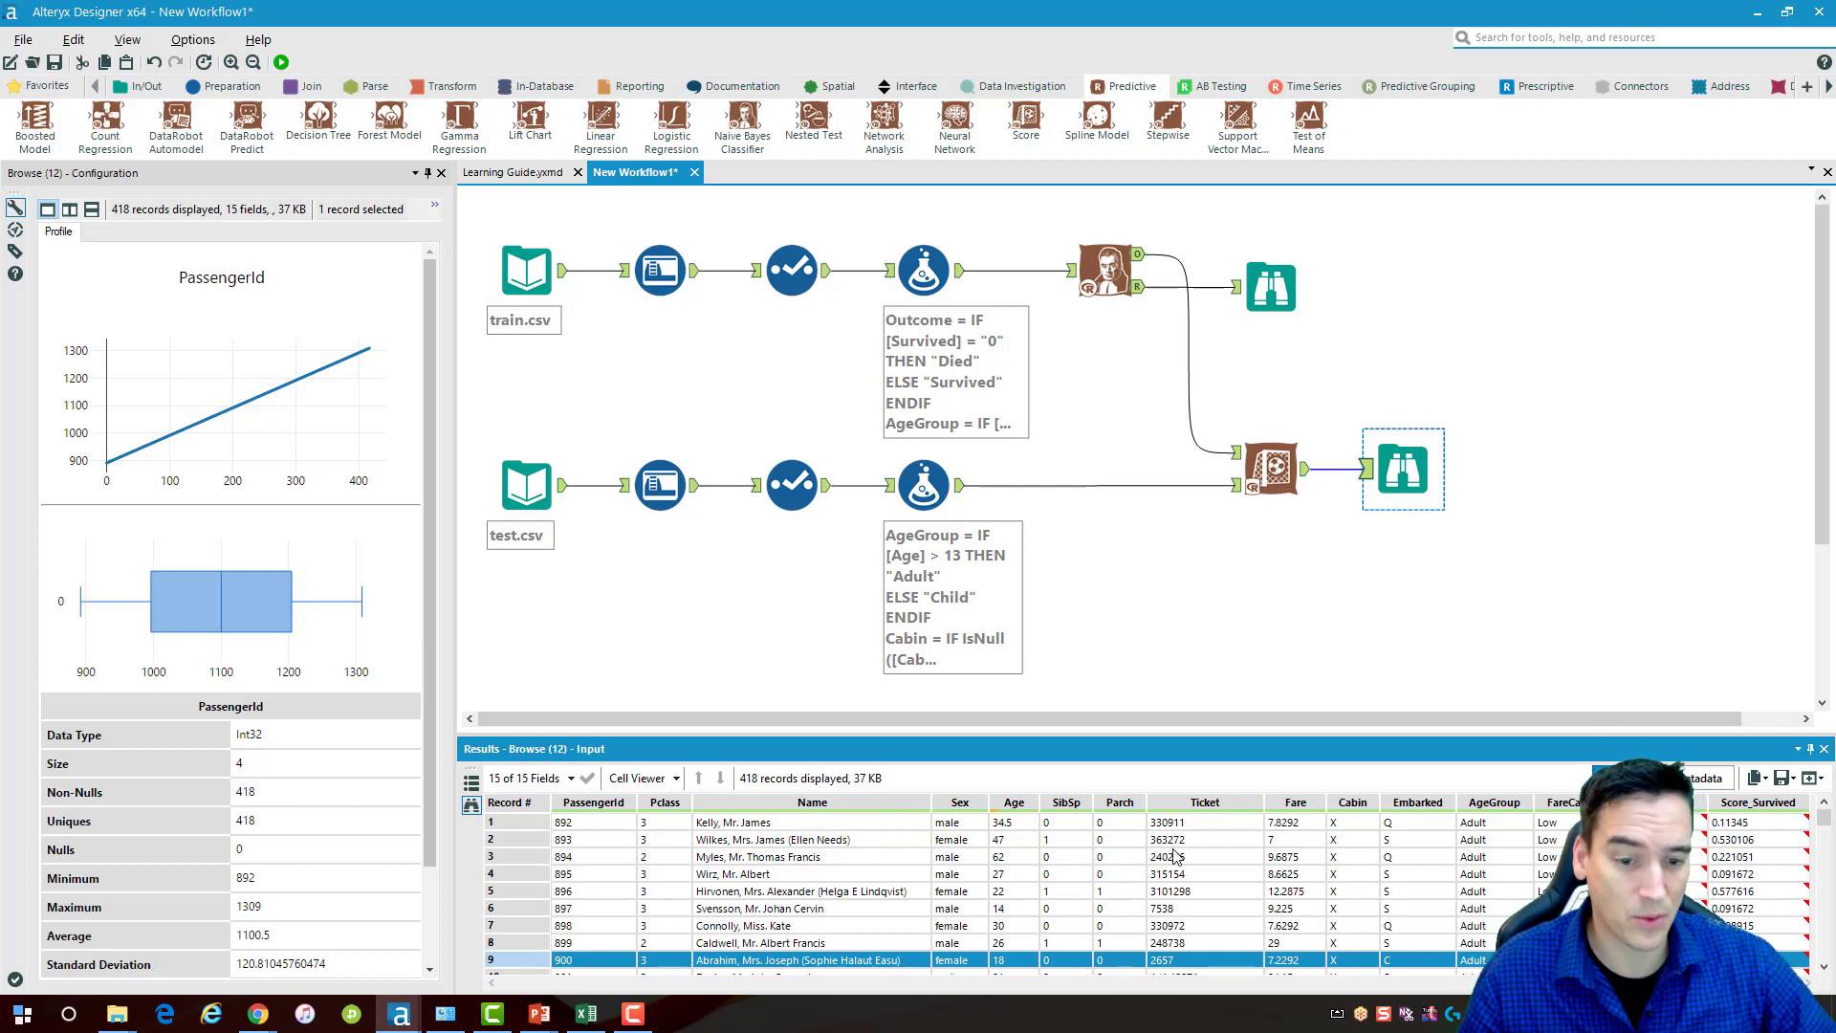
Look through the remaining scored records, inspect the scores of record 343, and return to the first record
{"action": "scroll", "coordinate": [1175, 856], "scroll_direction": "down", "scroll_amount": 3}
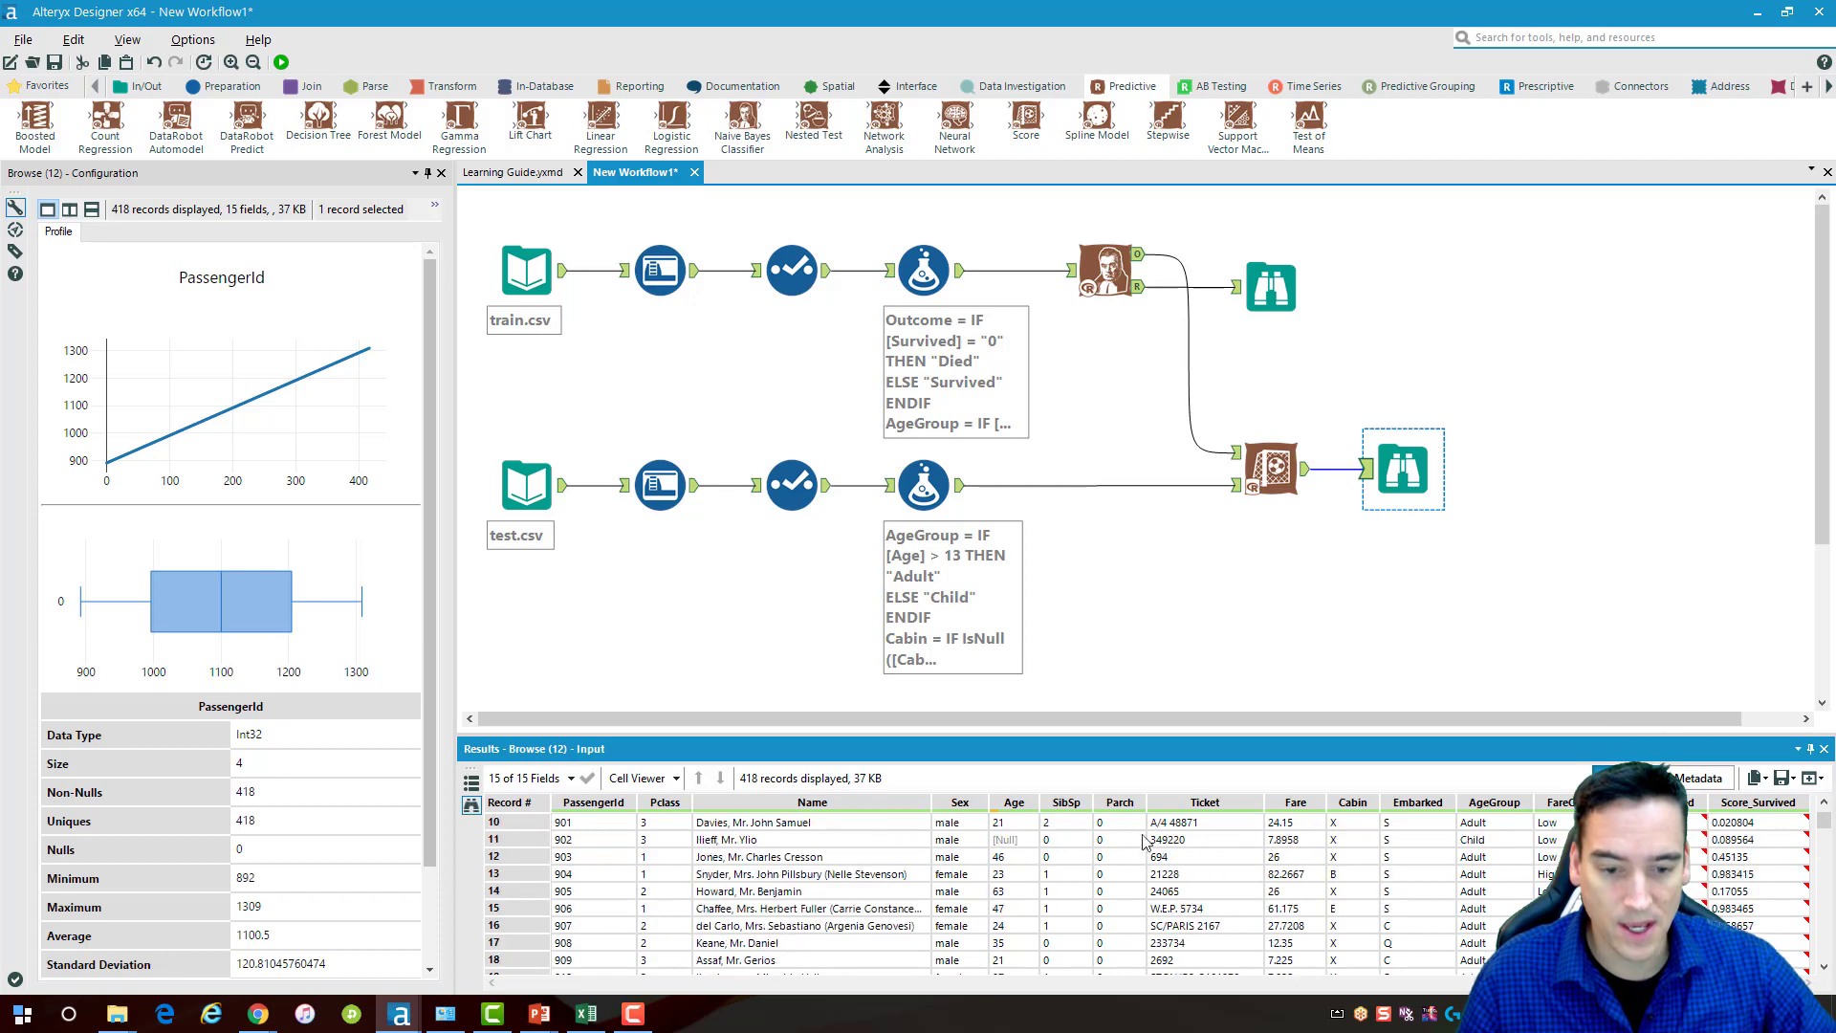
{"action": "left_click", "coordinate": [1121, 825]}
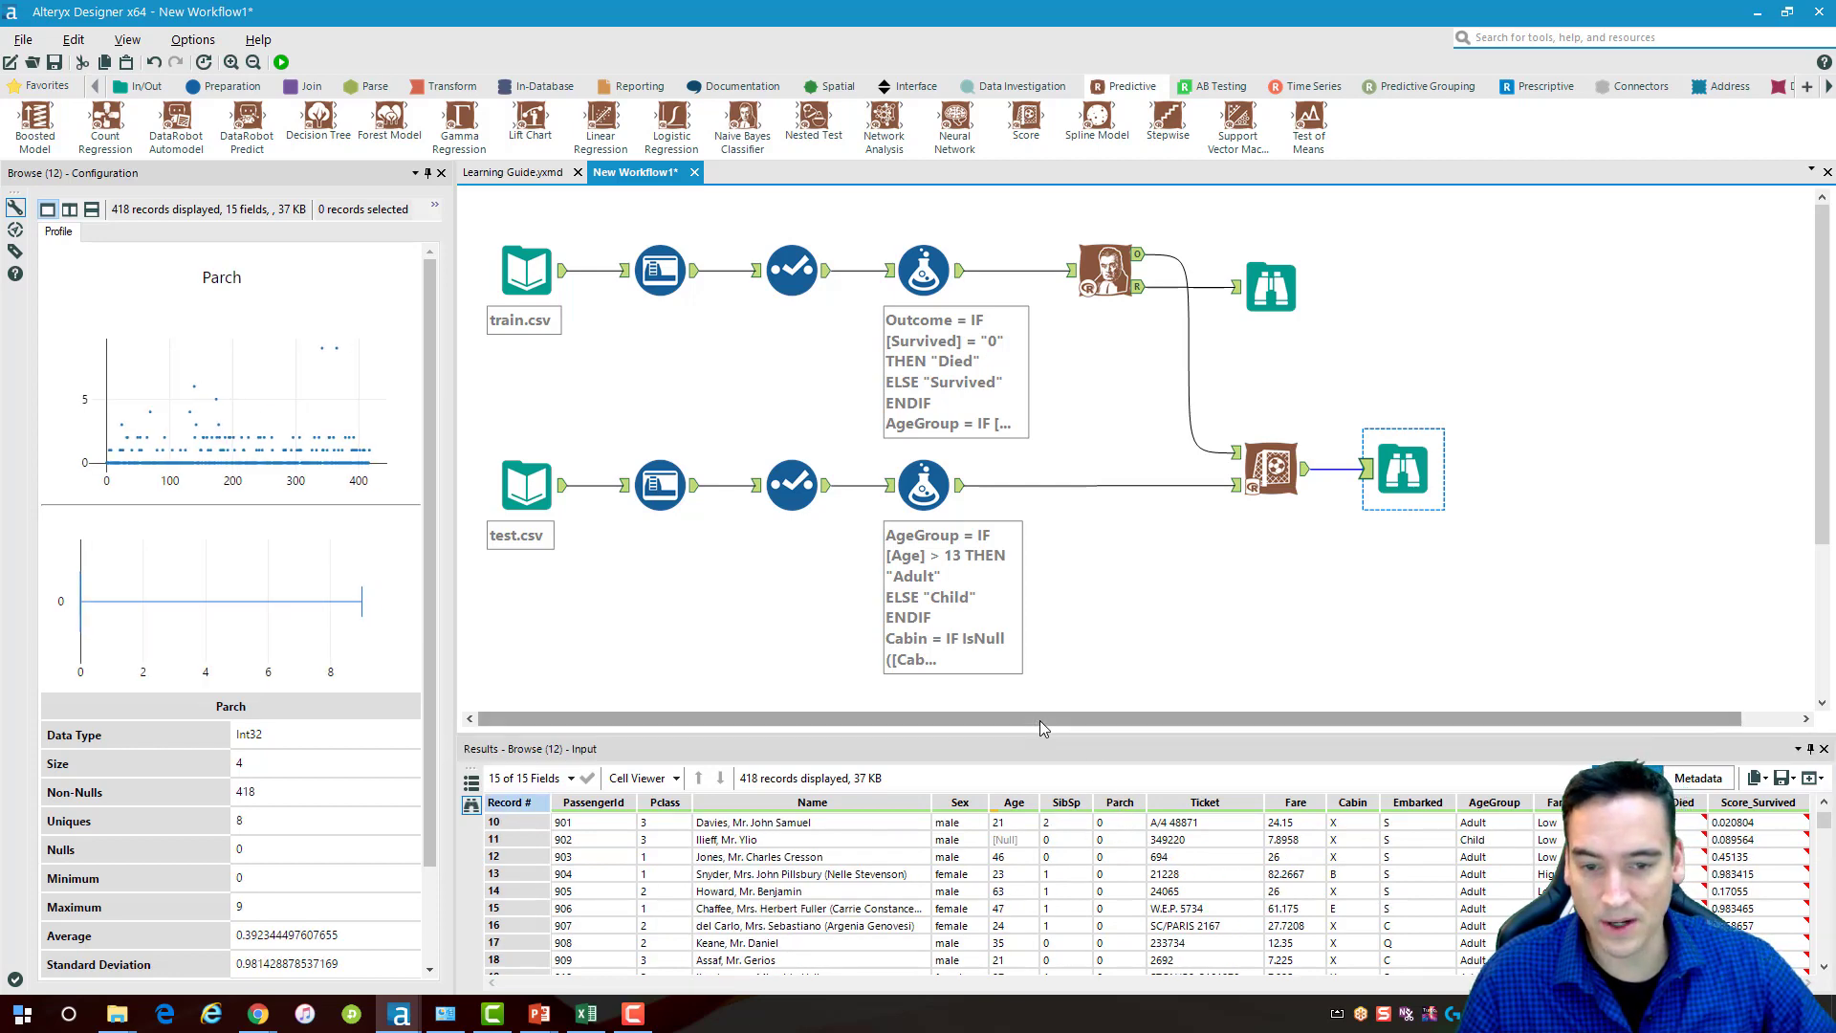
{"action": "scroll", "coordinate": [1103, 899], "scroll_direction": "down", "scroll_amount": 2}
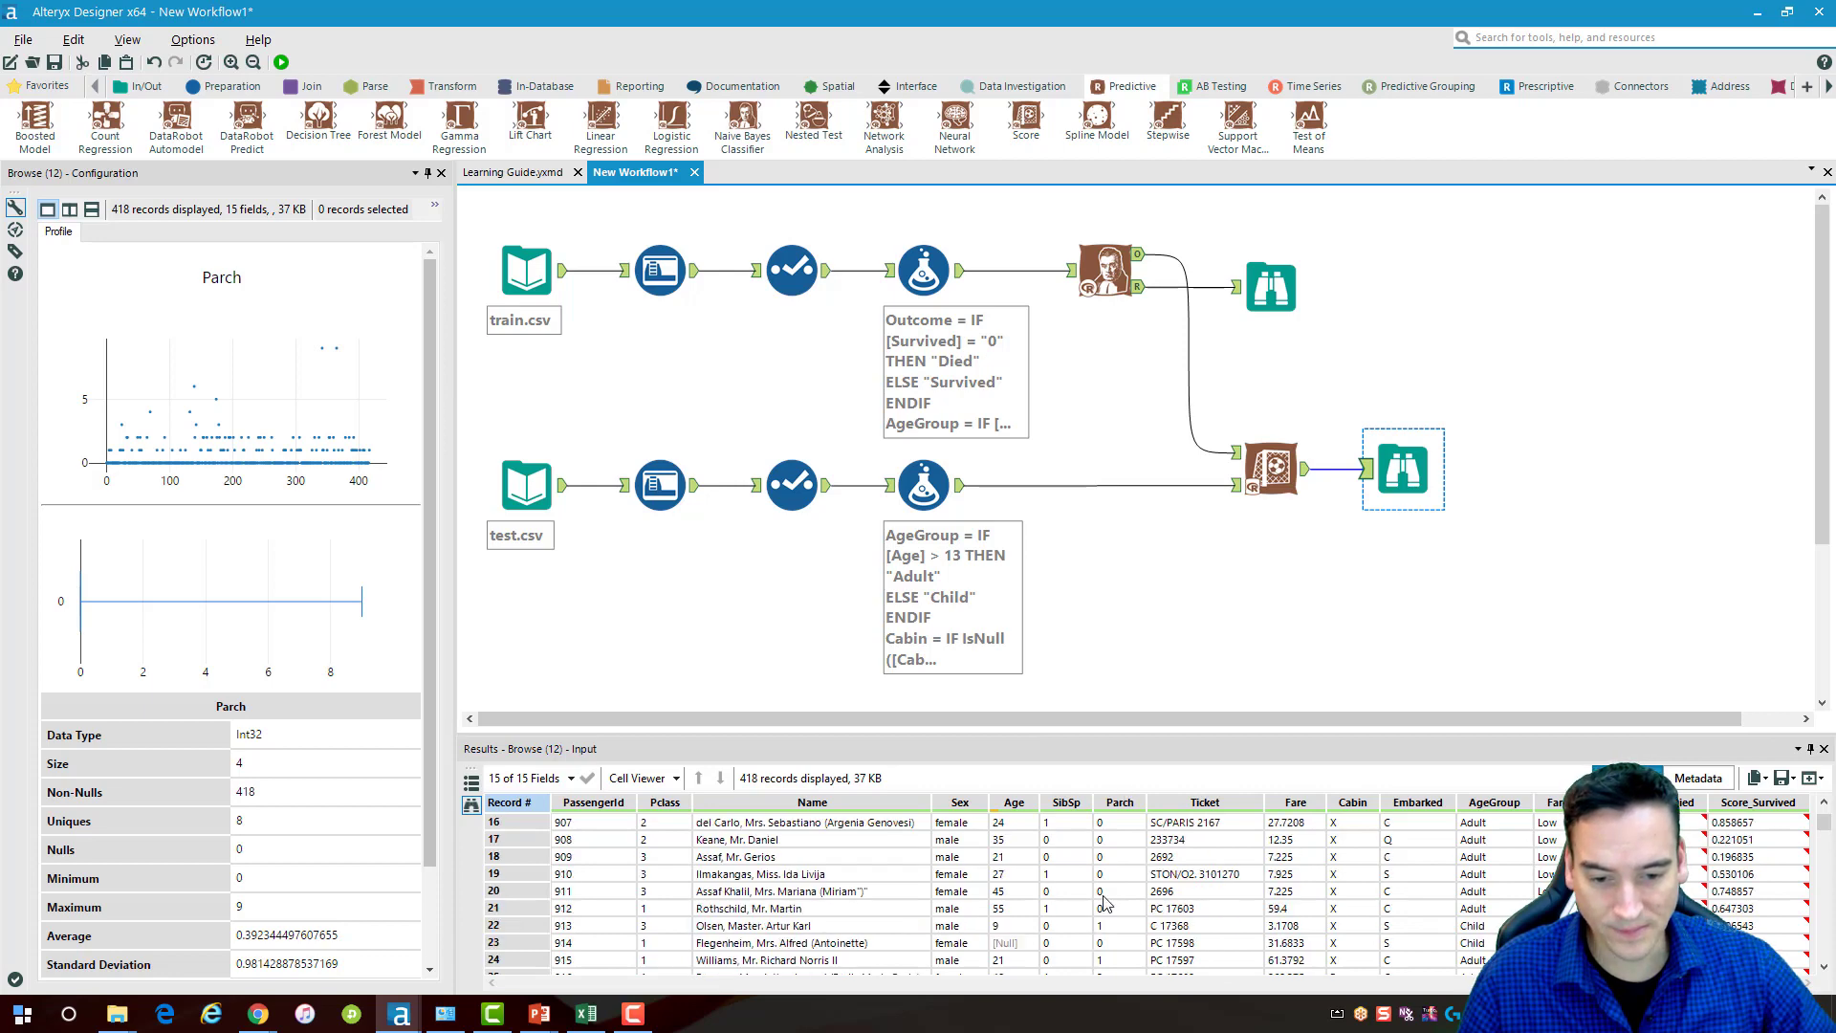
{"action": "scroll", "coordinate": [1109, 902], "scroll_direction": "down", "scroll_amount": 13}
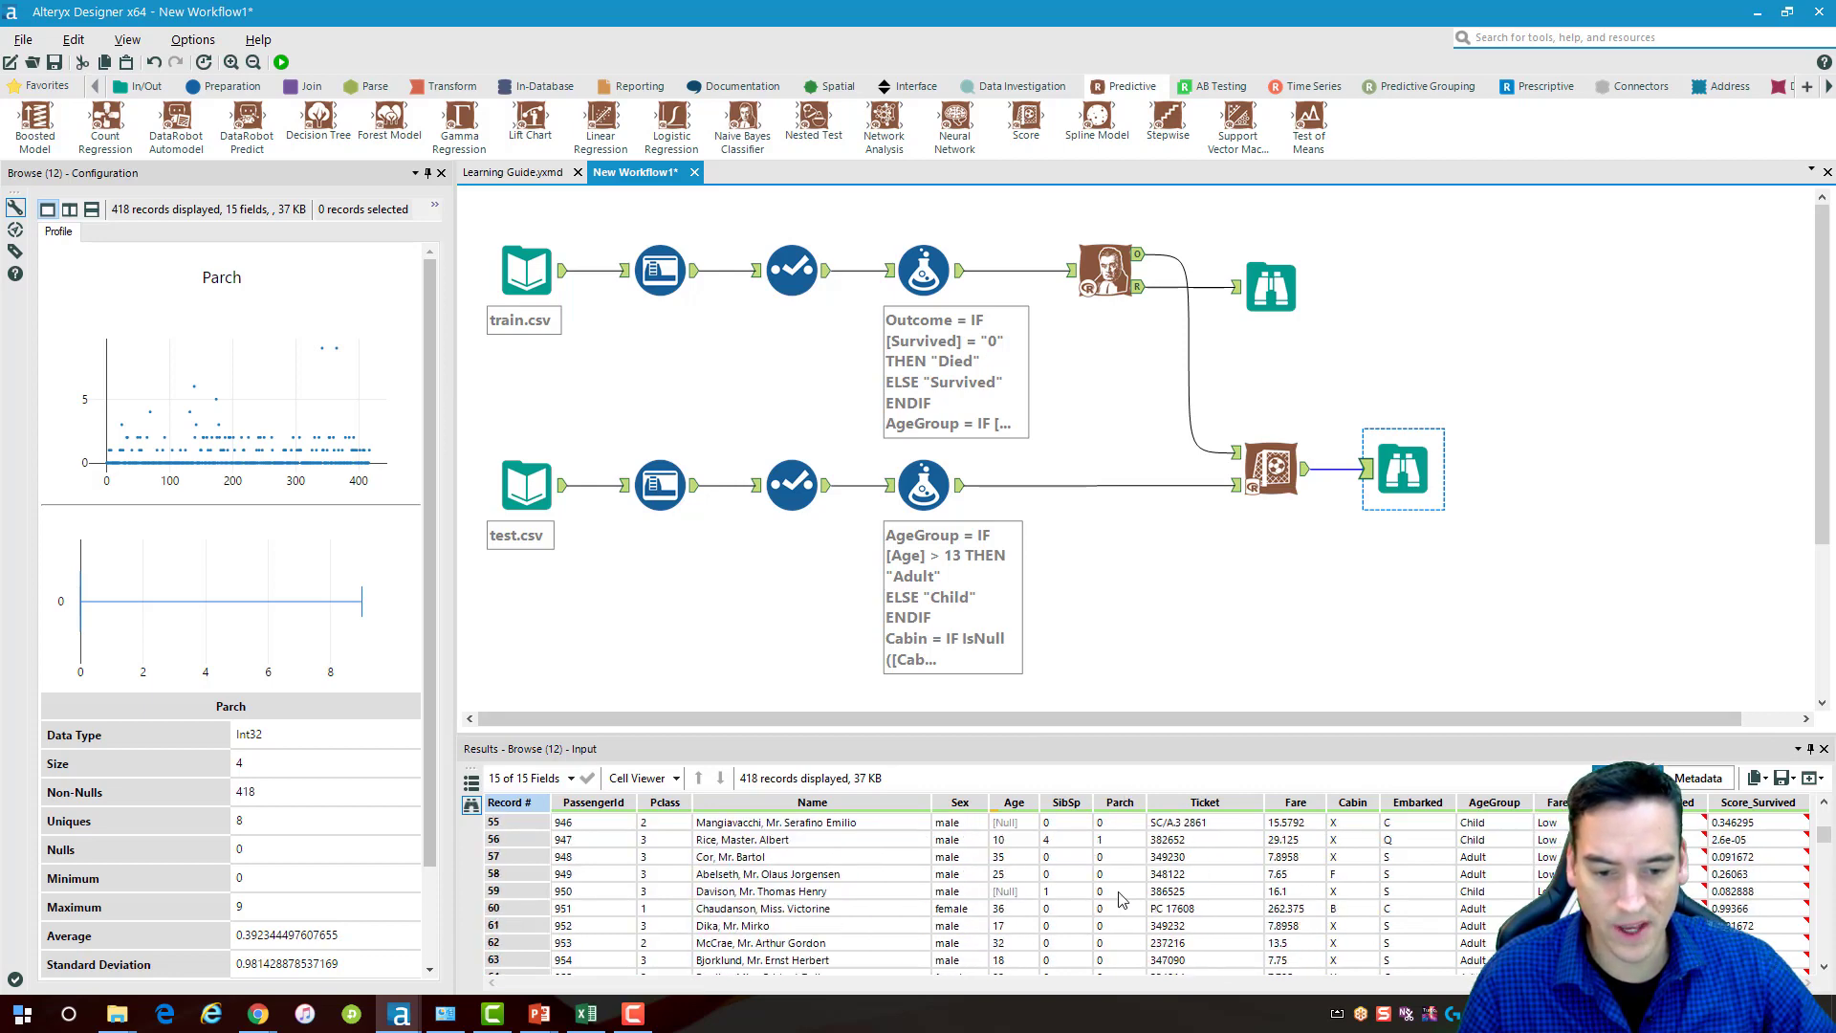
{"action": "scroll", "coordinate": [1122, 899], "scroll_direction": "down", "scroll_amount": 13}
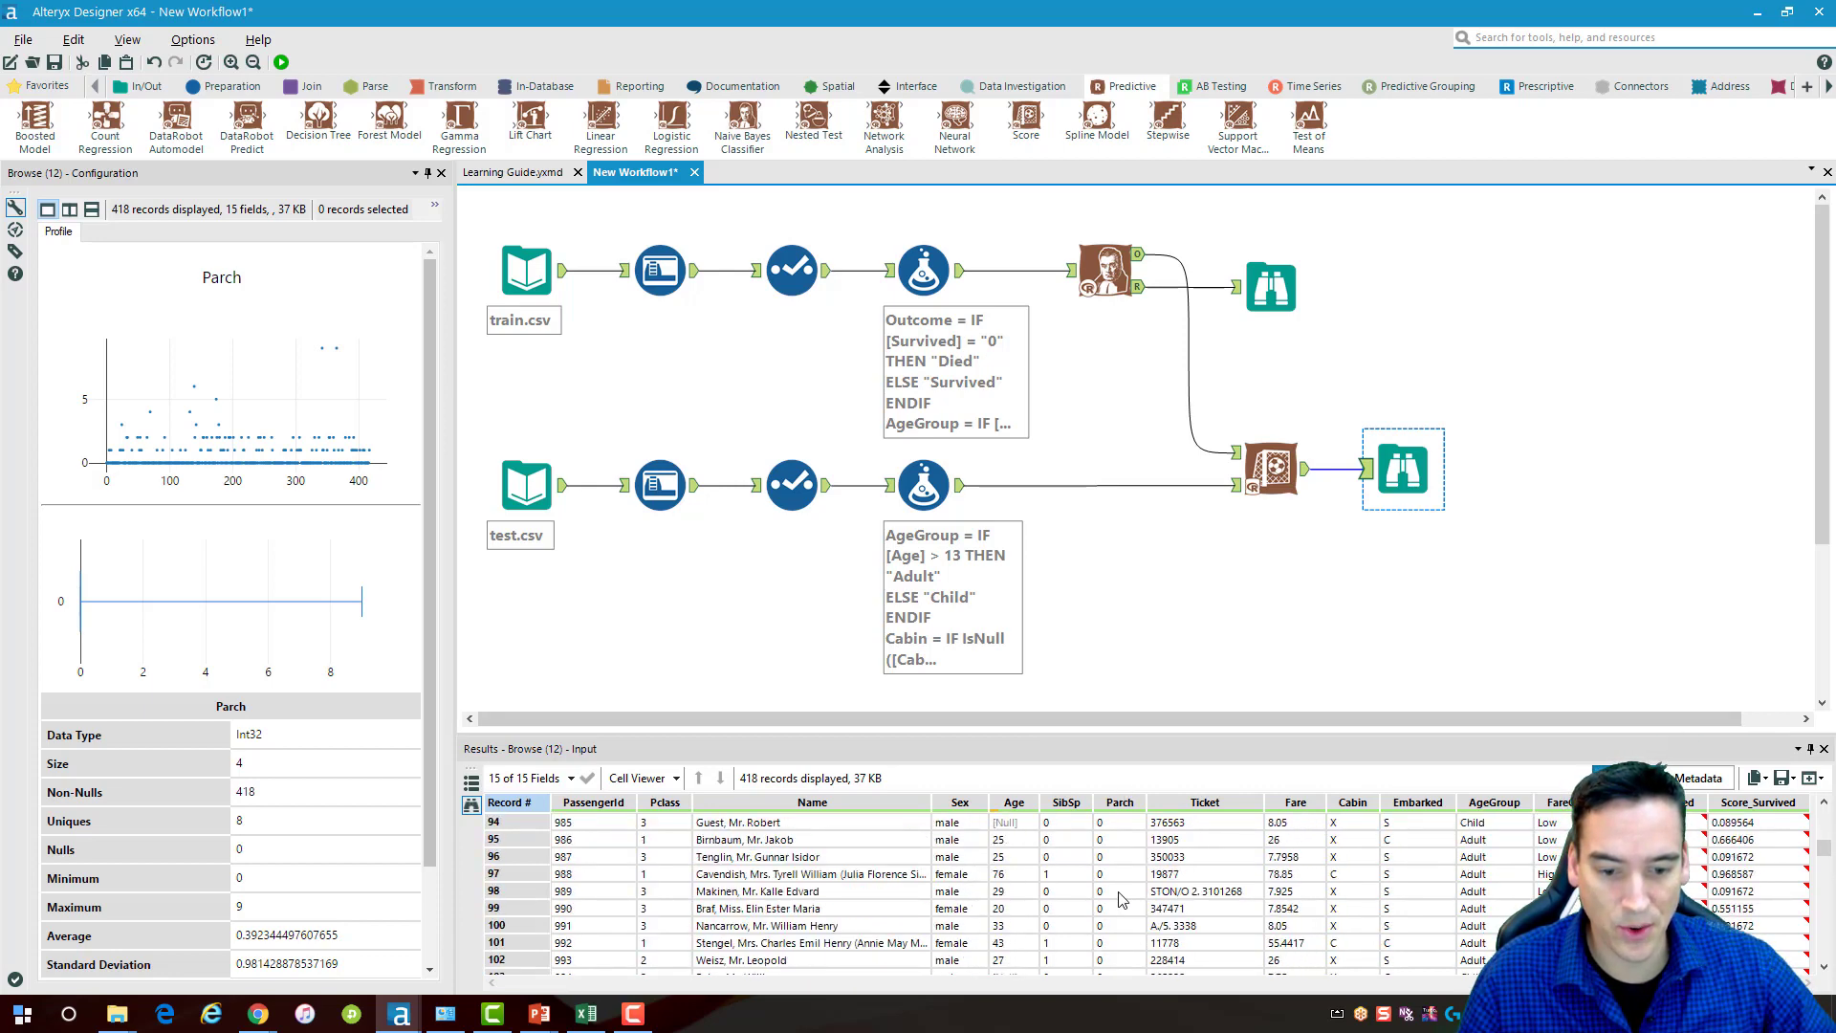
{"action": "scroll", "coordinate": [1122, 899], "scroll_direction": "down", "scroll_amount": 11}
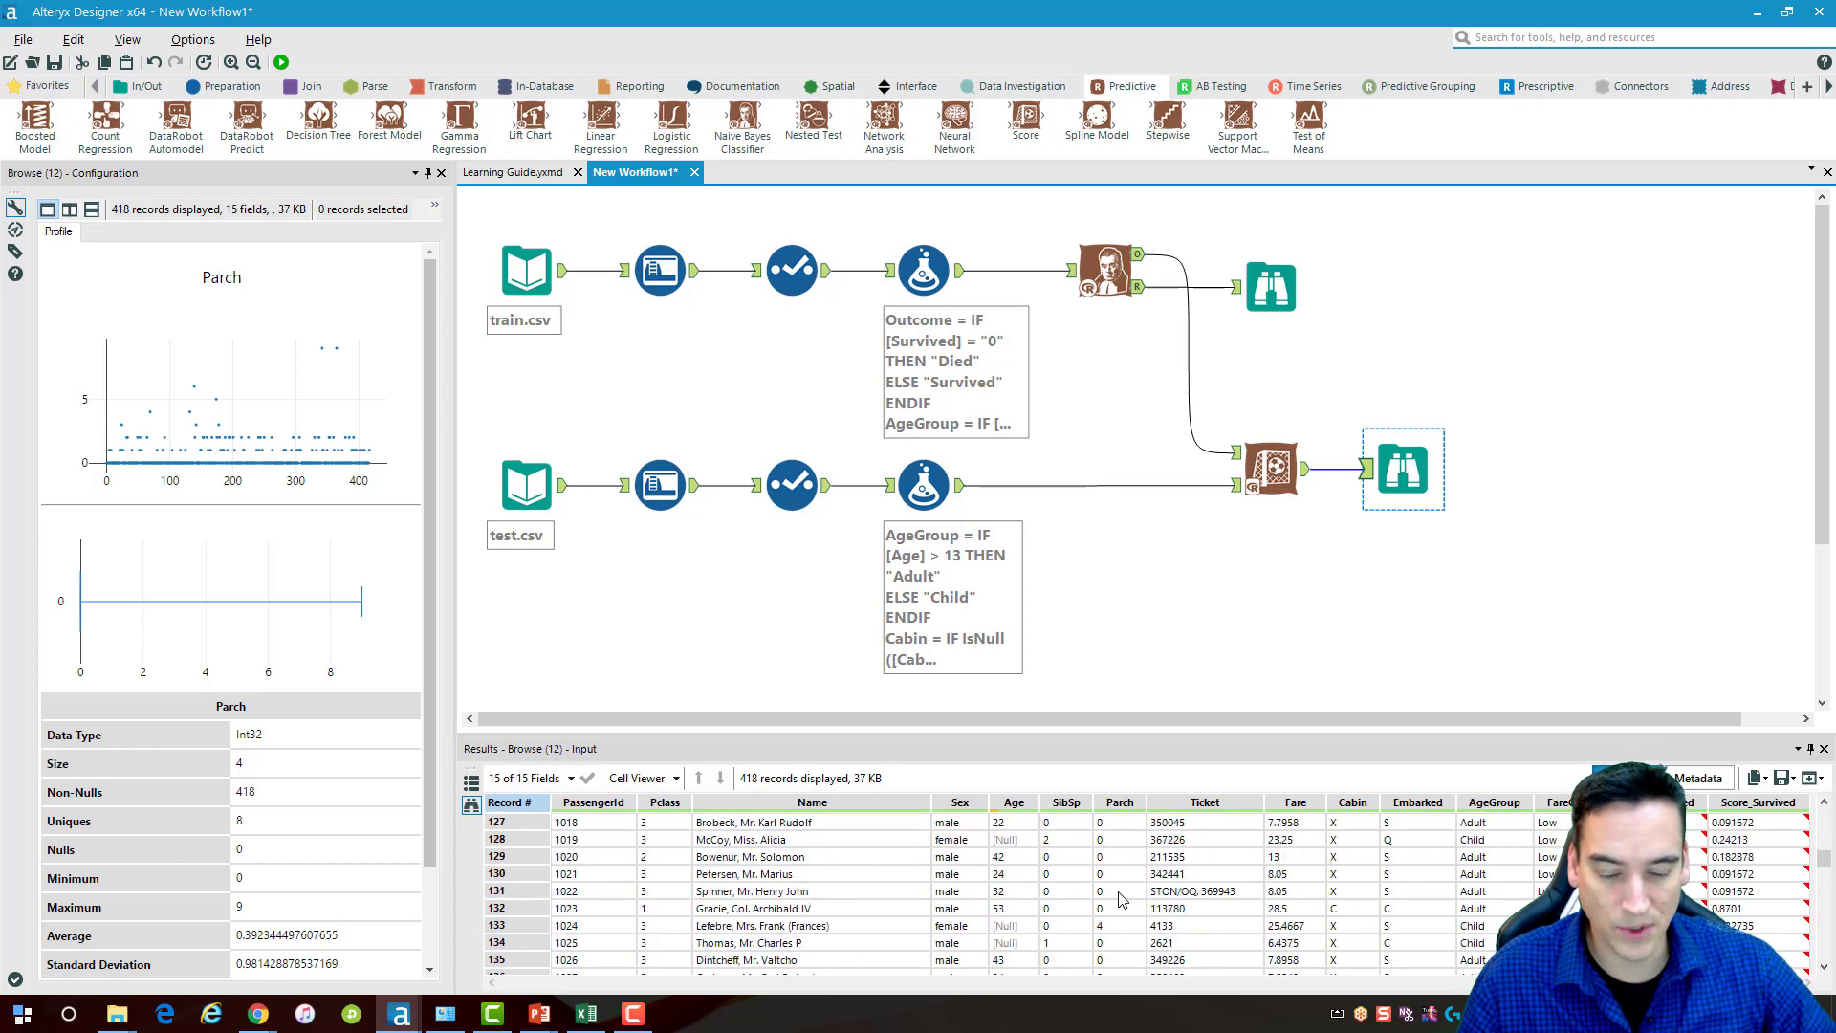
{"action": "scroll", "coordinate": [1122, 899], "scroll_direction": "down", "scroll_amount": 7}
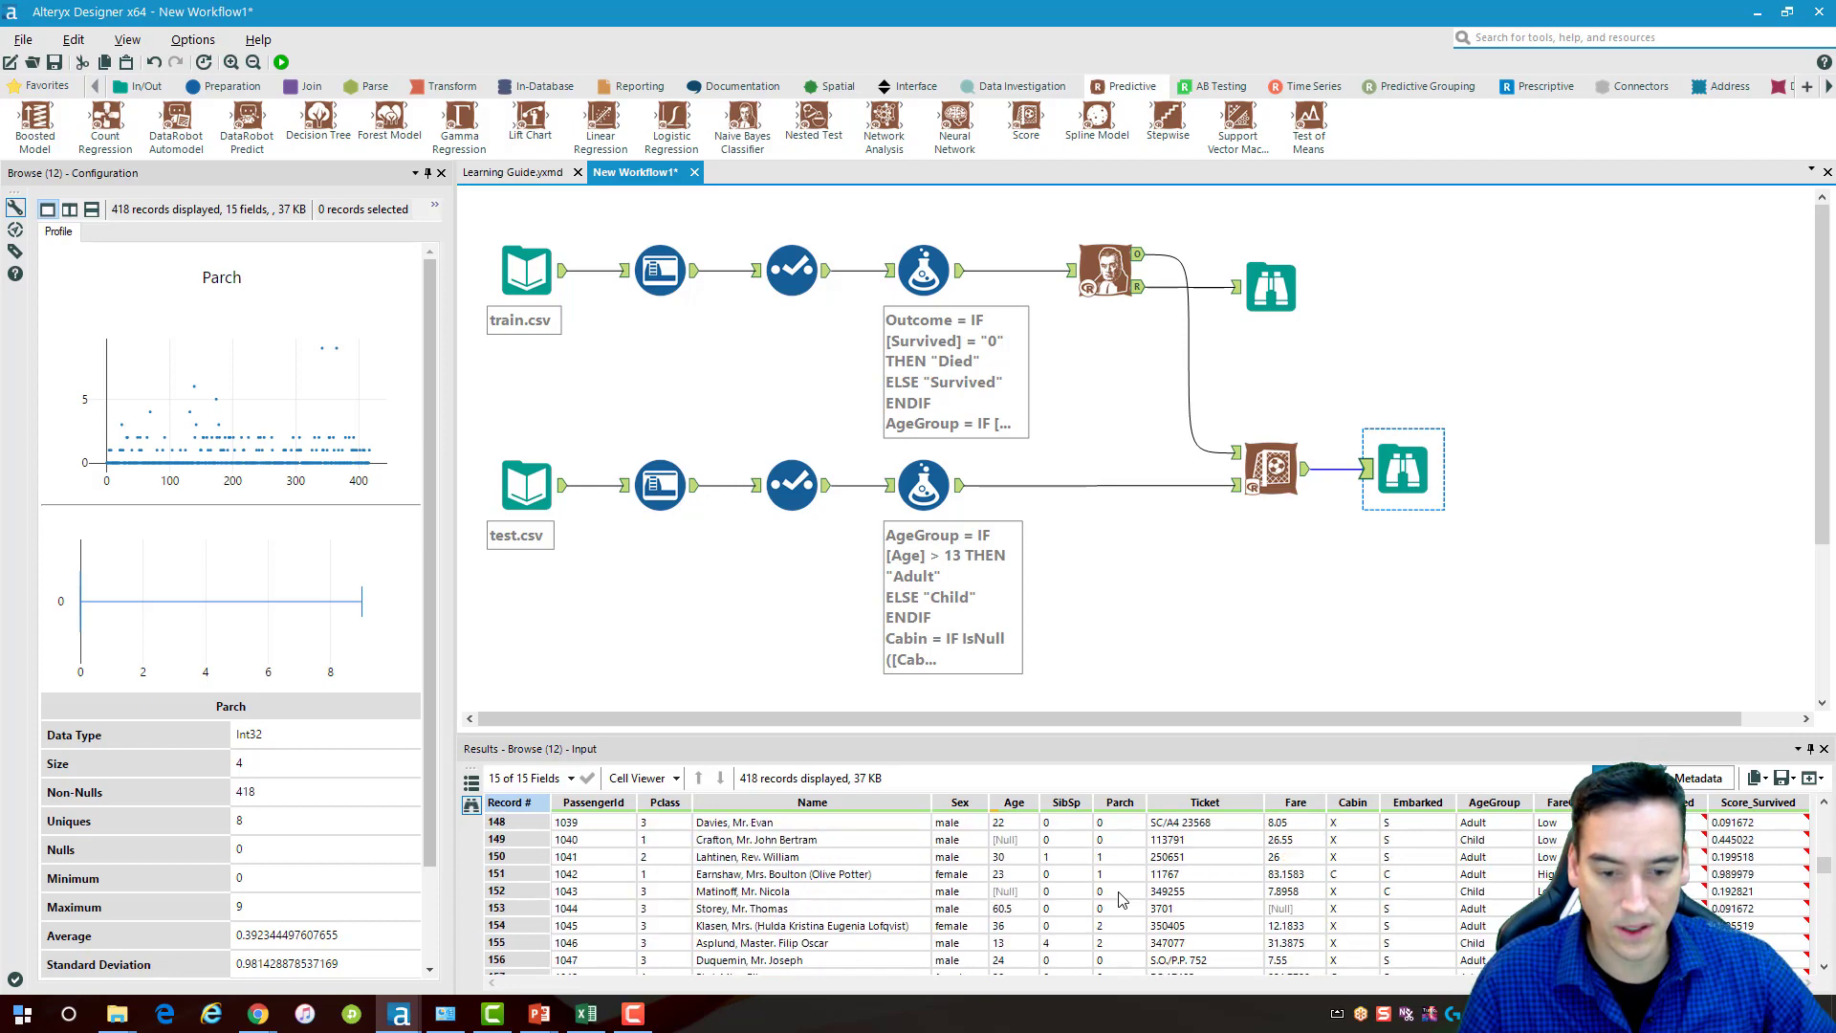
{"action": "scroll", "coordinate": [1122, 899], "scroll_direction": "down", "scroll_amount": 12}
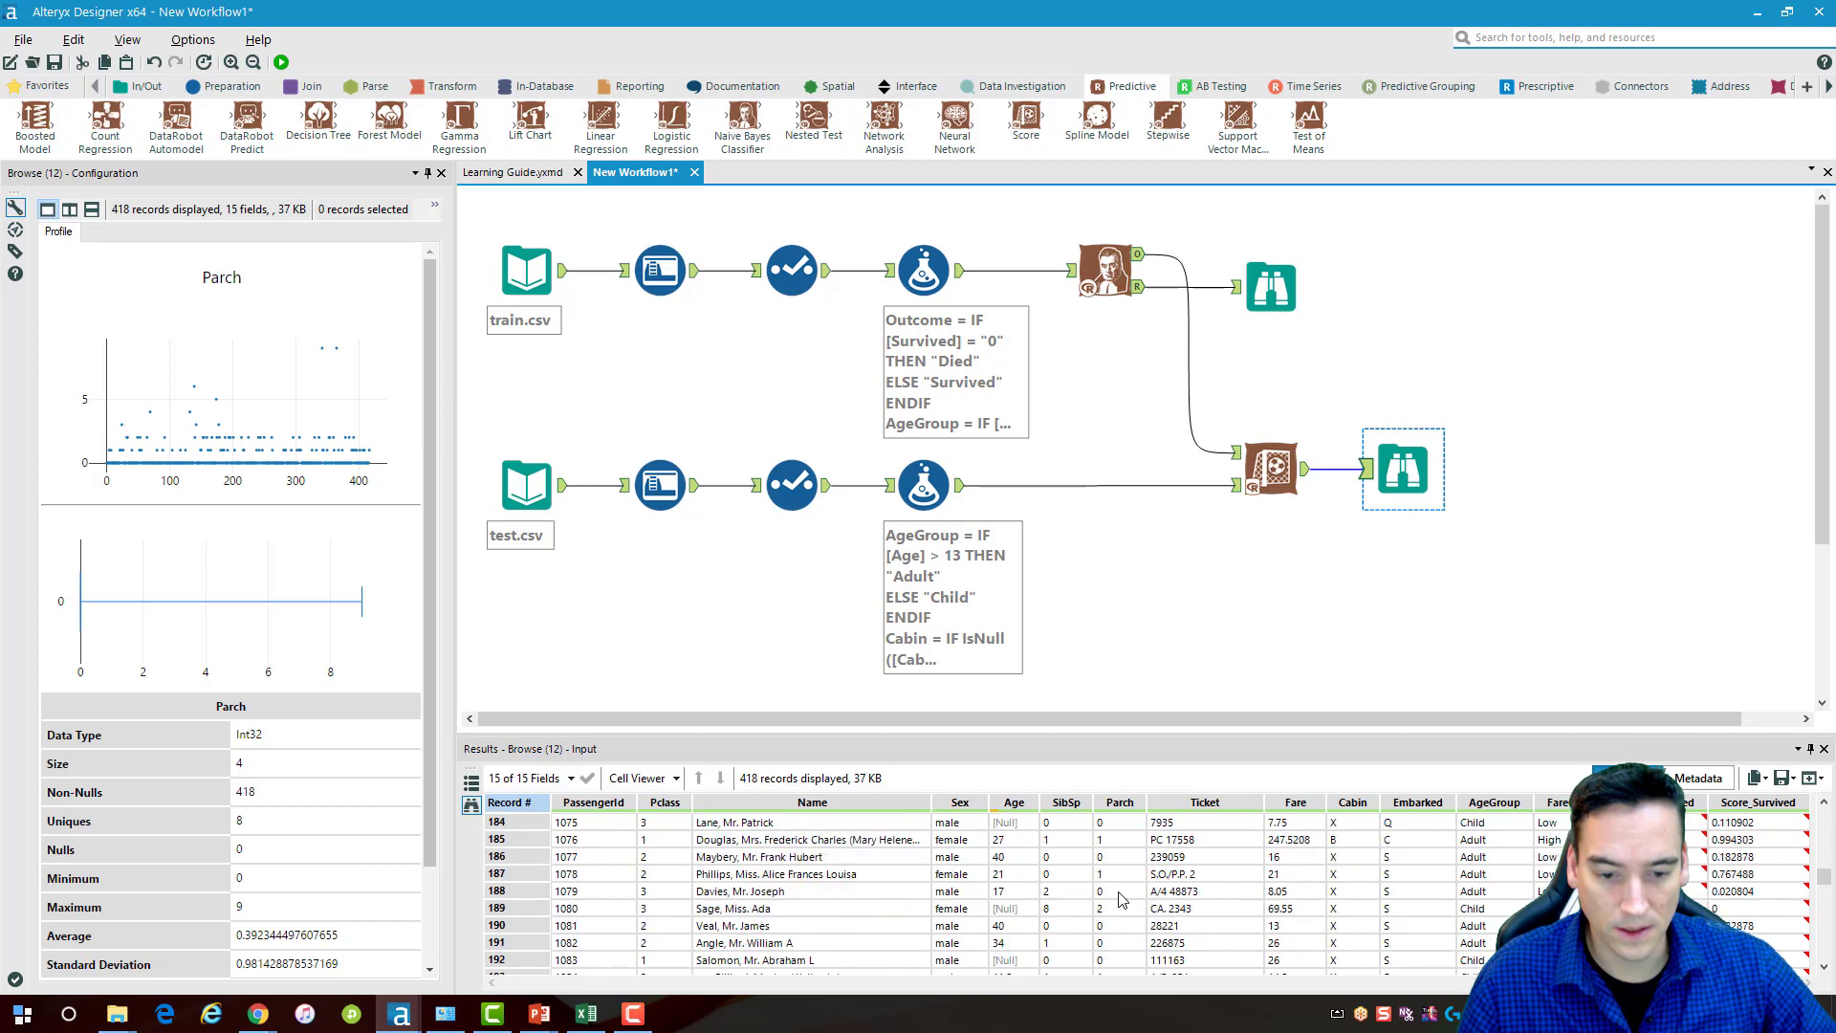
{"action": "scroll", "coordinate": [1121, 899], "scroll_direction": "down", "scroll_amount": 12}
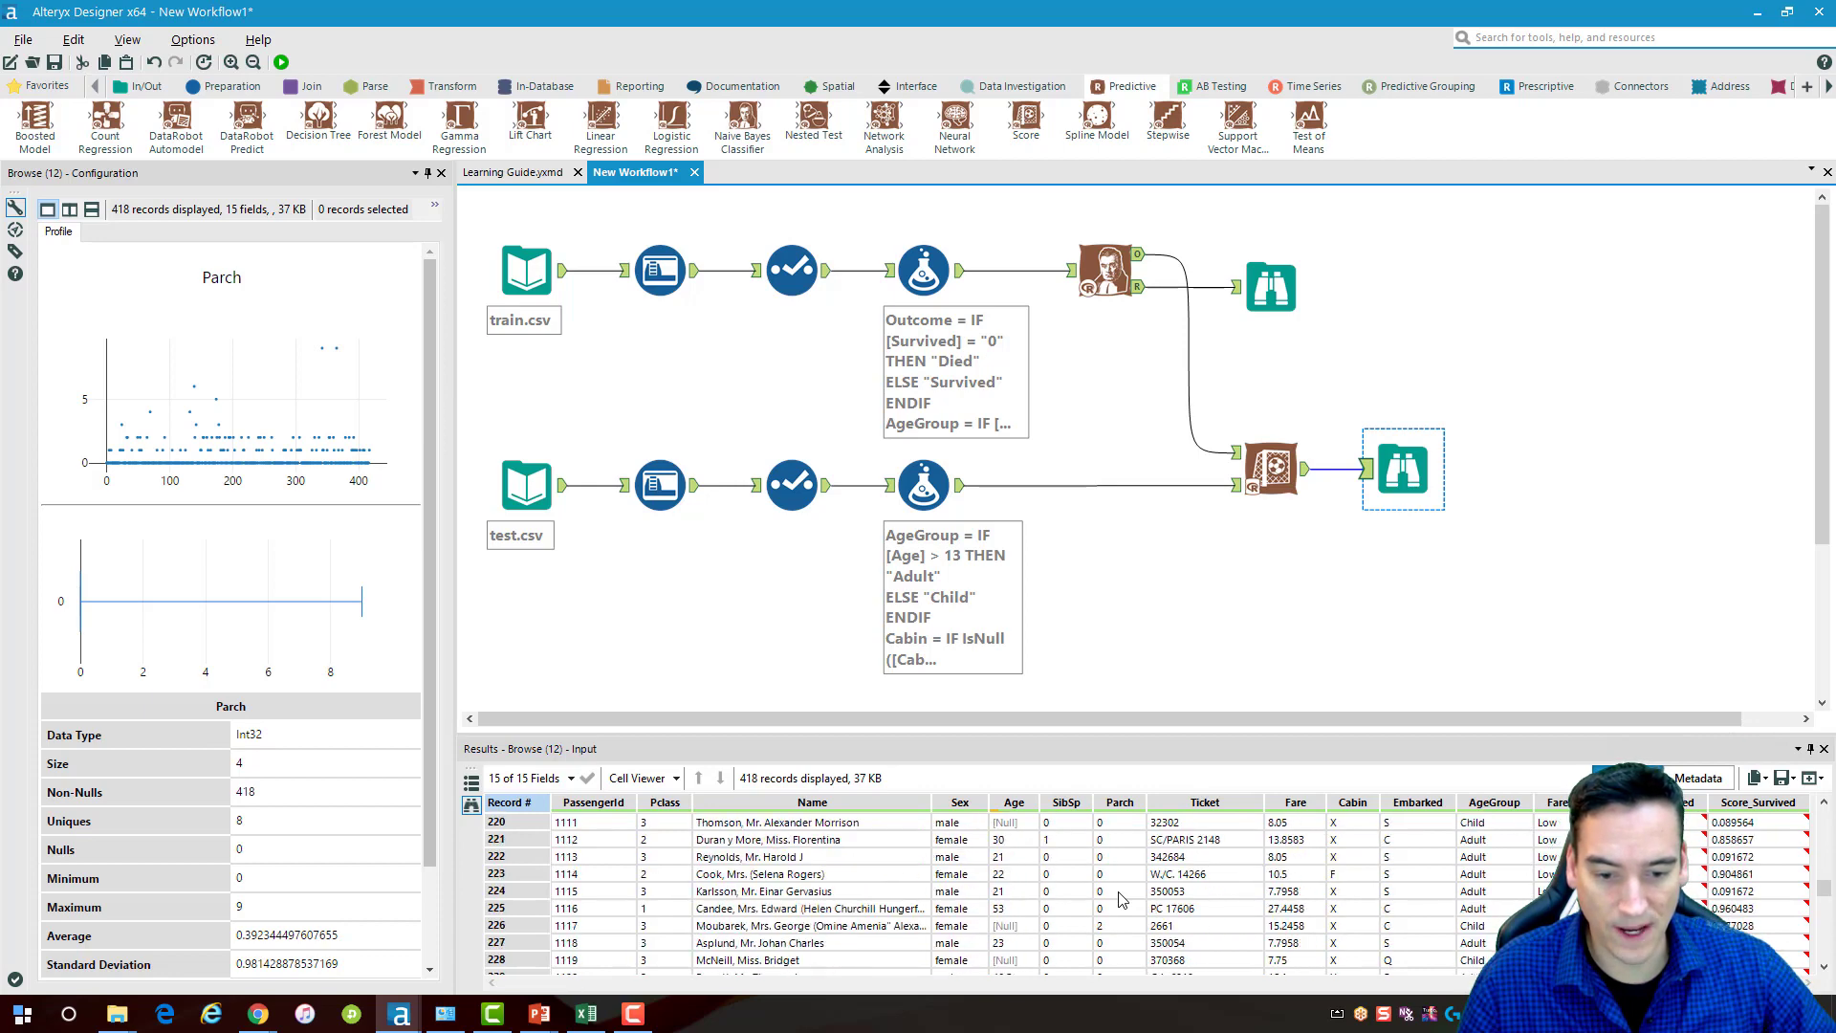
{"action": "scroll", "coordinate": [1122, 899], "scroll_direction": "down", "scroll_amount": 9}
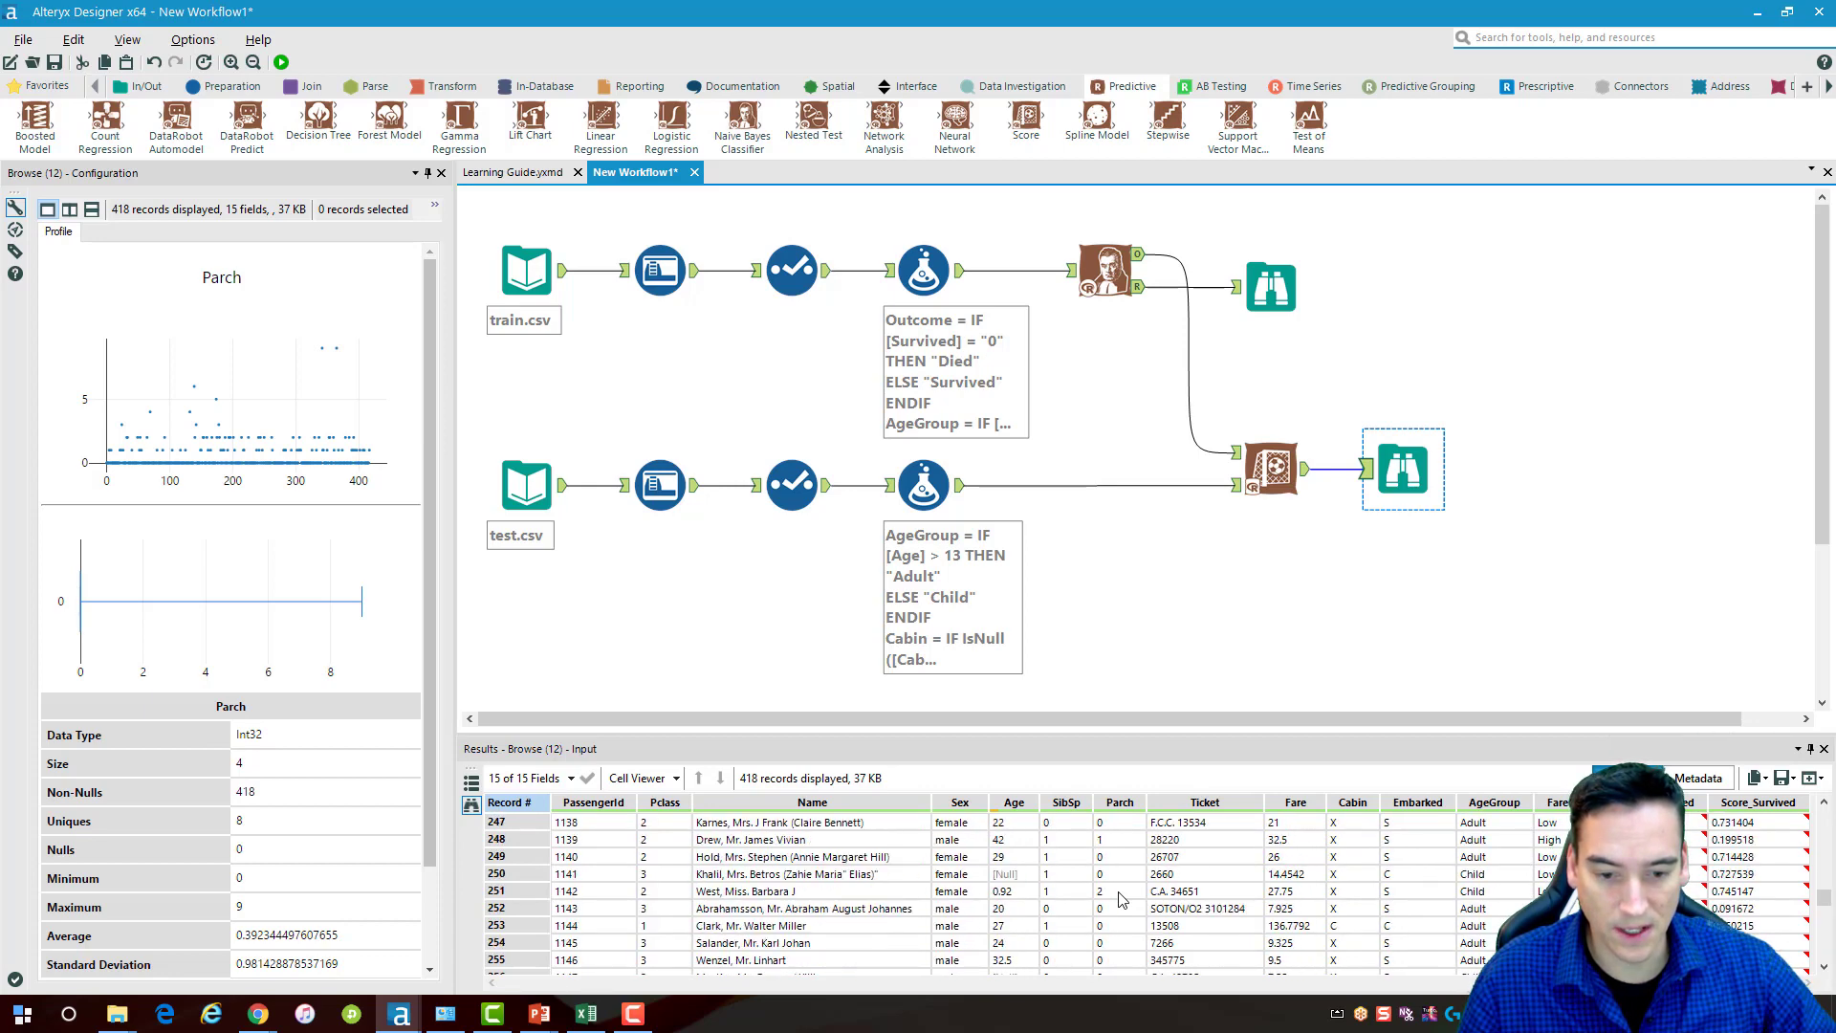
{"action": "scroll", "coordinate": [1122, 899], "scroll_direction": "down", "scroll_amount": 12}
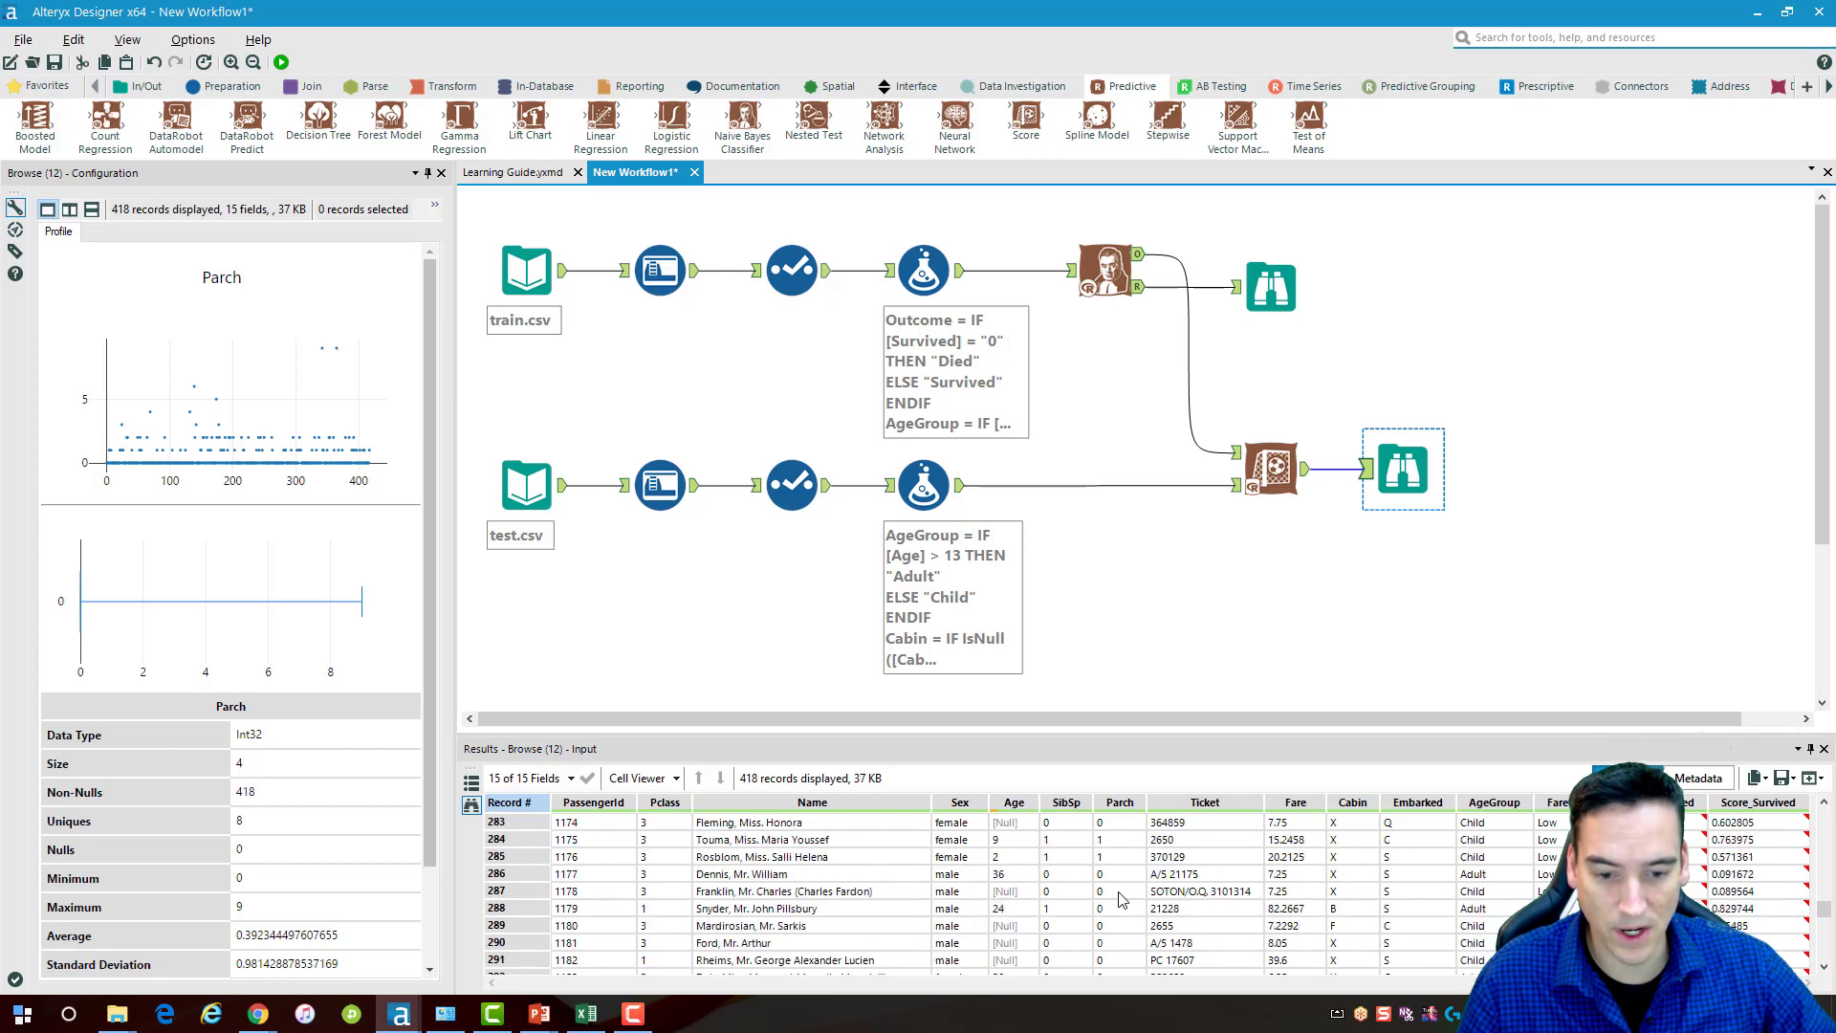
{"action": "scroll", "coordinate": [1122, 900], "scroll_direction": "down", "scroll_amount": 13}
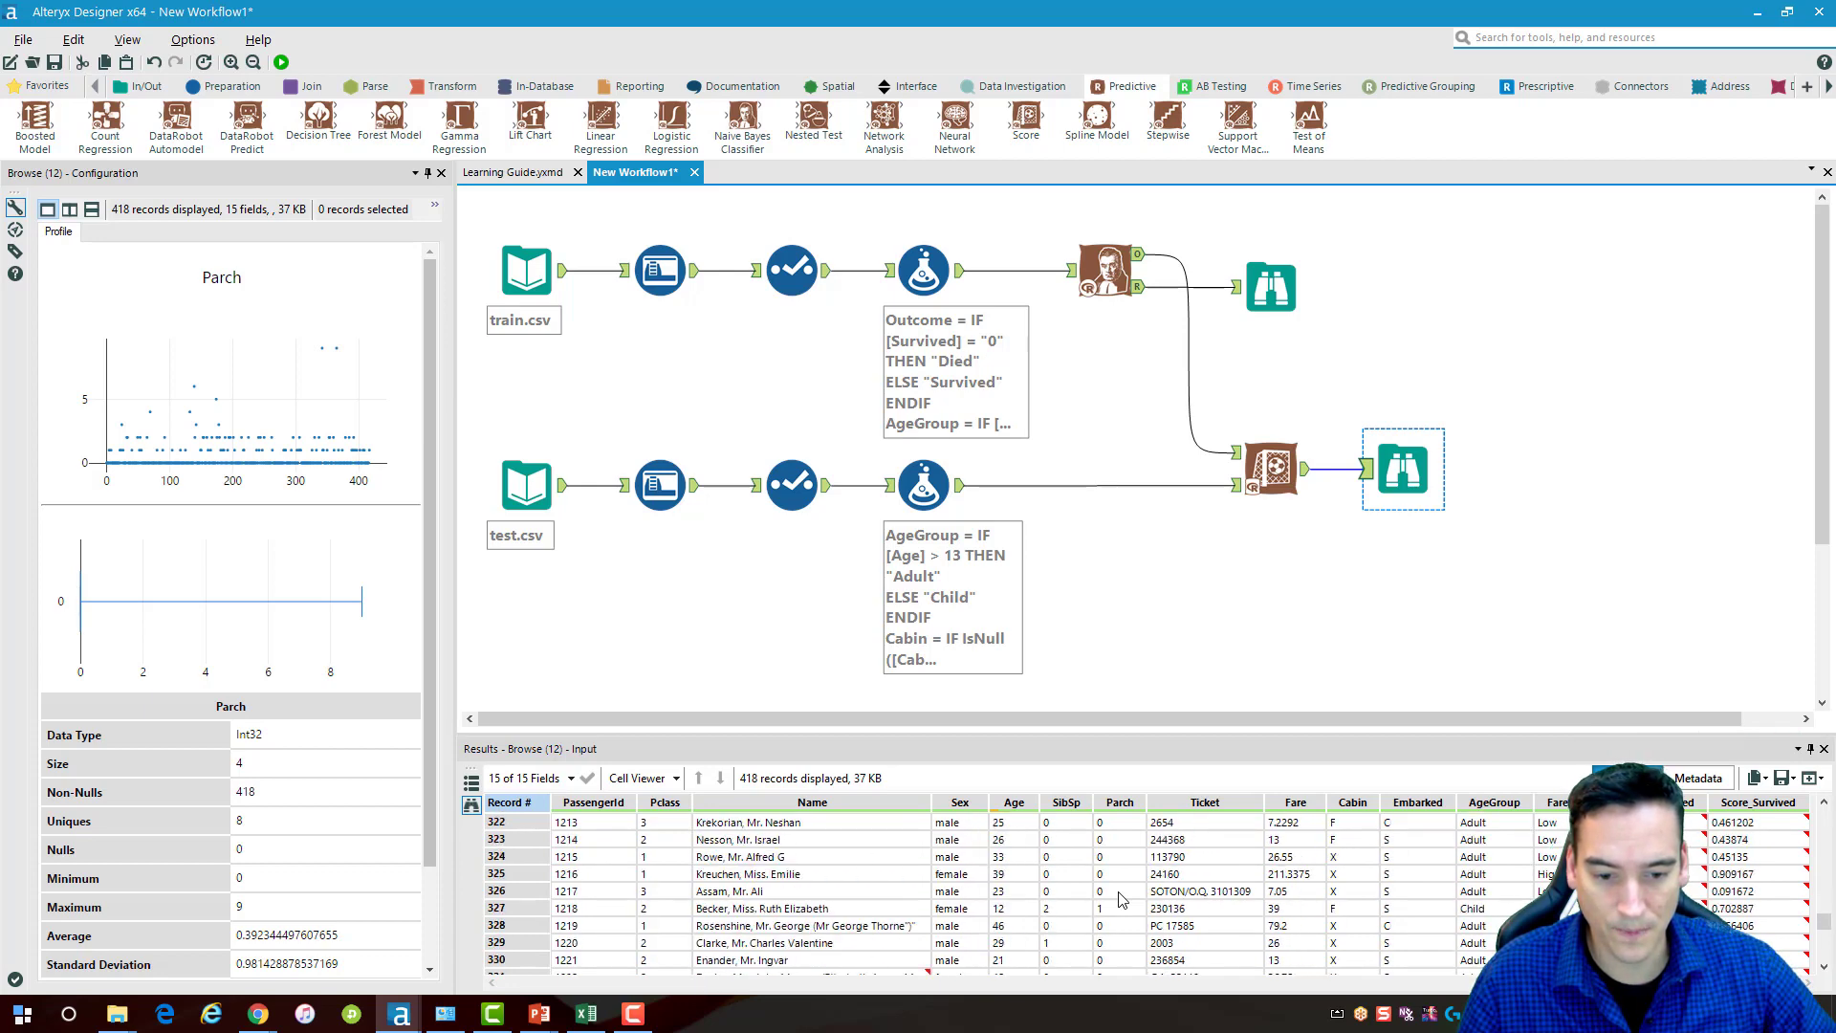
{"action": "scroll", "coordinate": [1122, 899], "scroll_direction": "down", "scroll_amount": 6}
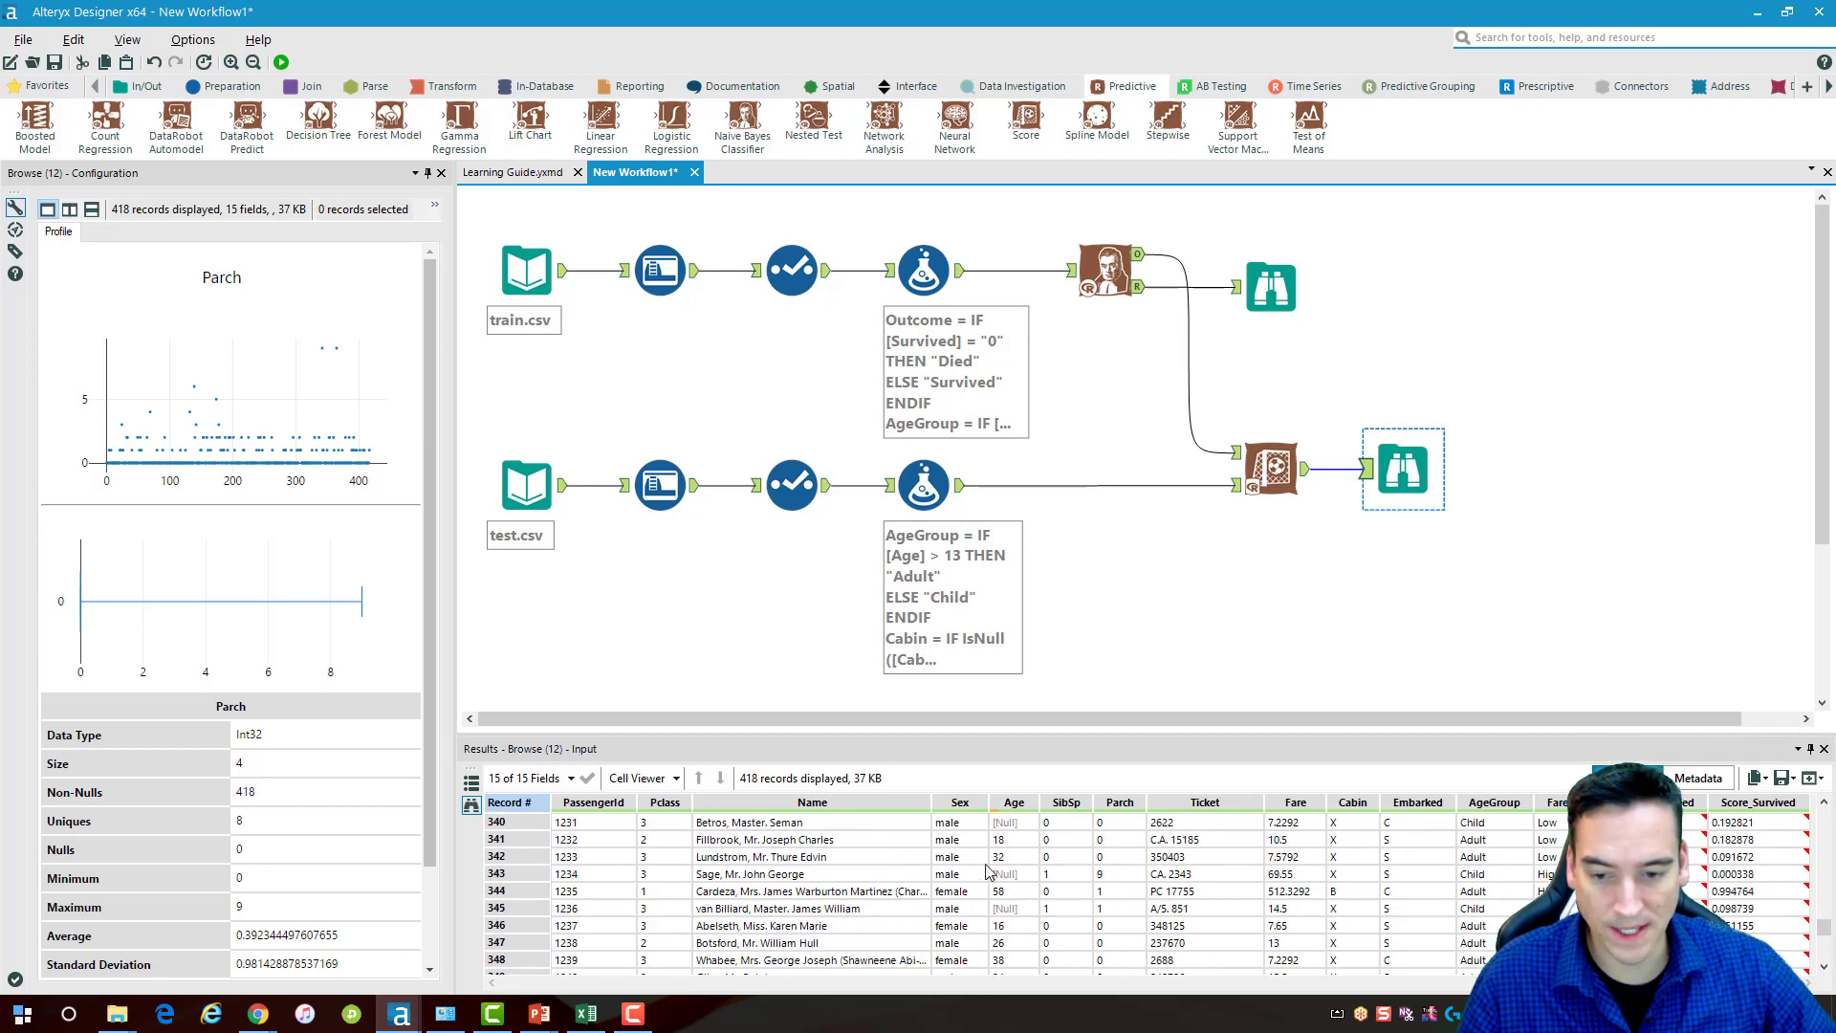
{"action": "left_click", "coordinate": [517, 873]}
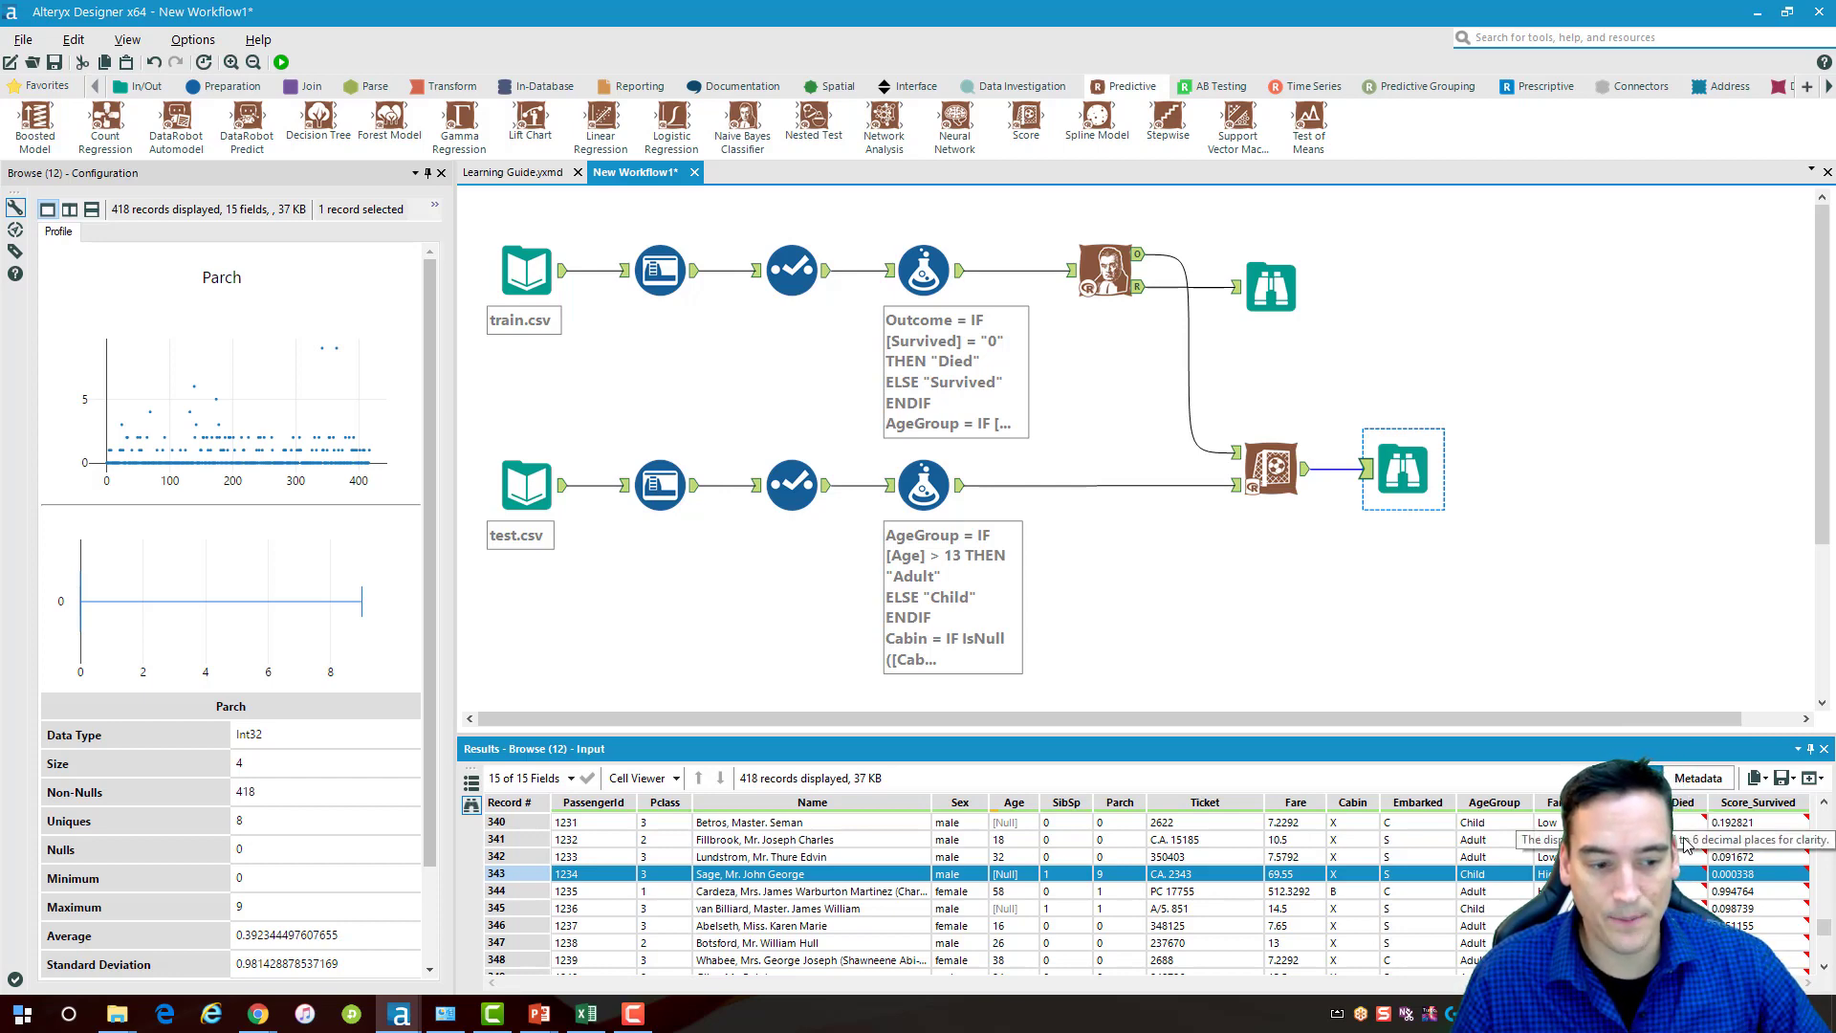
{"action": "left_click_drag", "start_coordinate": [1824, 926], "coordinate": [1824, 813]}
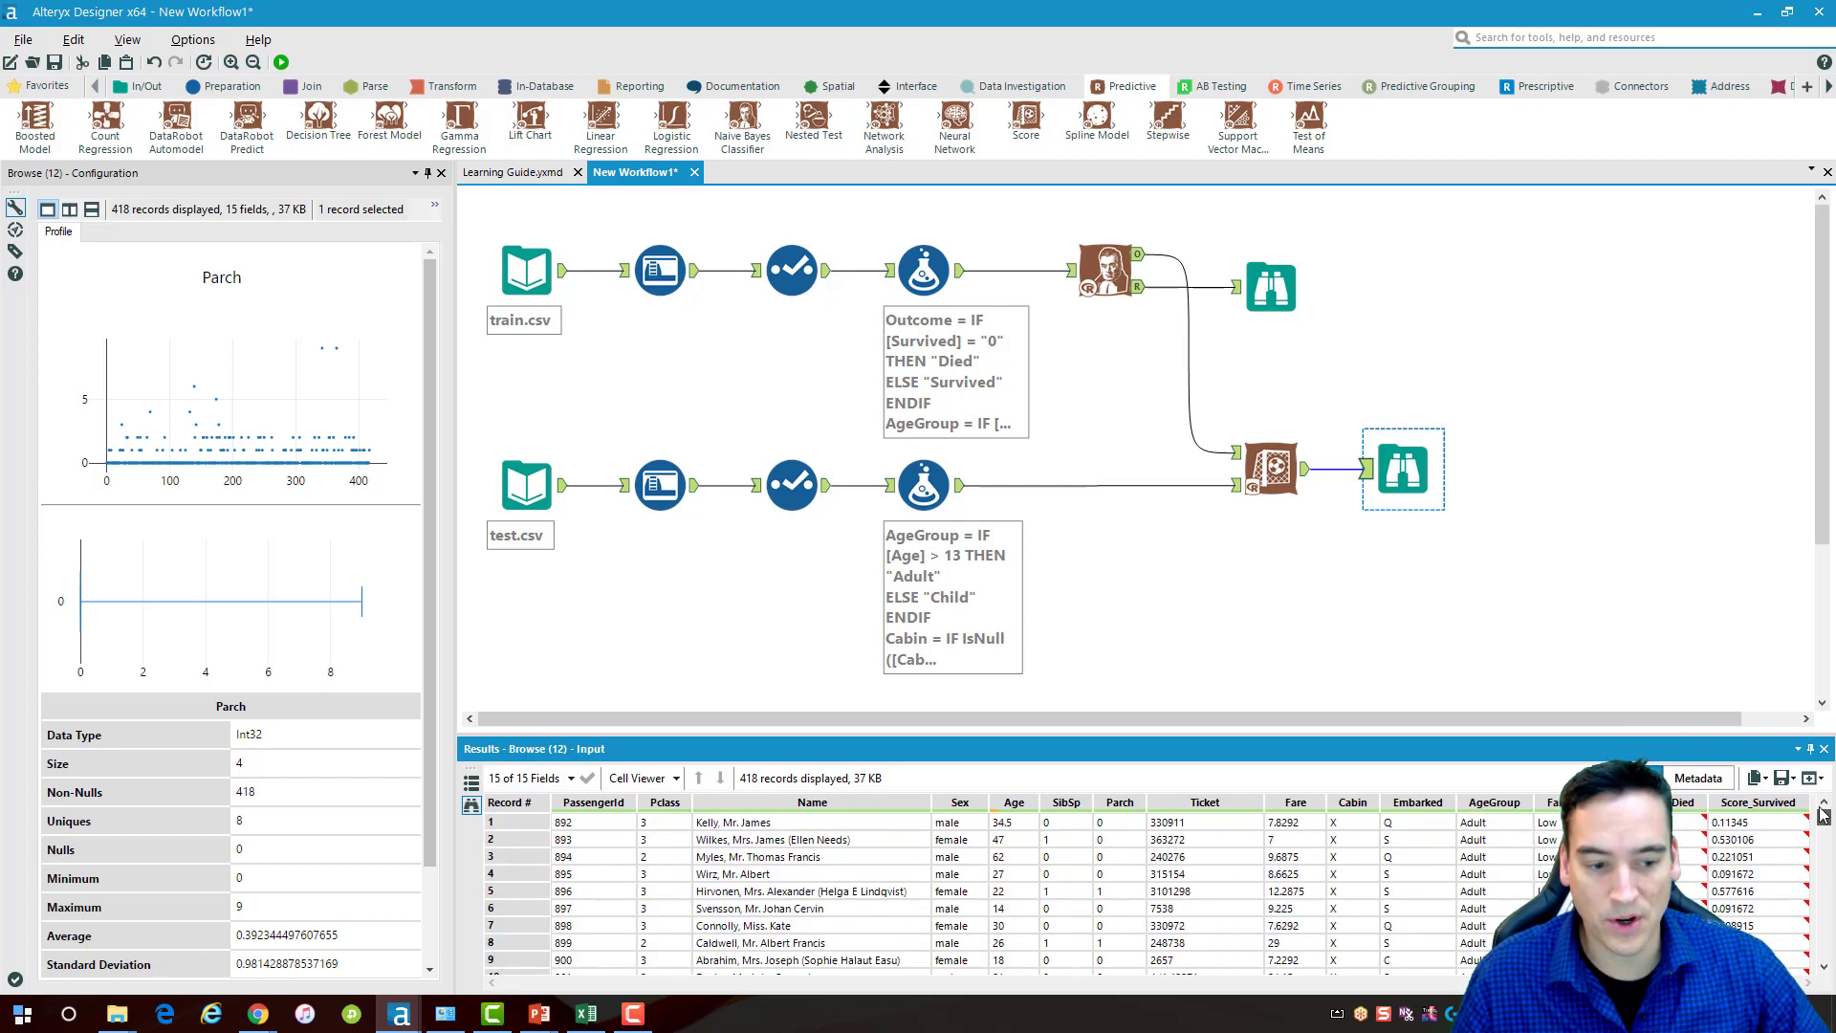